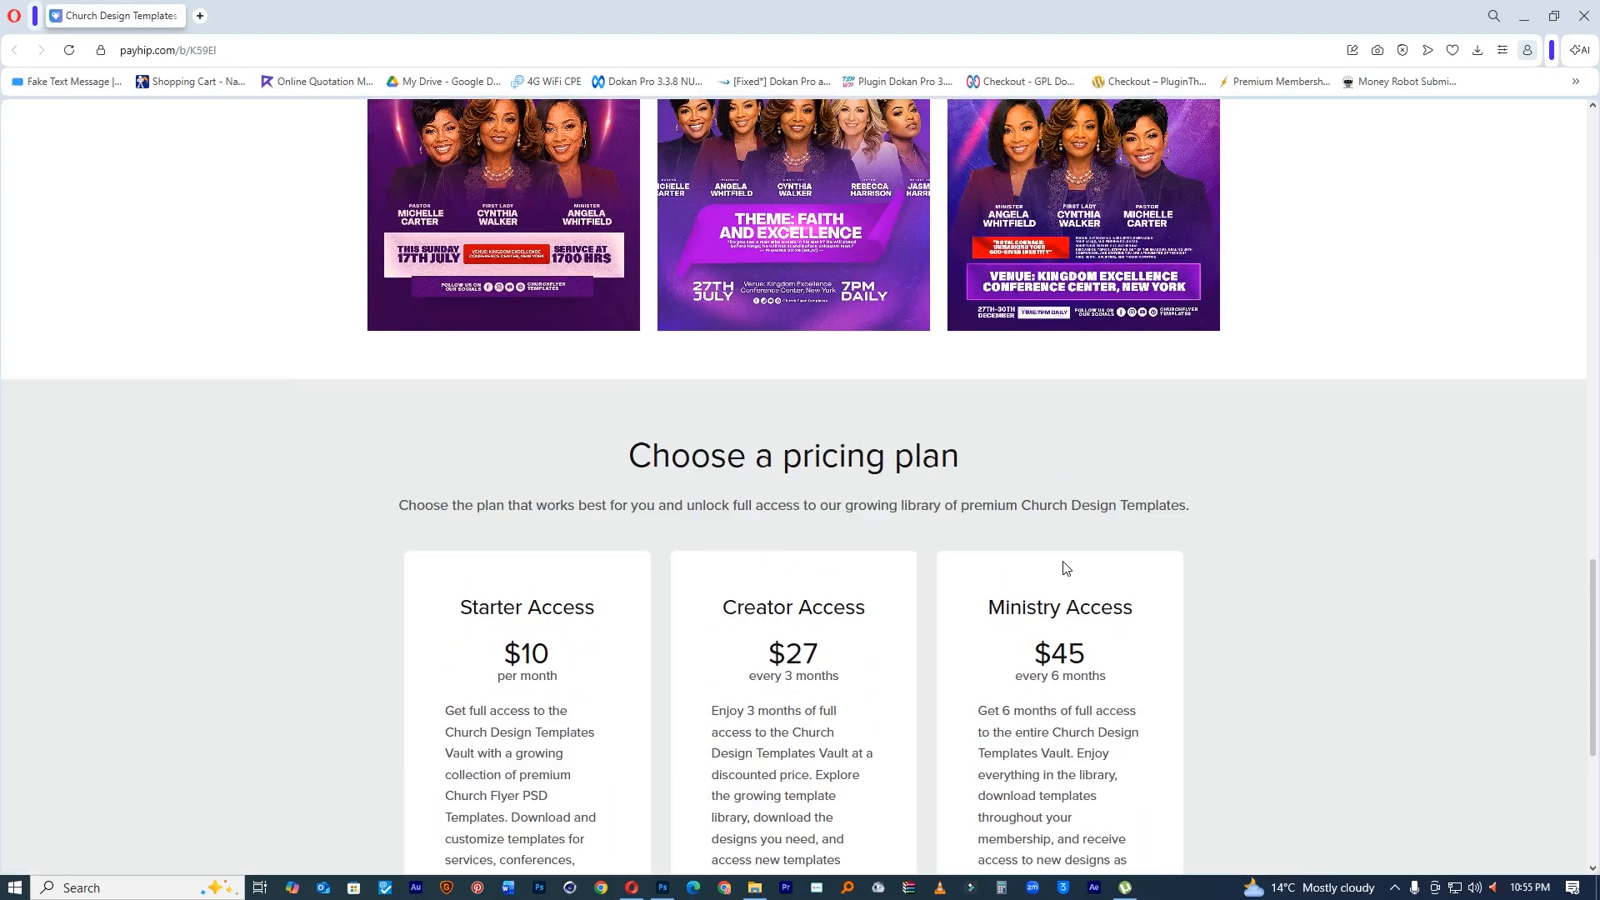
Step: Examine the Church Design Templates Vault page, including its sample flyers and the Starter, Creator and Ministry Access pricing plans
scroll(1064, 568, "up", 3)
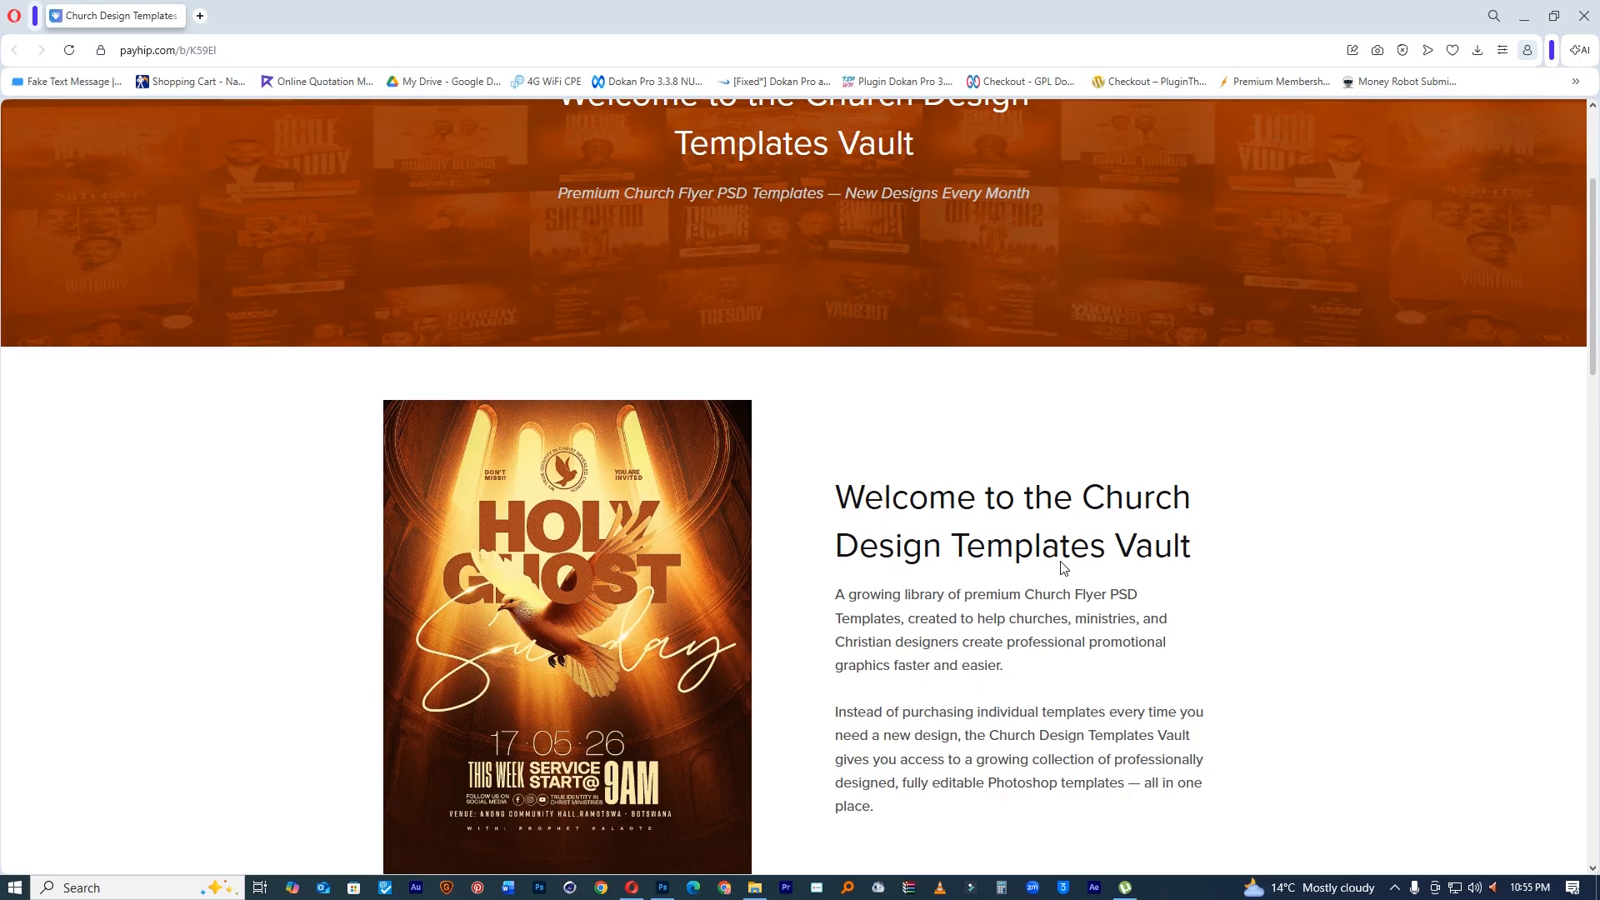
scroll(1065, 569, "down", 6)
scroll(1059, 569, "up", 4)
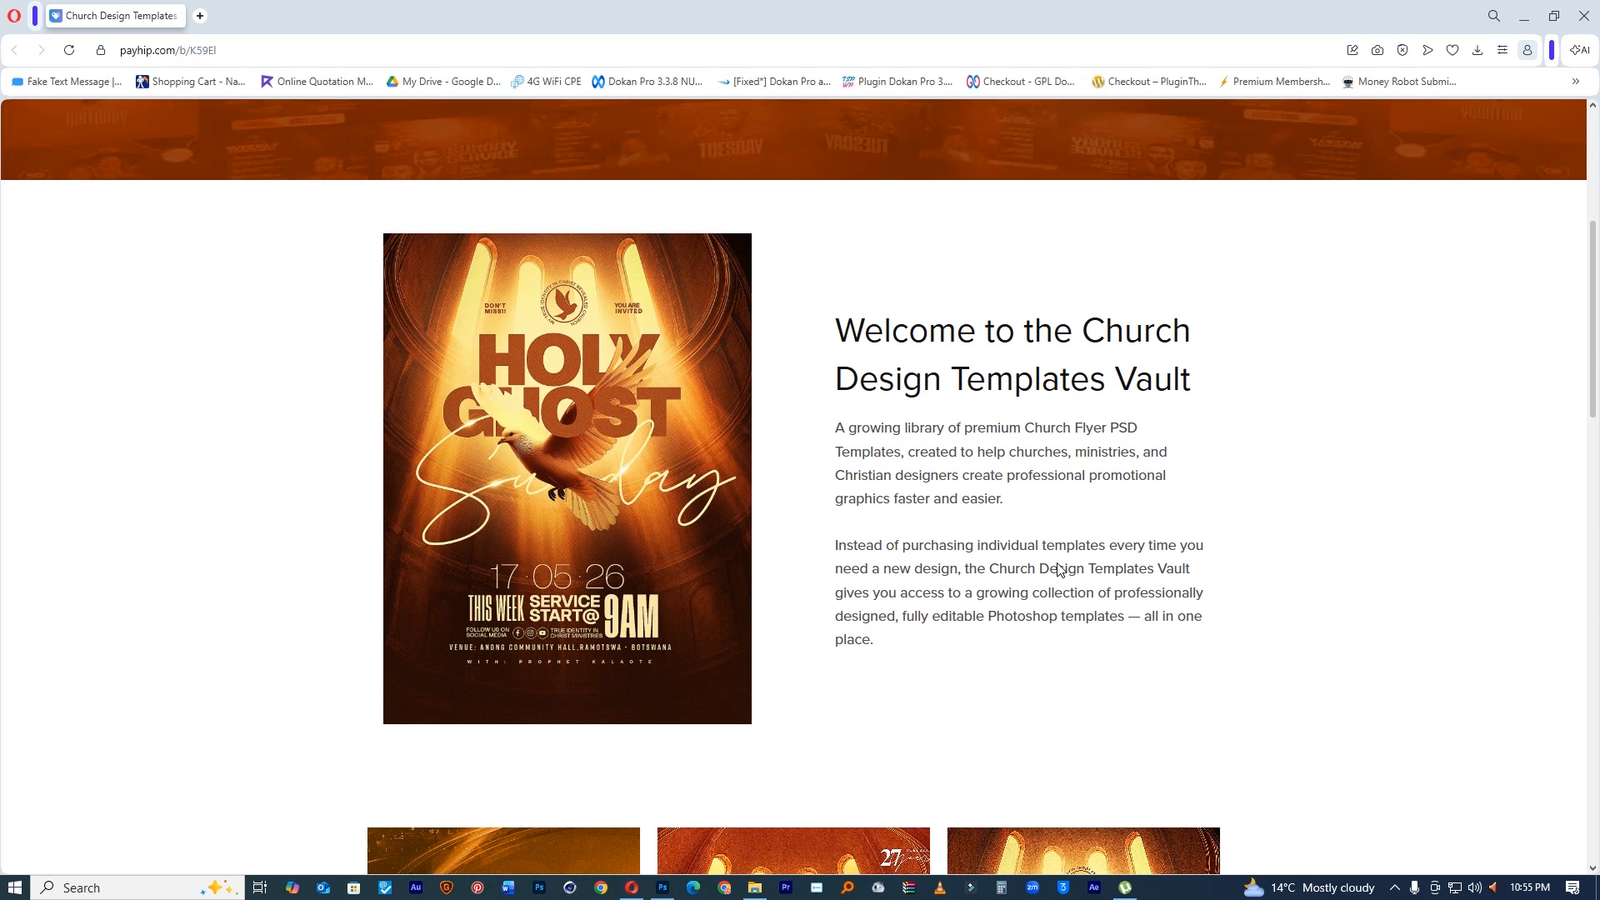
scroll(1054, 565, "down", 12)
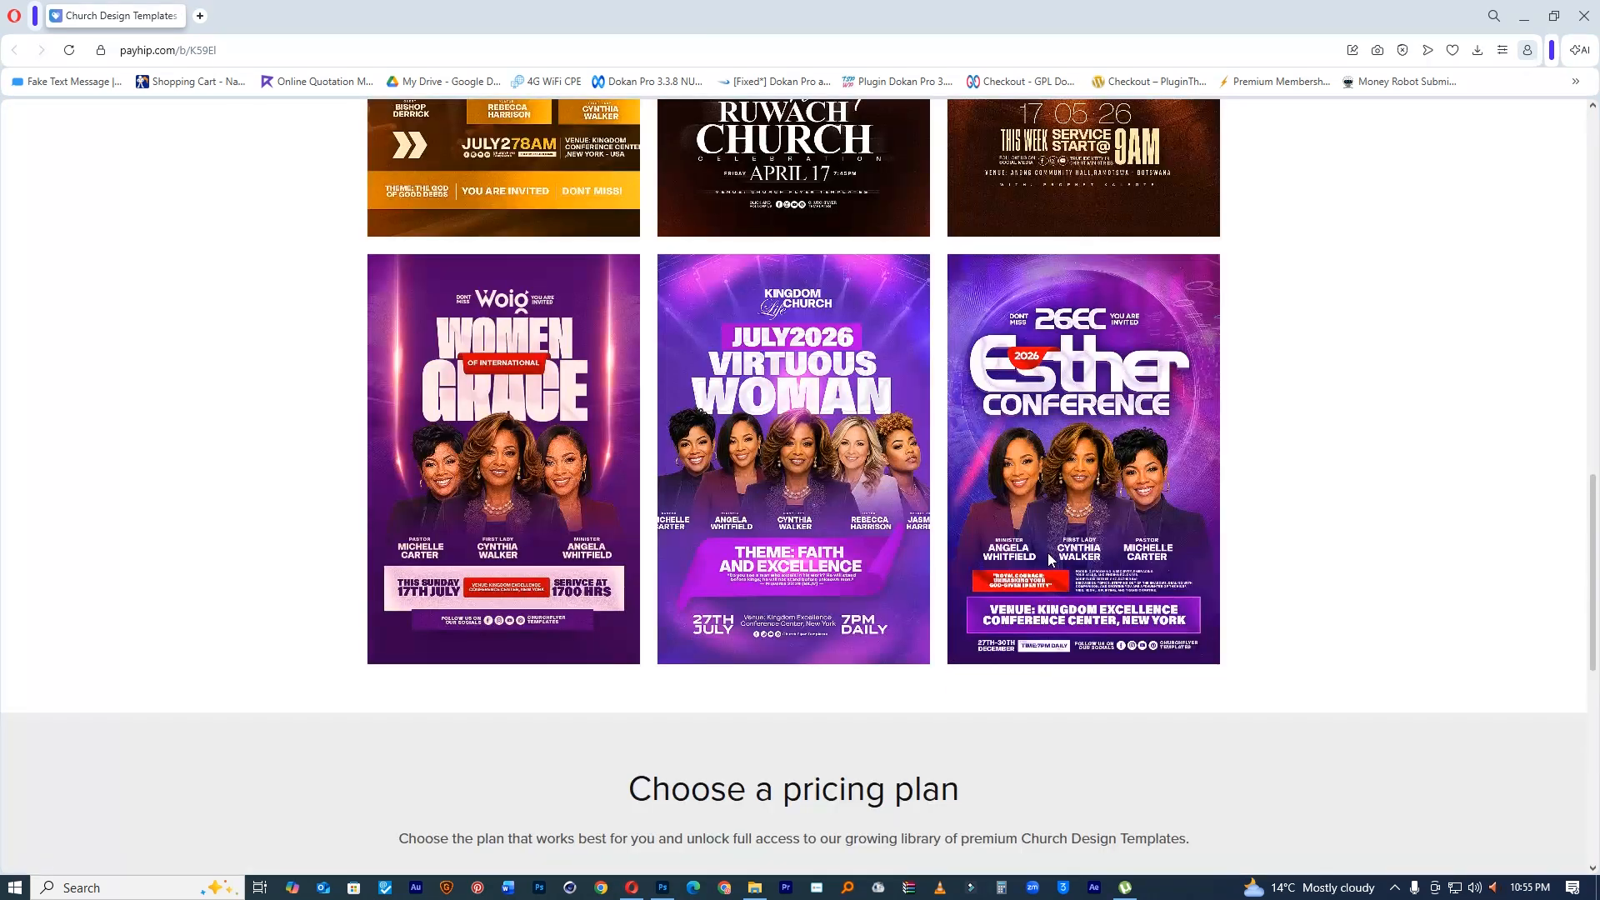
scroll(1050, 559, "down", 3)
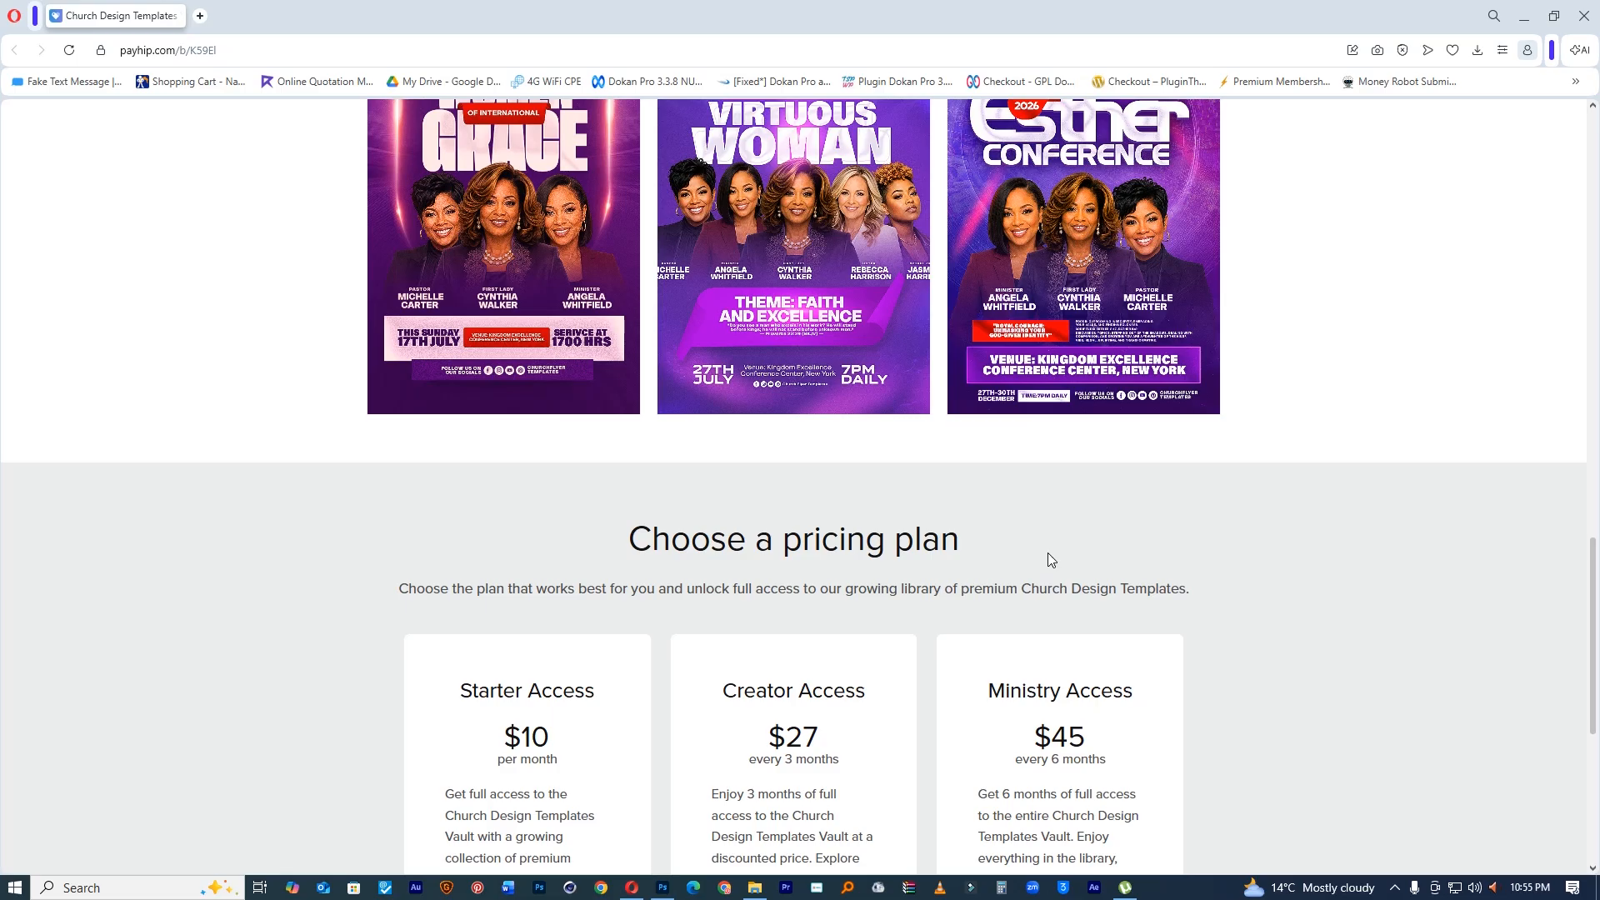
scroll(984, 541, "down", 5)
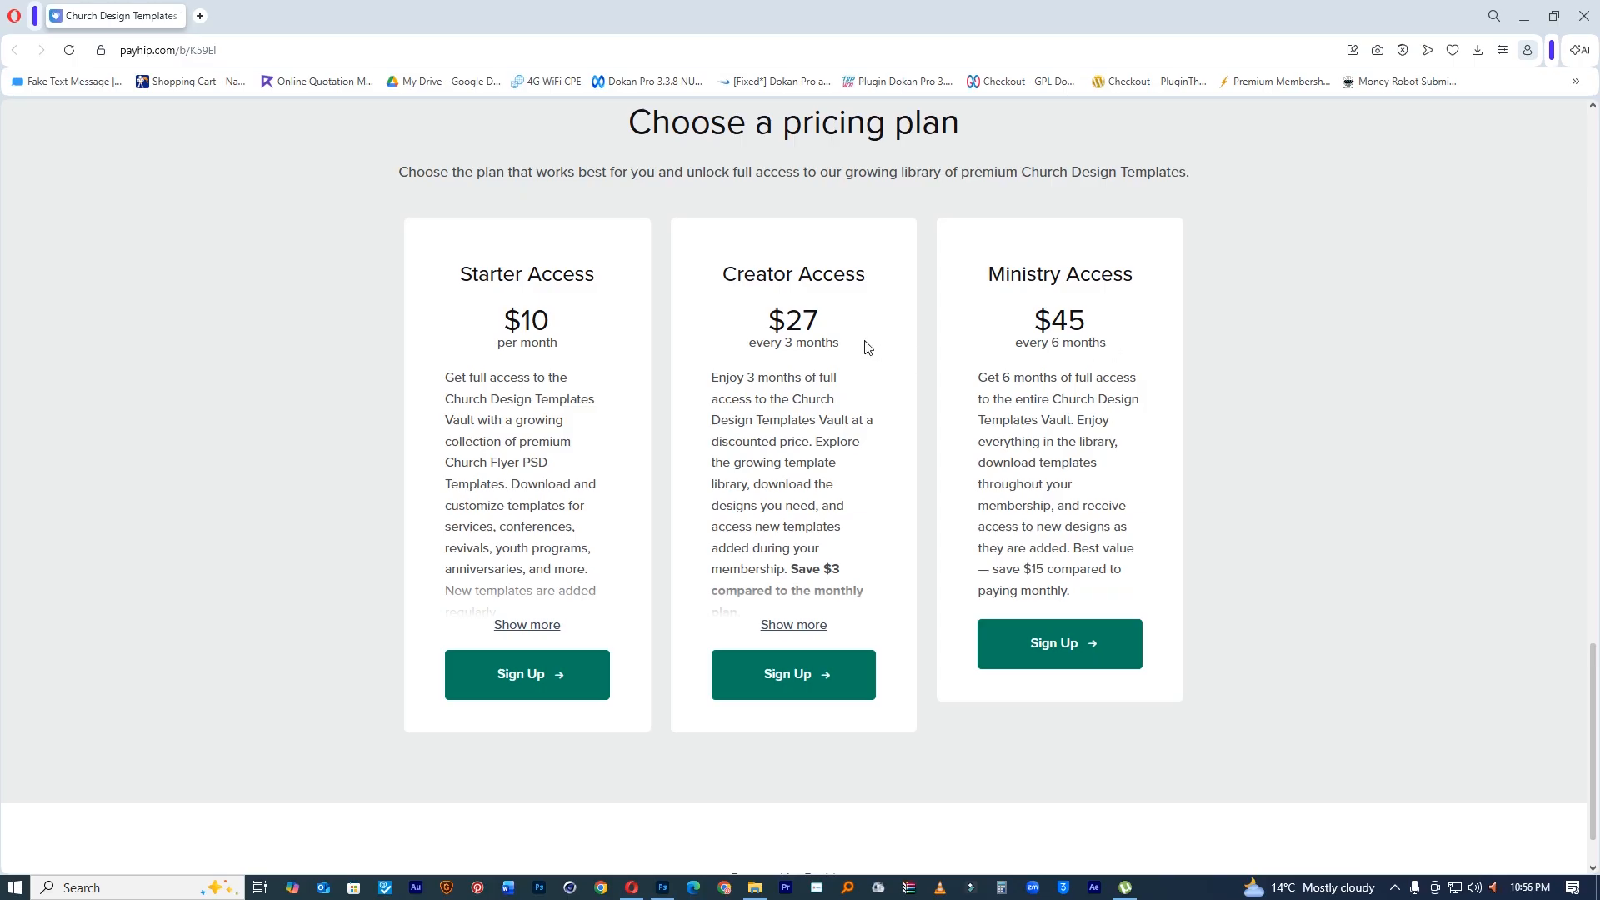
double_click(767, 343)
left_click(1049, 341)
scroll(798, 325, "up", 8)
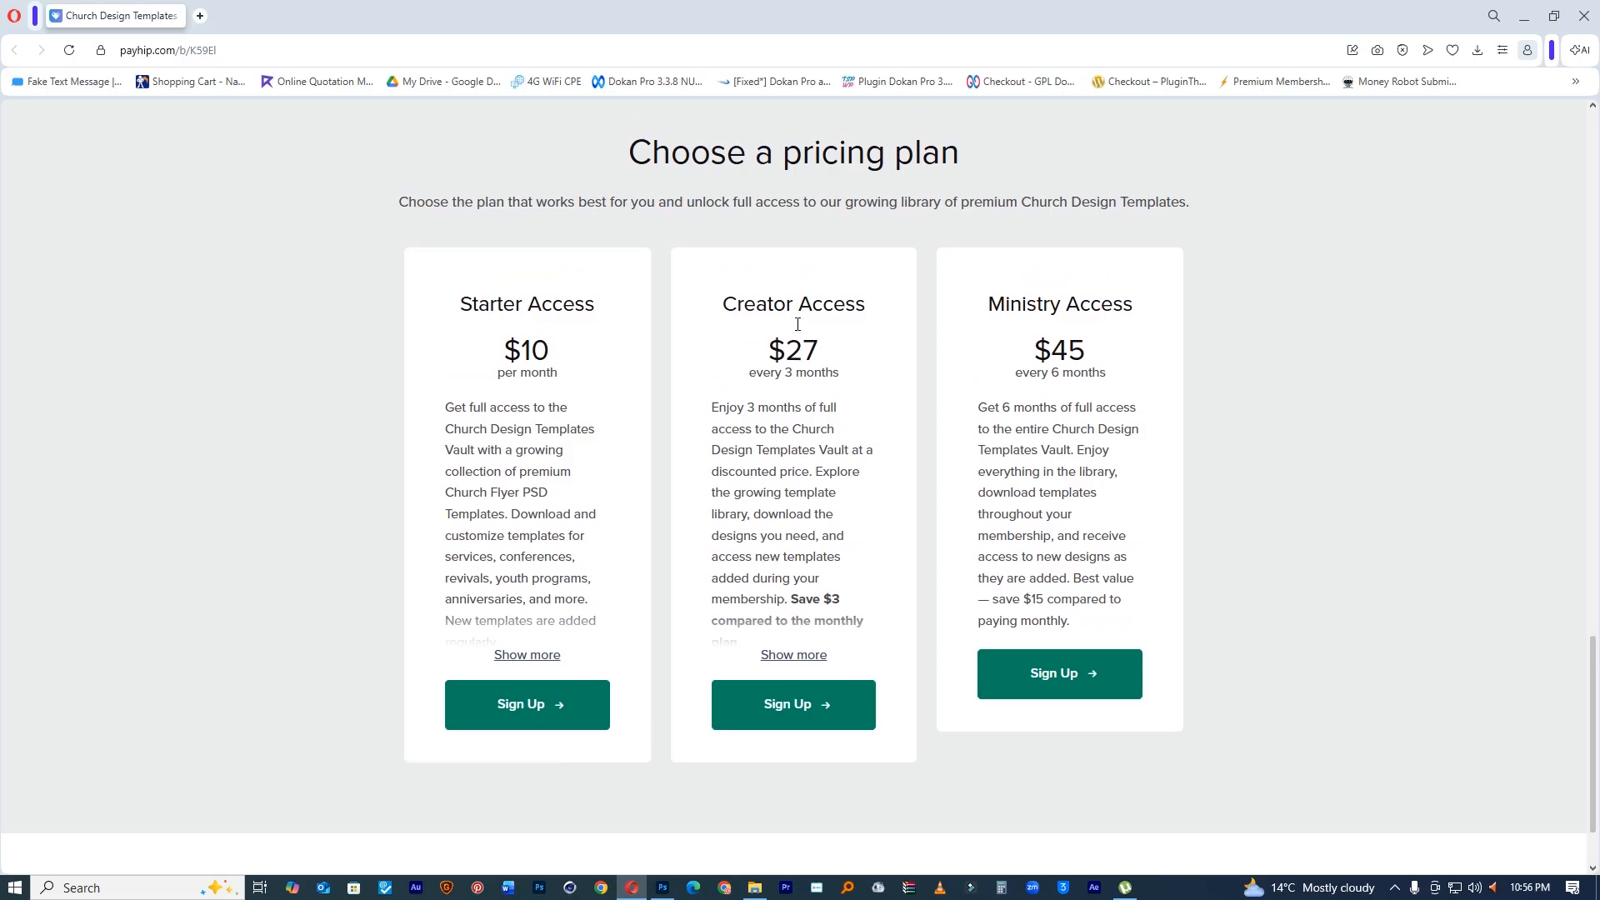
scroll(798, 331, "up", 6)
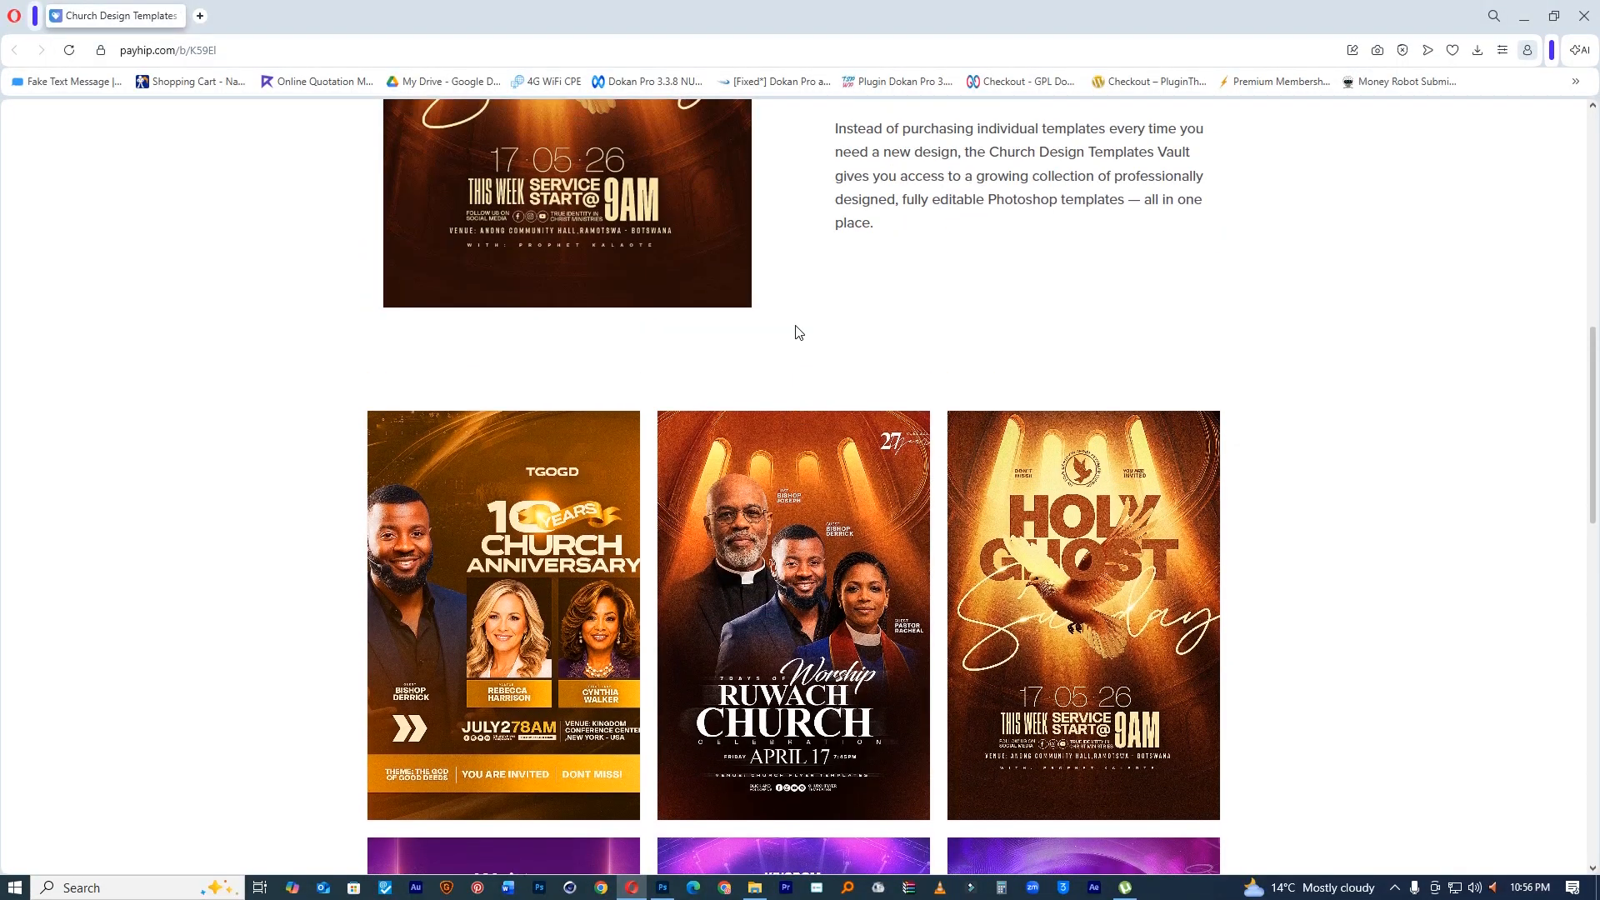
scroll(798, 333, "down", 4)
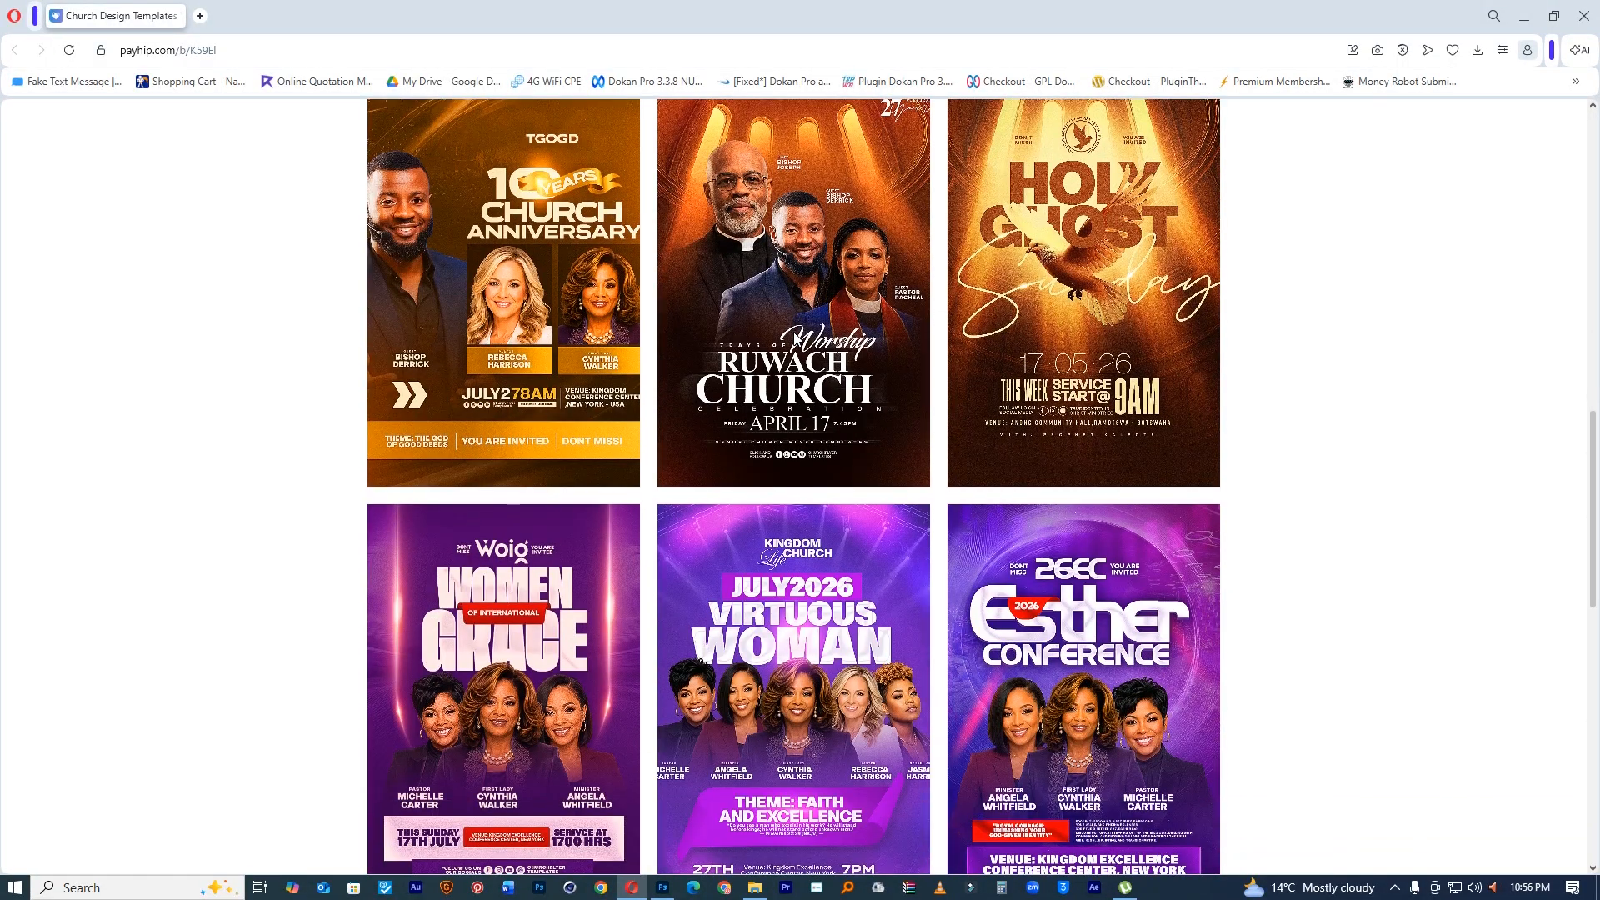
scroll(796, 337, "down", 4)
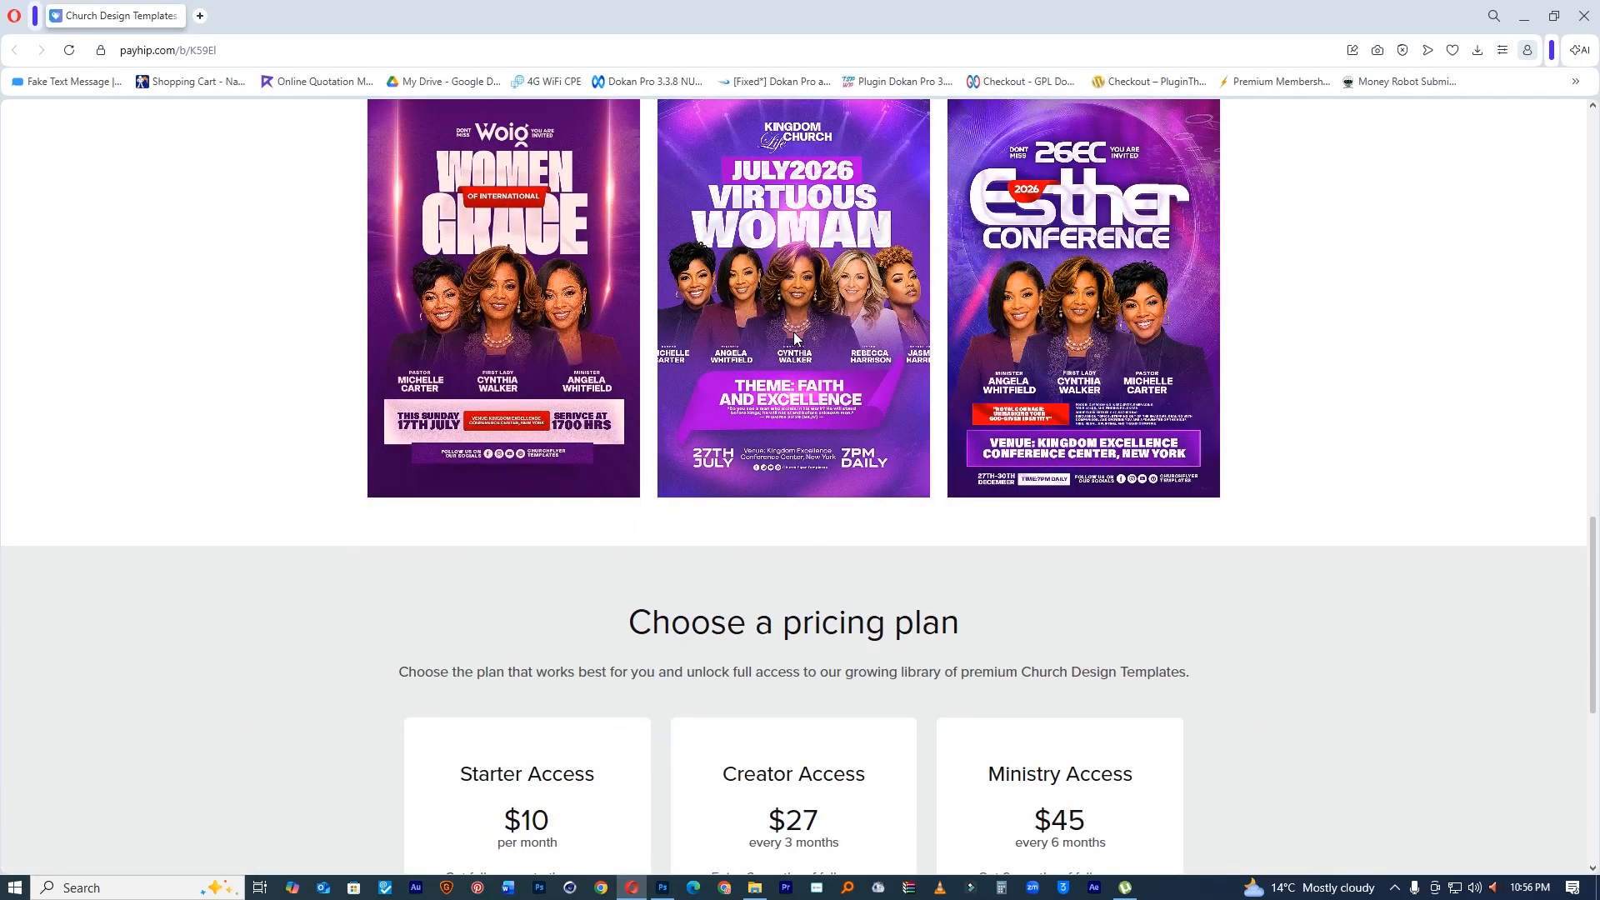
scroll(796, 337, "down", 6)
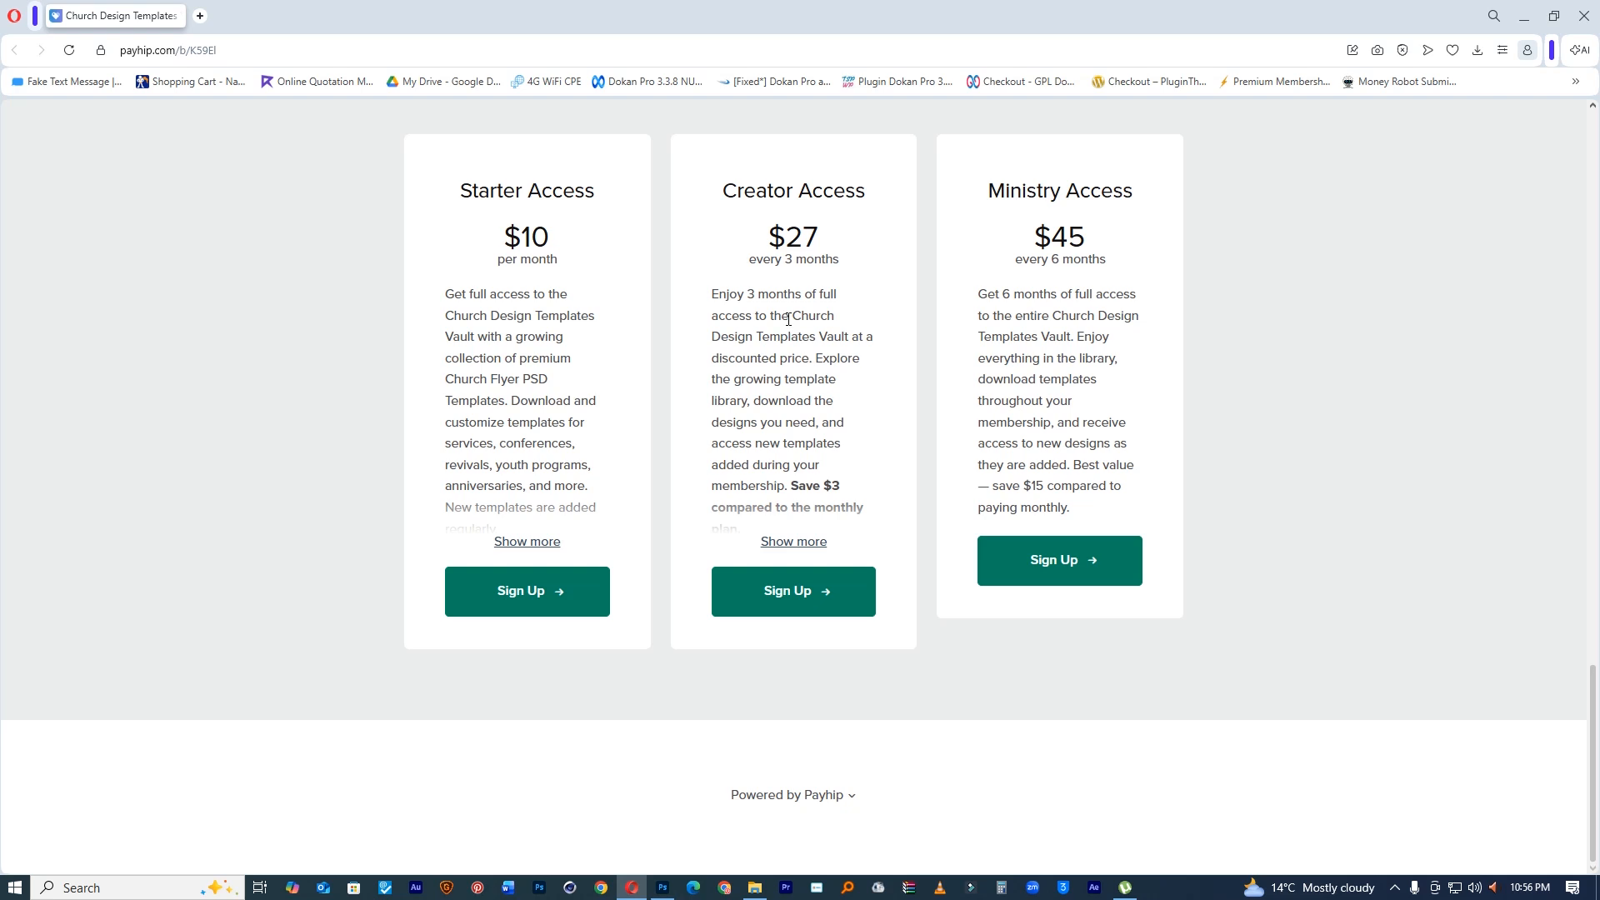
Step: Switch to Photoshop, create a 1440 x 1920 px document at 300 ppi from the recent presets, and collapse the layer properties
left_click(662, 887)
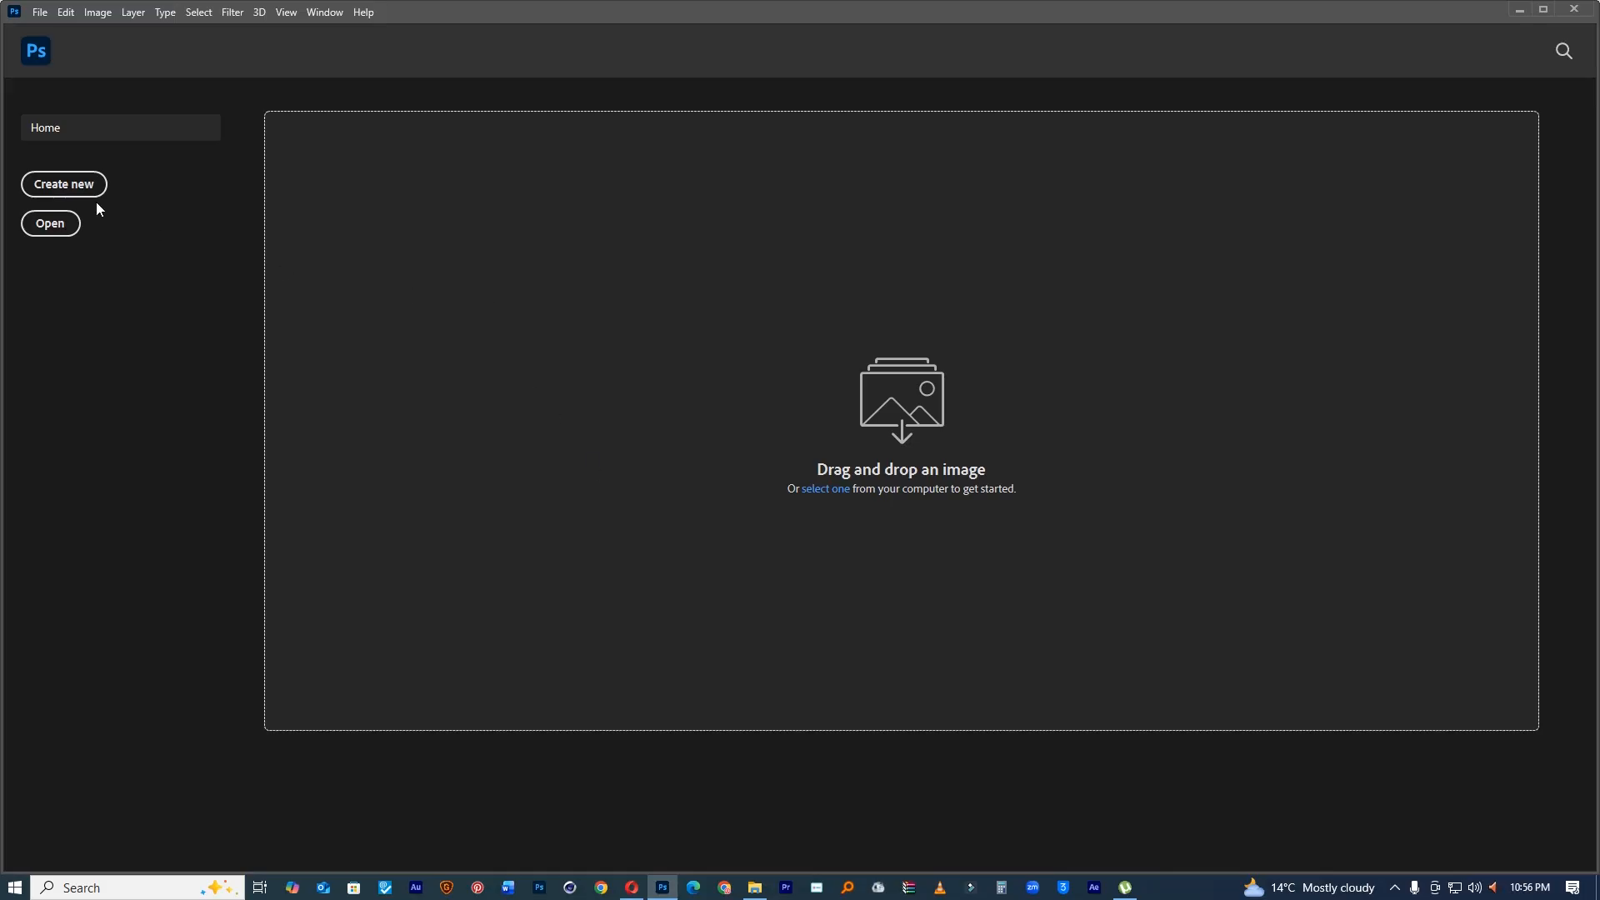
left_click(39, 13)
left_click(47, 30)
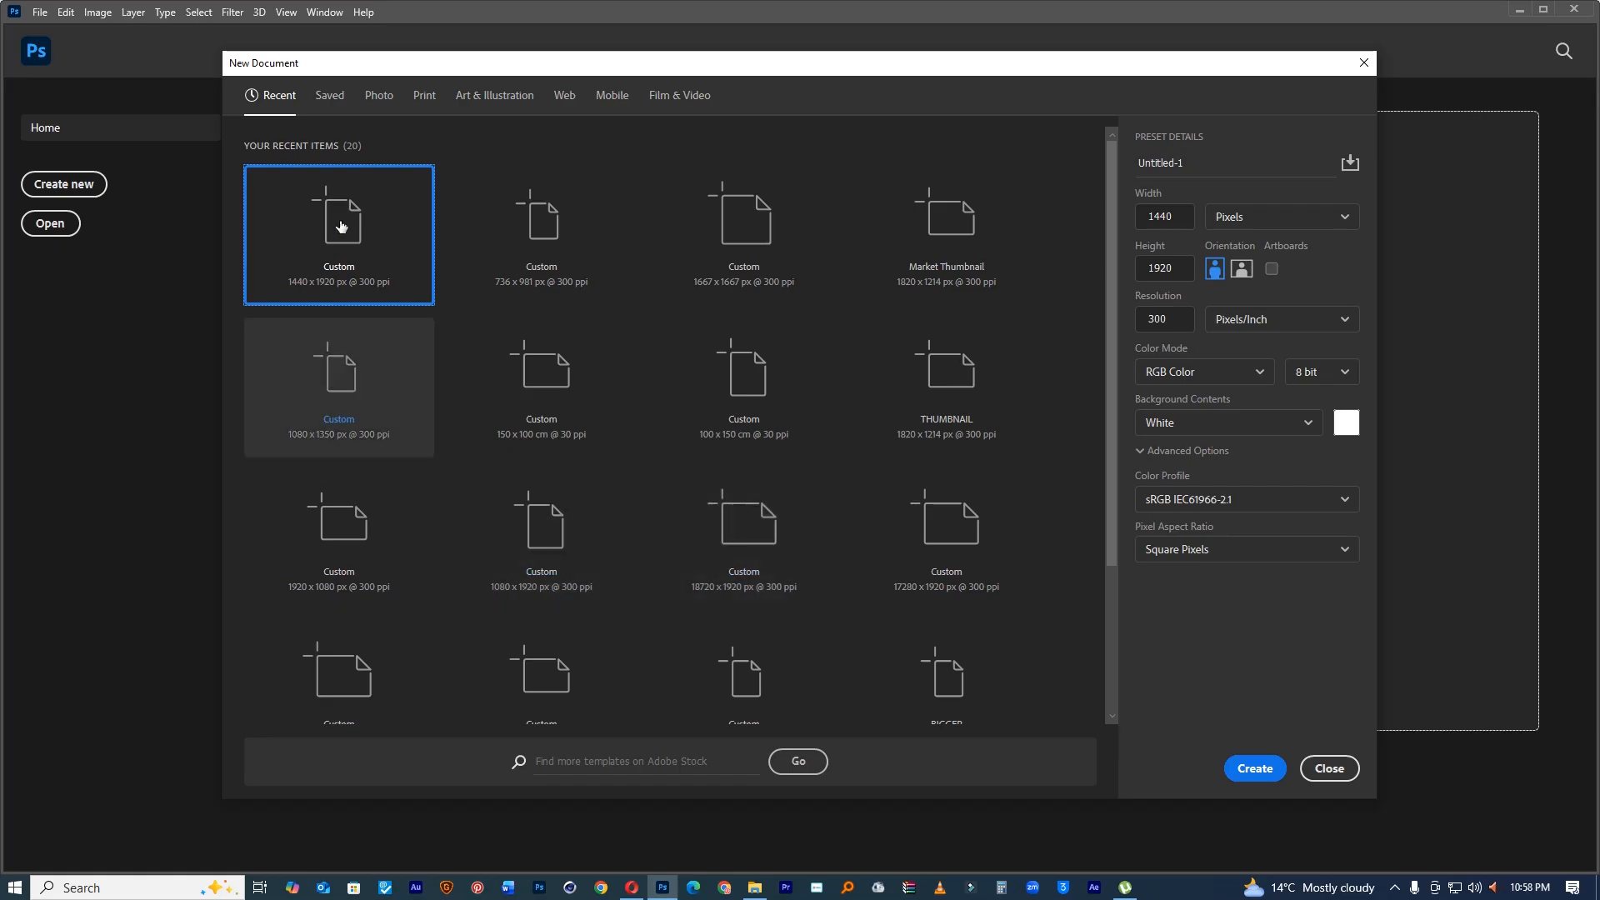
left_click(299, 208)
left_click(298, 209)
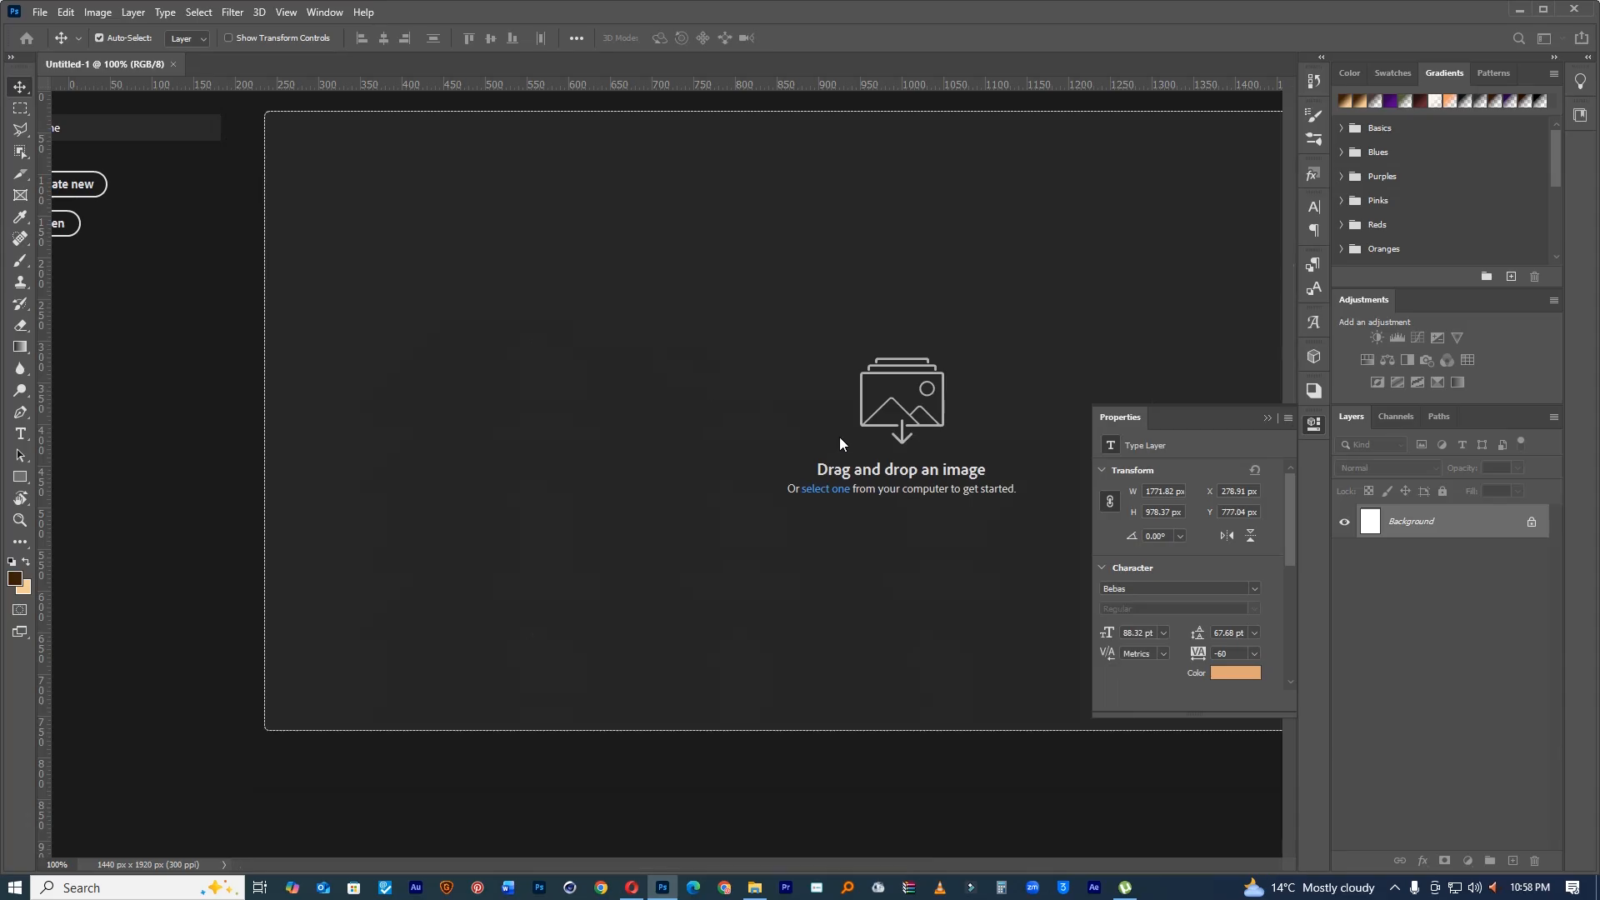
left_click(1266, 419)
left_click(20, 520)
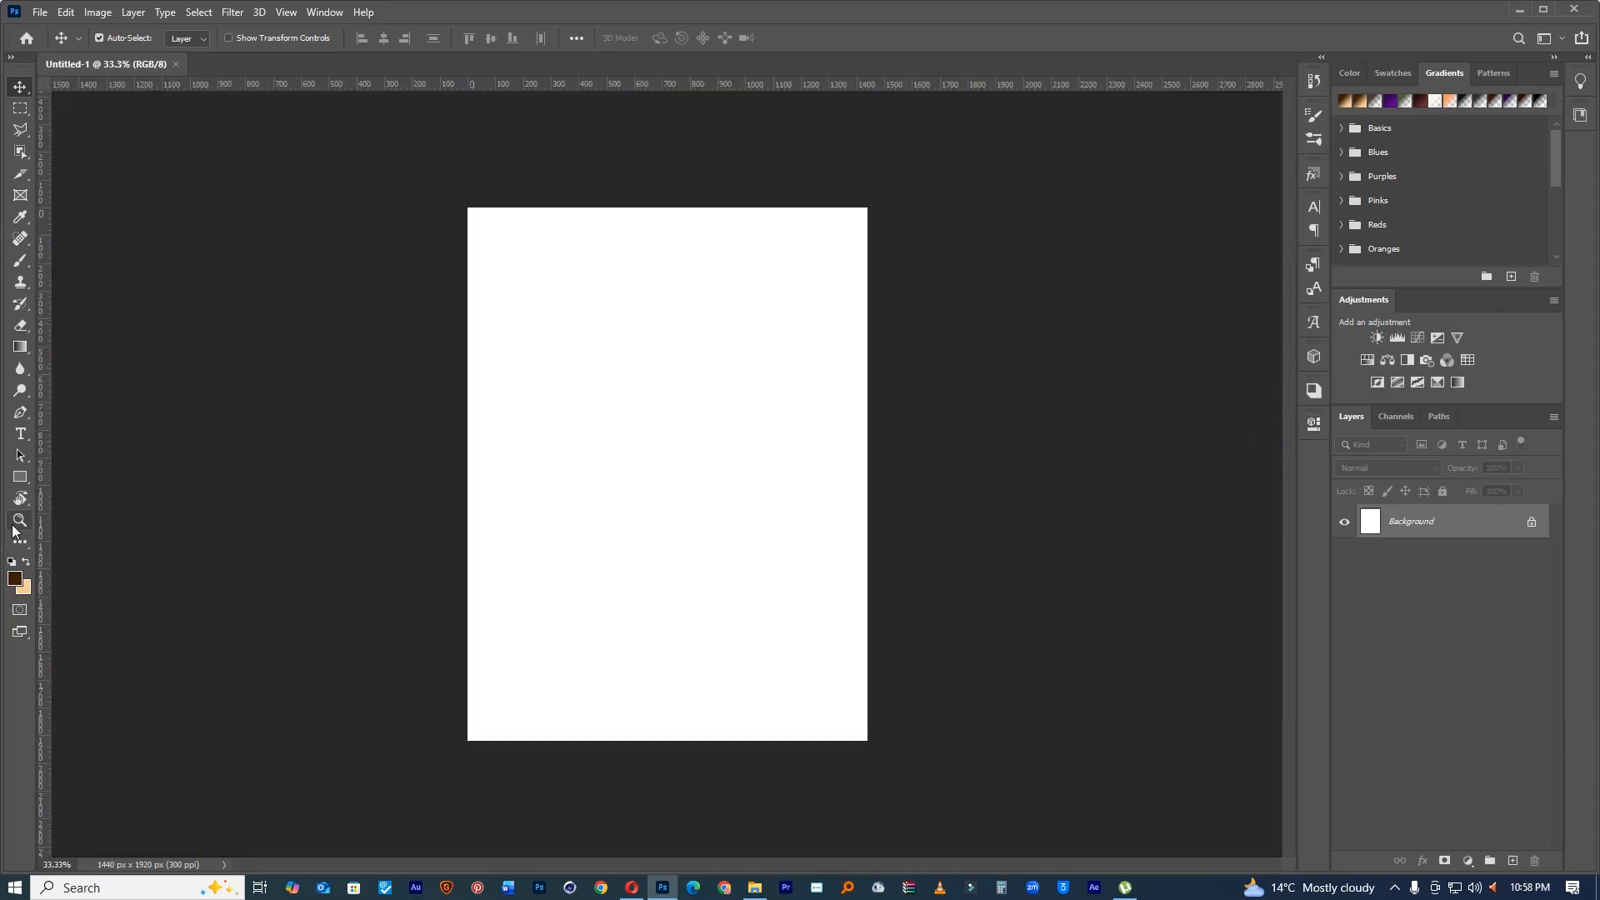
left_click(707, 355)
right_click(707, 355)
left_click(718, 357)
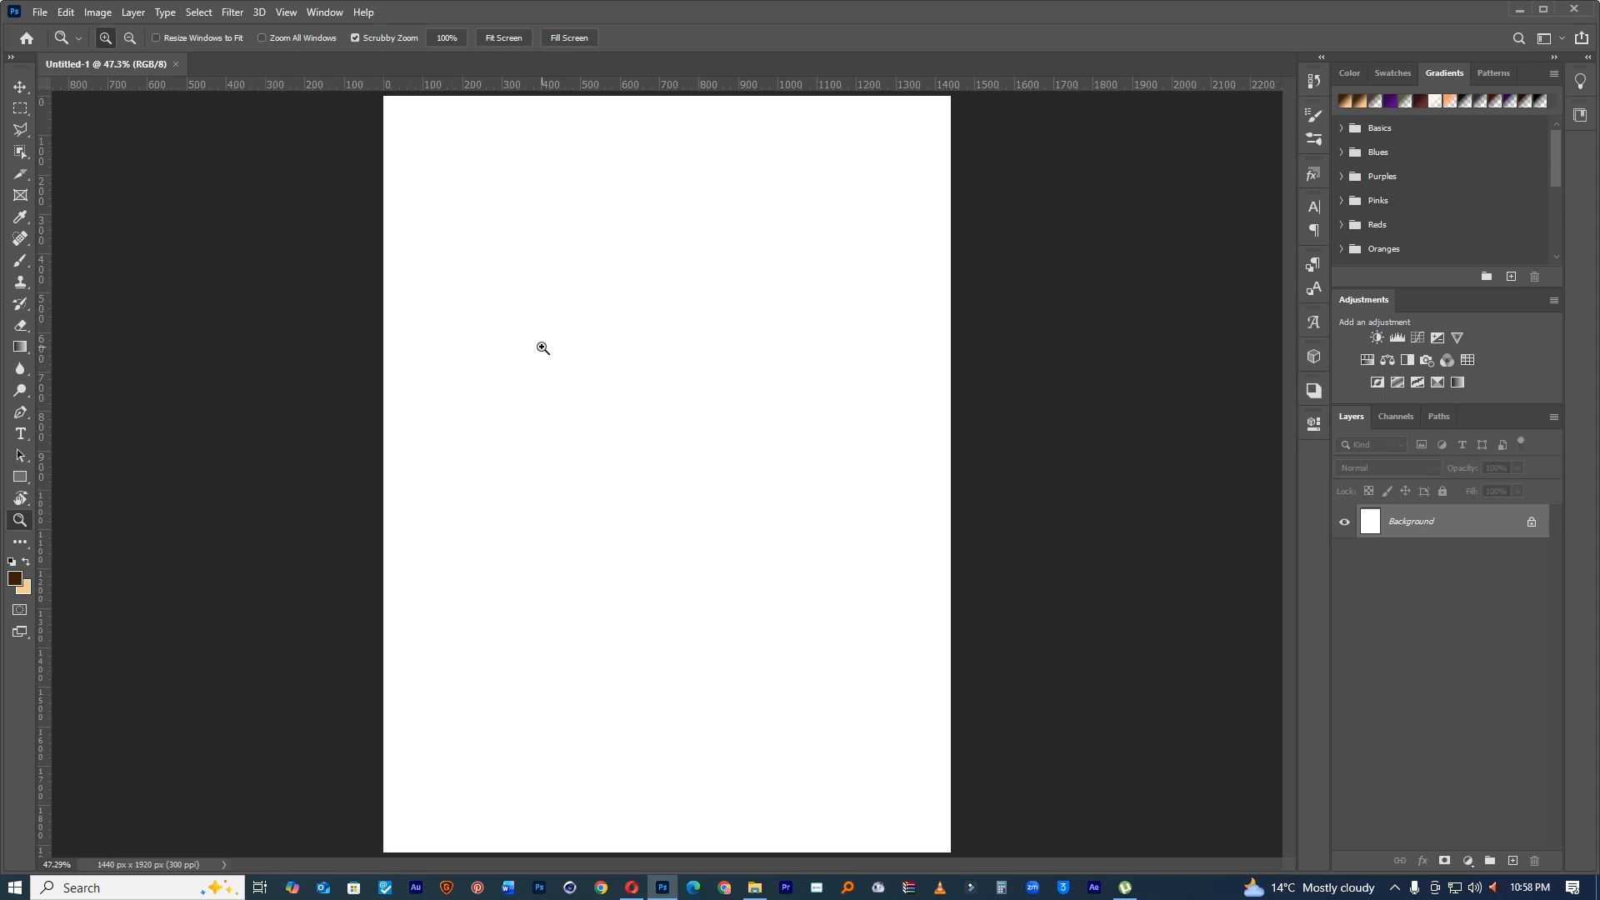
Step: Switch to File Explorer and look over the six event photos stored on the Desktop
left_click(20, 476)
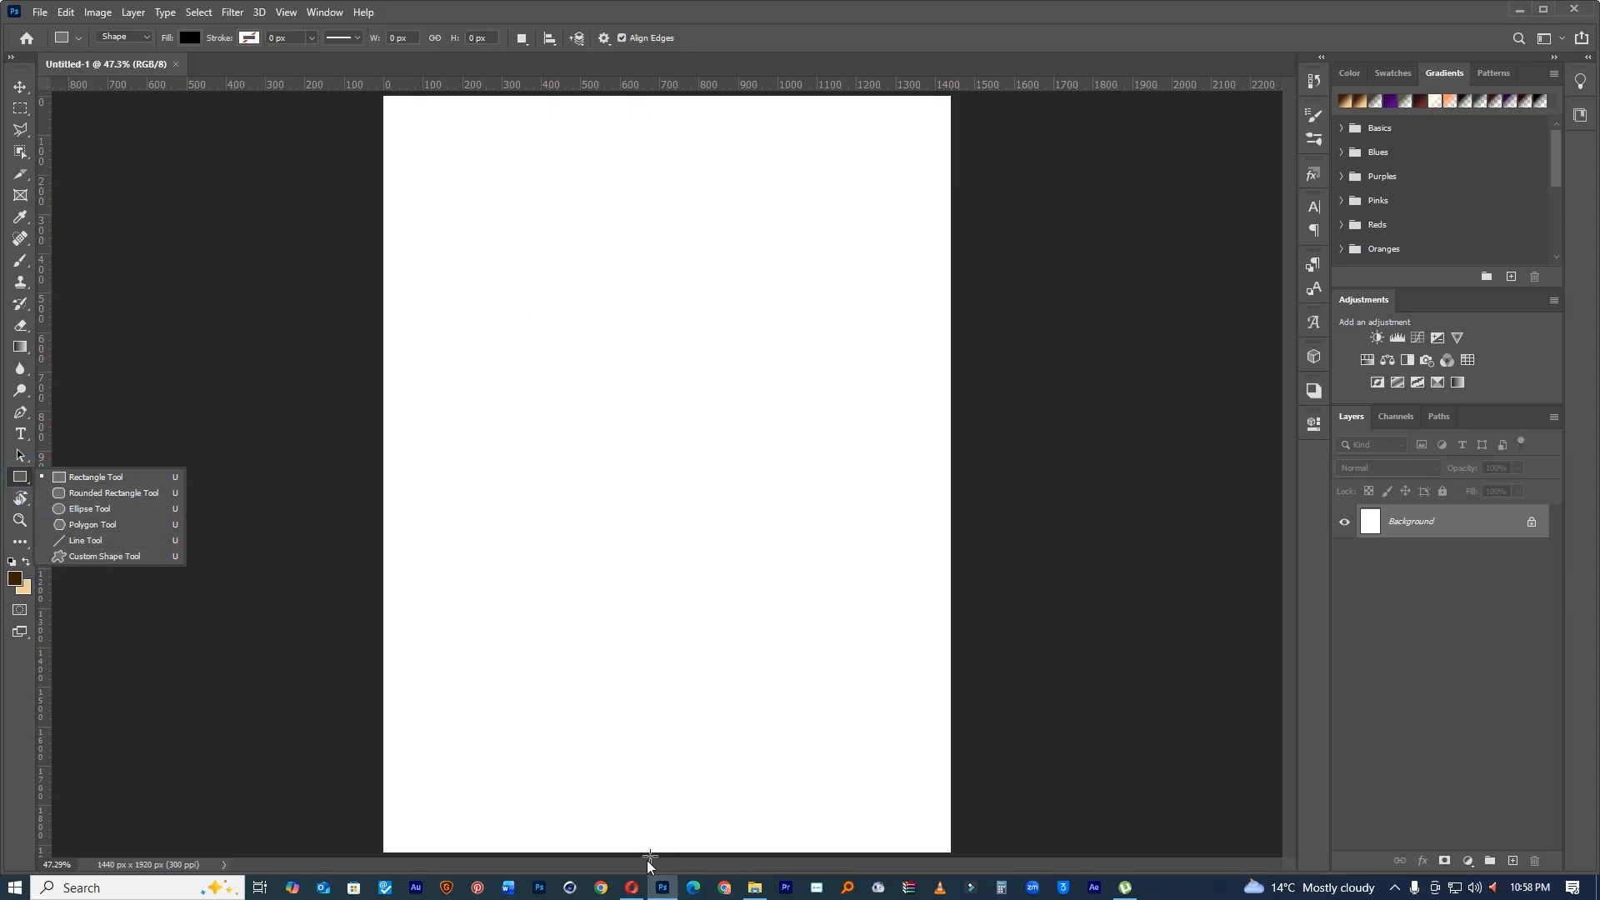
left_click(756, 886)
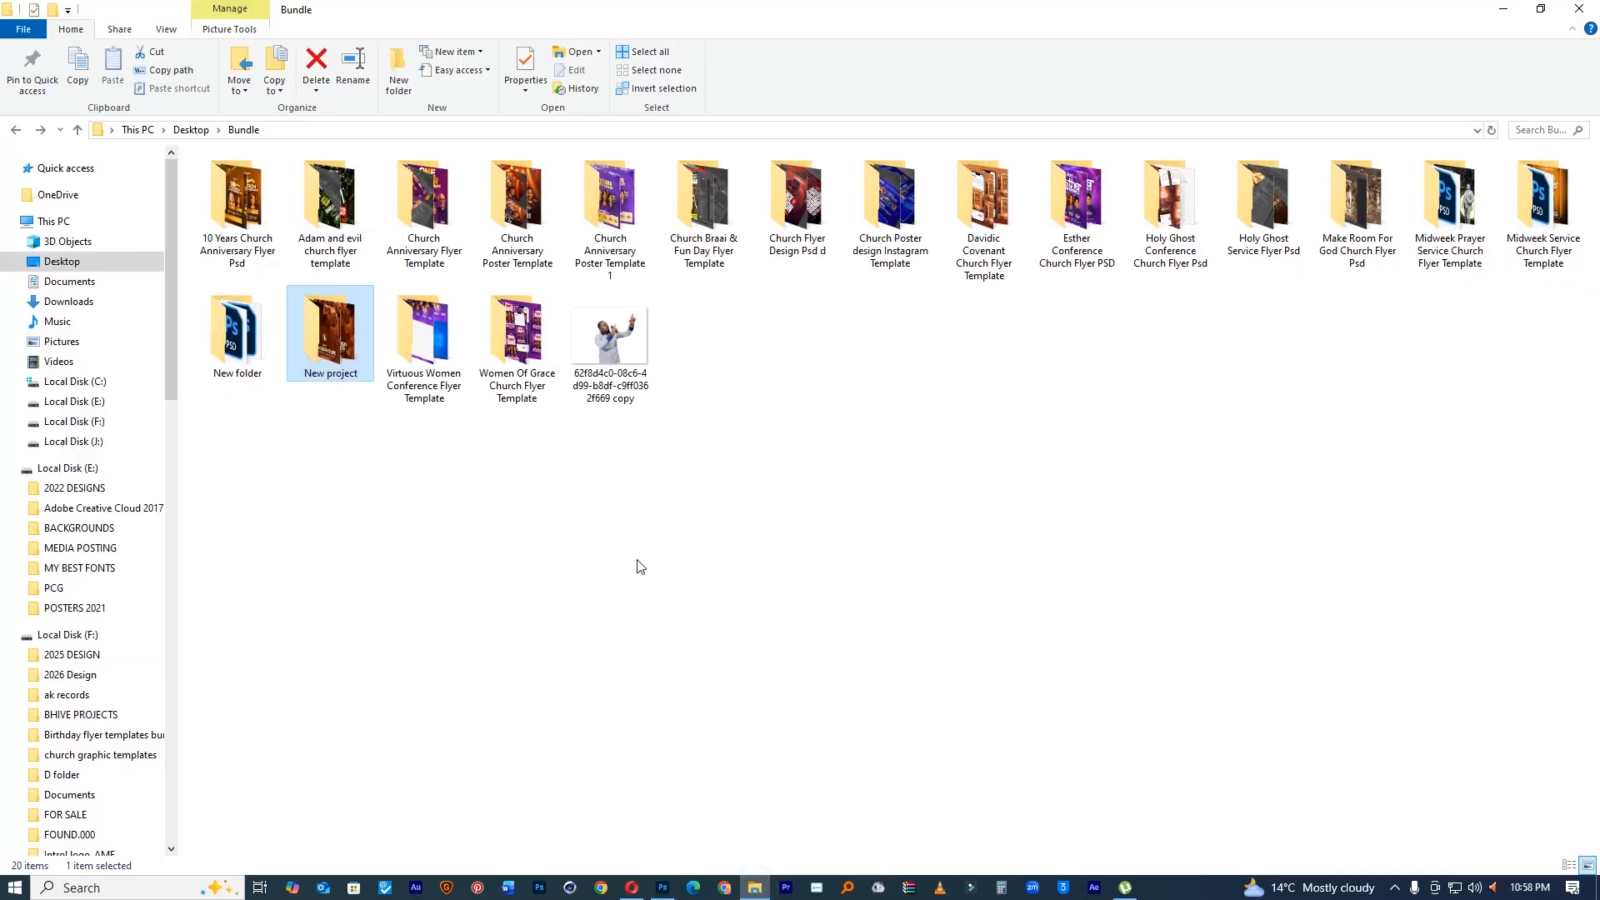
left_click(16, 130)
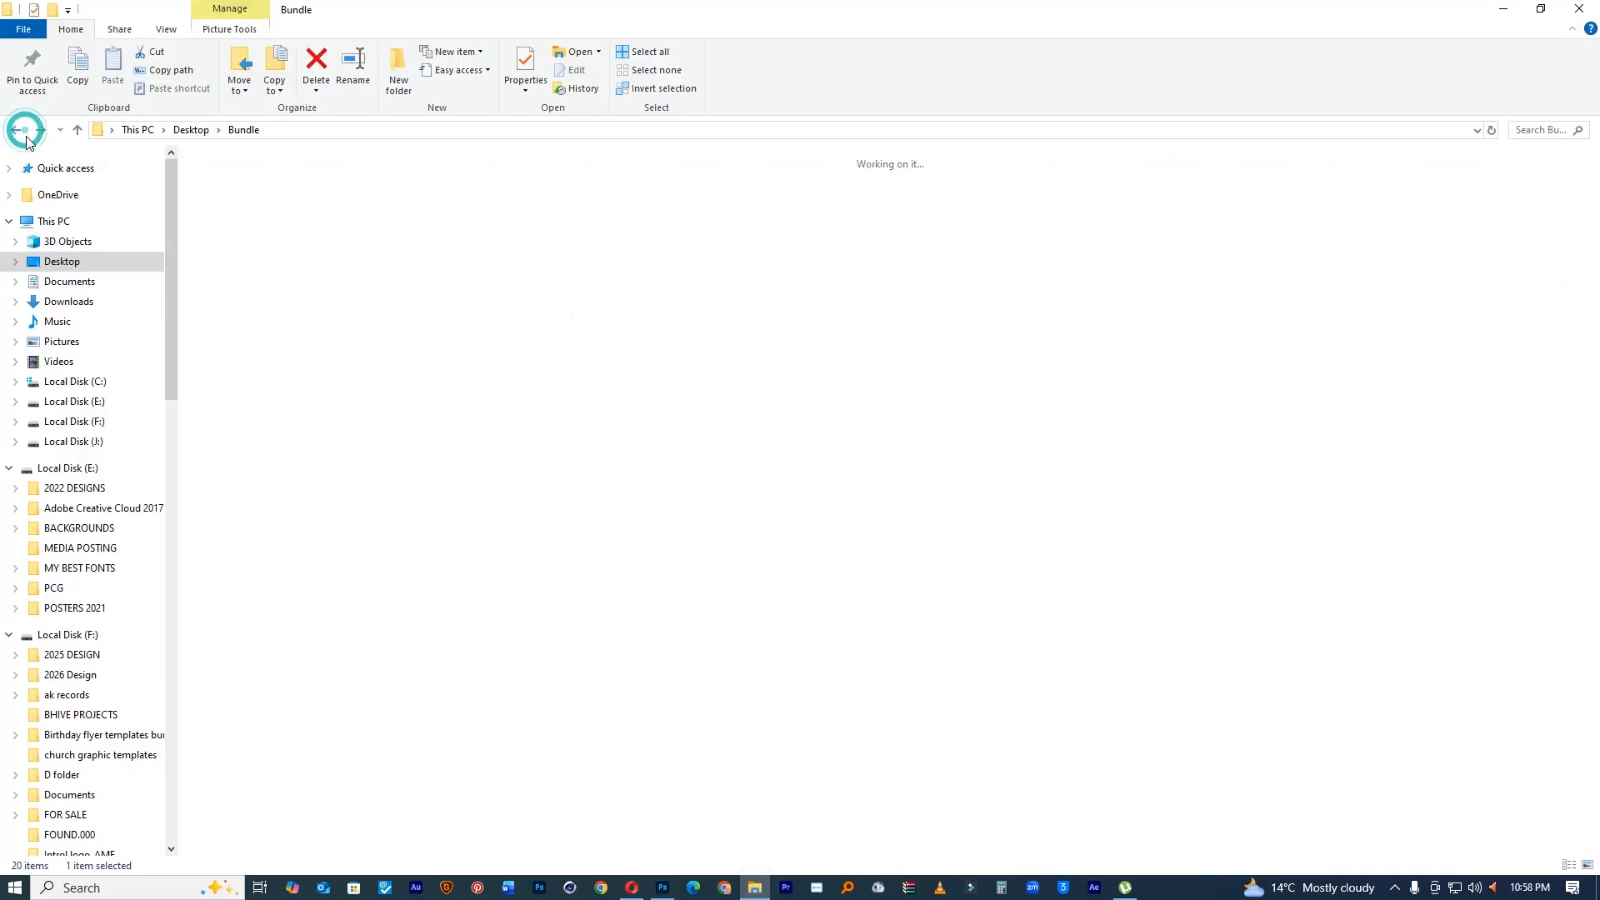
right_click(512, 399)
left_click(577, 469)
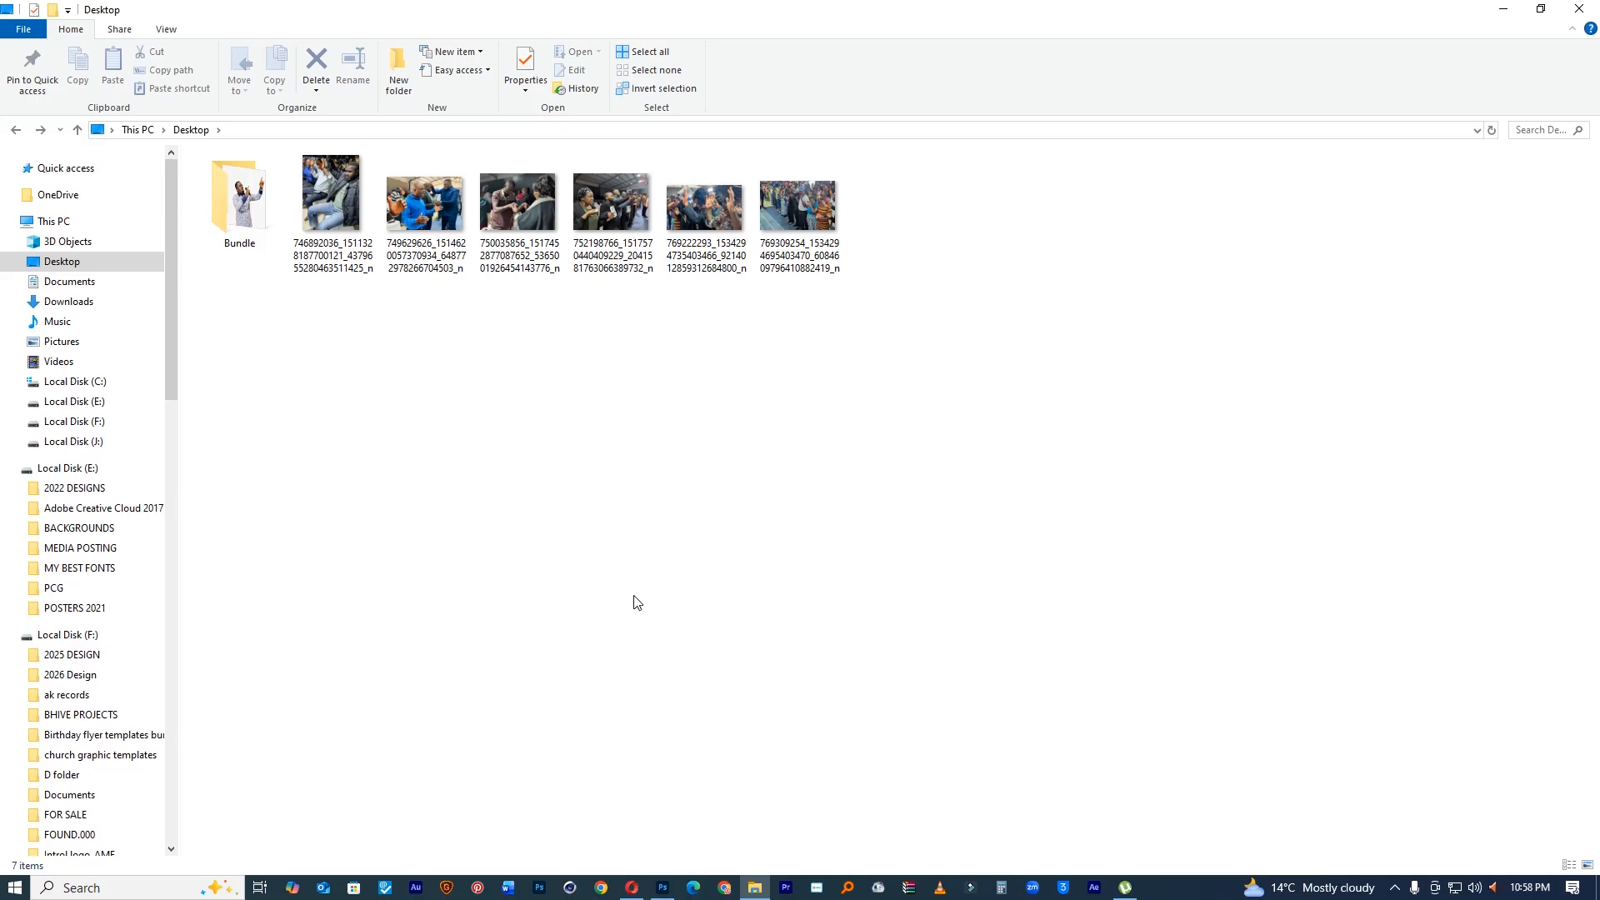
left_click_drag(319, 351, 842, 199)
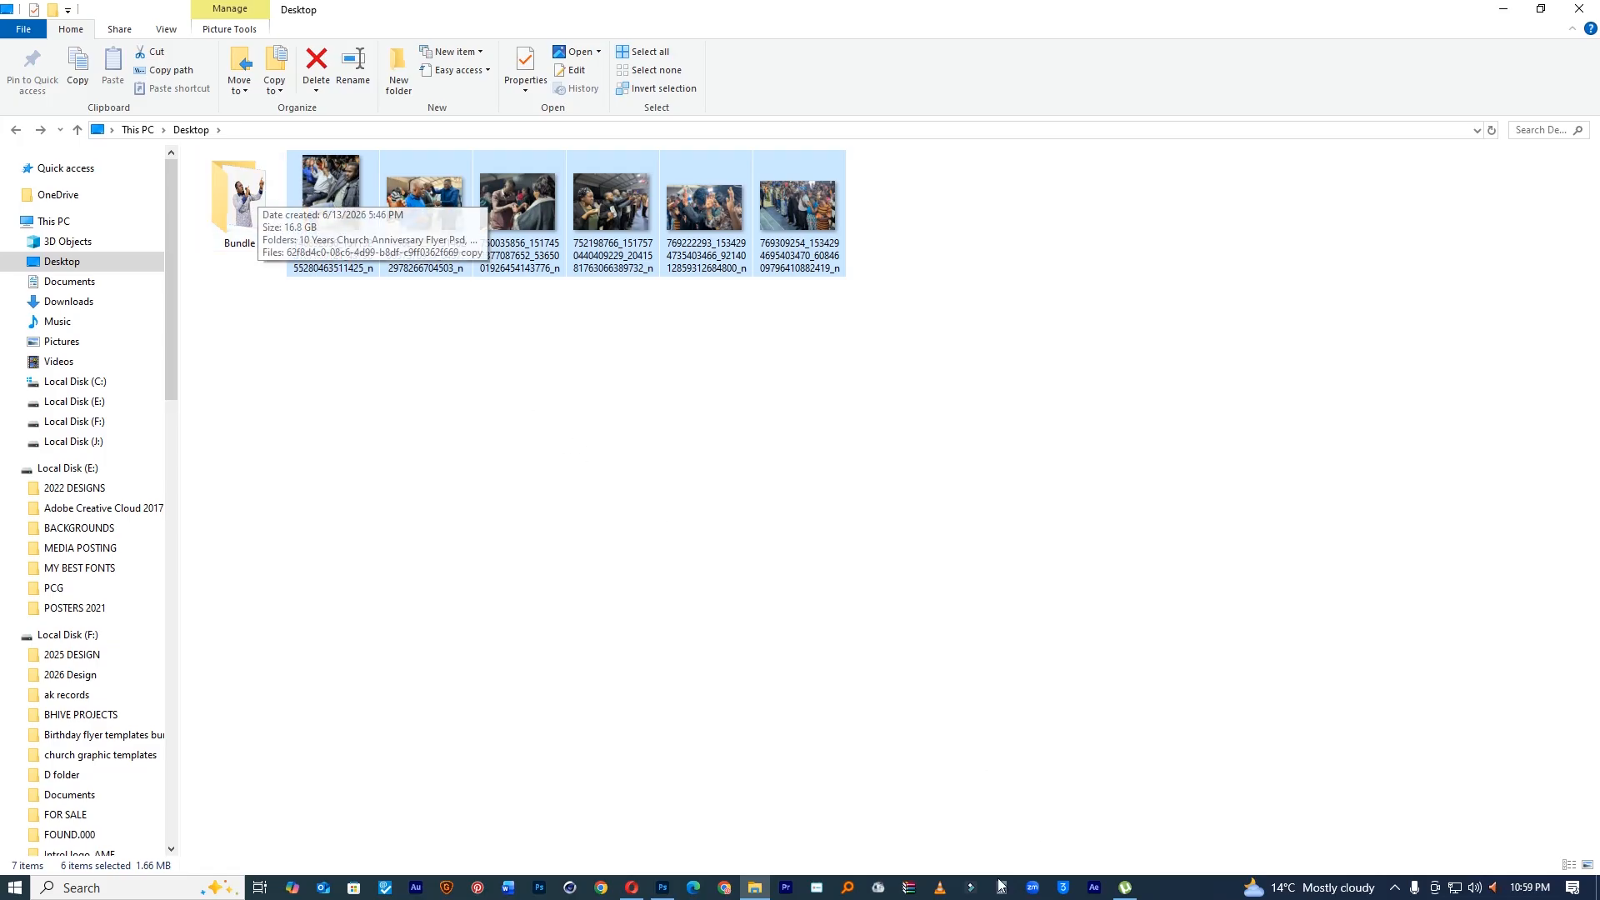
Step: Return to Photoshop, draw a black rectangle about 572 by 982 px on the upper page, and round all its corners to 113 px
left_click(662, 888)
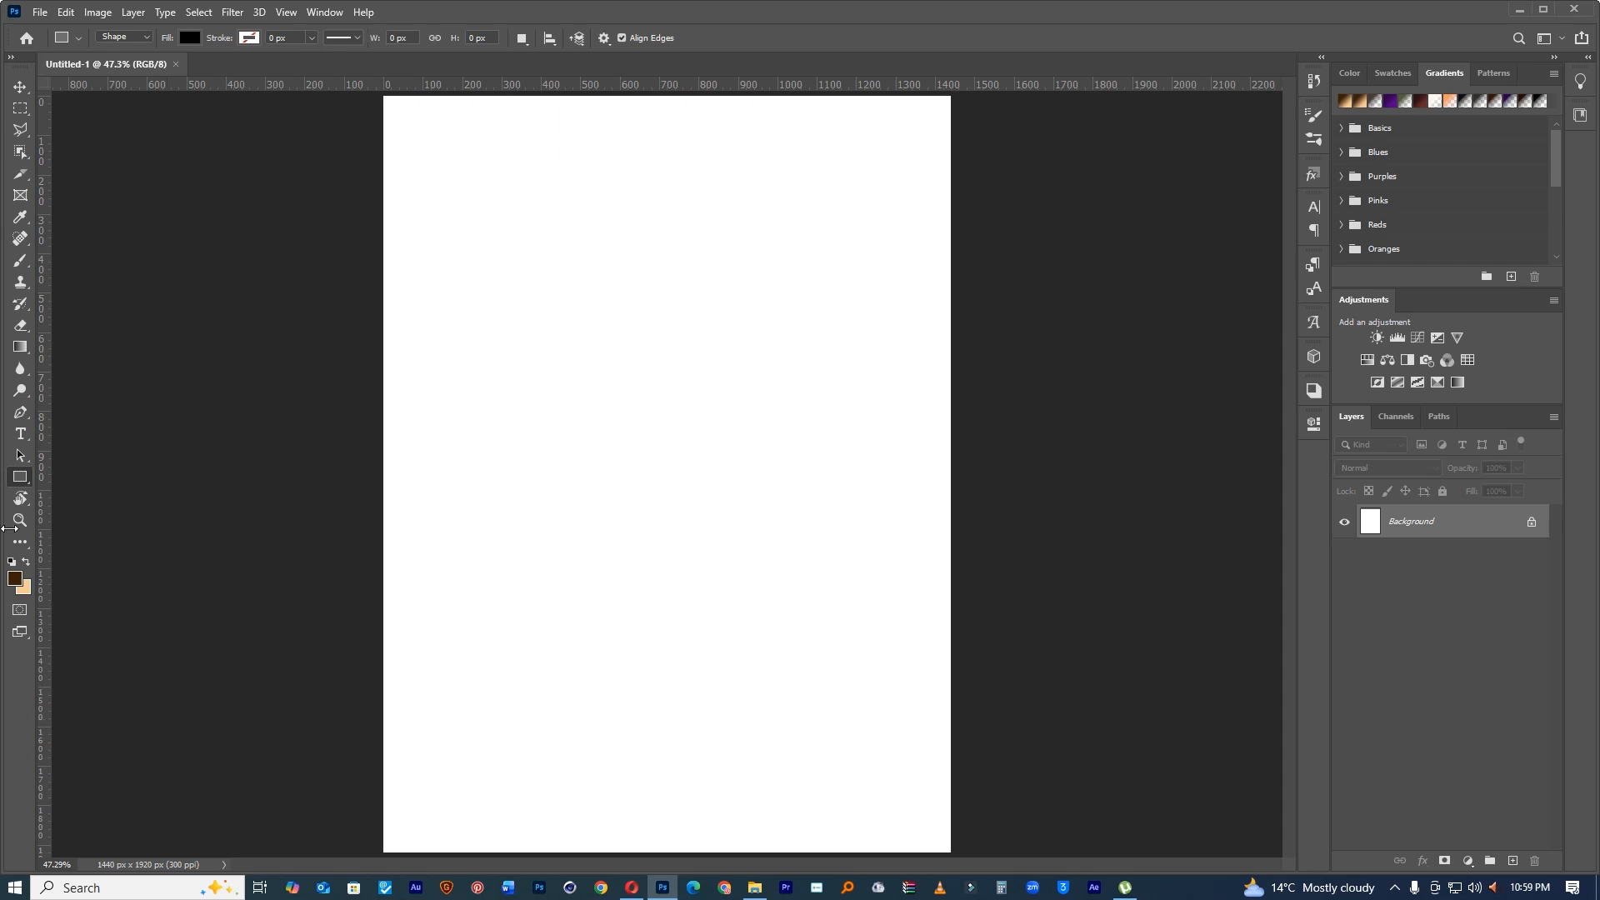
left_click(20, 478)
left_click_drag(509, 158, 734, 545)
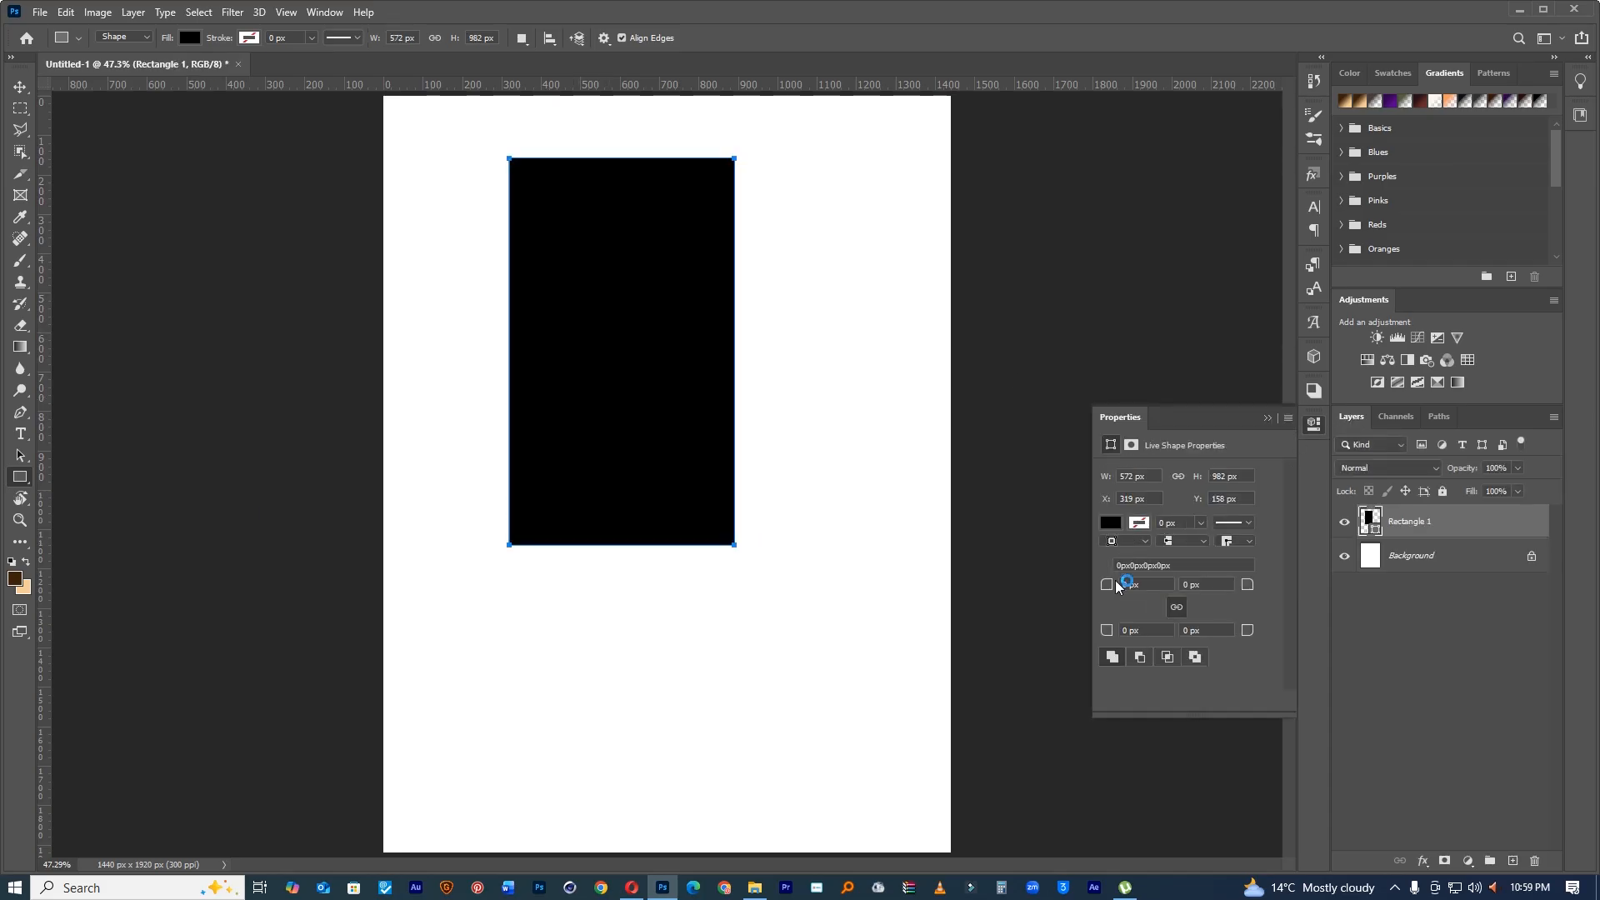
left_click_drag(1109, 588, 1152, 590)
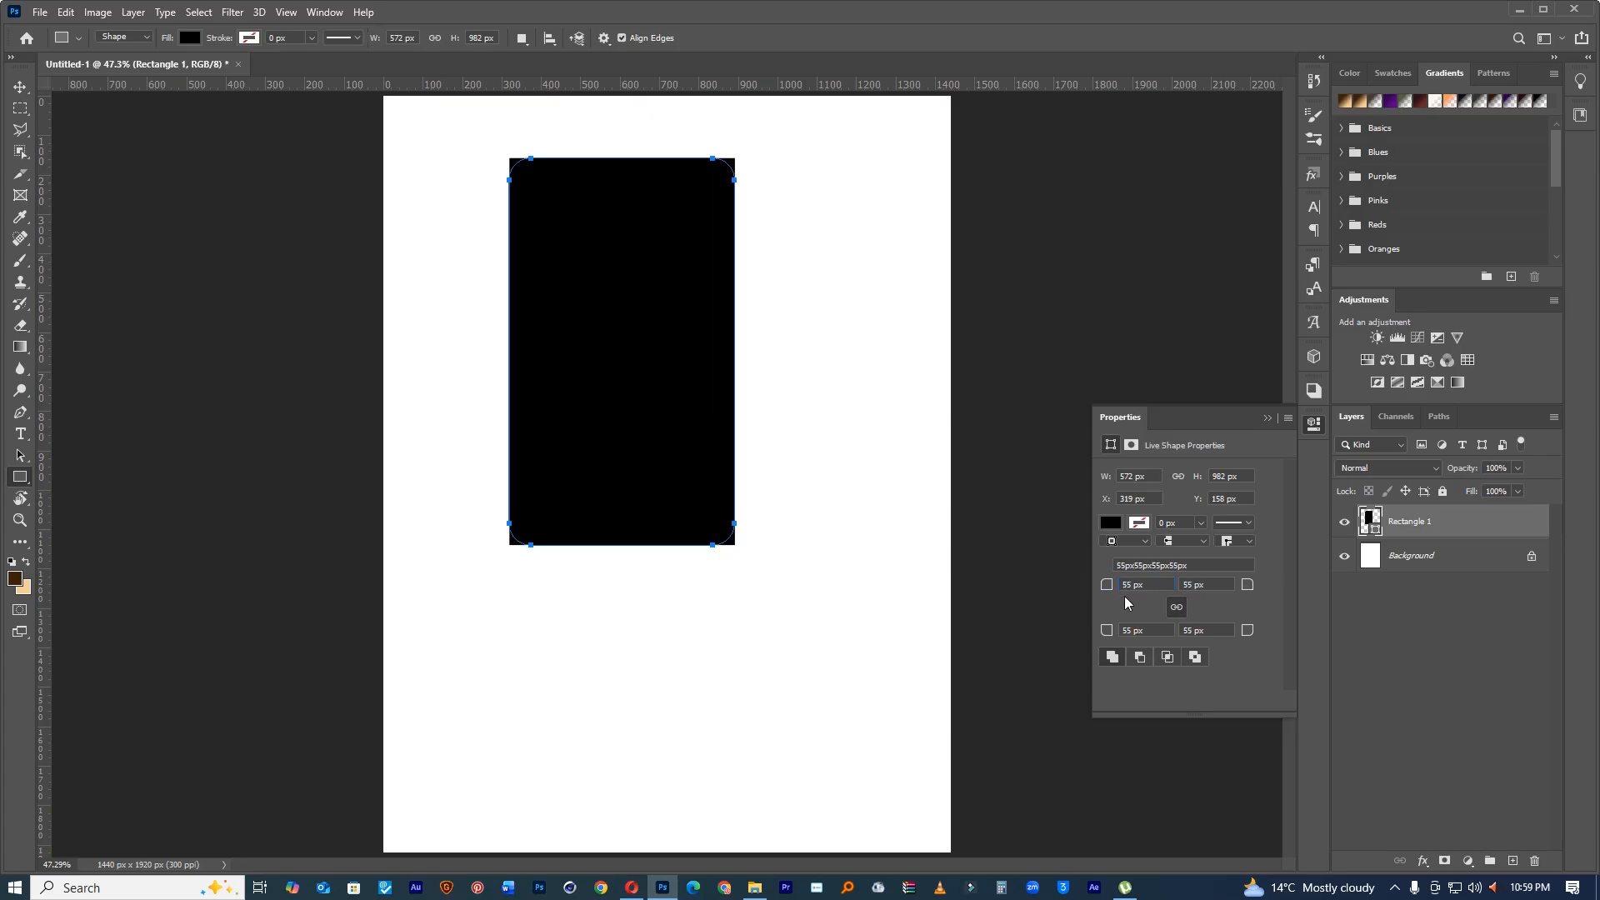
left_click_drag(1107, 586, 1155, 587)
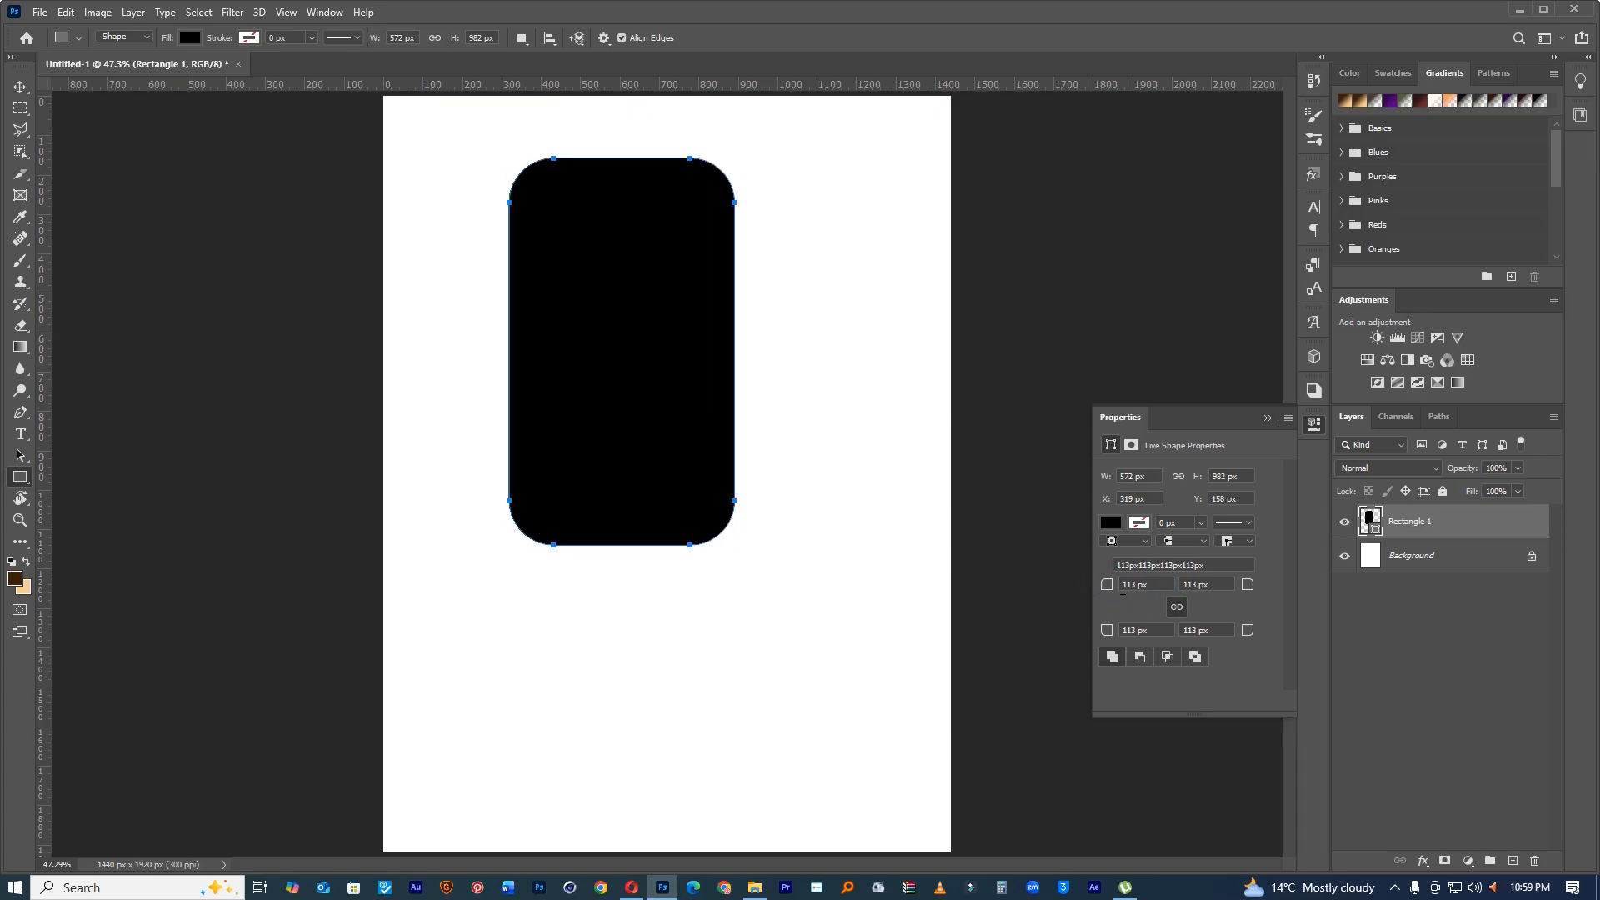
Step: Move the rounded rectangle up close to the page's top edge and set all its corner radii to 138 px
left_click(20, 86)
left_click_drag(650, 314, 650, 230)
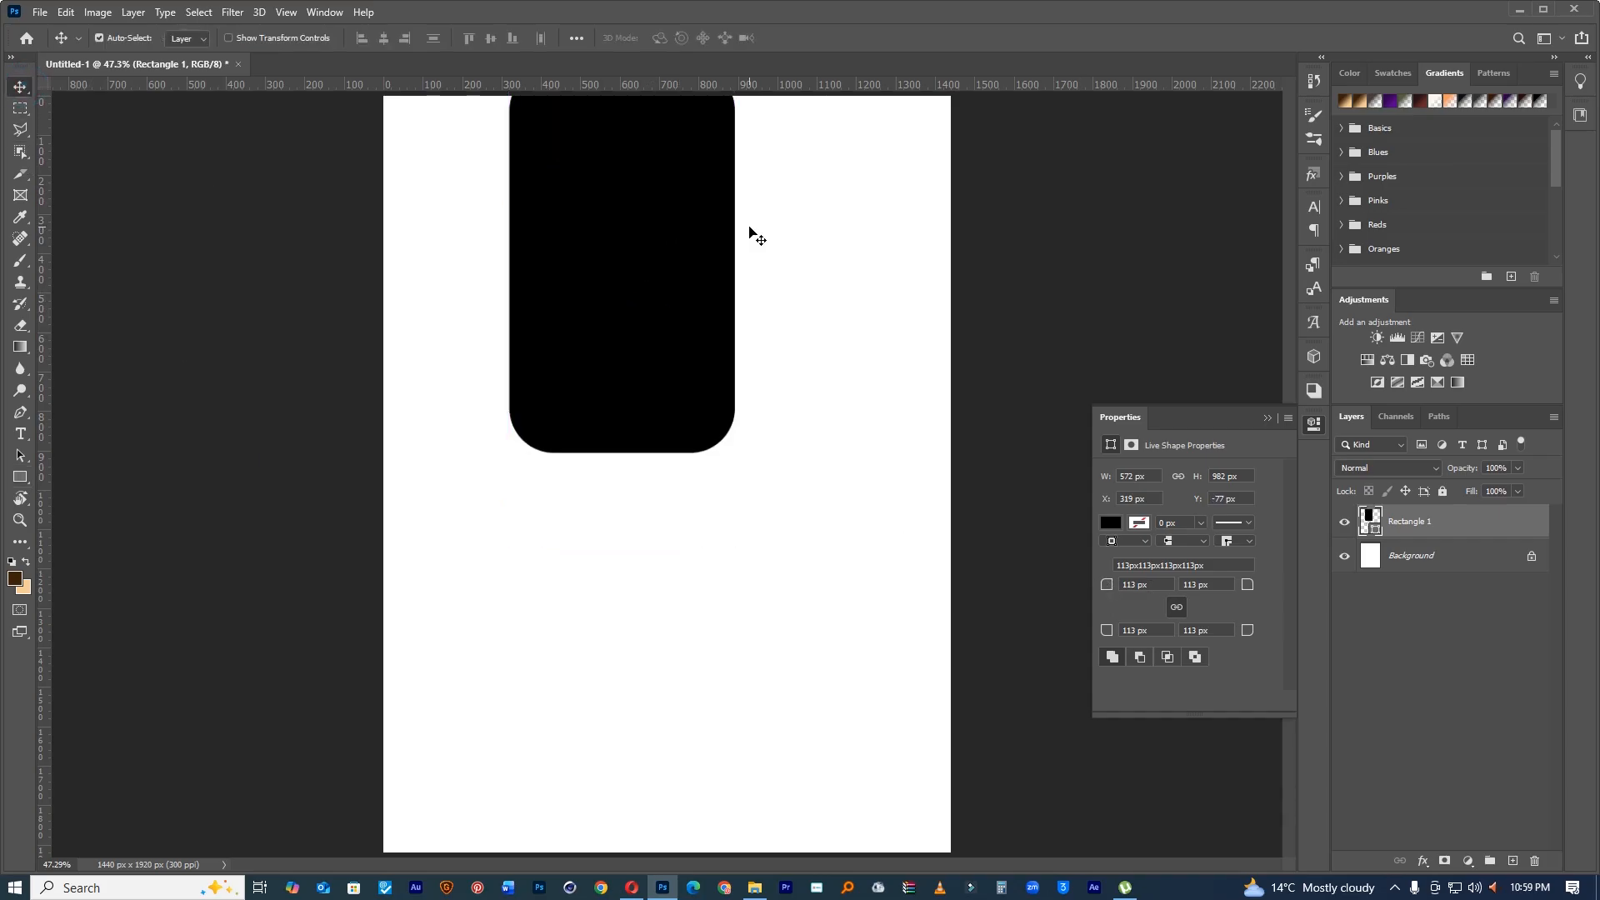
key("ctrl+minus")
left_click_drag(635, 354, 636, 387)
left_click_drag(1103, 587, 1132, 590)
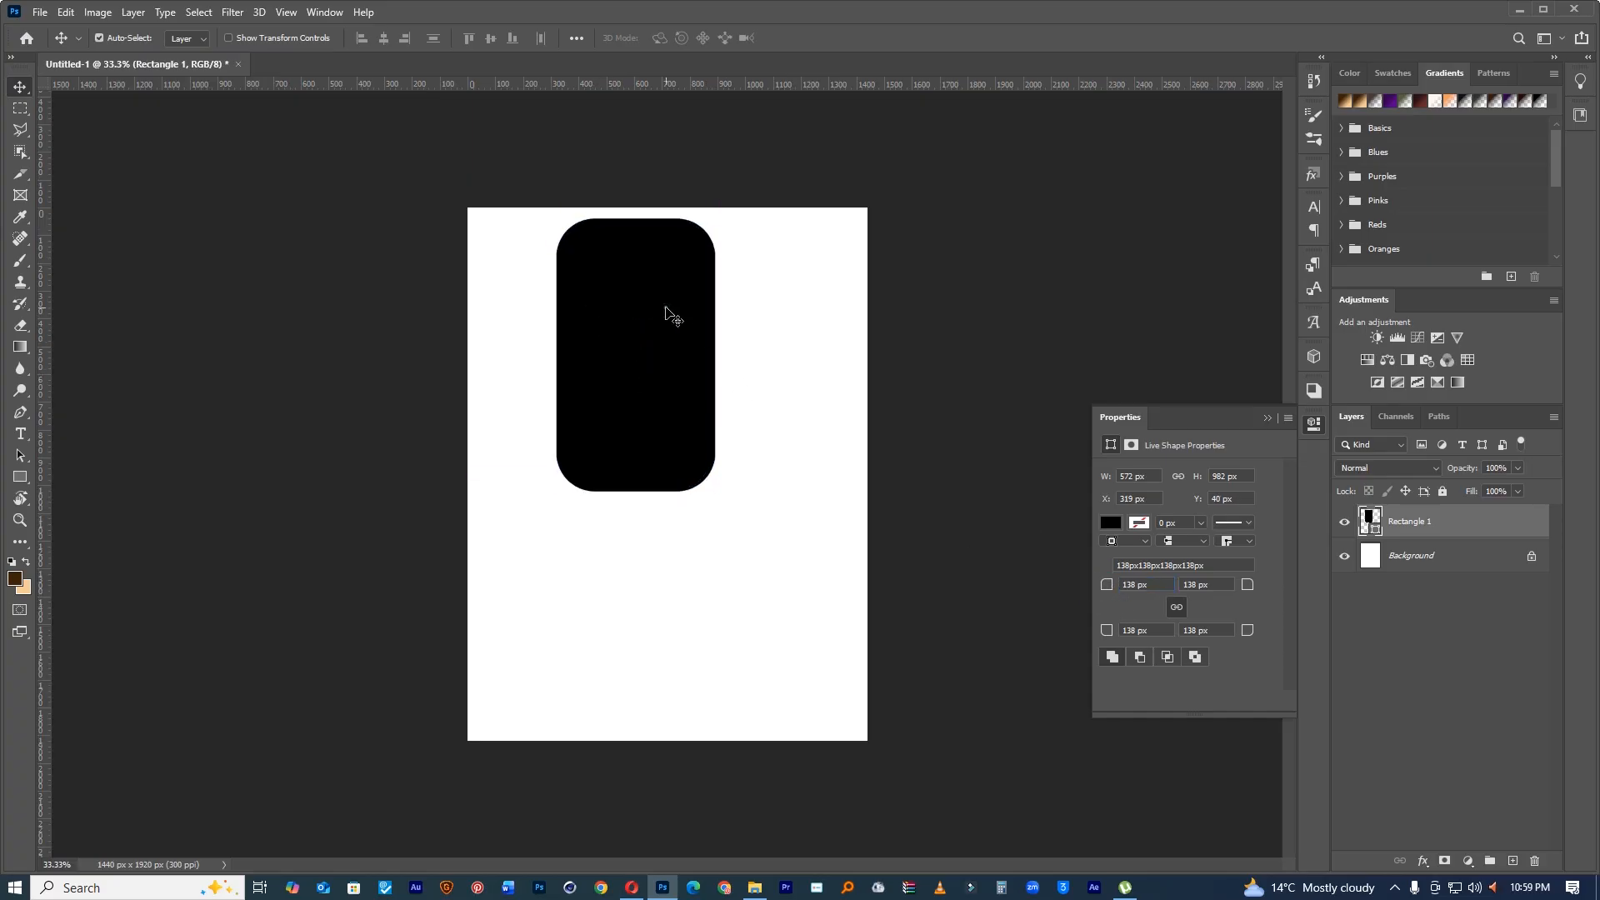
Step: Rotate the rounded rectangle about -13.84 degrees and move it up so it runs off the page's top edge
scroll(725, 308, "up", 1)
left_click_drag(775, 318, 795, 151)
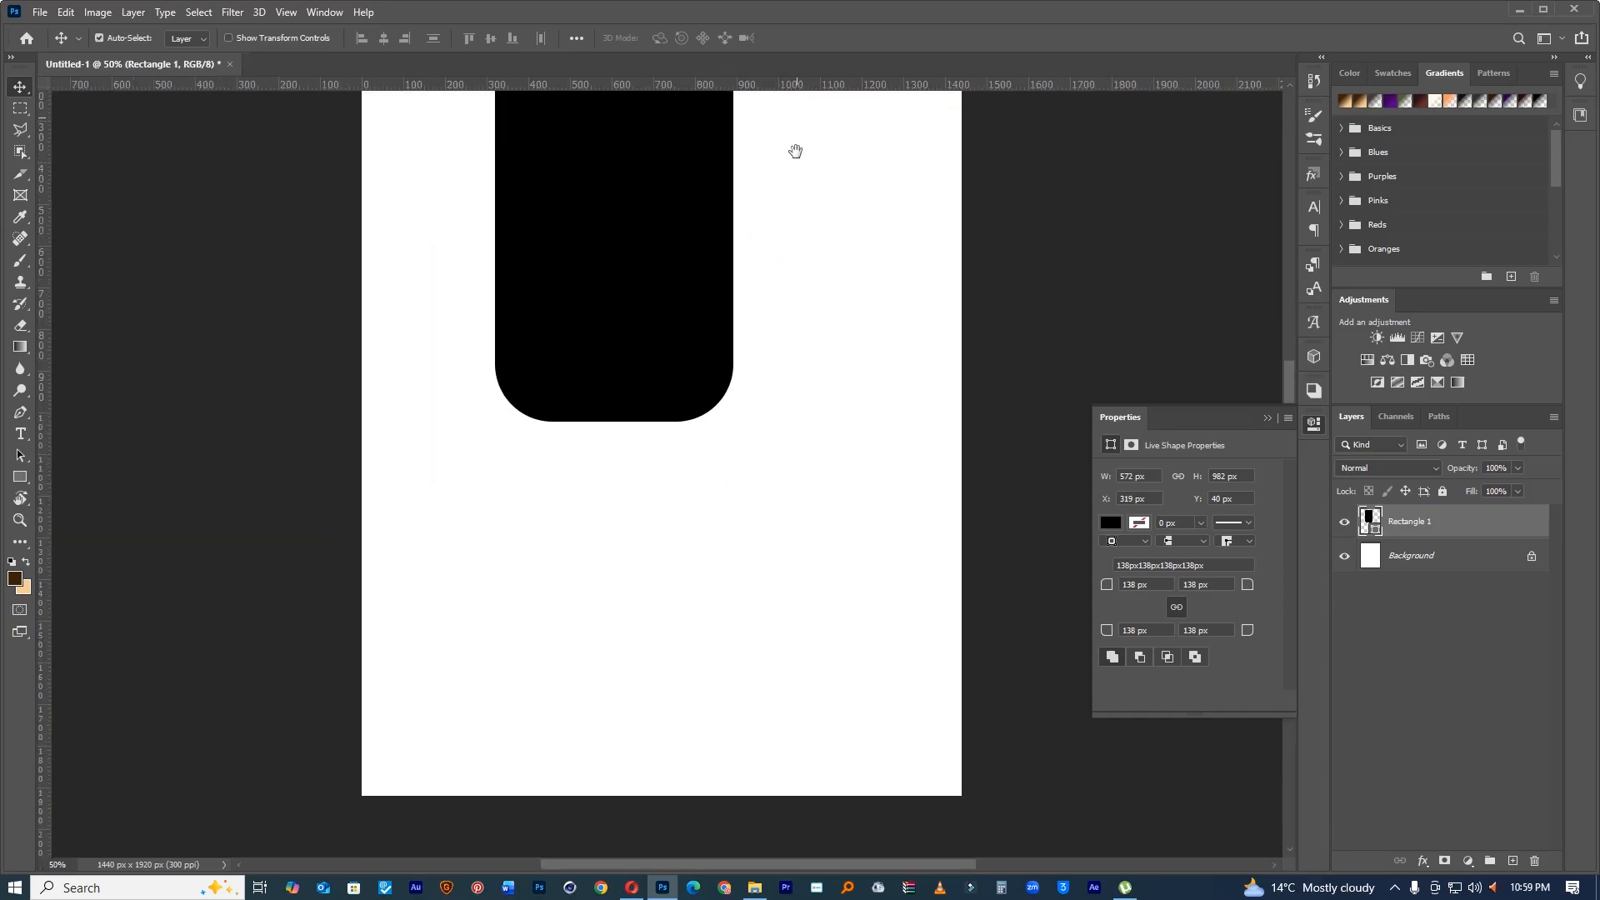
scroll(692, 243, "down", 2)
scroll(678, 303, "up", 2)
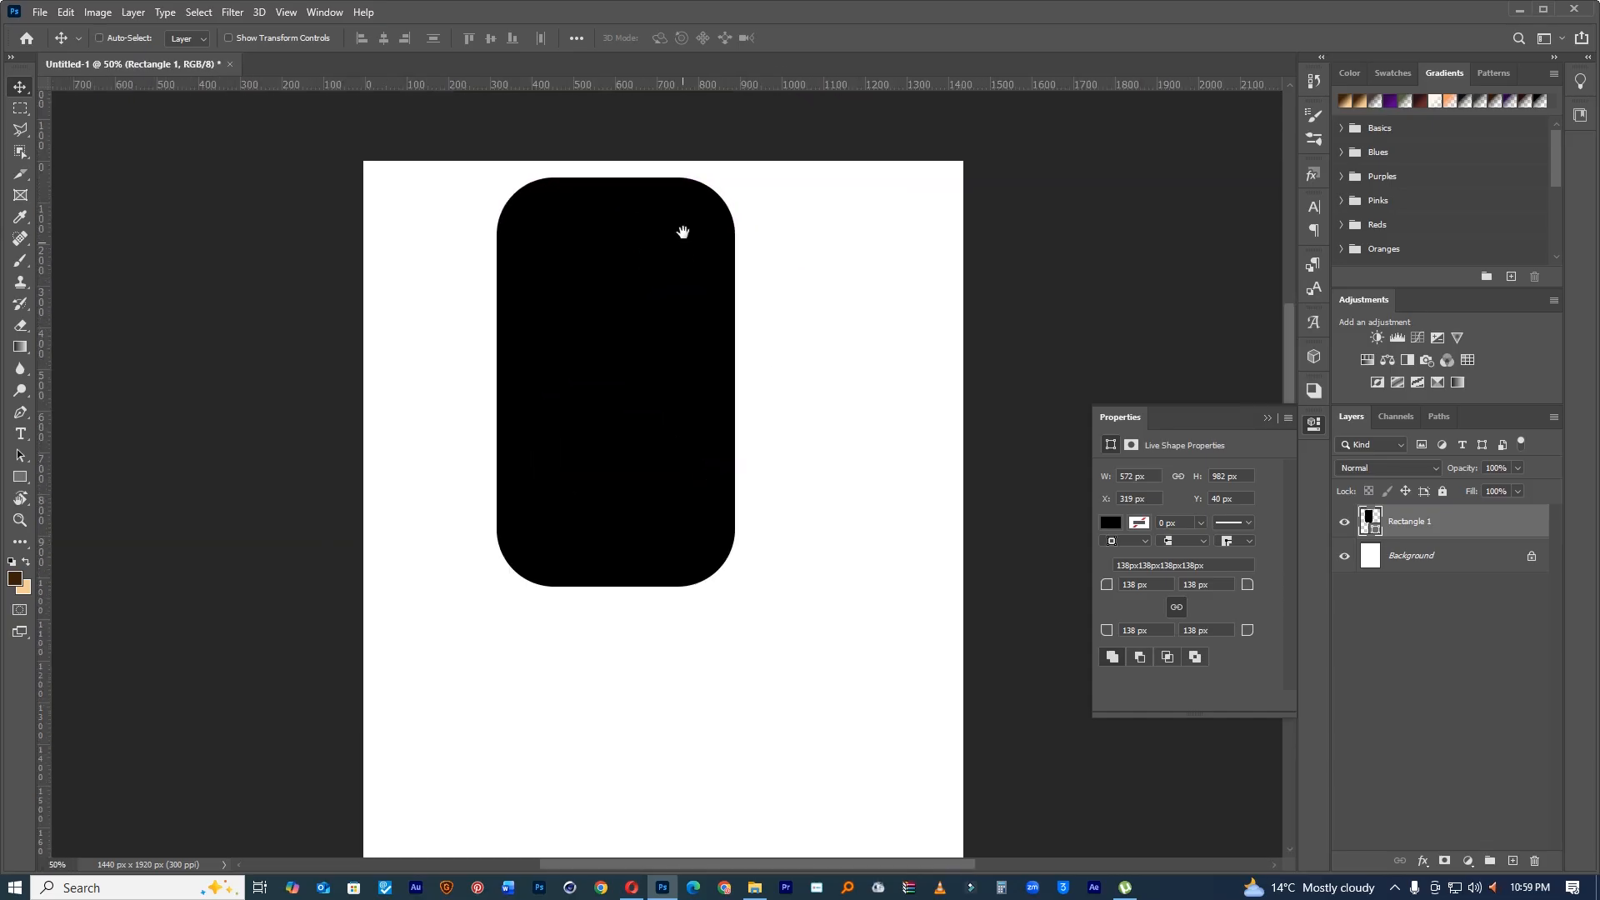
key("ctrl+t")
left_click_drag(779, 221, 758, 174)
left_click_drag(614, 249, 595, 130)
left_click(826, 37)
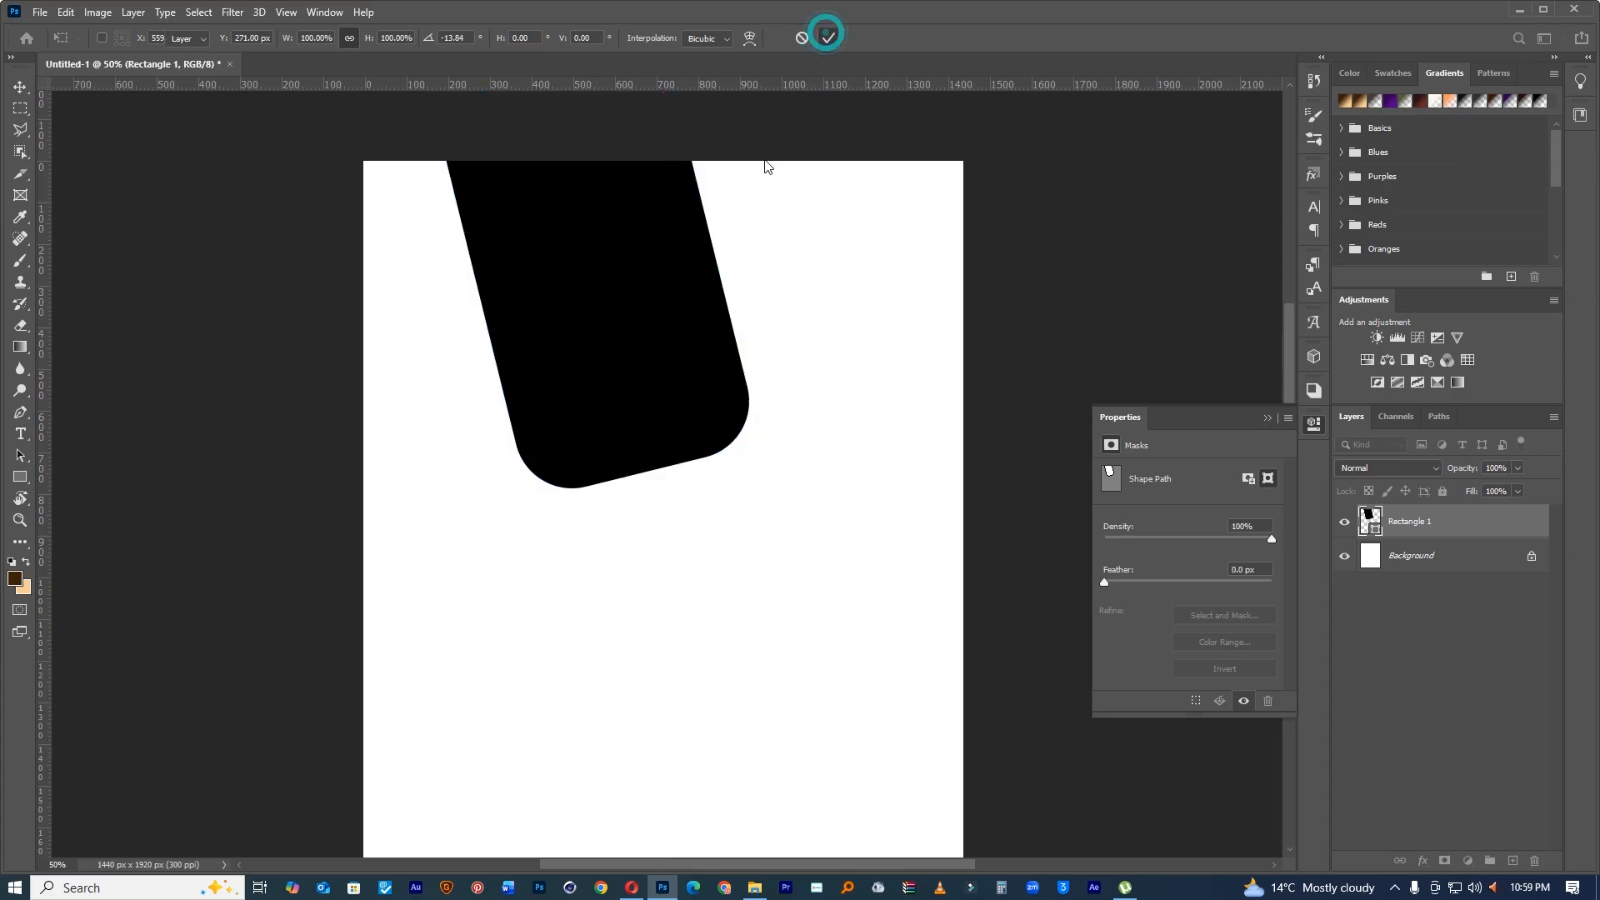
Step: Duplicate the tilted rectangle twice, placing one copy below it and the other beside it, running off the page's upper-right corner
left_click_drag(604, 267, 678, 517)
left_click(643, 371)
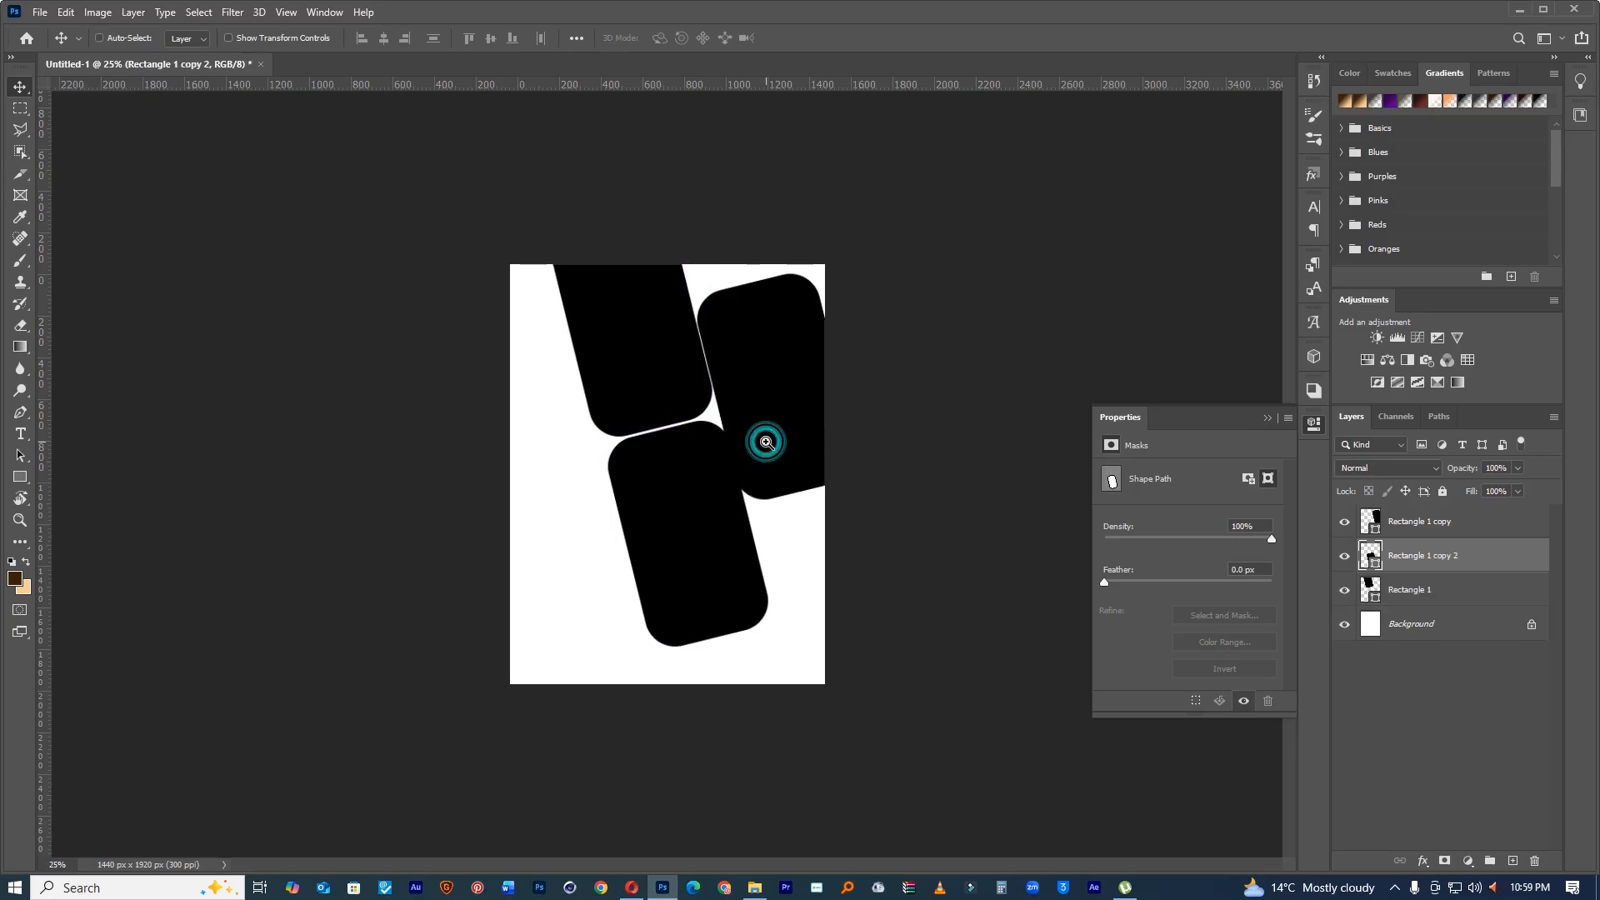
key("ctrl+plus")
left_click_drag(802, 364, 793, 315)
left_click(796, 315, "ctrl")
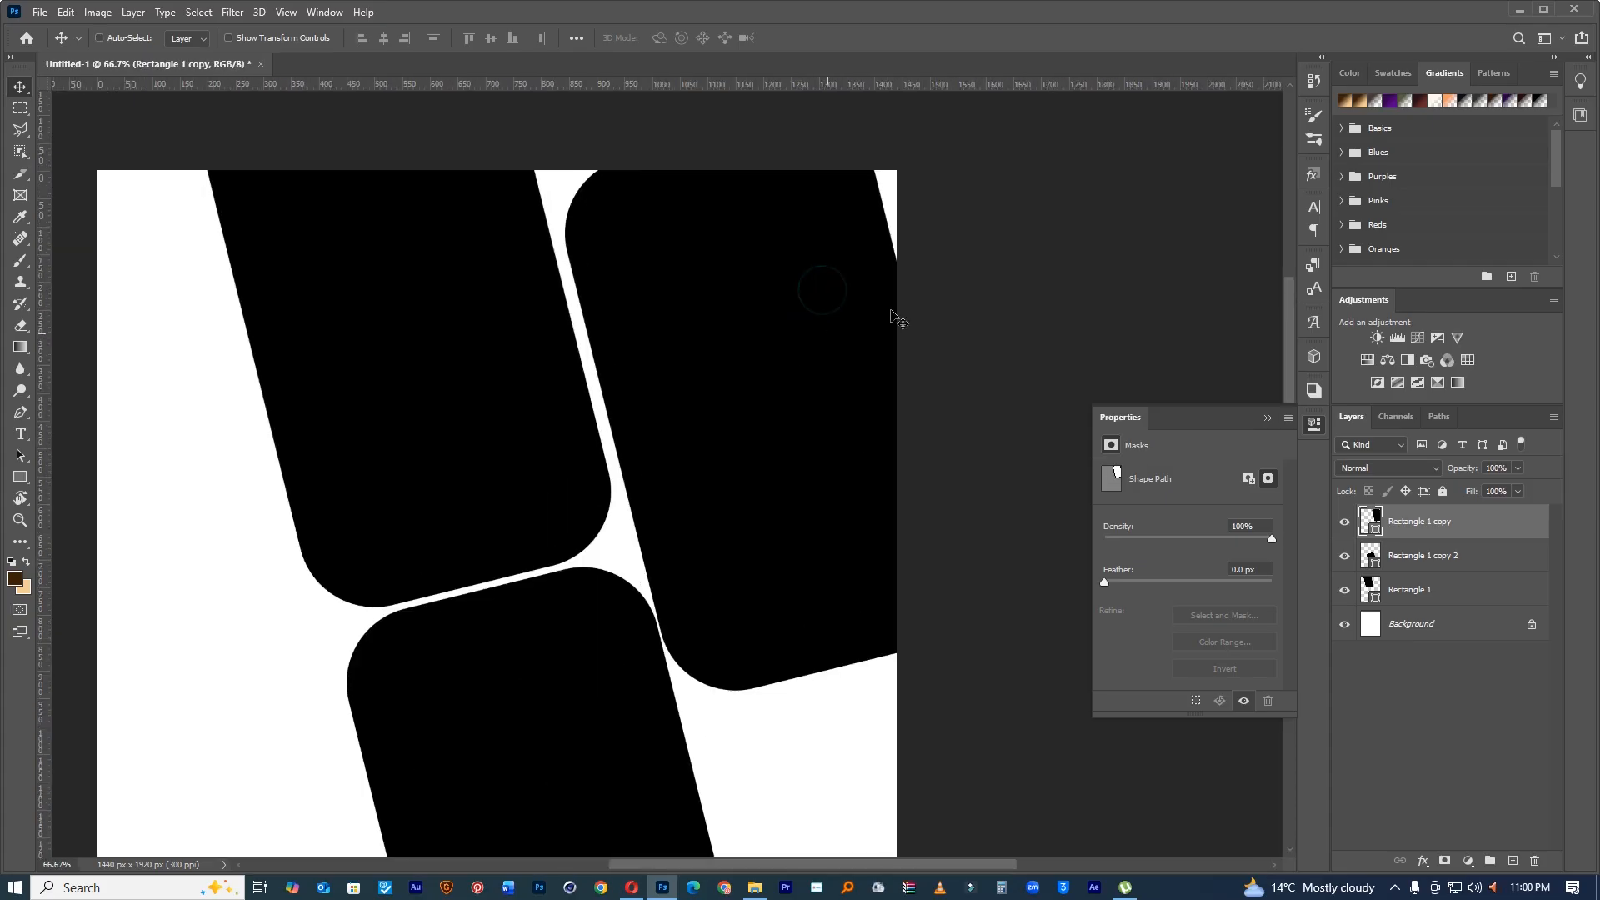
Step: Rotate the upper-right rectangle copy about -0.96 degrees, scale it to 128.40%, and fit it closely beside the other two rectangles
key("ctrl+t")
mouse_move(1023, 272)
left_mouse_down()
mouse_move(1053, 250)
mouse_move(1026, 257)
left_mouse_up()
mouse_move(774, 292)
left_mouse_down()
mouse_move(747, 207)
mouse_move(779, 321)
mouse_move(823, 316)
mouse_move(767, 321)
left_mouse_up()
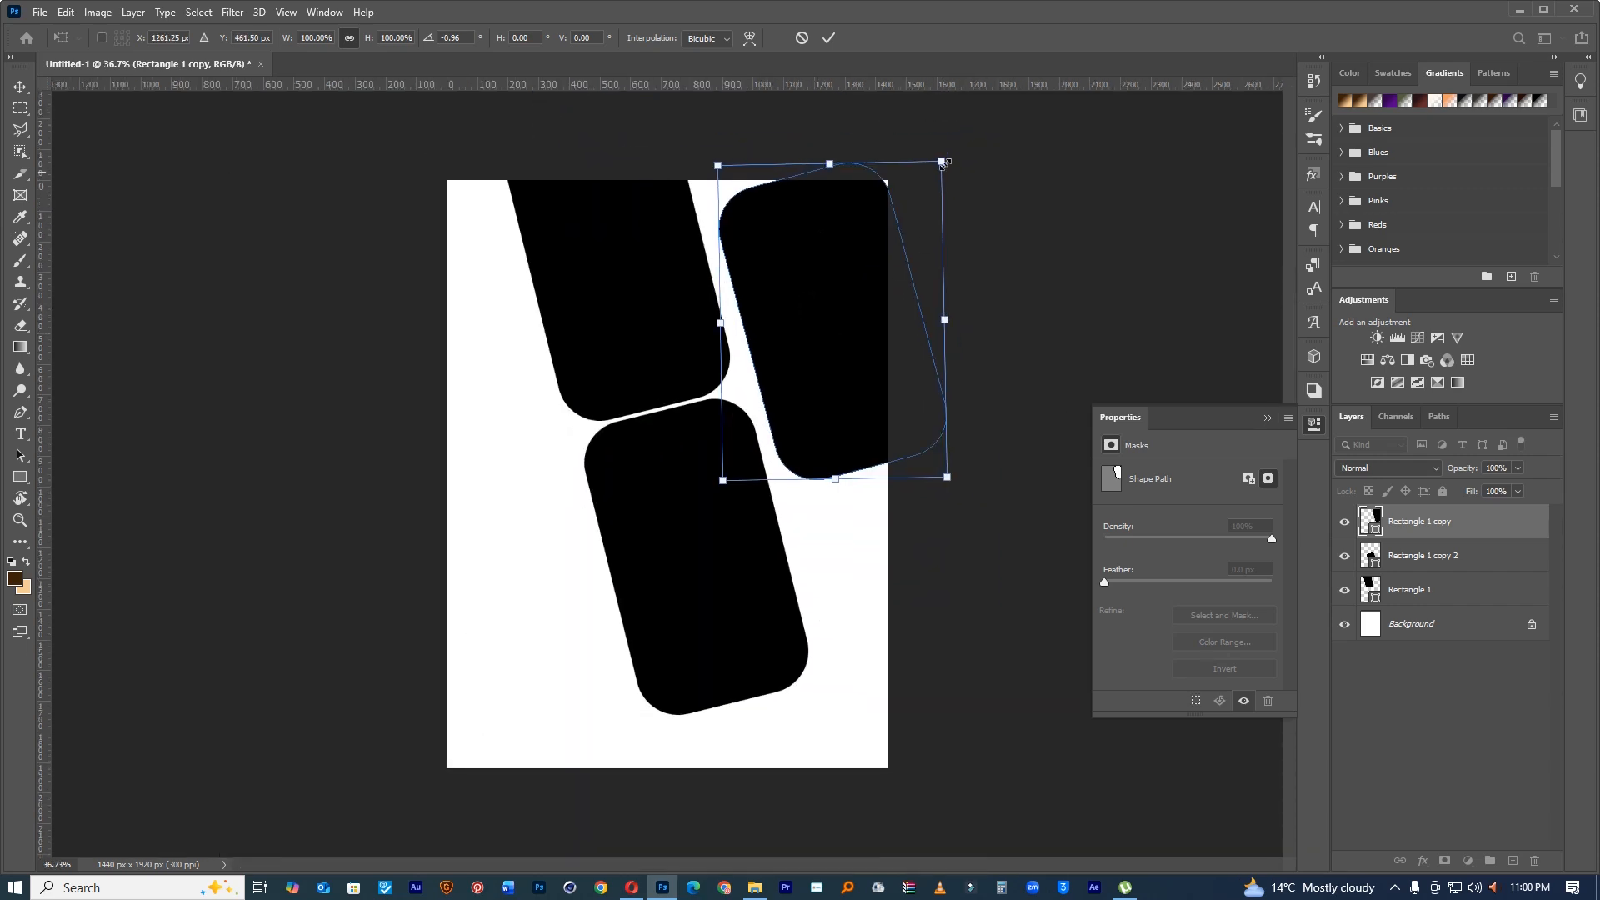
left_click_drag(948, 155, 973, 116)
left_click_drag(847, 239, 856, 221)
left_click(831, 39)
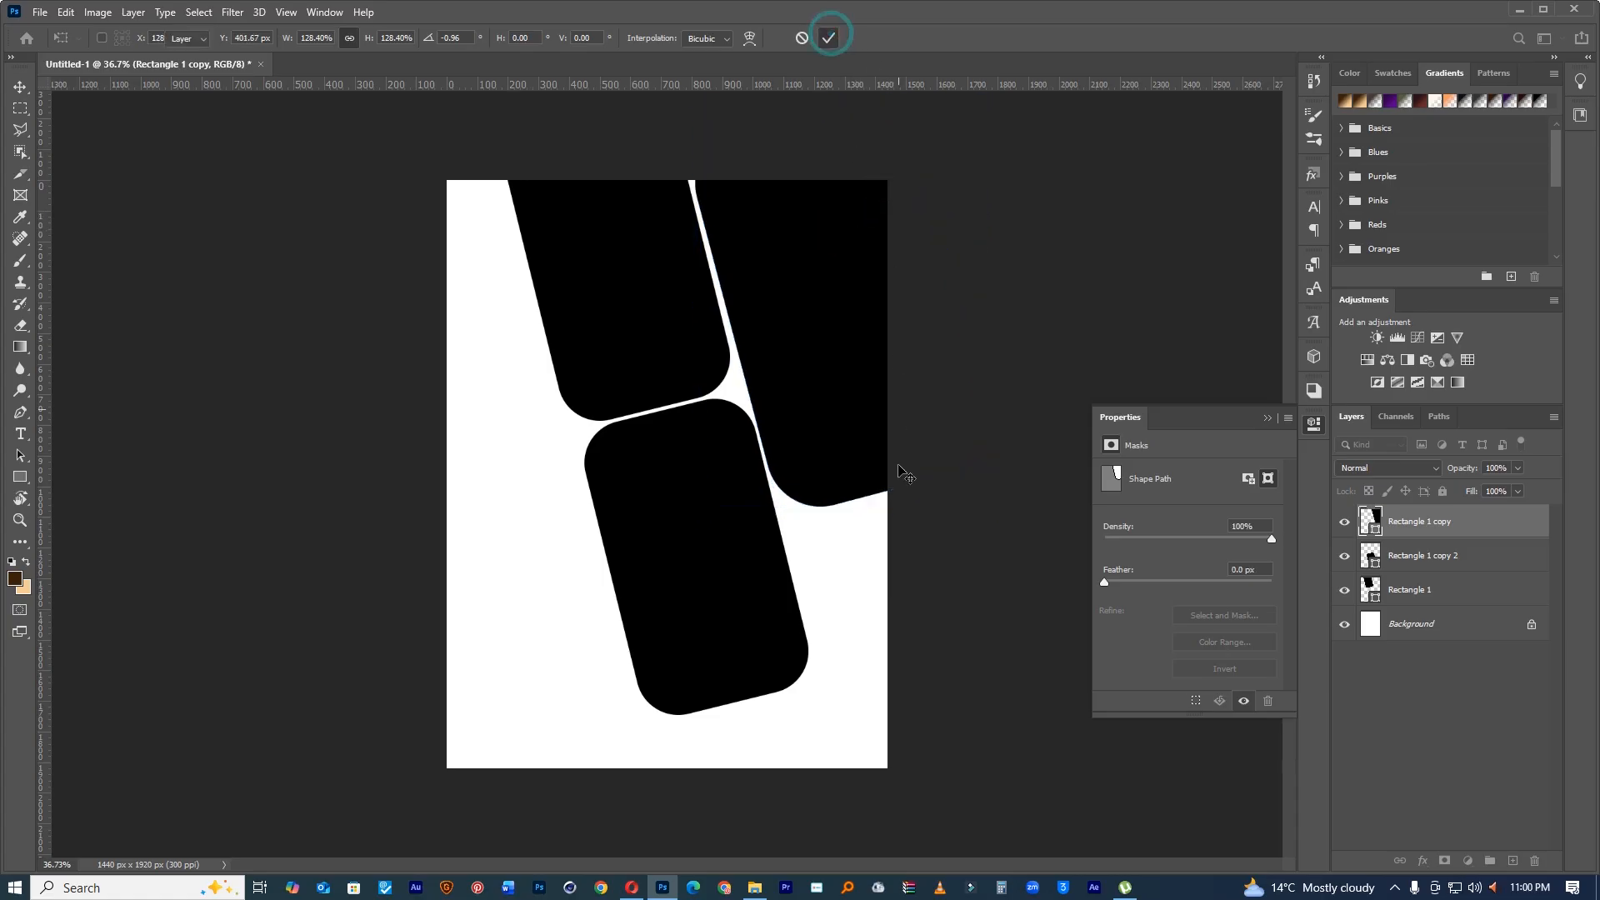
Step: Duplicate the upper-middle and lower-middle rectangles, fitting the copies closely beside the originals so they run off the page's left edge
scroll(888, 496, "up", 1)
left_click(658, 458)
left_click_drag(656, 452, 666, 465)
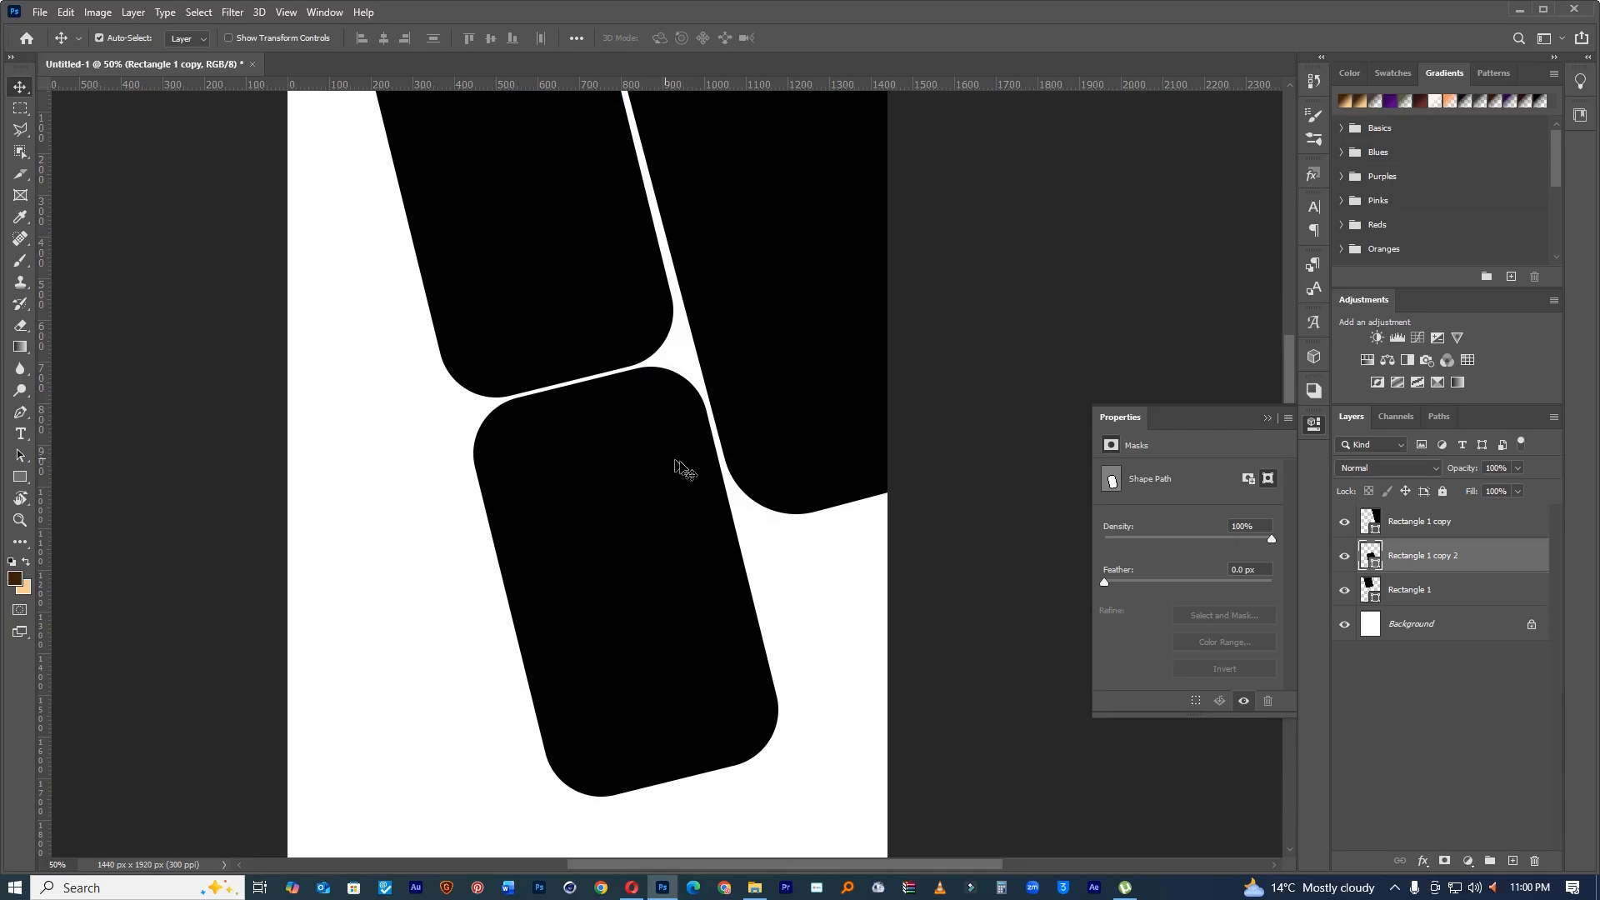
left_click_drag(782, 476, 736, 475)
left_click(697, 478, "ctrl")
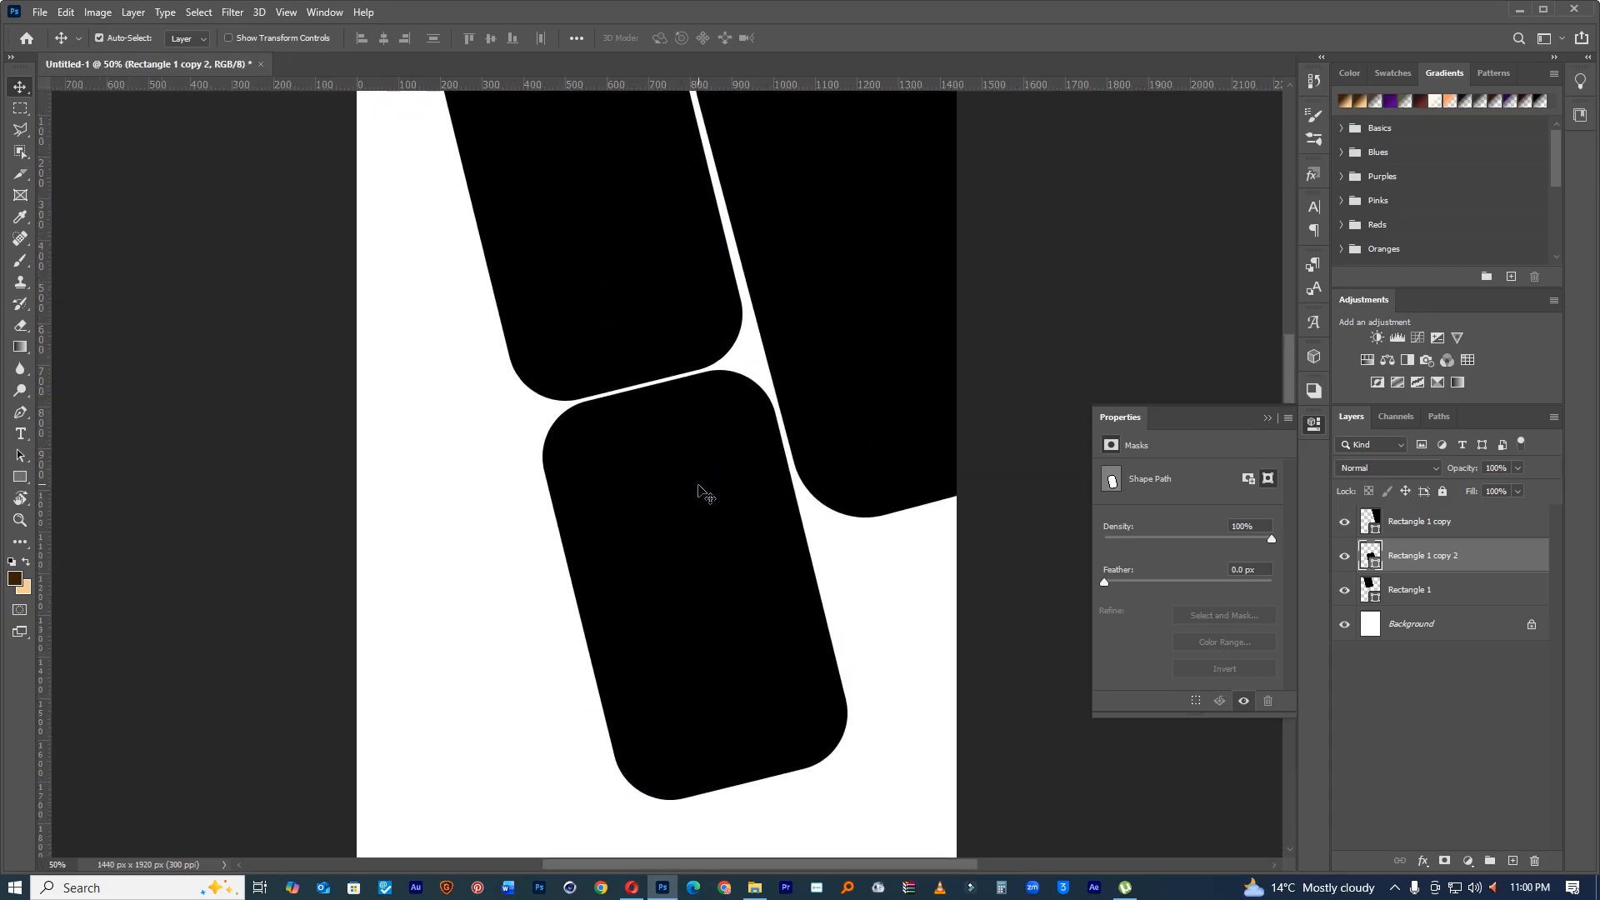
left_click_drag(712, 509, 338, 77)
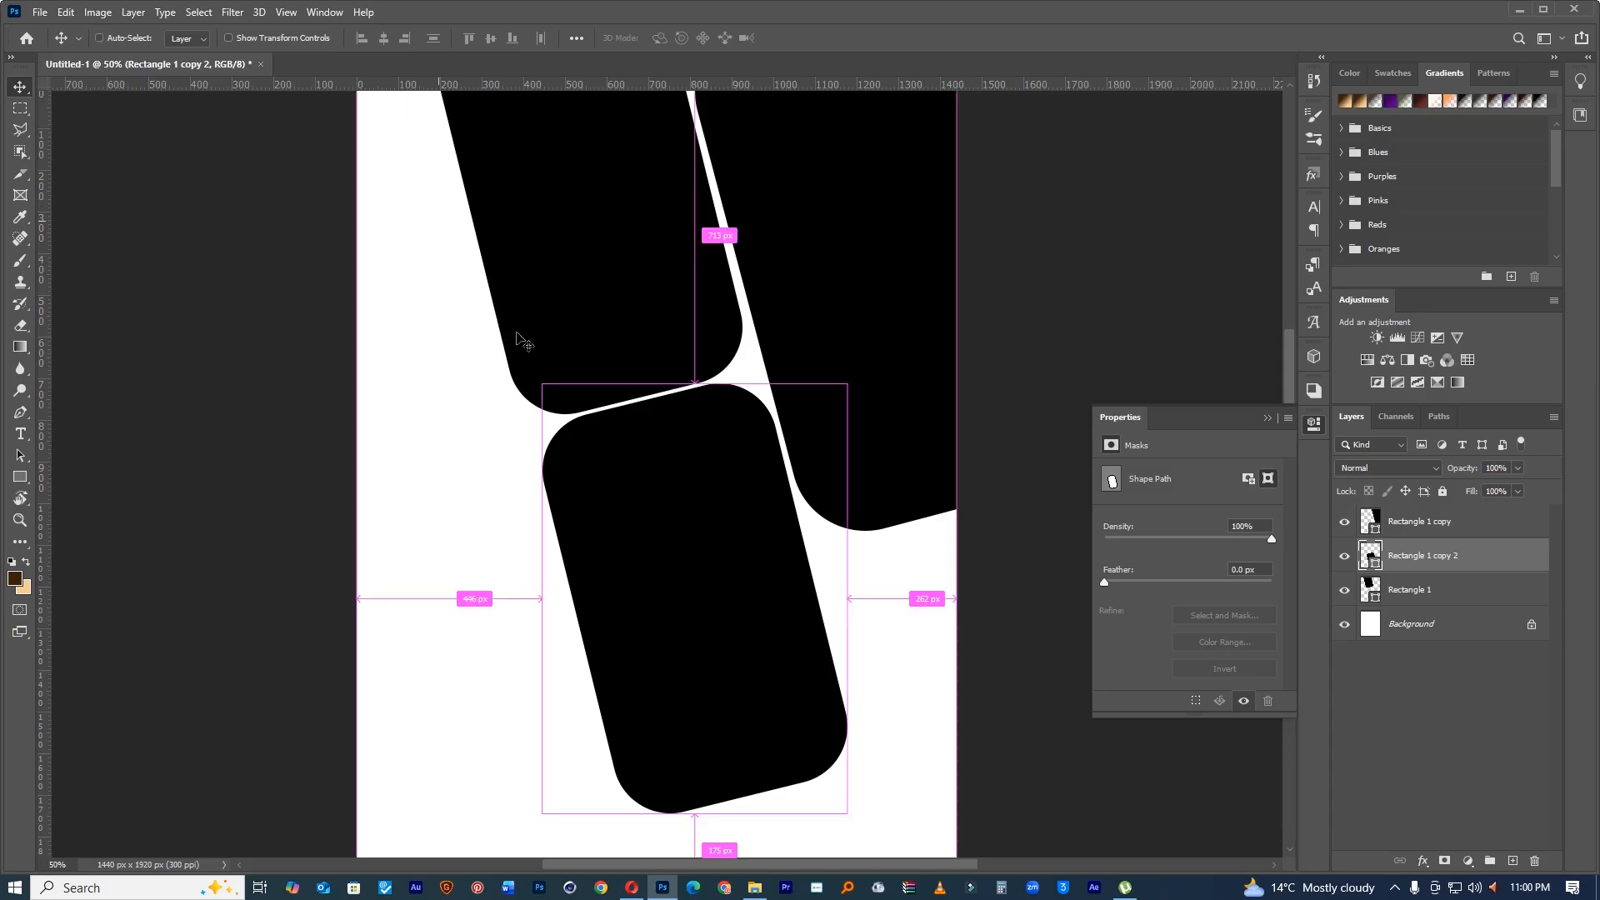
key("t")
left_click(19, 87)
left_click_drag(383, 259, 715, 516)
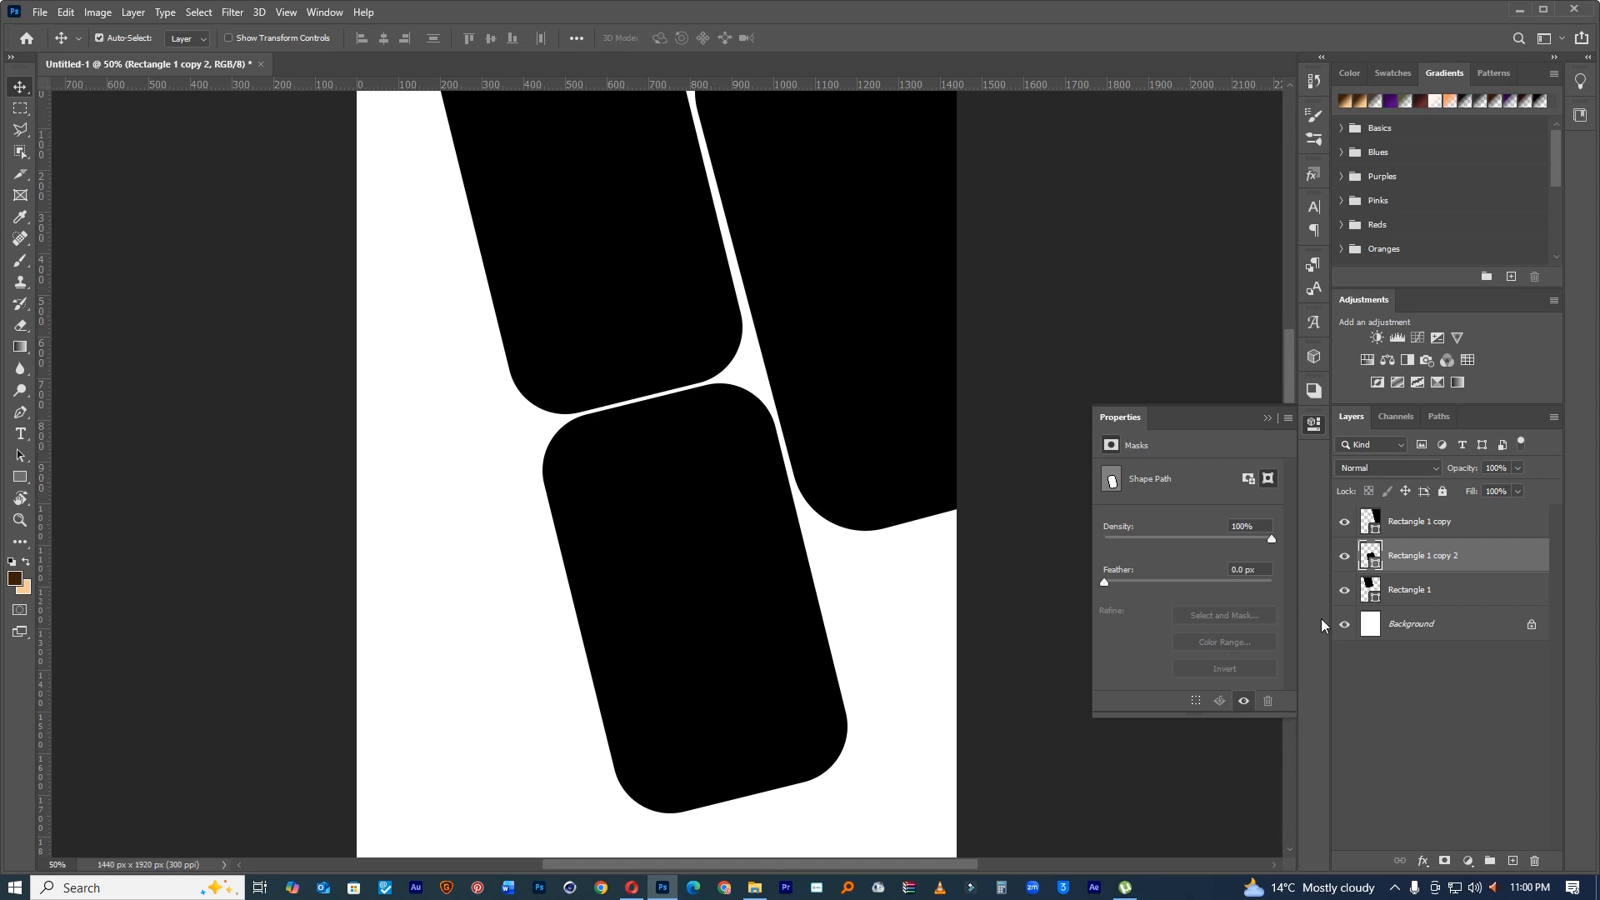
left_click_drag(748, 575, 467, 622)
left_click_drag(585, 607, 557, 612)
key("ctrl+plus")
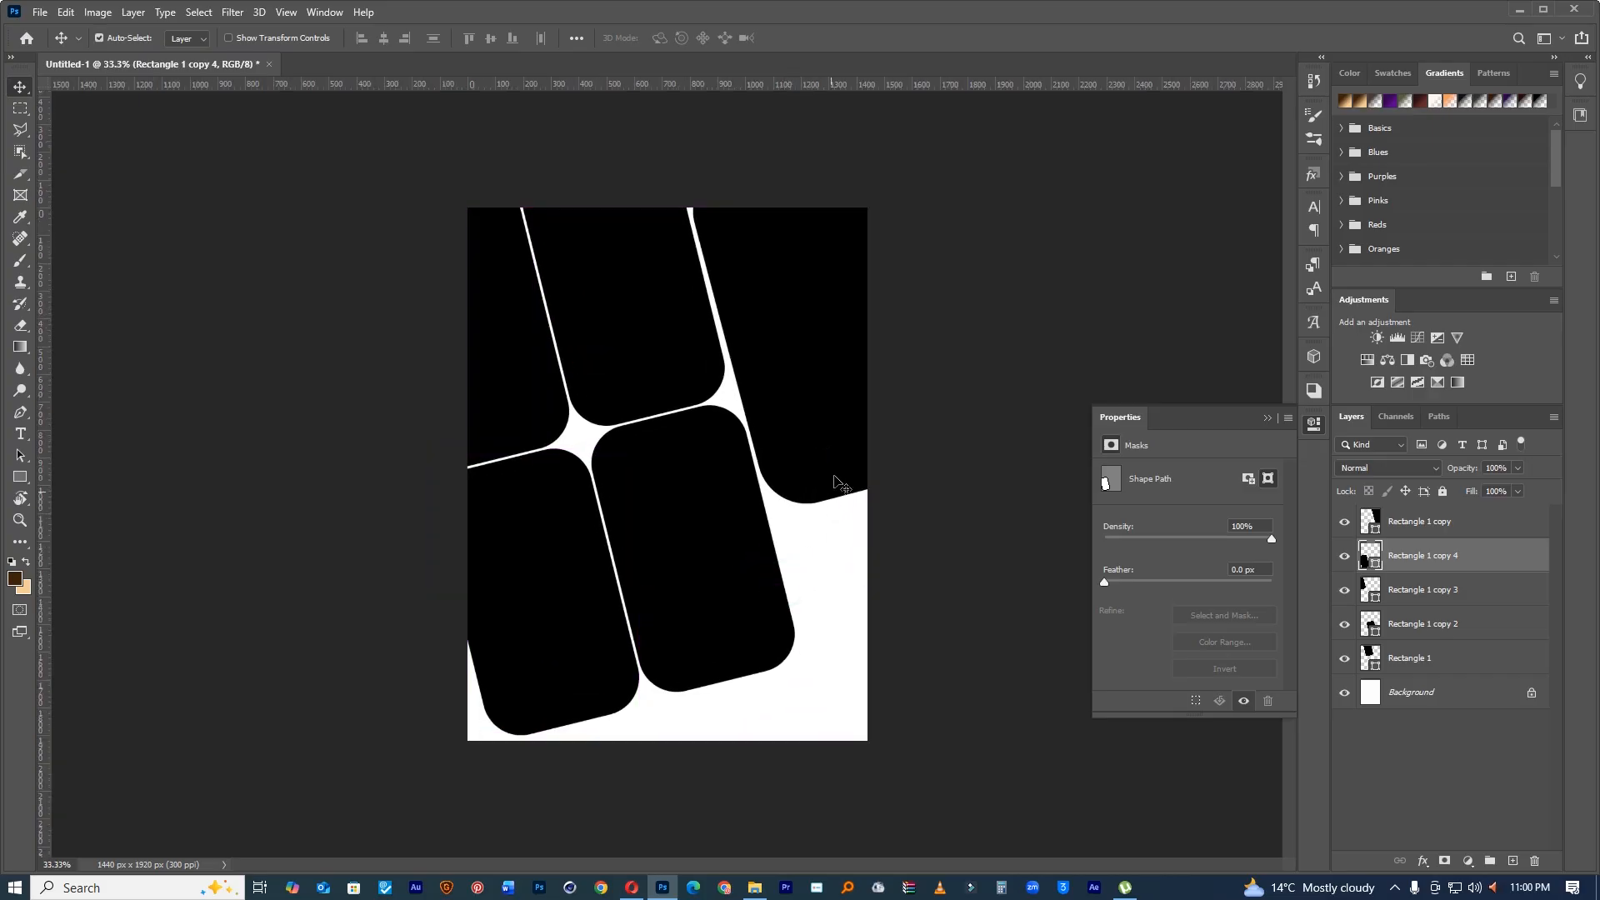
Step: Duplicate the large upper-right rectangle and place the copy directly below it, running off the page's lower-right corner
left_click(835, 478)
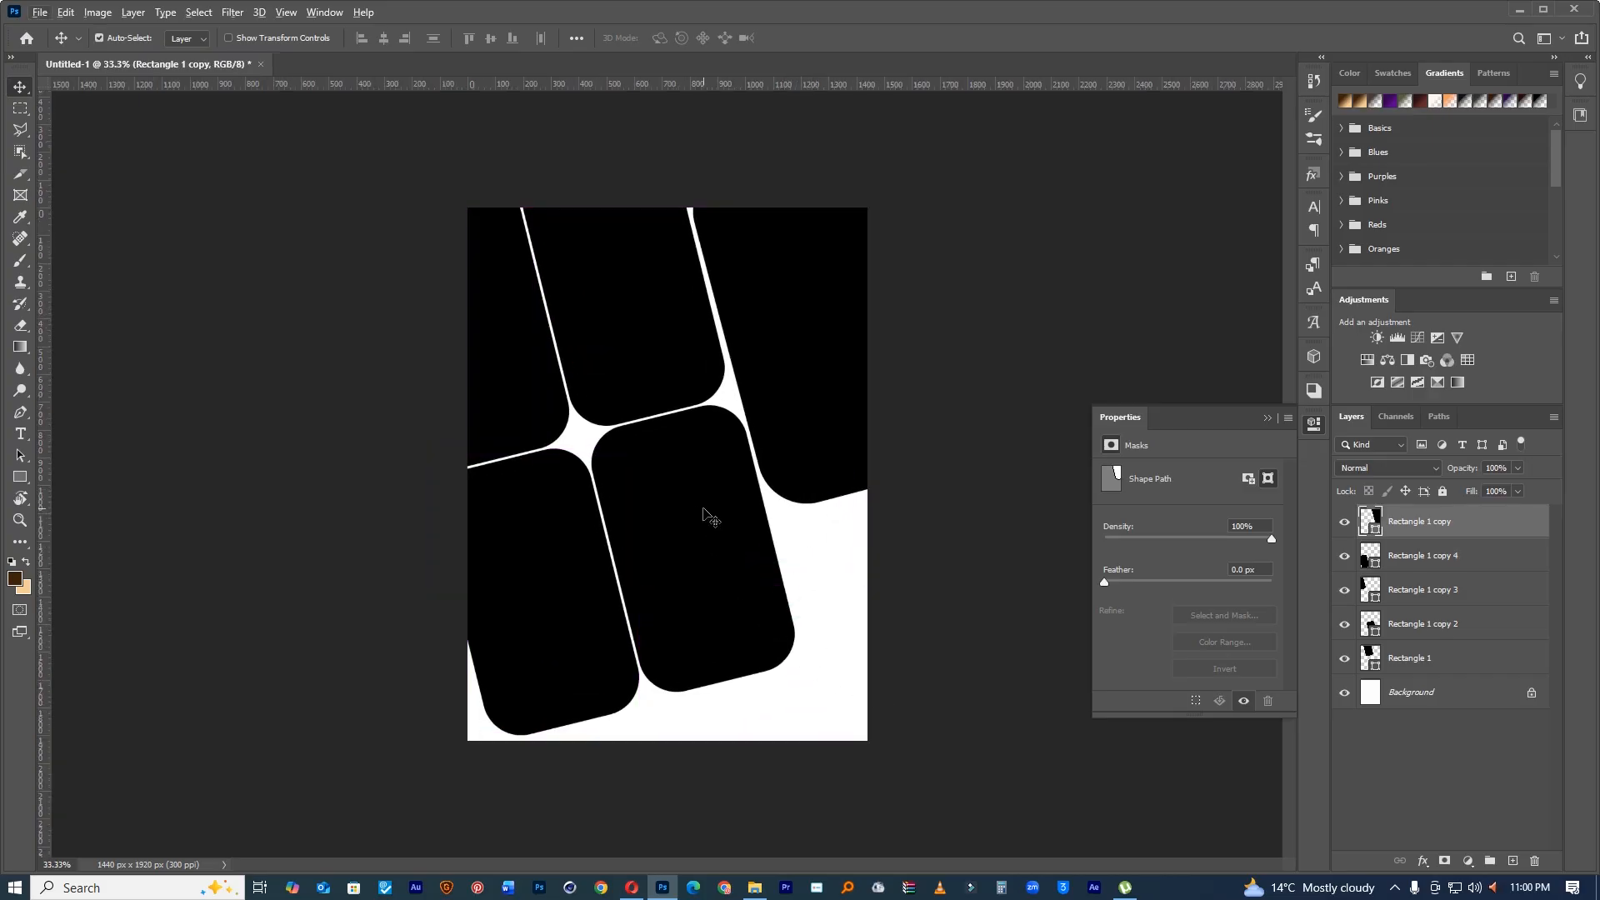
left_click_drag(819, 442, 921, 784)
left_click_drag(834, 641, 828, 628)
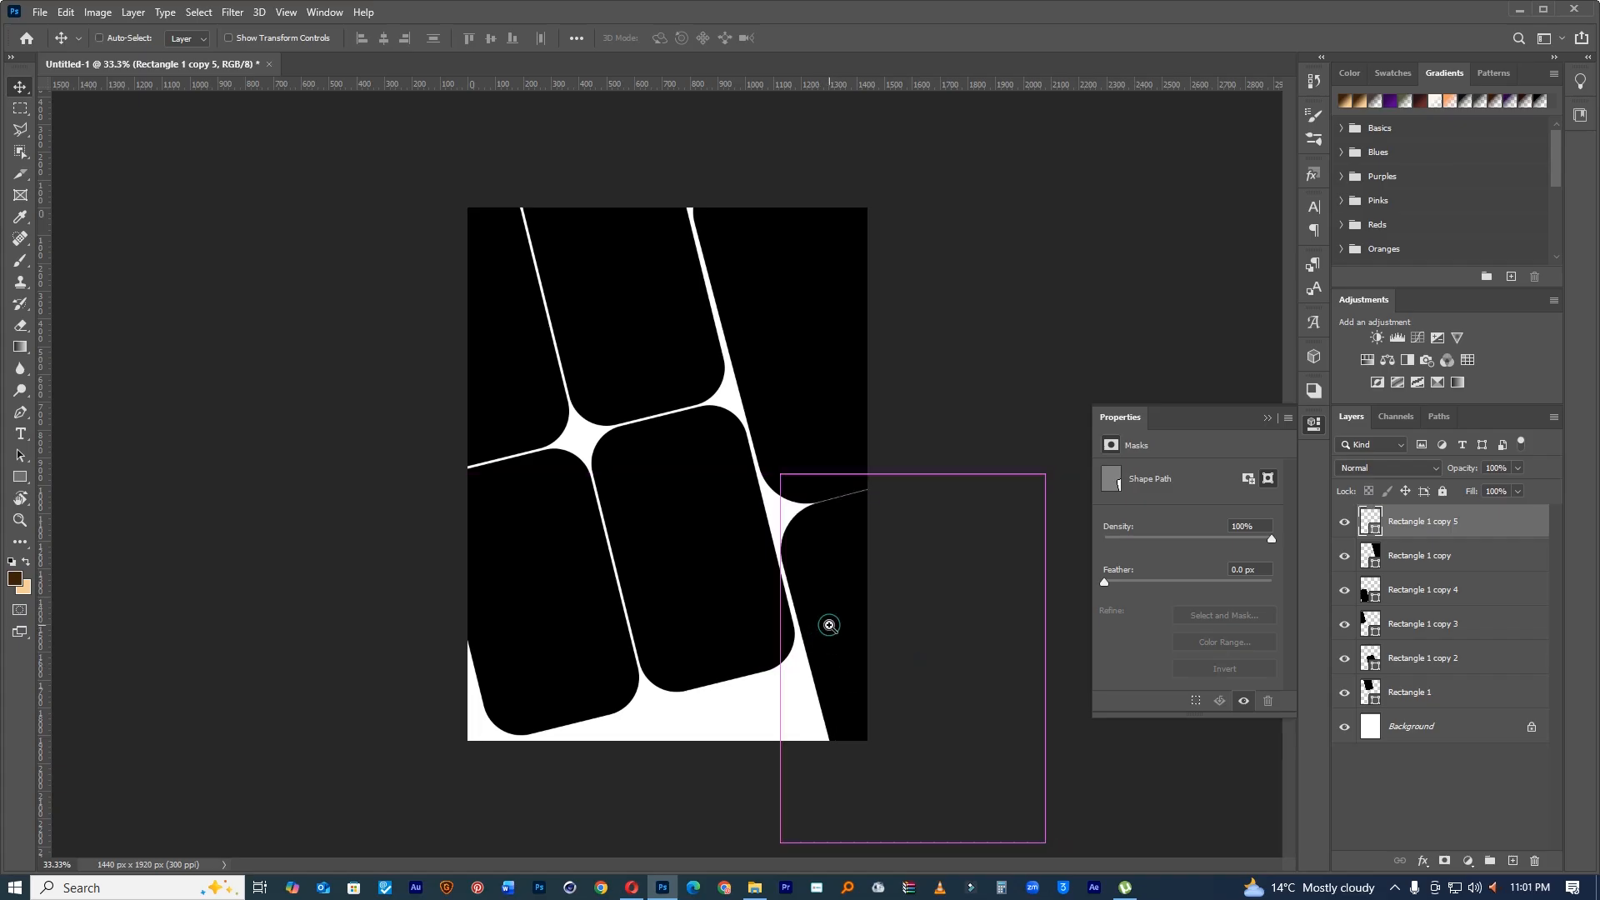
scroll(829, 627, "up", 1)
left_click_drag(722, 499, 679, 302)
left_click_drag(679, 303, 597, 539)
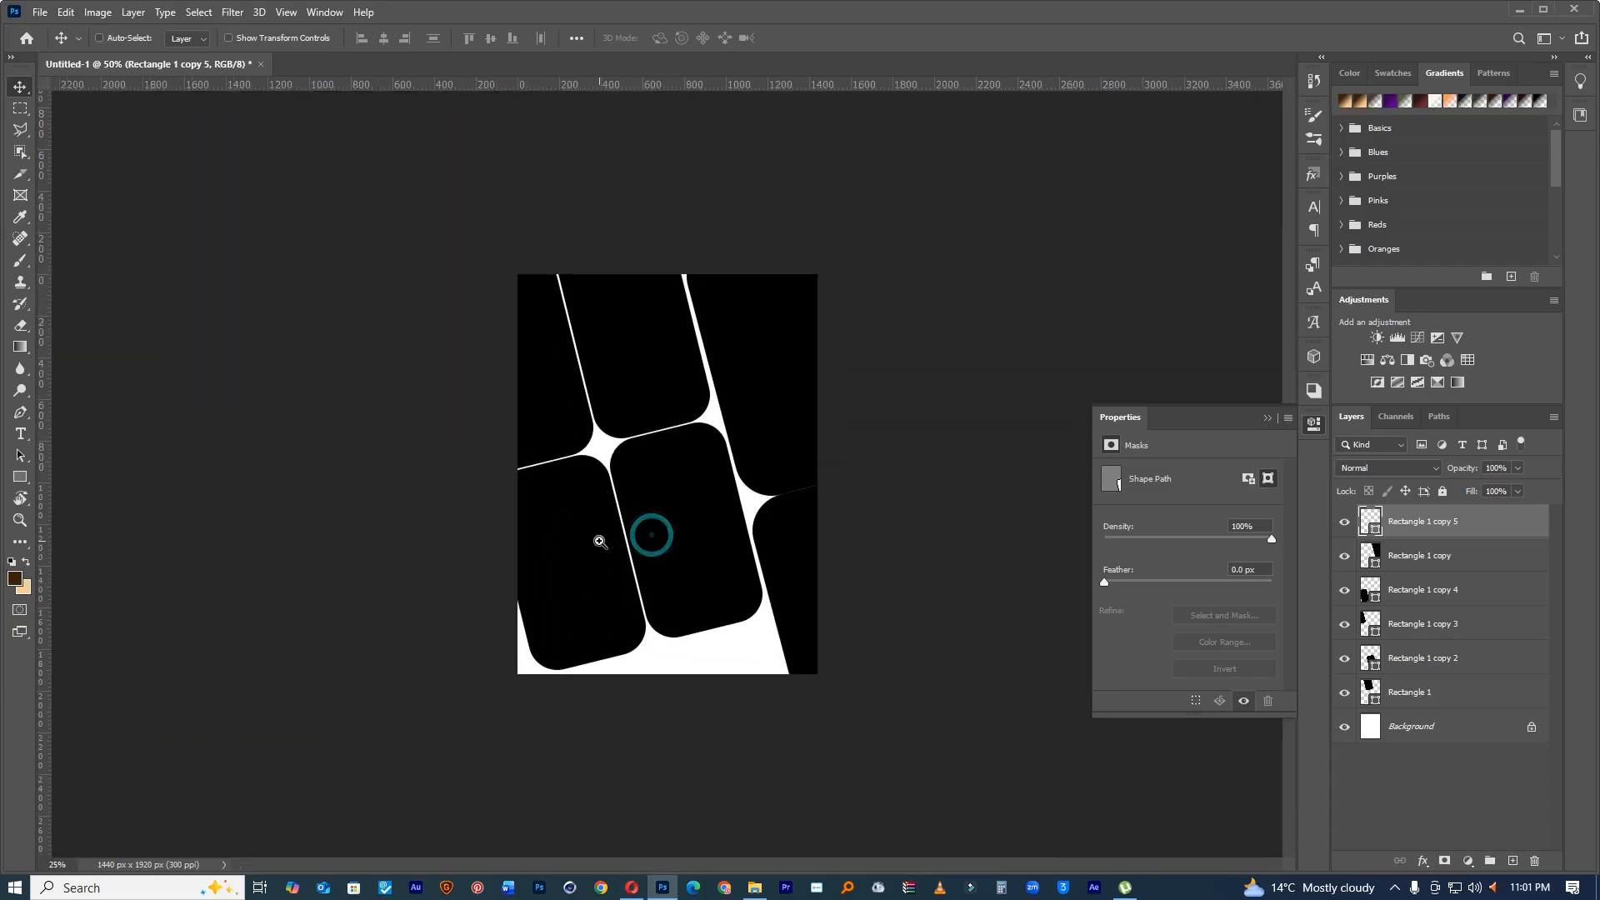
Step: Select the two left-column rectangles and move them up together so they sit staggered against the middle column
left_click(674, 551, "ctrl")
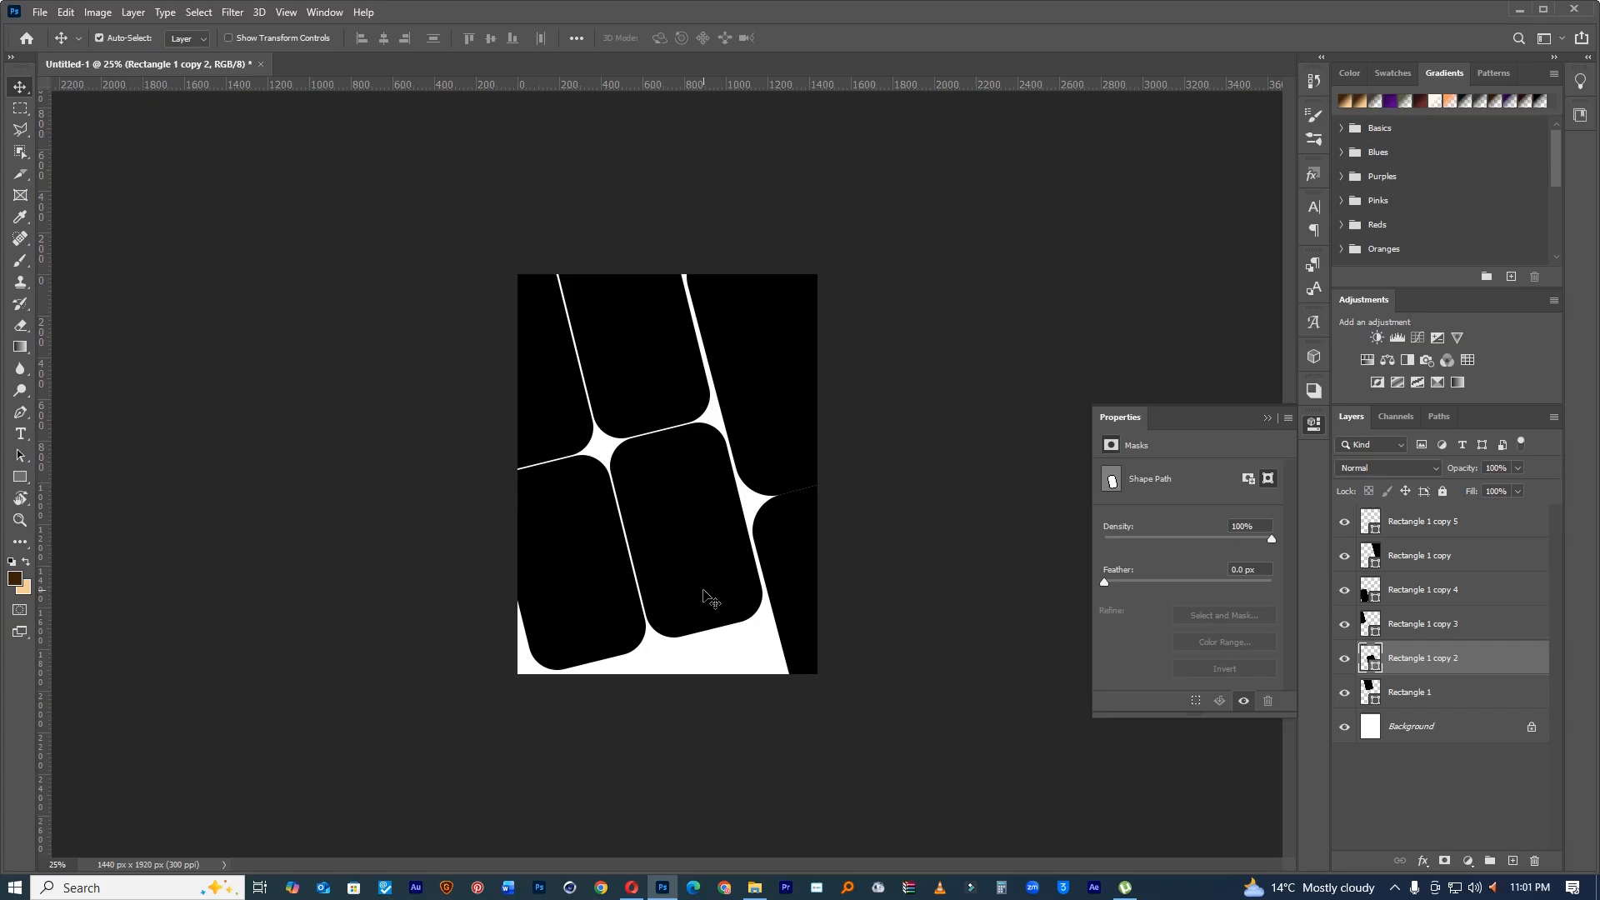
left_click_drag(402, 611, 642, 661)
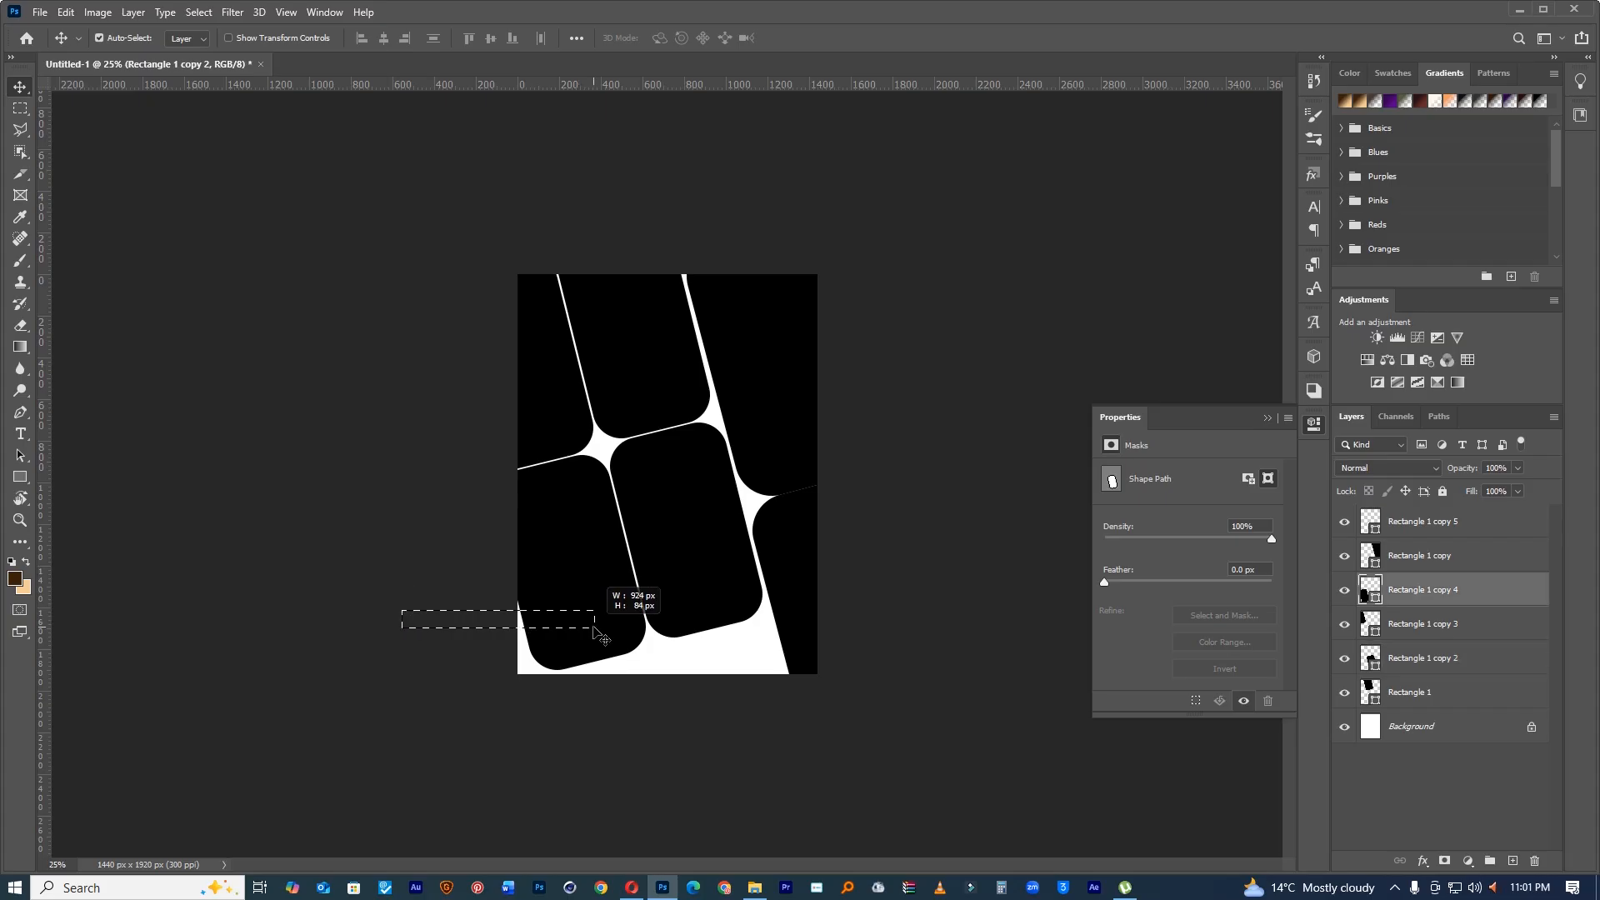
left_click_drag(457, 328, 637, 631)
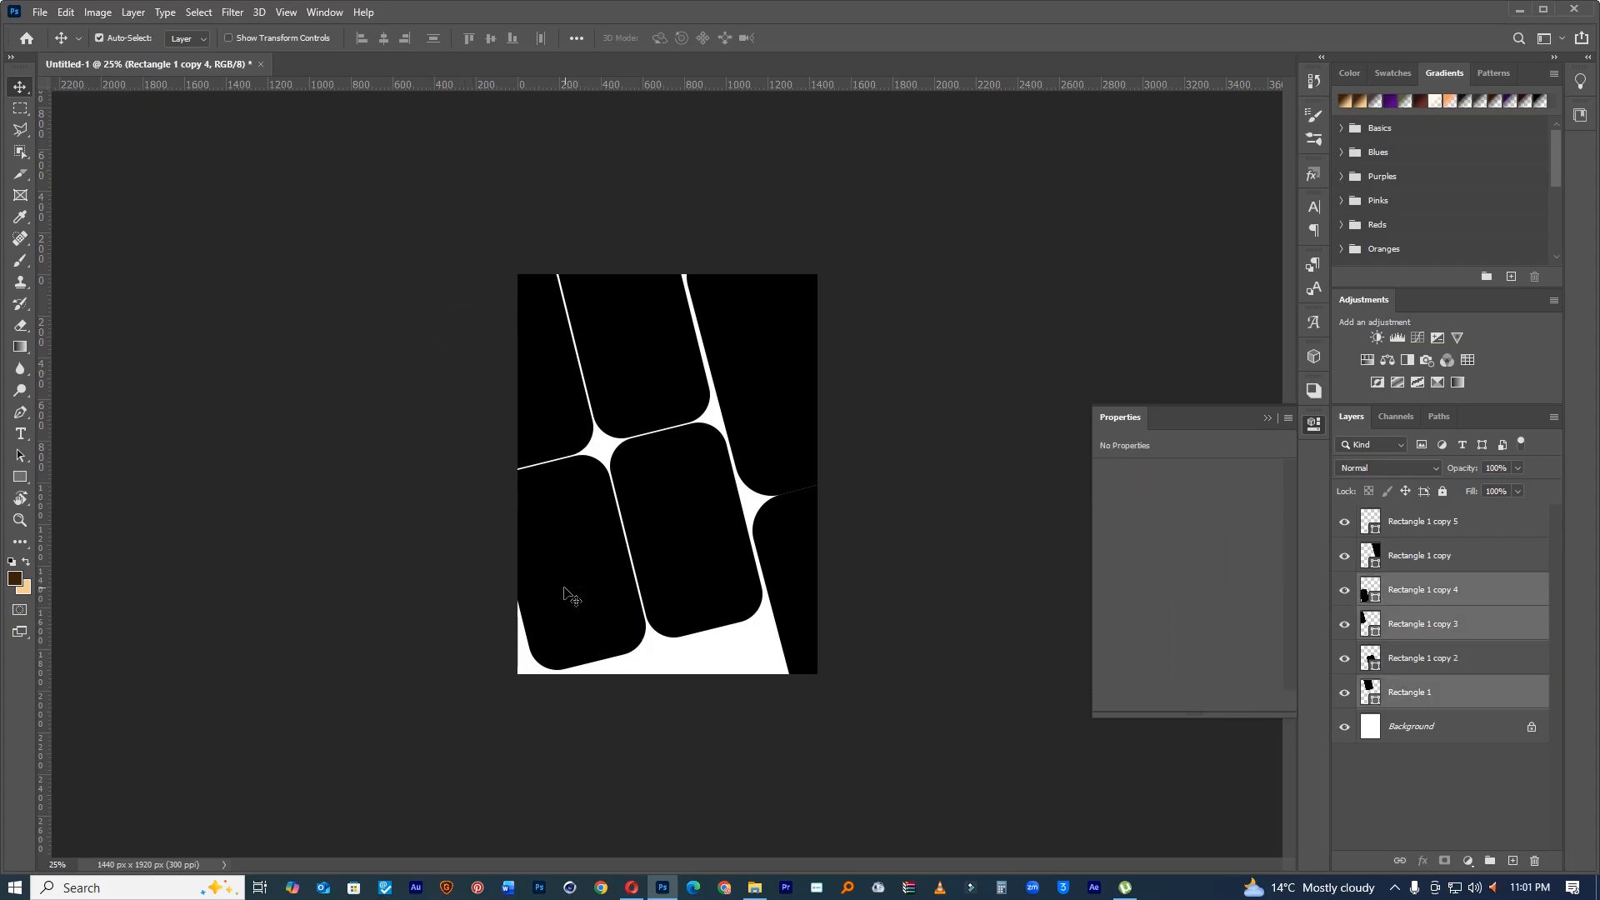
left_click(478, 448)
left_click_drag(460, 416, 531, 456)
left_click(614, 704)
Step: Duplicate the lower-left rectangle twice, placing the copies at the bottom of the left and middle columns, running off the page's bottom edge
left_click_drag(560, 546, 615, 748)
left_click_drag(600, 651, 727, 669)
key("ctrl+plus")
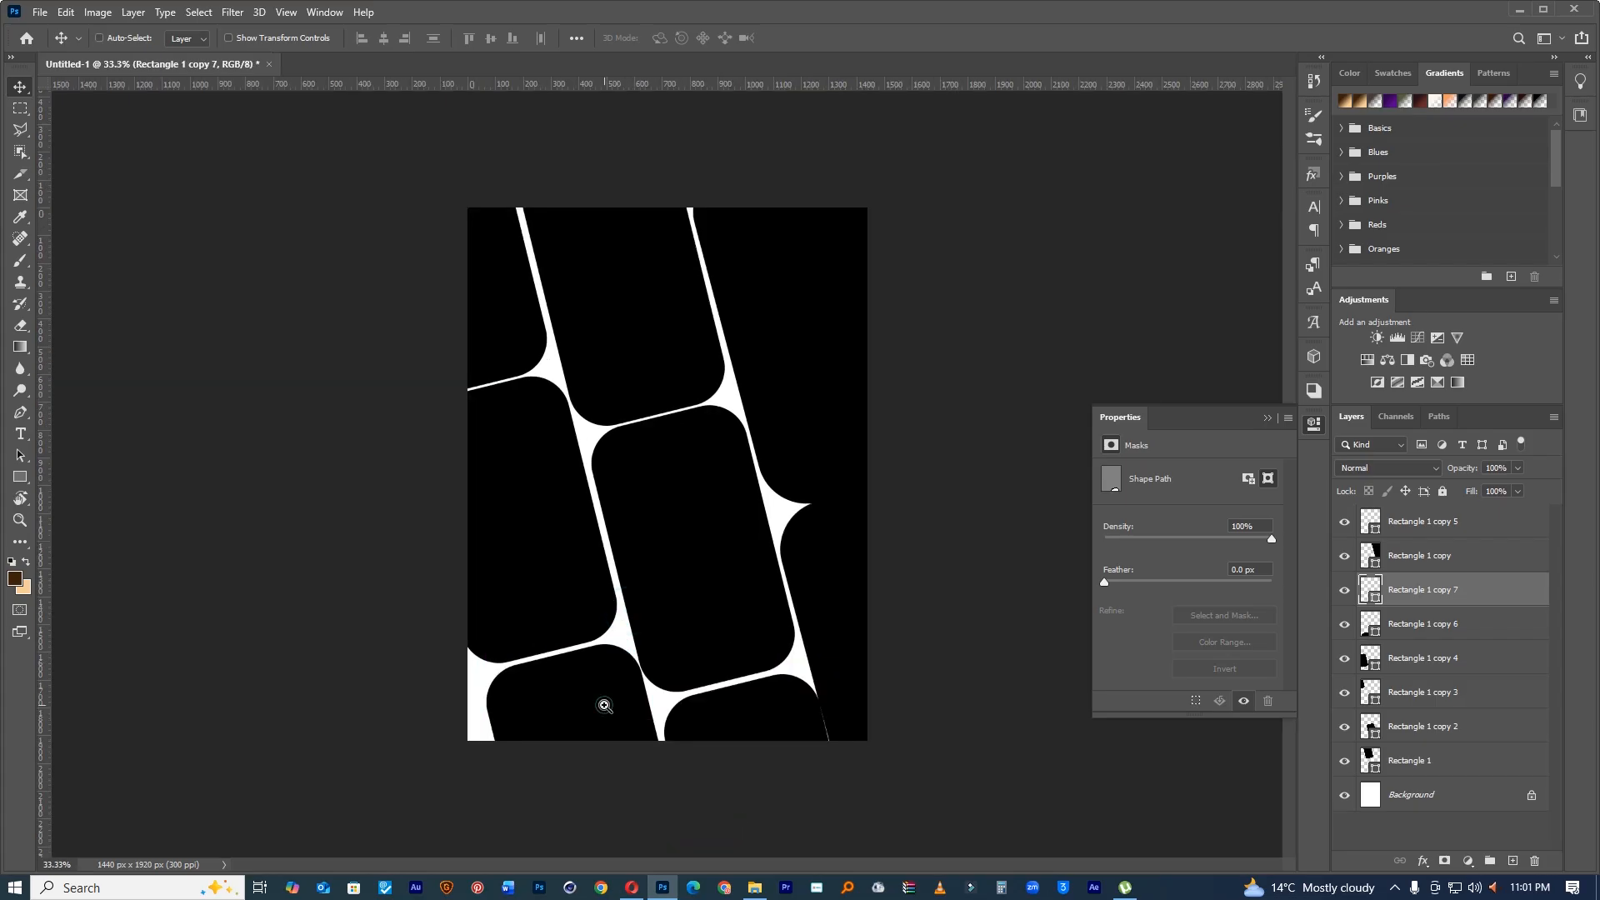
key("ctrl+plus")
left_click_drag(609, 713, 602, 715)
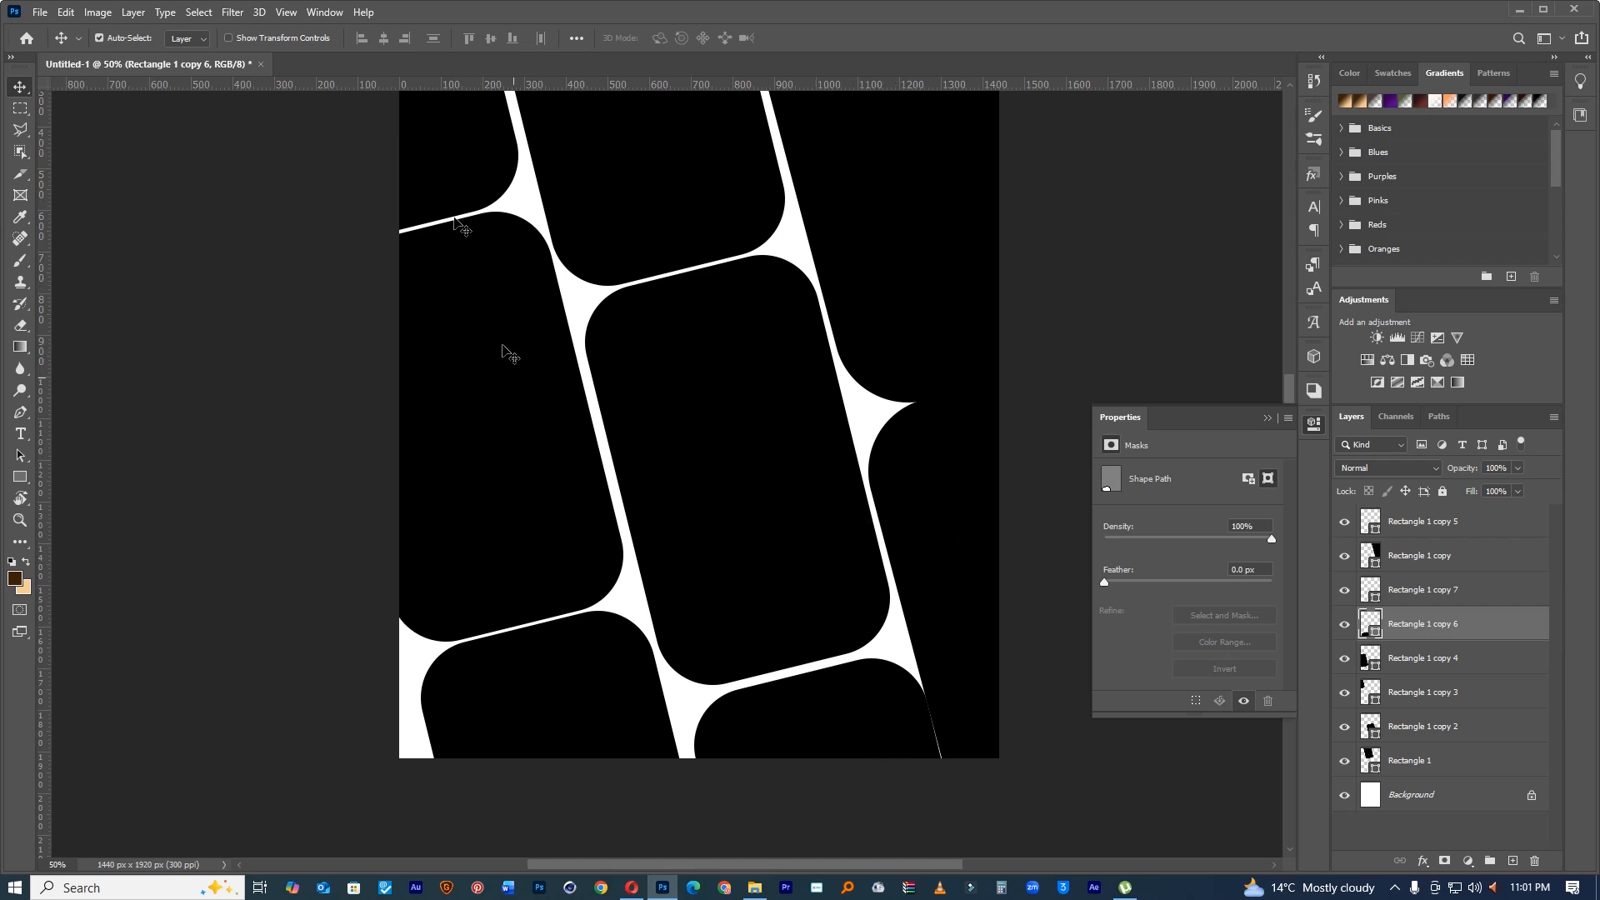
Step: Group all eight rectangle layers, leaving the background outside the group
key("ctrl+minus")
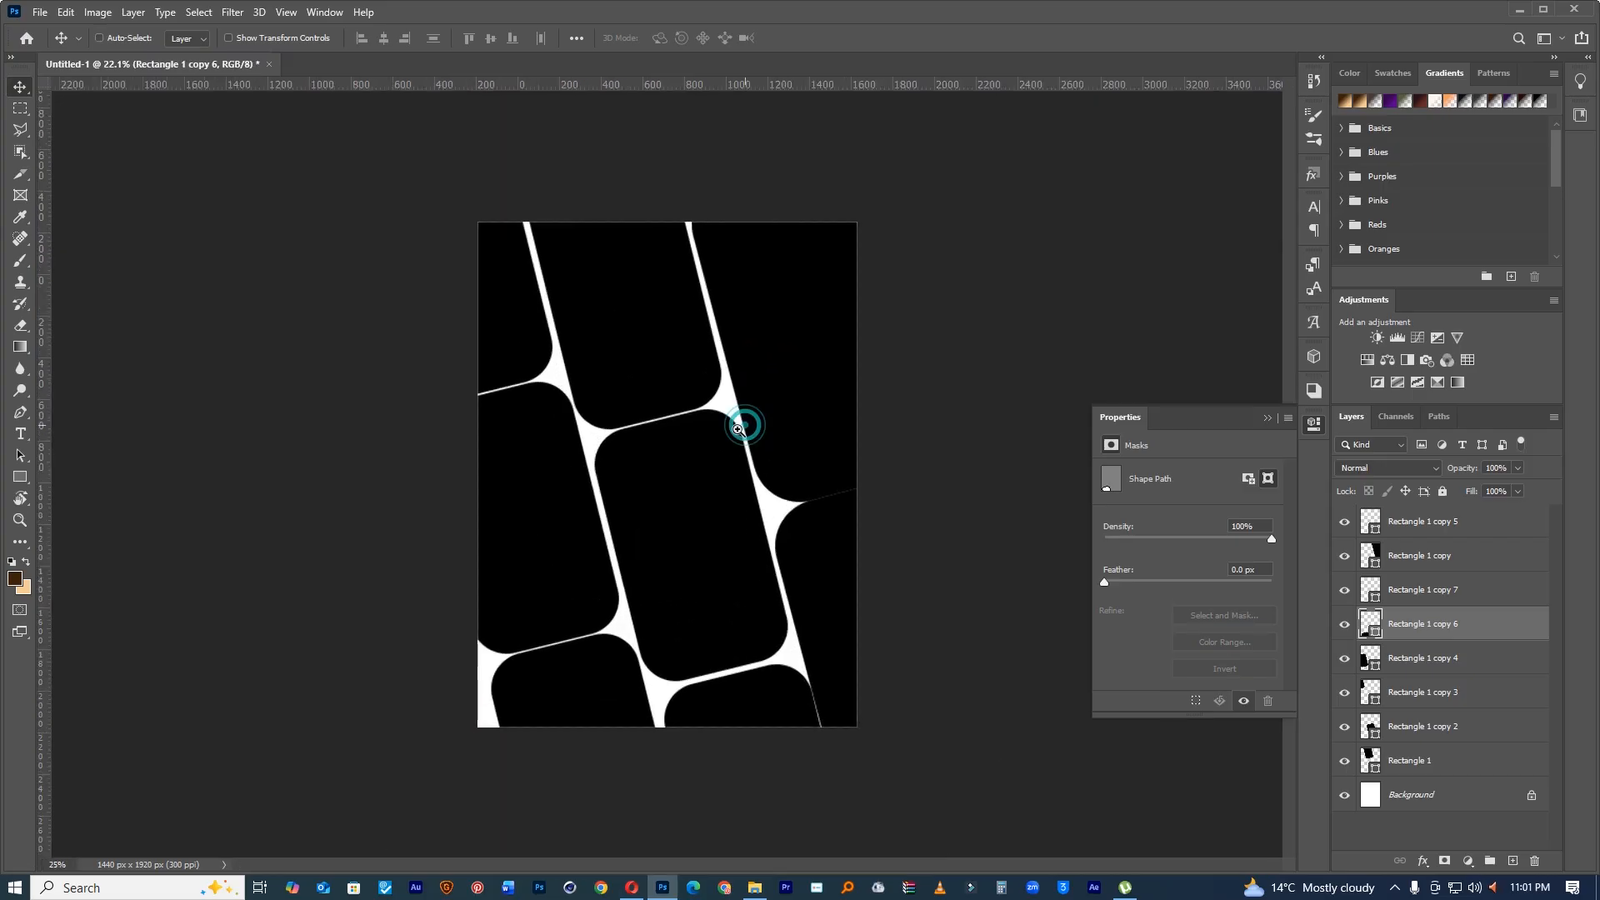
key("ctrl+minus")
key("ctrl+minus")
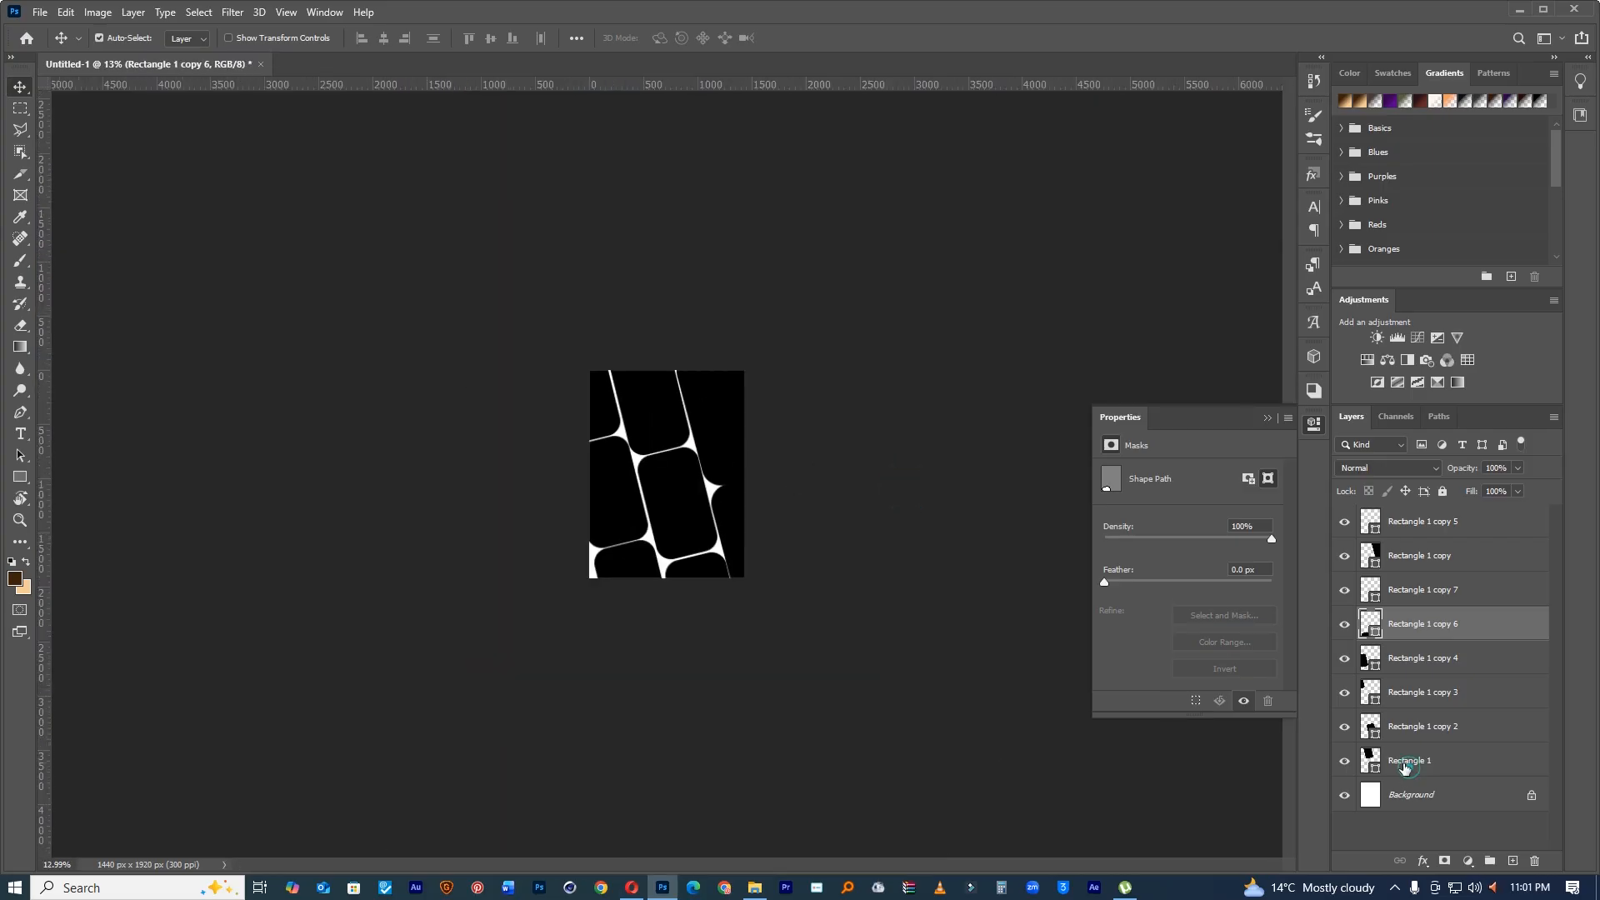
left_click(1405, 767)
key("ctrl+plus")
key("ctrl+plus")
key("ctrl+plus")
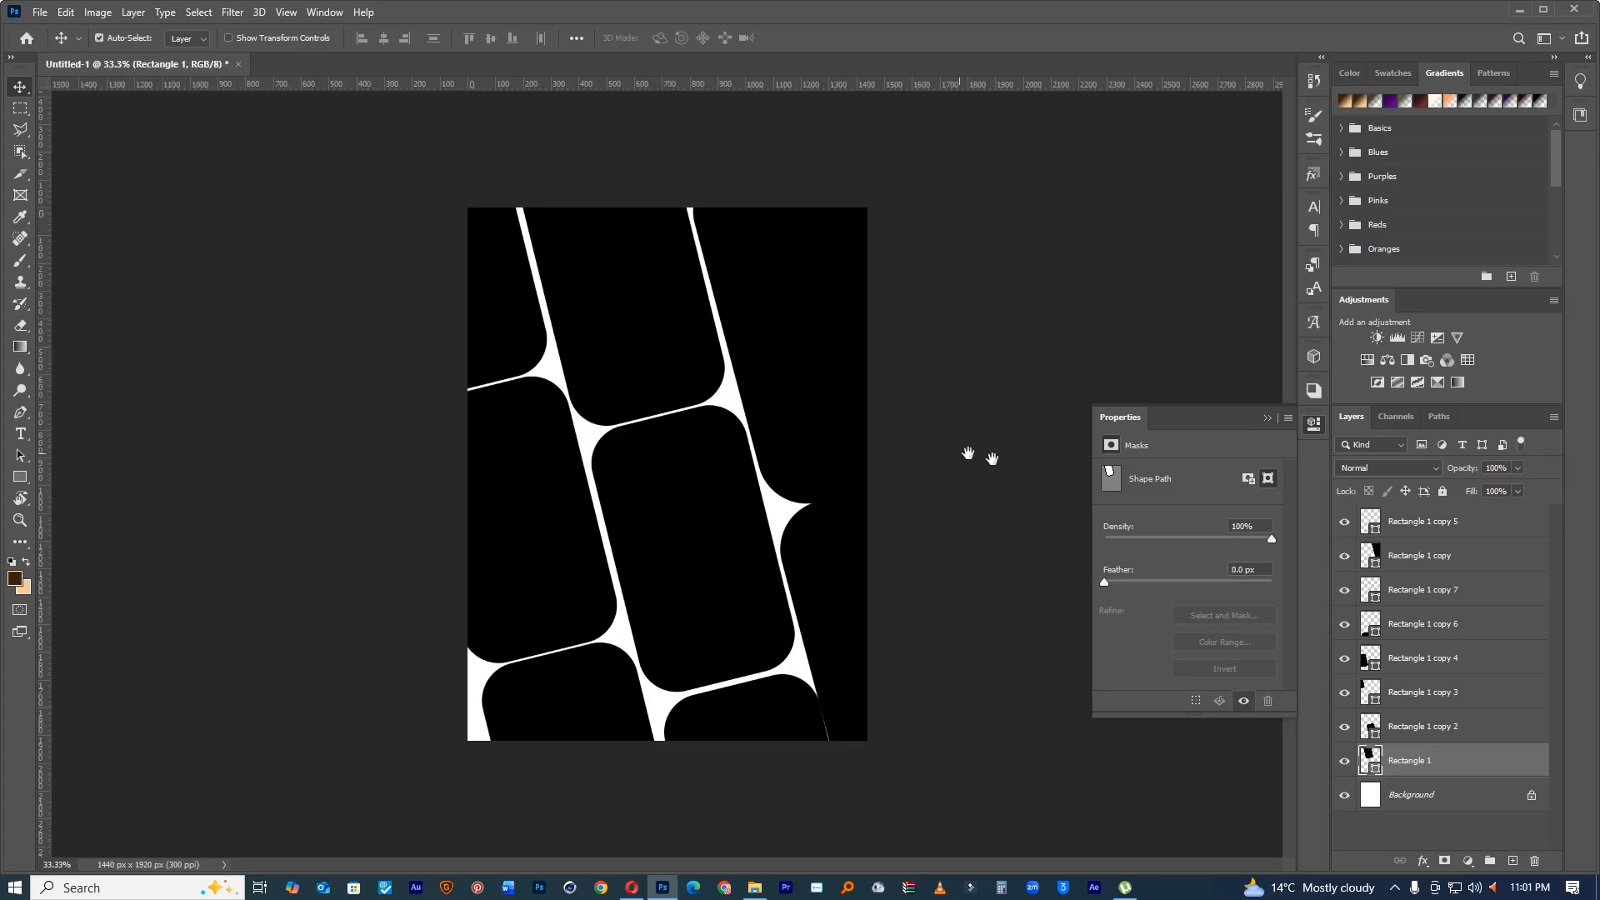
left_click(1451, 531, "shift")
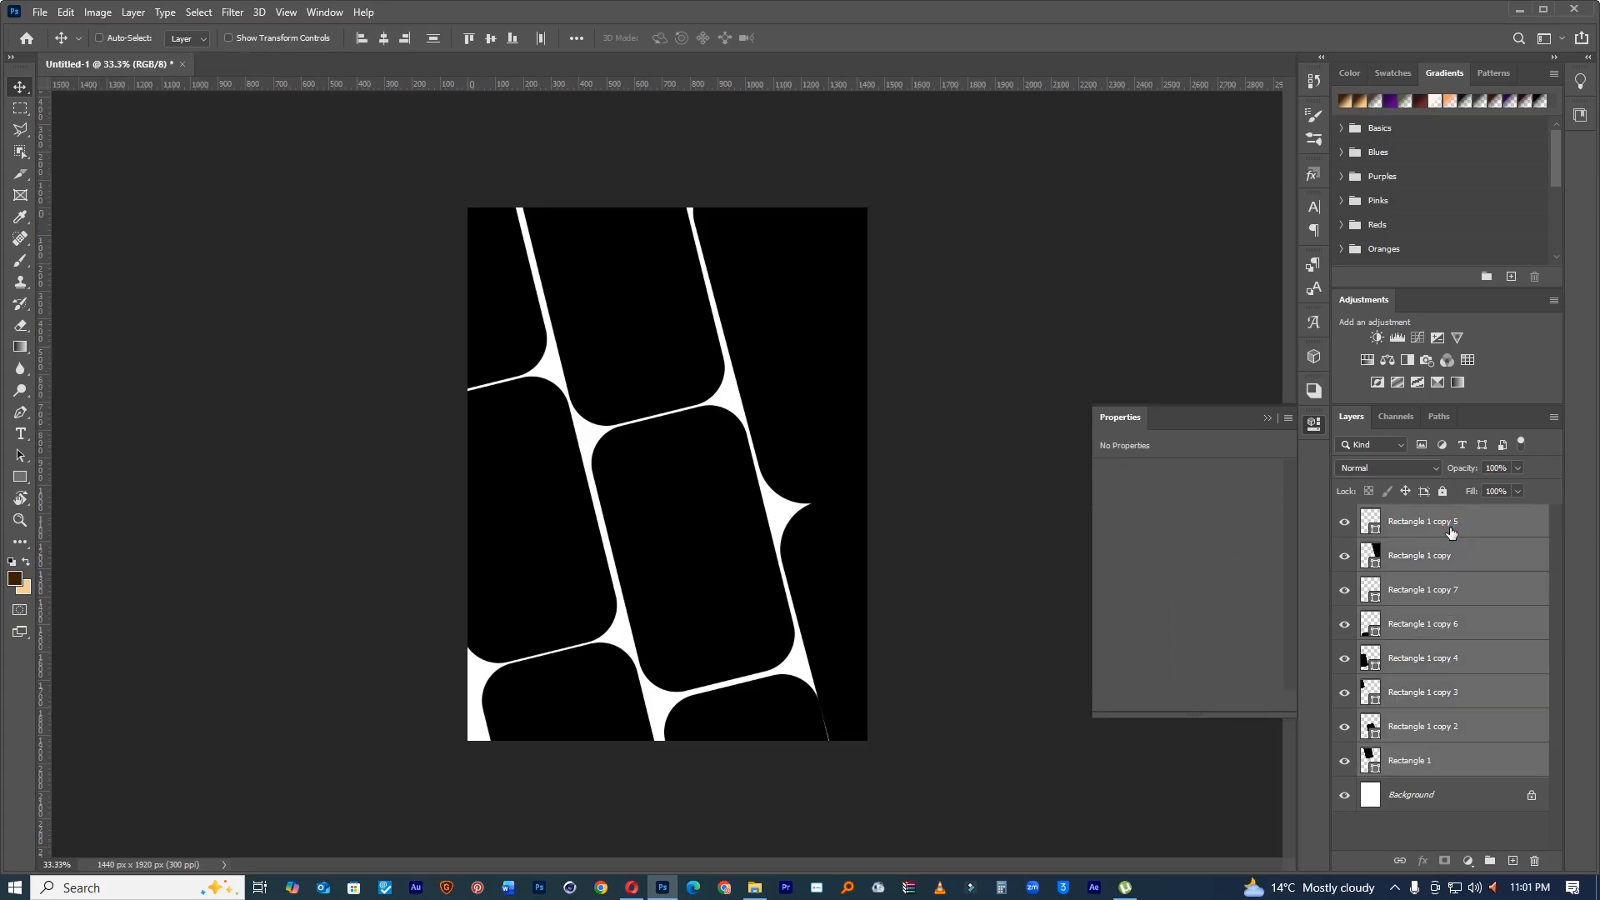
key("ctrl+g")
Step: Move the upper-left rectangle slightly toward the upper-middle one to narrow the gap between them
key("ctrl+minus")
key("ctrl+minus")
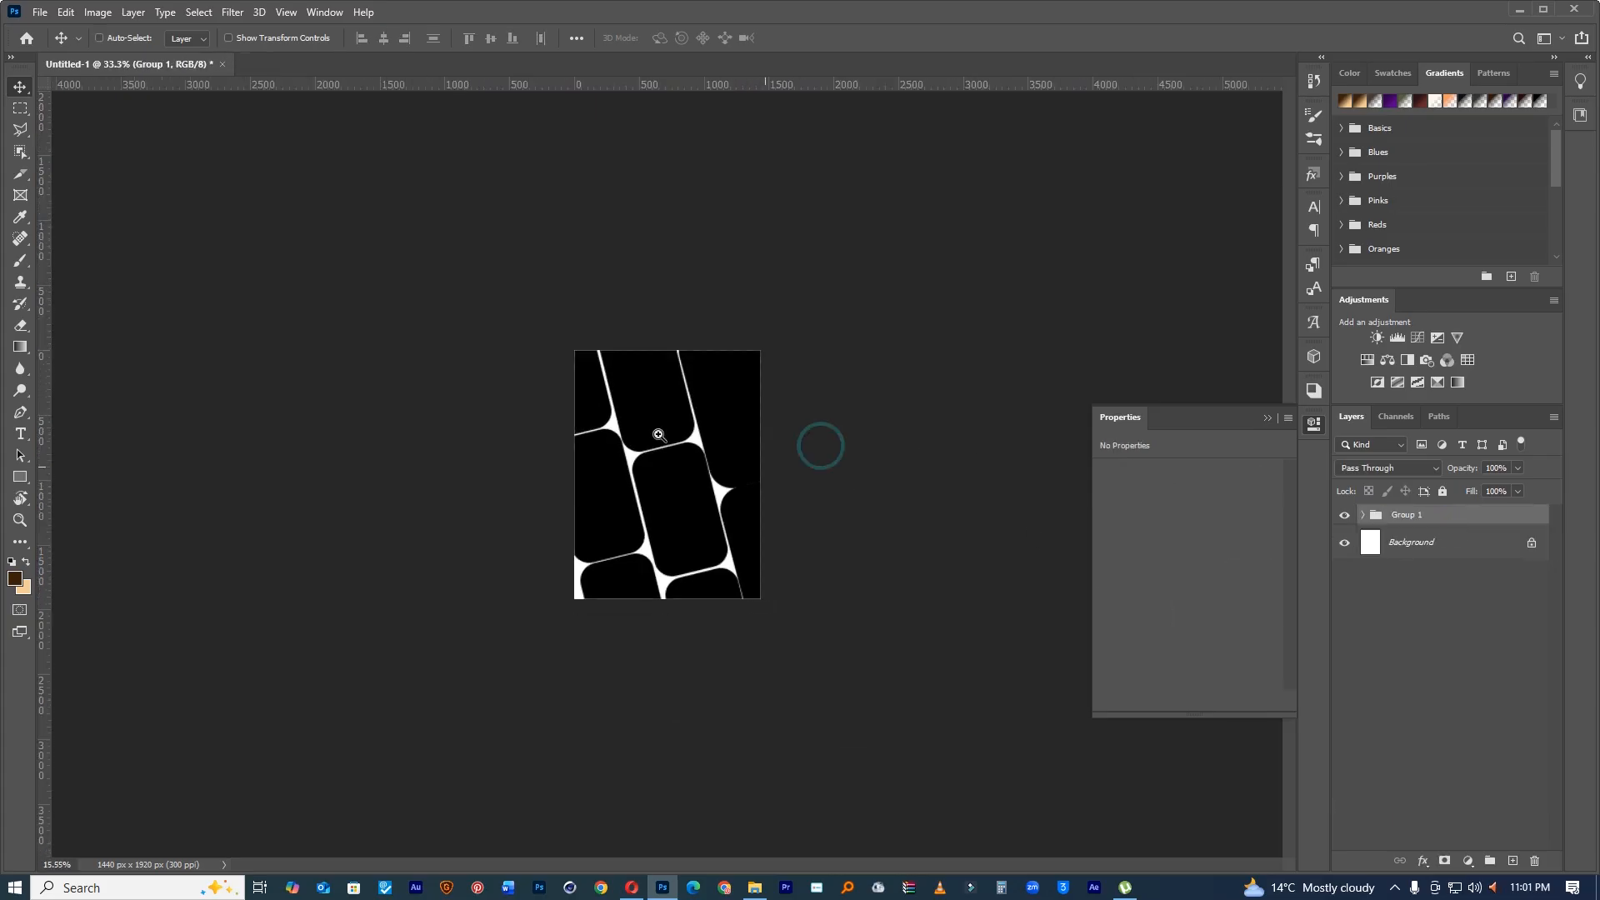
key("ctrl+plus")
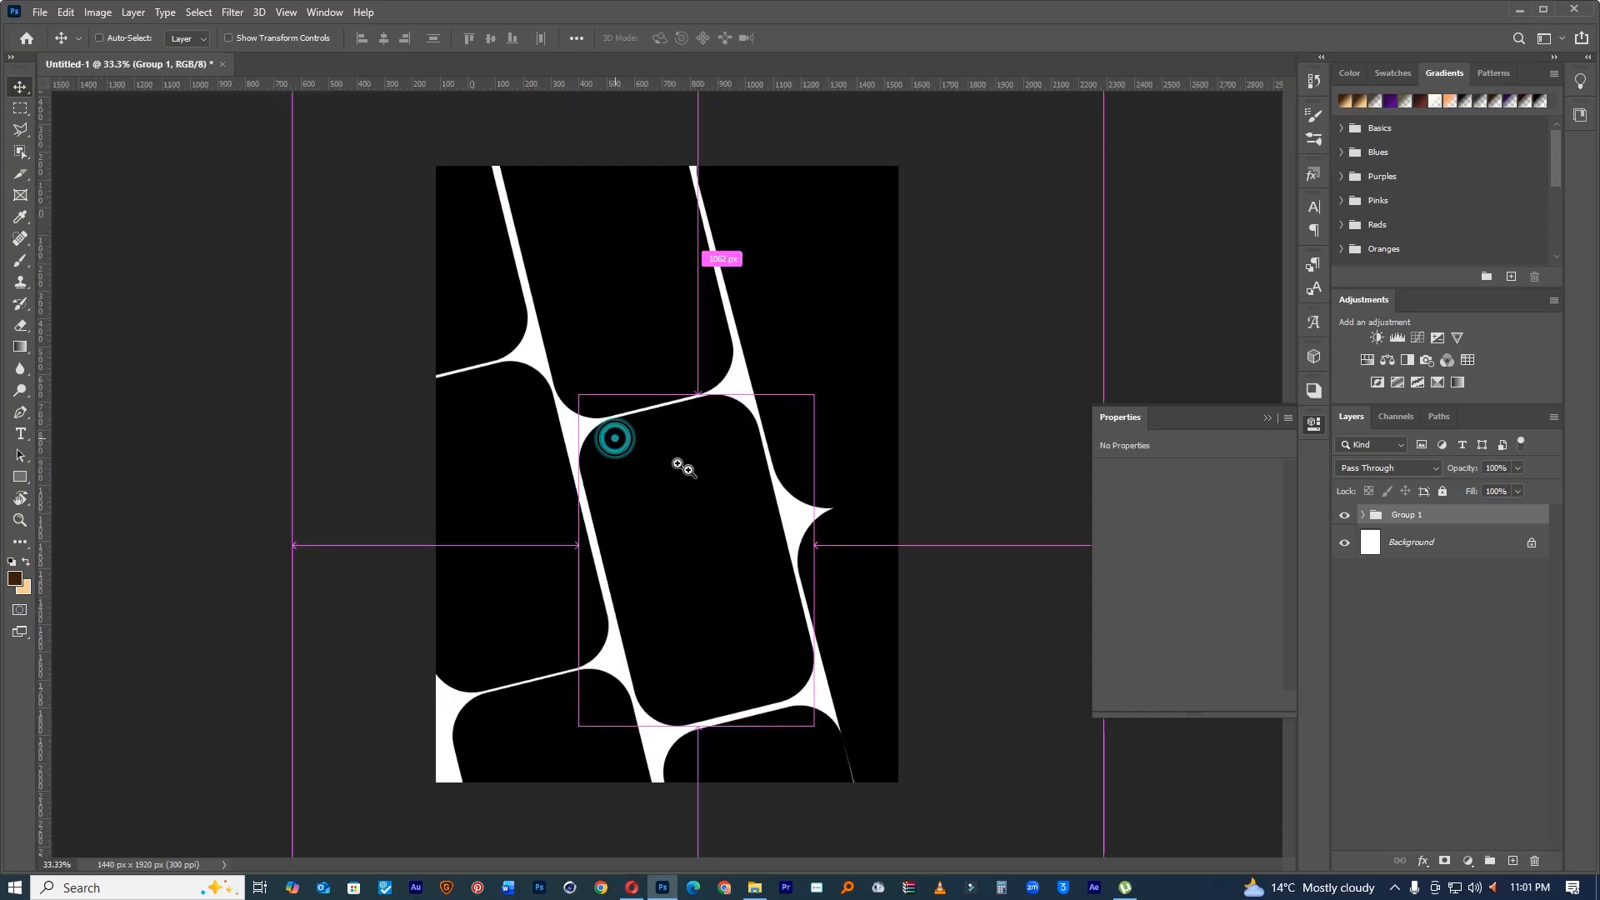
left_click(730, 484, "ctrl")
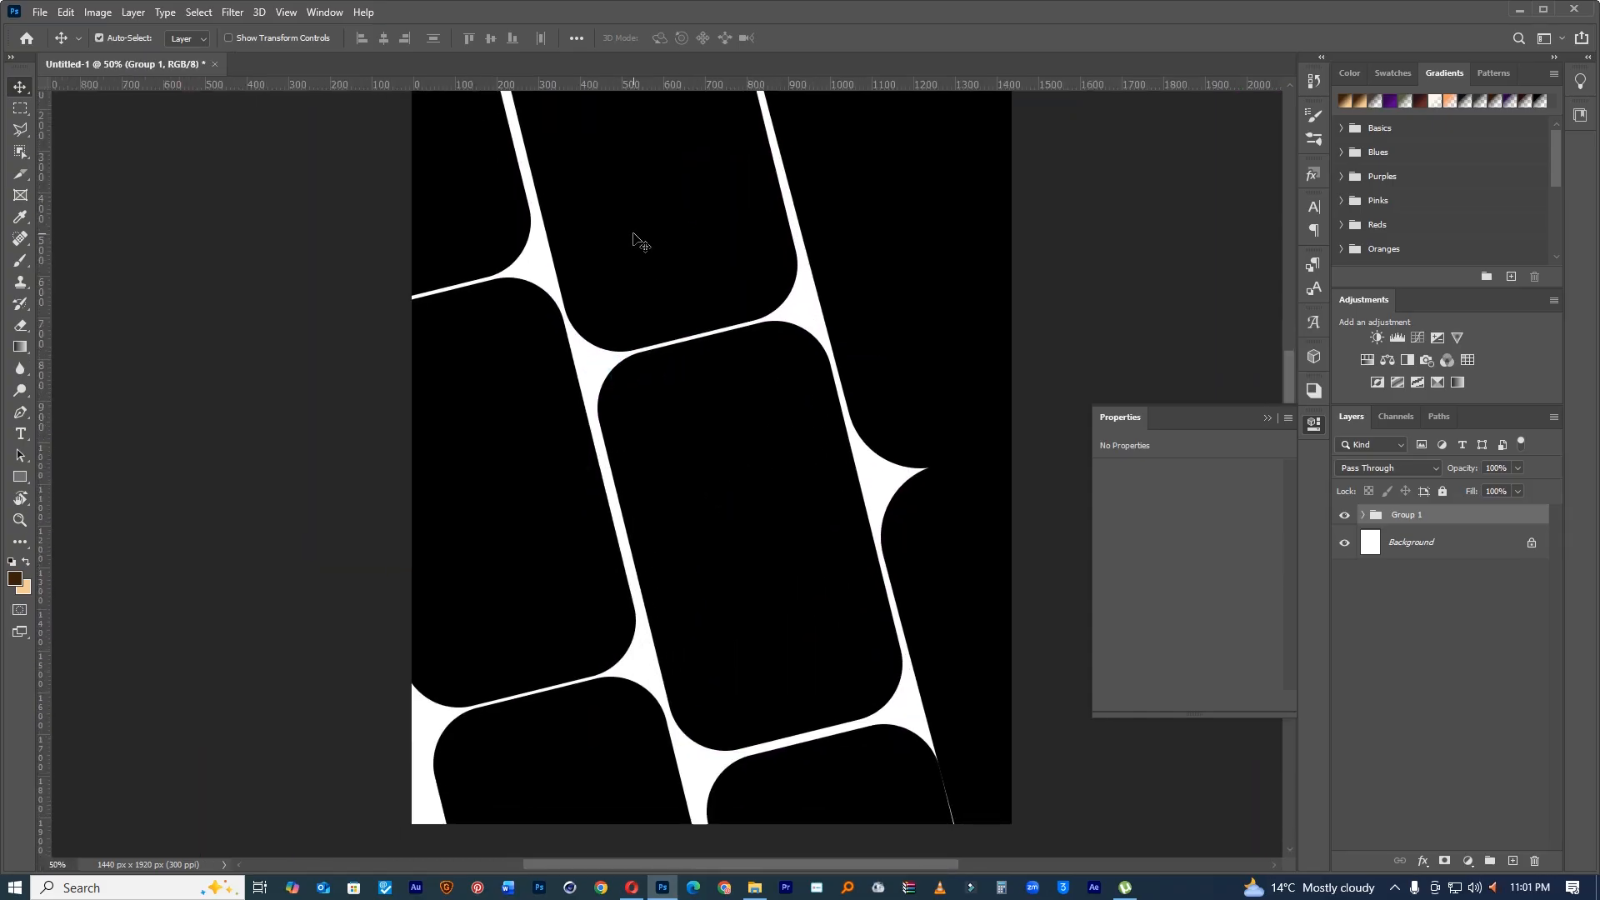
left_click(515, 172, "ctrl")
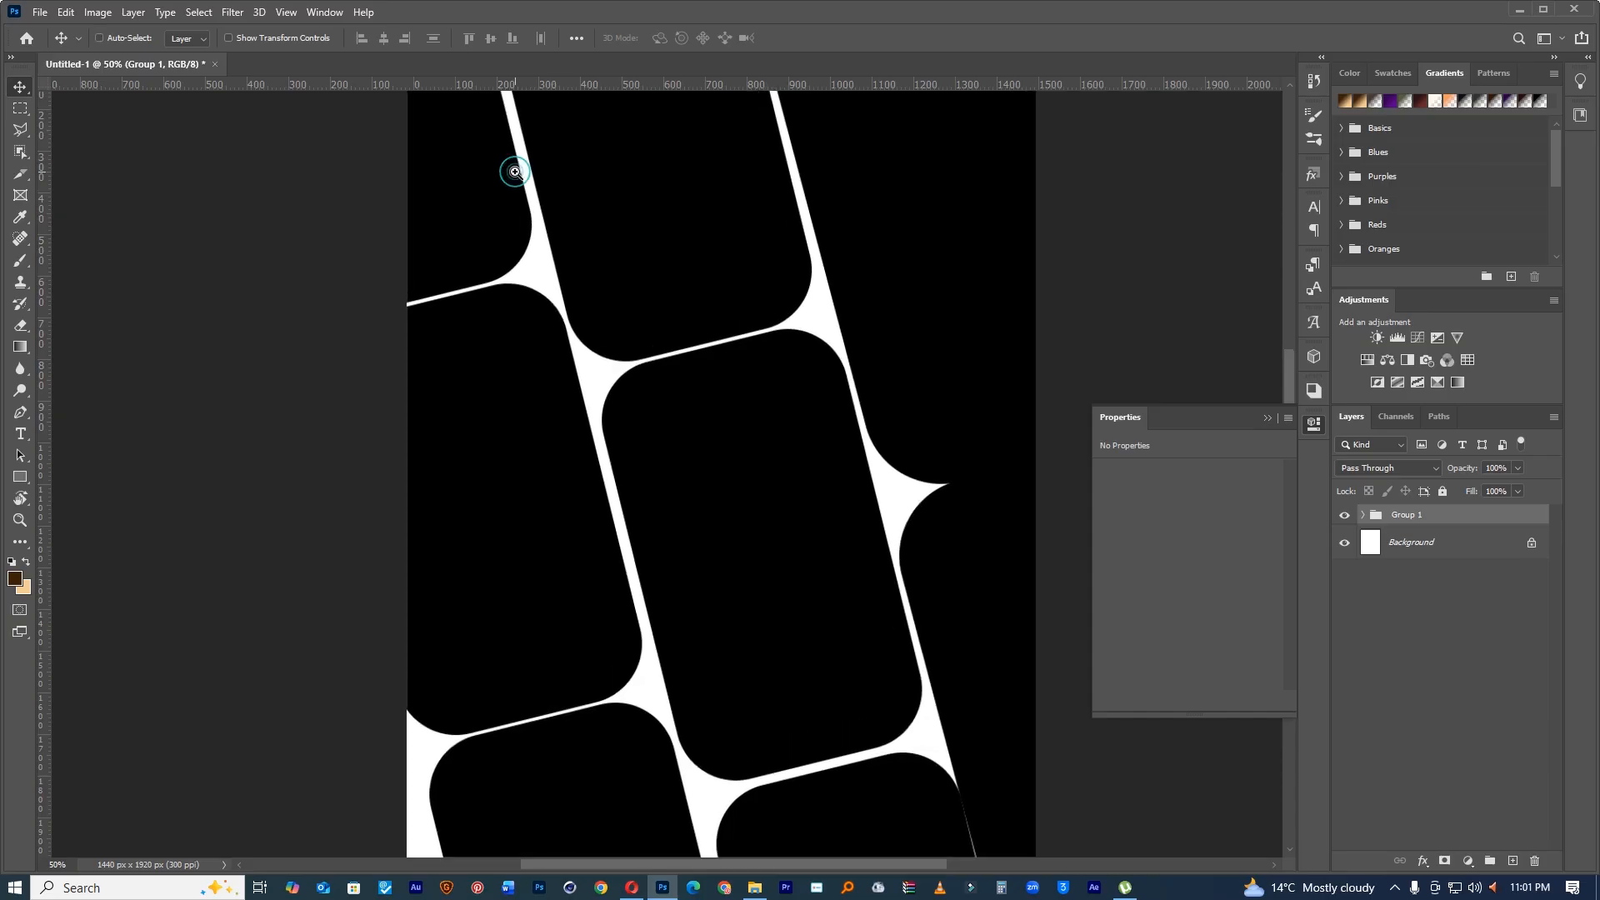
left_click_drag(518, 221, 556, 378)
left_click_drag(518, 300, 523, 295)
Step: Raise the large upper-right rectangle slightly to open a thin gap above the lower-right rectangle
left_click_drag(714, 413, 605, 421)
left_click(605, 420, "ctrl")
left_click(757, 413, "ctrl")
left_click(843, 409, "ctrl")
left_click_drag(844, 409, 845, 390)
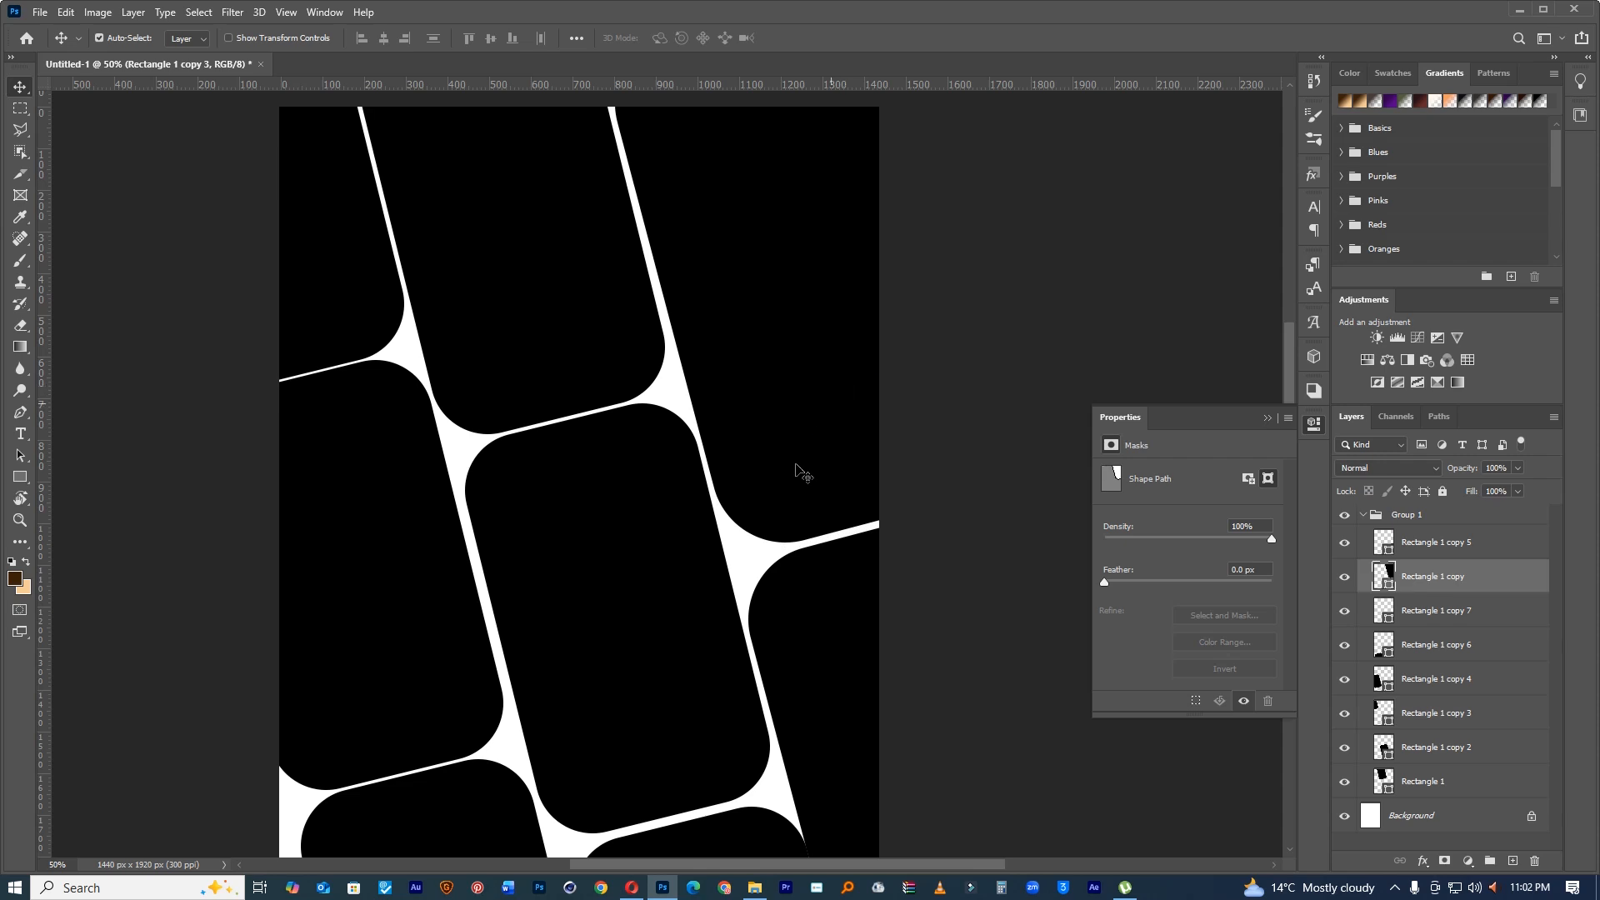
Step: Nudge the lower-middle rectangle and the bottom one beneath it slightly up and to the left to even out the gaps
scroll(750, 496, "down", 5)
left_click(682, 570)
left_click_drag(675, 596, 672, 589)
left_click_drag(647, 486, 639, 480)
left_click_drag(663, 418, 586, 395)
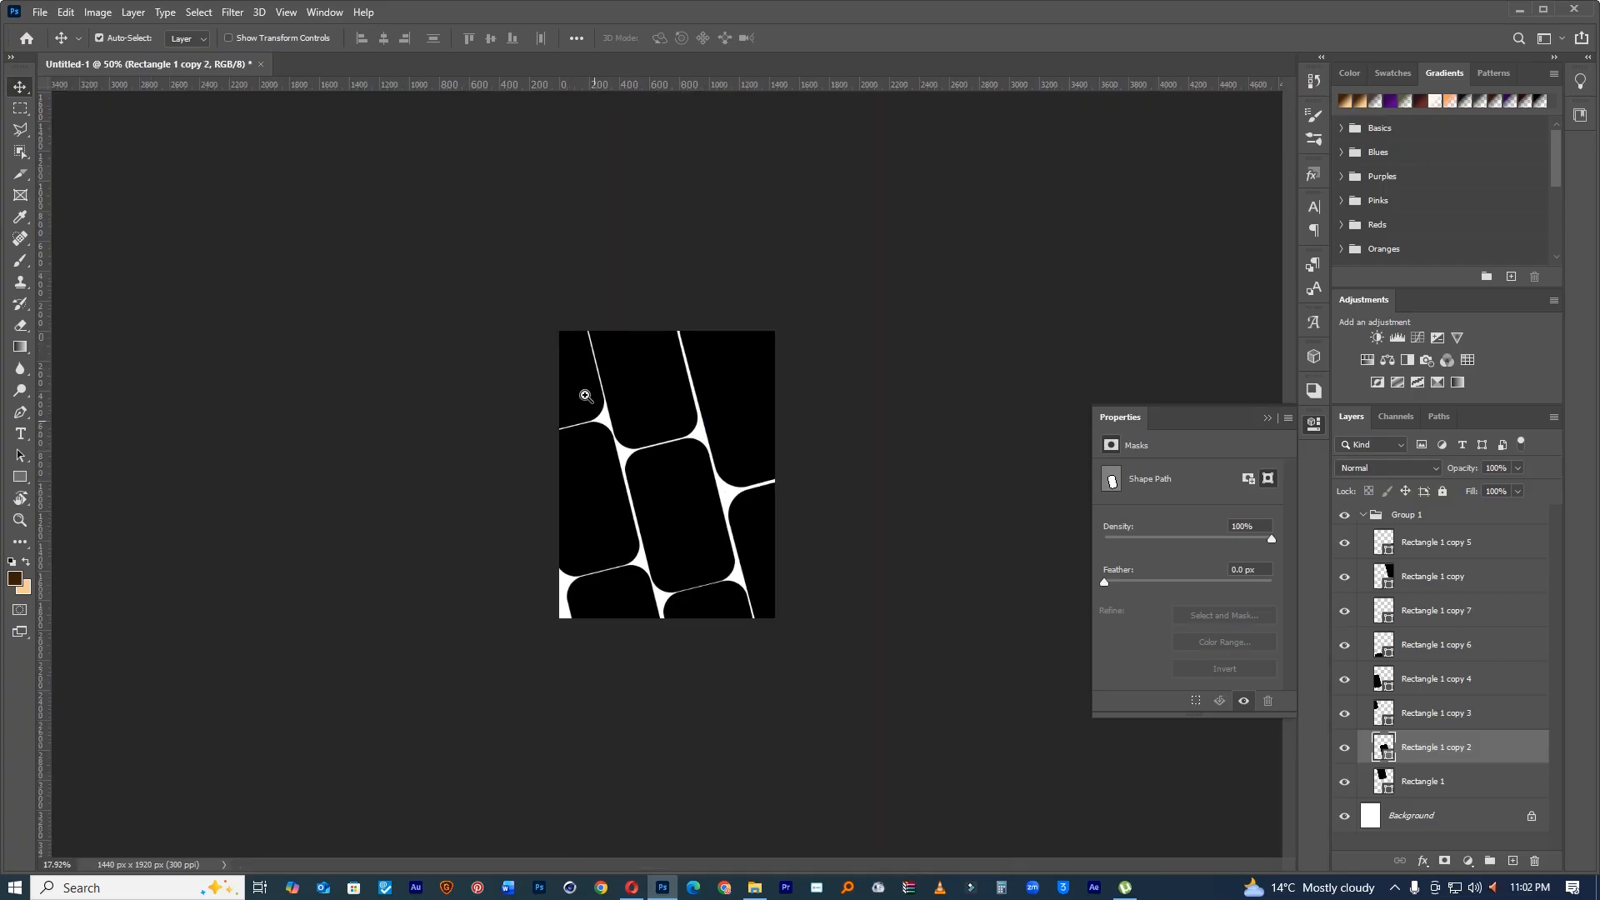
key("ctrl+plus")
key("ctrl+plus")
Step: Place the church service photo directly above the upper-middle rectangle's layer and scale it to 24.68%
left_click(647, 311)
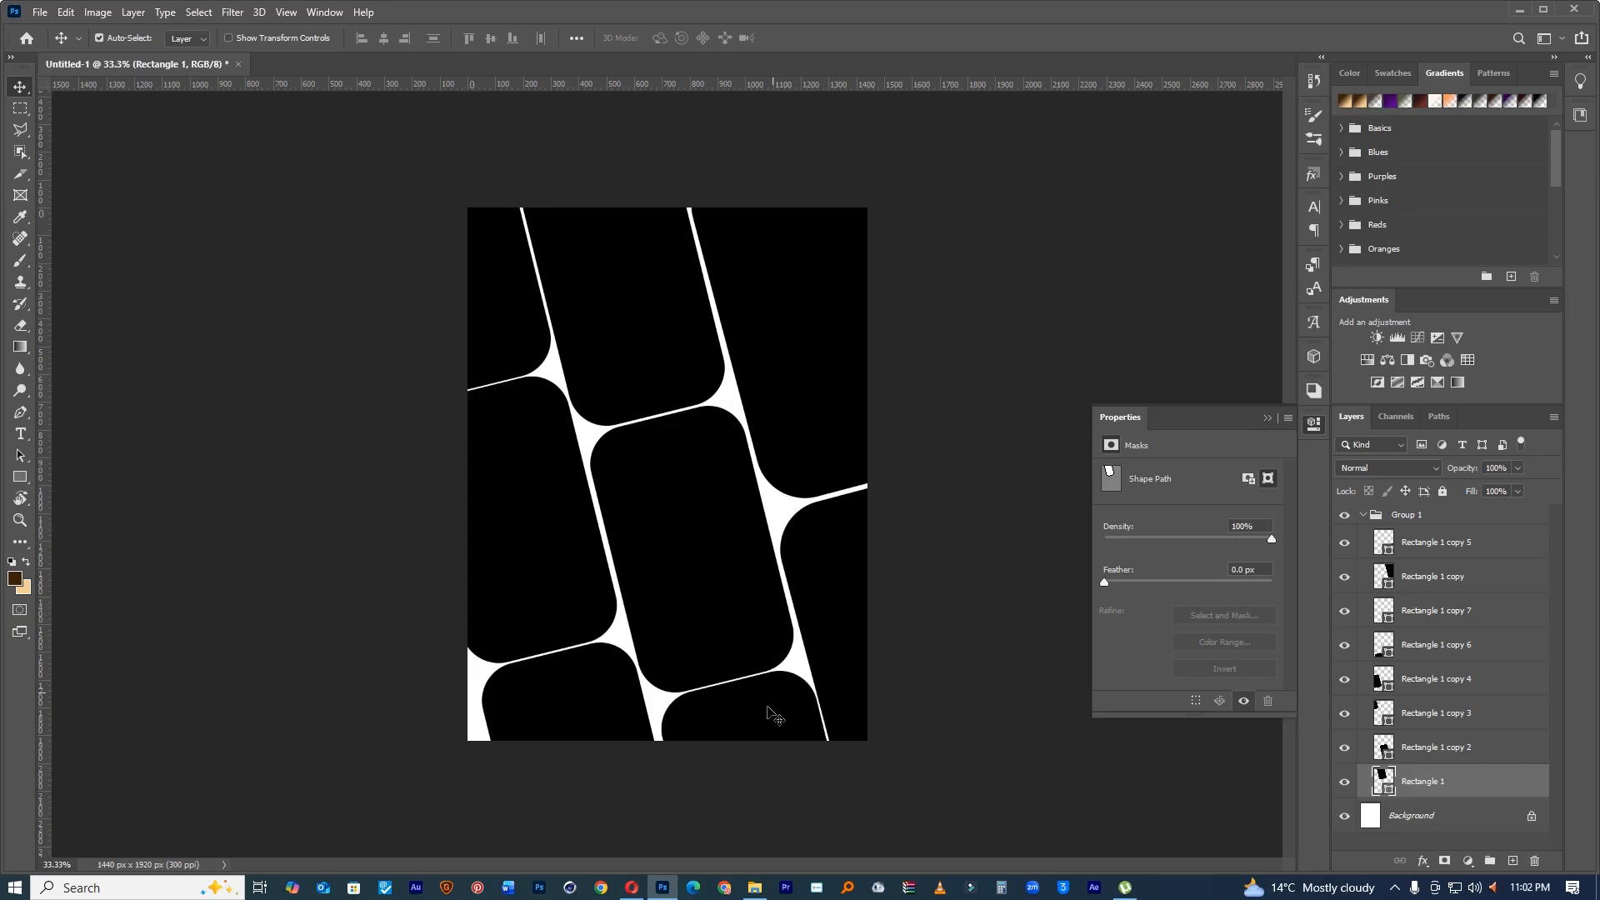
left_click(754, 888)
left_click(437, 220)
left_click_drag(429, 208, 661, 226)
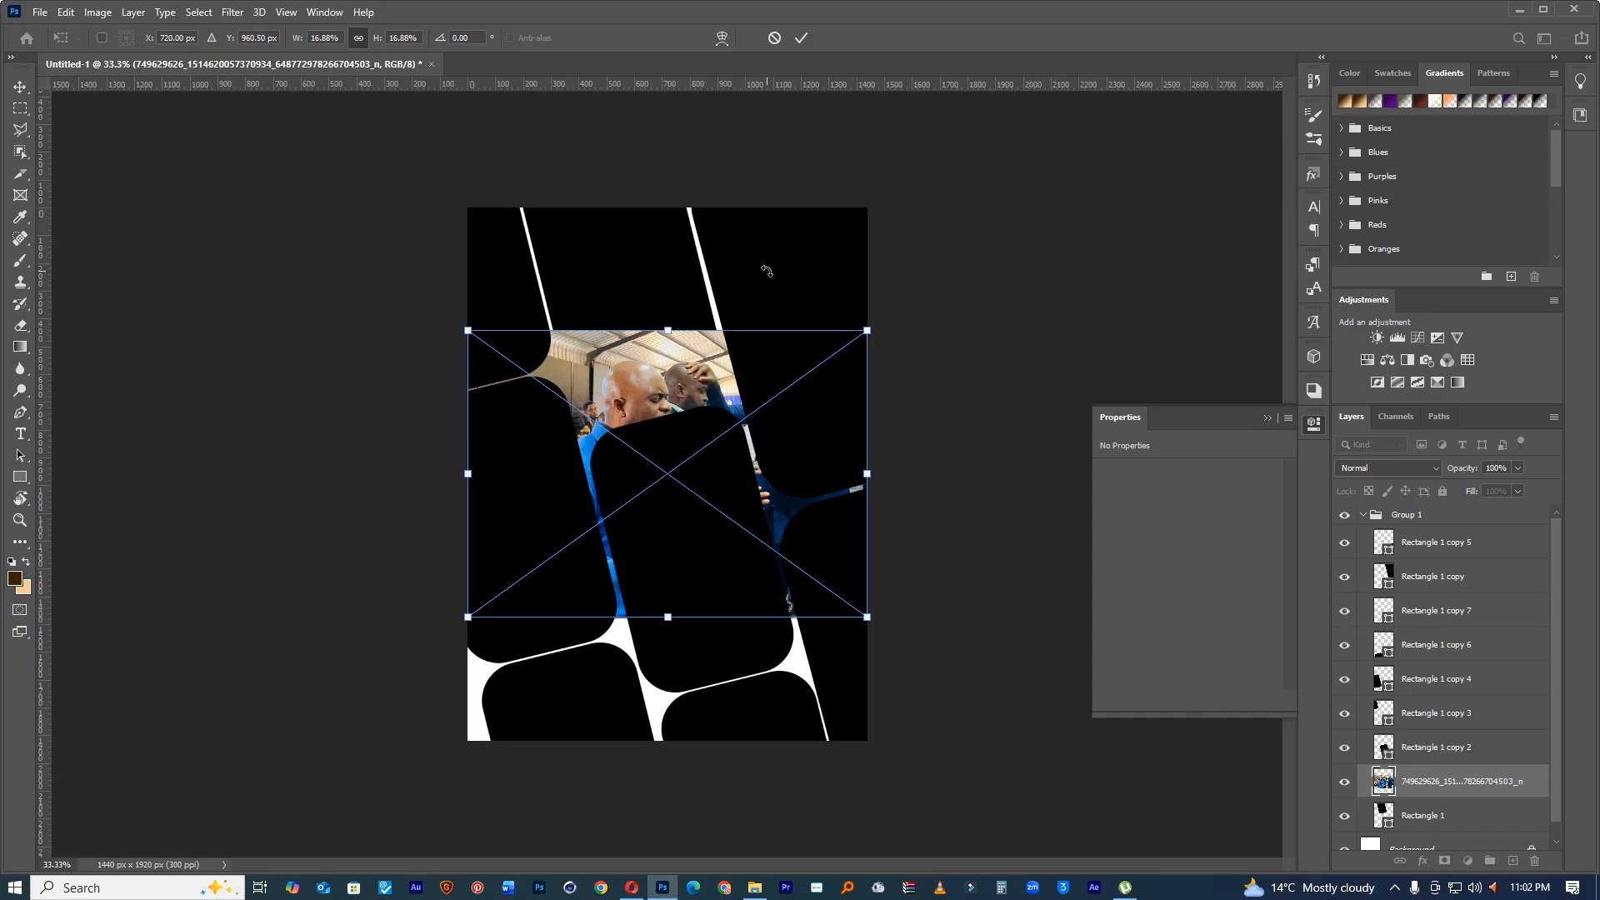
left_click_drag(867, 330, 960, 263)
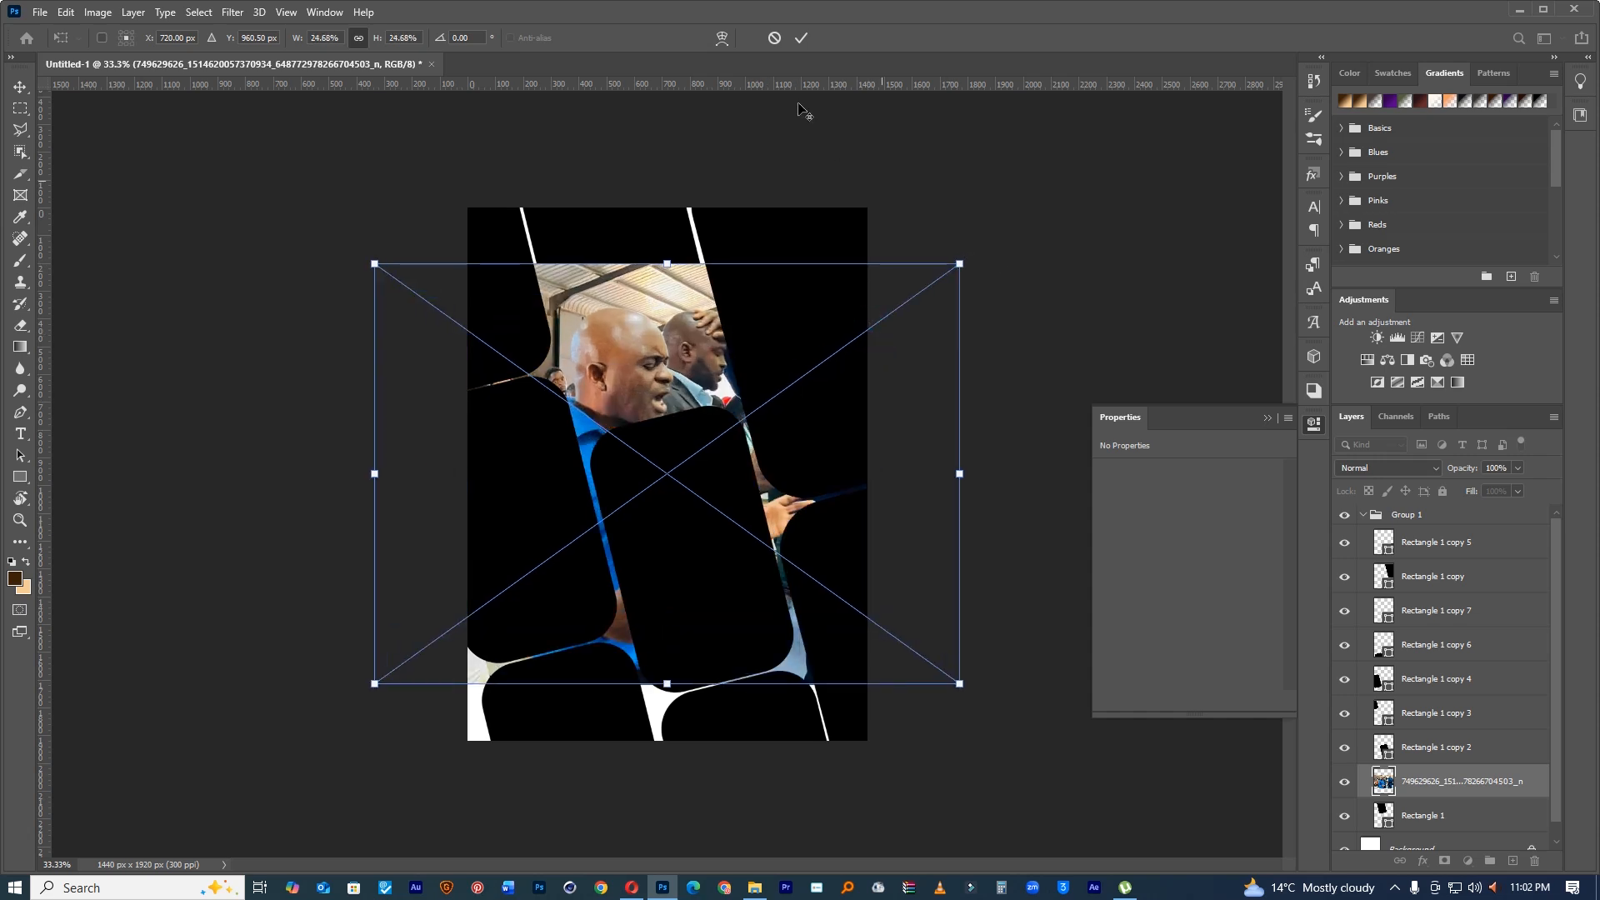
left_click(802, 38)
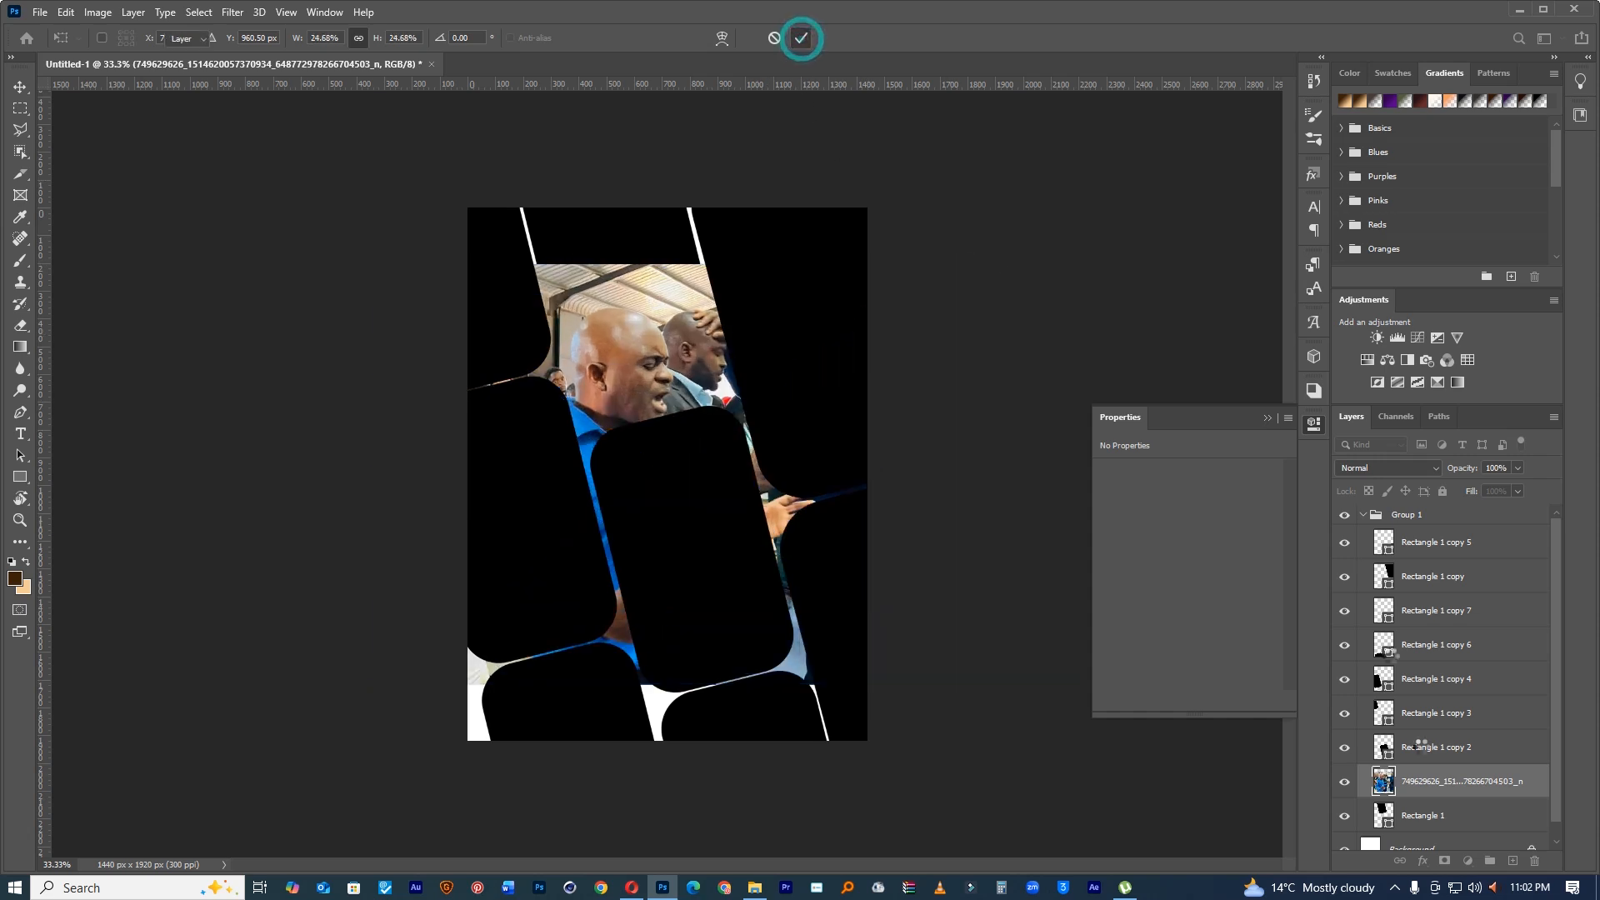
Step: Clip the photo to the upper-middle rectangle, rotate it -8.93 degrees, scale it to 15.00% and frame the two men inside
left_click(1424, 796, "alt")
key("ctrl+t")
left_click_drag(699, 354, 654, 231)
left_click_drag(1036, 275, 1016, 201)
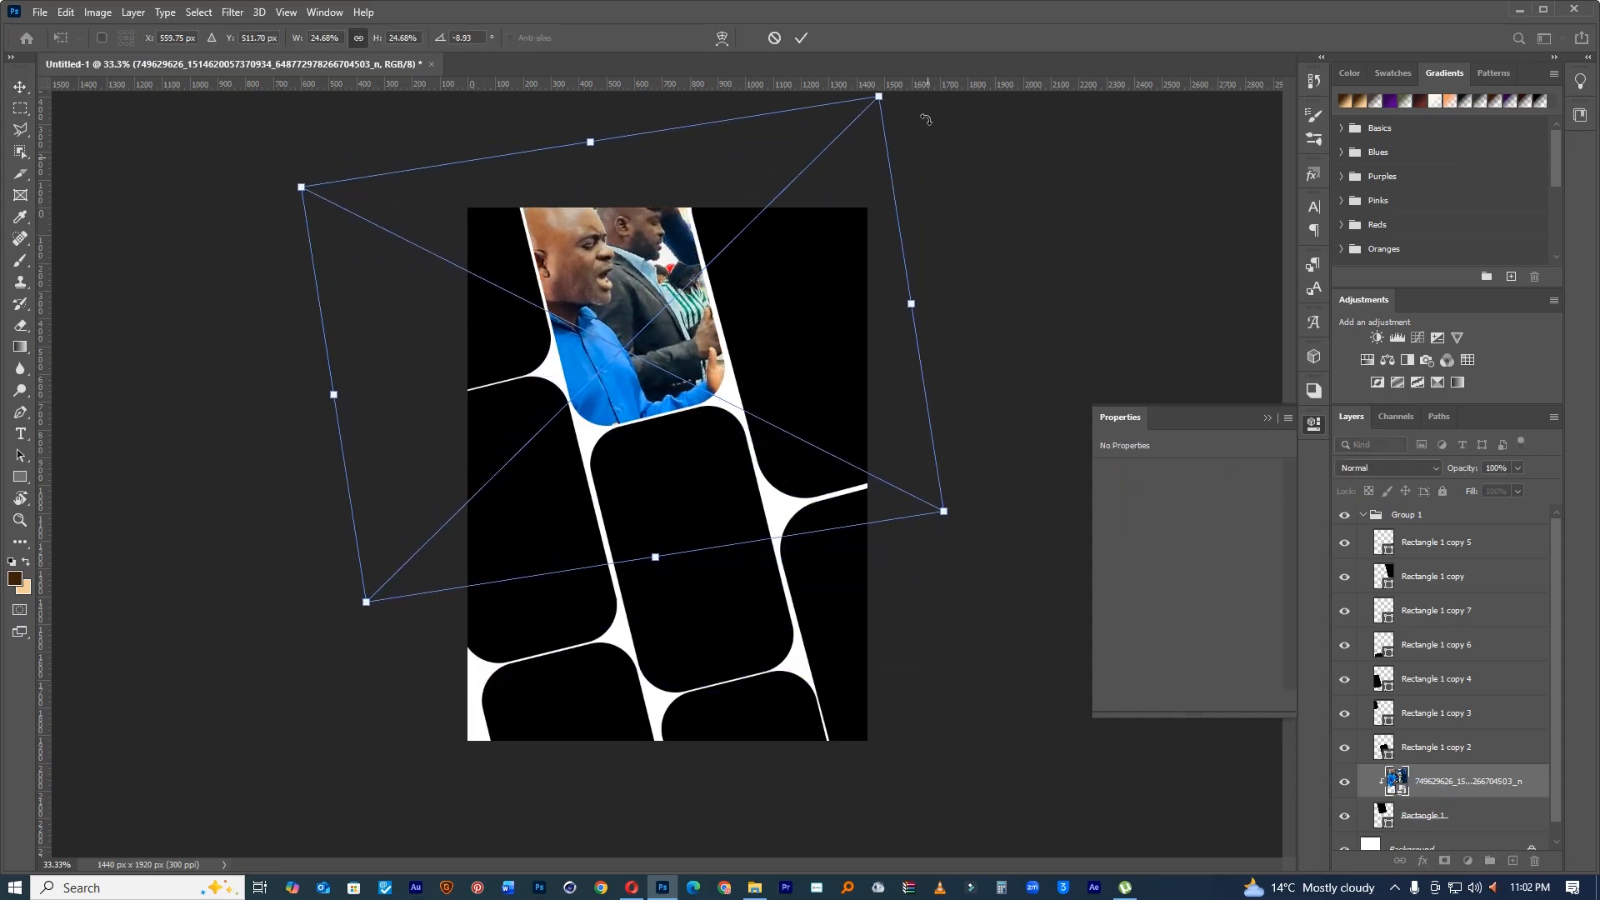
left_click_drag(879, 98, 815, 158)
left_click_drag(769, 199, 735, 191)
left_click_drag(734, 283, 708, 269)
left_click(801, 37)
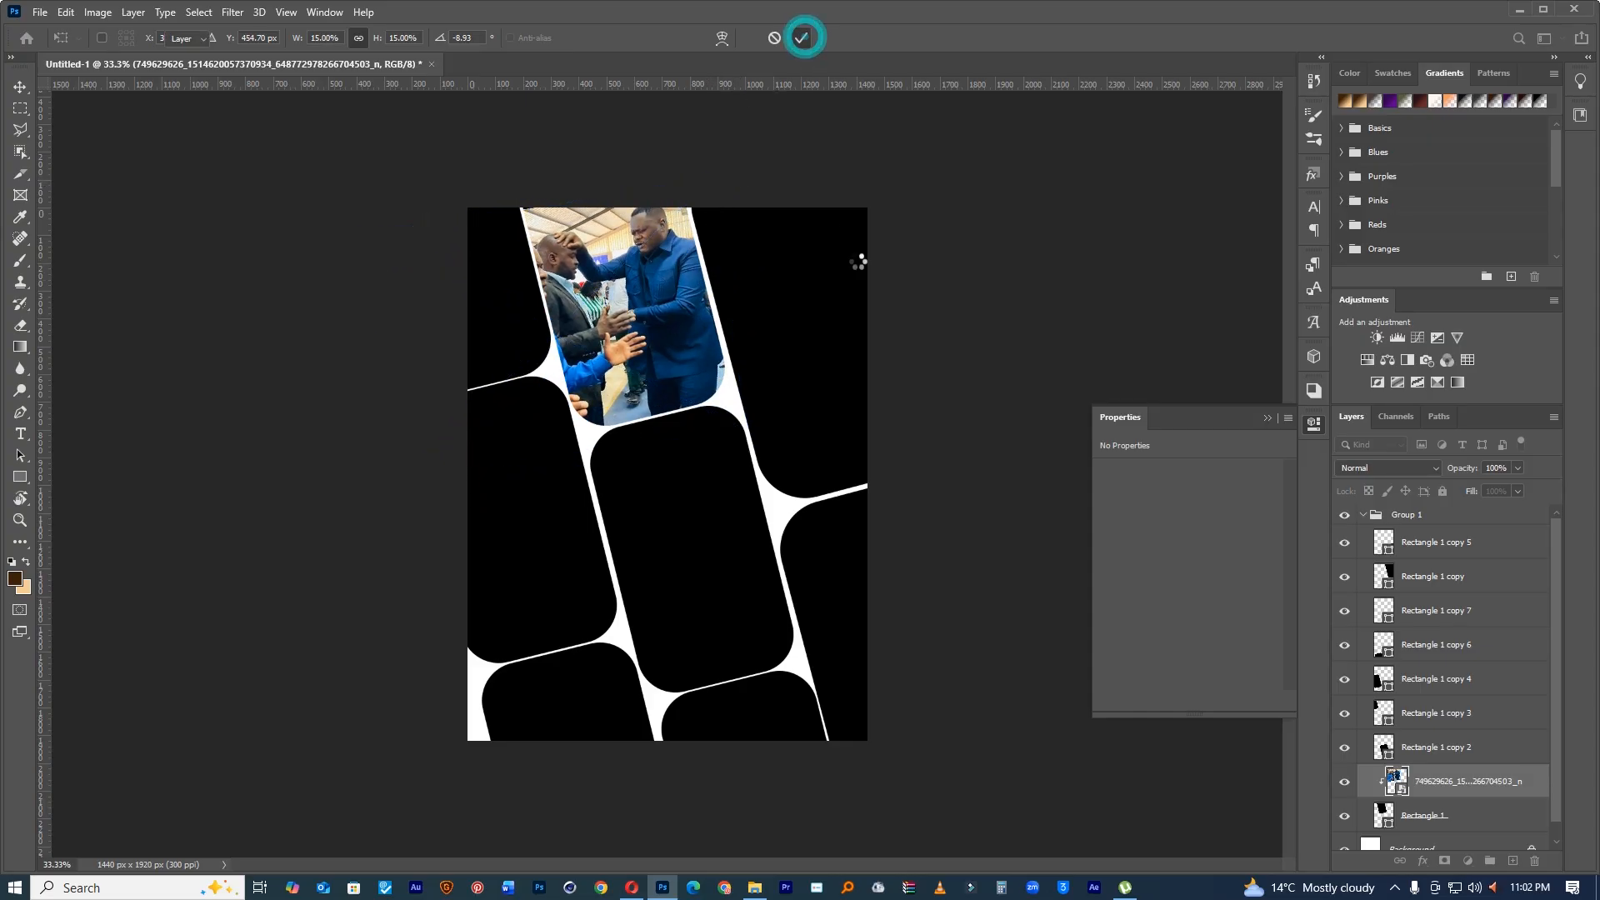
Step: Duplicate the photo layer above the upper-left rectangle's layer and clip the copy to that rectangle, keeping its position
left_click(517, 321)
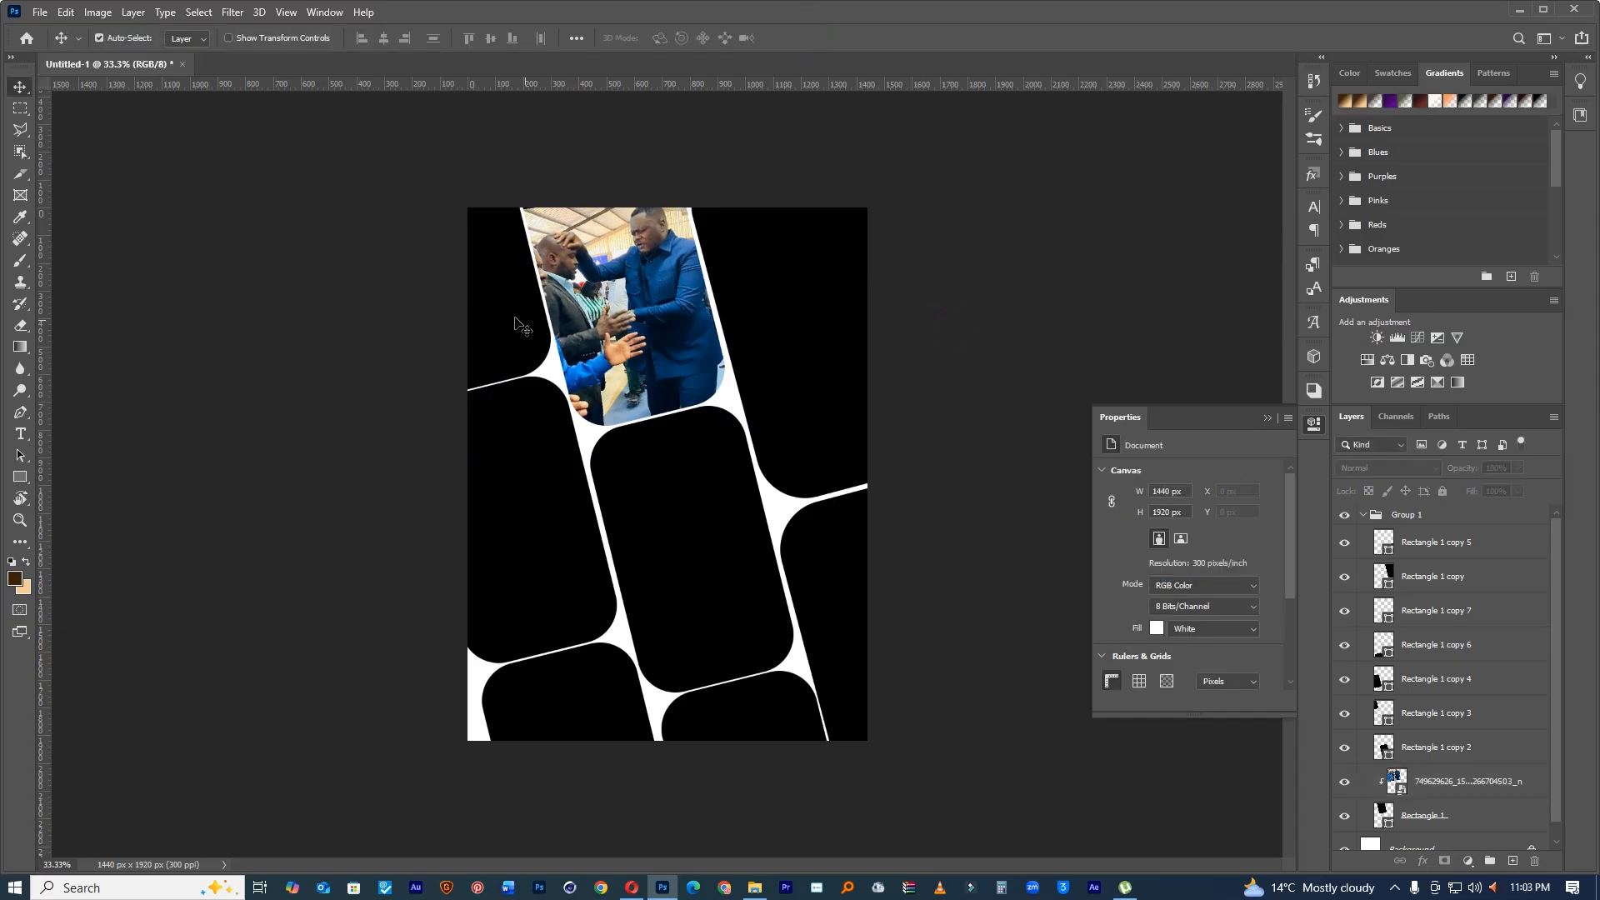
left_click(1430, 790)
key("ctrl+0")
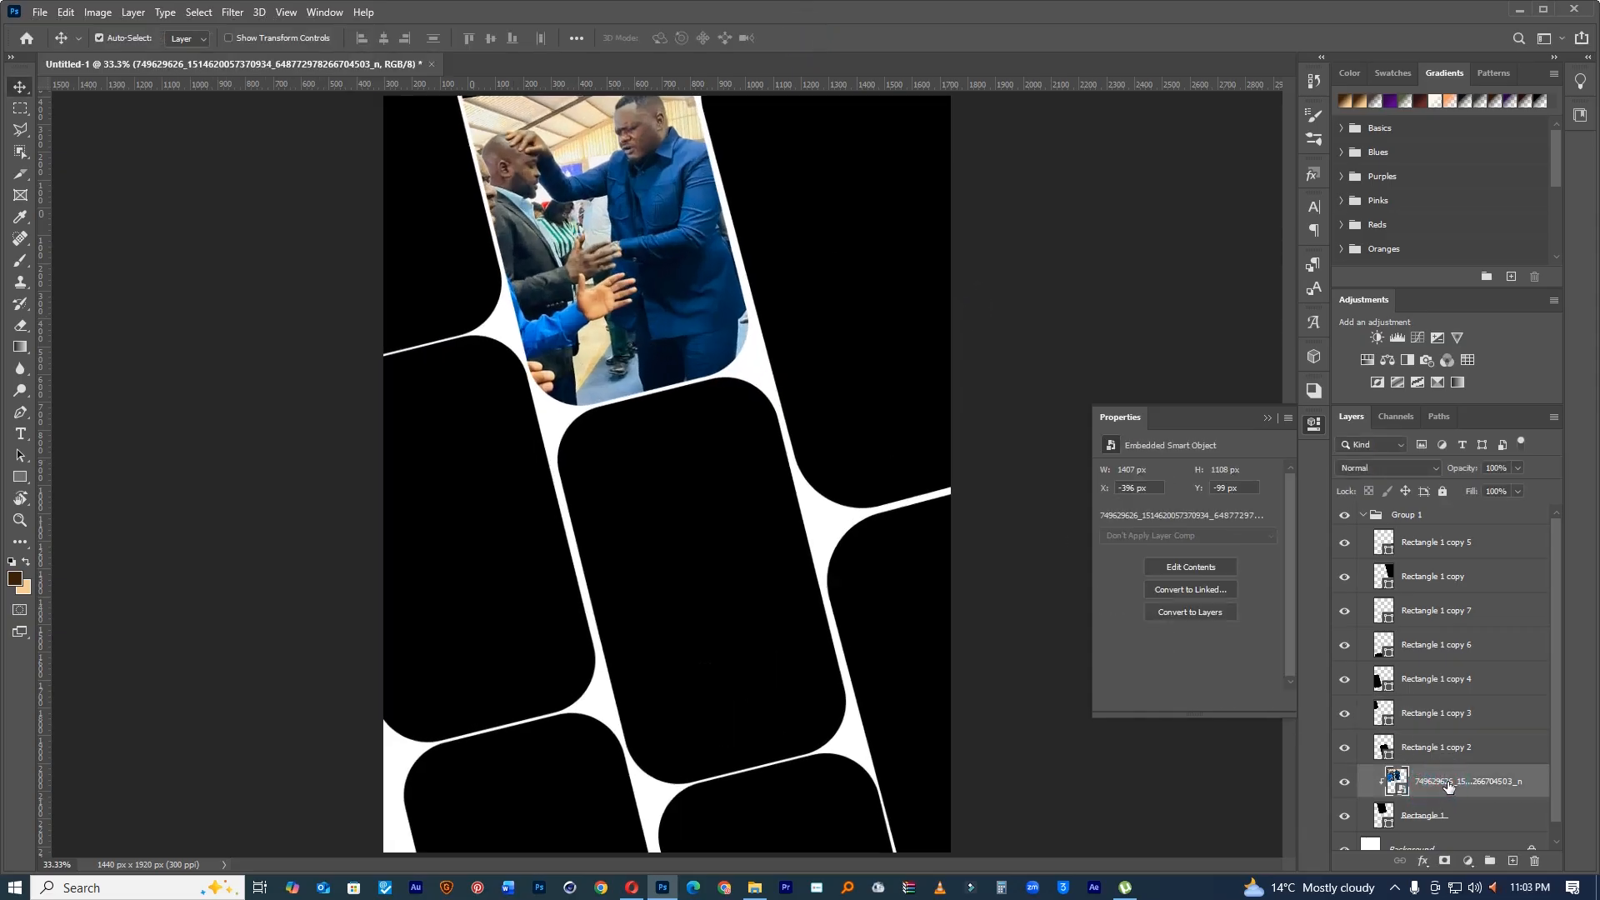
left_click_drag(1447, 788, 1450, 724)
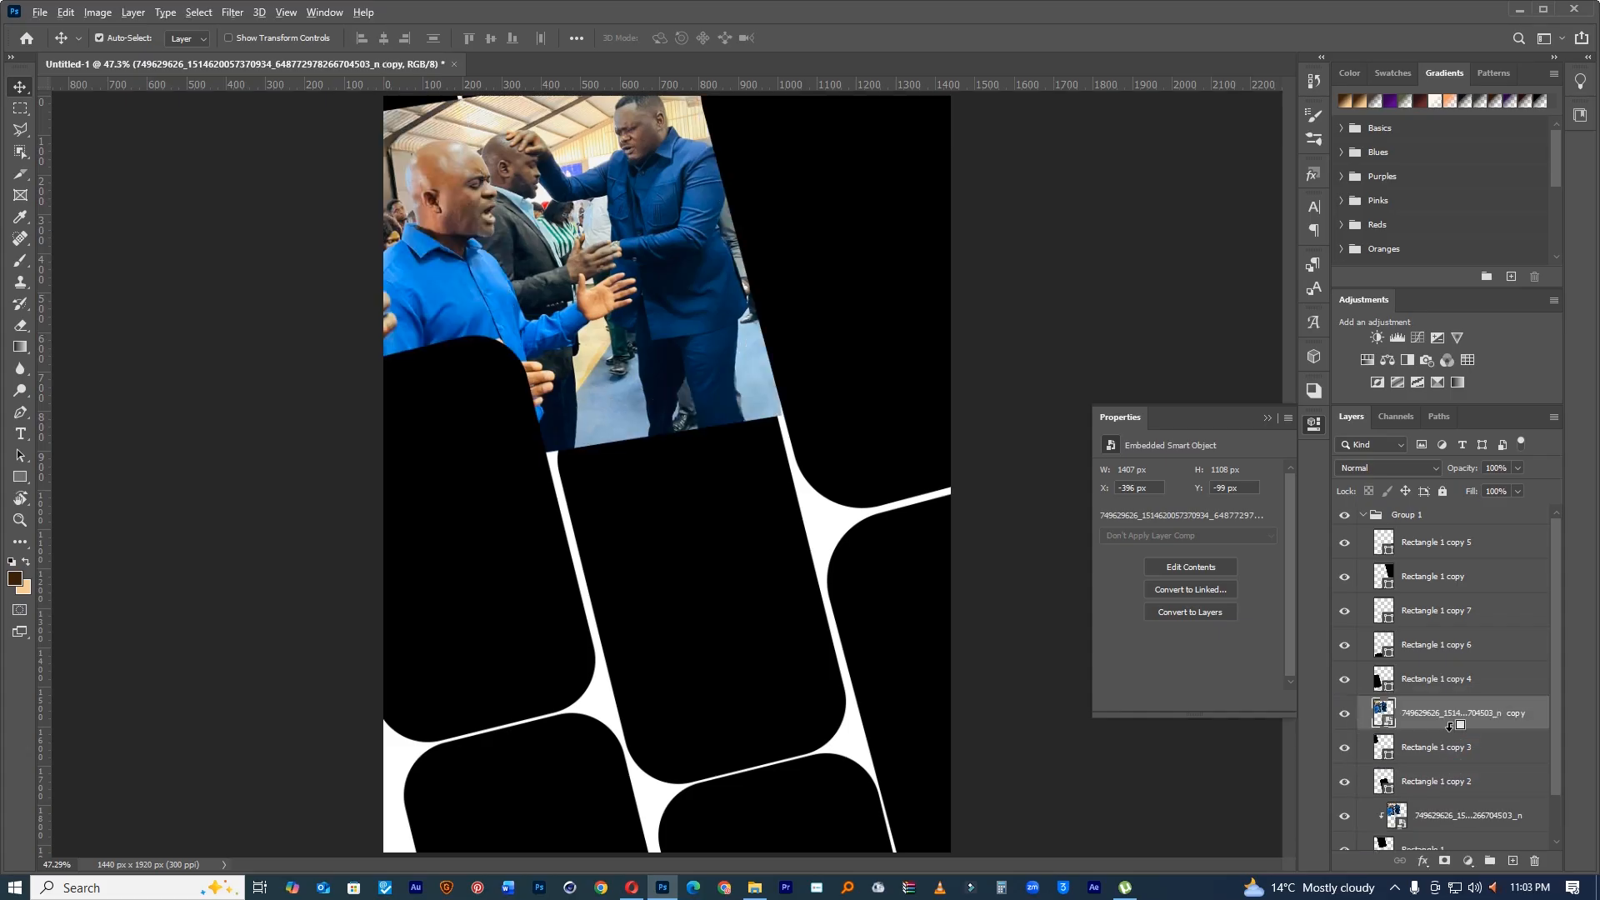
left_click(1449, 727, "alt")
key("ctrl+t")
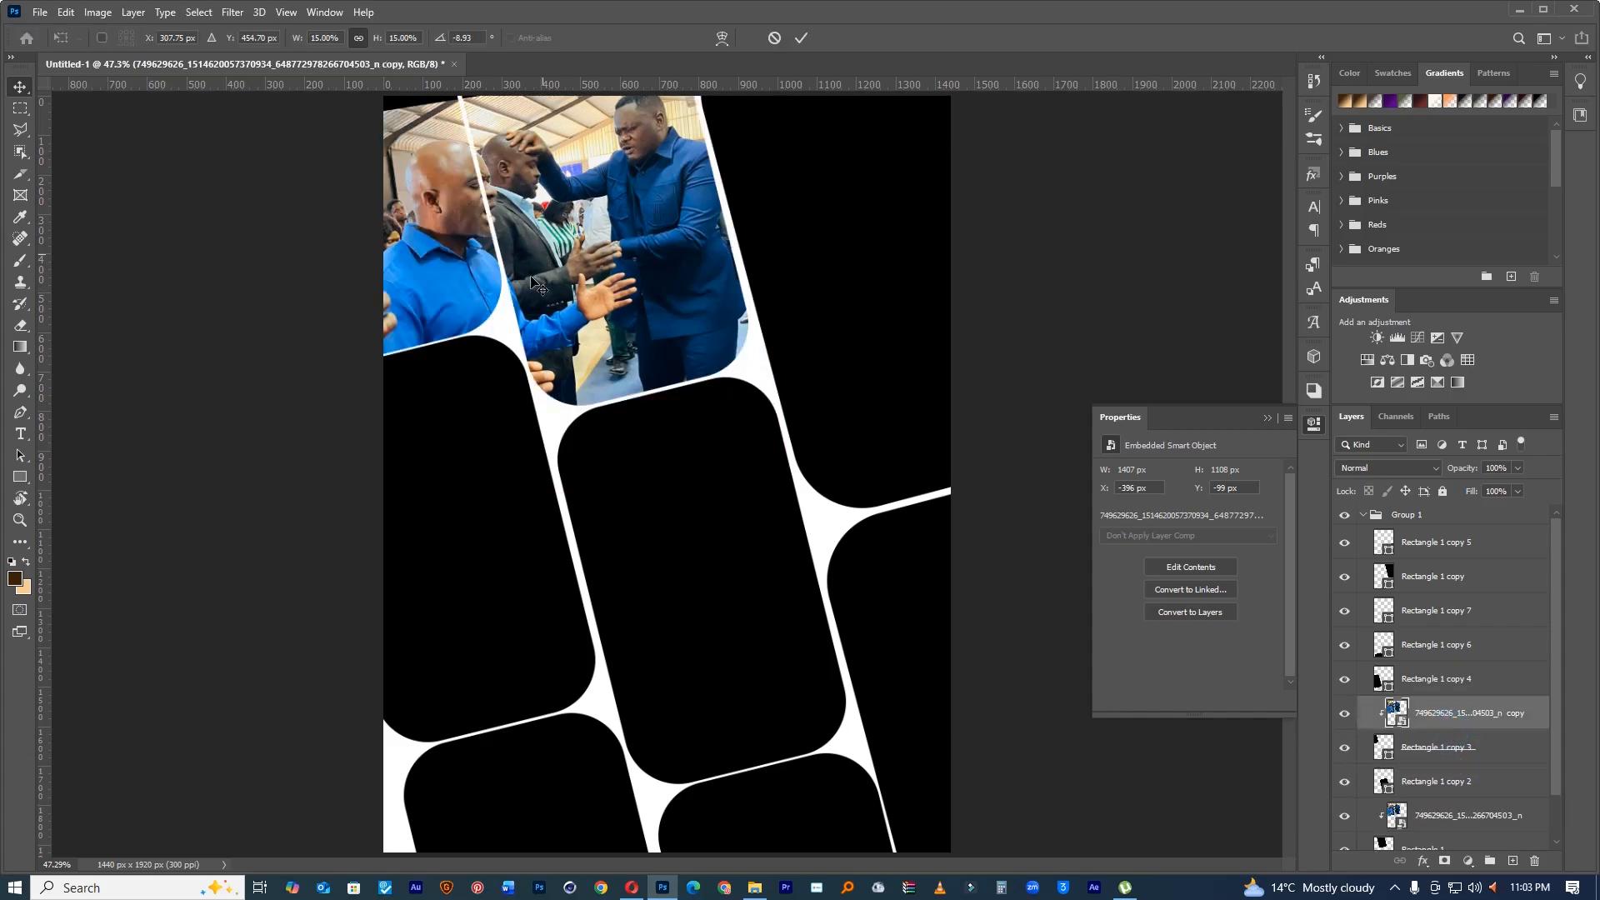
left_click(804, 38)
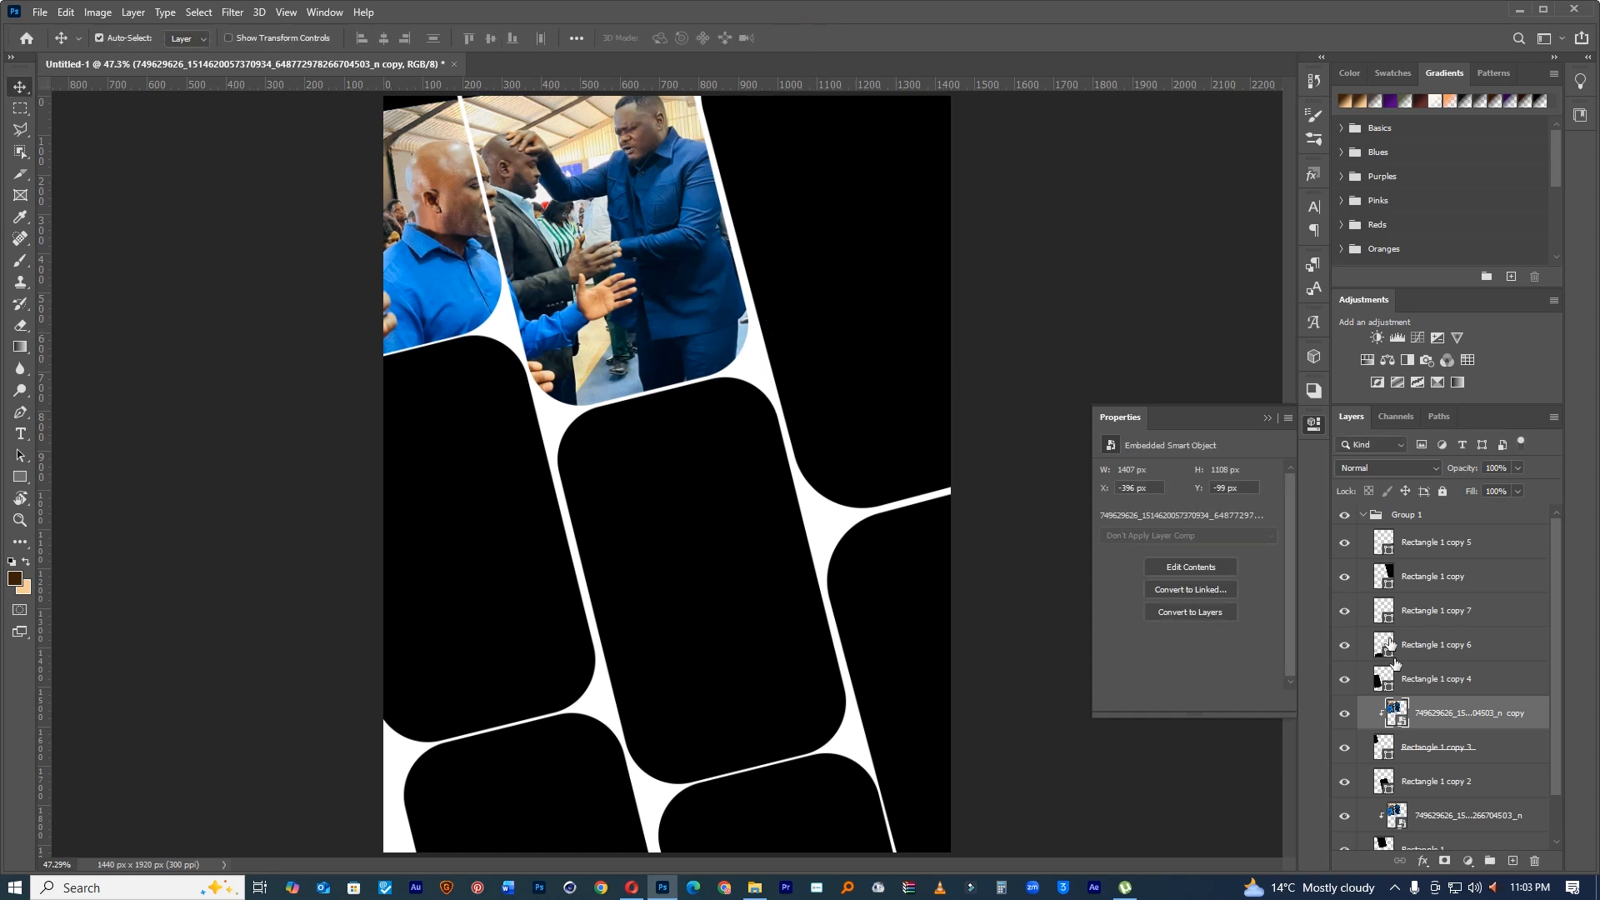
Step: Scale both clipped copies of the blue-suit church photo together to 107.60% and reframe them across the two upper rectangles
left_click(1436, 817, "ctrl")
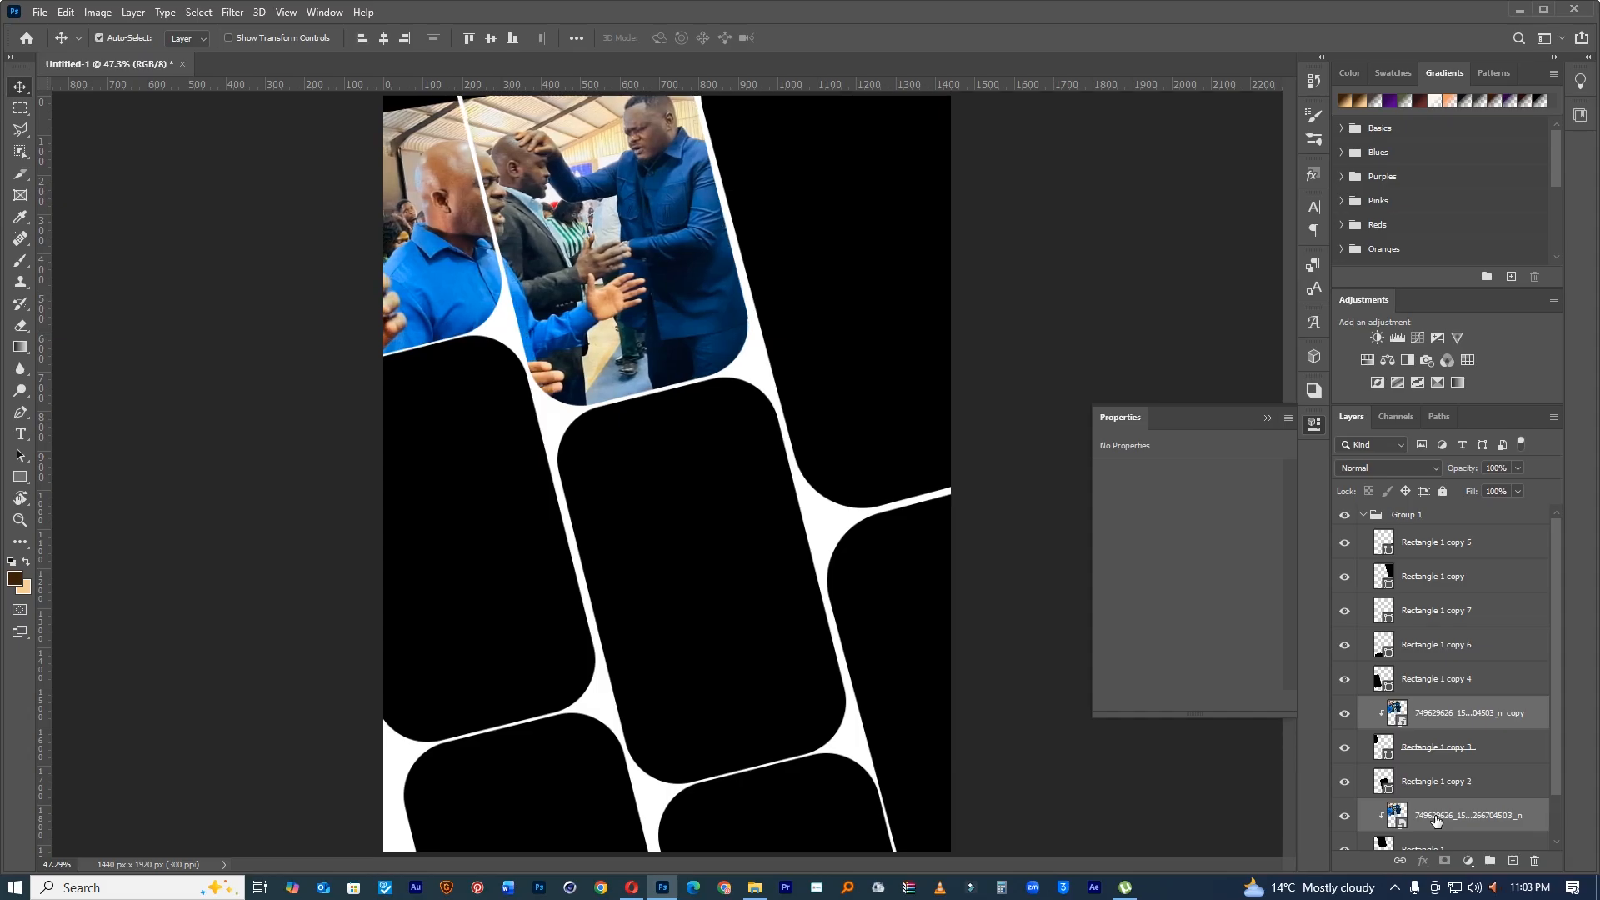
key("ctrl+t")
scroll(793, 375, "down", 1)
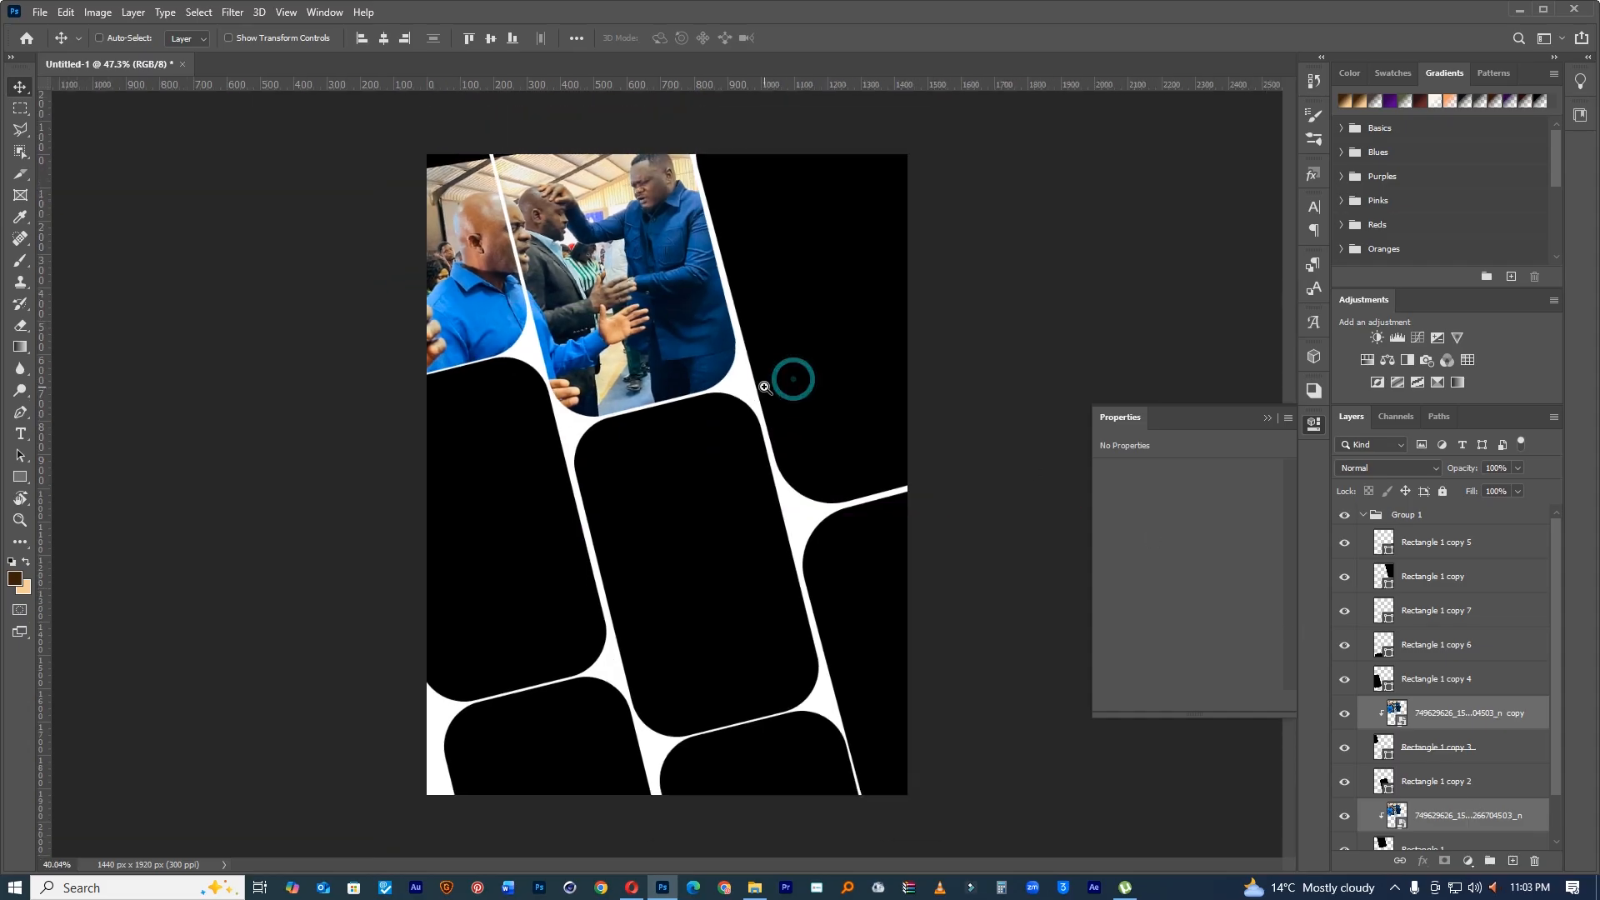
left_click_drag(771, 121, 790, 99)
left_click_drag(718, 164, 710, 159)
left_click(828, 37)
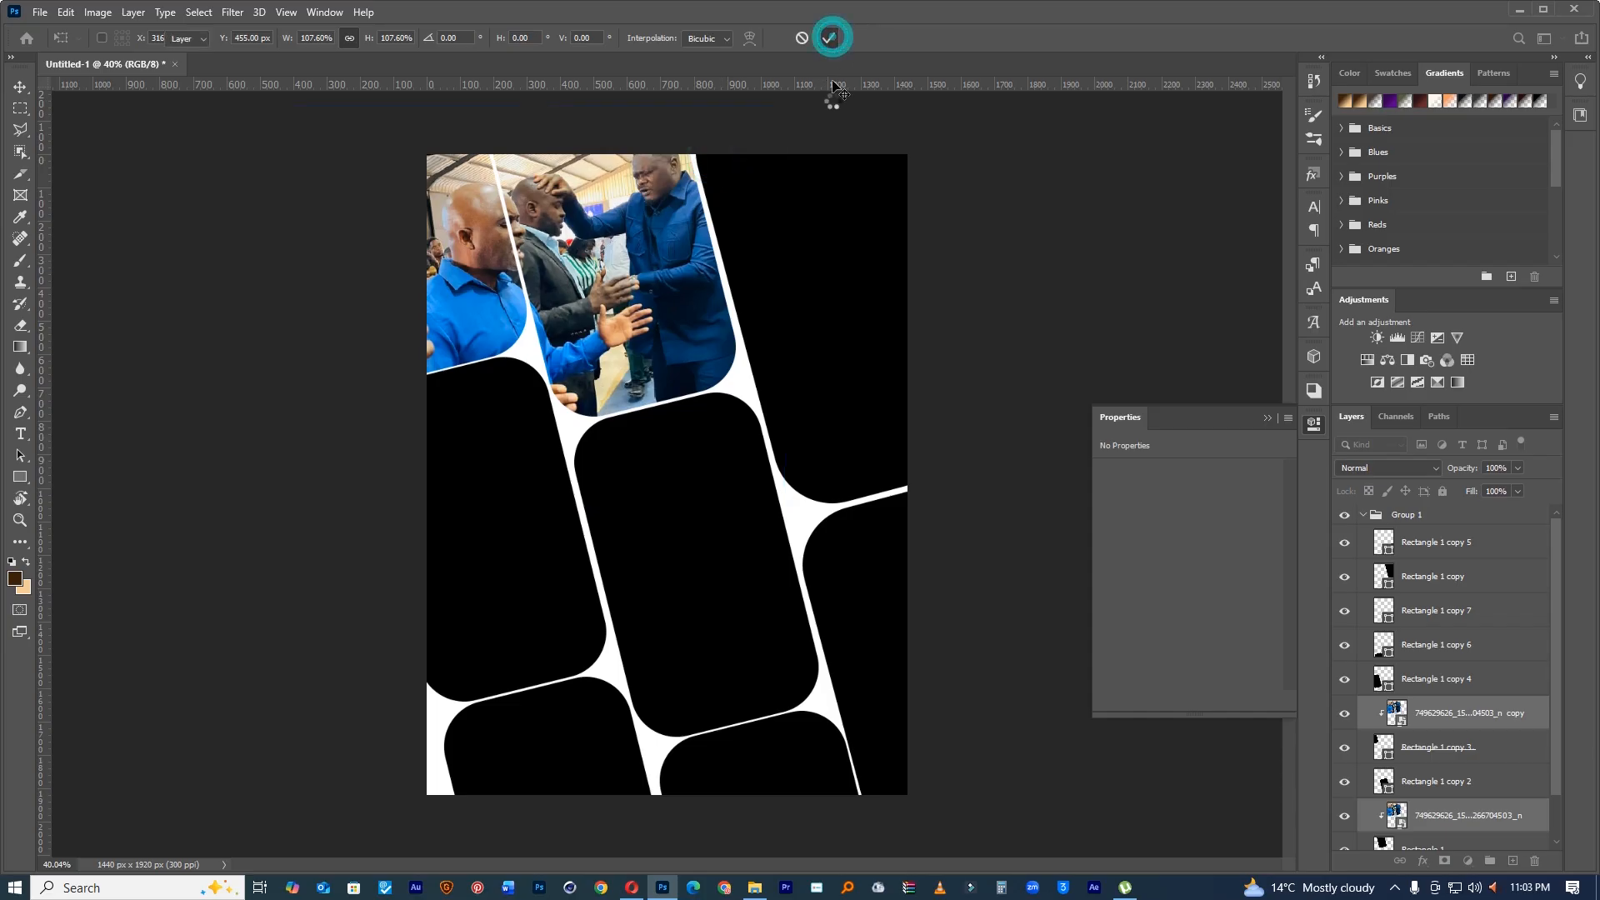
Step: Place the desktop photo whose file name starts with 750035856 directly above the middle-left rectangle's layer
left_click(518, 536)
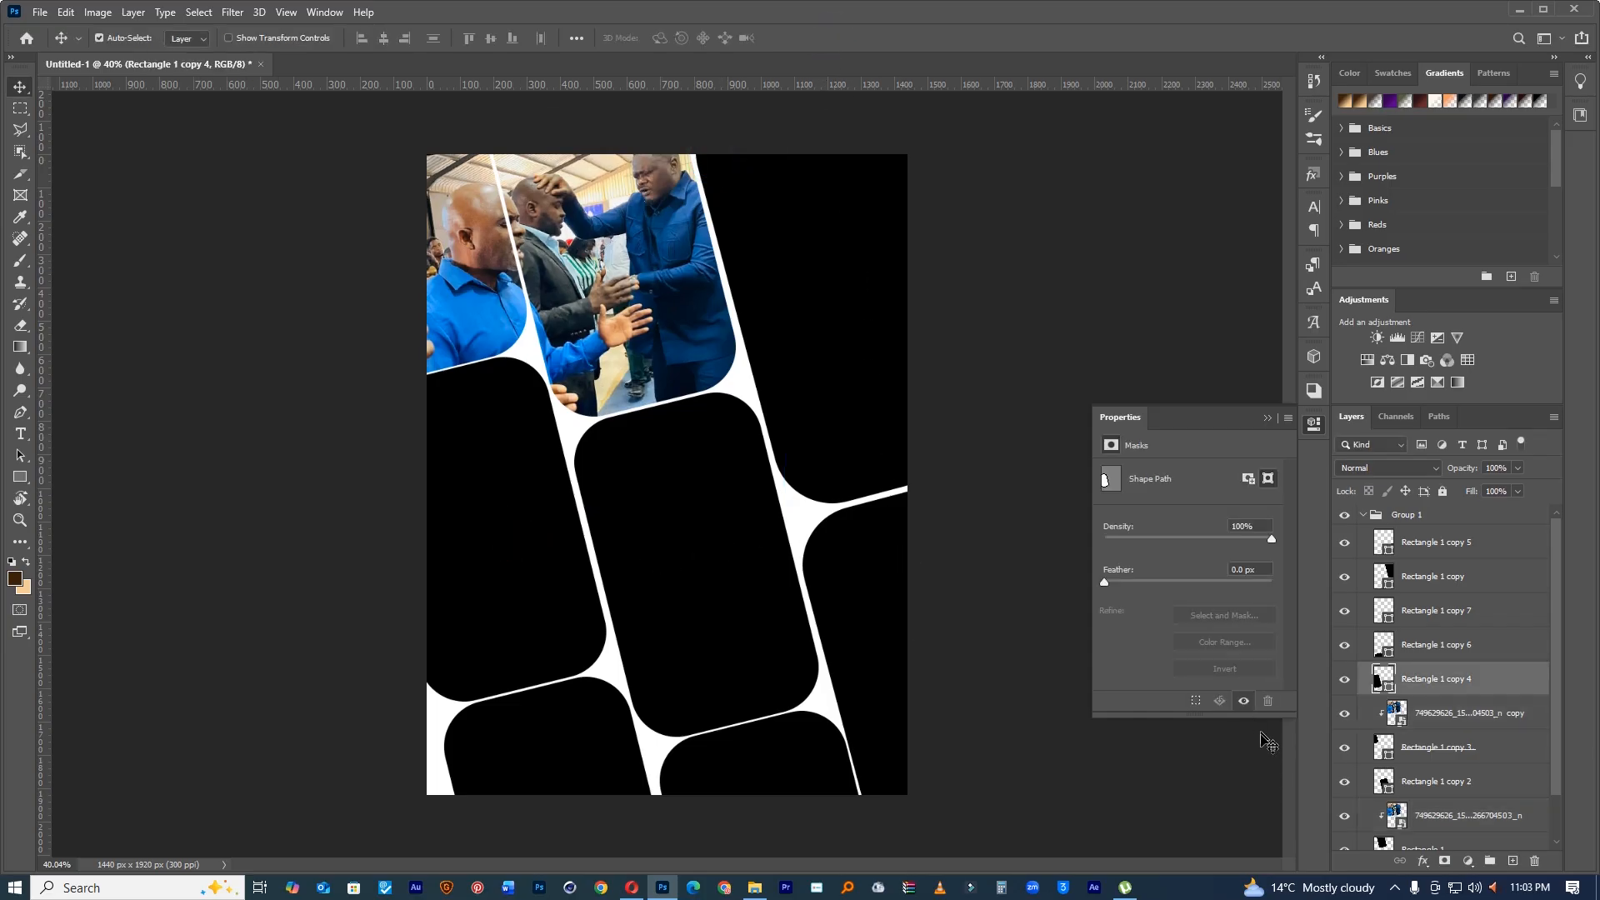
left_click(754, 887)
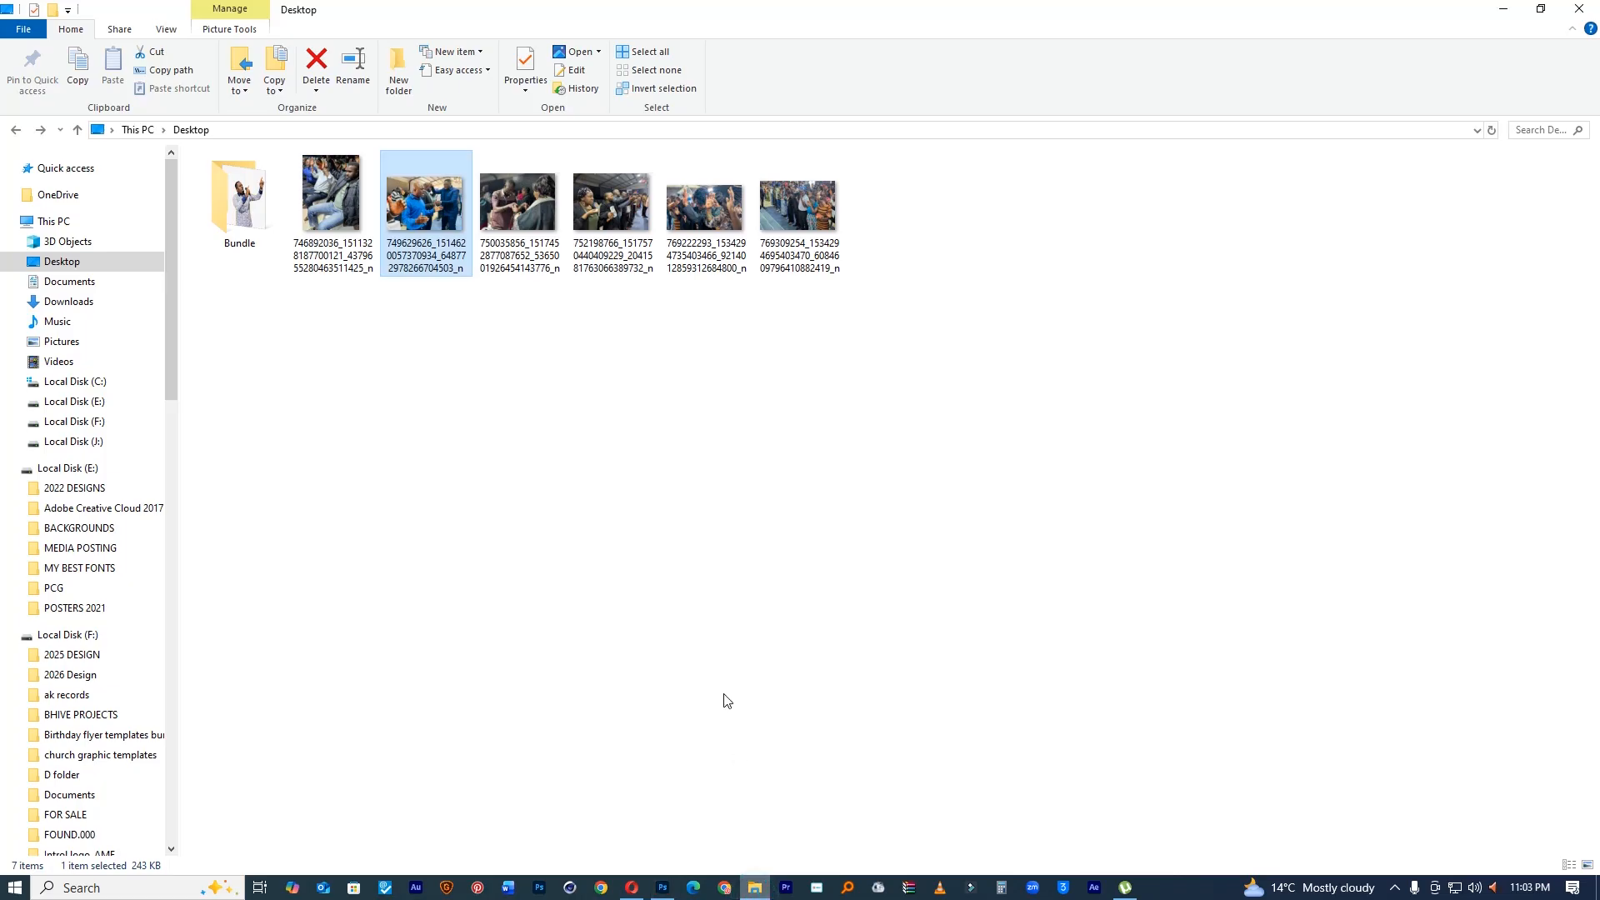
left_click(503, 255)
left_click_drag(513, 215, 533, 566)
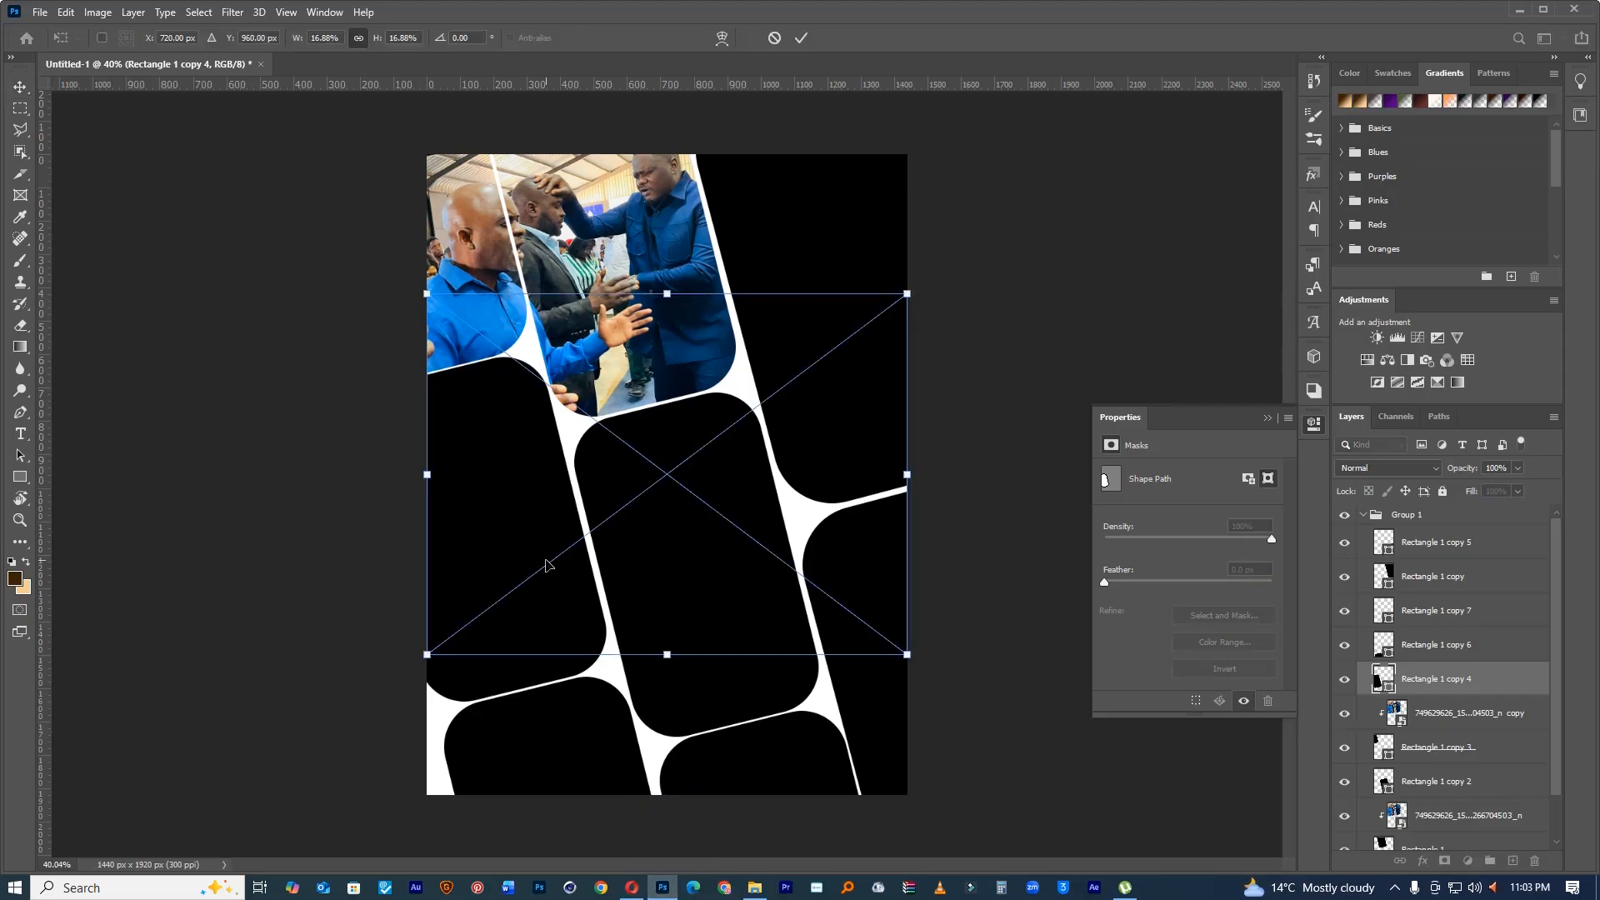
key("Return")
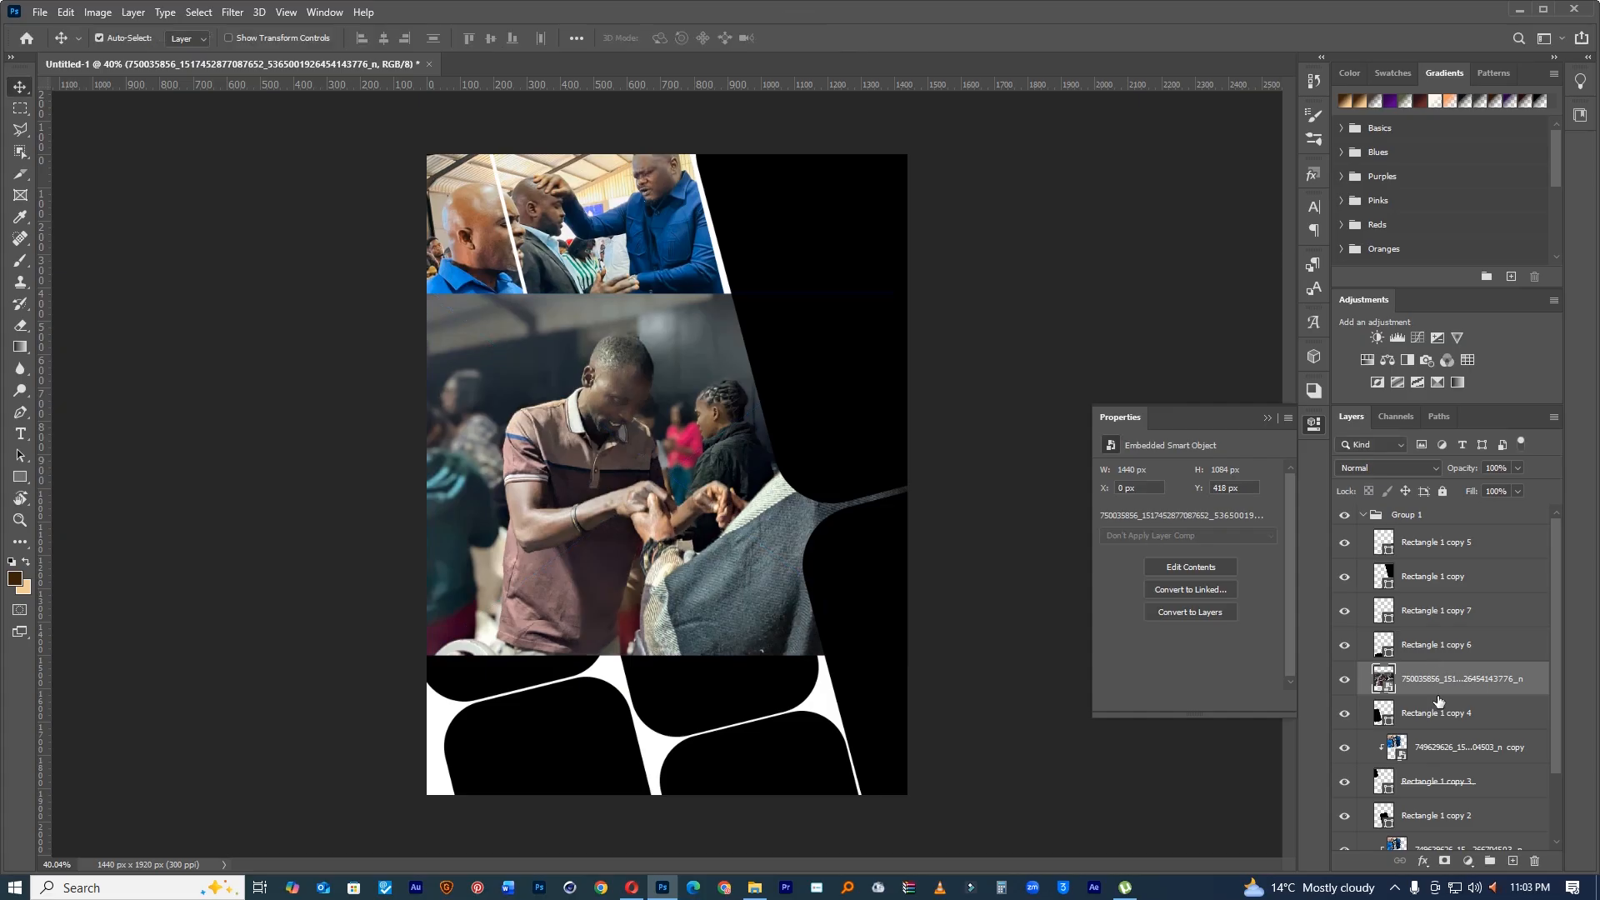
Step: Clip the photo to the middle-left rectangle, rotate it -10.93 degrees, scale it to 16.73% and frame the praying man inside
left_click(1441, 691, "alt")
key("ctrl+t")
left_click_drag(1018, 436, 993, 332)
left_click_drag(821, 471, 721, 510)
left_click_drag(916, 339, 919, 356)
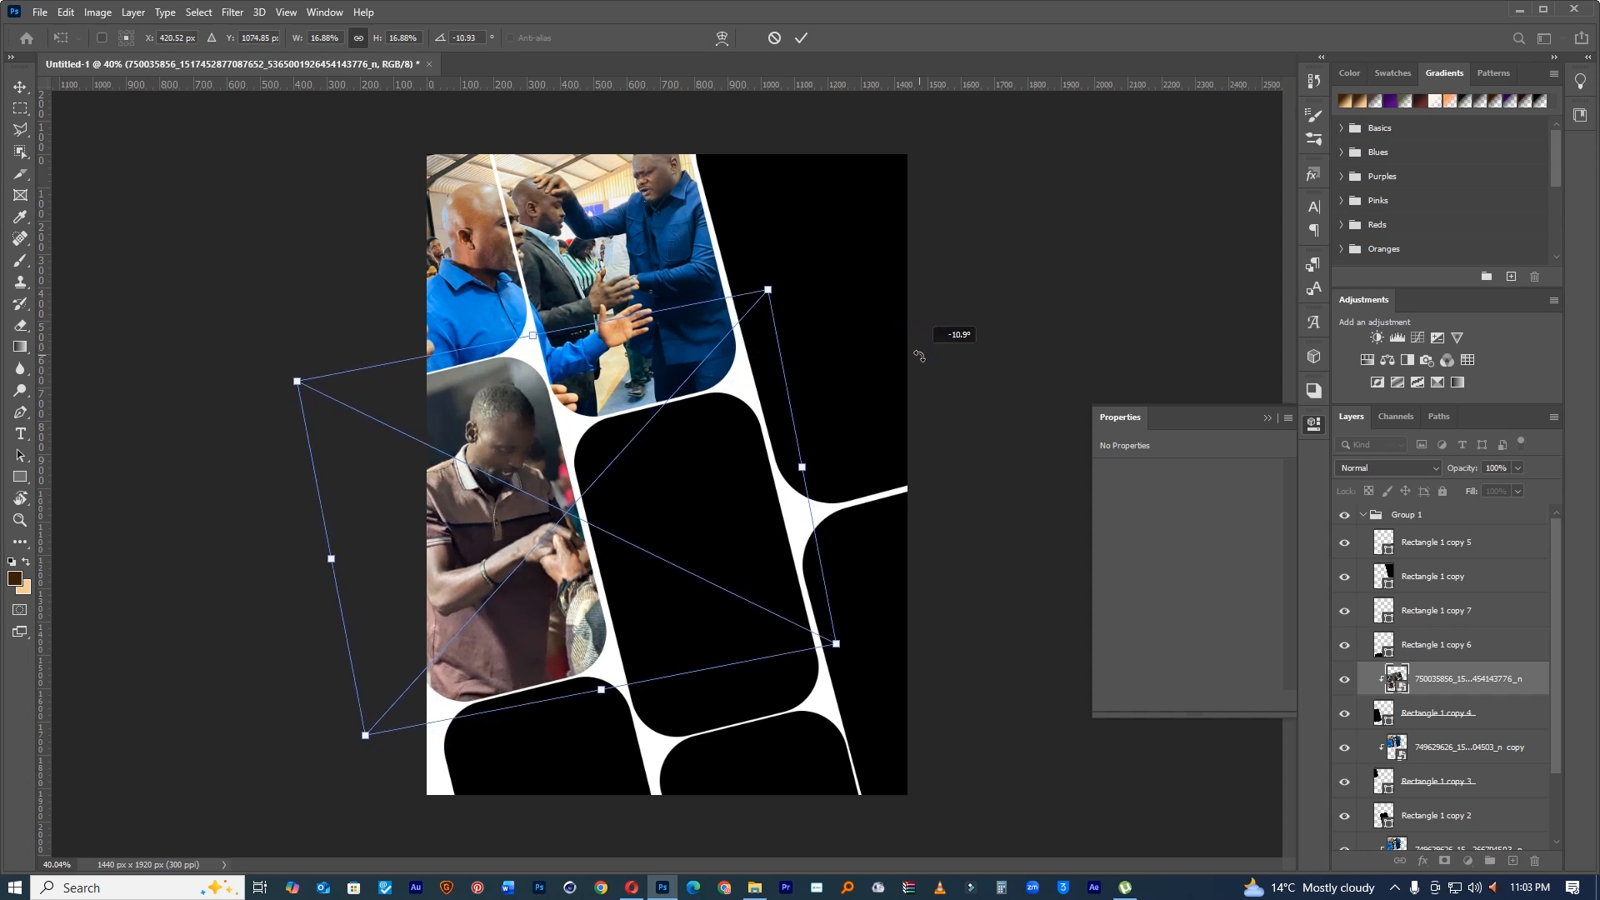
mouse_move(768, 289)
left_mouse_down()
mouse_move(803, 269)
mouse_move(746, 310)
mouse_move(777, 305)
left_mouse_up()
left_click_drag(709, 369, 701, 372)
left_click(803, 38)
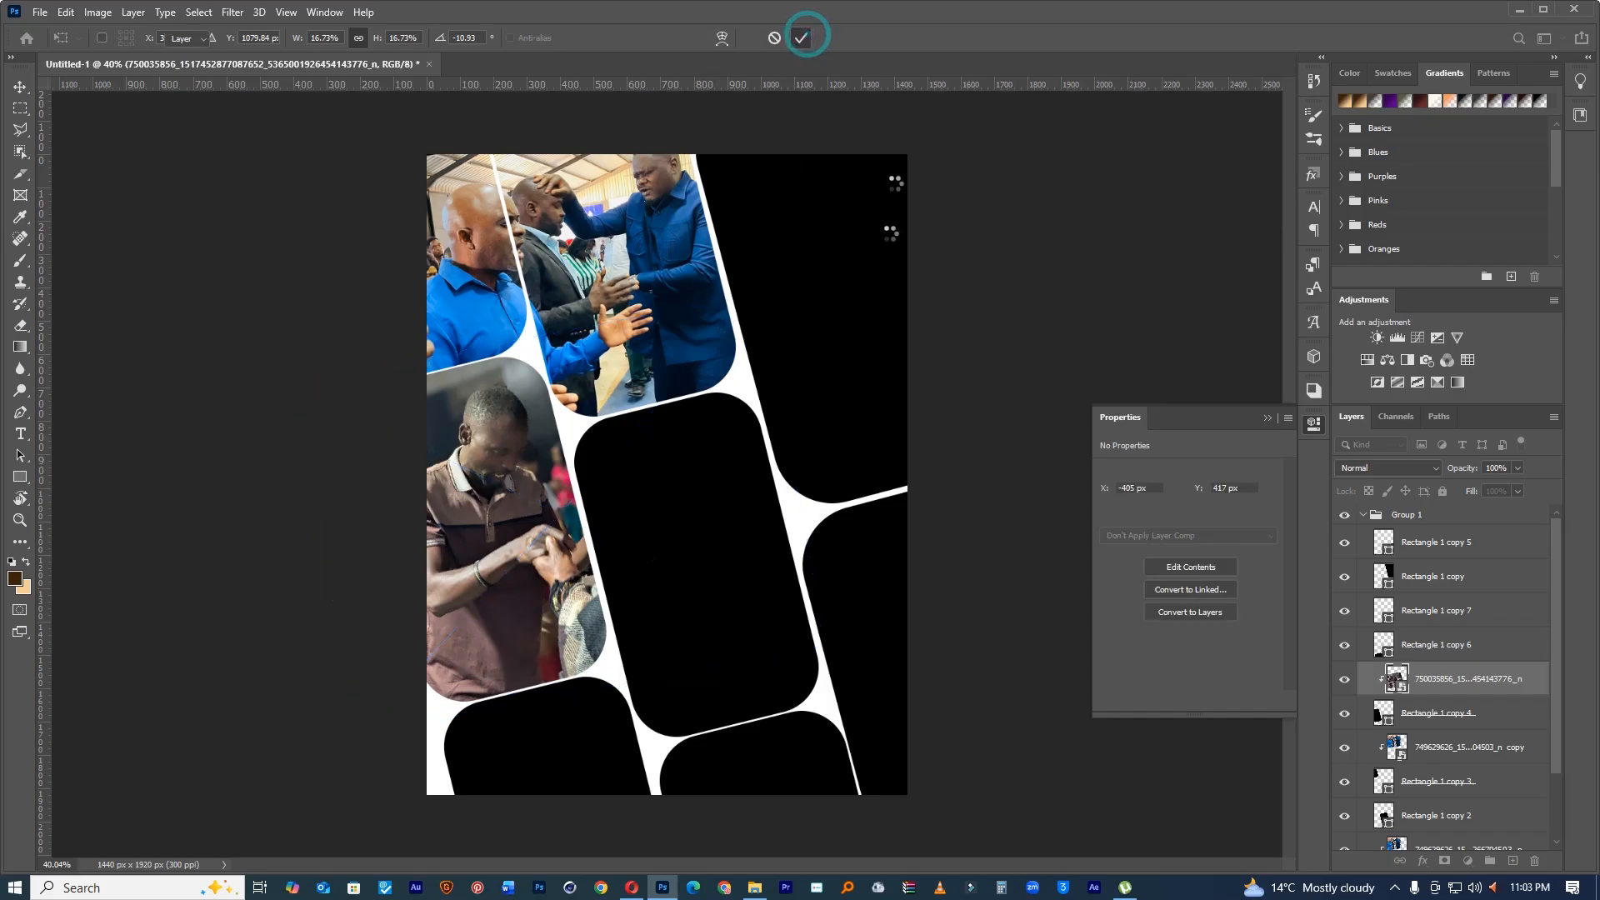
Step: Try a duplicate of the praying man's photo clipped to the central rectangle, and delete the copy
left_click(761, 668)
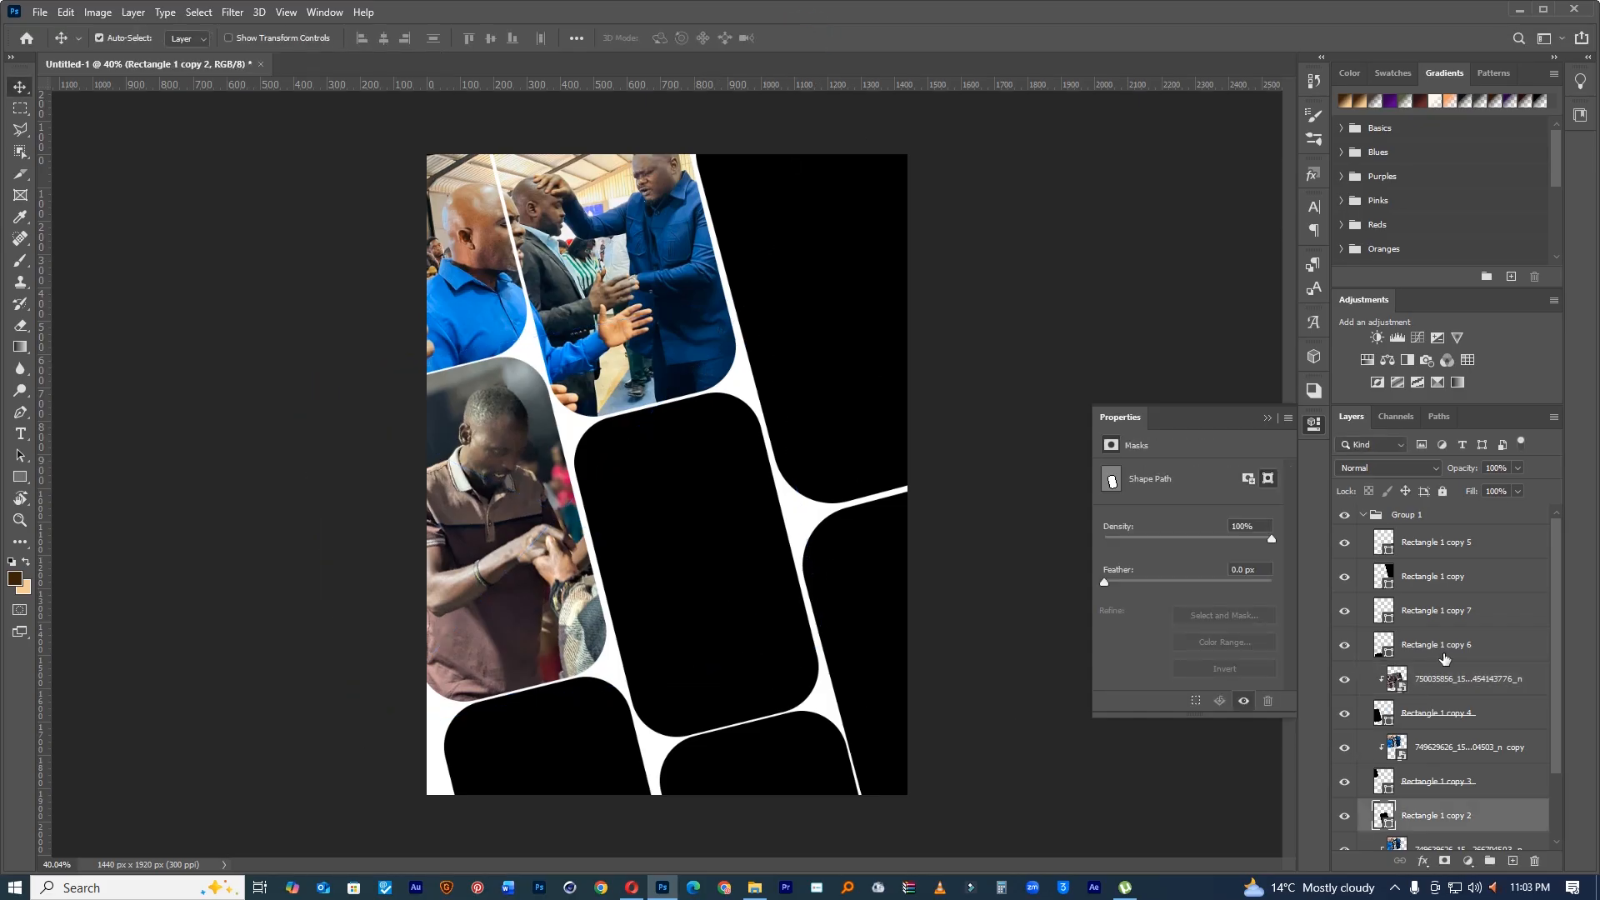
left_click_drag(1443, 677, 1464, 826)
scroll(1464, 825, "down", 1)
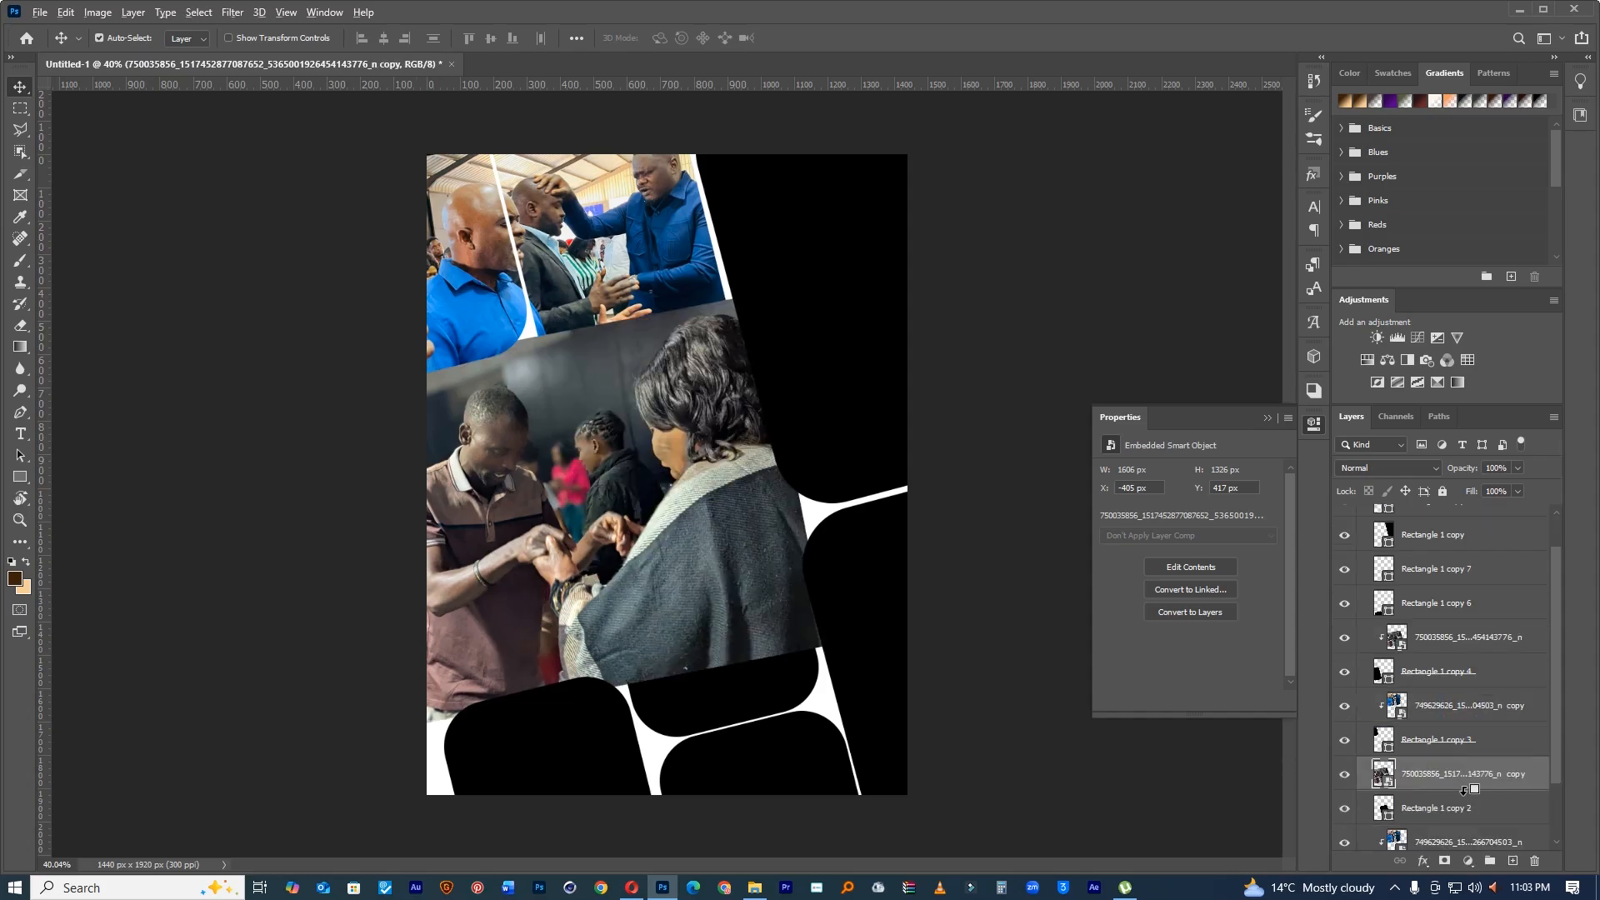
left_click(1467, 787, "alt")
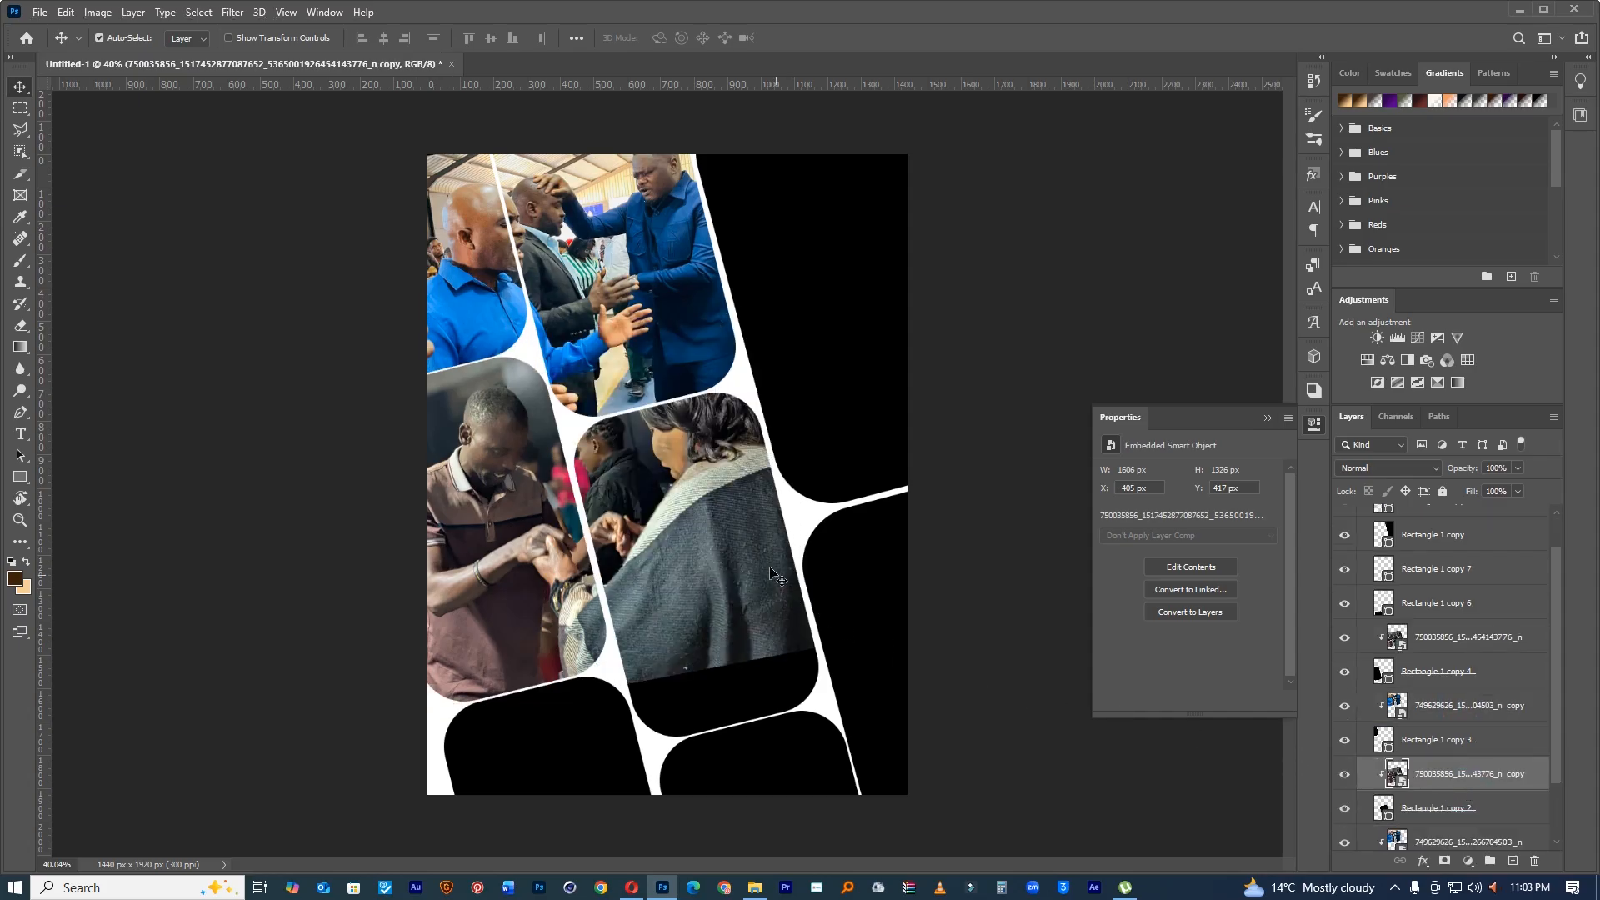
left_click(758, 705)
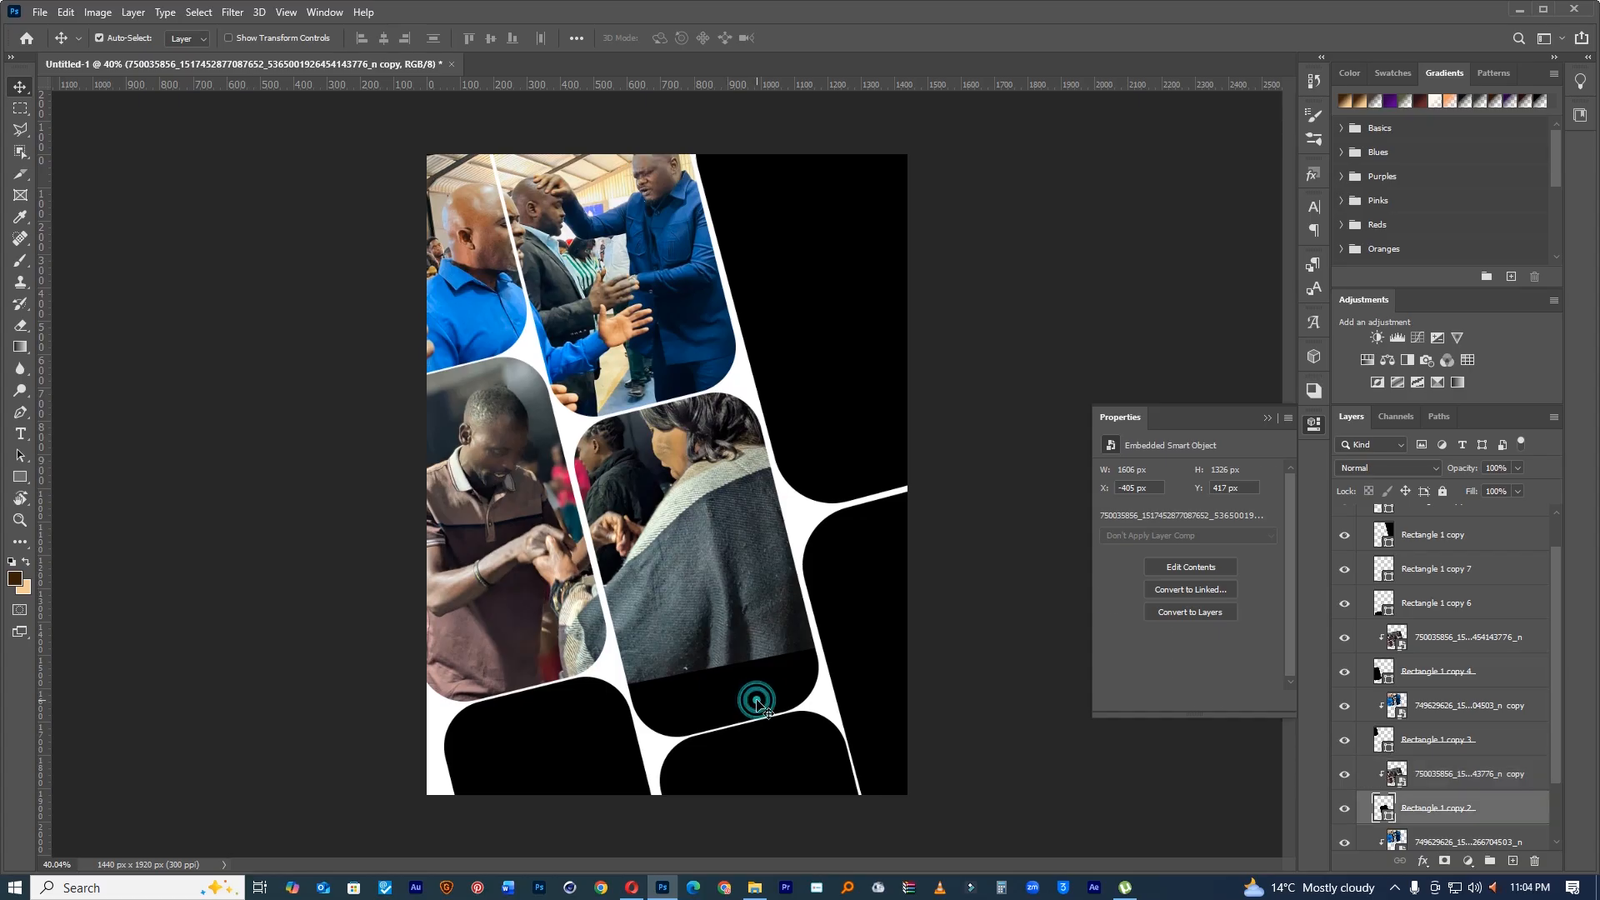
left_click(726, 588)
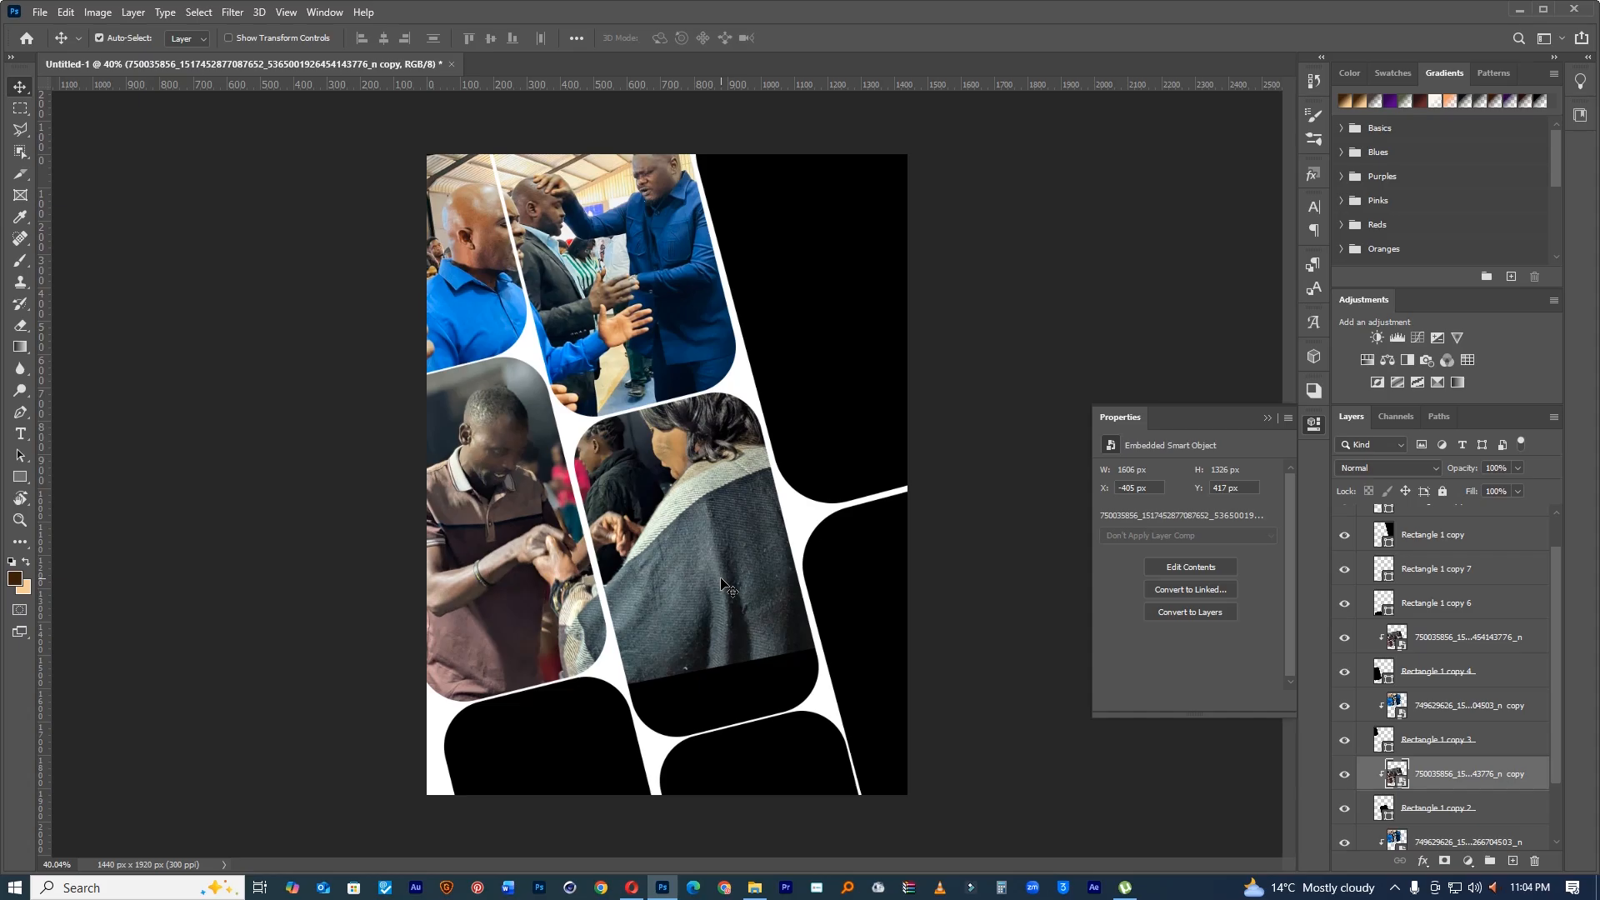
left_click(1406, 782, "alt")
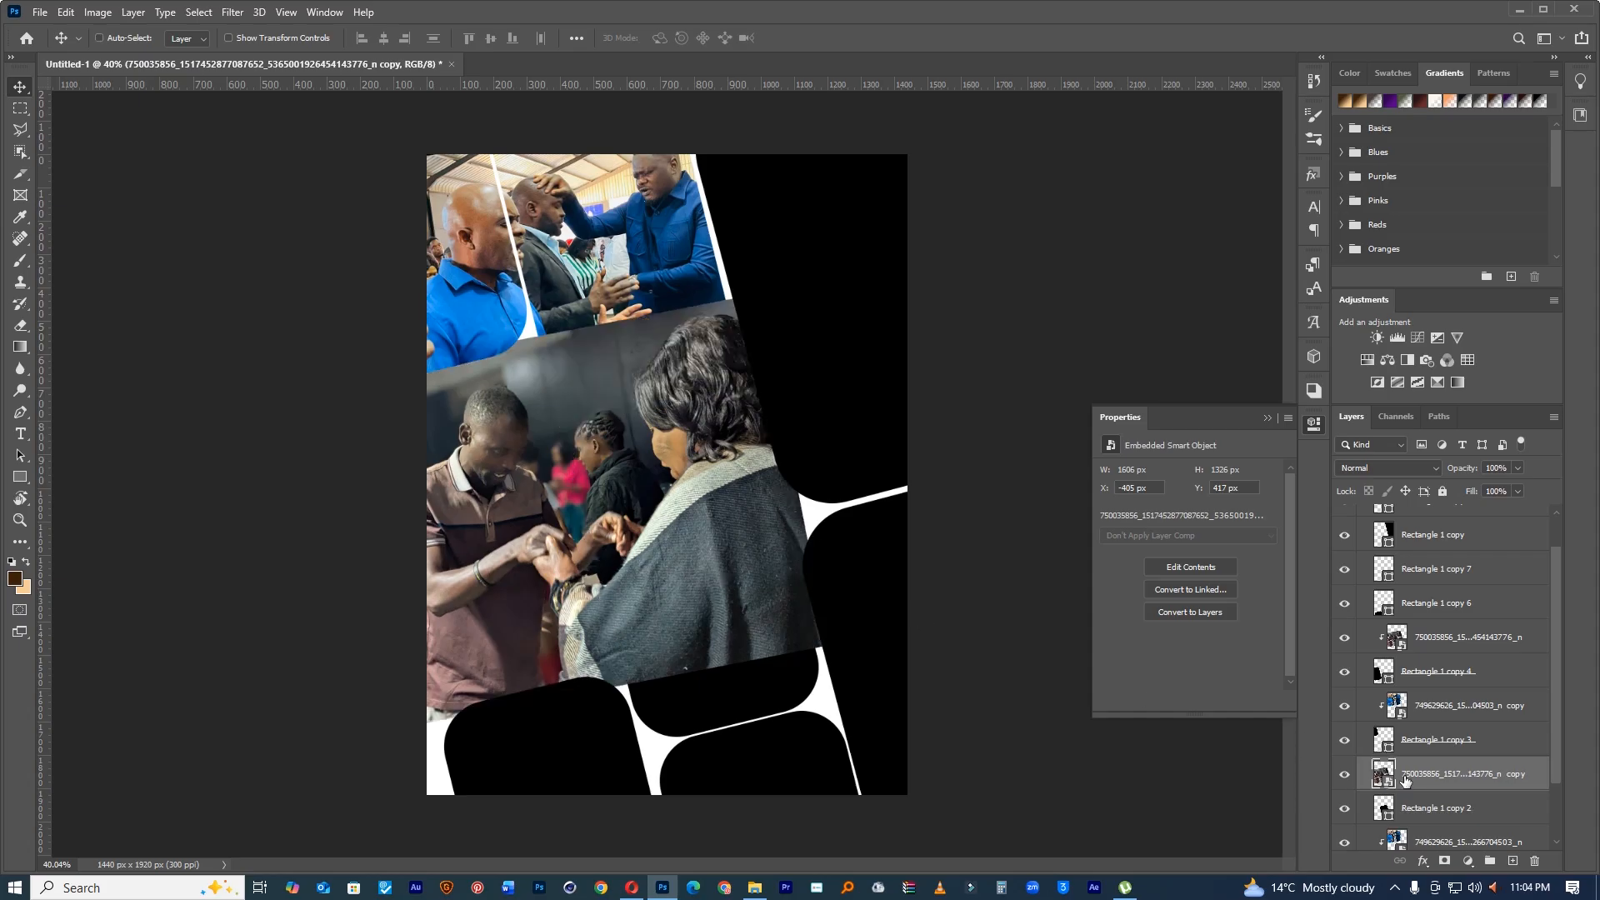
key("Delete")
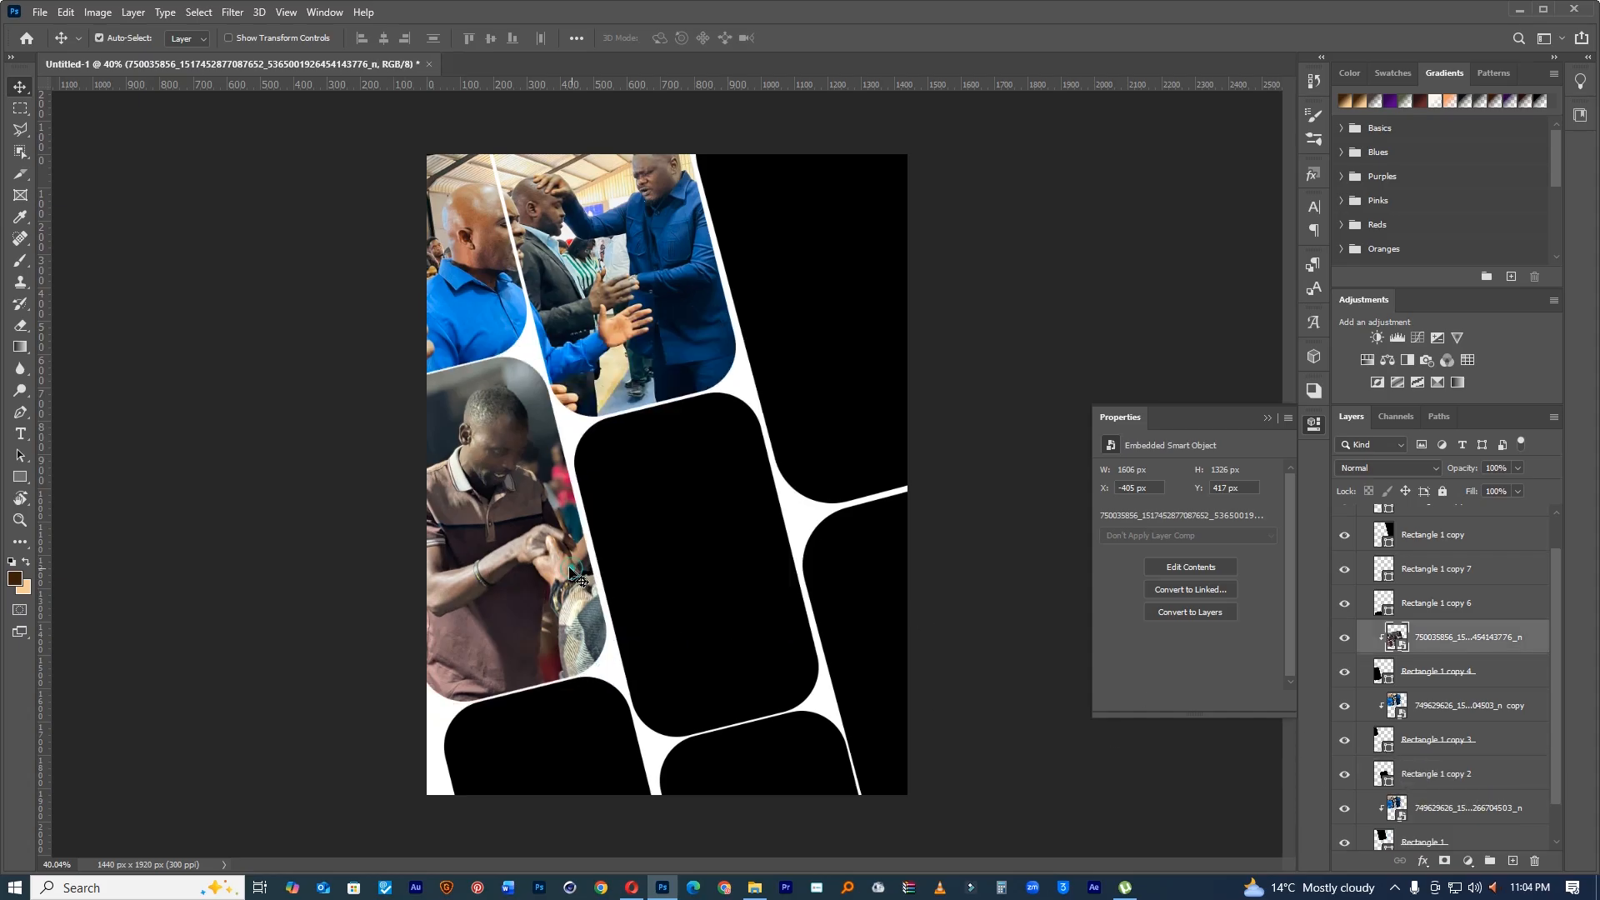
Step: Scale the photo in the middle-left rectangle to 15.79% and shift it left so the woman behind also shows
key("ctrl+t")
left_click_drag(746, 321, 677, 383)
left_click_drag(649, 490, 584, 504)
left_click_drag(608, 390, 676, 288)
left_click_drag(572, 369, 607, 365)
left_click(800, 37)
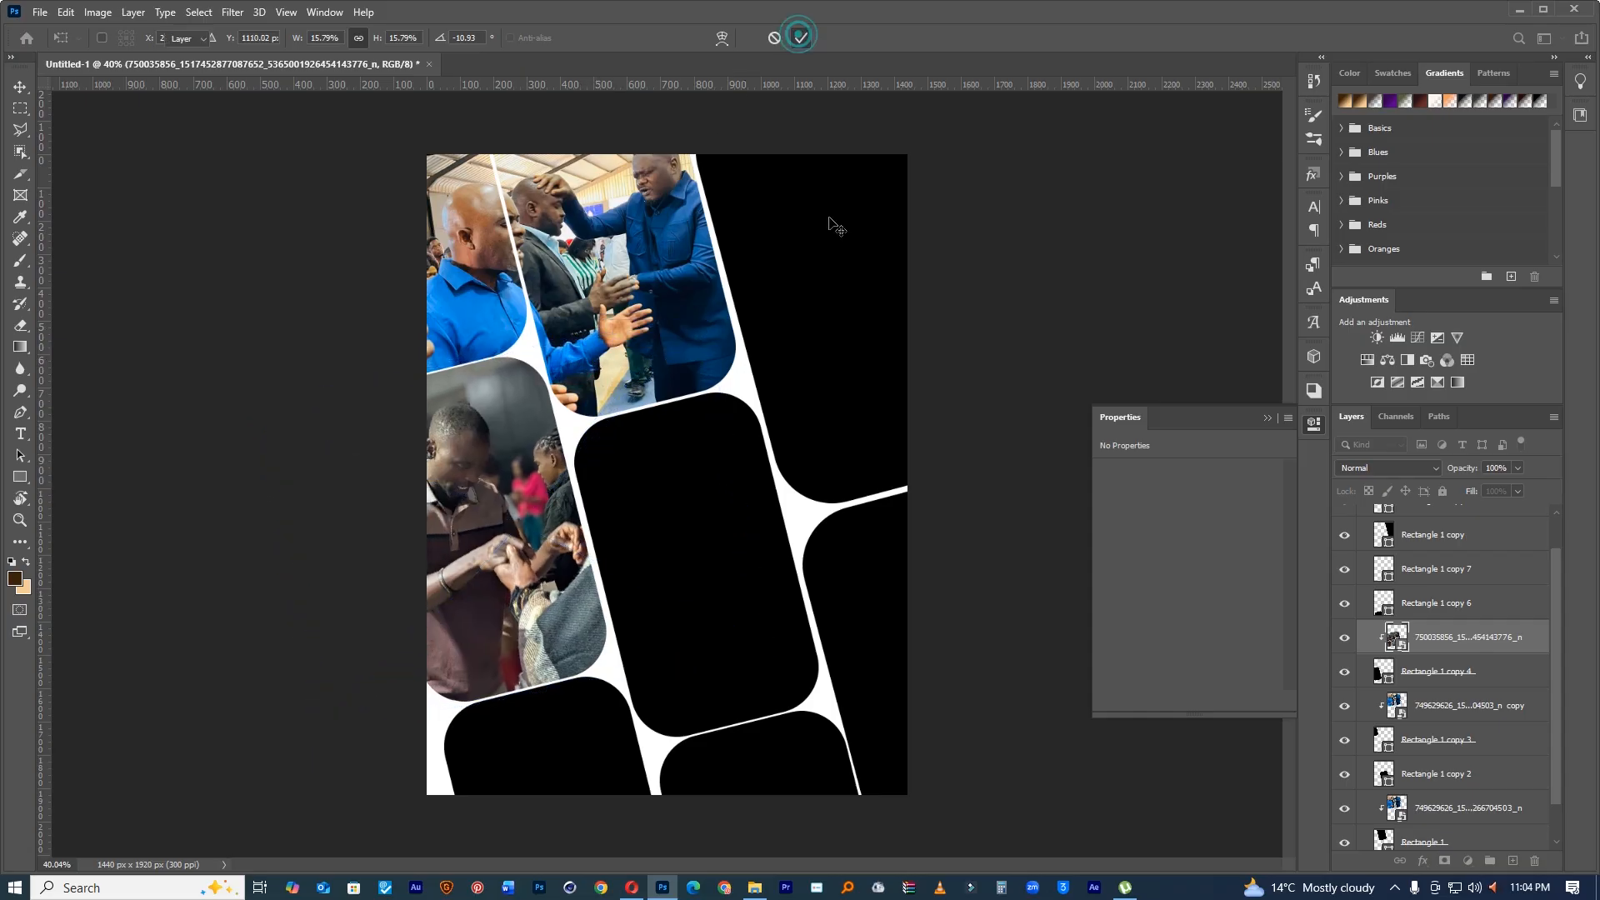
Step: Place the desktop photo whose file name starts with 752198766 directly above the central rectangle's layer
left_click(829, 328)
left_click(714, 571)
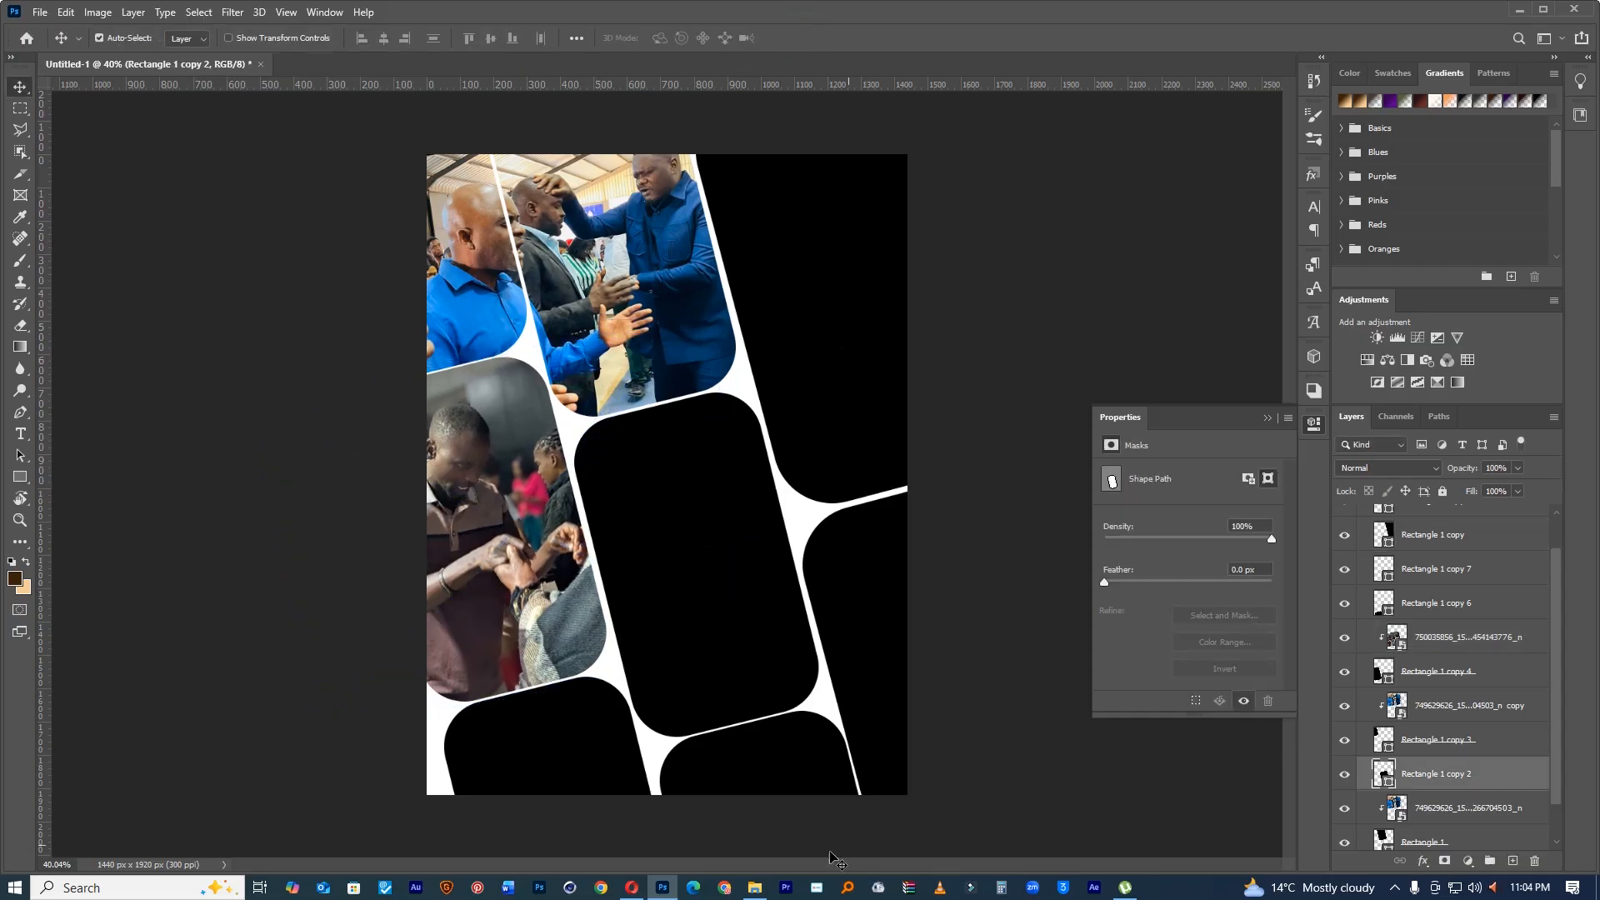
left_click(754, 887)
left_click(625, 246)
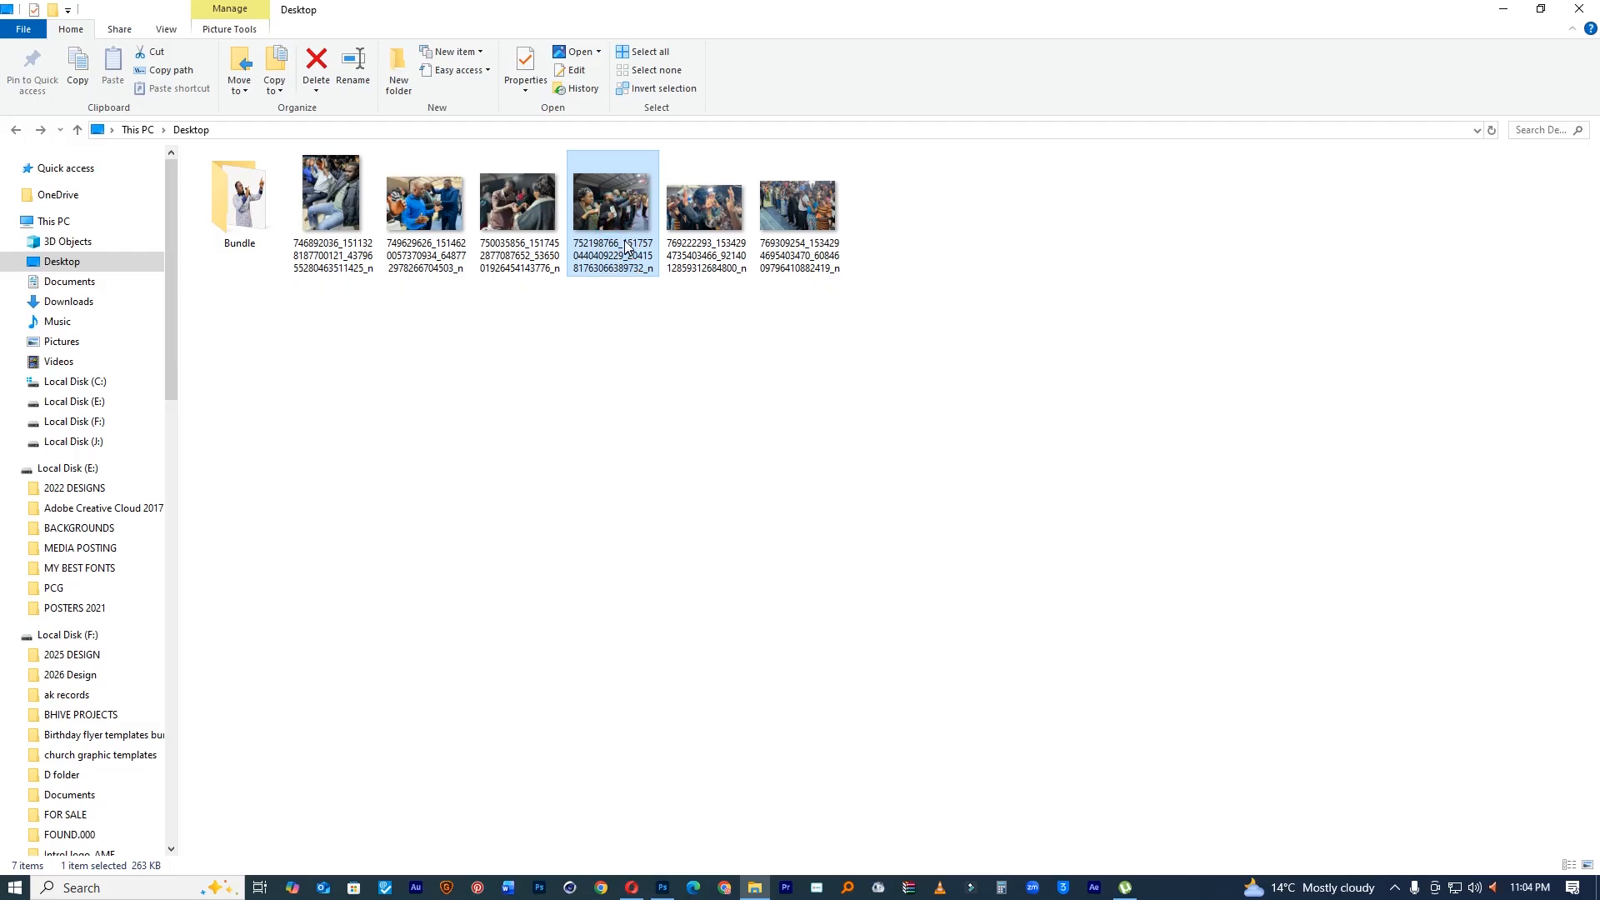
left_click_drag(613, 208, 716, 775)
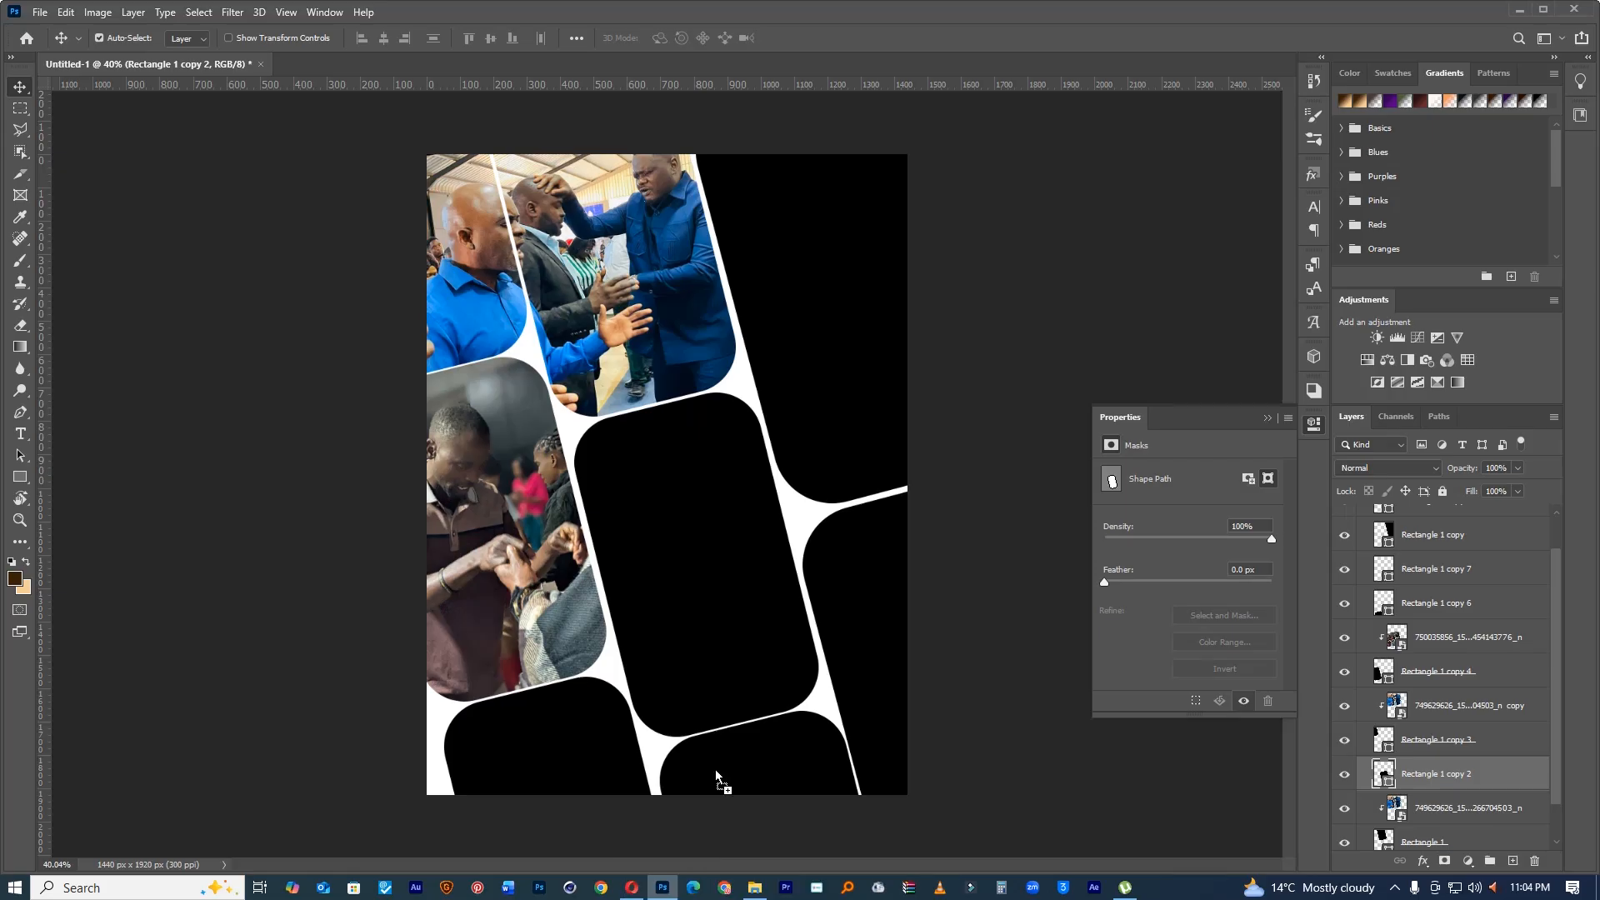
Step: Move the new photo to X 1060.41 px, Y 1242.59 px, rotate it -0.25 degrees and clip it to the central rectangle
left_click_drag(996, 482, 992, 416)
left_click_drag(765, 439, 862, 550)
left_click_drag(1018, 324, 1046, 379)
left_click_drag(851, 475, 867, 457)
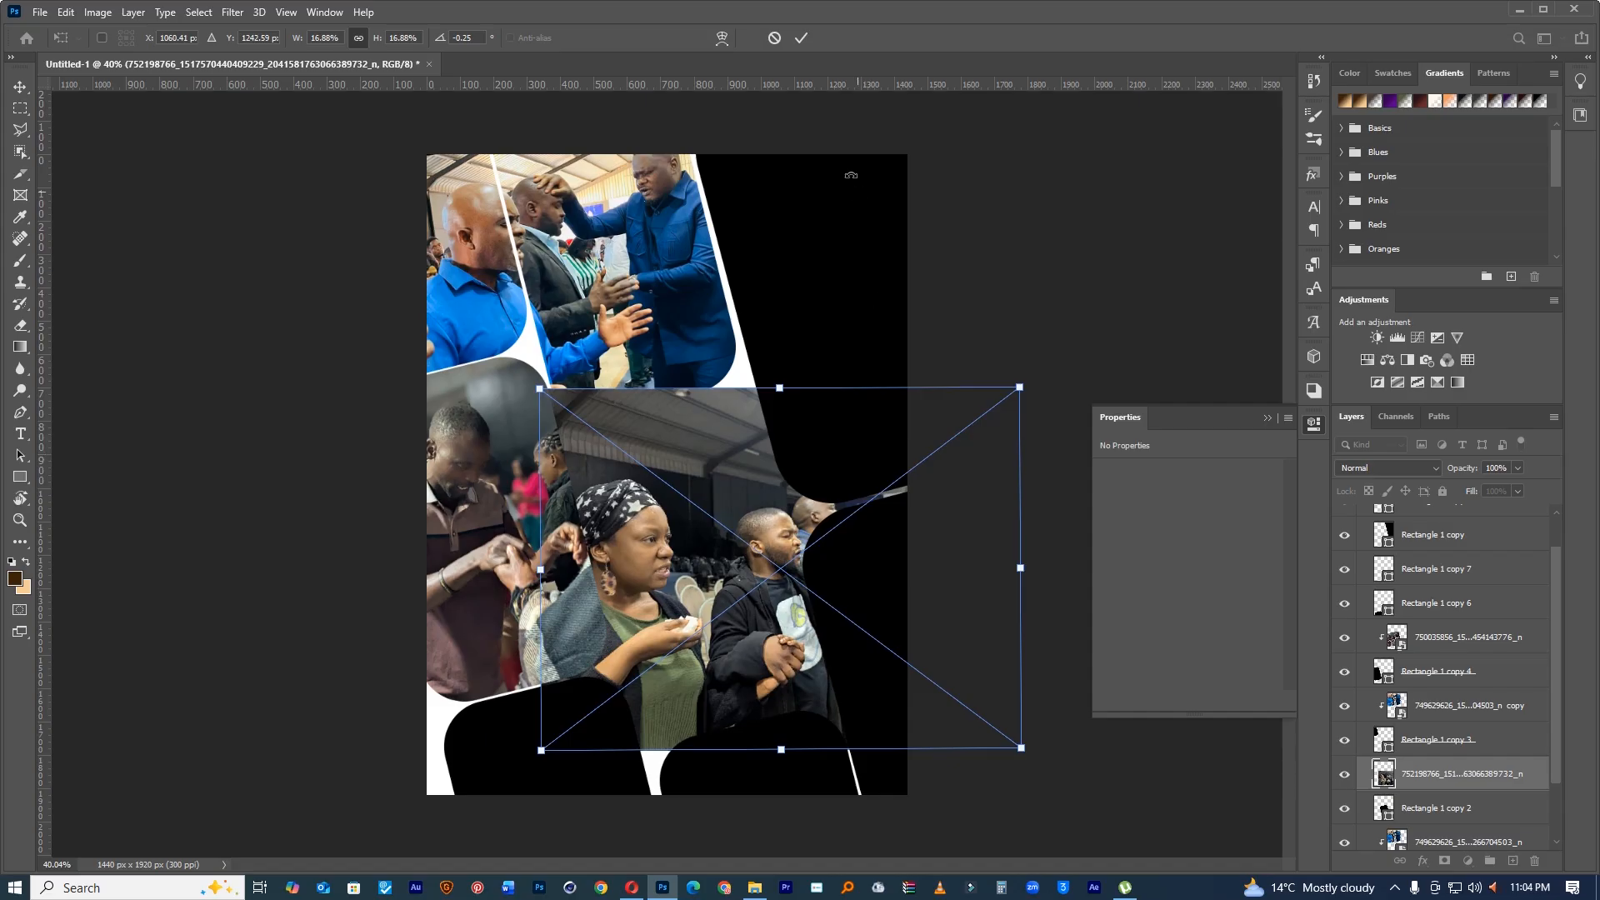
left_click(802, 39)
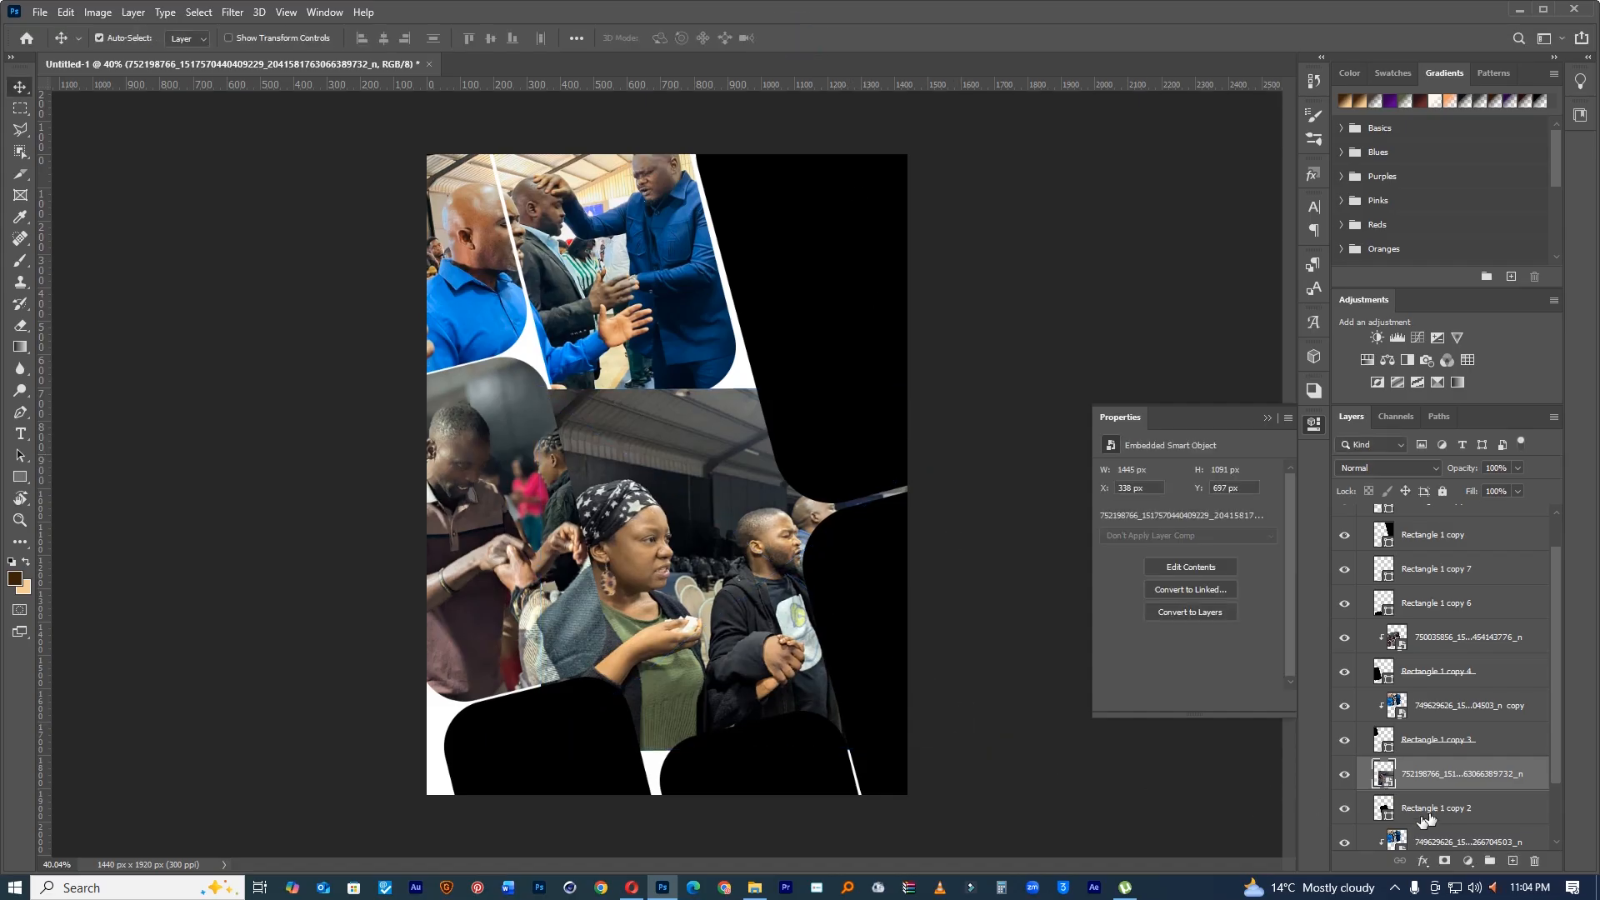
left_click(1443, 788, "alt")
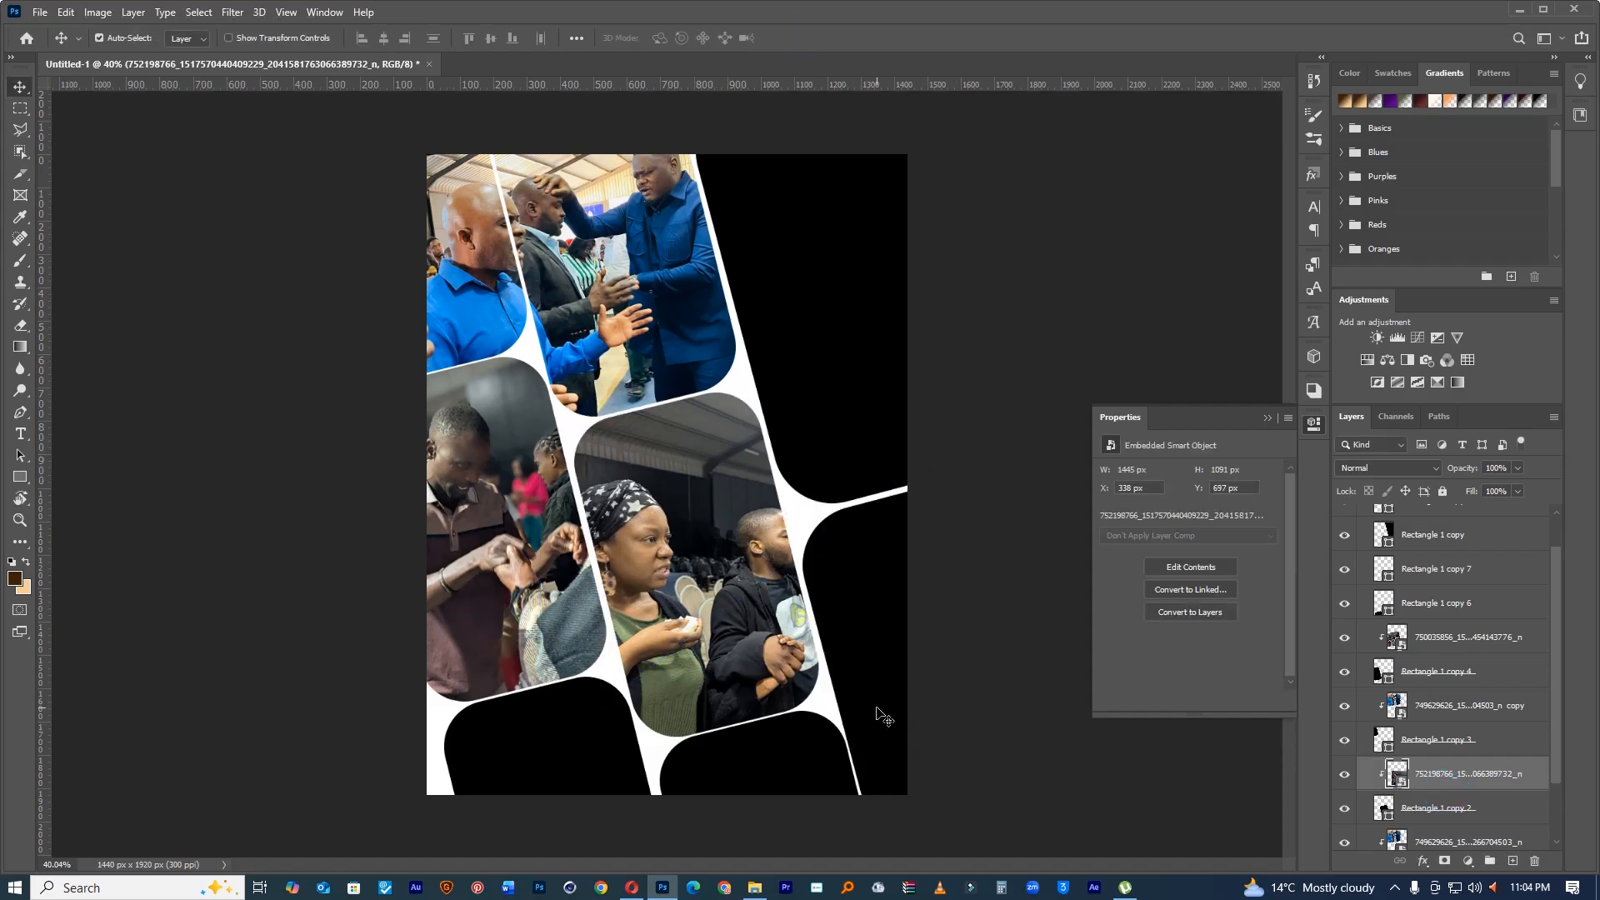
Step: Duplicate the central photo above the lower-right rectangle's layer, Rectangle 1 copy 5, and clip the copy to it in the same position
left_click(882, 715)
left_click_drag(1432, 802, 1399, 558)
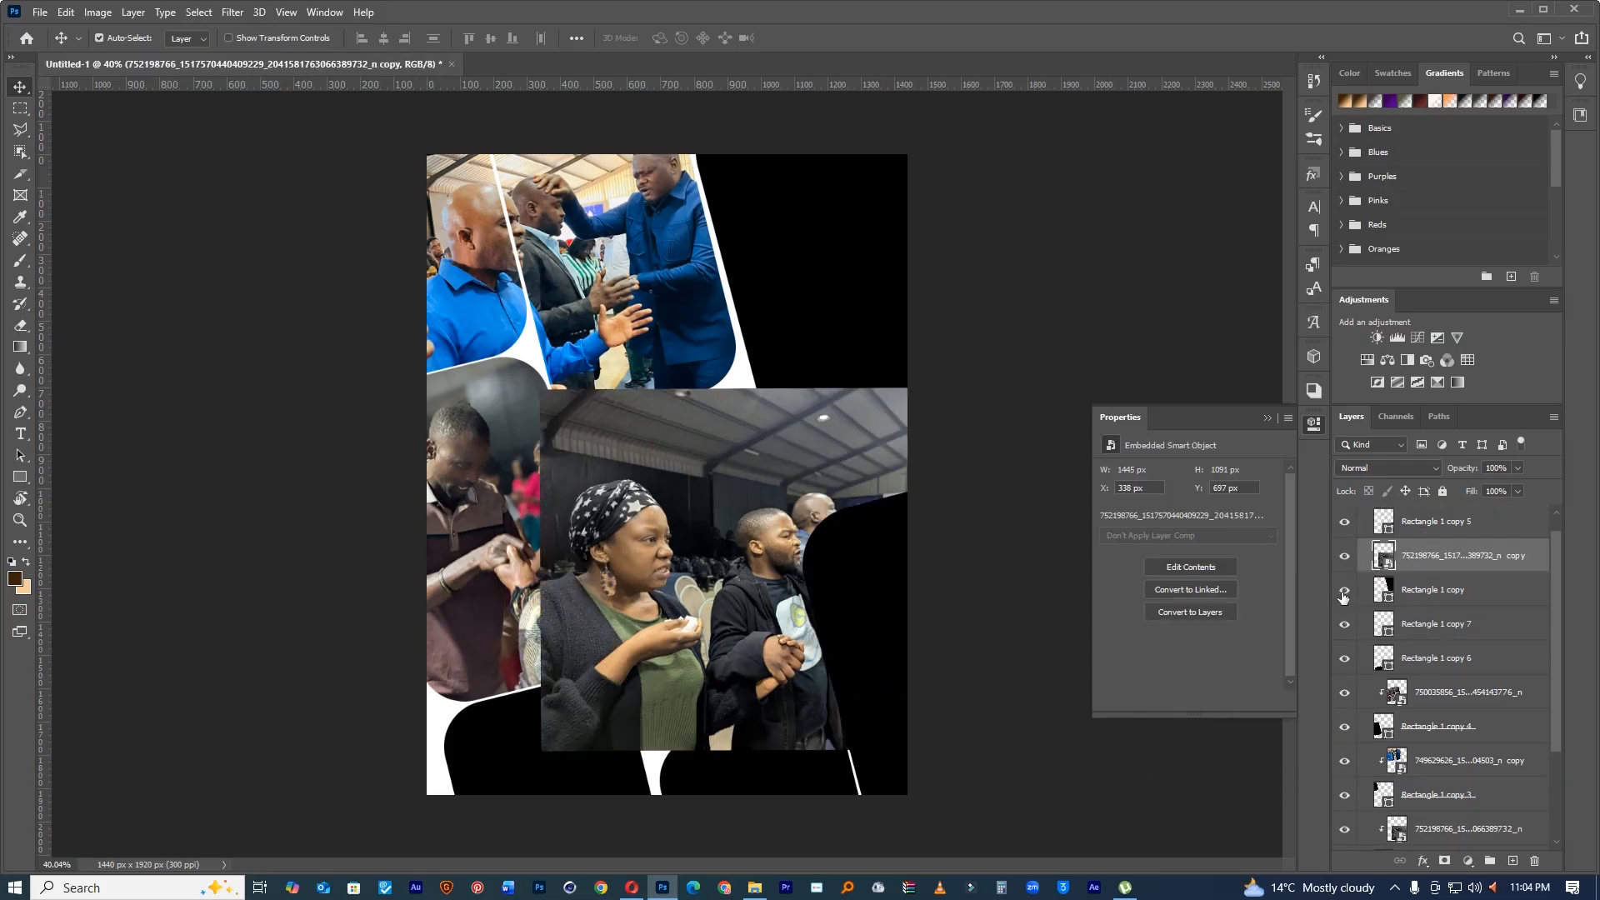
left_click(1343, 592)
left_click(1344, 591)
left_click(1342, 528)
left_click(1341, 528)
left_click(1411, 545)
scroll(1425, 557, "up", 1)
left_click_drag(1430, 569, 1430, 540)
left_click(1429, 560, "alt")
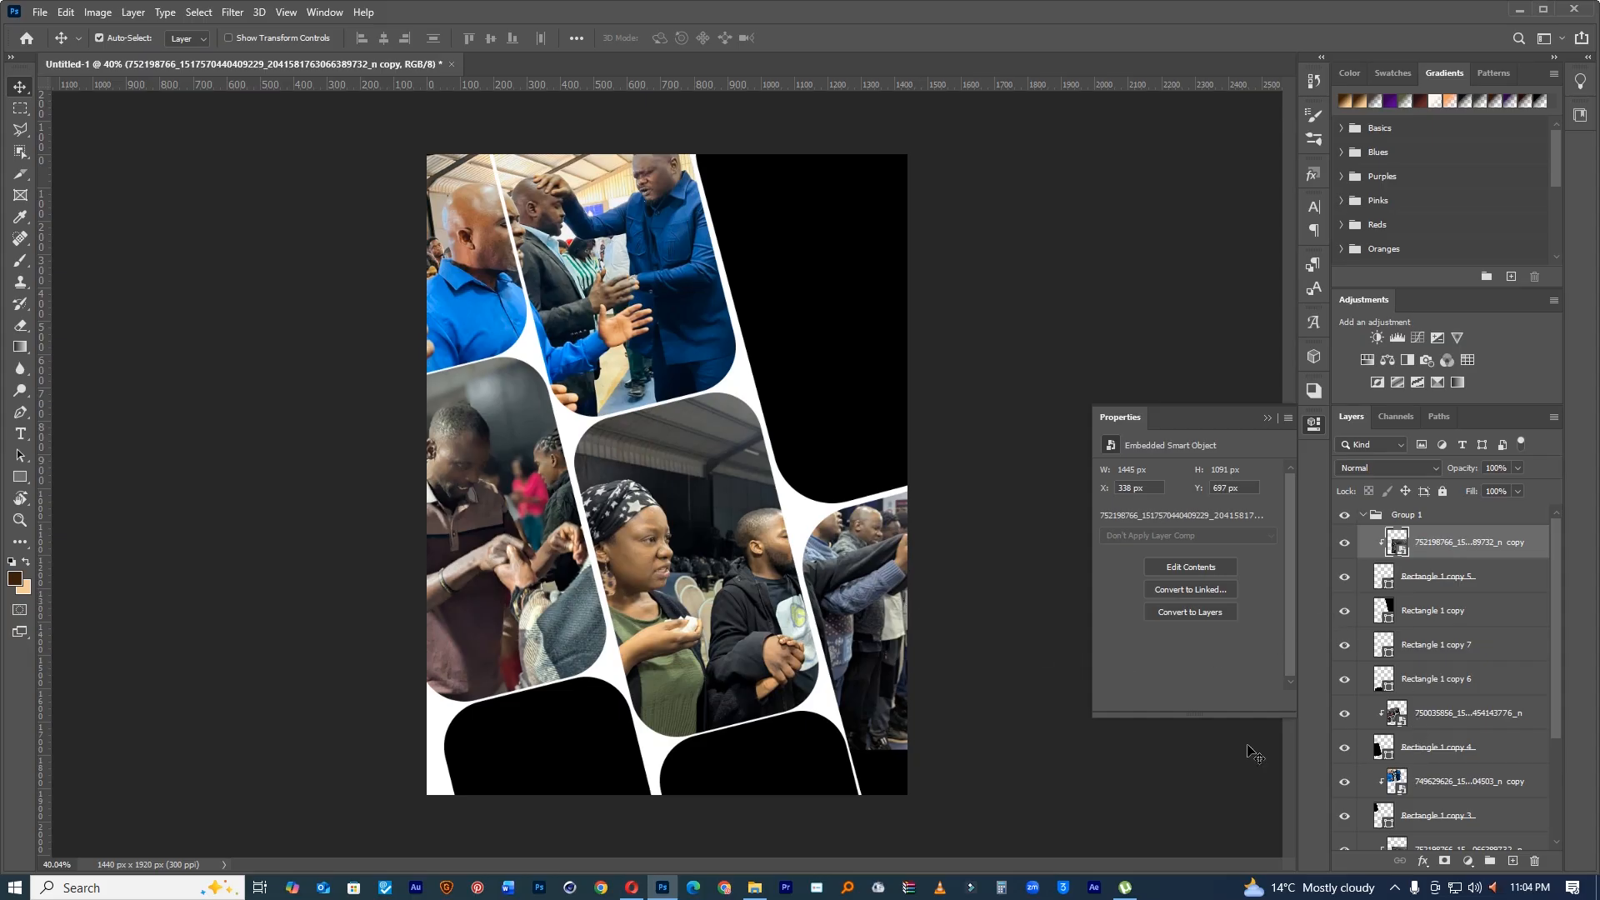
Step: Scale the central photo and its lower-right copy together to 127.93% and frame the man in black inside the central rectangle
left_click(695, 554)
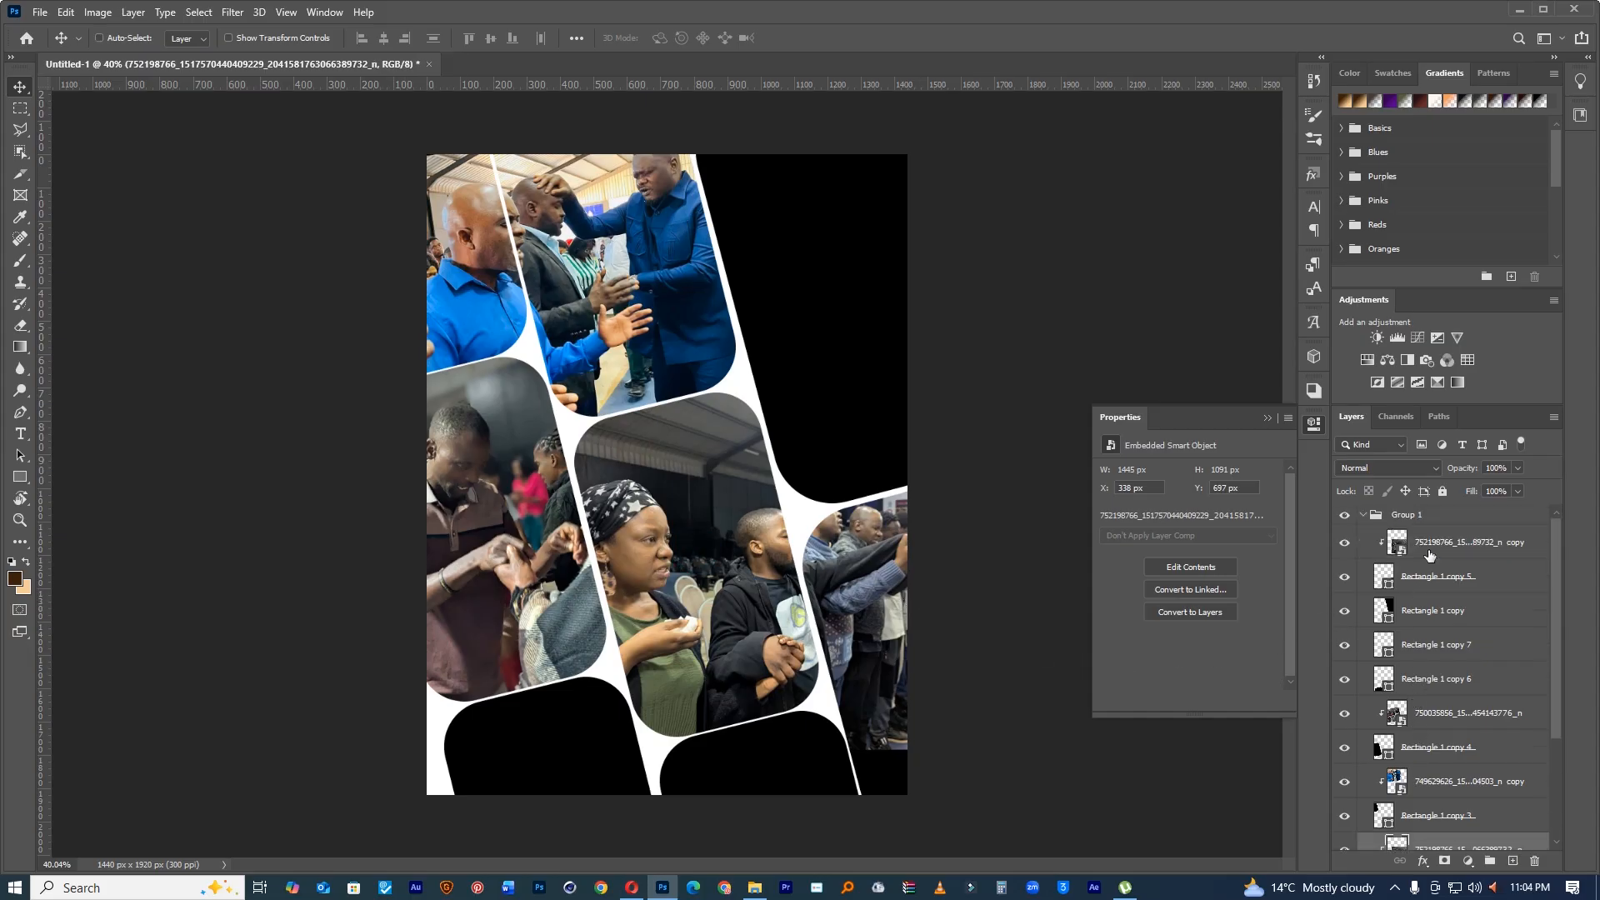
left_click(1430, 554)
key("ctrl+t")
left_click_drag(1018, 384, 1072, 348)
left_click_drag(898, 494, 804, 512)
left_click_drag(982, 366, 996, 357)
left_click_drag(940, 447, 915, 437)
left_click(832, 37)
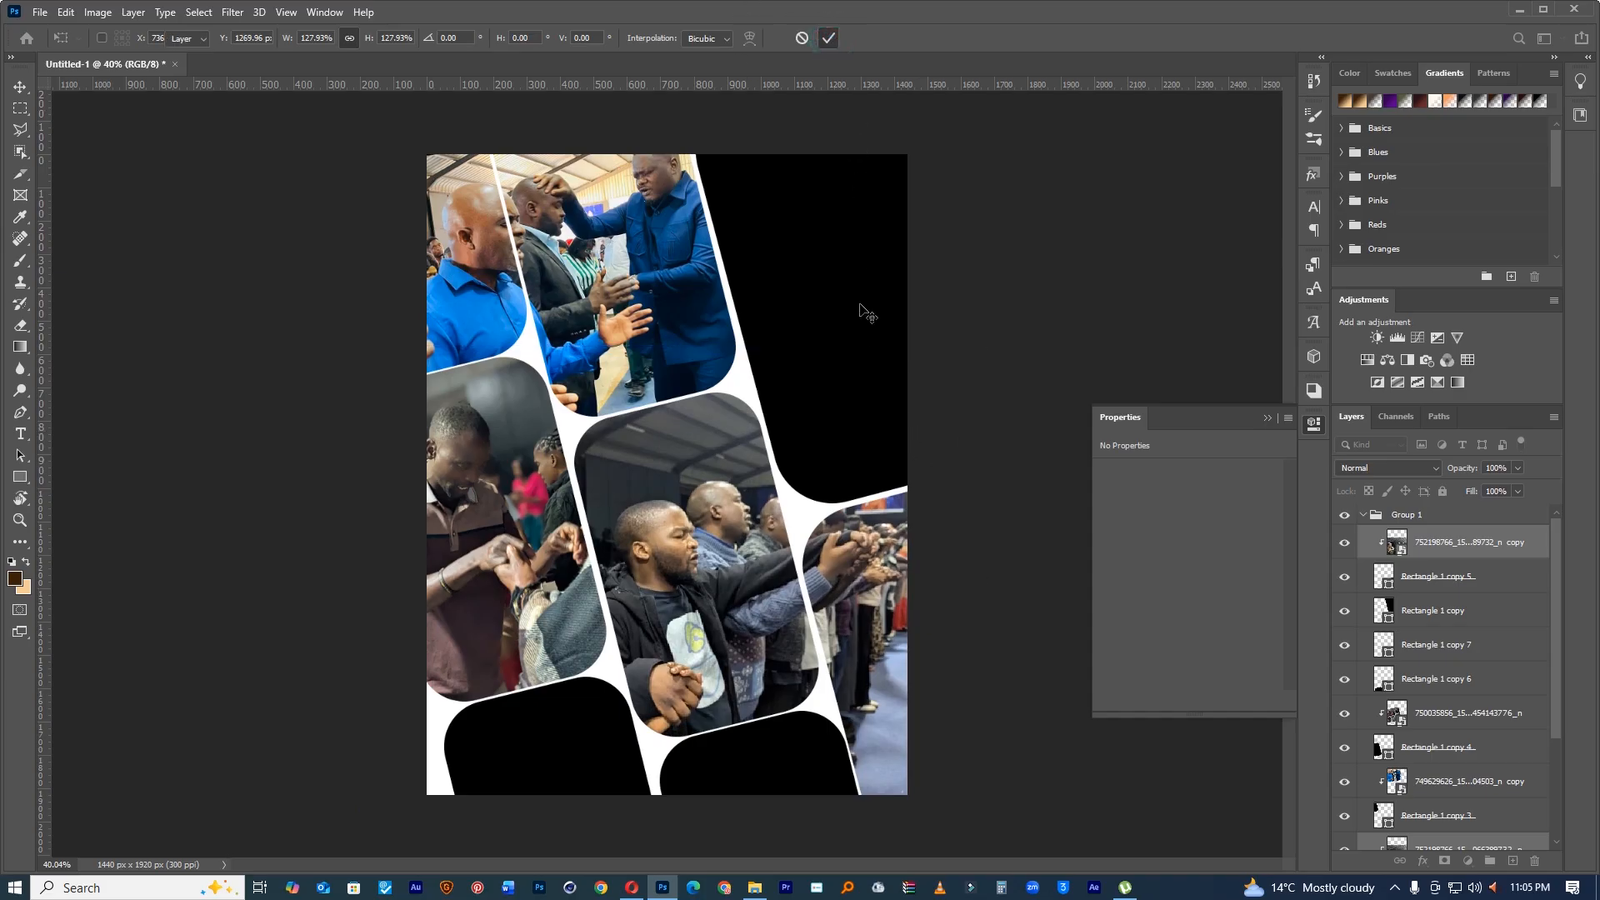
Step: Place the desktop photo whose file name starts with 769222293 above the upper-right rectangle's layer and clip it to that rectangle
left_click(827, 318)
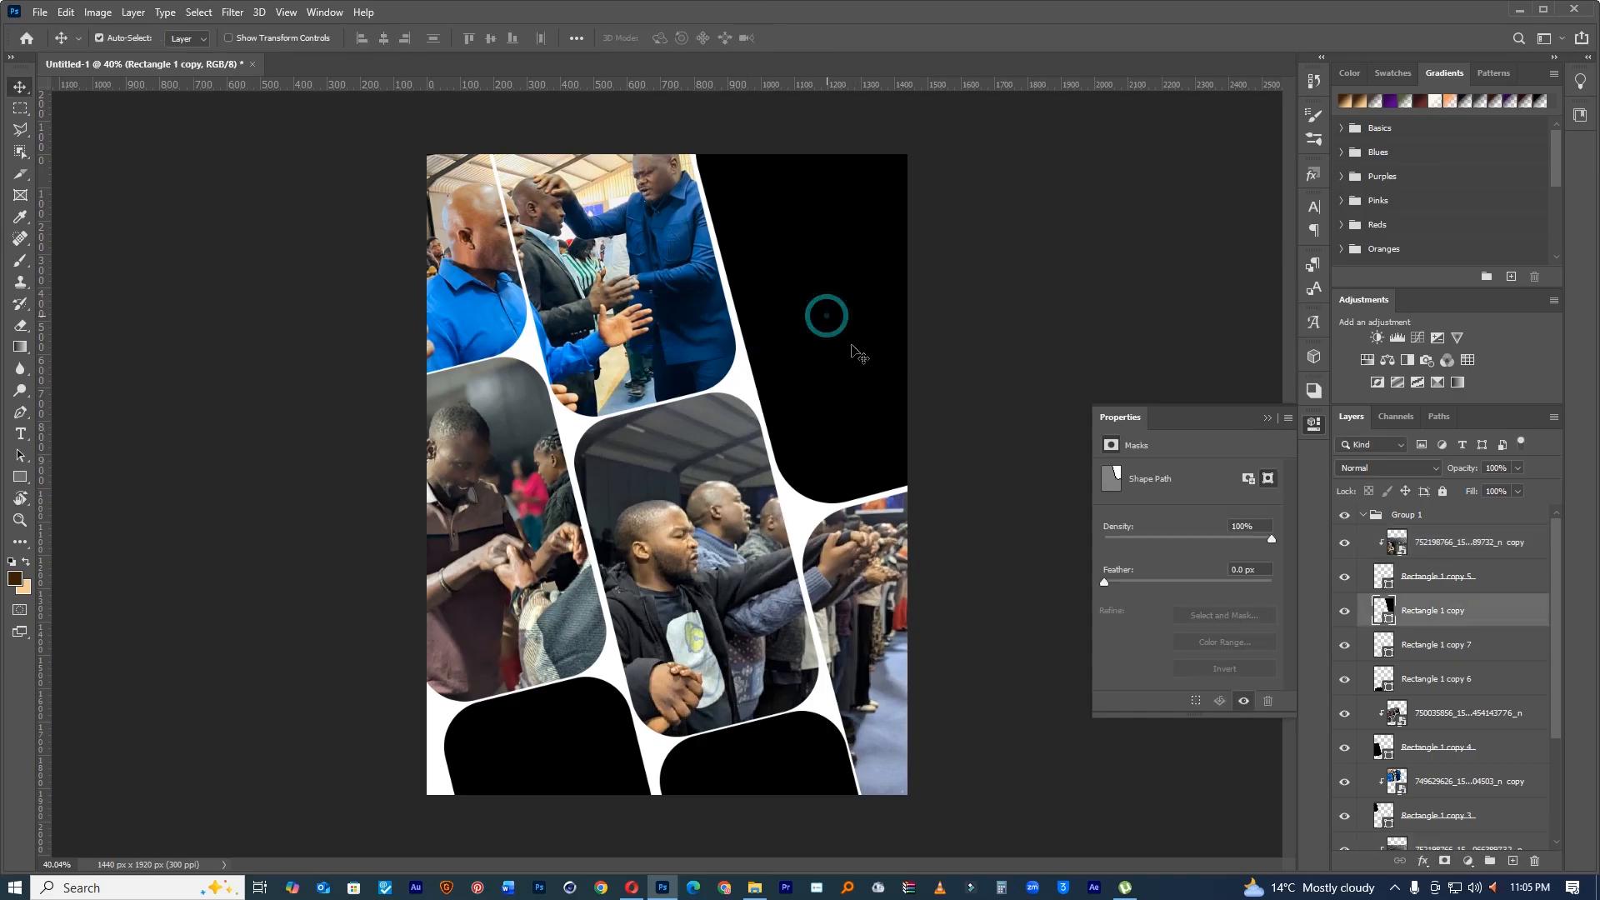
left_click(755, 888)
left_click(711, 220)
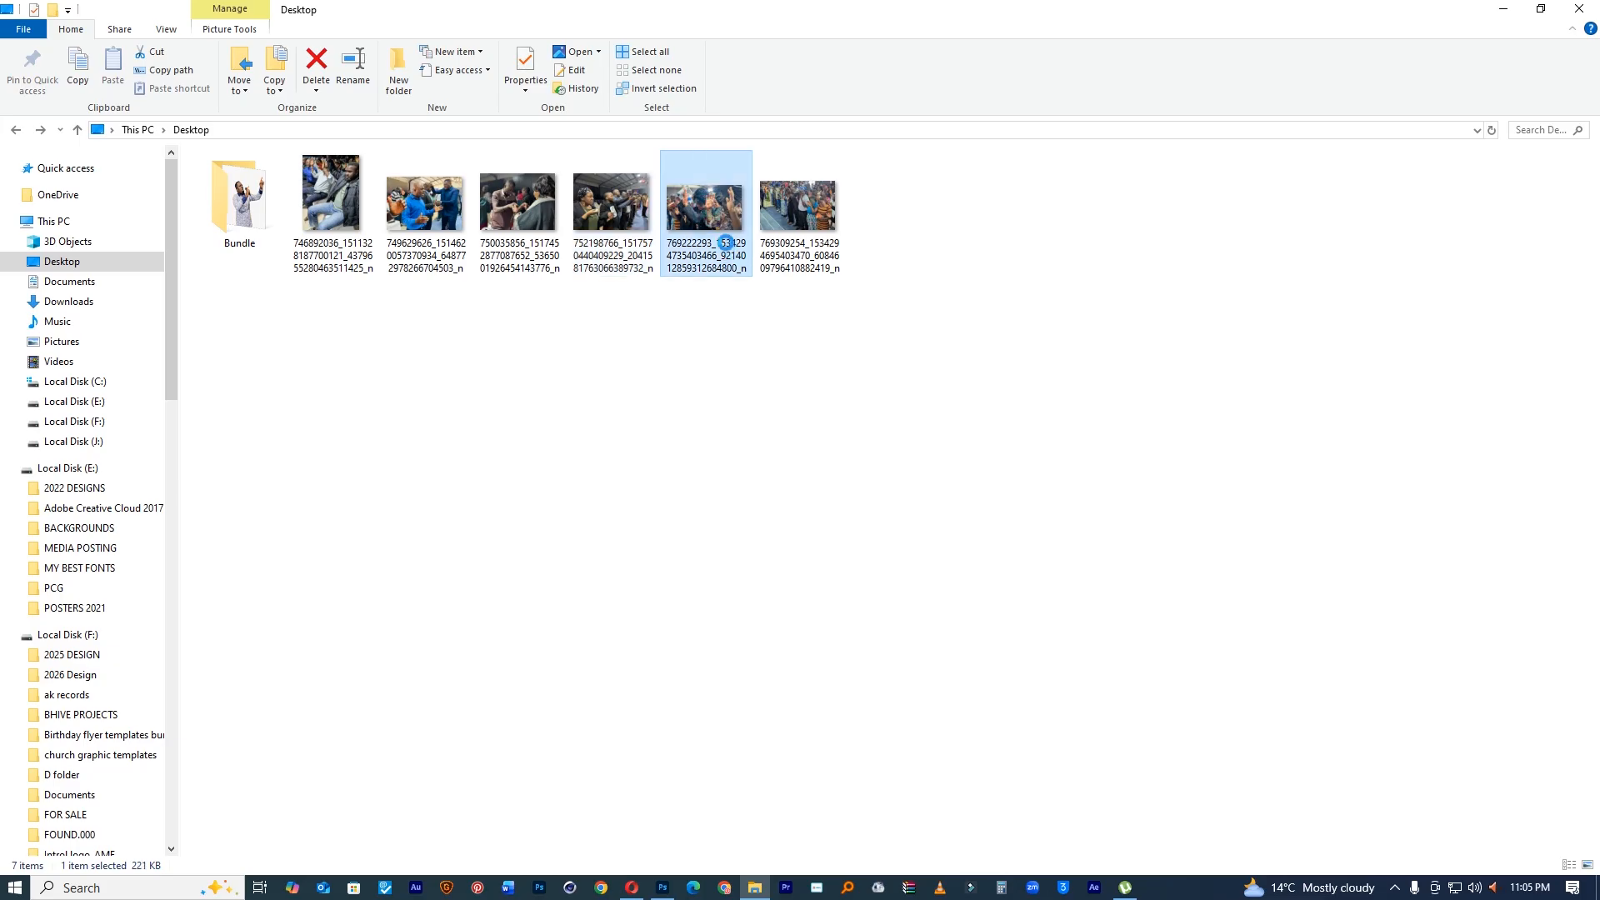
left_click_drag(721, 225, 738, 546)
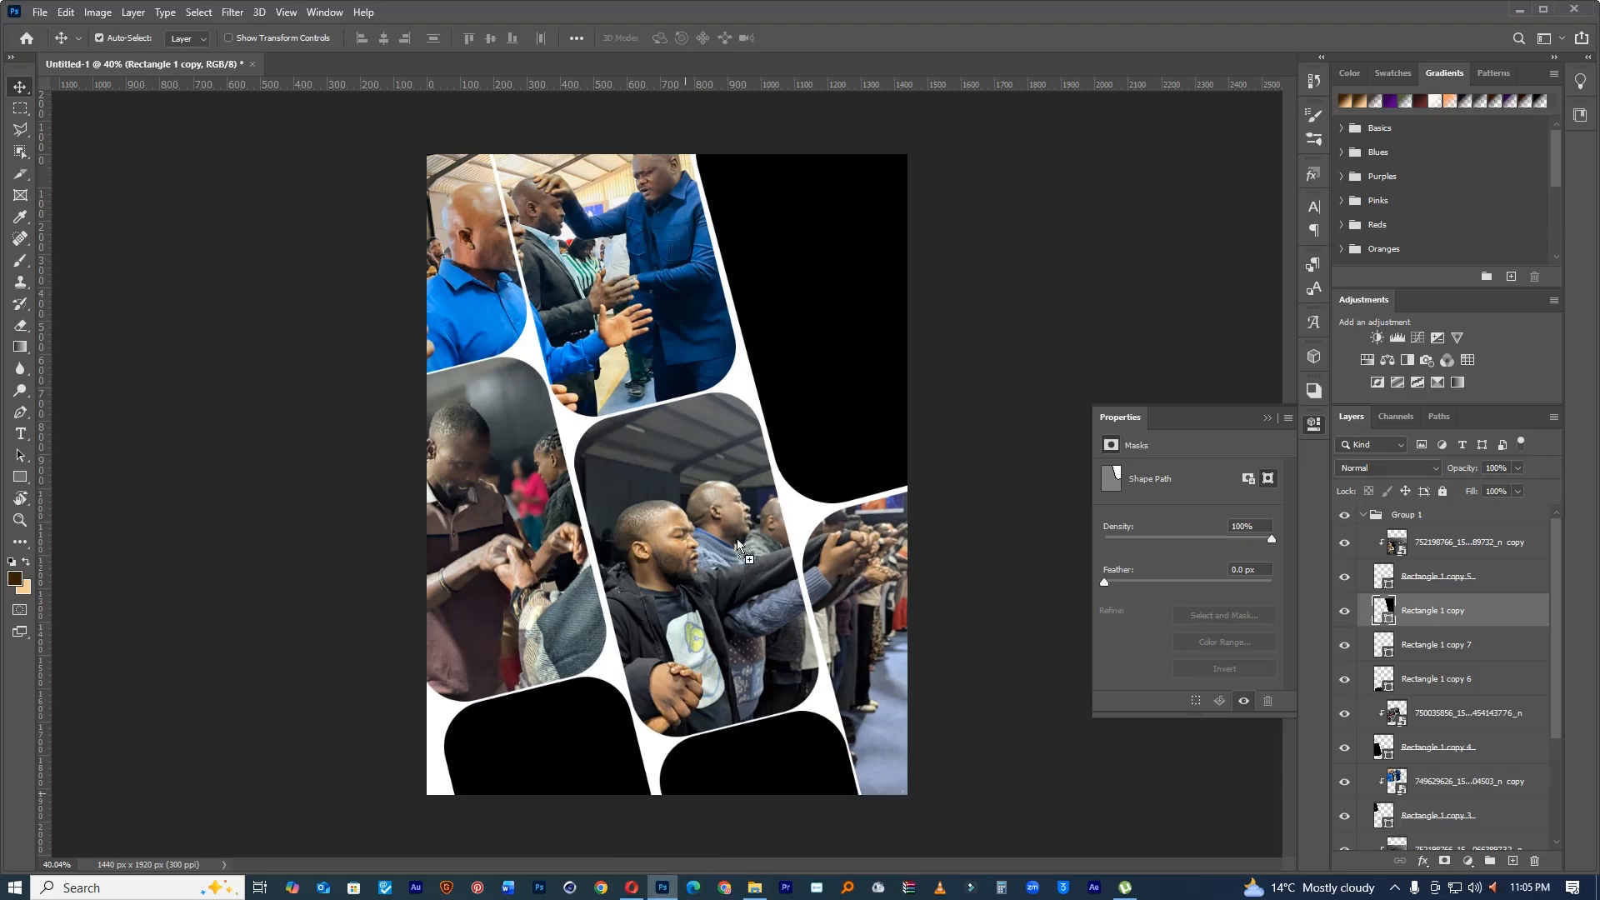
left_click(808, 39)
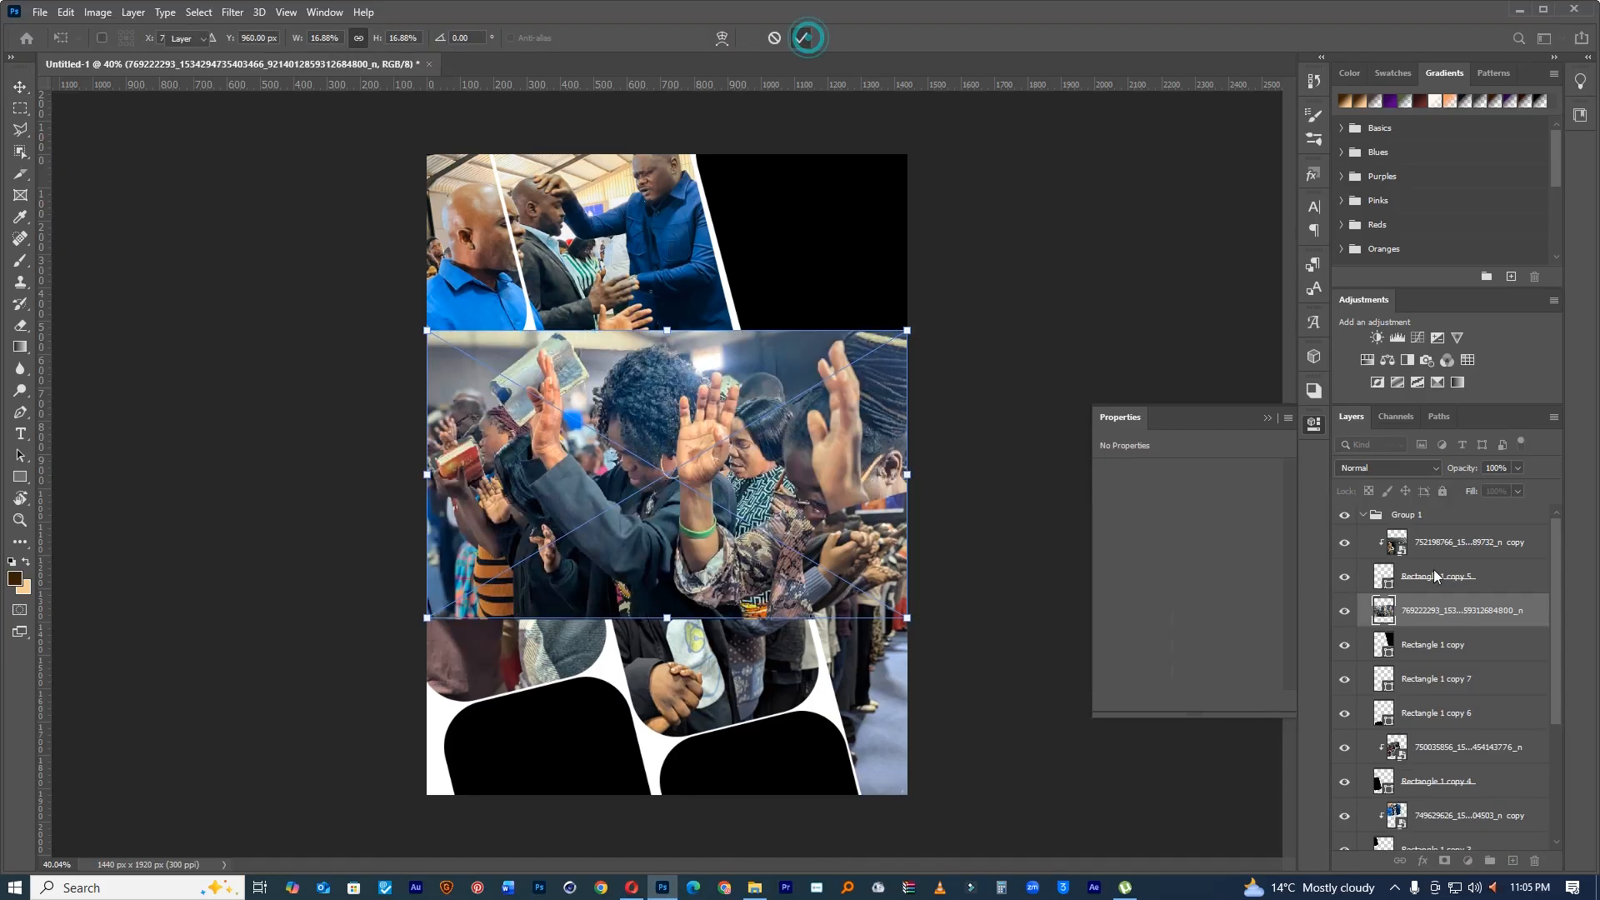
left_click(1417, 625, "alt")
Step: Try the raised-hands photo at -12.35 degrees and 23.97% in the upper-right rectangle, discard the transform and delete the photo
key("ctrl+t")
left_click_drag(988, 379, 984, 289)
left_click_drag(700, 459, 844, 288)
left_click_drag(1075, 389, 1114, 419)
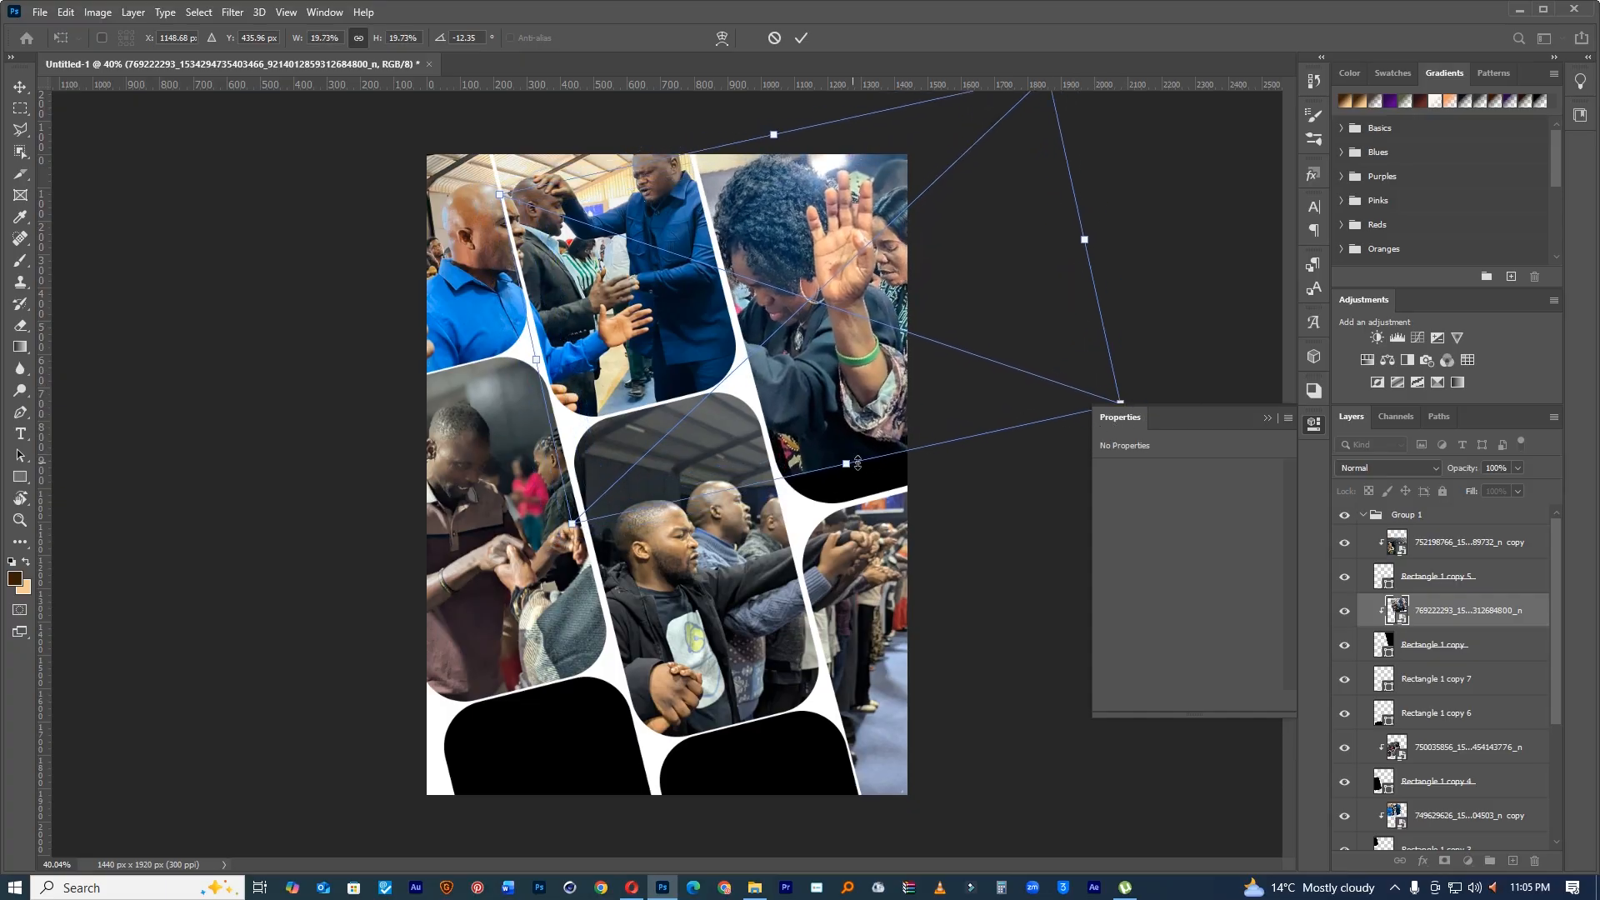
scroll(942, 302, "down", 3)
left_click_drag(891, 229, 914, 218)
mouse_move(737, 318)
left_mouse_down()
mouse_move(635, 349)
mouse_move(808, 323)
mouse_move(759, 327)
left_mouse_up()
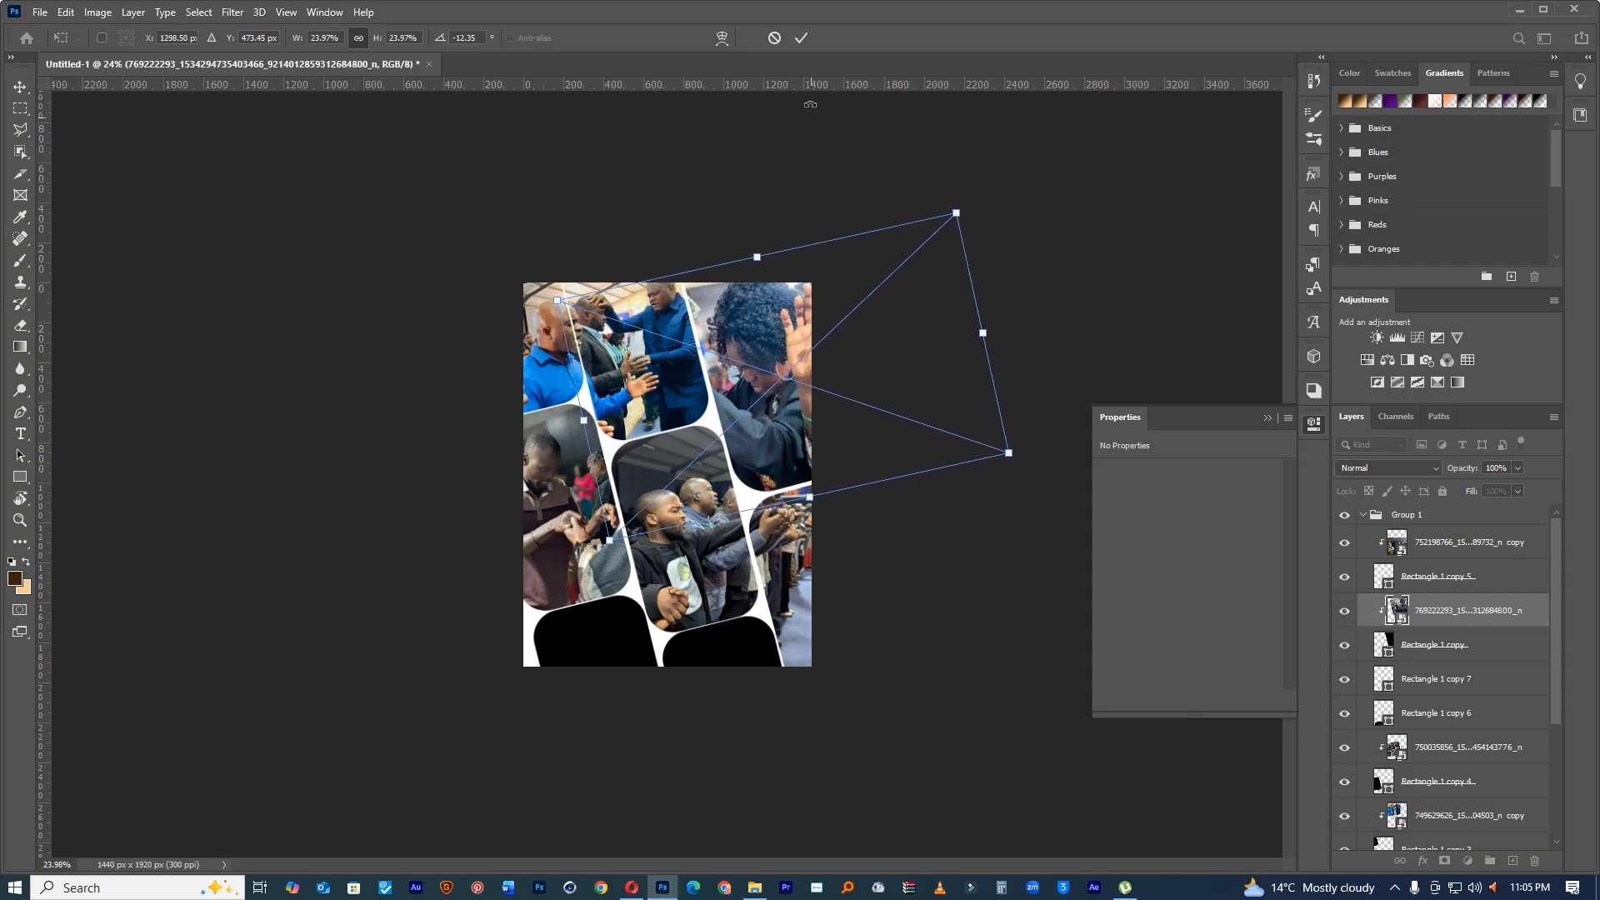
left_click(776, 40)
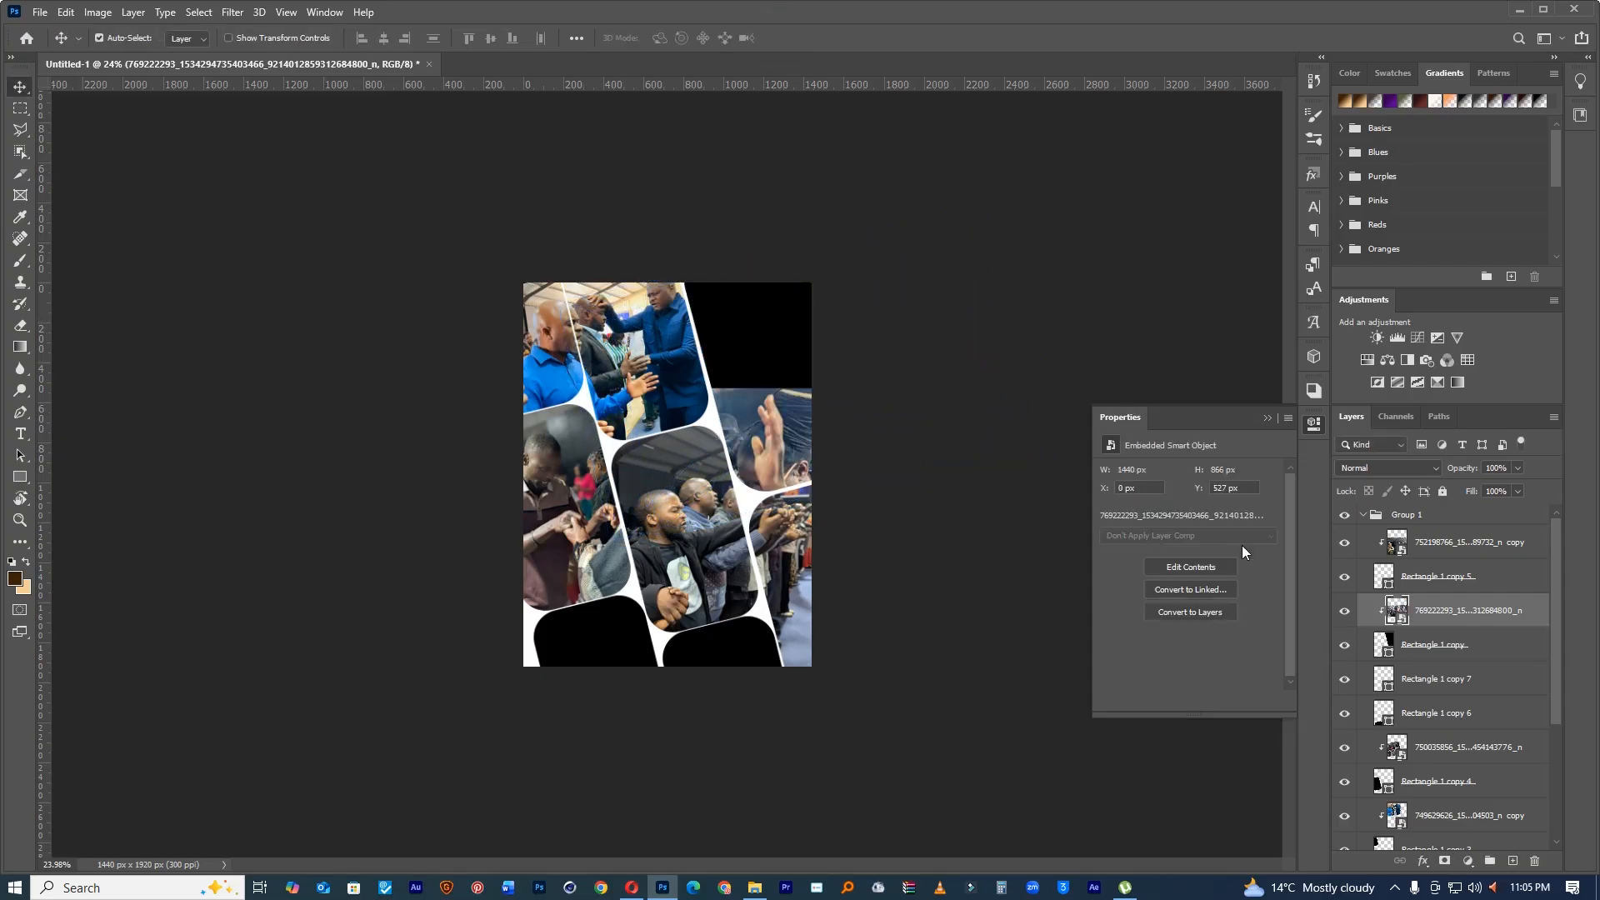
key("Delete")
Step: Place the photo whose file name starts with 769309254 above the upper-right rectangle's layer, Rectangle 1 copy, and clip it to that rectangle
left_click(755, 888)
left_click(799, 209)
left_click_drag(799, 209, 761, 301)
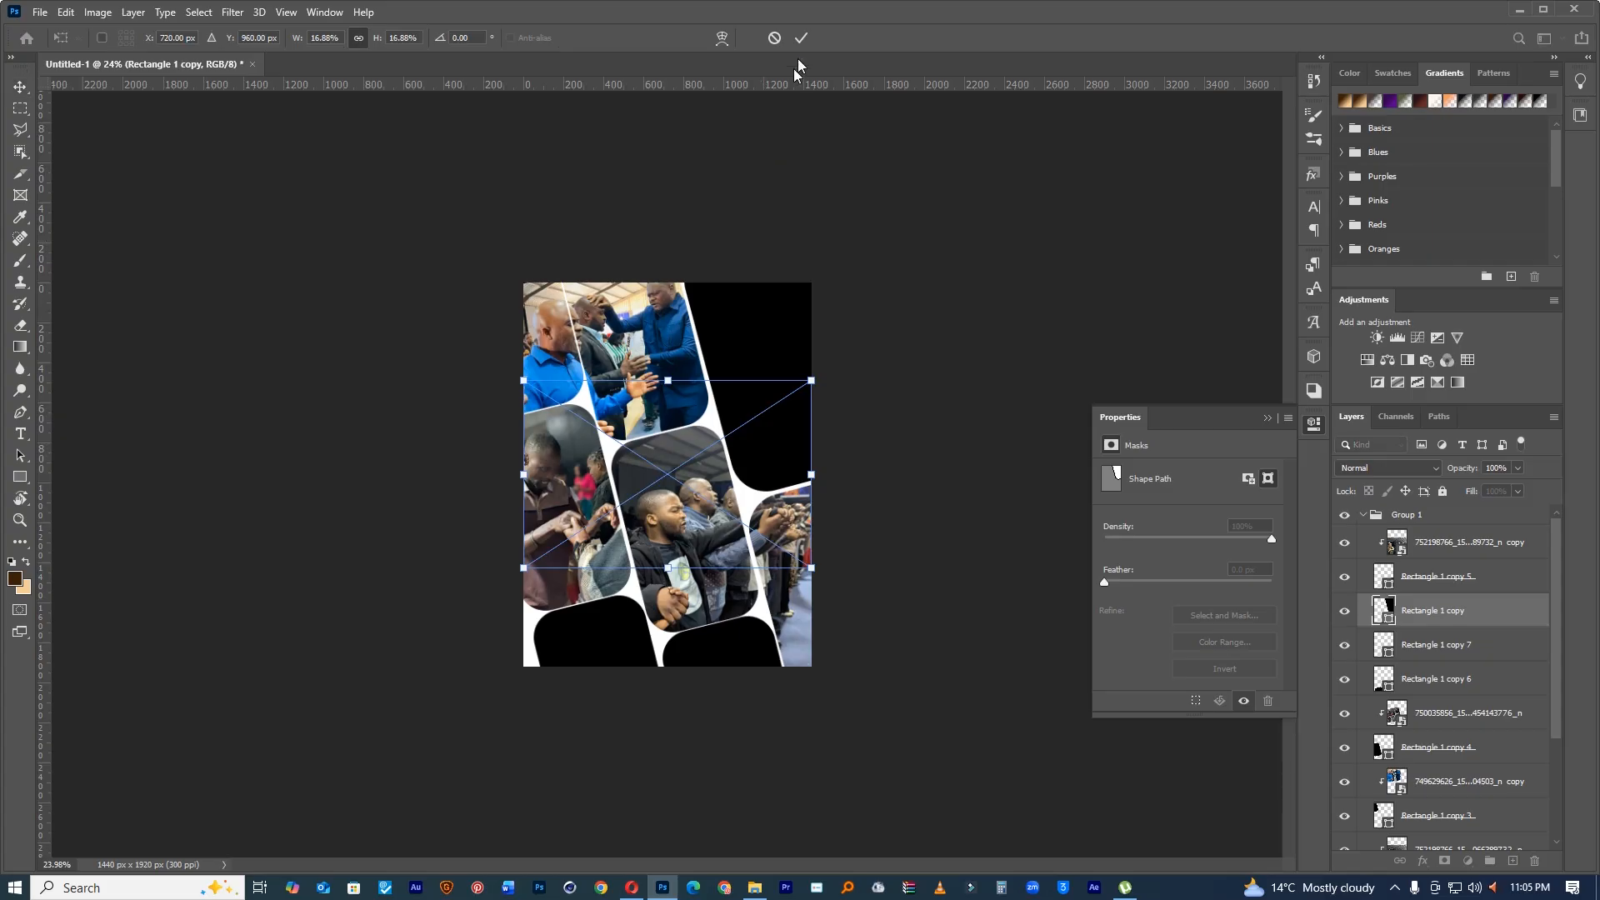
left_click(800, 37)
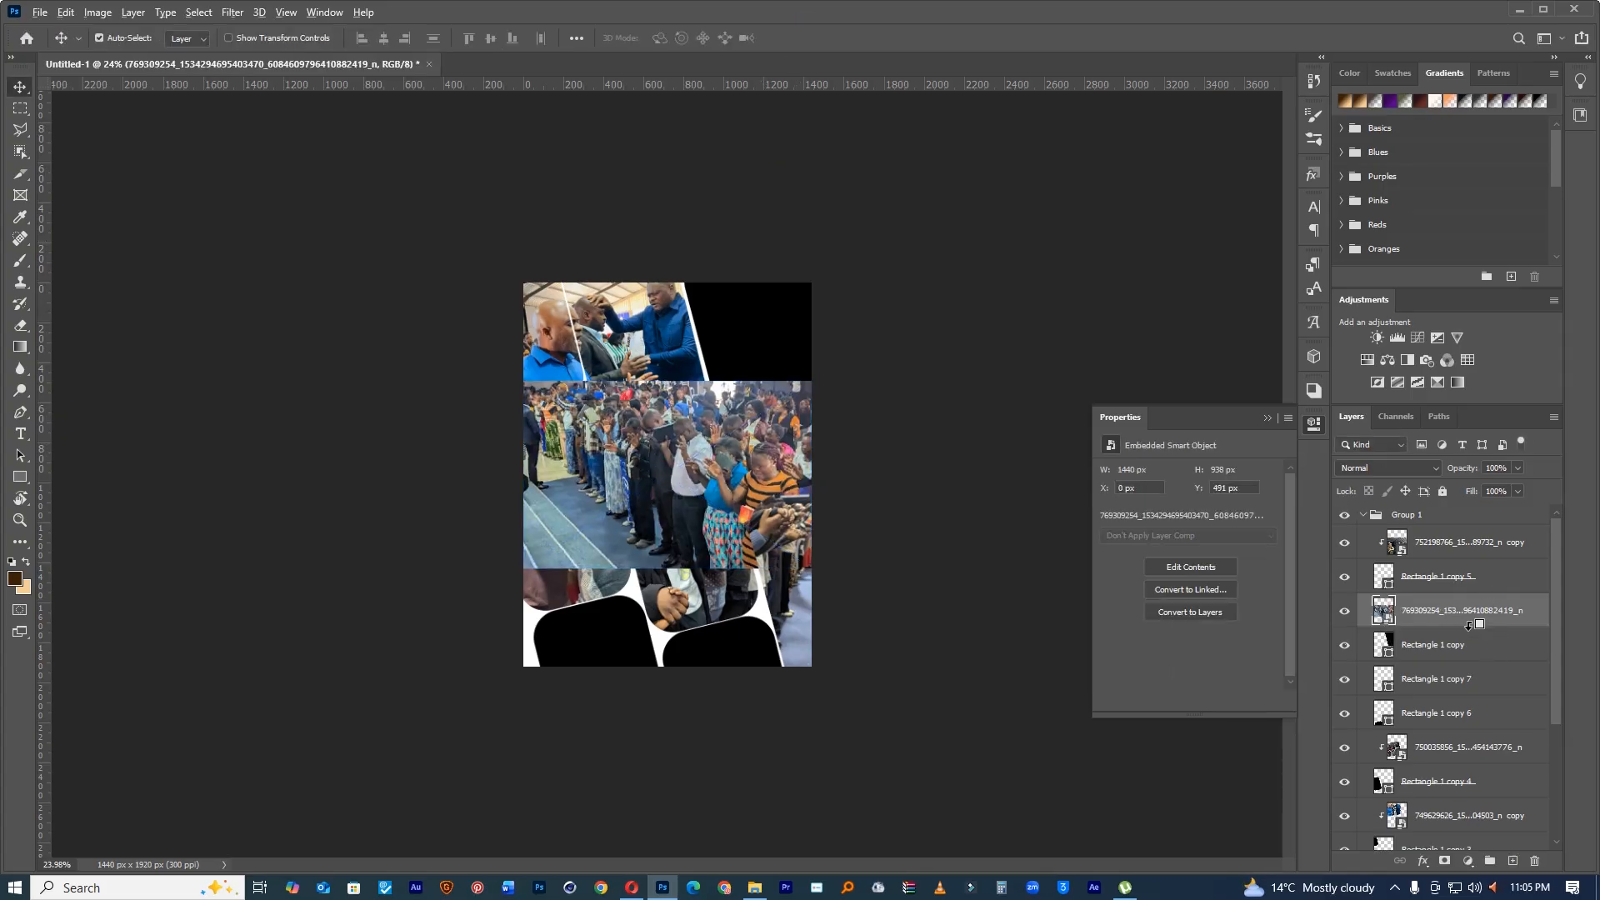
left_click(1469, 625, "alt")
Step: Rotate the crowd photo to -8.71 degrees, scale it to 23.09% and frame the man in the white shirt inside the upper-right rectangle
key("ctrl+t")
left_click_drag(908, 396, 886, 339)
left_click_drag(688, 453, 791, 337)
left_click_drag(883, 235, 957, 207)
left_click_drag(1011, 263, 1016, 283)
left_click_drag(834, 288, 815, 314)
left_click(800, 42)
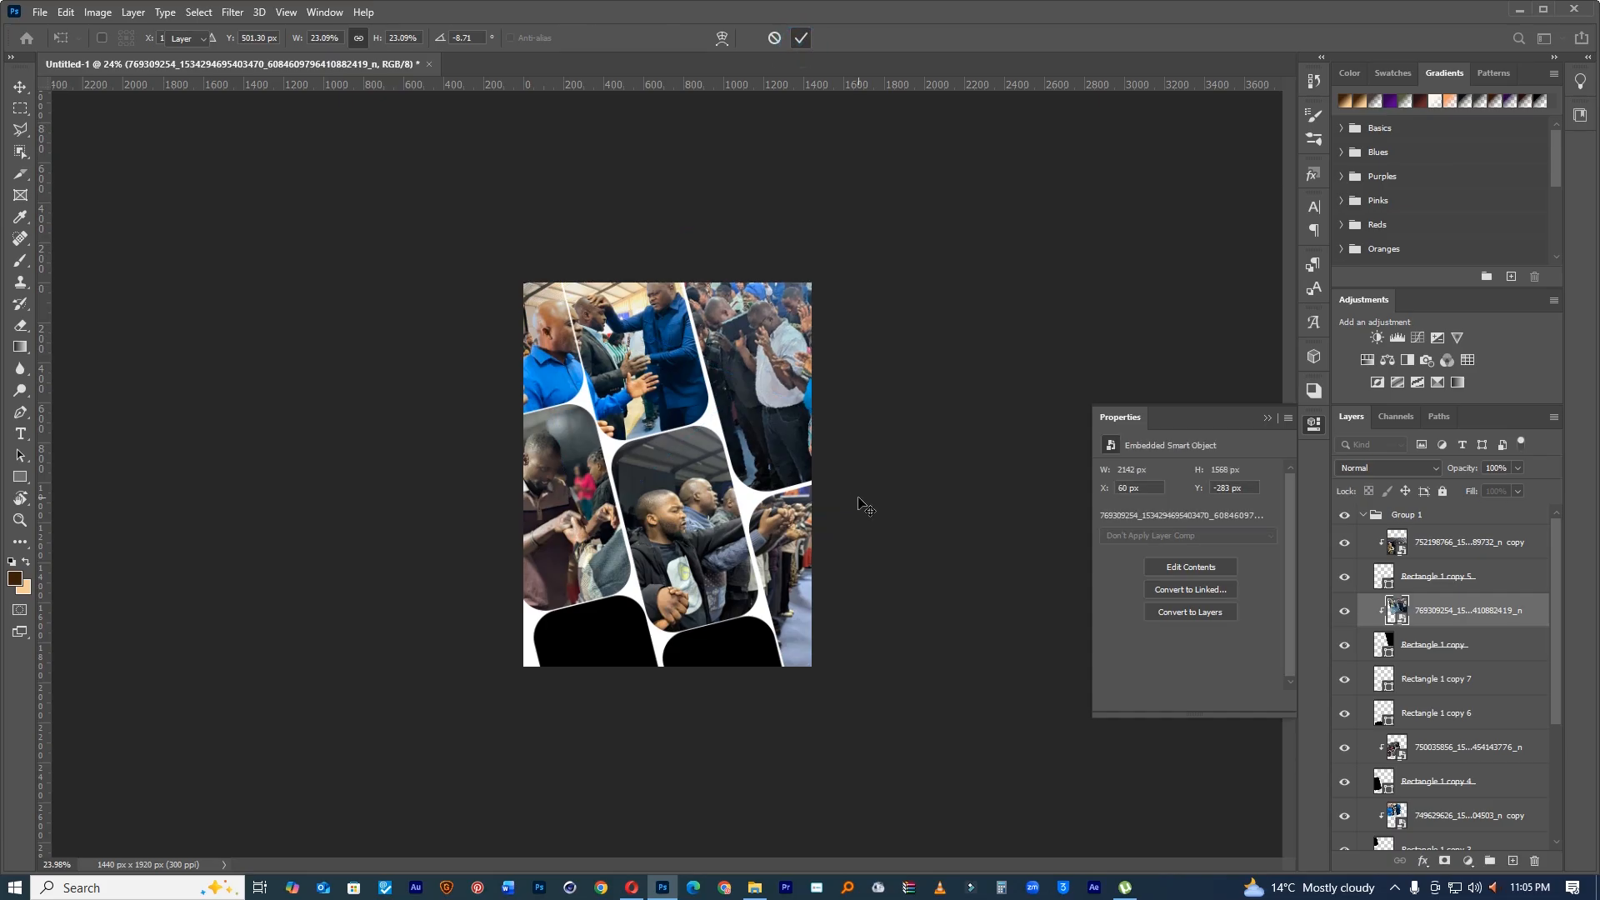
Step: Try a copy of the lower-right photo clipped to the bottom-left rectangle, Rectangle 1 copy 6, and delete the copy
left_click(605, 638)
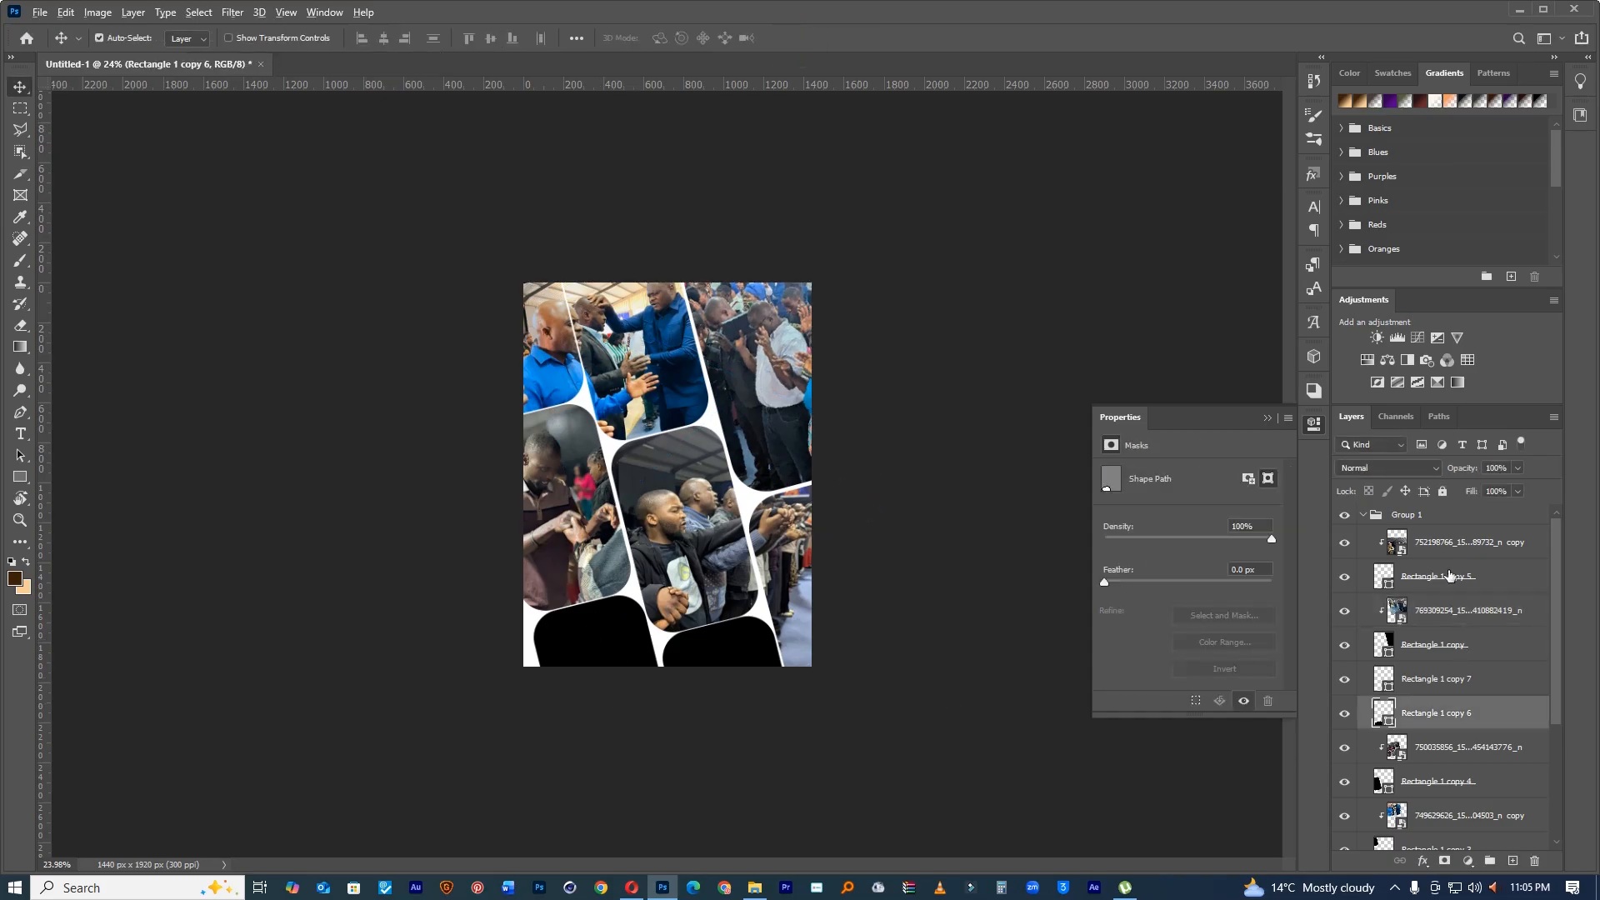
left_click_drag(1446, 552, 1436, 700)
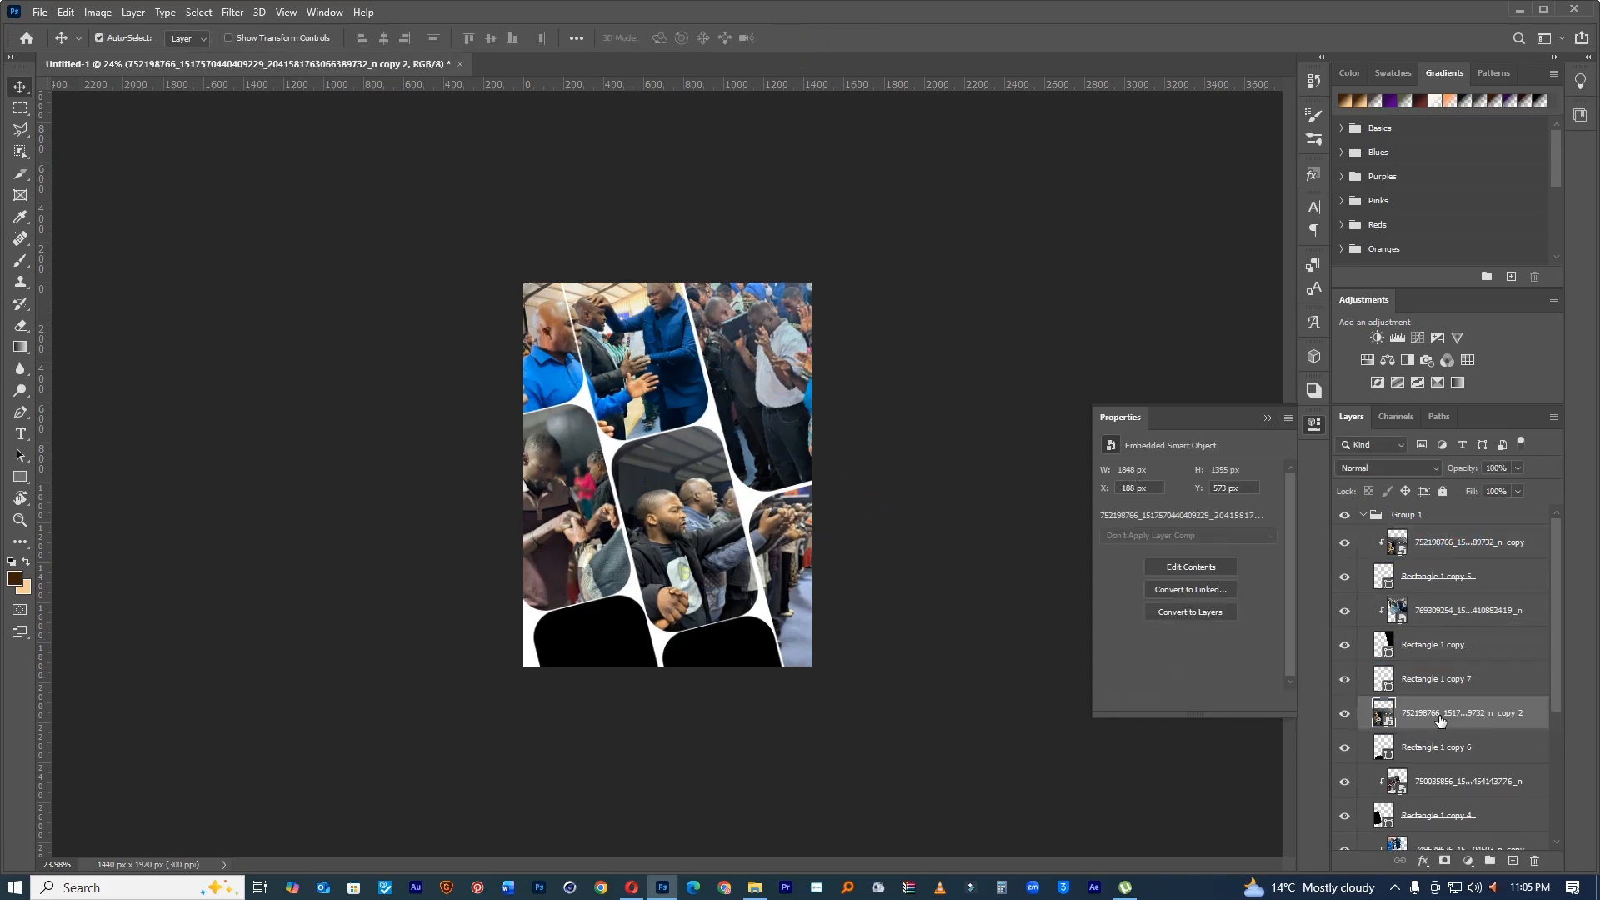
left_click(1438, 730, "alt")
key("ctrl+t")
left_click_drag(724, 492, 543, 593)
key("Return")
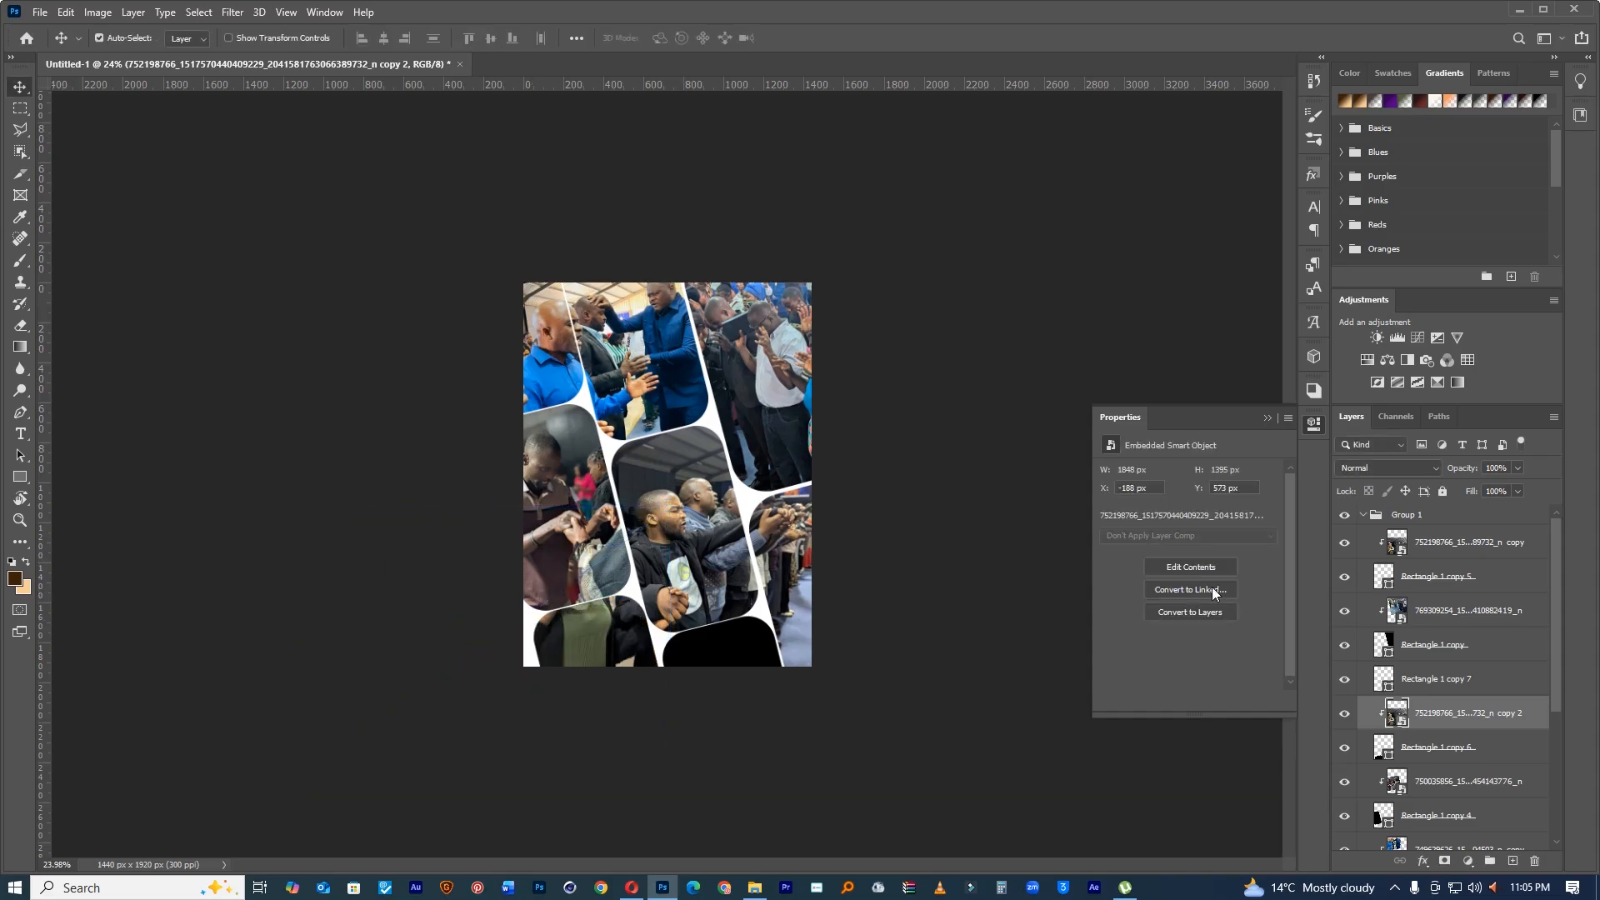
key("Delete")
Step: Duplicate the upper-right crowd photo above Rectangle 1 copy 6, clip the copy to it and move it down to fill the bottom-left rectangle
left_click(761, 373)
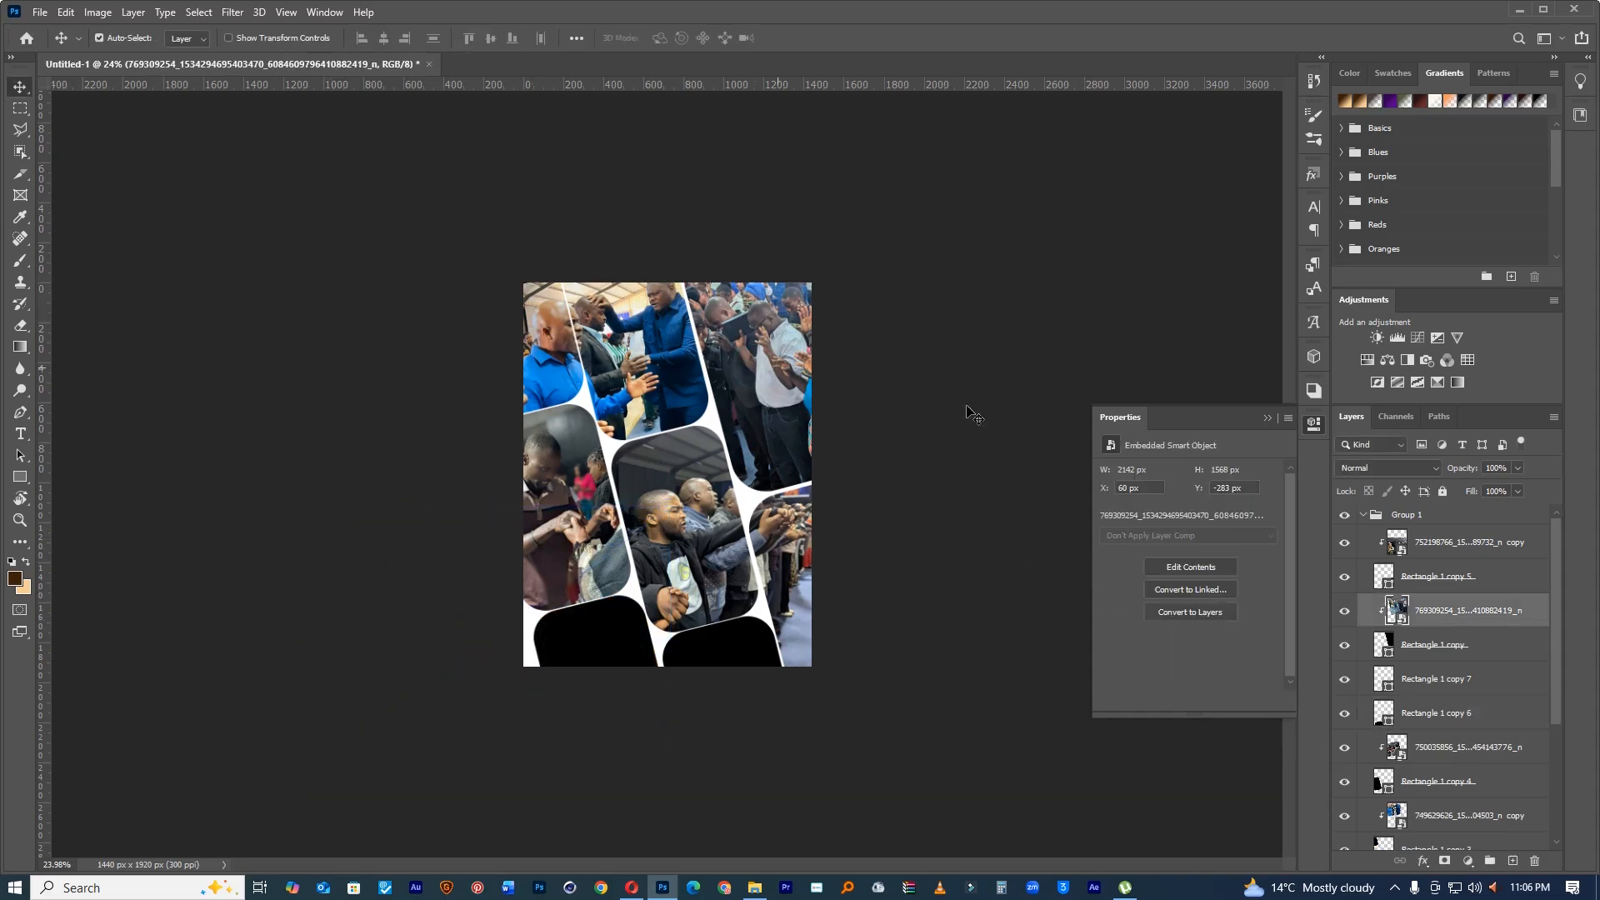
left_click(1347, 613)
left_click(1347, 613)
key("ctrl+j")
left_click_drag(1457, 633, 1457, 749)
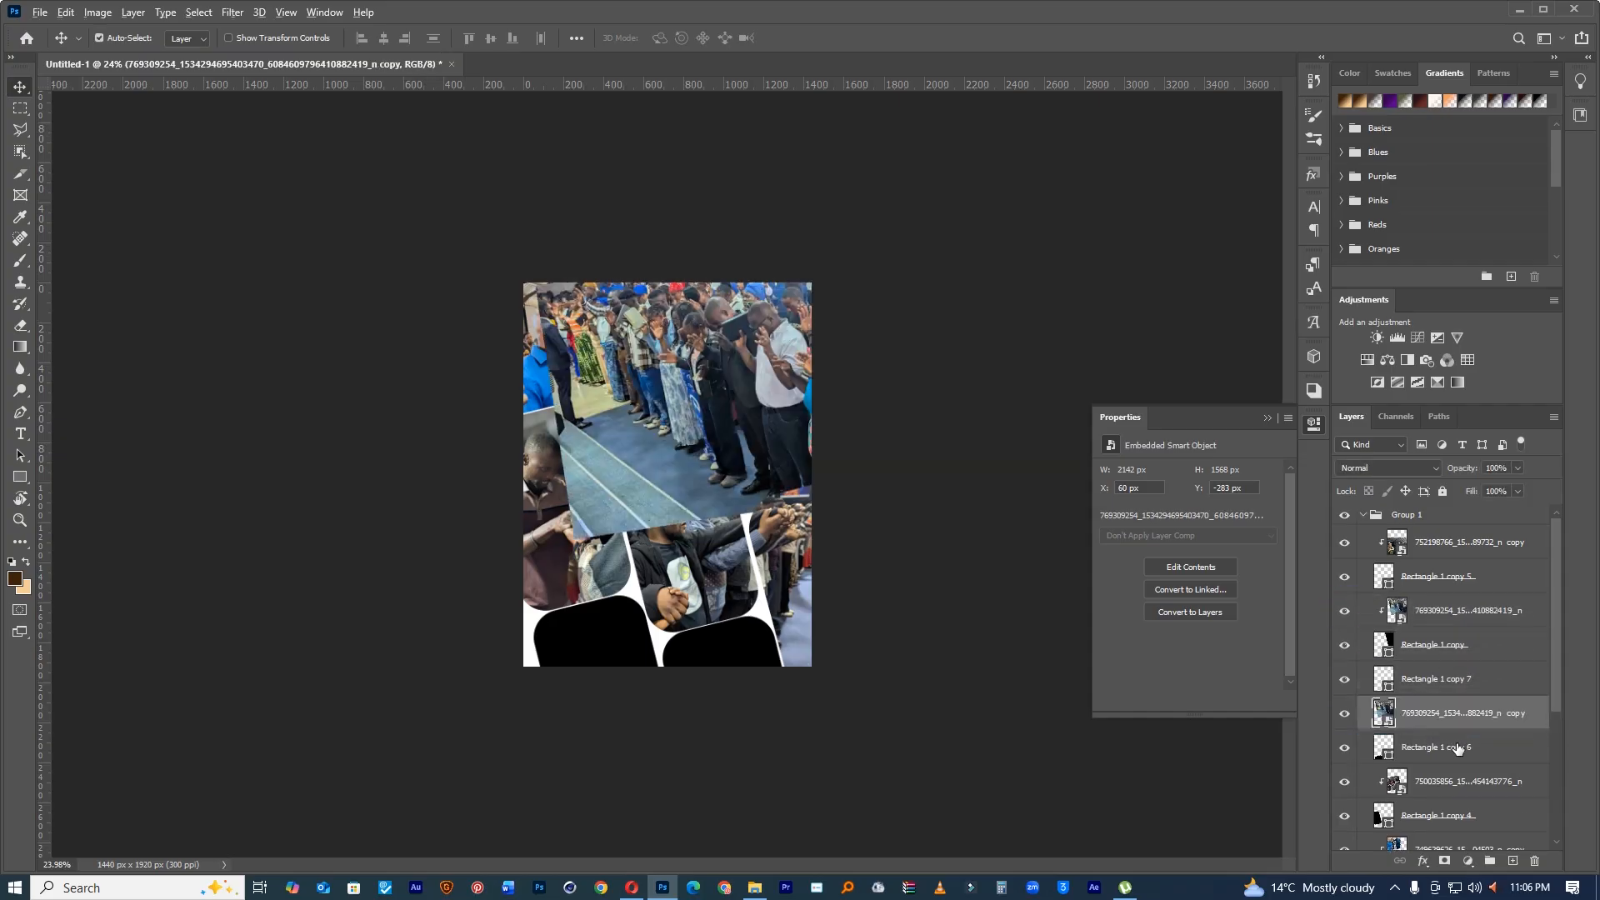
left_click(1467, 724, "alt")
key("ctrl+t")
left_click_drag(759, 465, 817, 626)
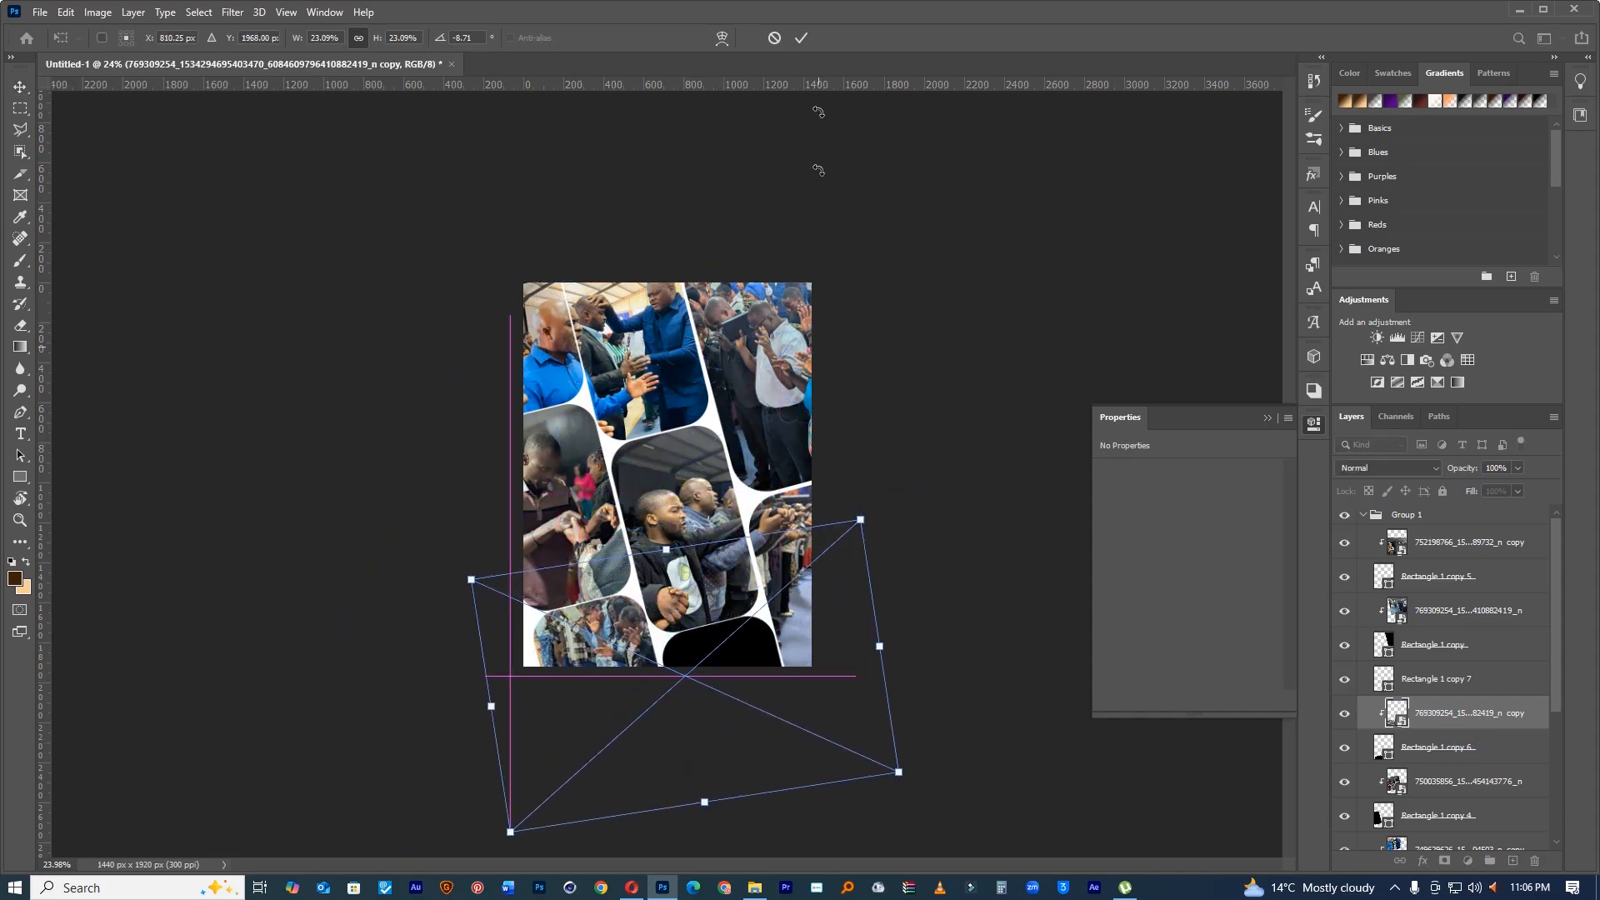
left_click(801, 39)
Step: Duplicate the upper-right crowd photo above Rectangle 1 copy 7, clip the copy to it and position it to fill the bottom-middle rectangle
left_click(1434, 678)
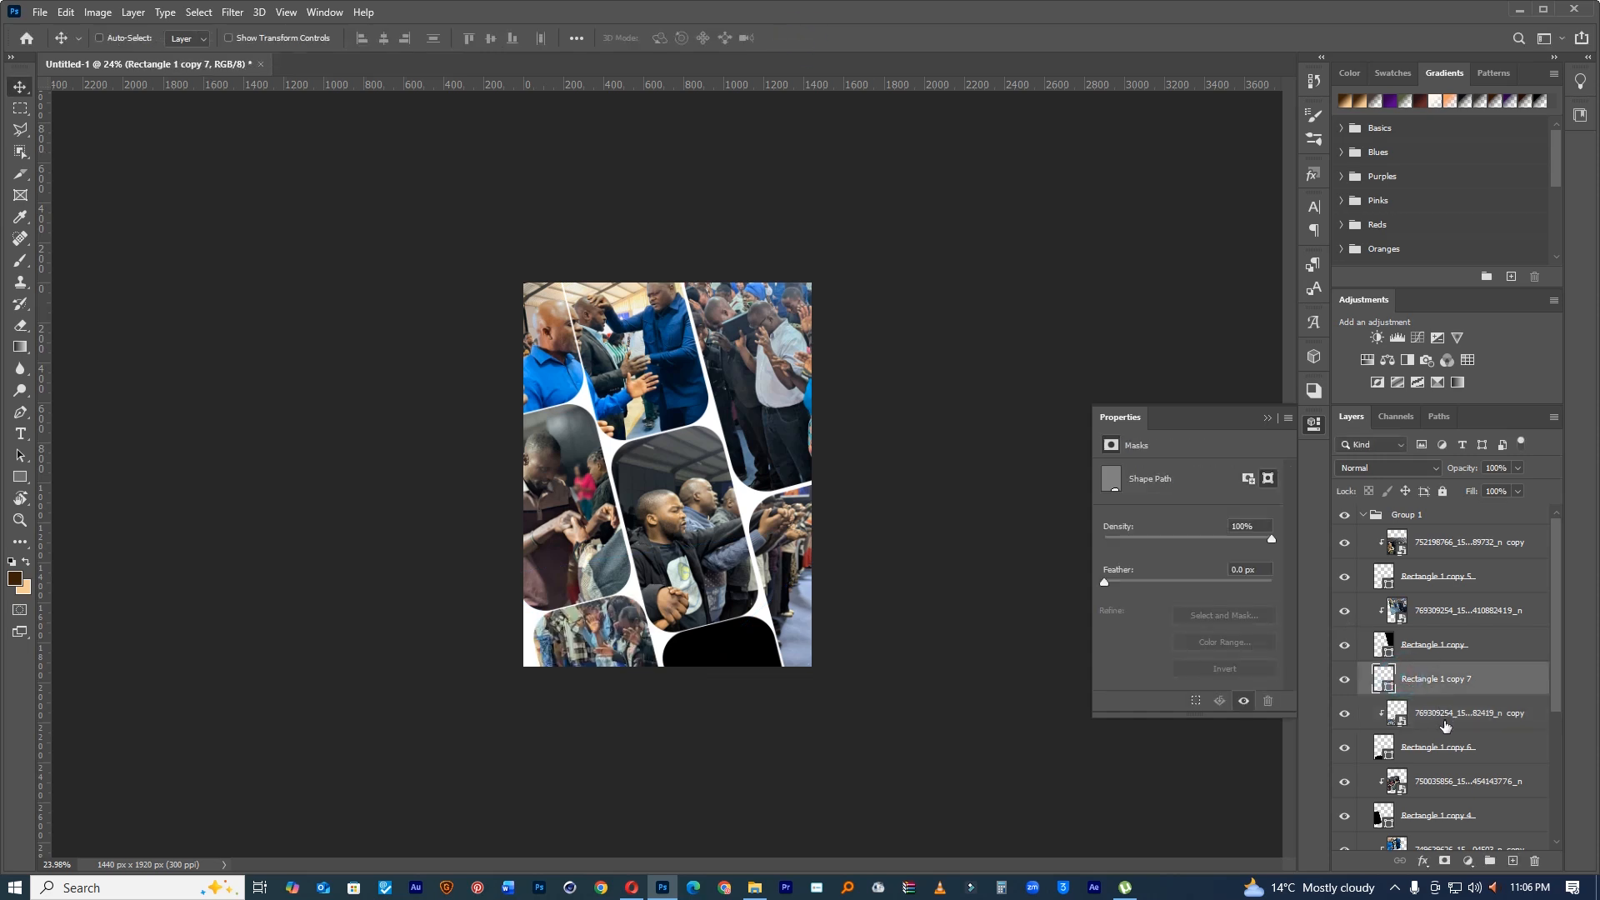
left_click(1440, 611)
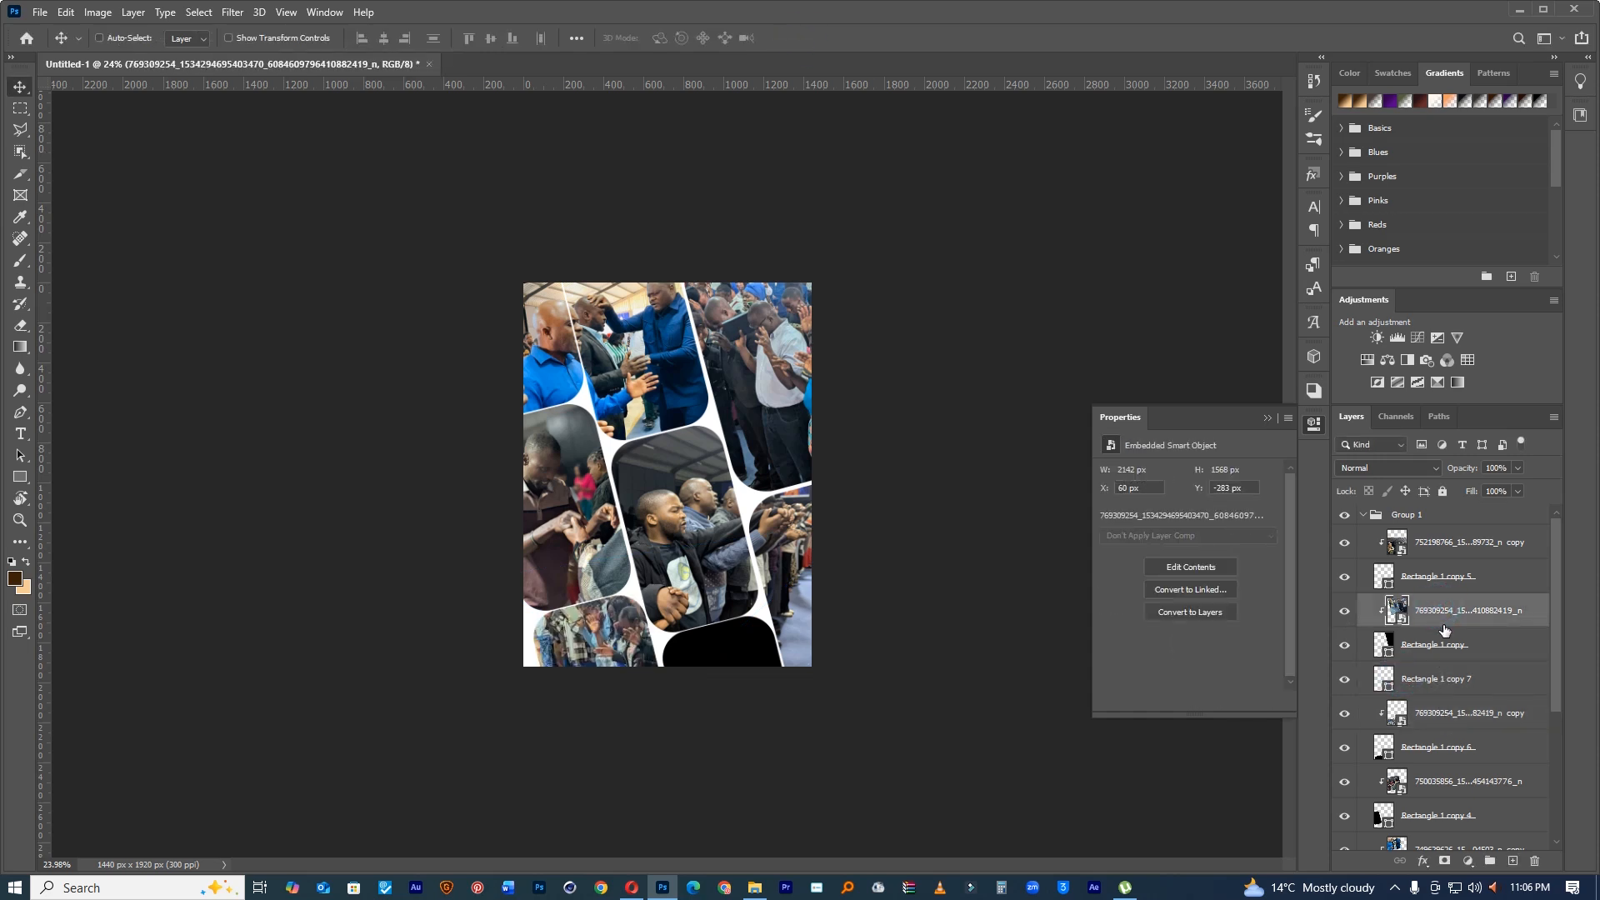
key("ctrl+j")
left_click_drag(1451, 618, 1452, 691)
key("ctrl+alt+g")
key("ctrl+t")
left_click_drag(693, 501, 591, 843)
left_click(800, 38)
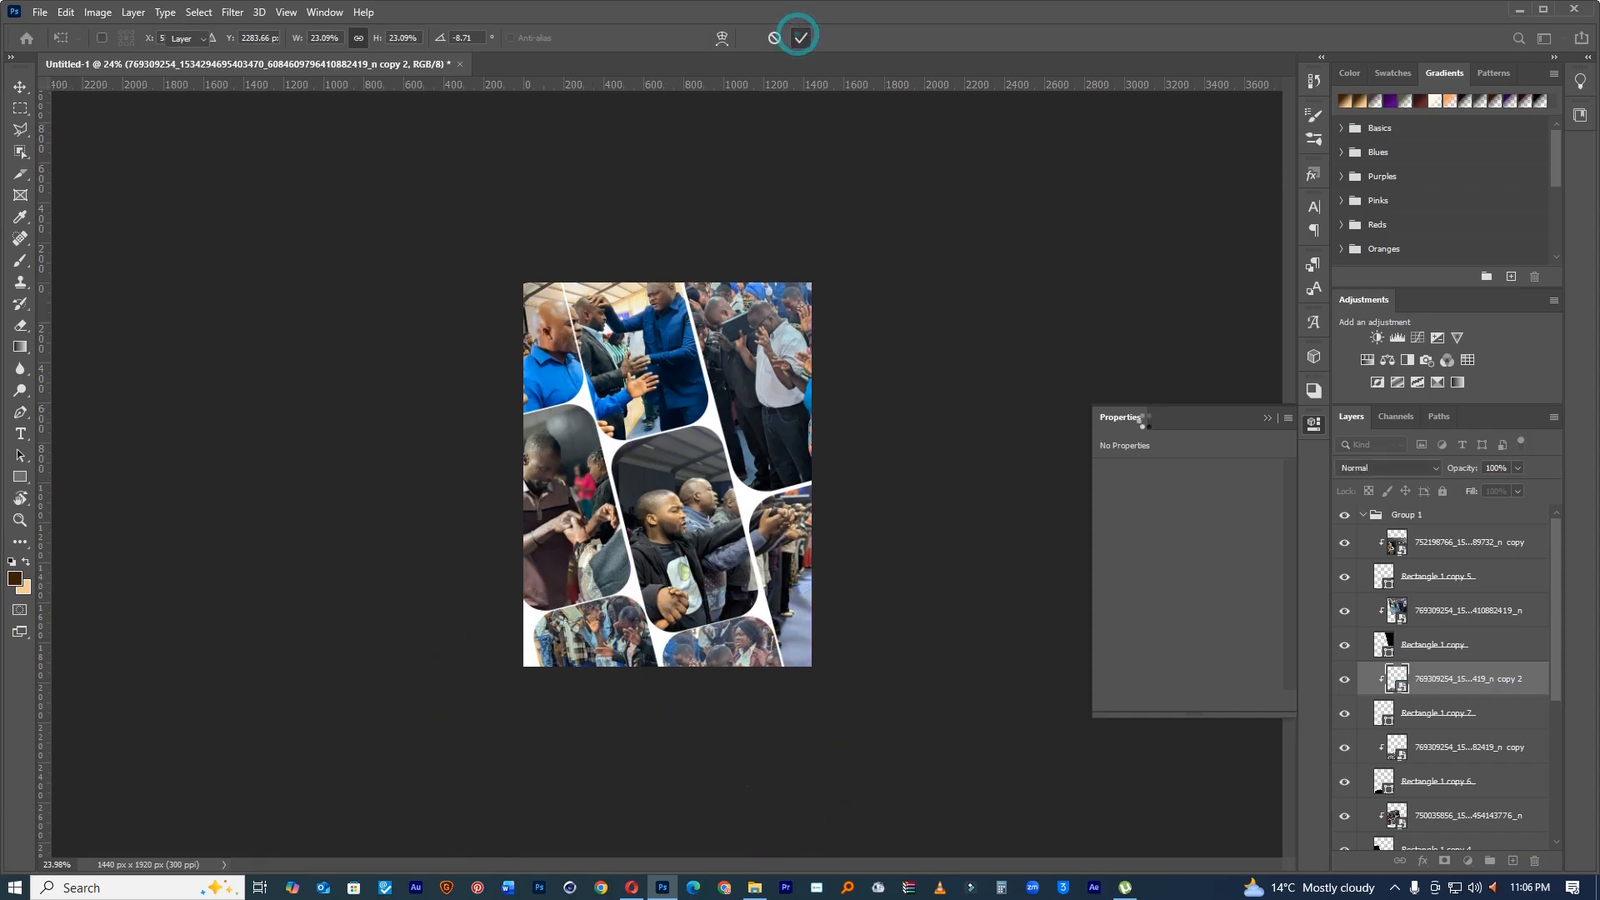
Step: Set the fill color of the upper-middle rectangle, Rectangle 1, to dark red a40000
left_click(1363, 516)
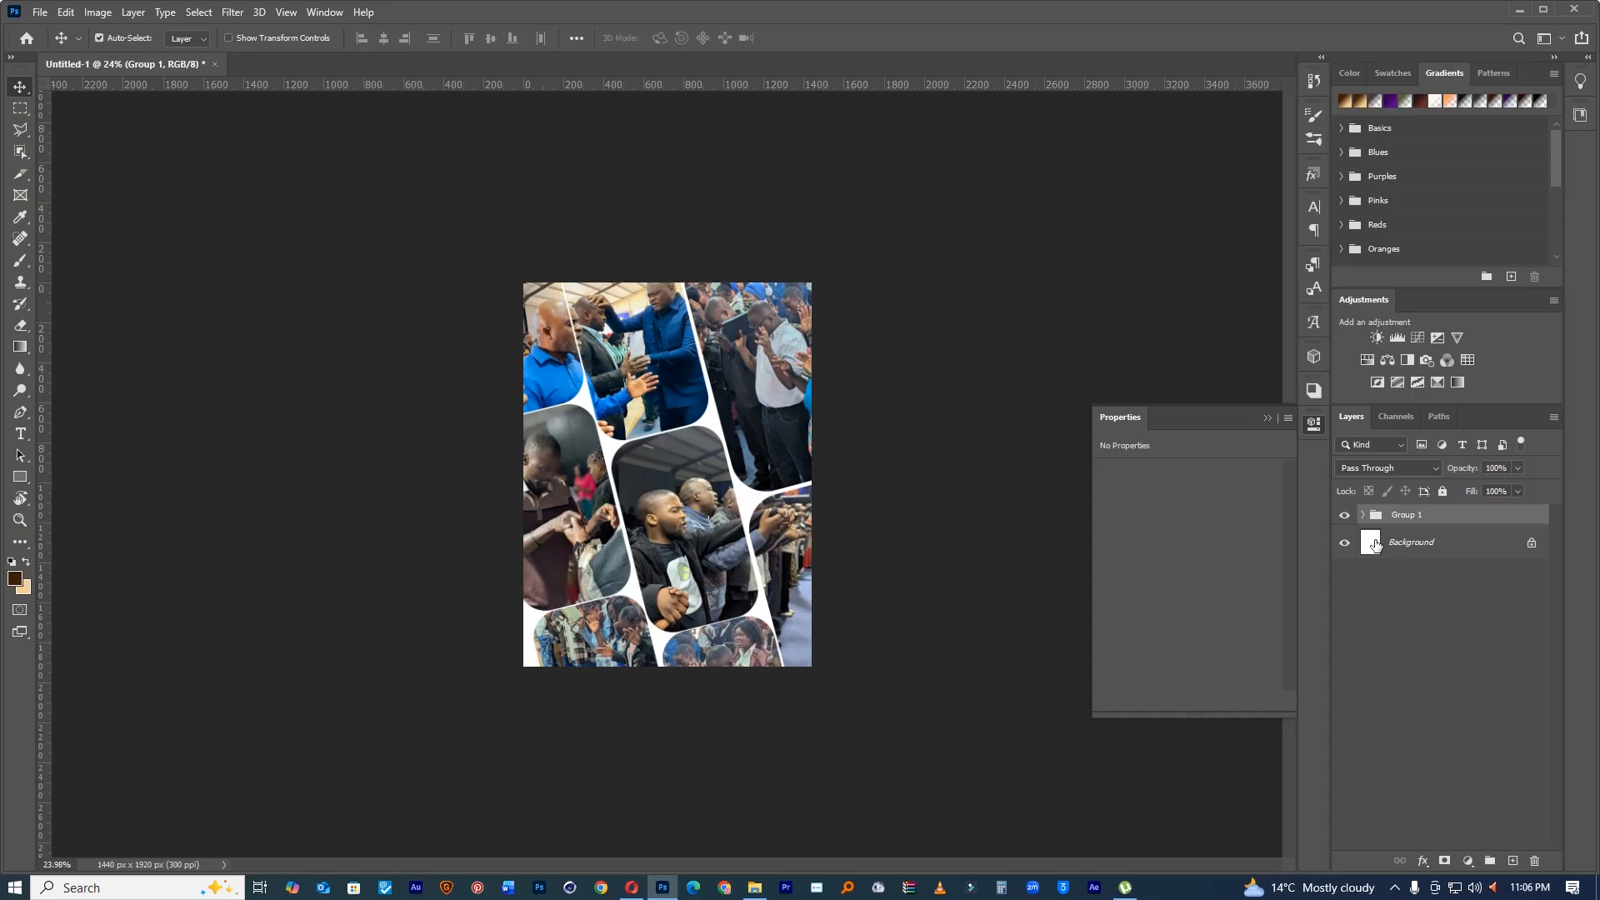
key("ctrl+plus")
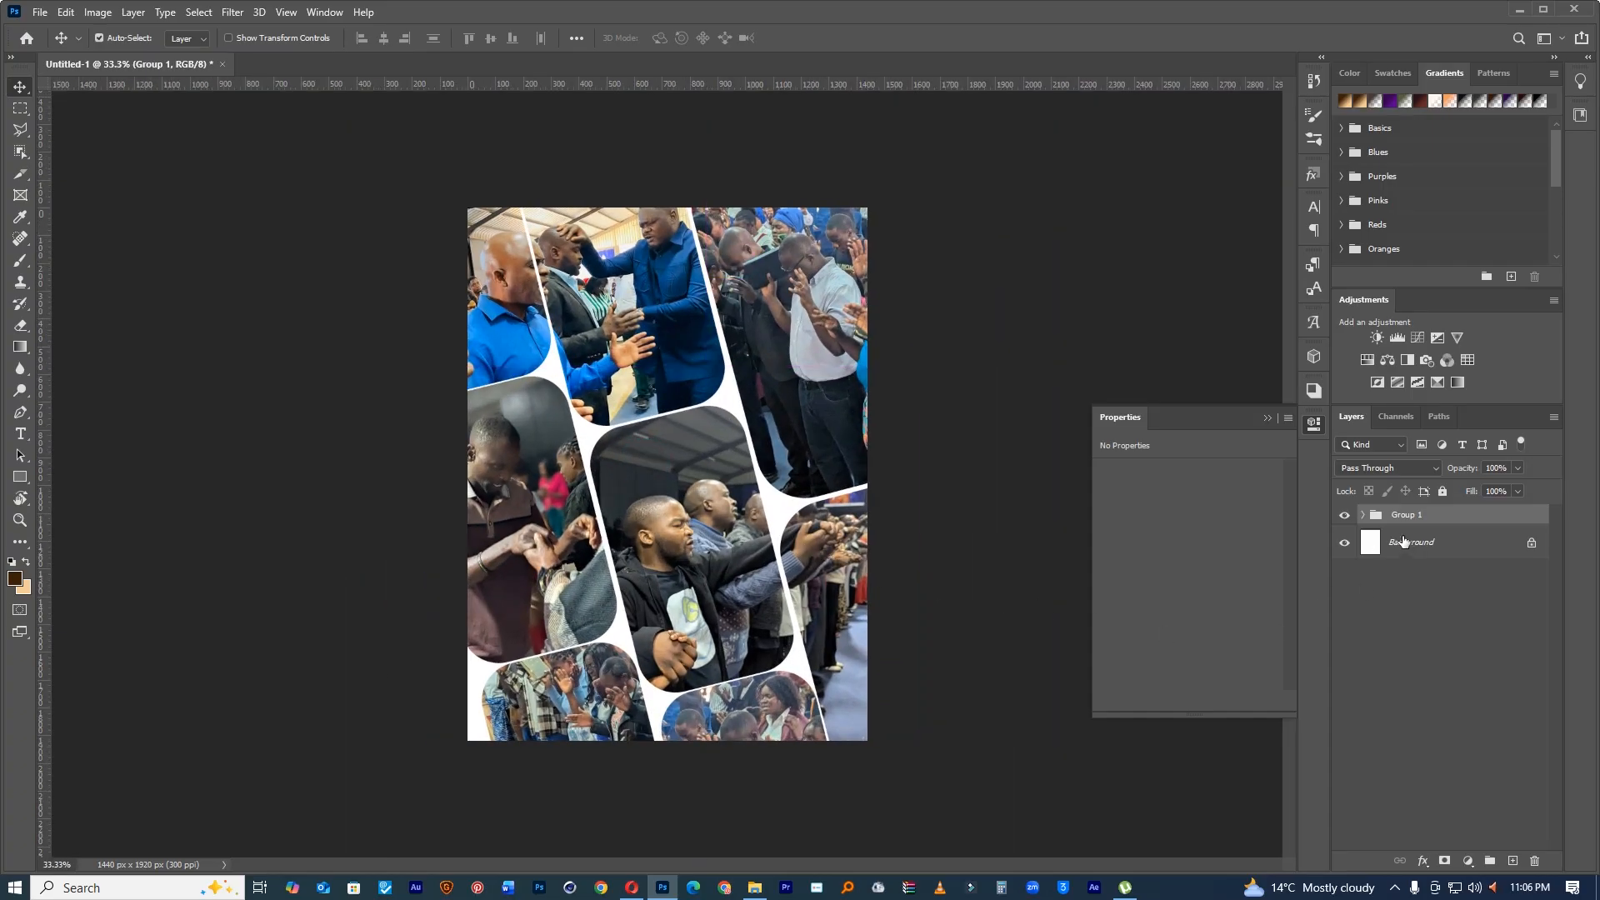
left_click(642, 283)
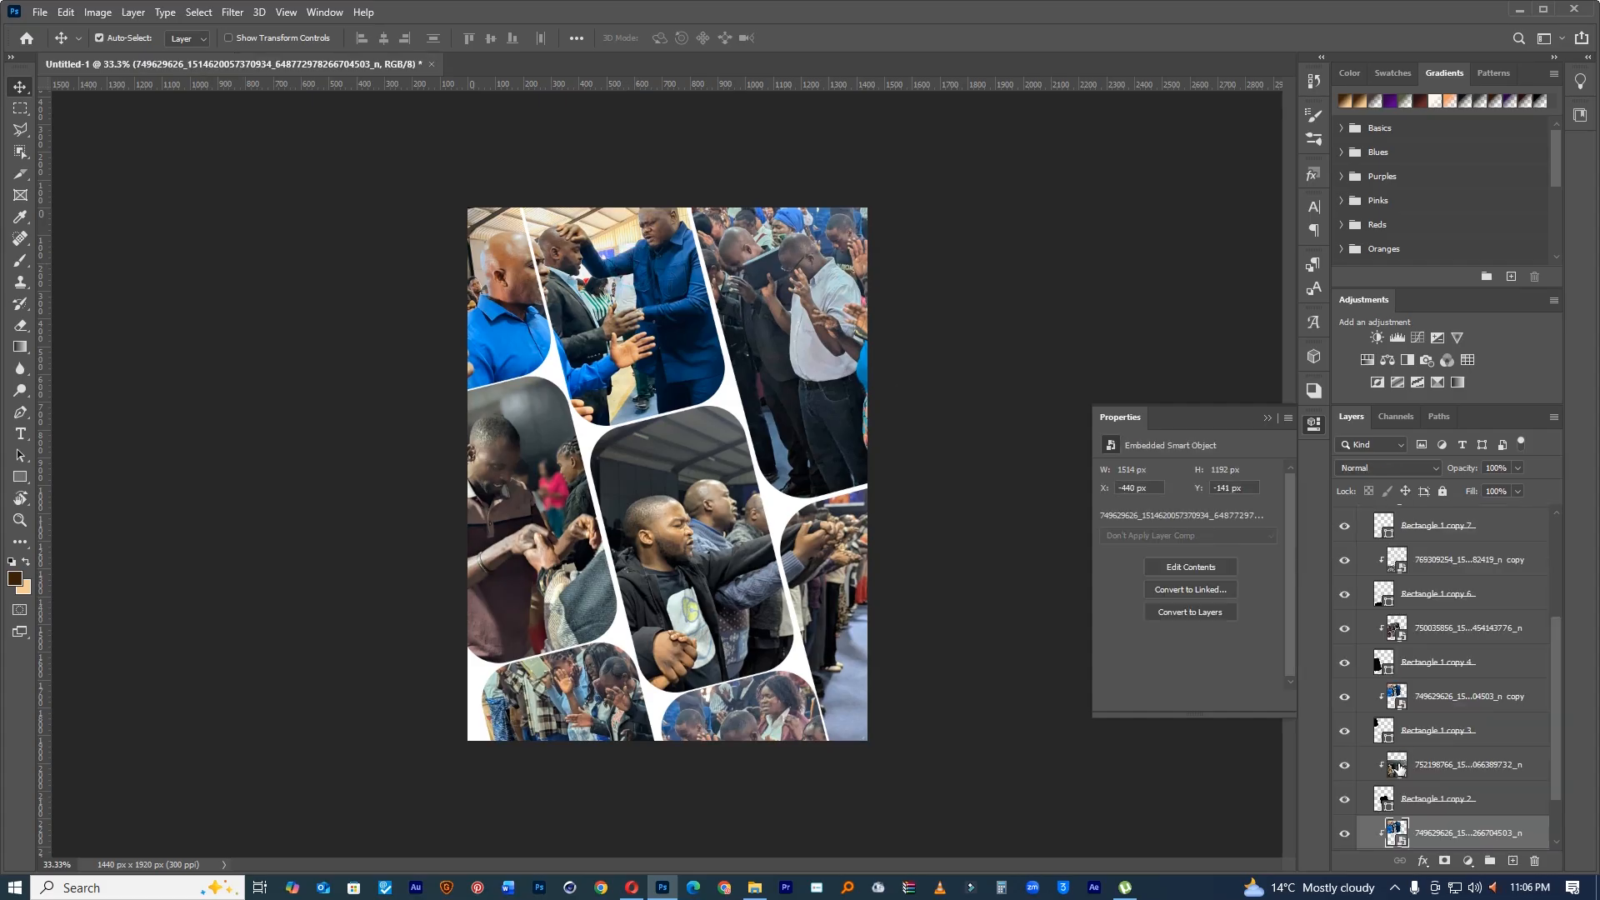
scroll(1395, 767, "down", 2)
double_click(1382, 799)
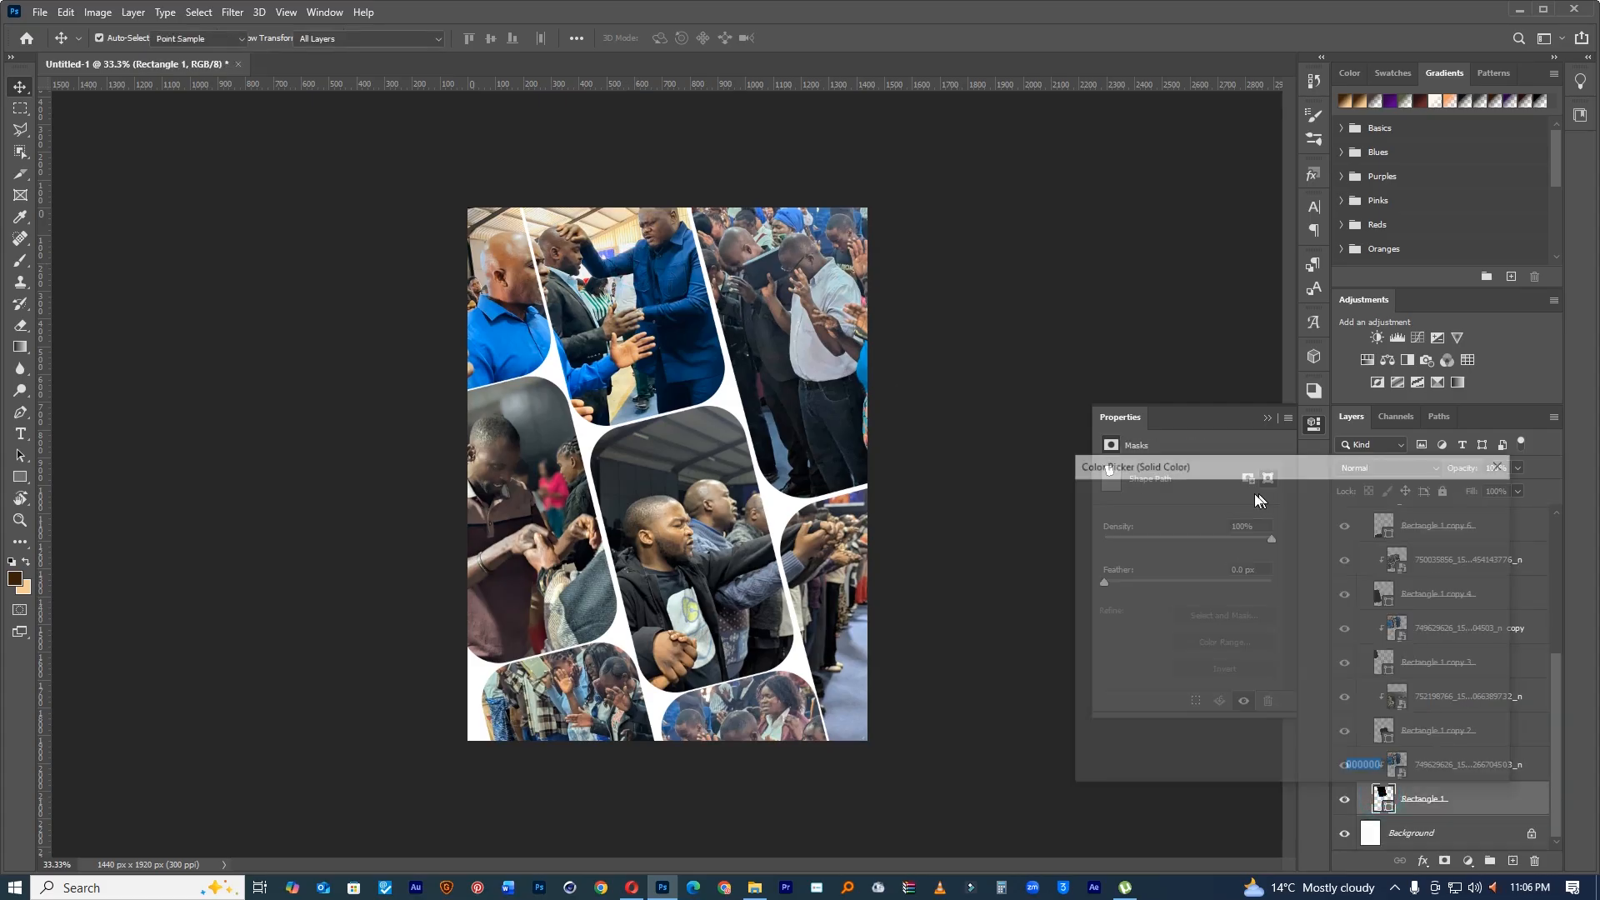
left_click(1271, 531)
left_click_drag(1271, 531, 1339, 582)
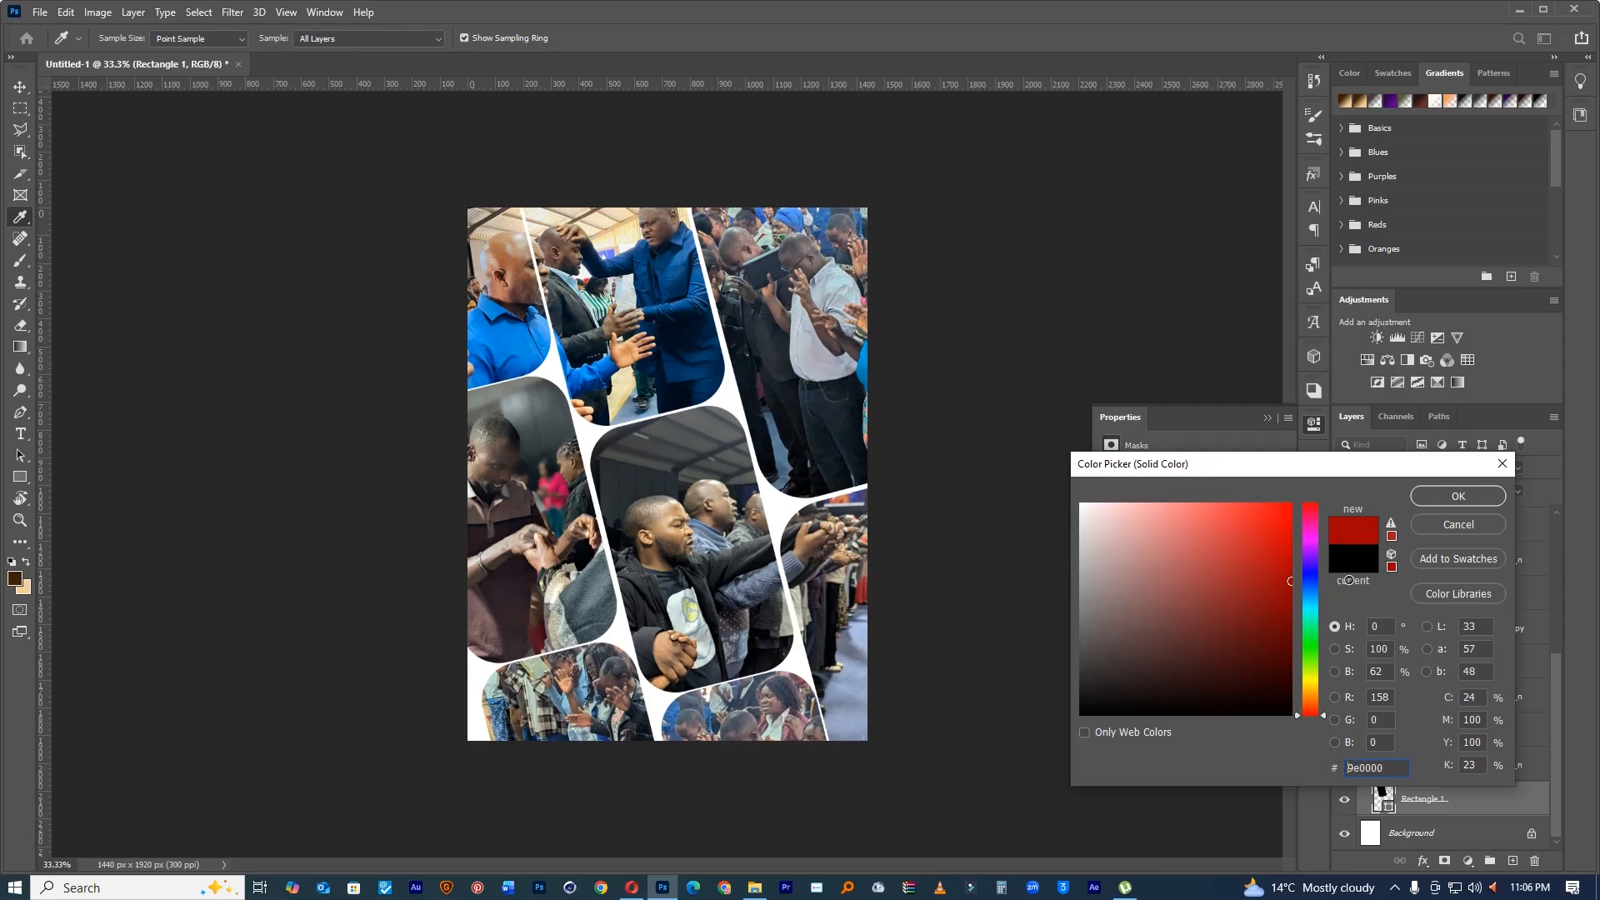
left_click(1473, 500)
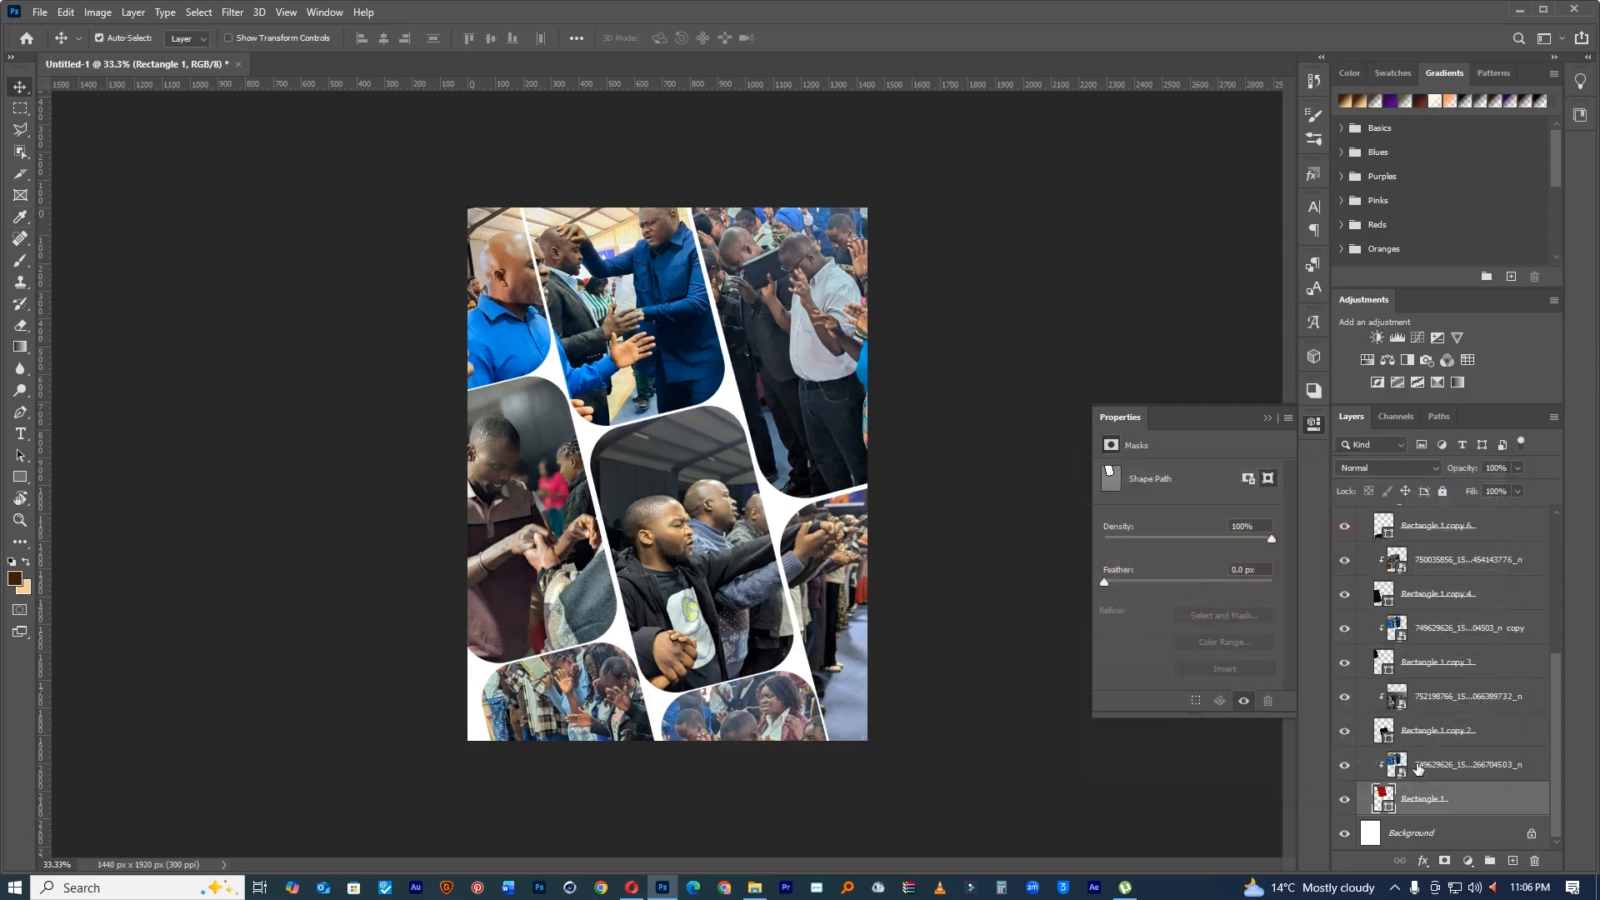
Step: Set the blend mode of the upper-middle rectangle's clipped photo to Soft Light
left_click(1420, 767)
left_click(1379, 470)
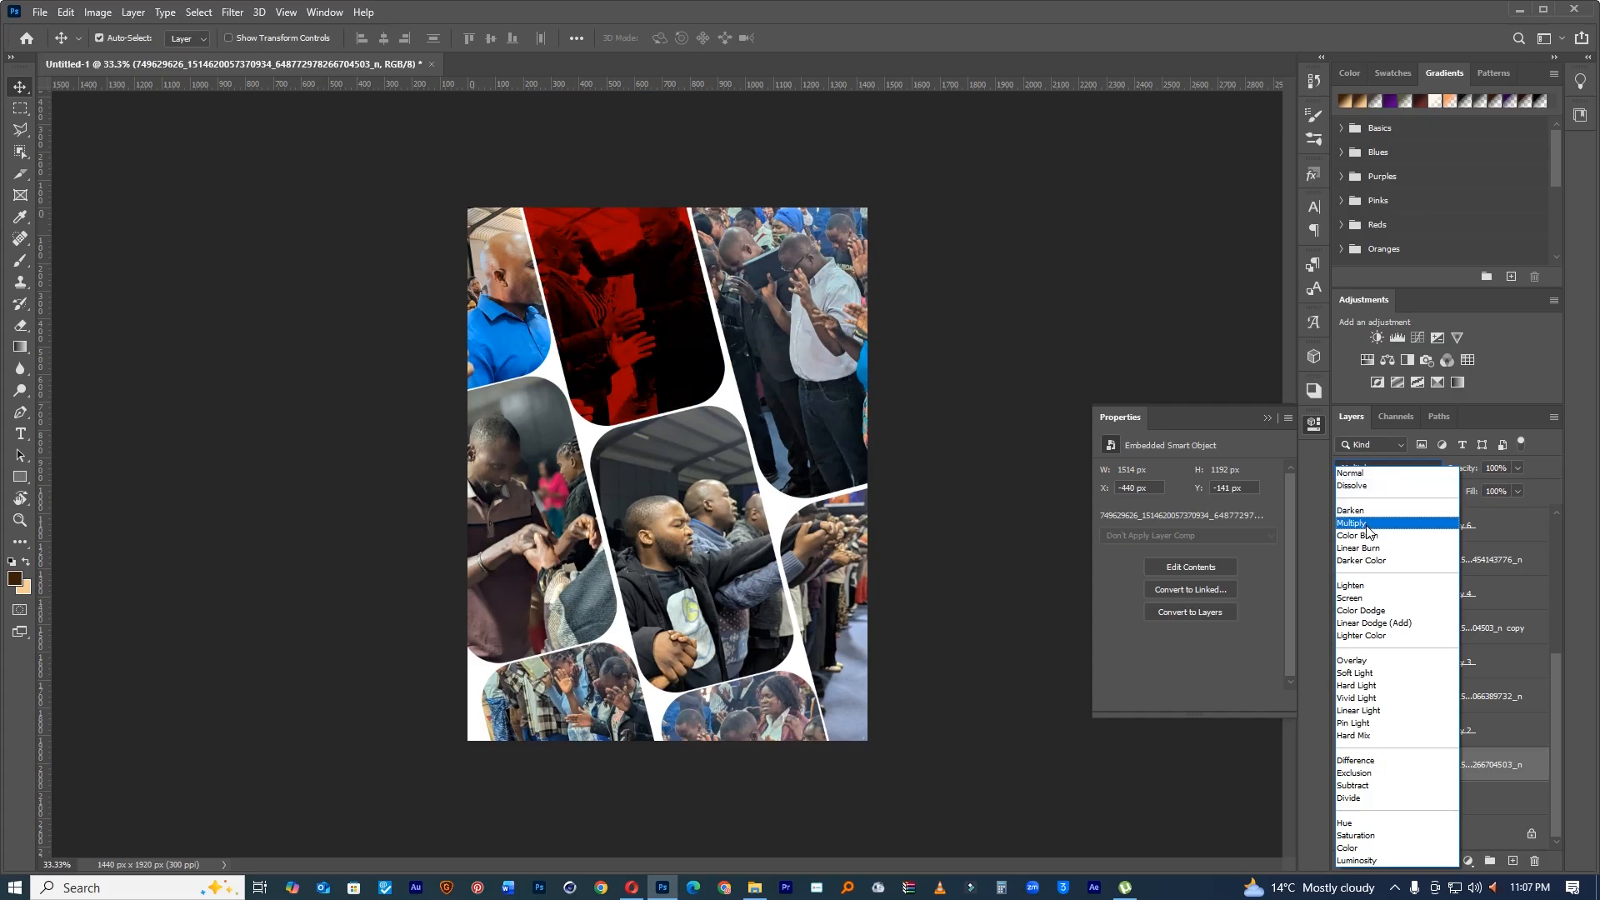
left_click(1365, 677)
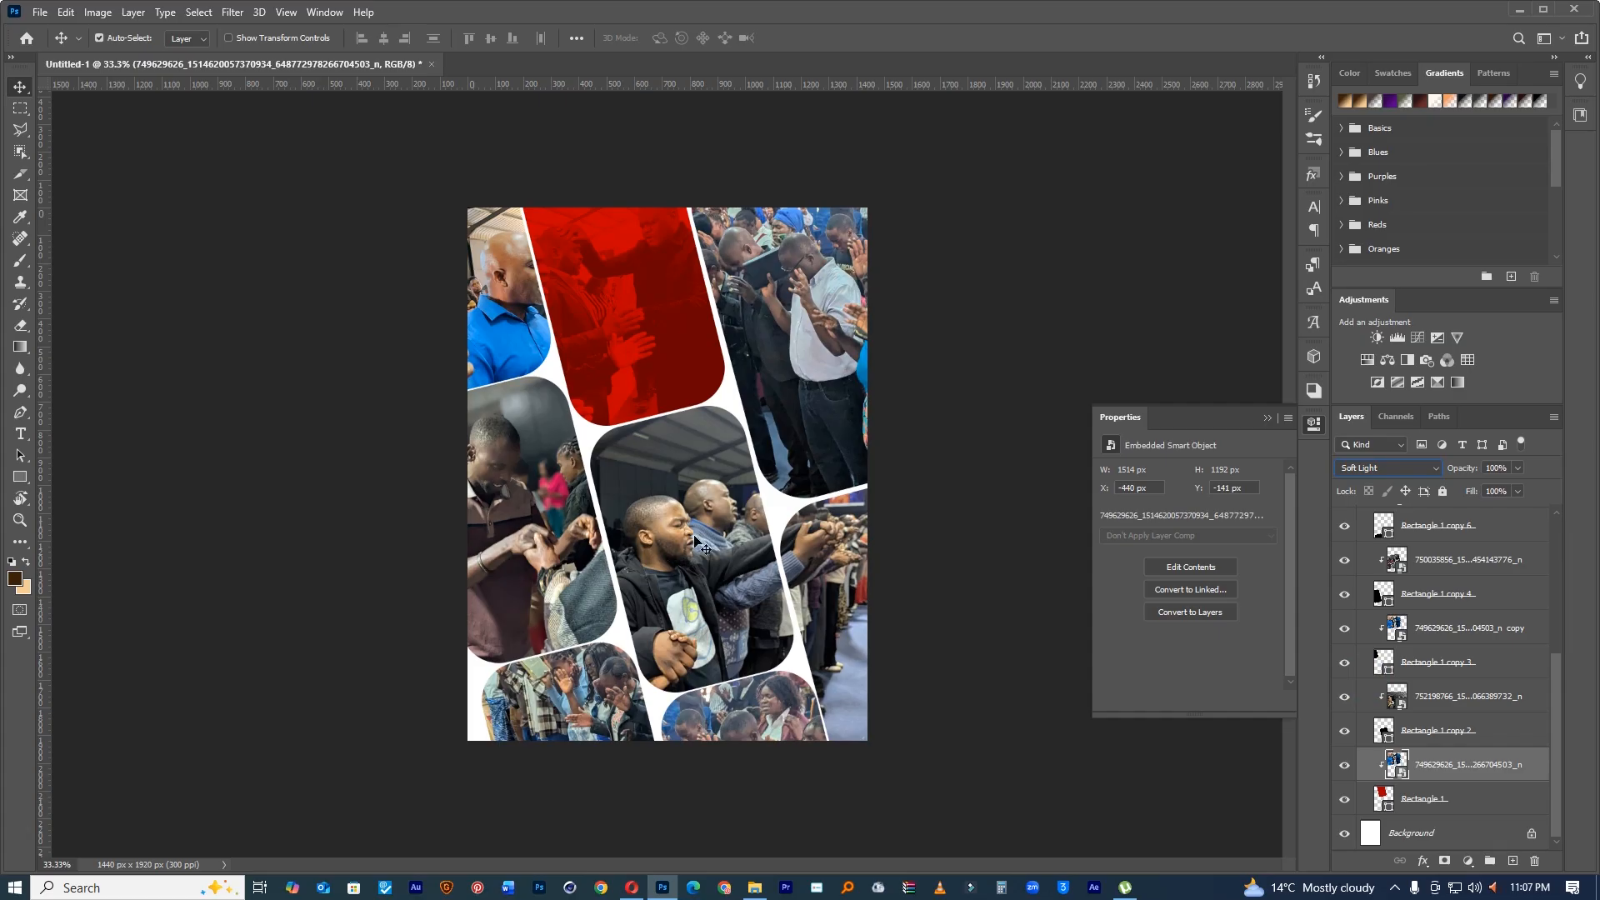
Step: Copy the hex color a40000 from Rectangle 1 and apply it as the fill of the central rectangle, Rectangle 1 copy 2
double_click(1383, 798)
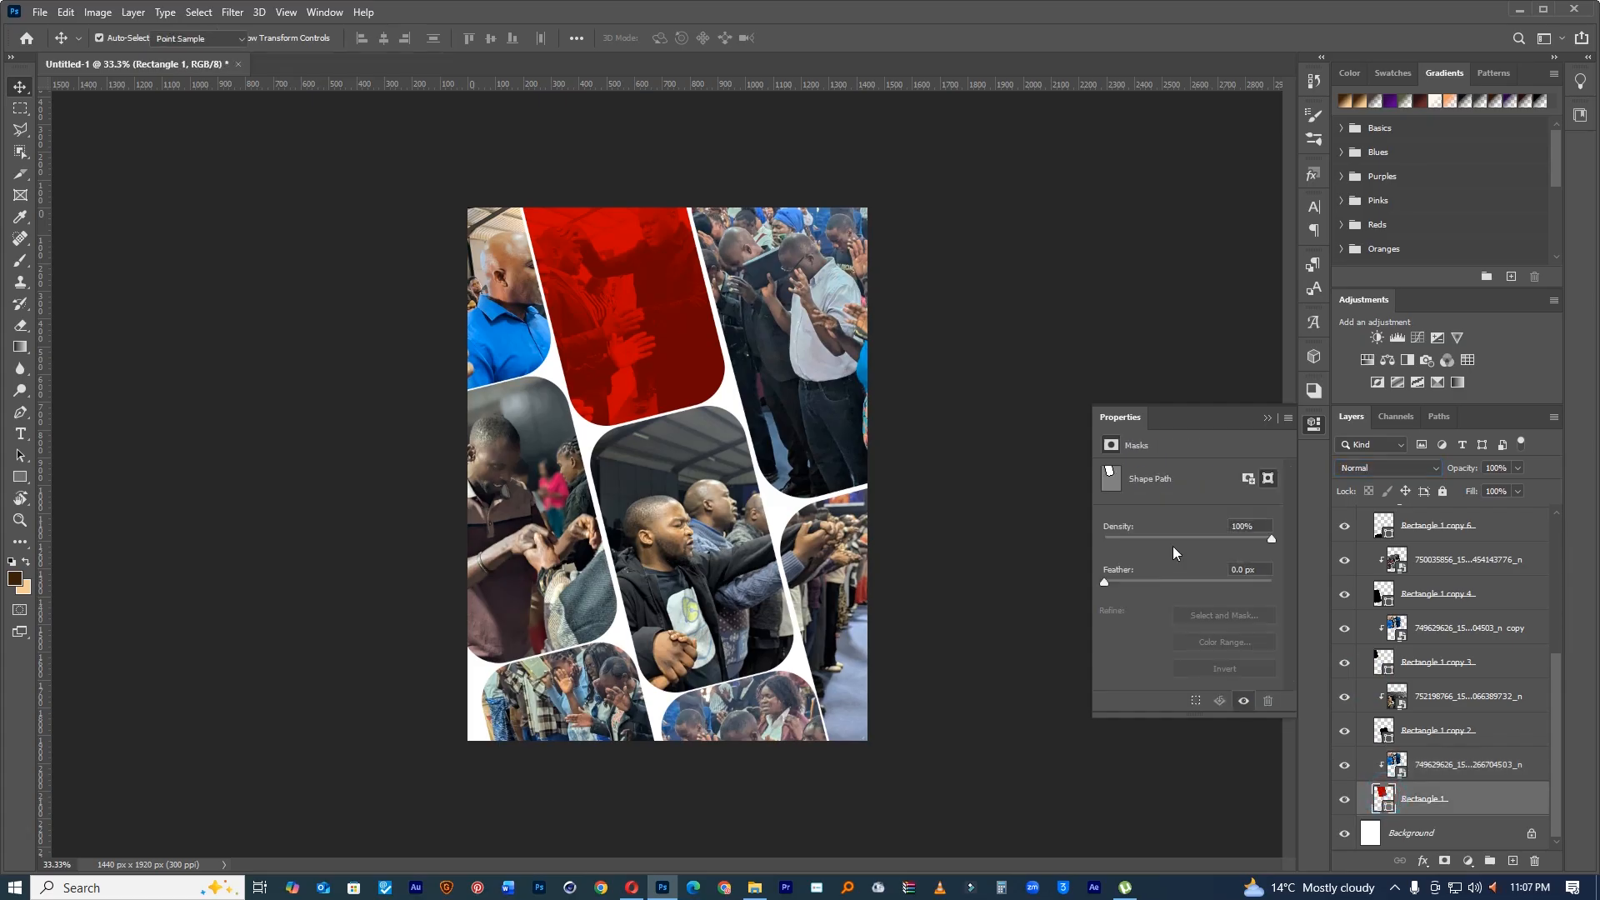
right_click(1375, 769)
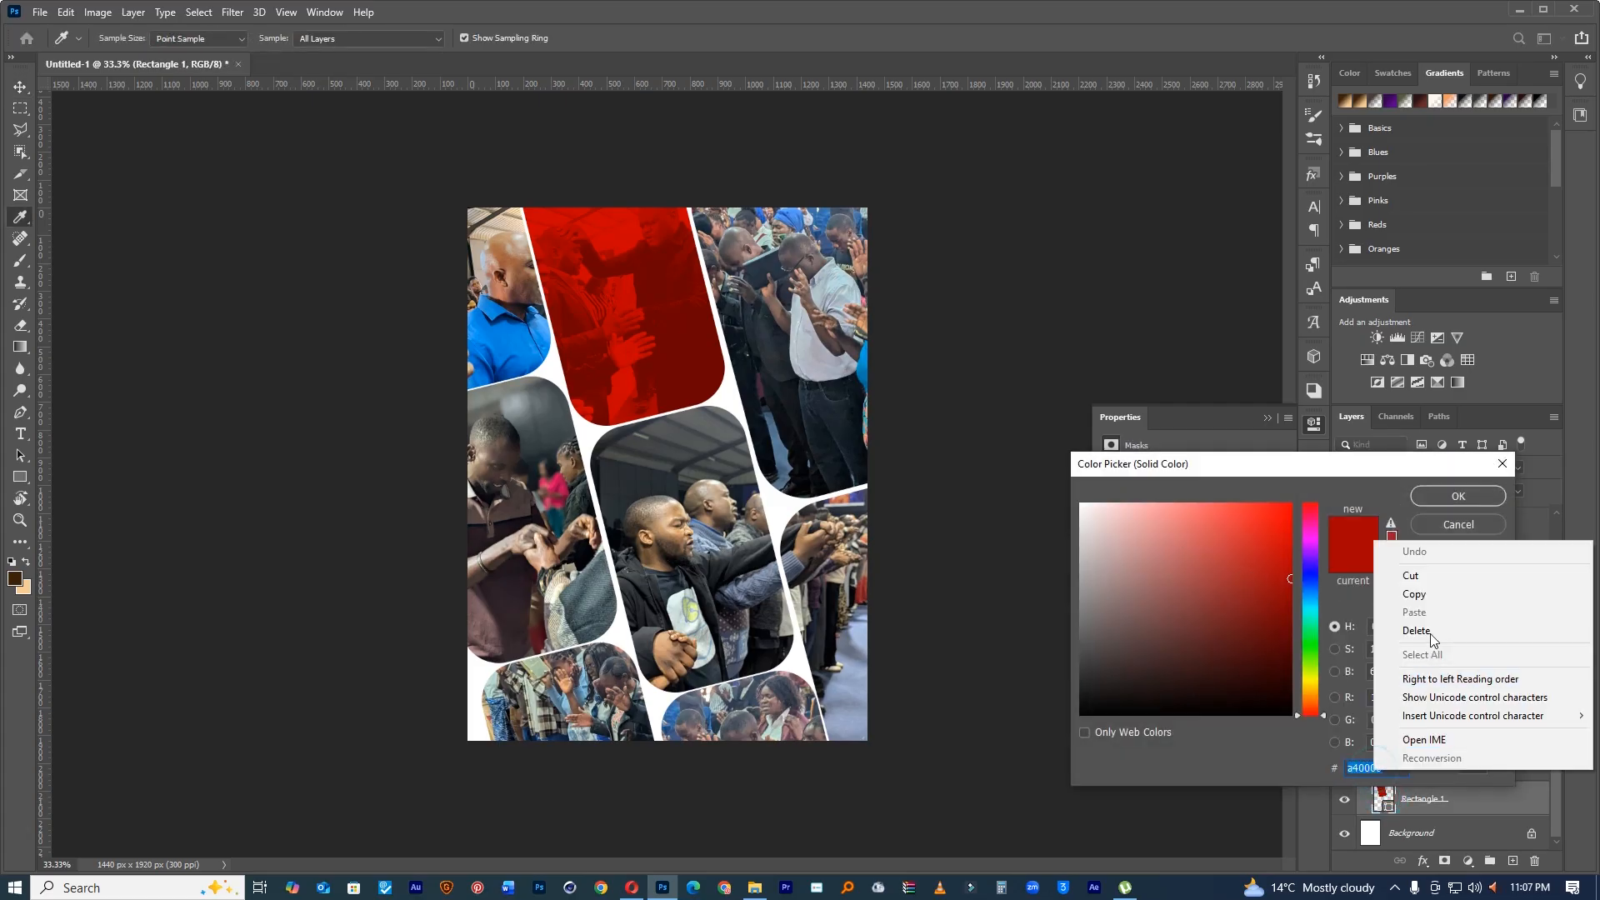
left_click(1433, 597)
key("Return")
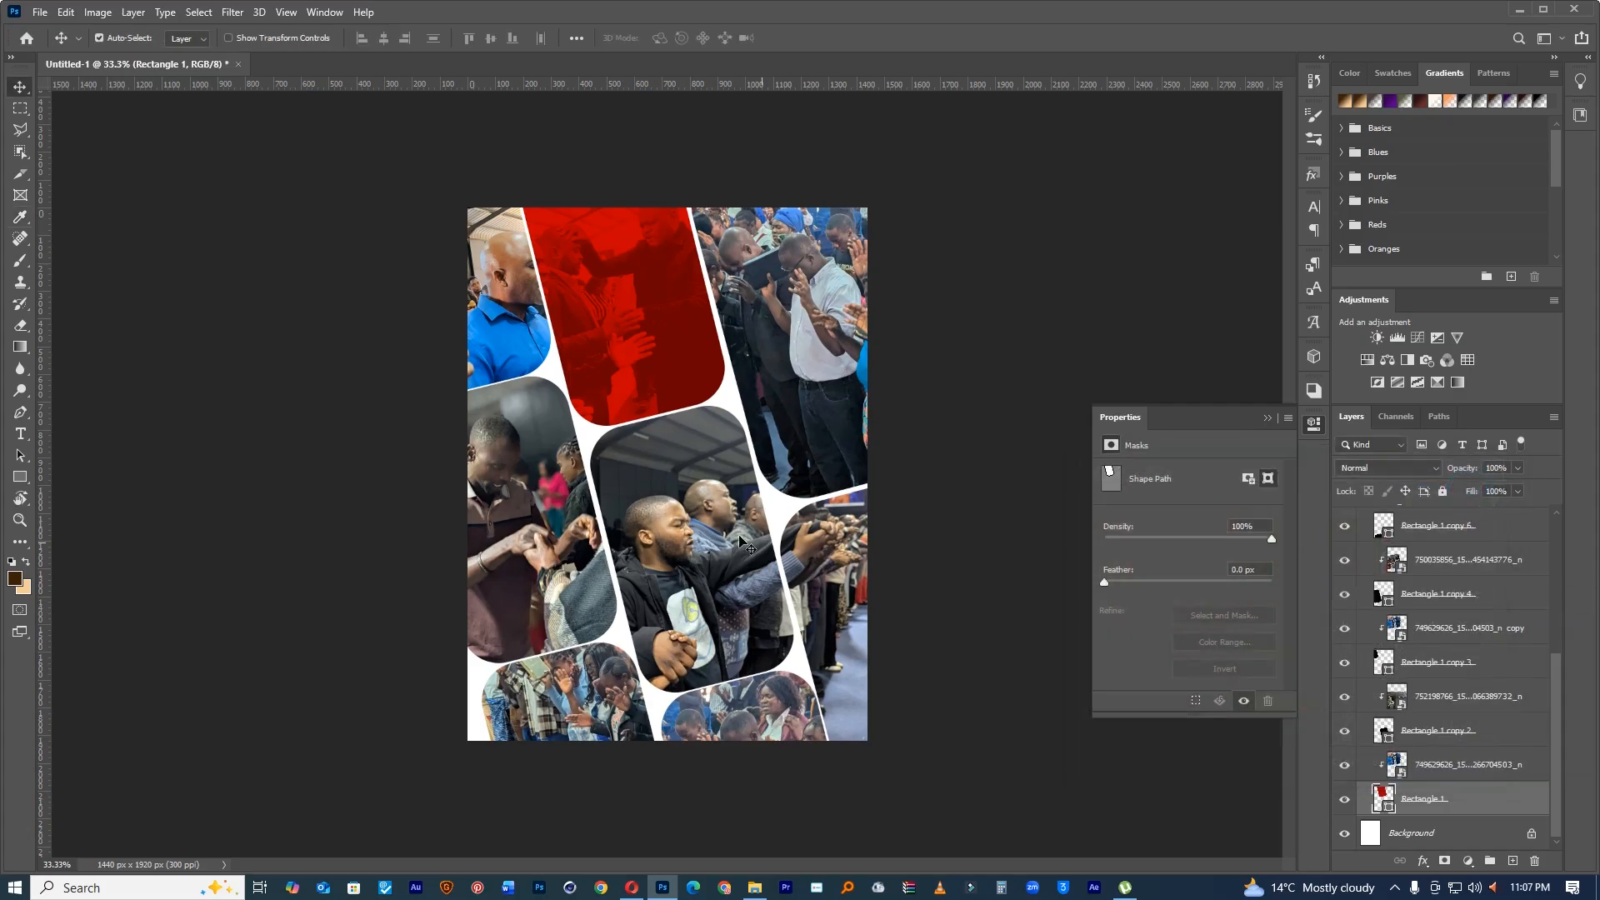
double_click(1384, 731)
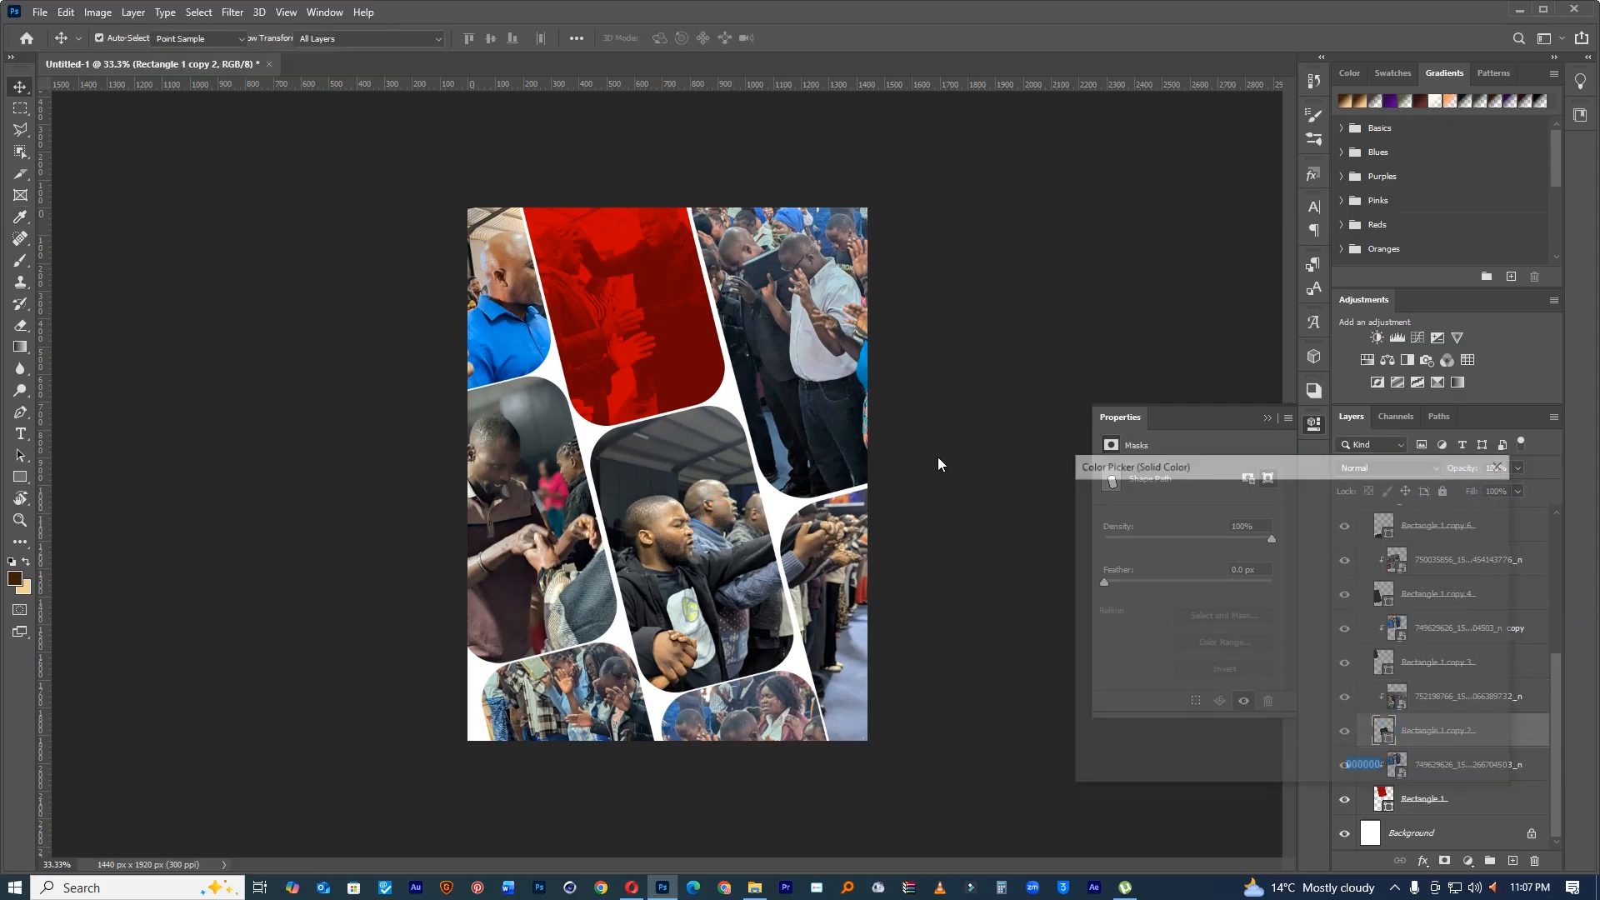
key("ctrl+v")
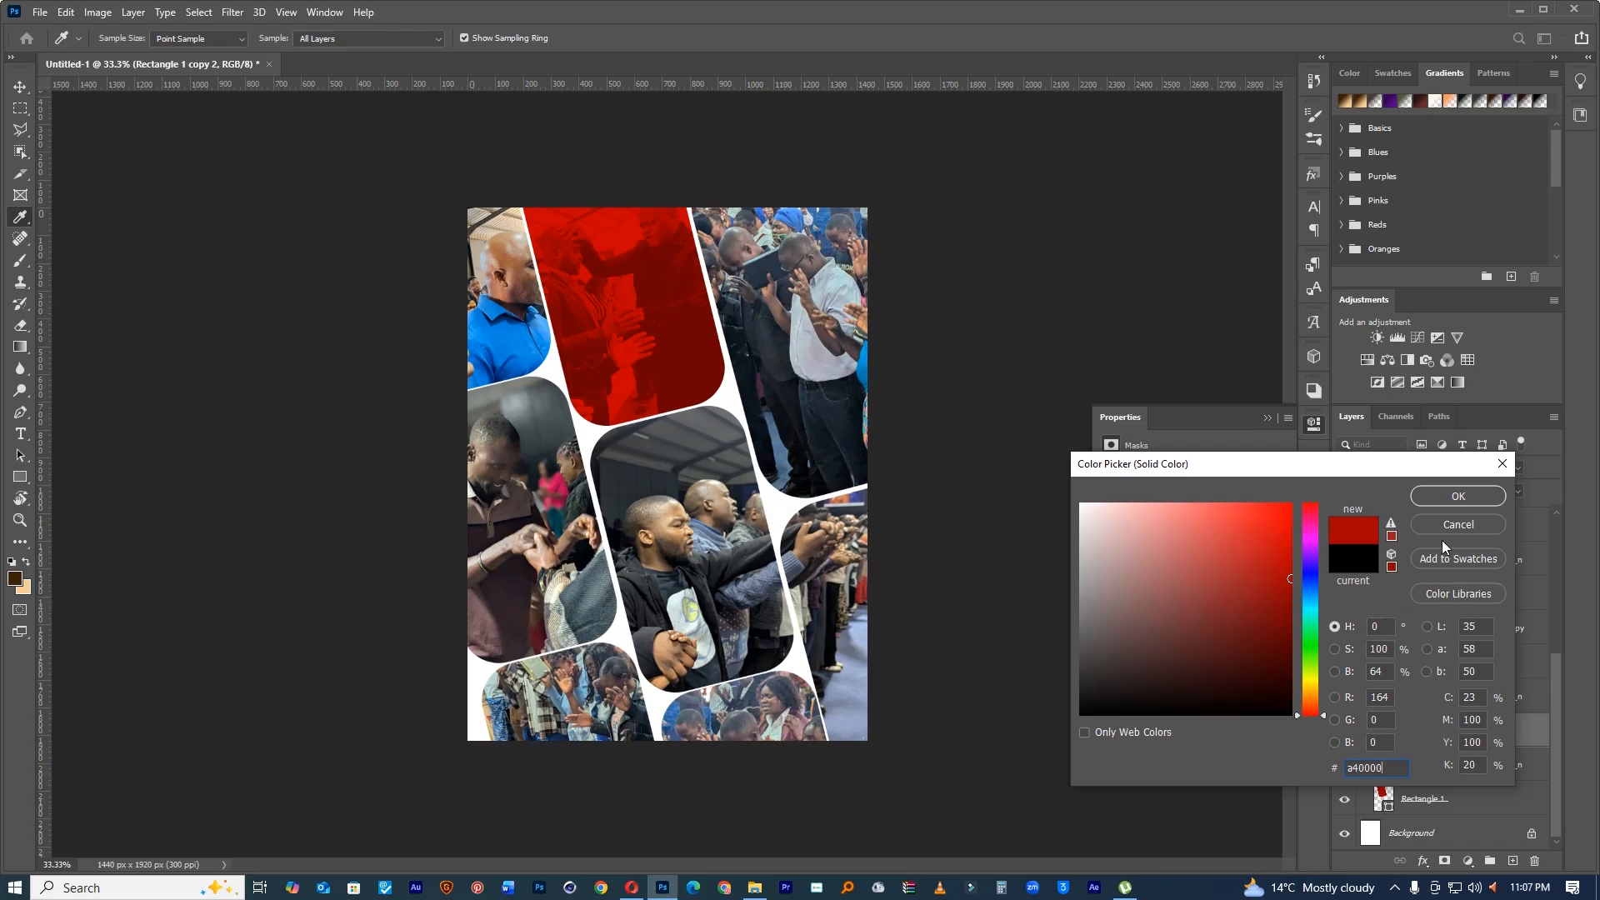
left_click(1459, 496)
Step: Set the blend mode of the central rectangle's clipped photo to Soft Light
left_click(720, 554)
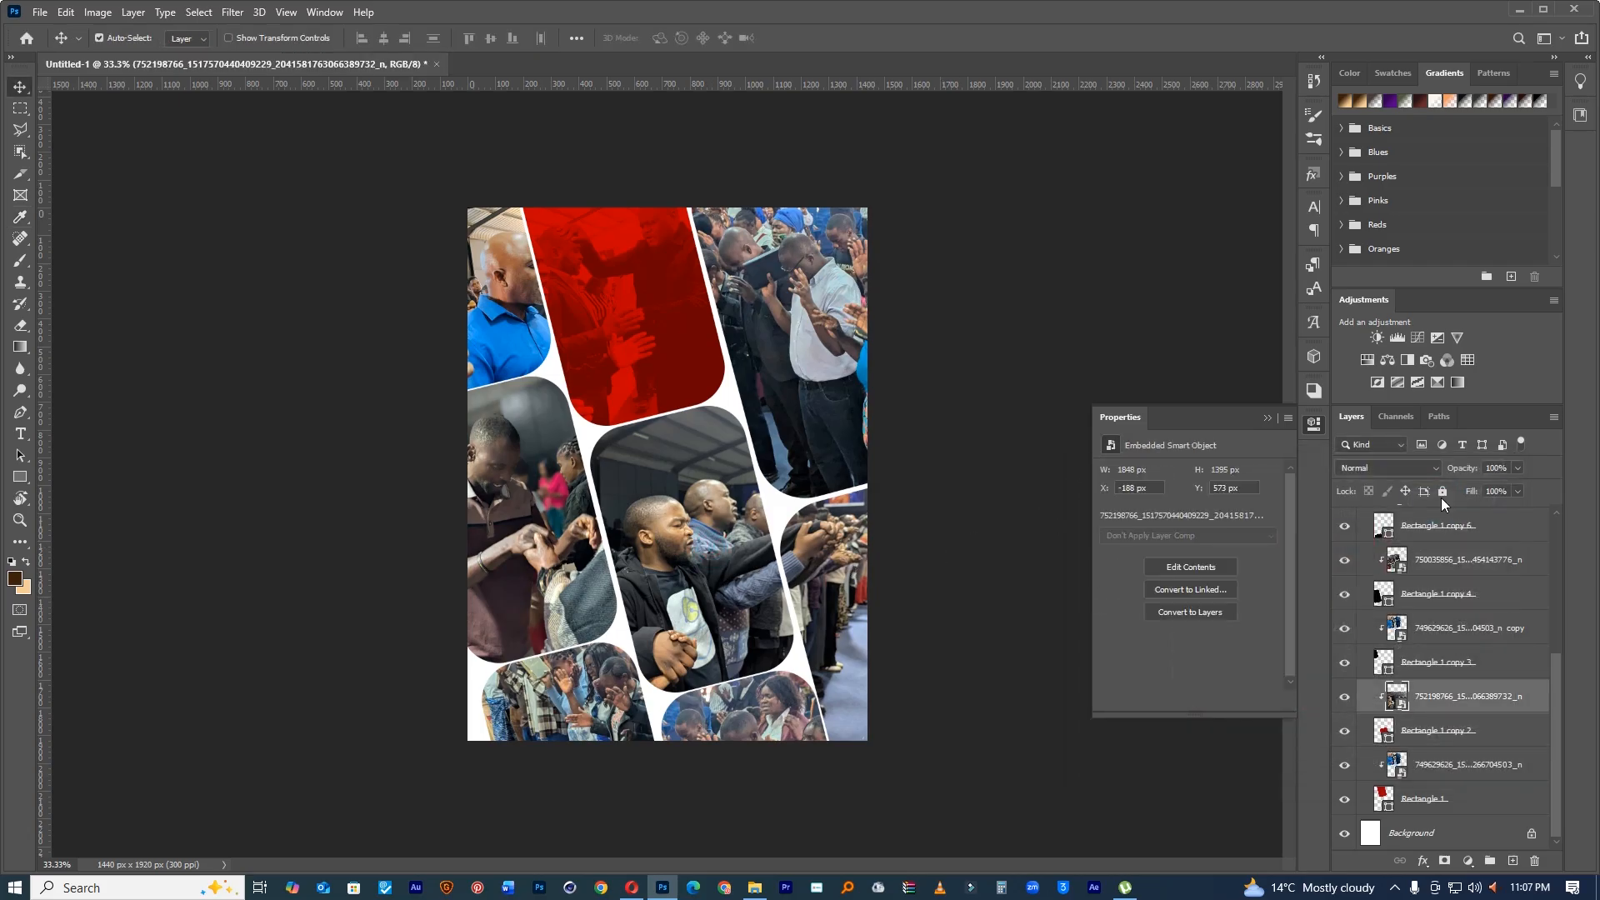
left_click(1388, 468)
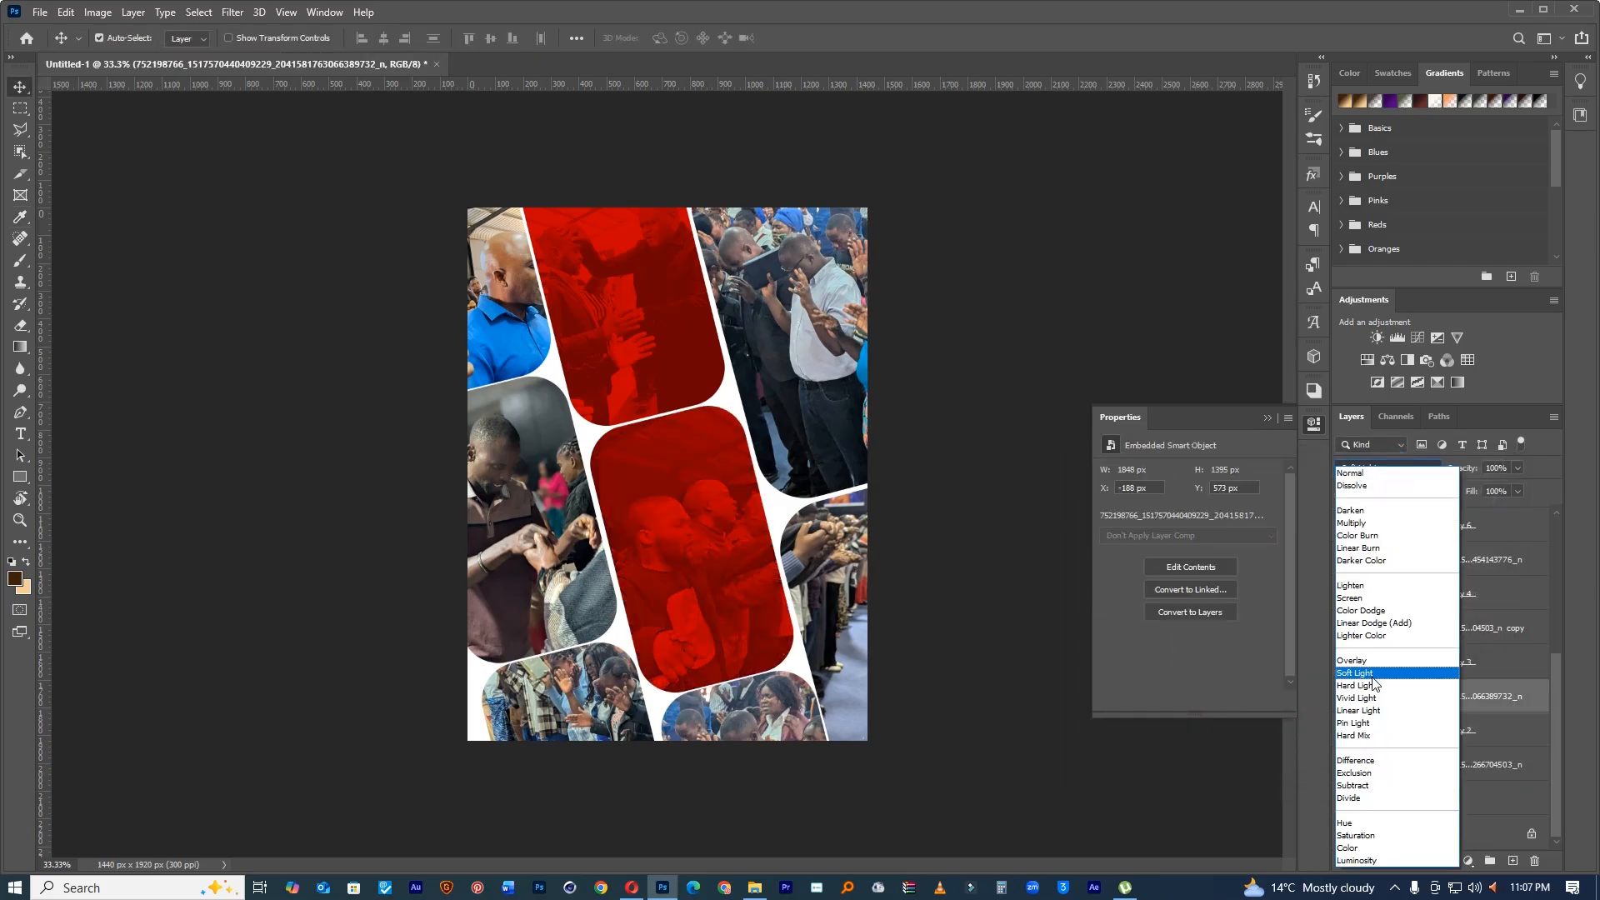
left_click(1376, 677)
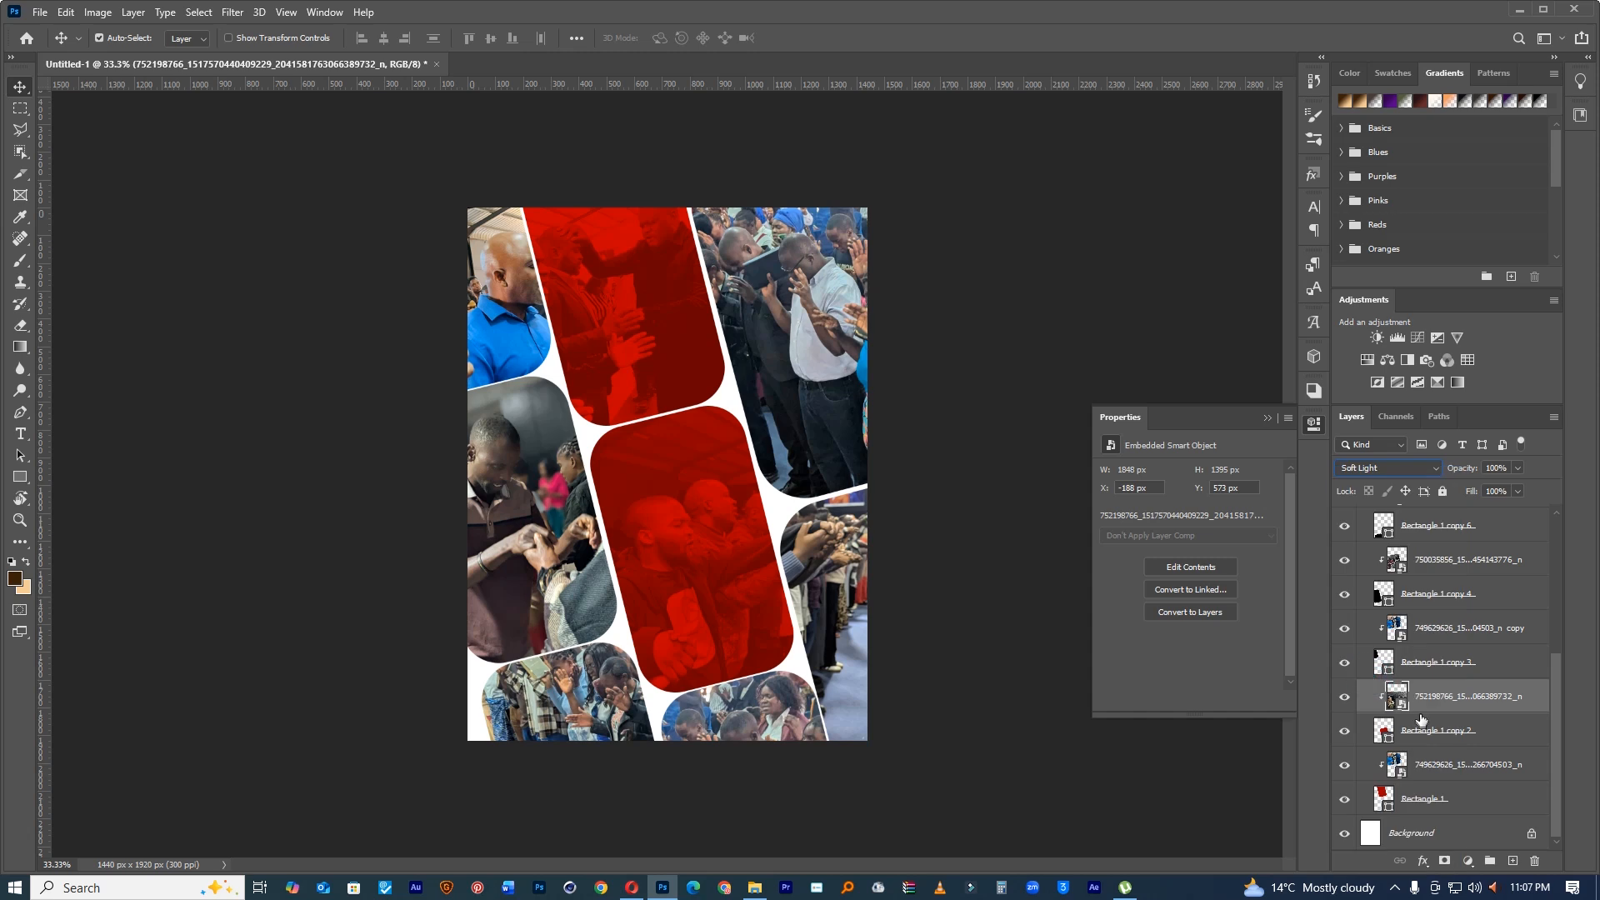
Step: Select the upper-middle and central photo layers together and lower their opacity
left_click(1439, 768, "ctrl")
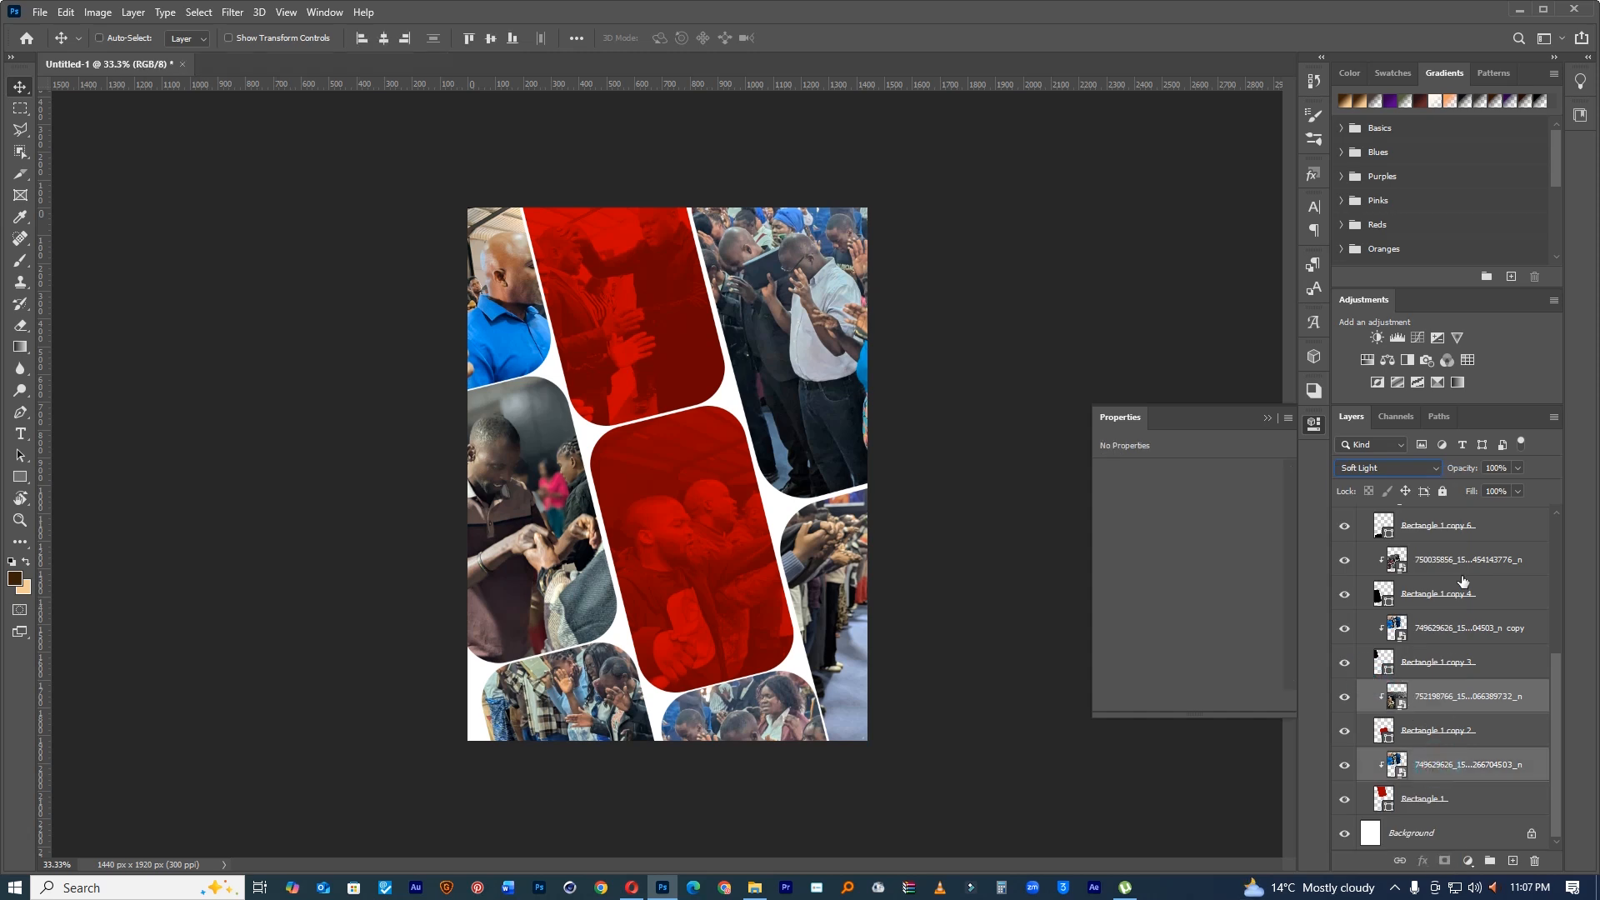
left_click(1455, 764)
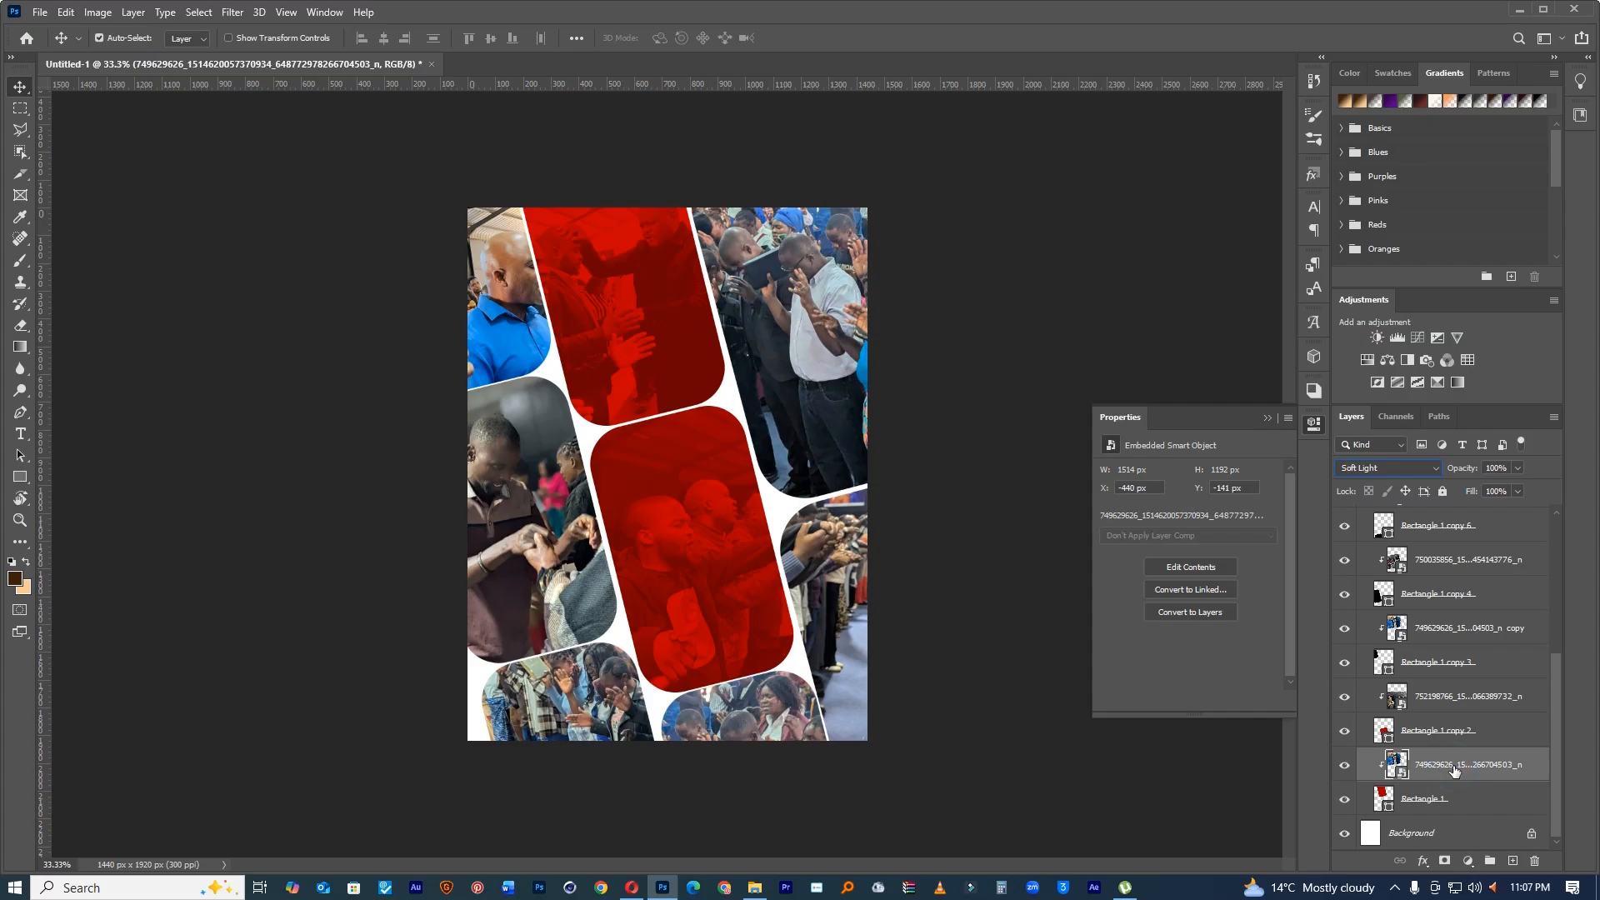
left_click(1448, 699, "ctrl")
left_click_drag(1451, 469, 1379, 469)
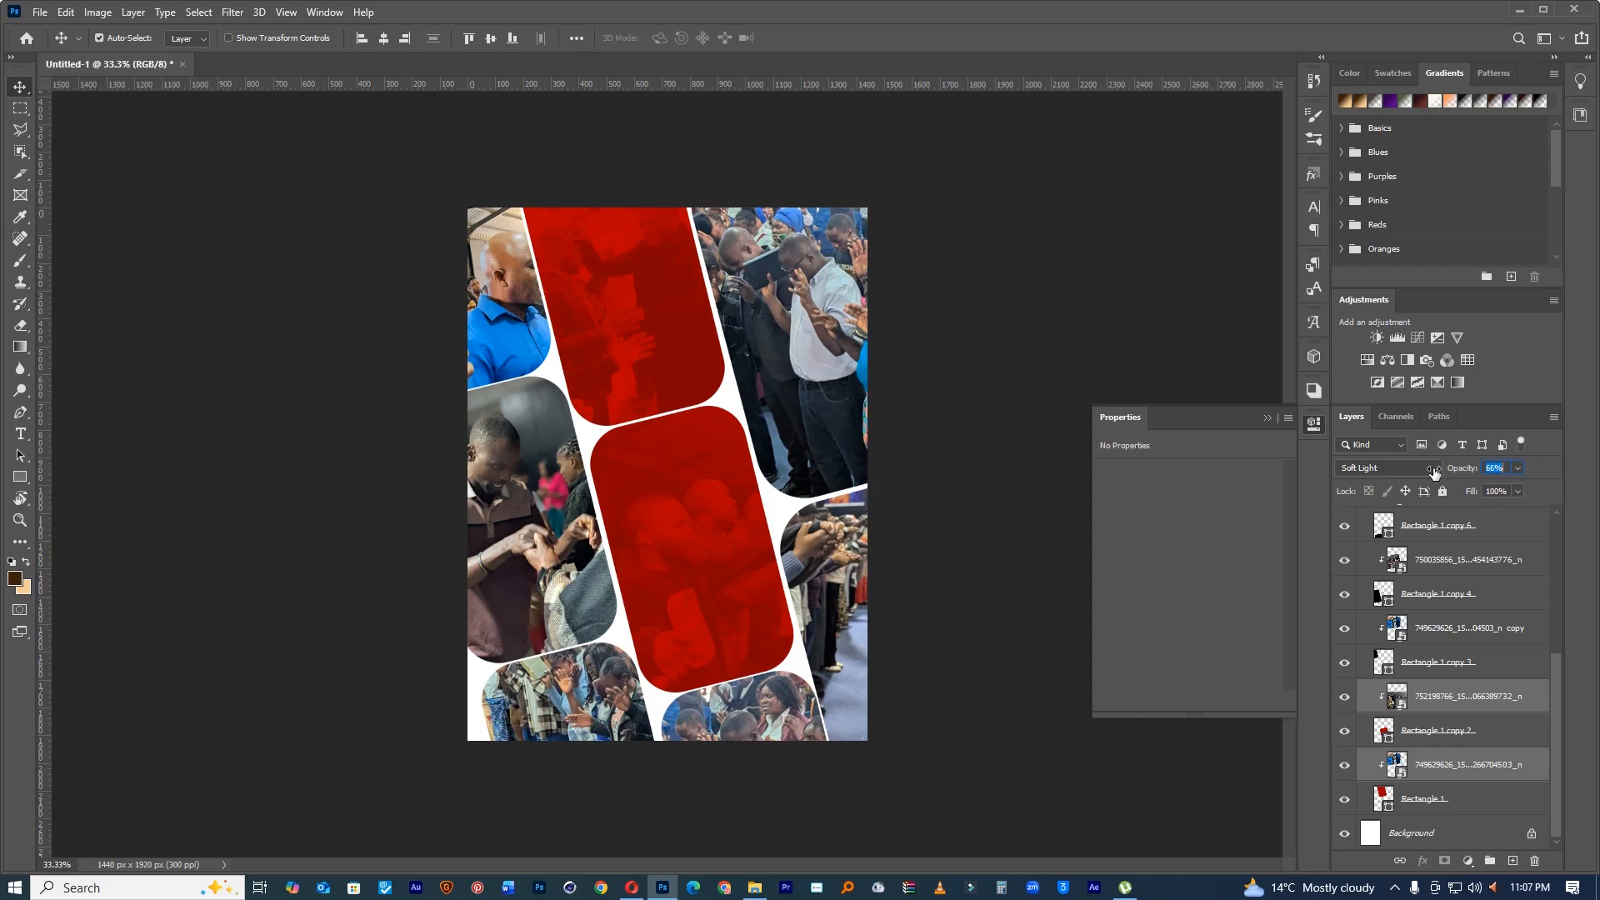
Step: Set the blend mode of the upper-right and lower-right photos to Luminosity
left_click(850, 409)
left_click(1371, 469)
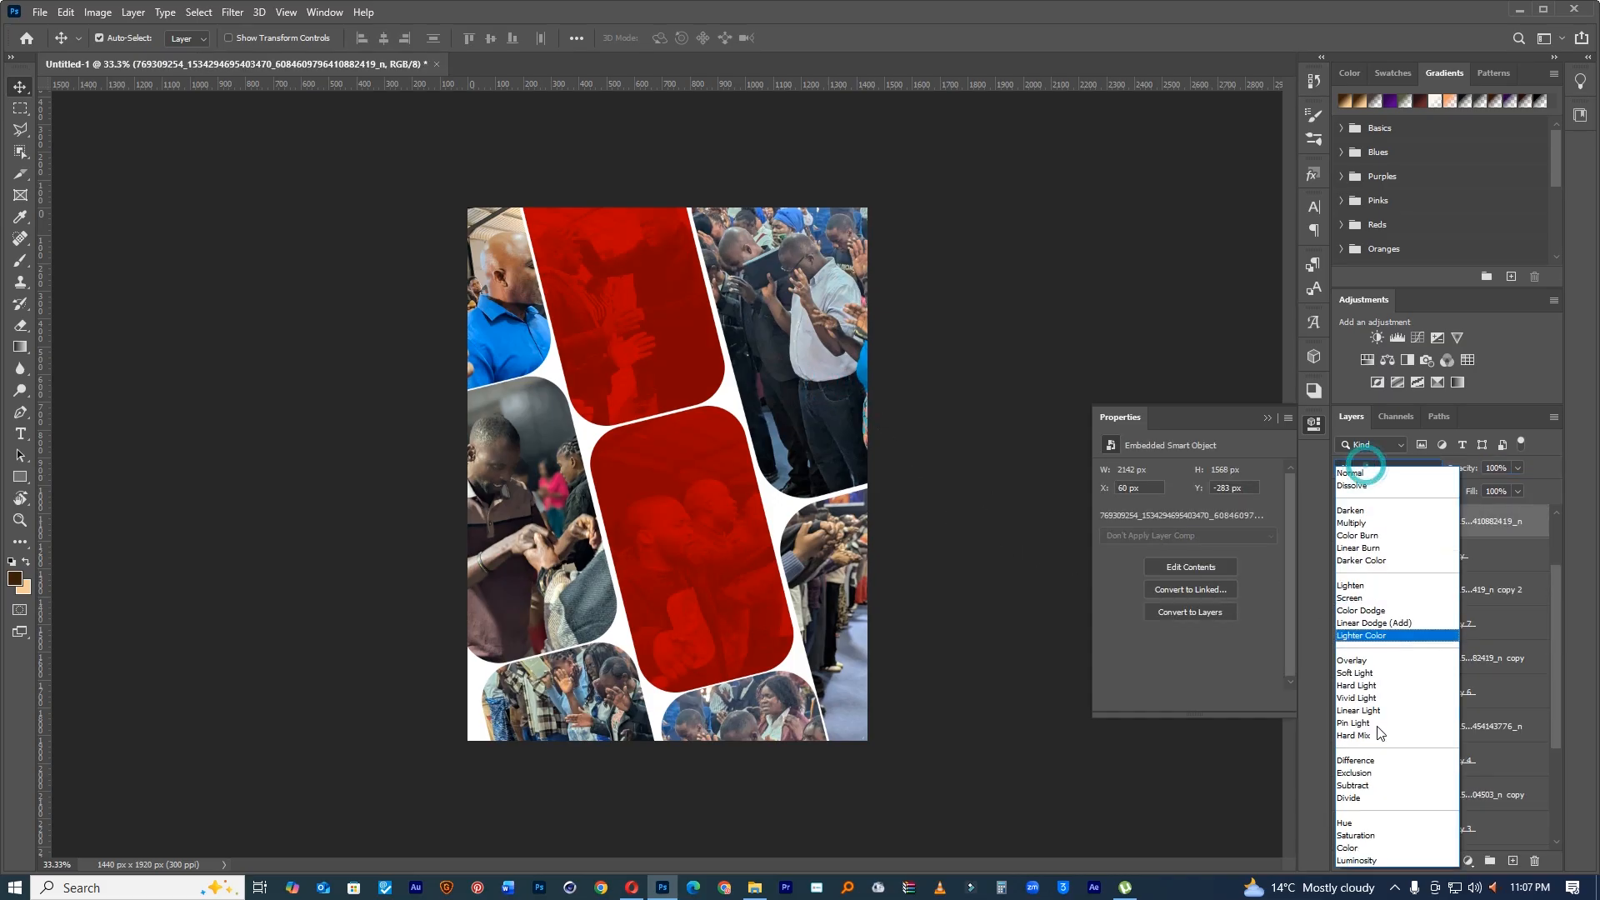
left_click(1368, 860)
left_click(828, 575)
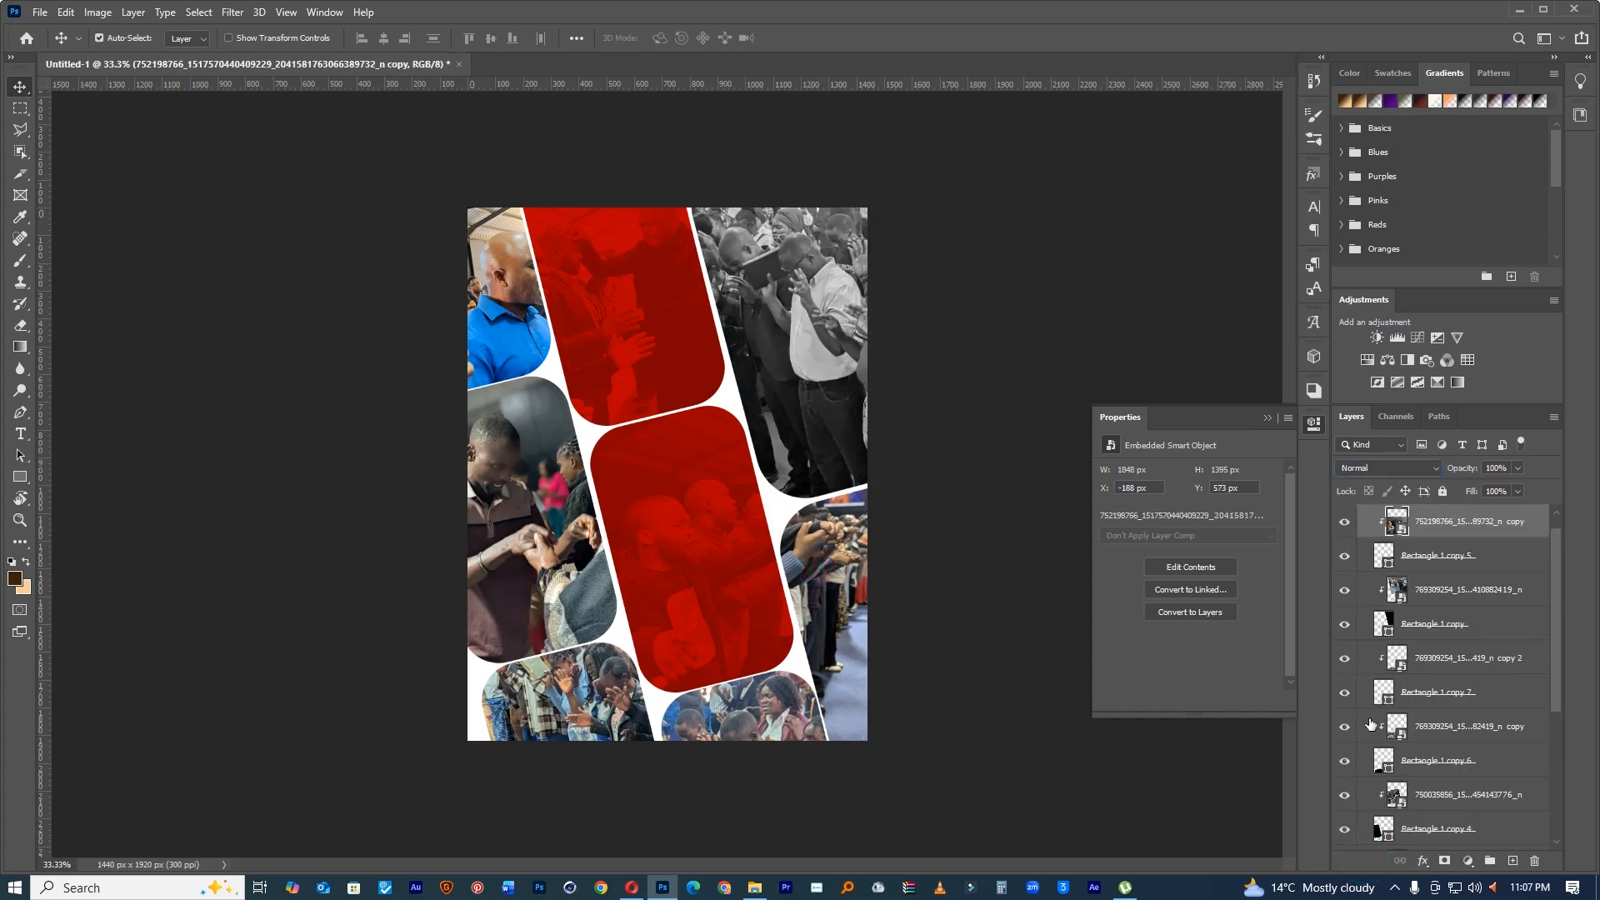
left_click(1382, 468)
left_click(1374, 860)
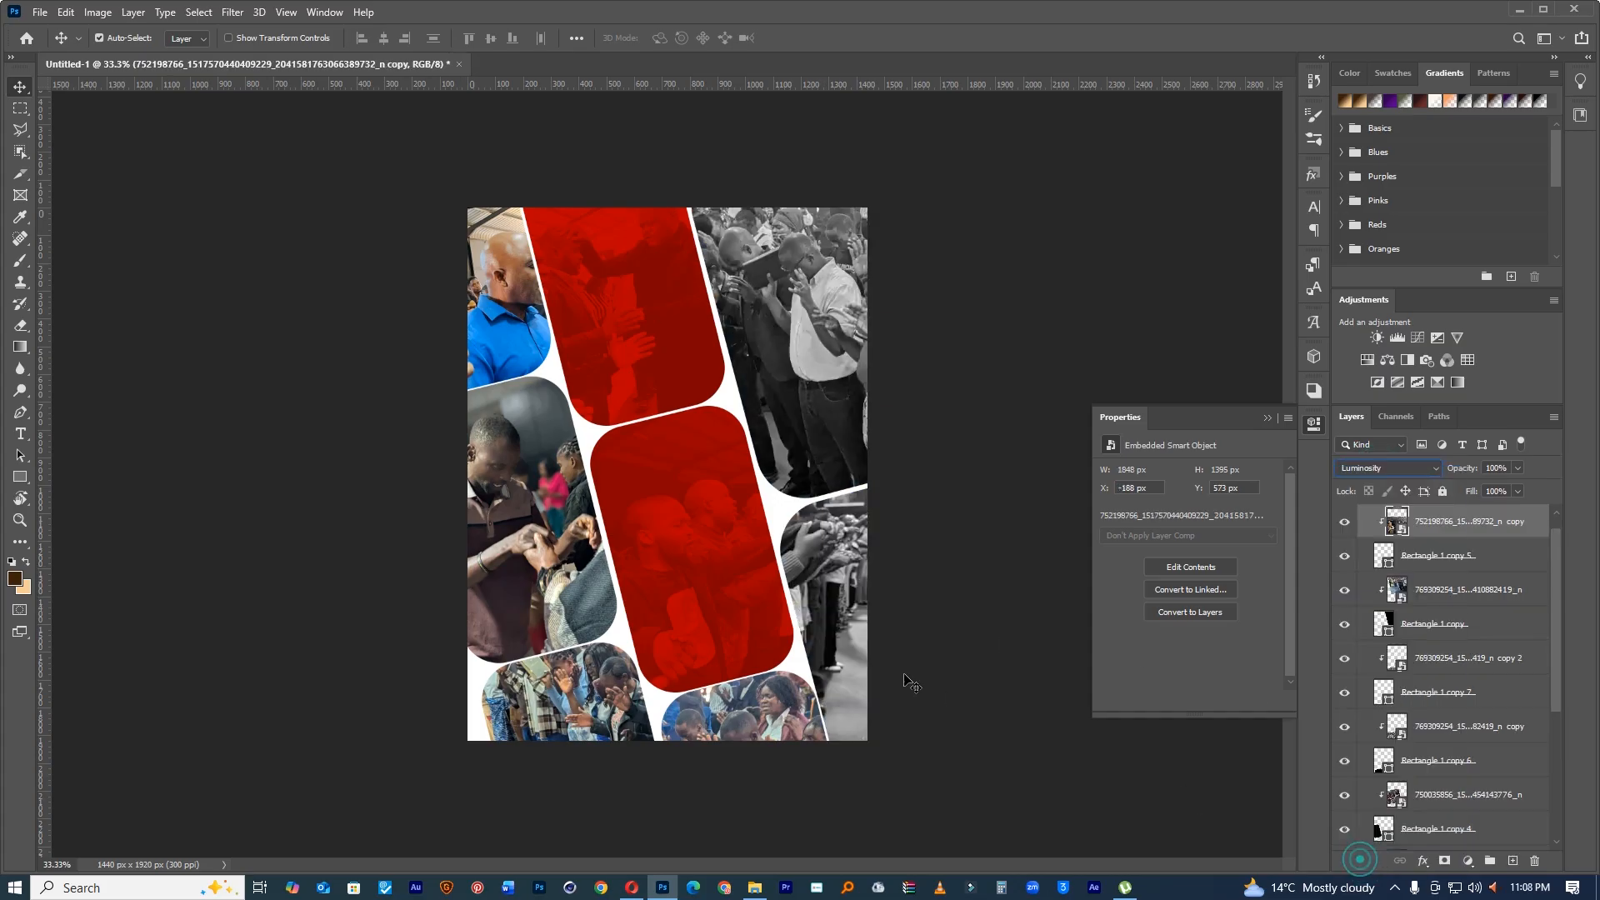
Step: Set the blend mode of the upper-left photo to Luminosity
left_click(502, 314)
left_click(1376, 468)
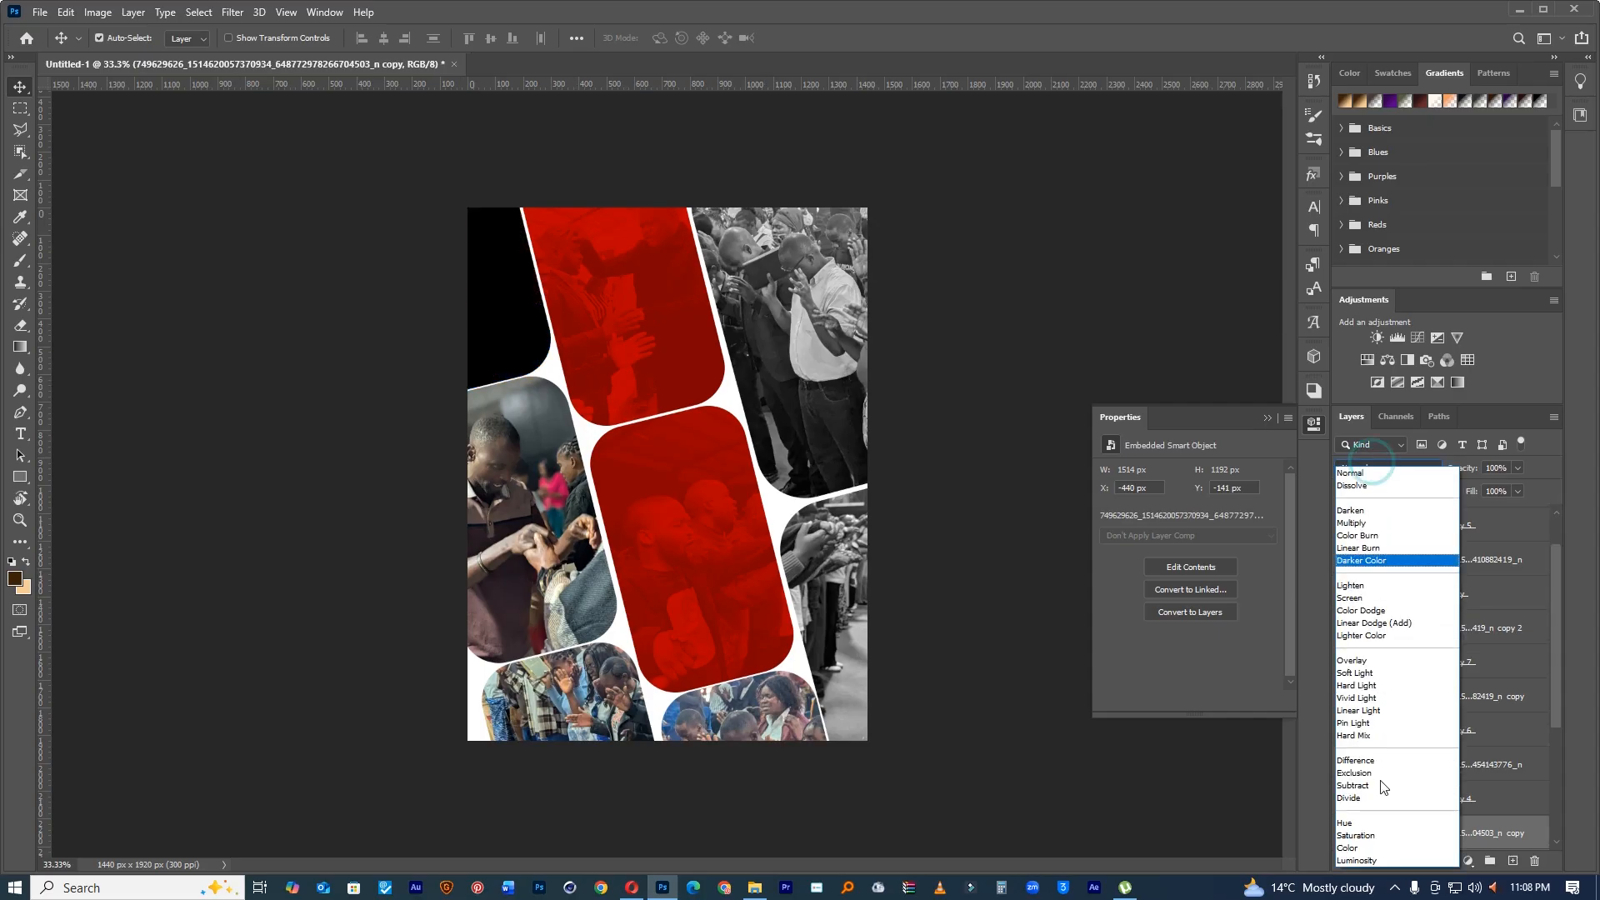
left_click(1374, 860)
Step: Select the upper-left and upper-middle photos together and move them to about X -404 px, Y -198 px within their rectangles
left_click(536, 467)
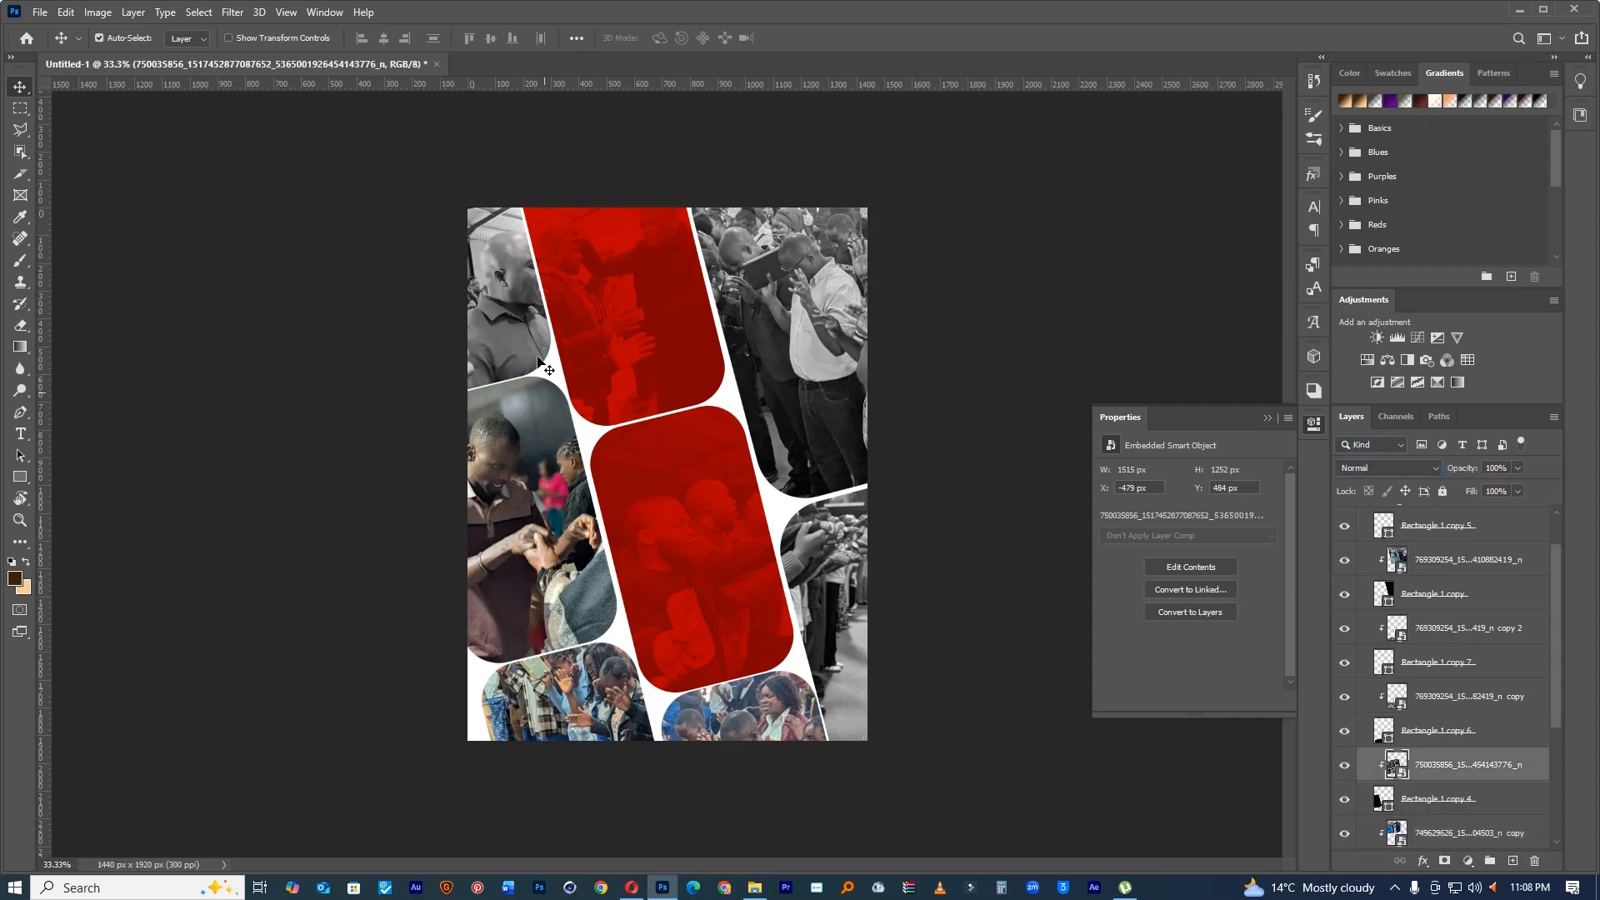
left_click(526, 329)
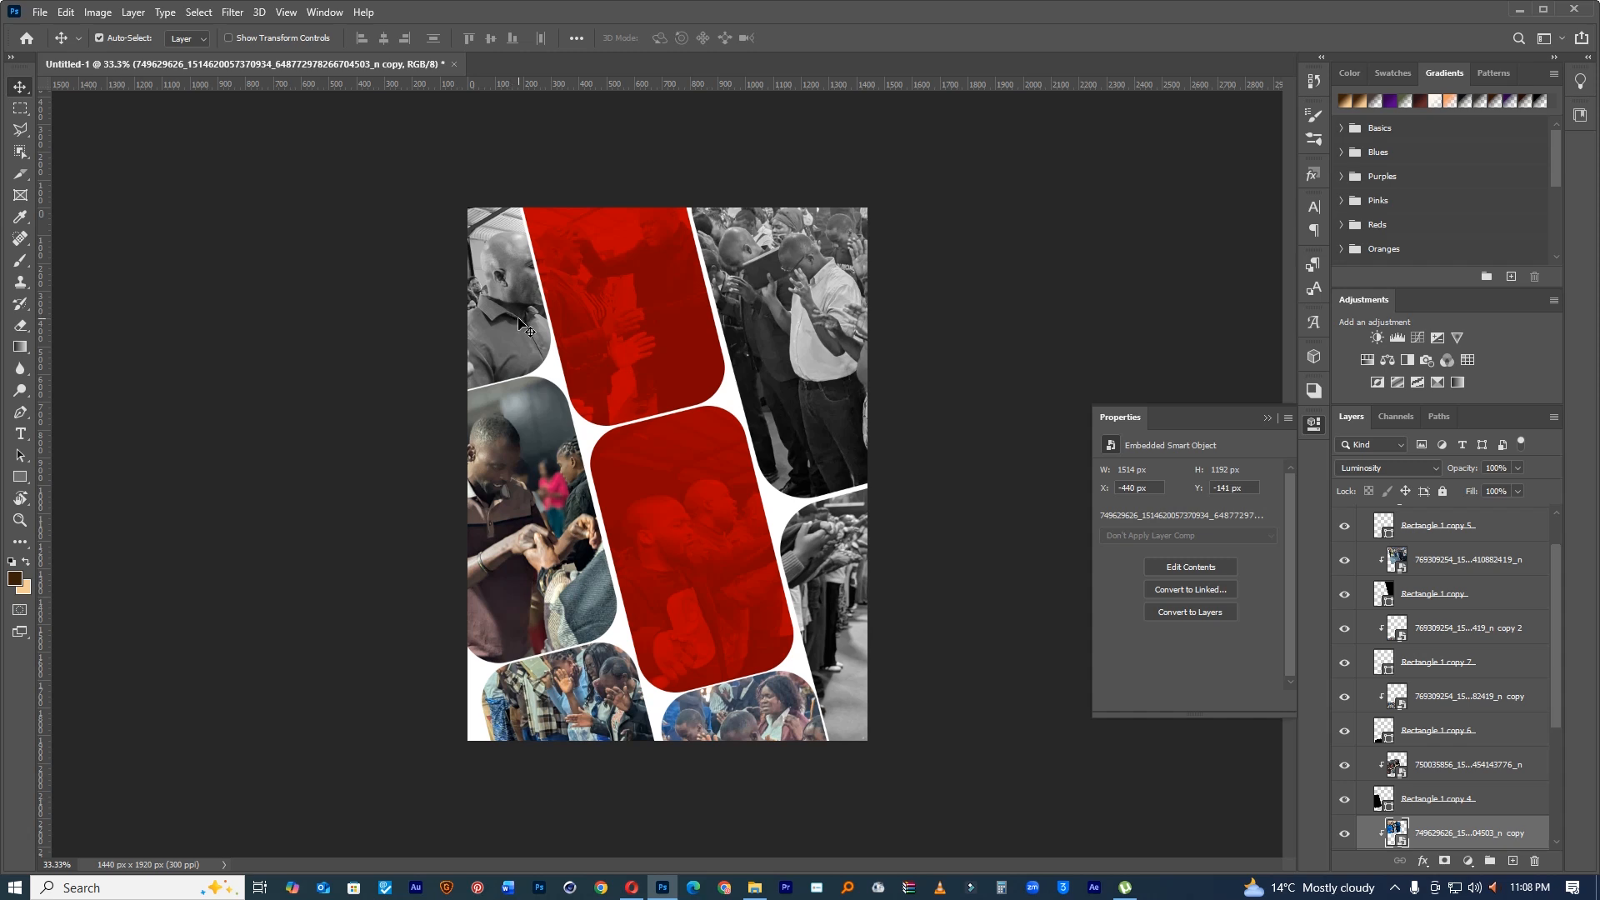
left_click(669, 343)
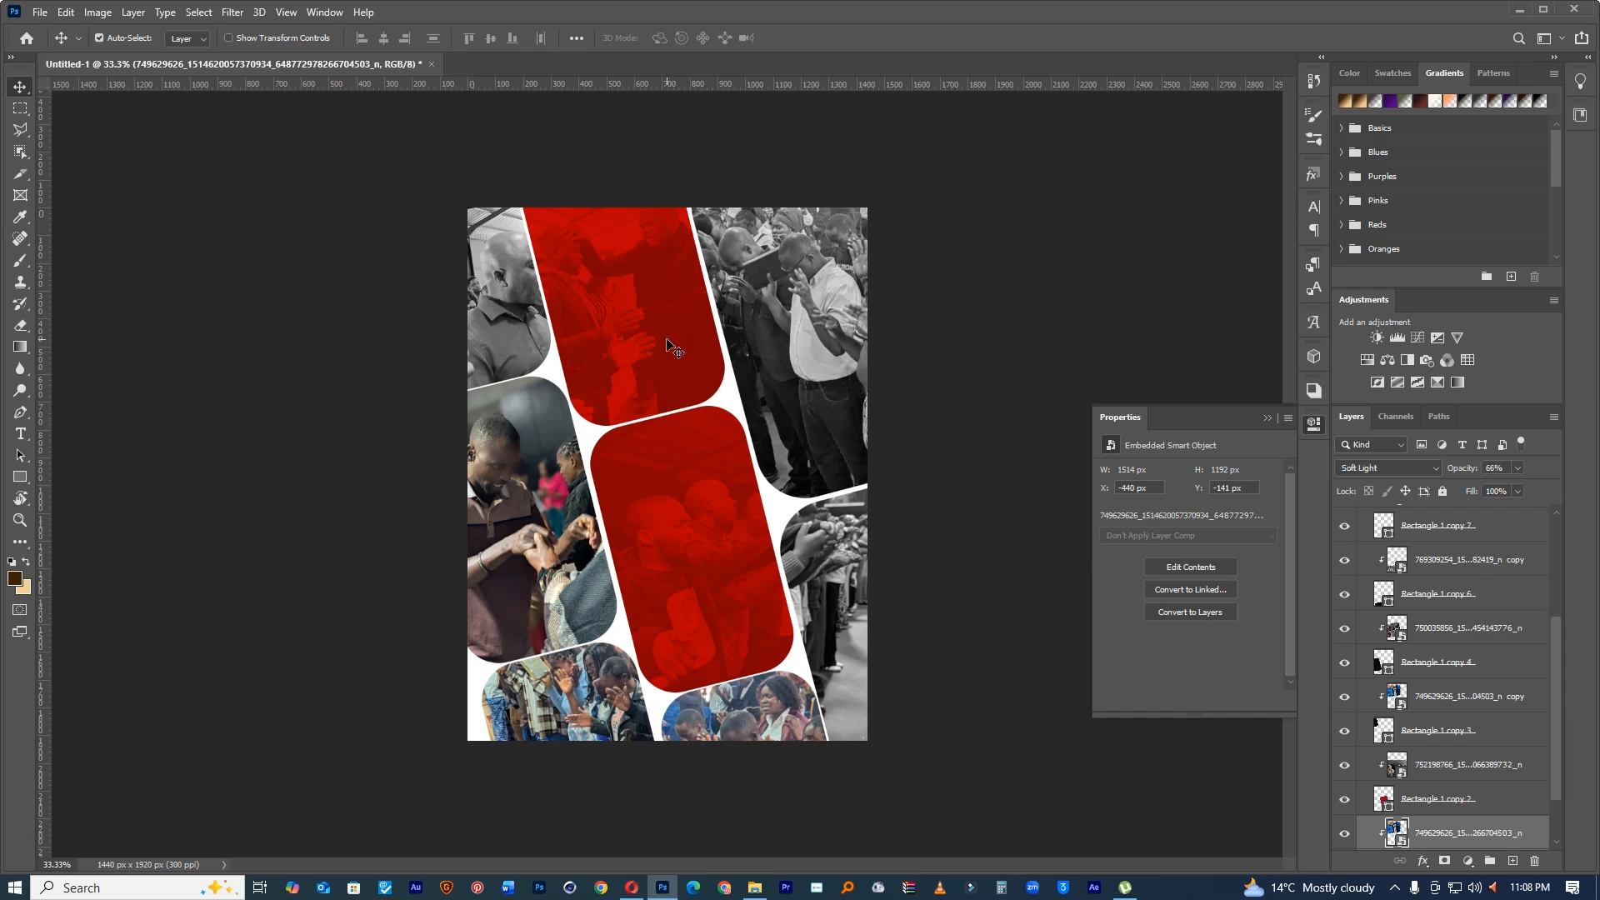
left_click(530, 332)
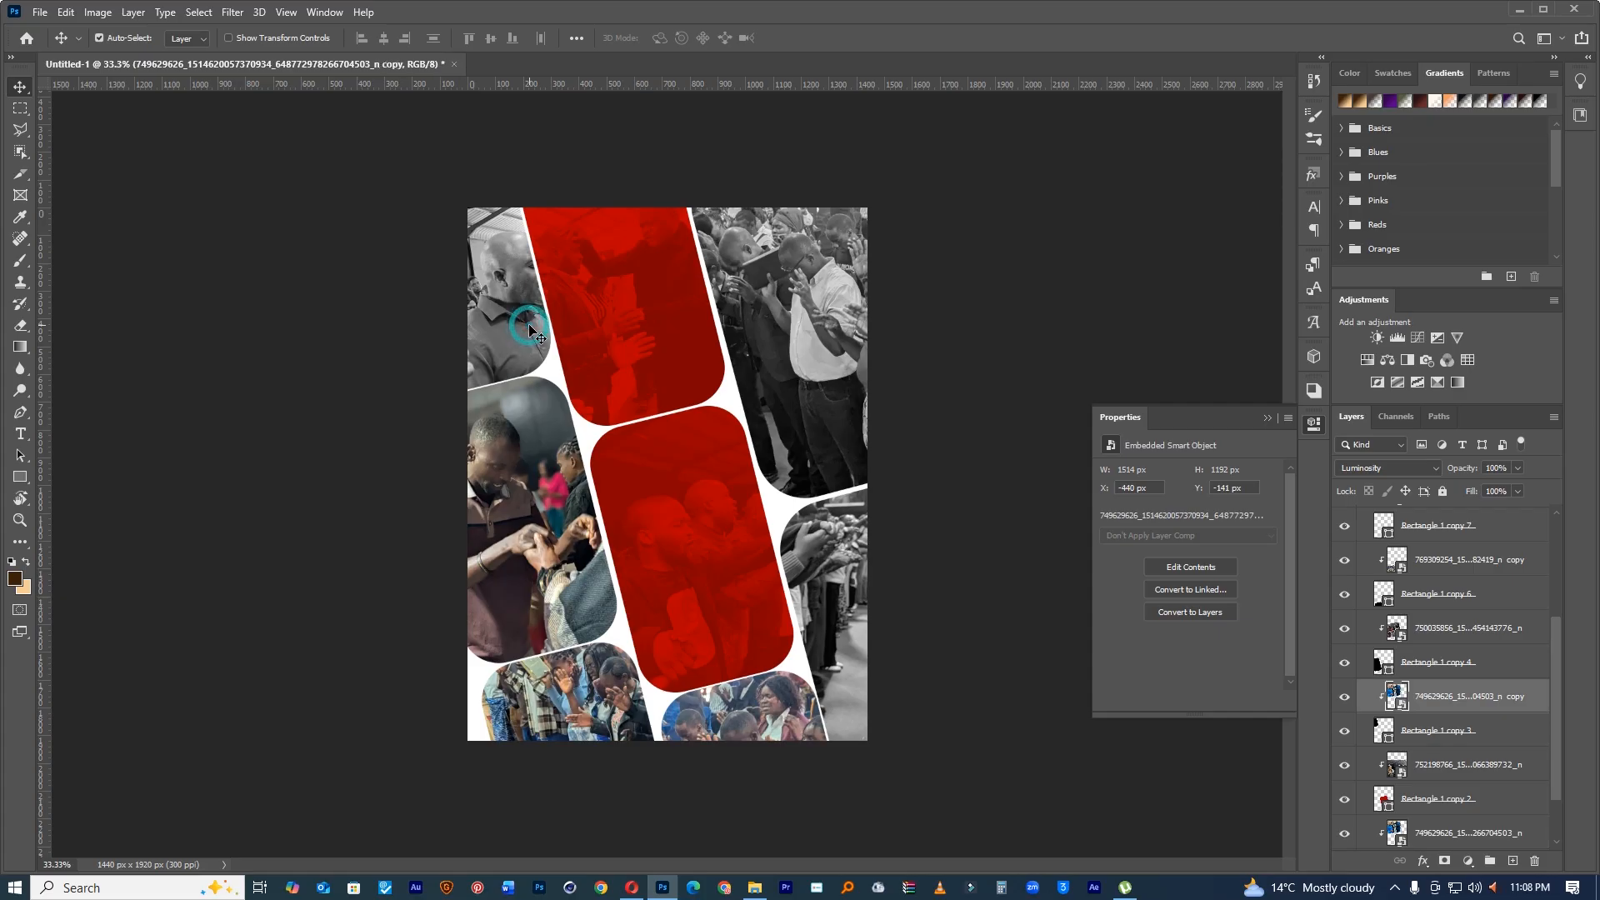
left_click(1443, 834, "ctrl")
mouse_move(761, 363)
left_mouse_down()
mouse_move(787, 371)
mouse_move(772, 364)
left_mouse_up()
left_click(968, 379, "ctrl")
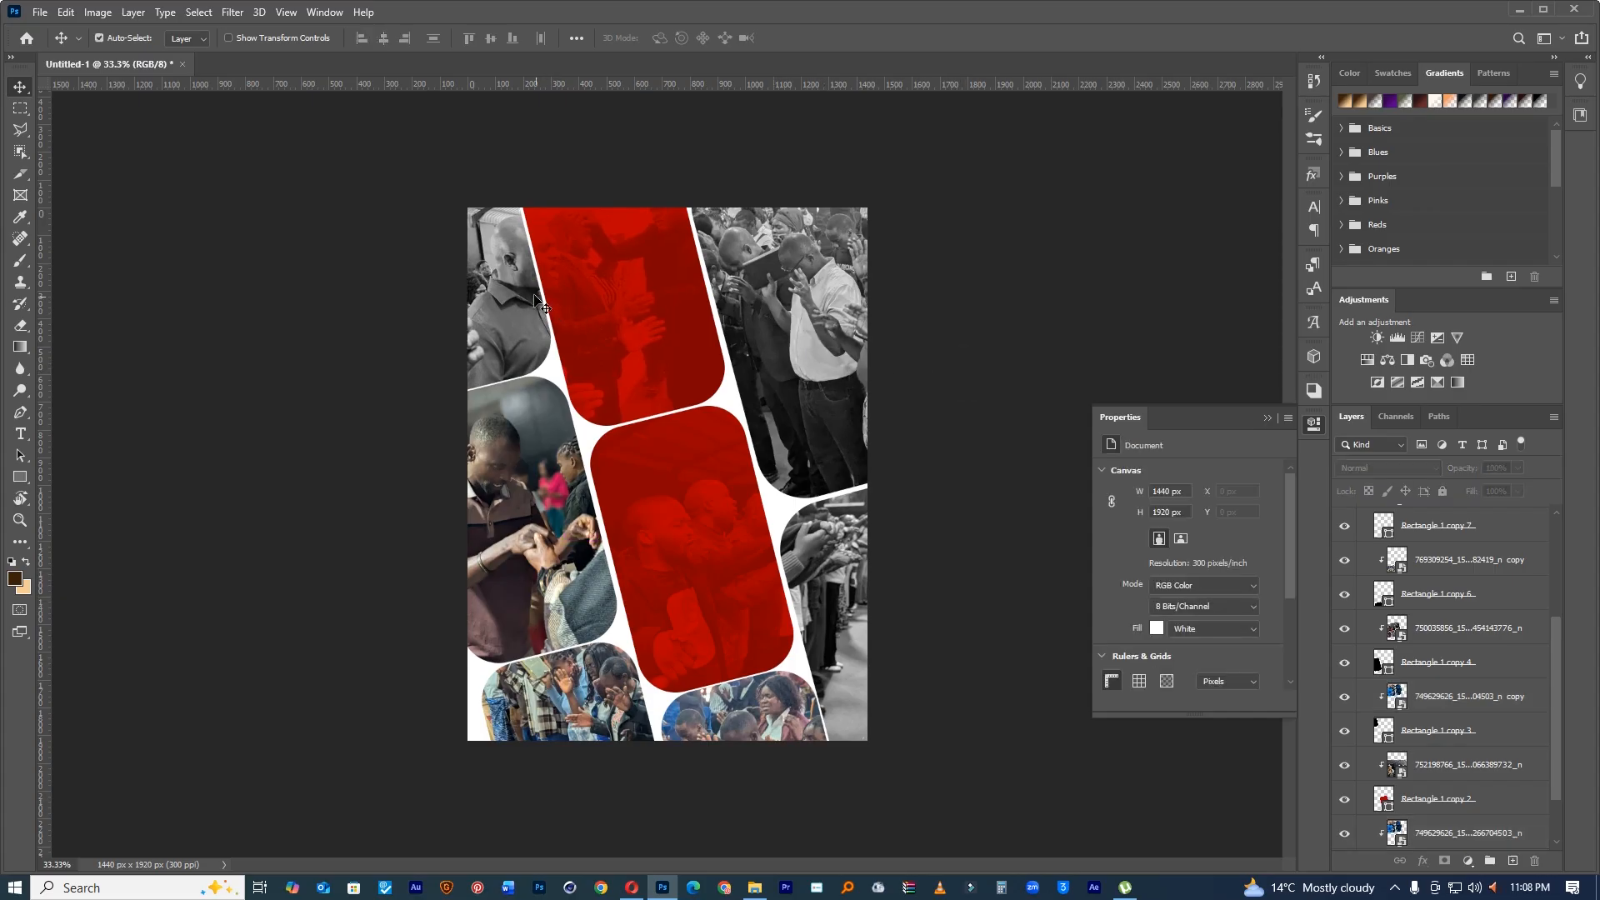
Step: Lower the opacity of the upper-left and upper-right photos to 66%, matching the upper-middle photo
left_click(1435, 708)
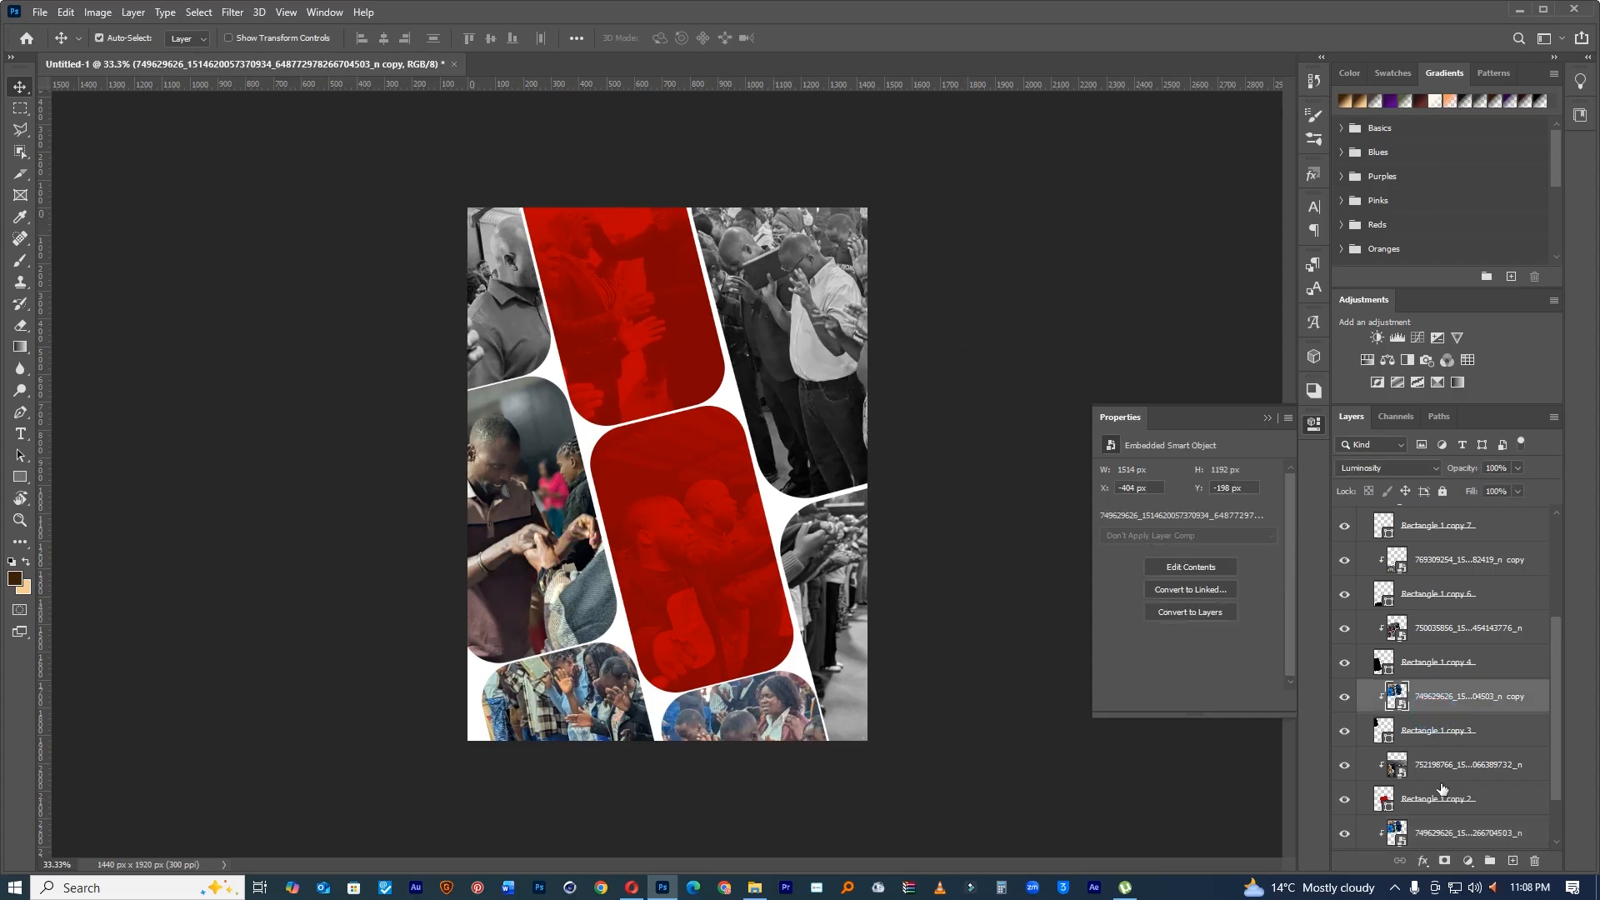
left_click(1441, 831)
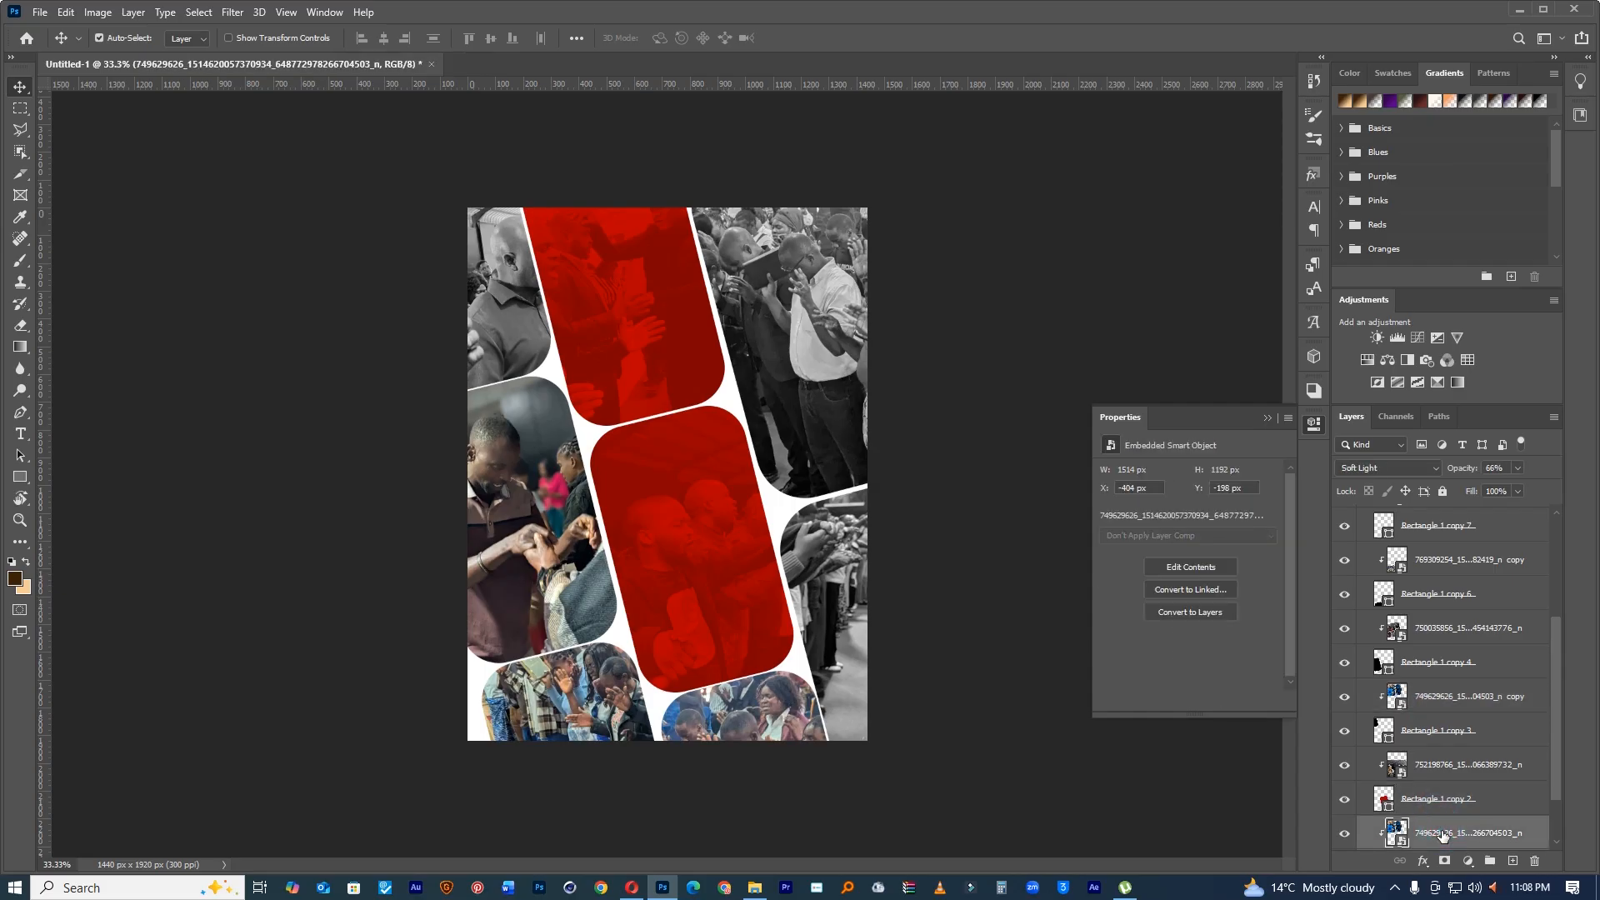
left_click(512, 317)
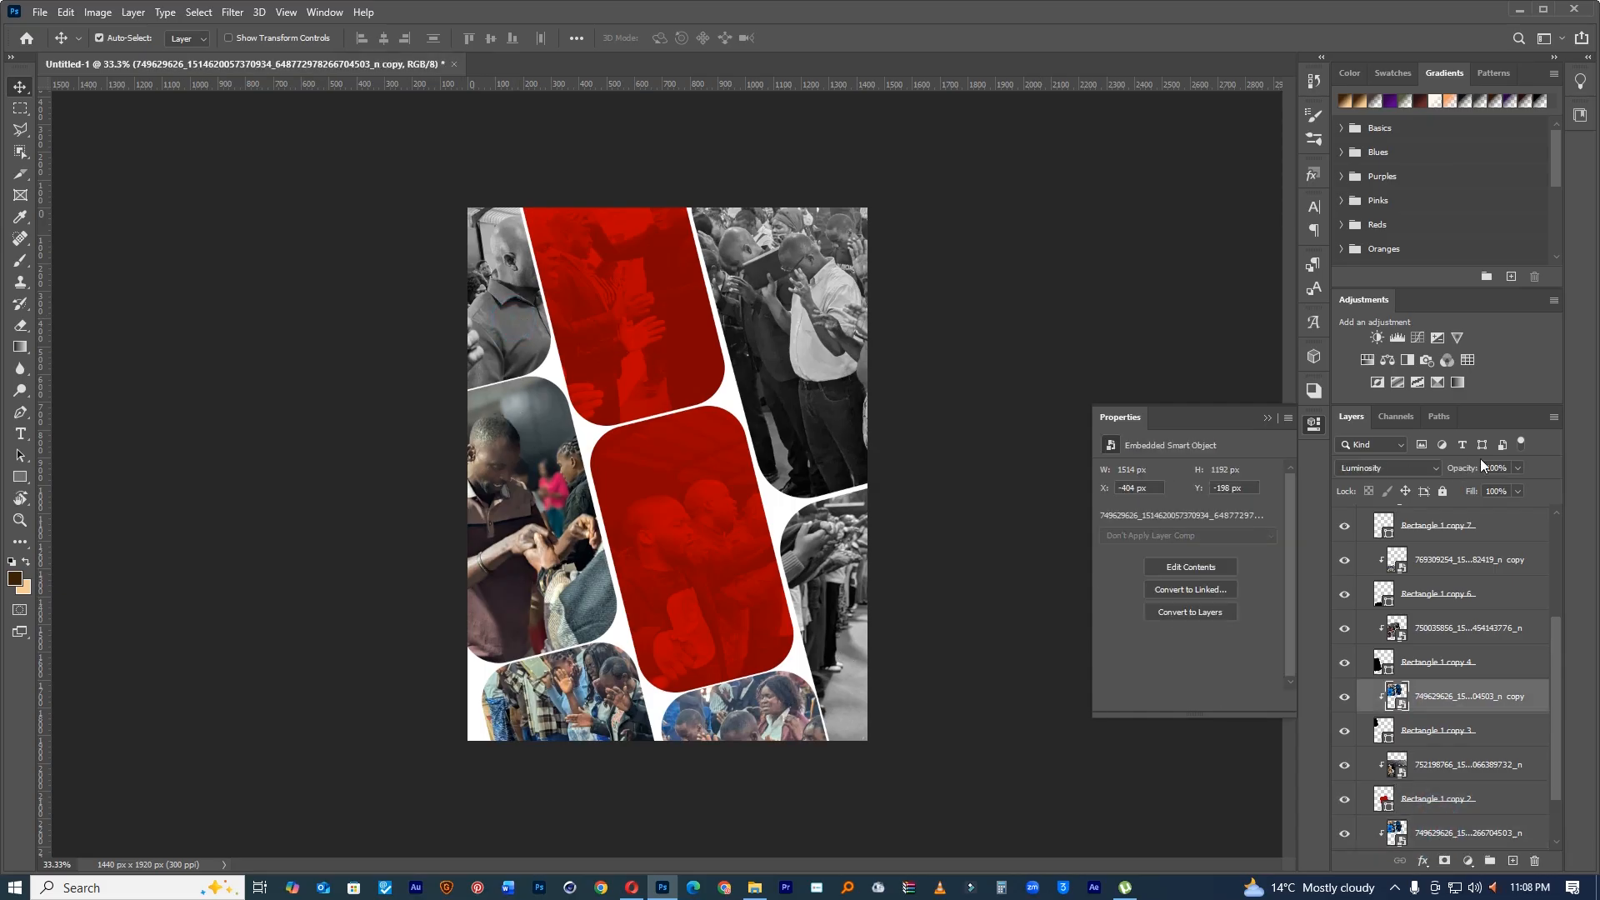
left_click_drag(1457, 469, 1430, 471)
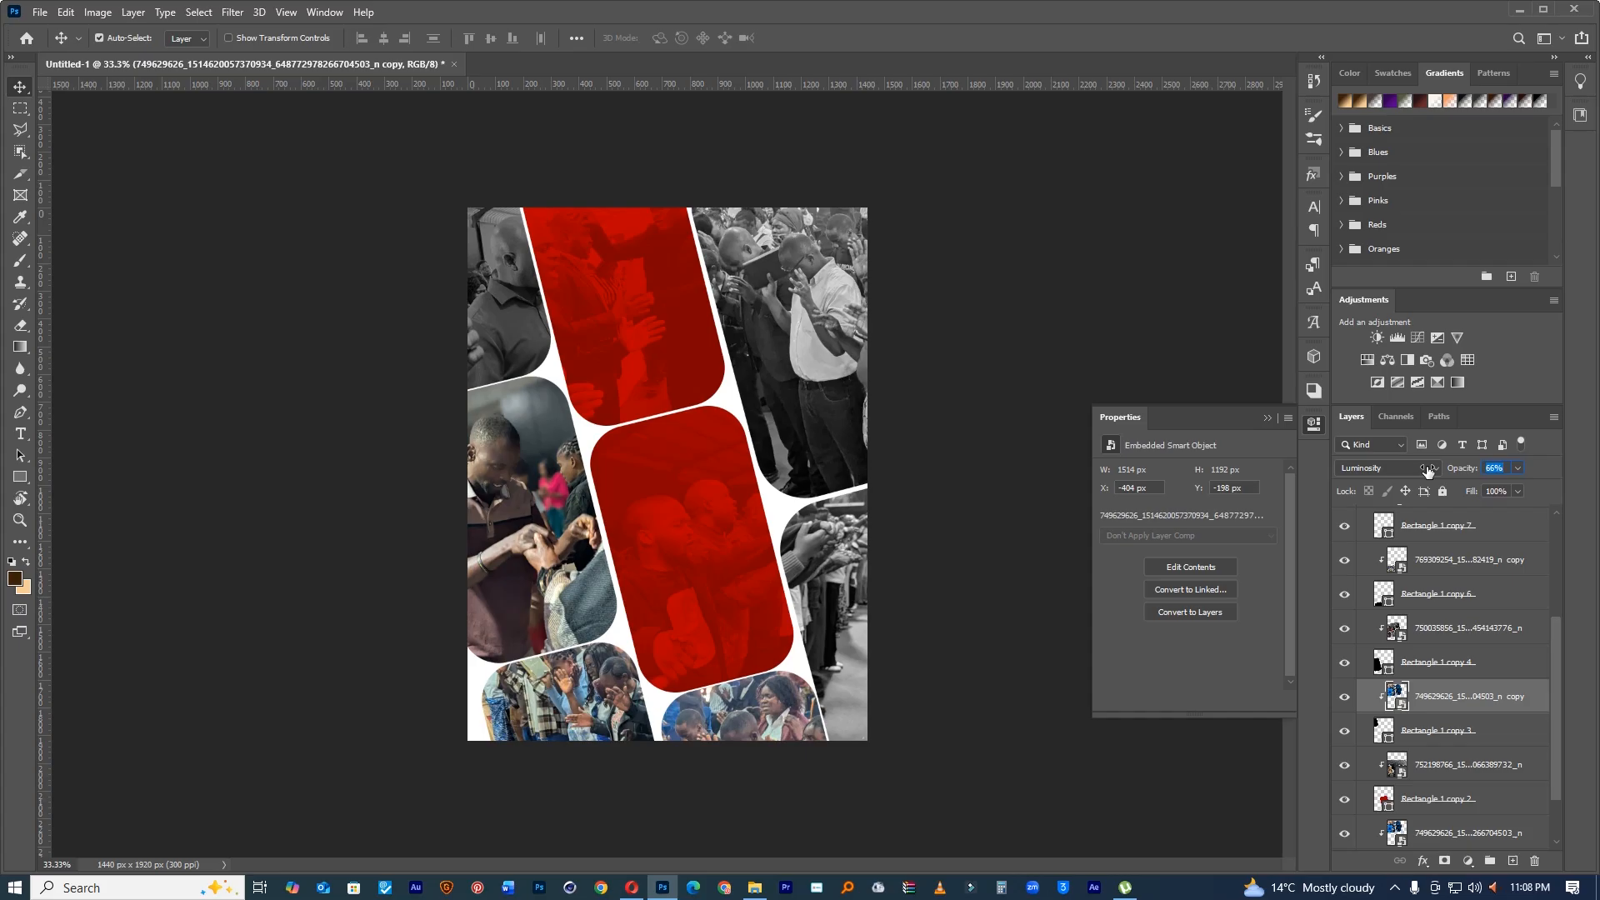
left_click(818, 310)
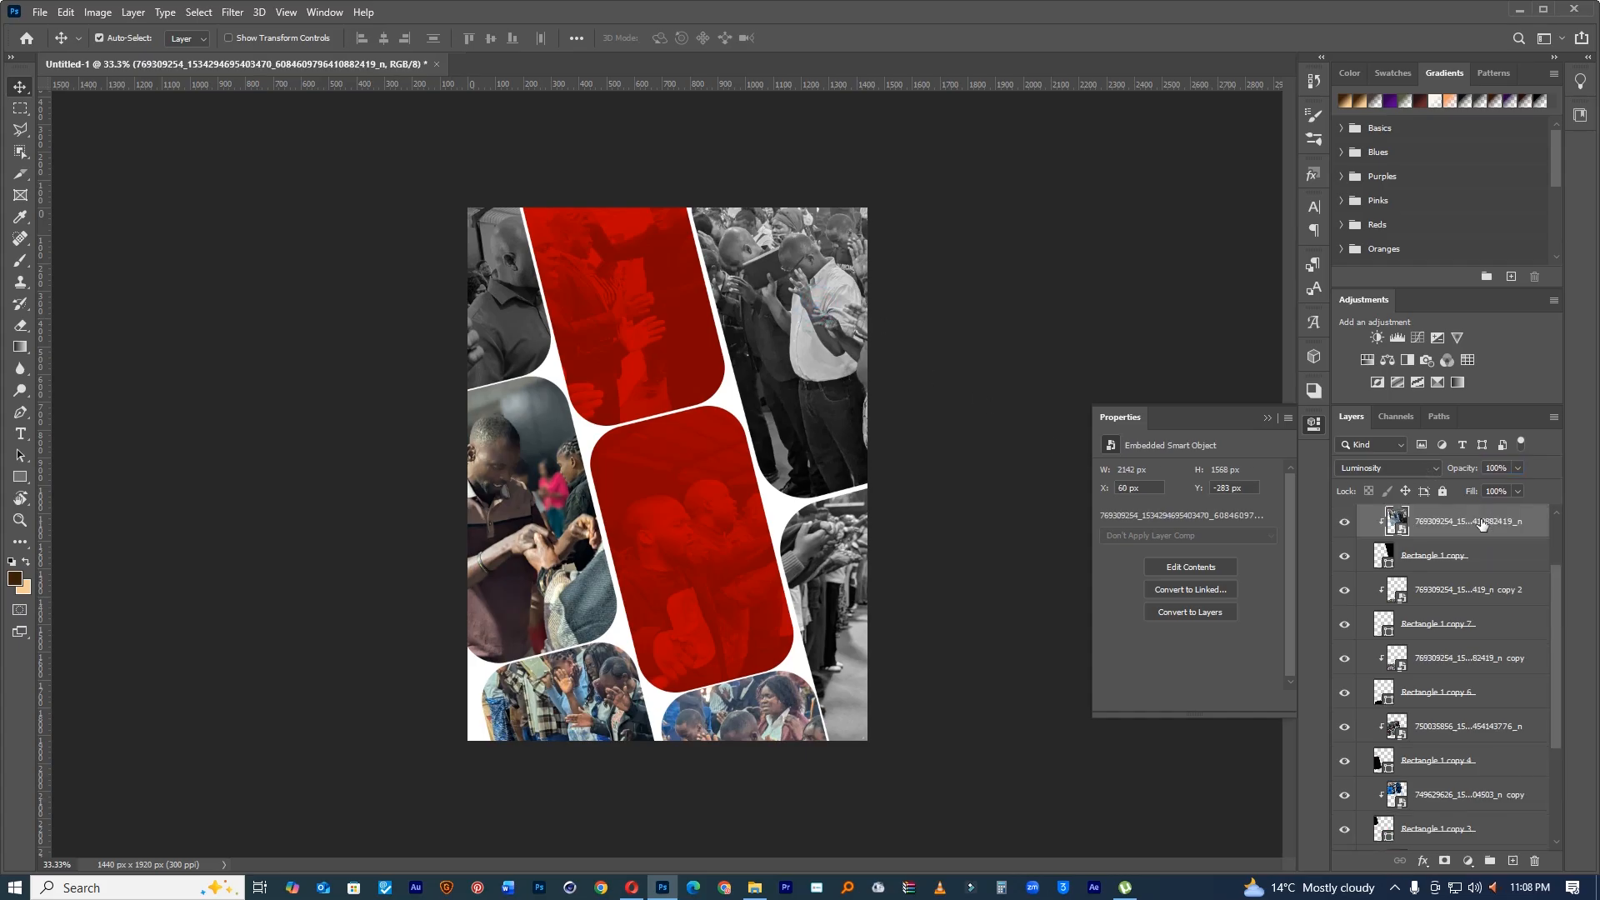
mouse_move(1464, 468)
left_mouse_down()
mouse_move(1422, 482)
mouse_move(1437, 482)
left_mouse_up()
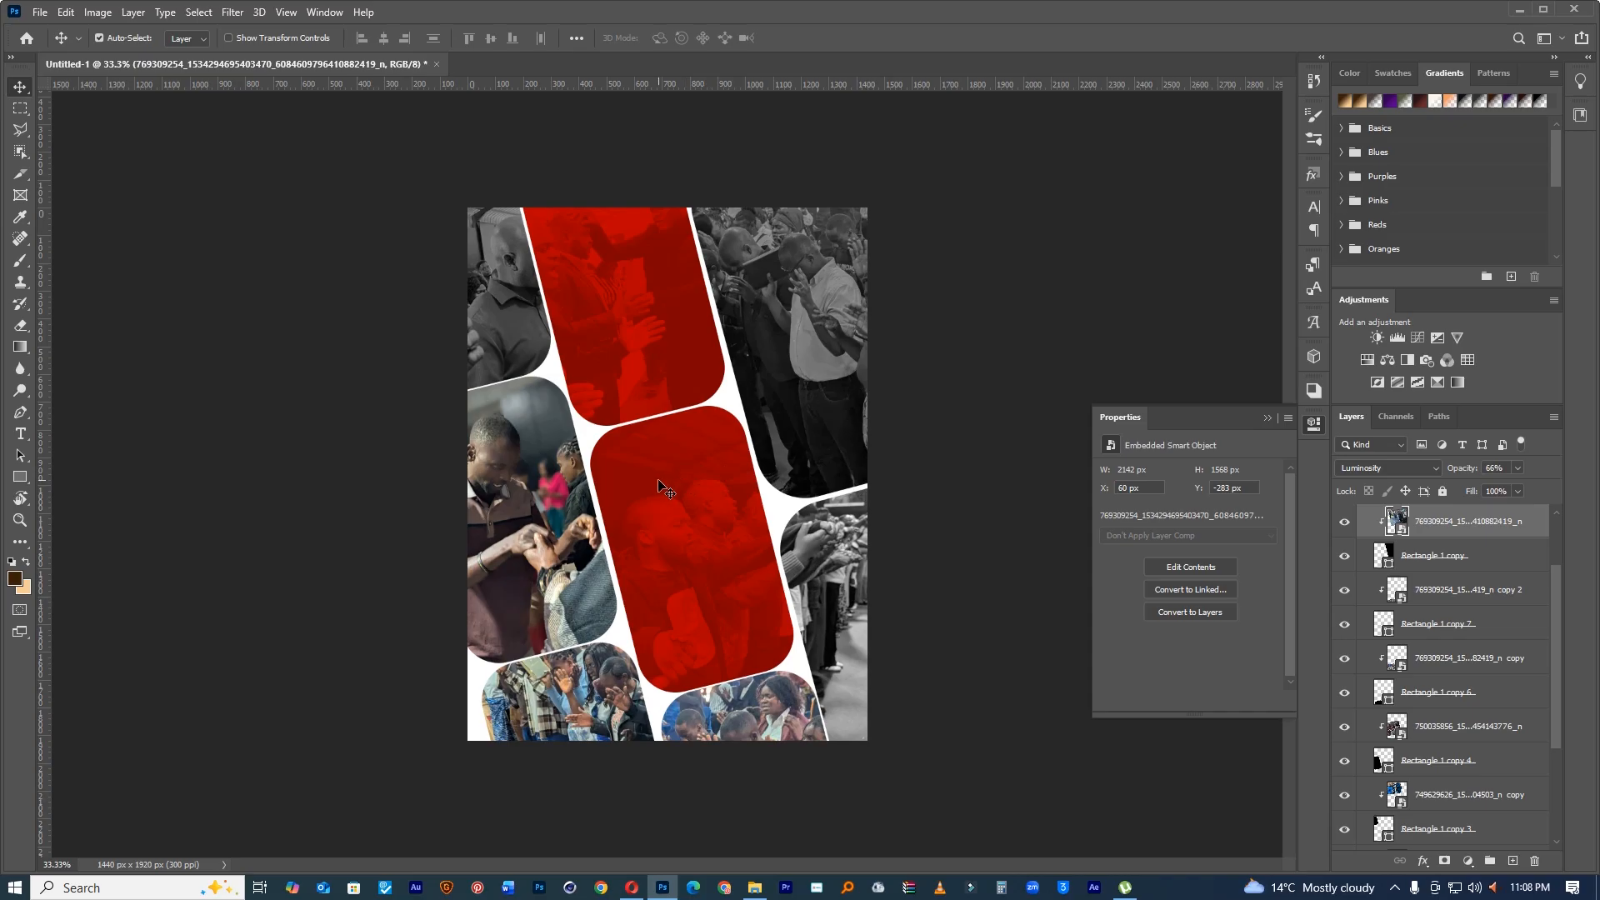
Step: Set the middle-left photo's blend mode to Luminosity and its opacity to 66%
left_click(500, 471)
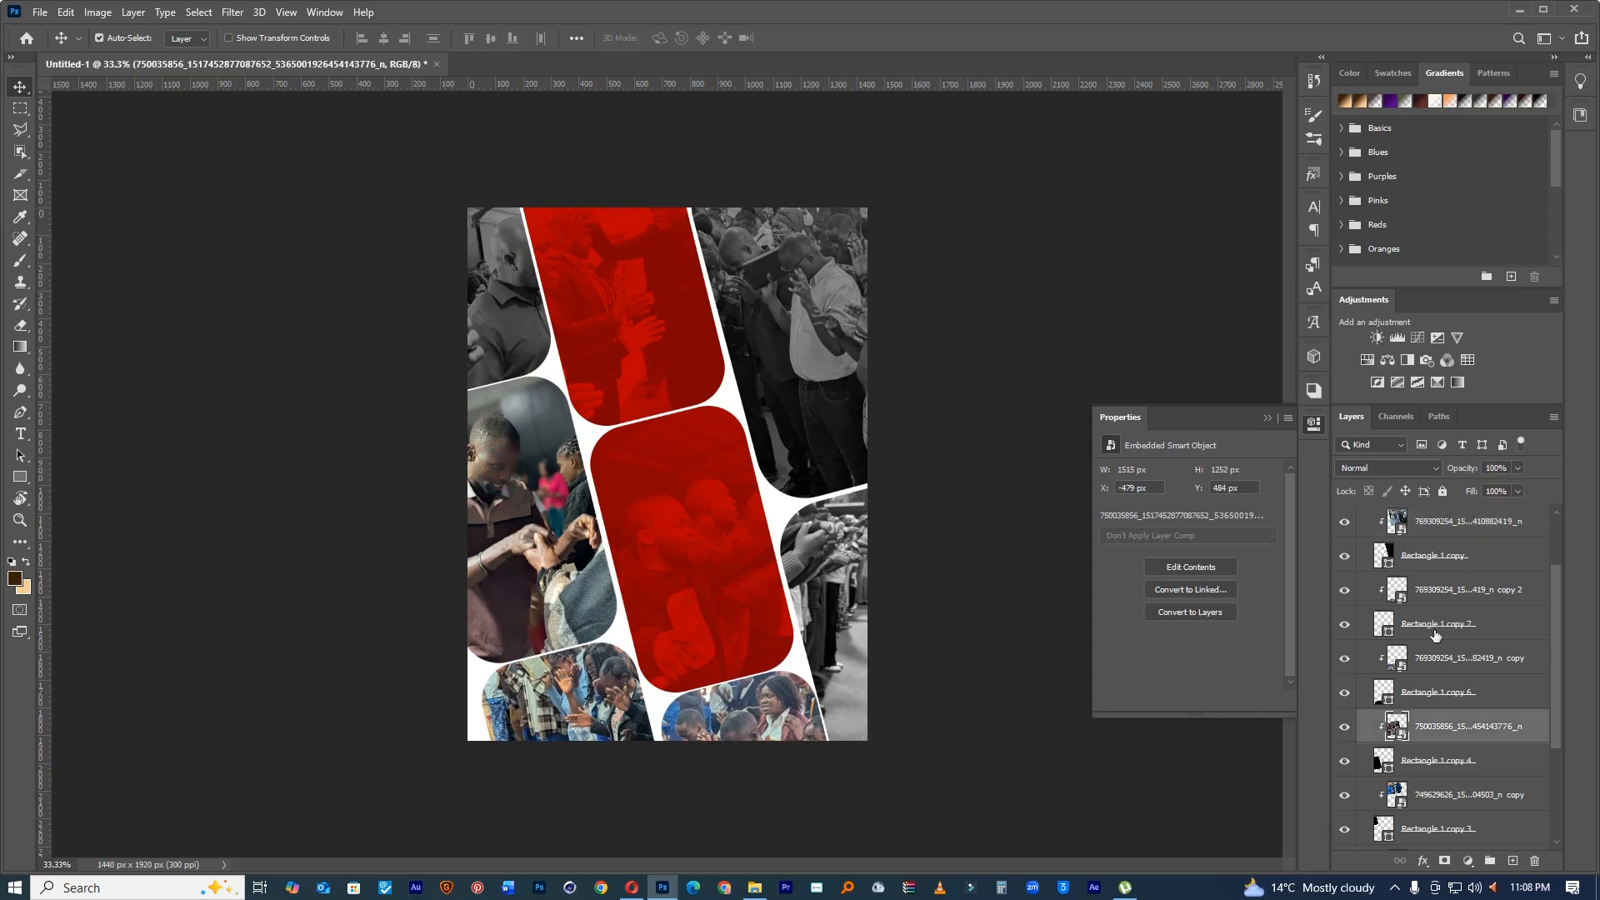
left_click(1371, 469)
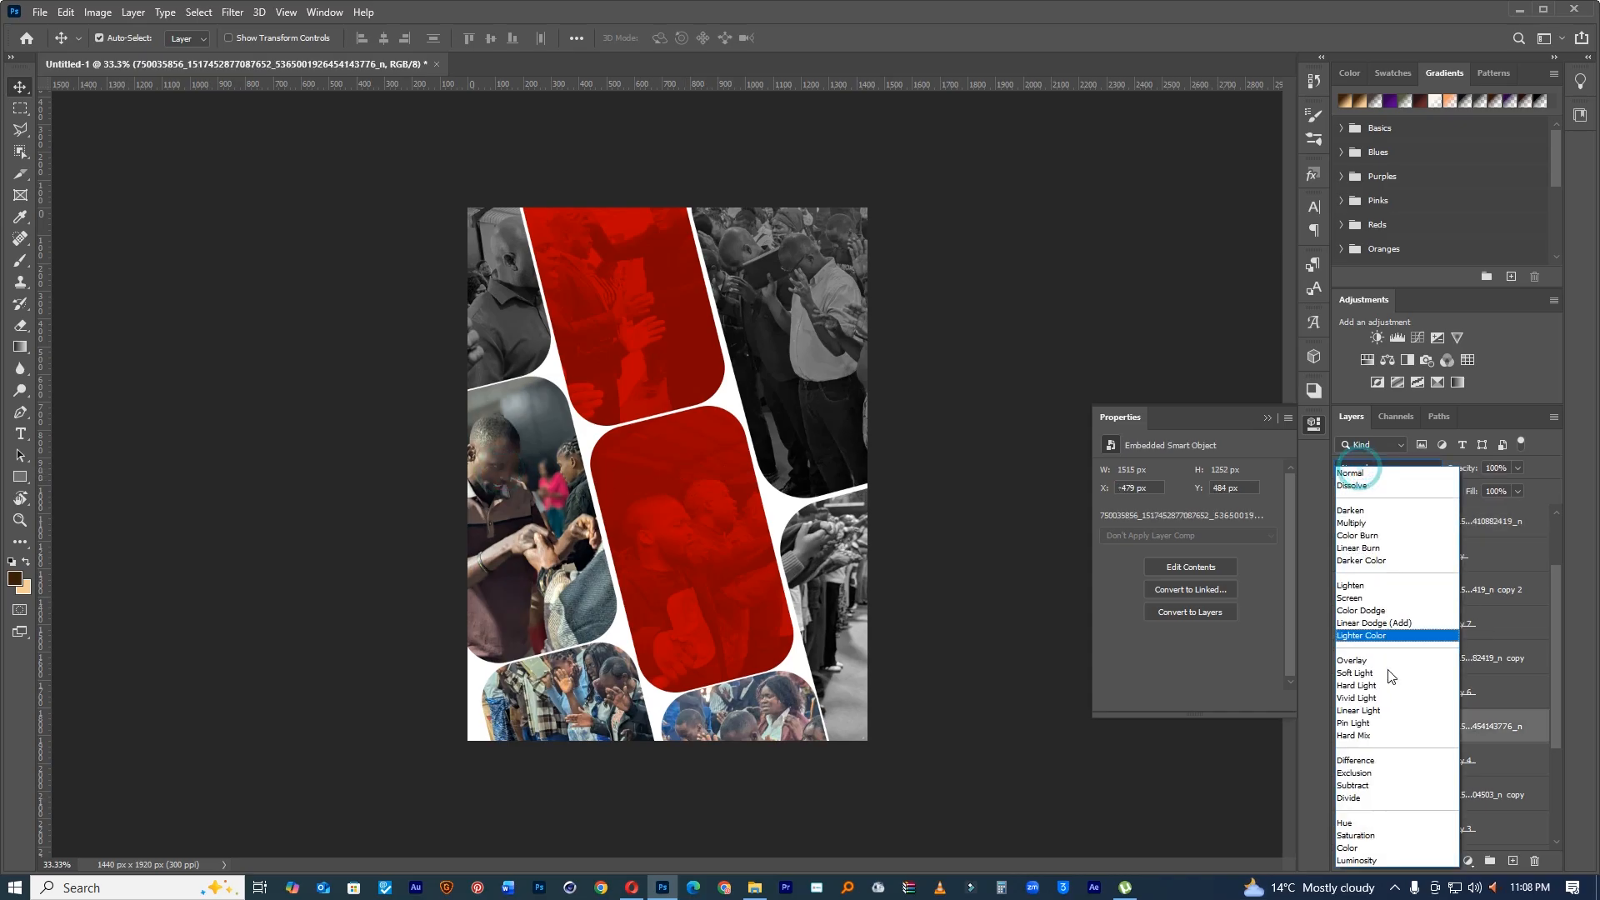
left_click(1377, 861)
left_click_drag(1472, 473, 1441, 473)
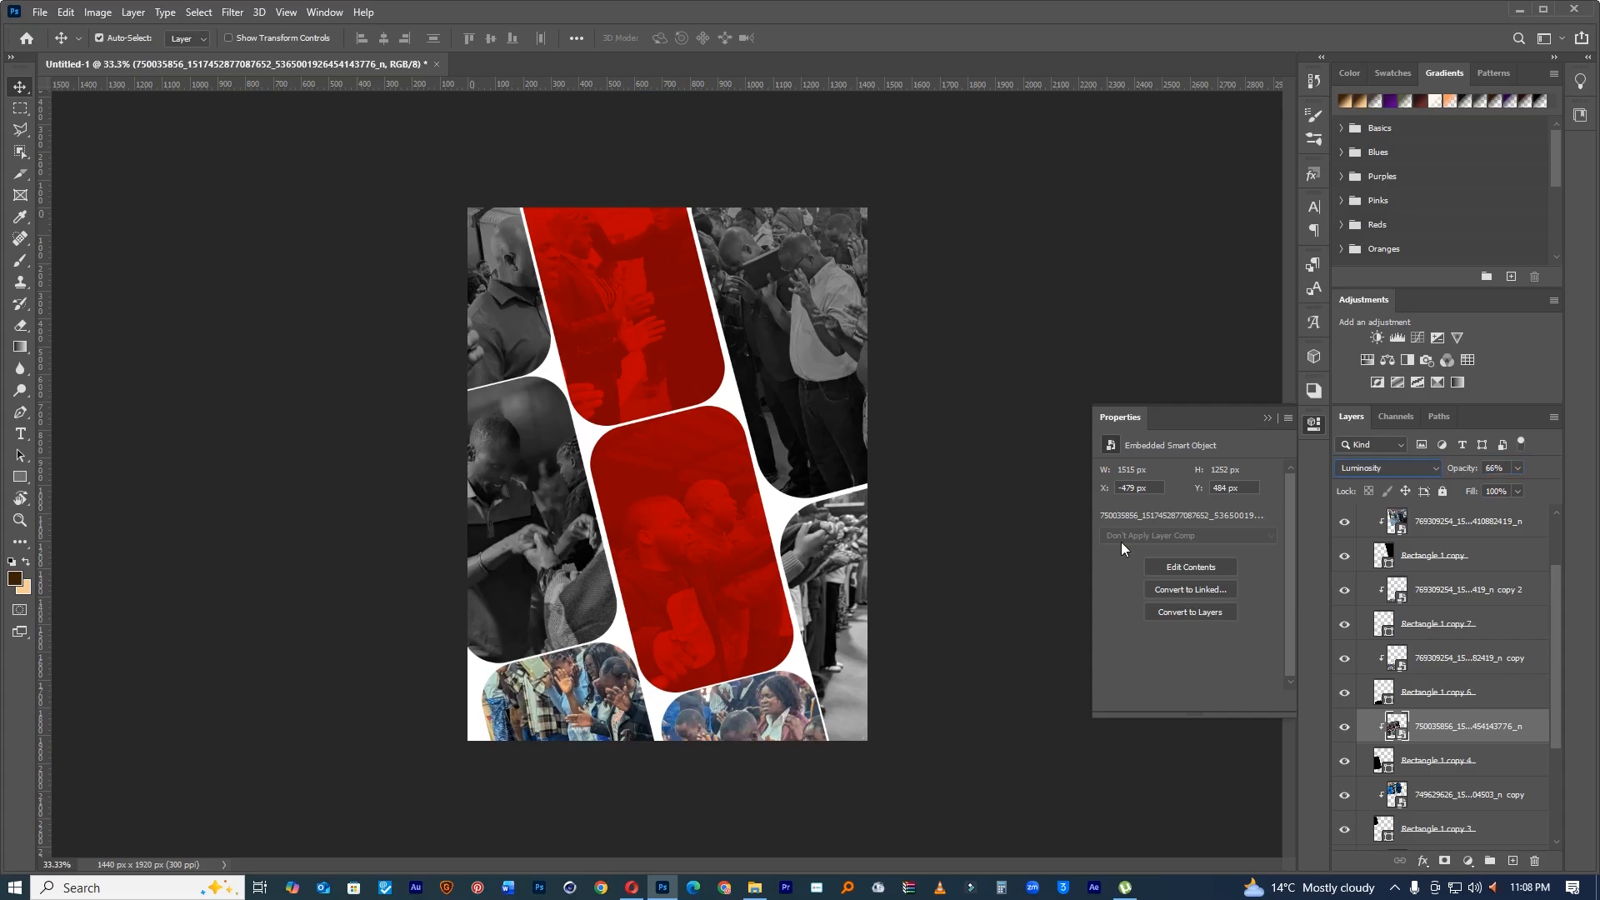
Step: Set the bottom-left photo's blend mode to Luminosity and its opacity to 66%
key("alt+bracketright")
key("alt+bracketright")
left_click(1406, 469)
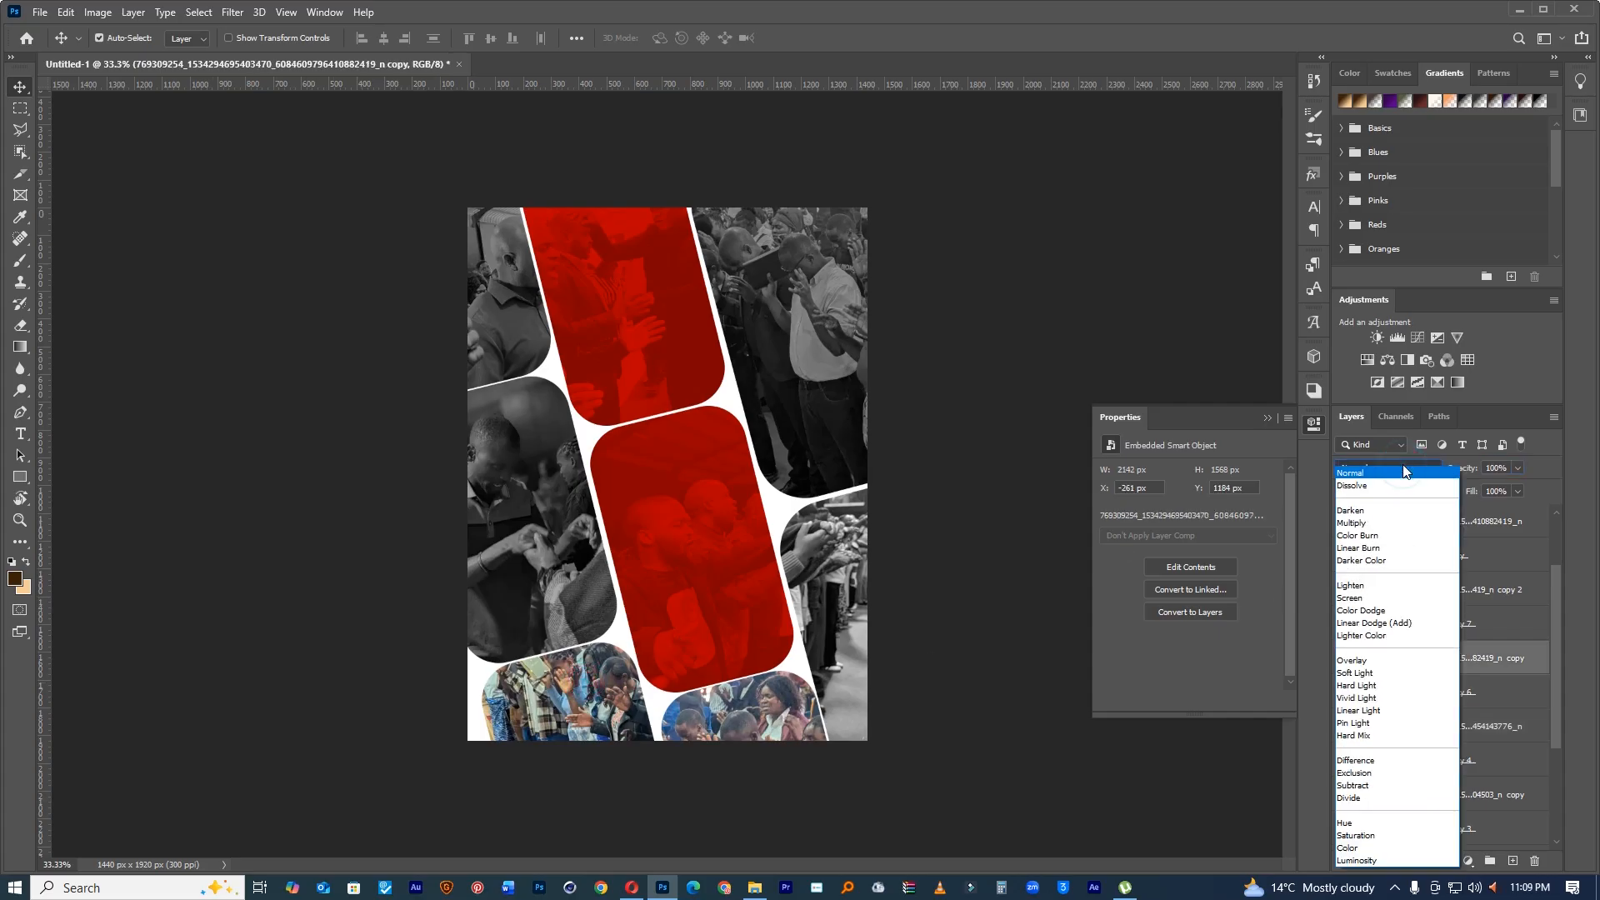
left_click(1354, 870)
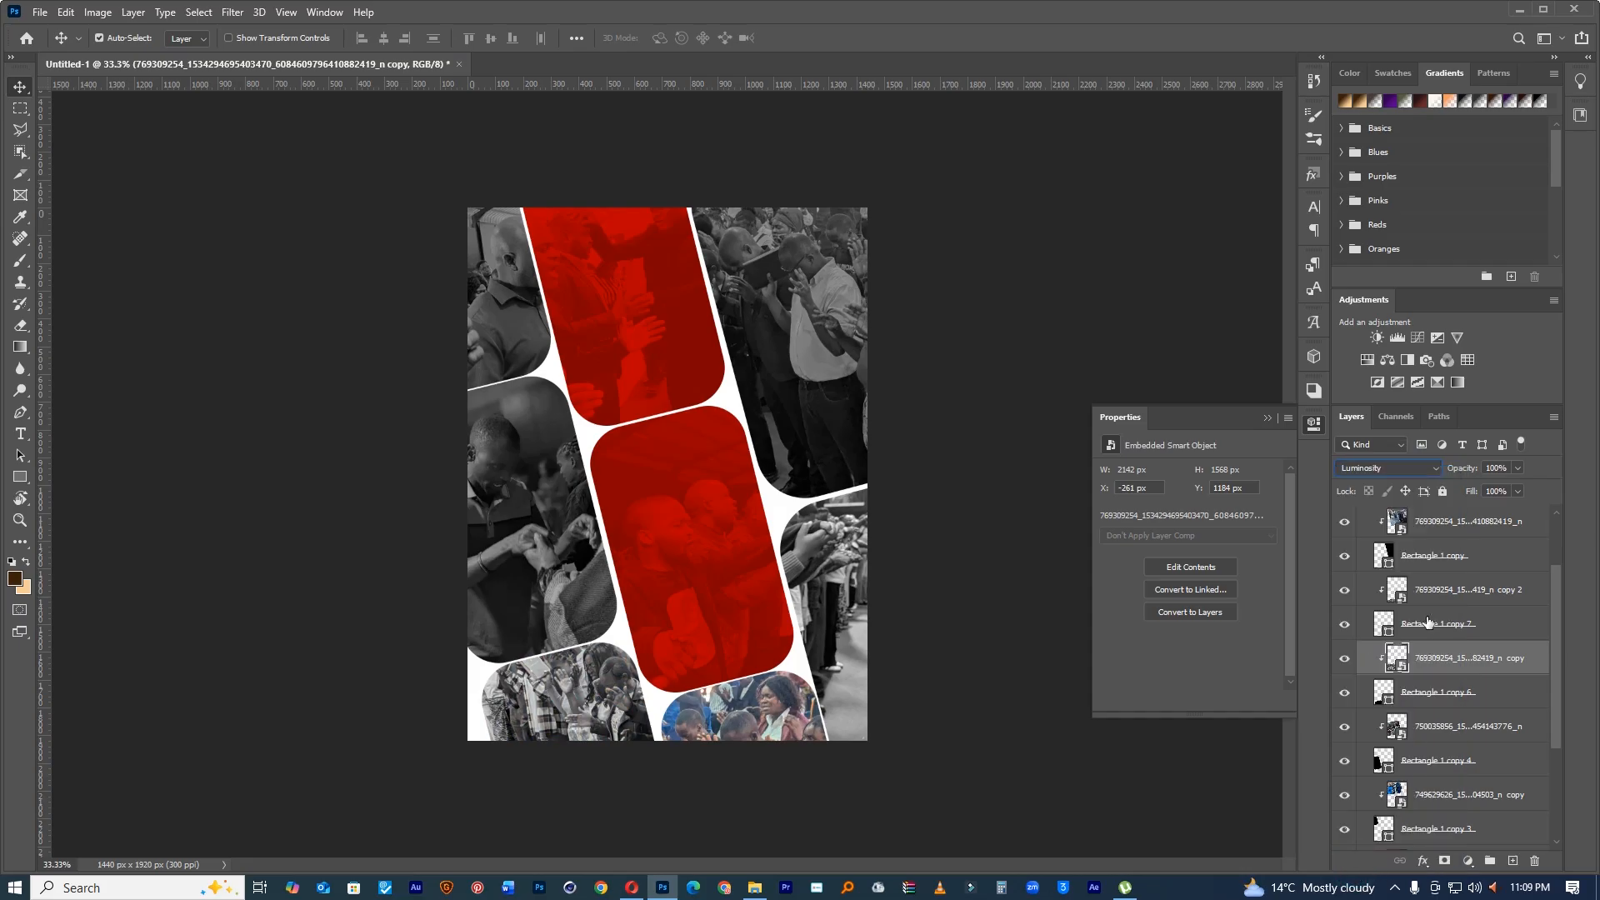
left_click(1476, 470)
left_click_drag(1476, 470, 1451, 478)
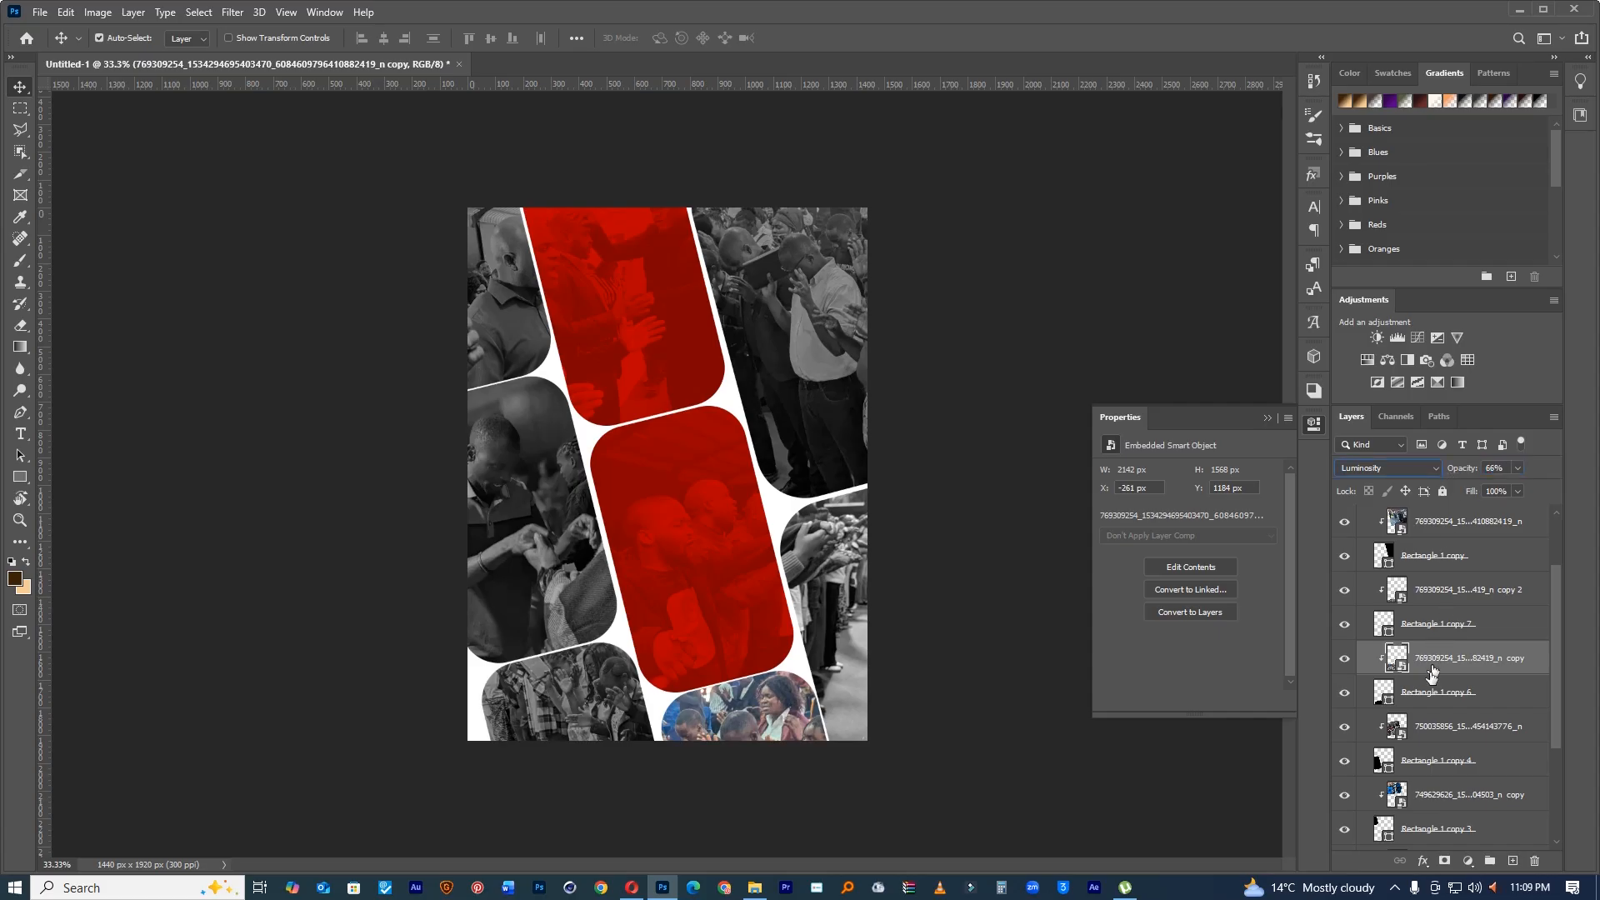
Step: Lower the opacity of the bottom-middle photo to 66%
left_click(754, 738)
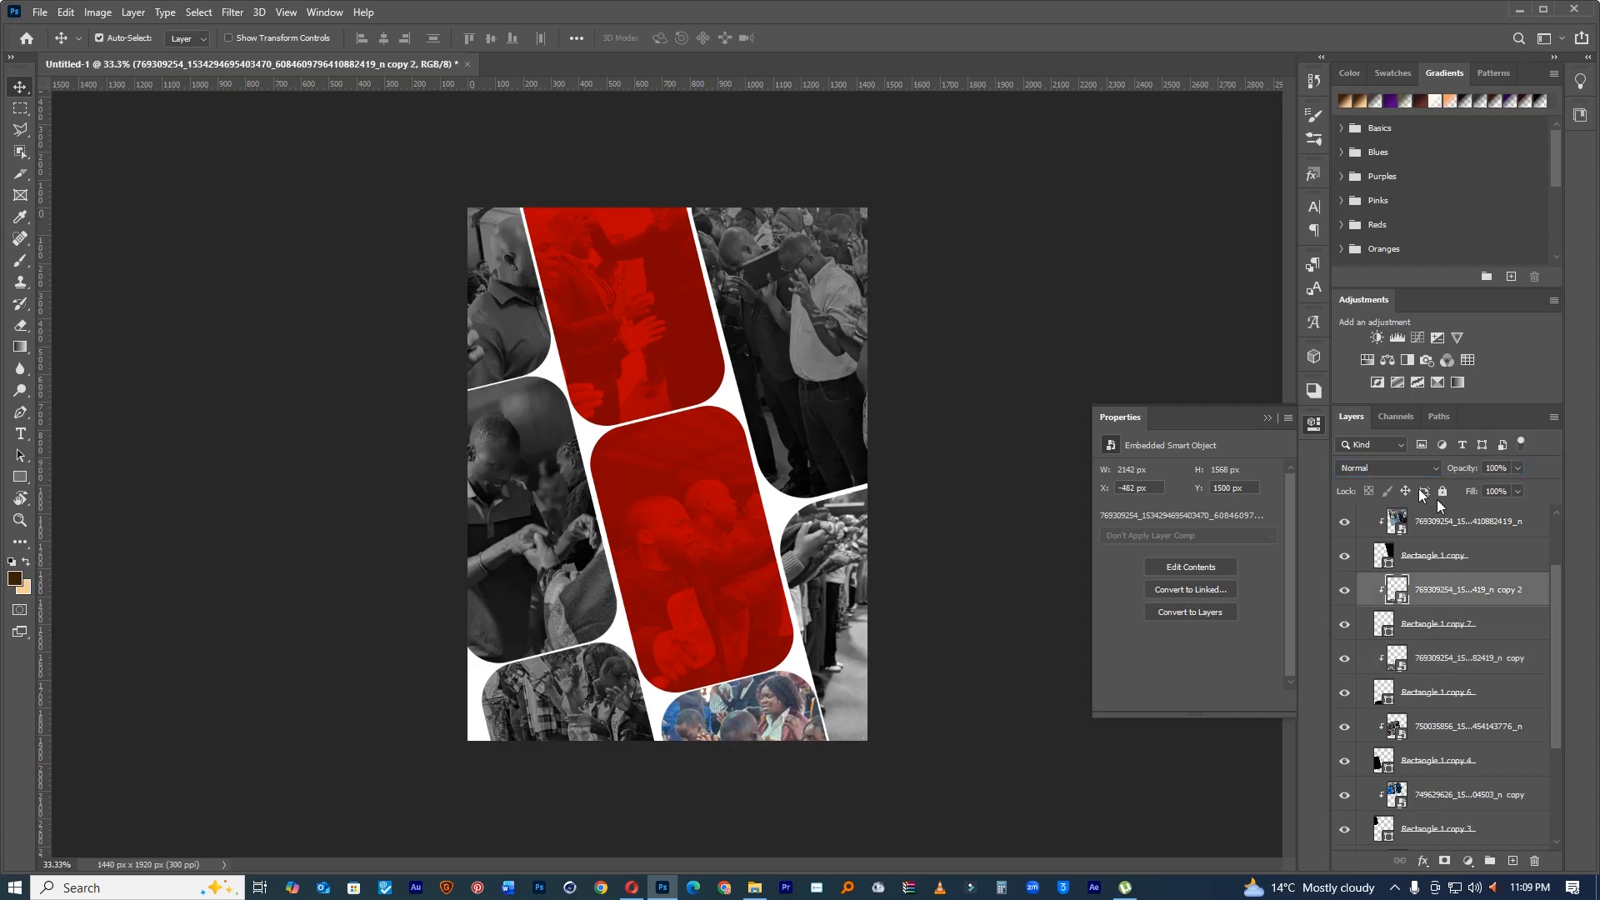
left_click(1383, 469)
left_click(1356, 875)
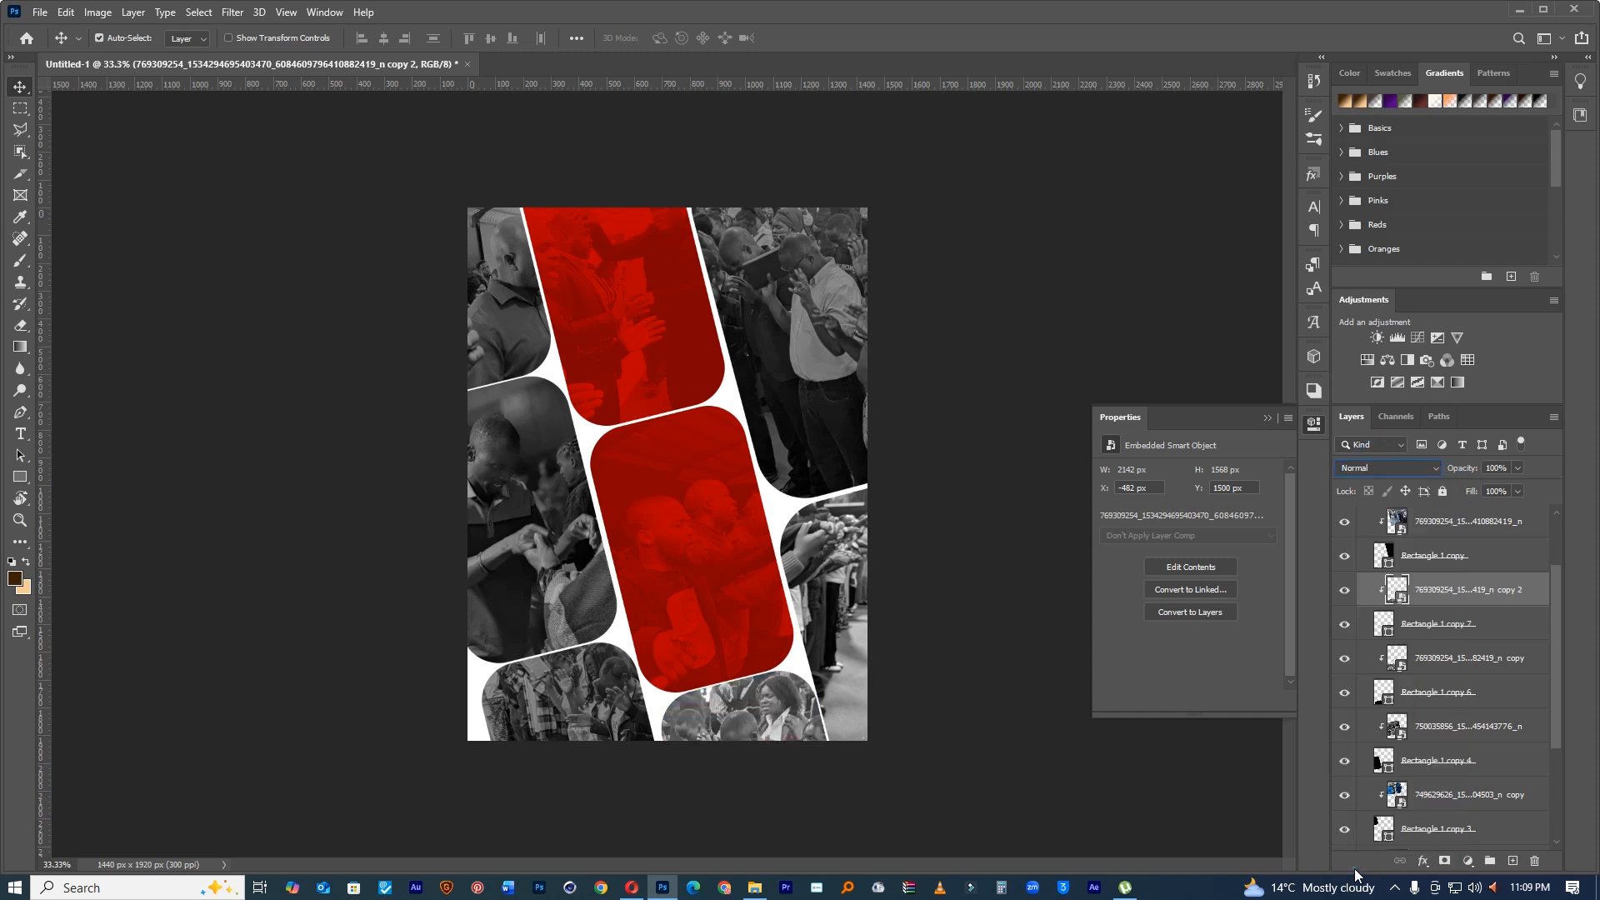
left_click_drag(1467, 475, 1440, 477)
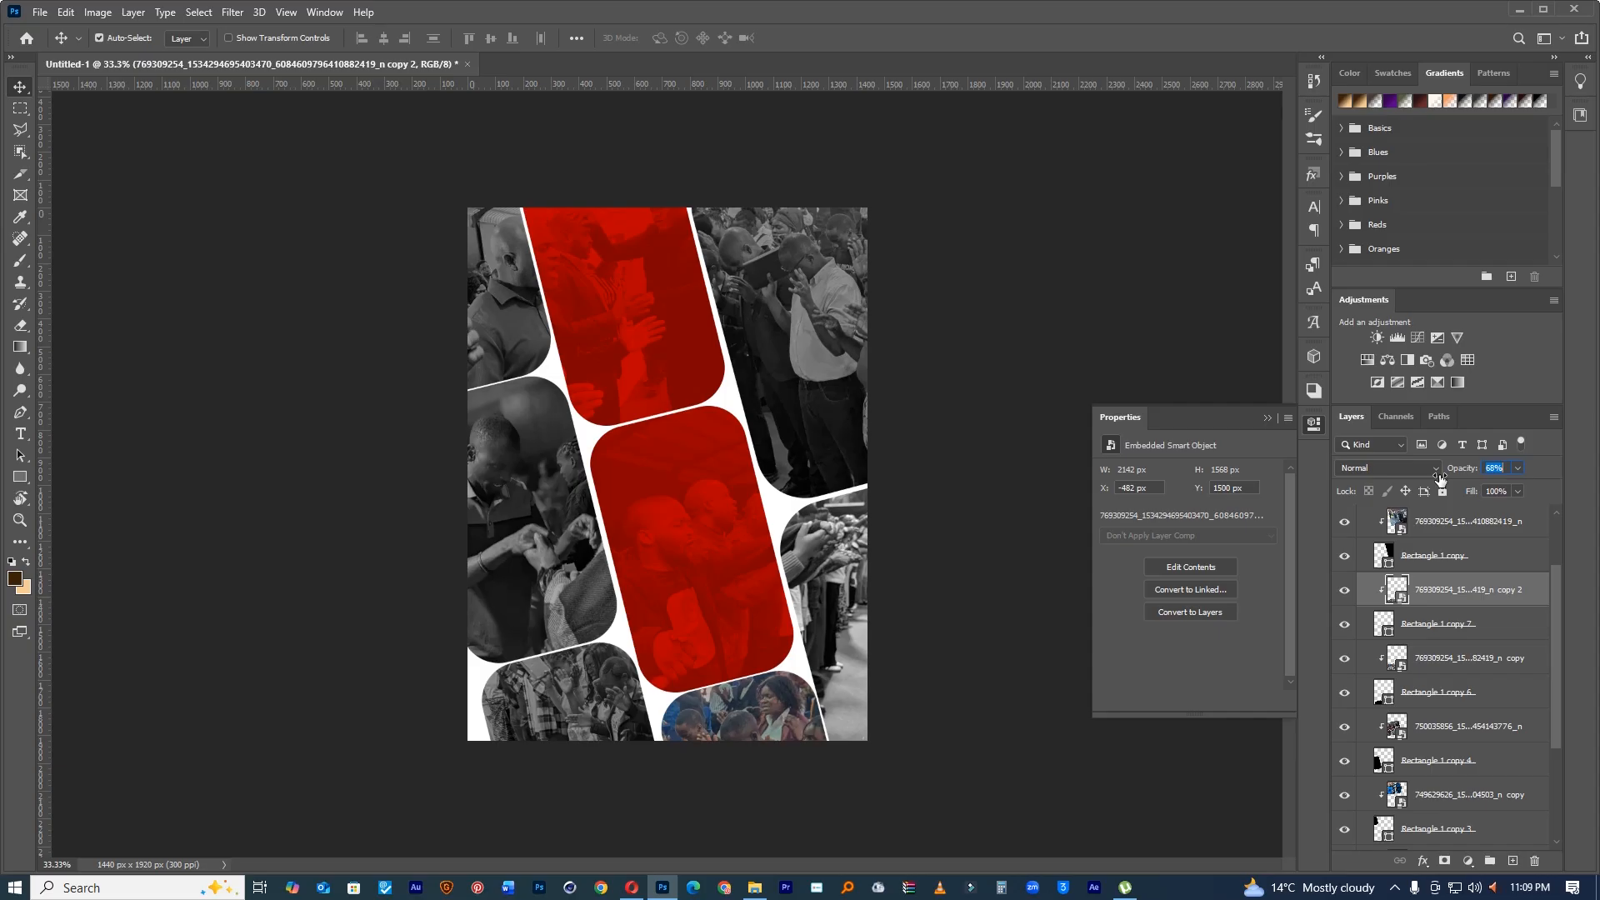
Step: Collapse Group 1 and add a Solid Color fill layer directly above the Background layer
scroll(1479, 556, "up", 3)
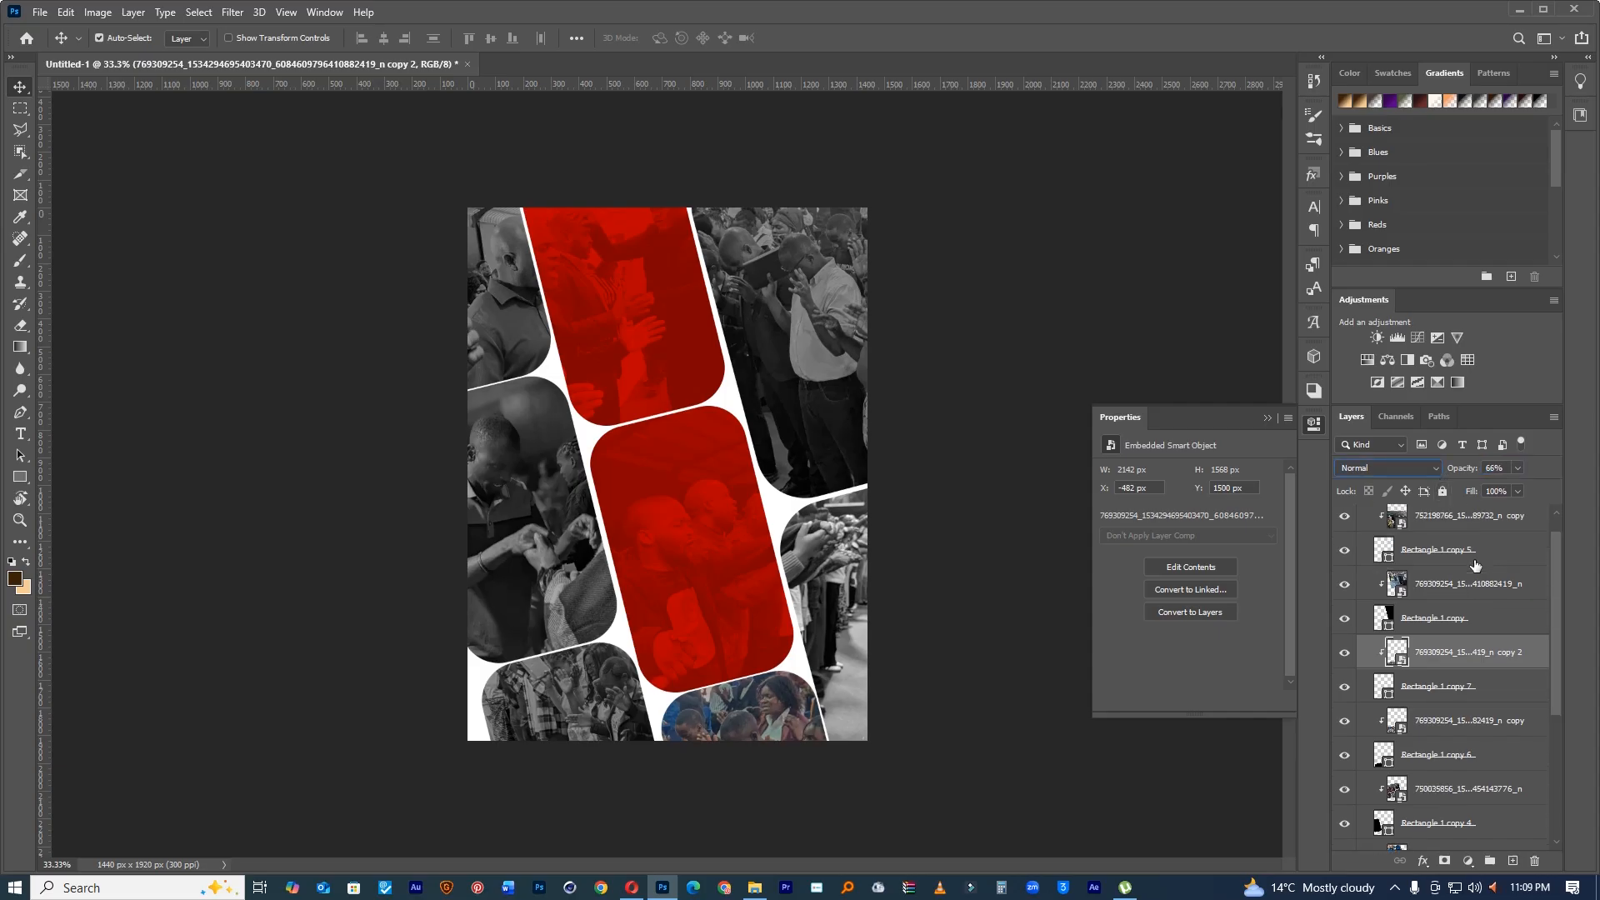
left_click_drag(853, 550, 773, 536)
key("ctrl+plus")
key("ctrl+plus")
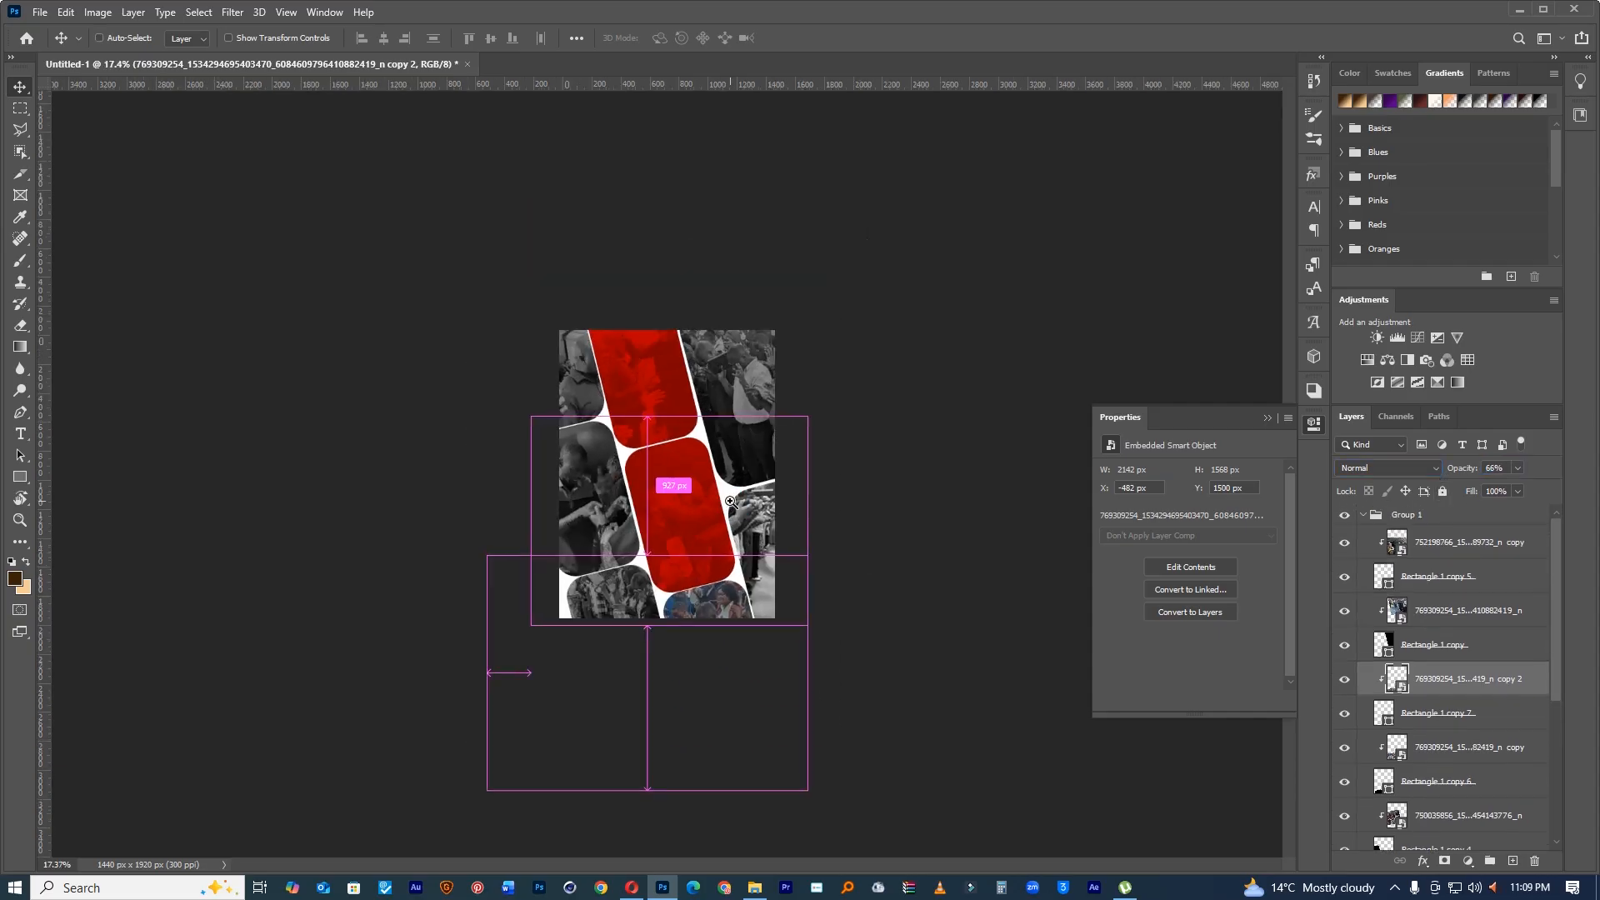
left_click(1367, 517)
left_click(1409, 547)
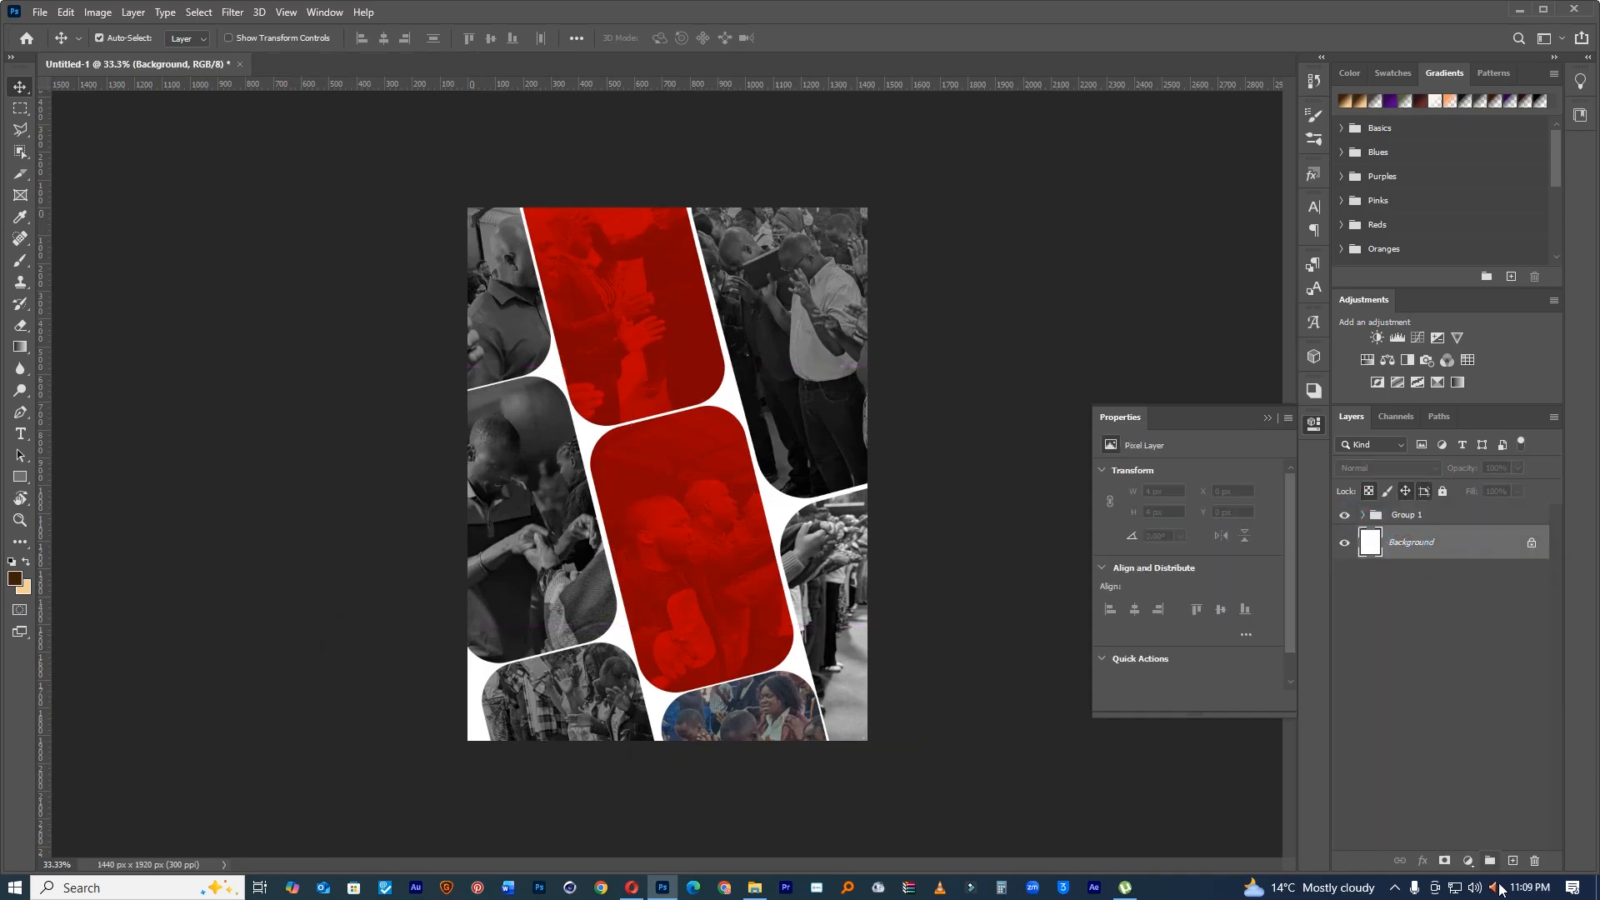
left_click(1469, 861)
left_click(1503, 574)
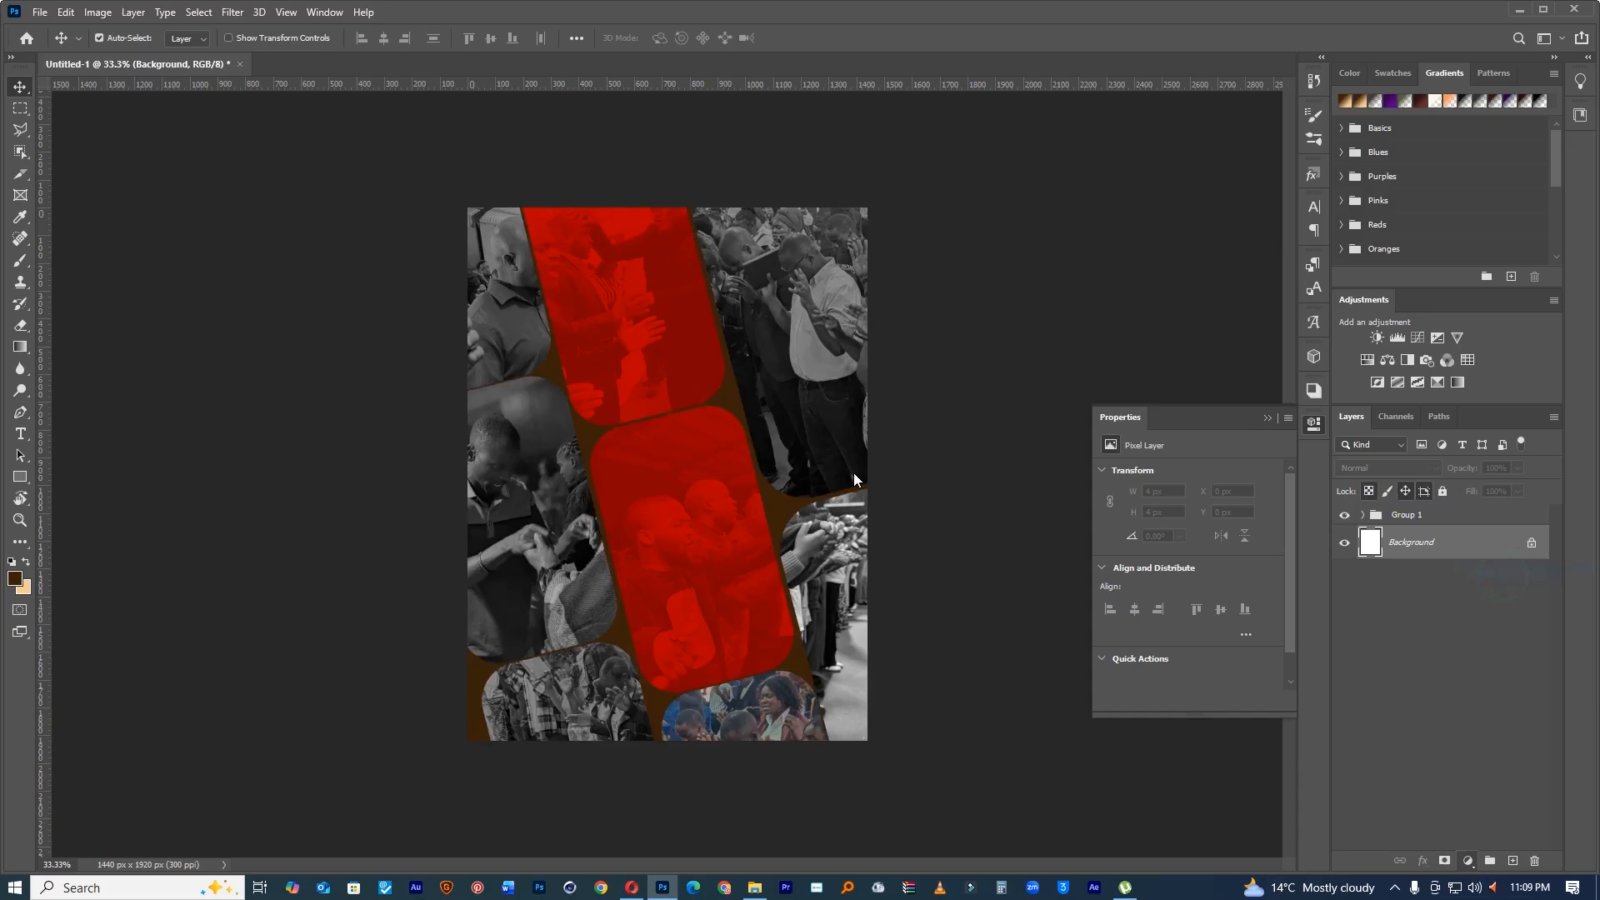
Step: Sample a near-black tone, 0e0e0e, from the dark area of the upper-right photo as the fill layer's color
left_click(718, 412)
left_click(807, 408)
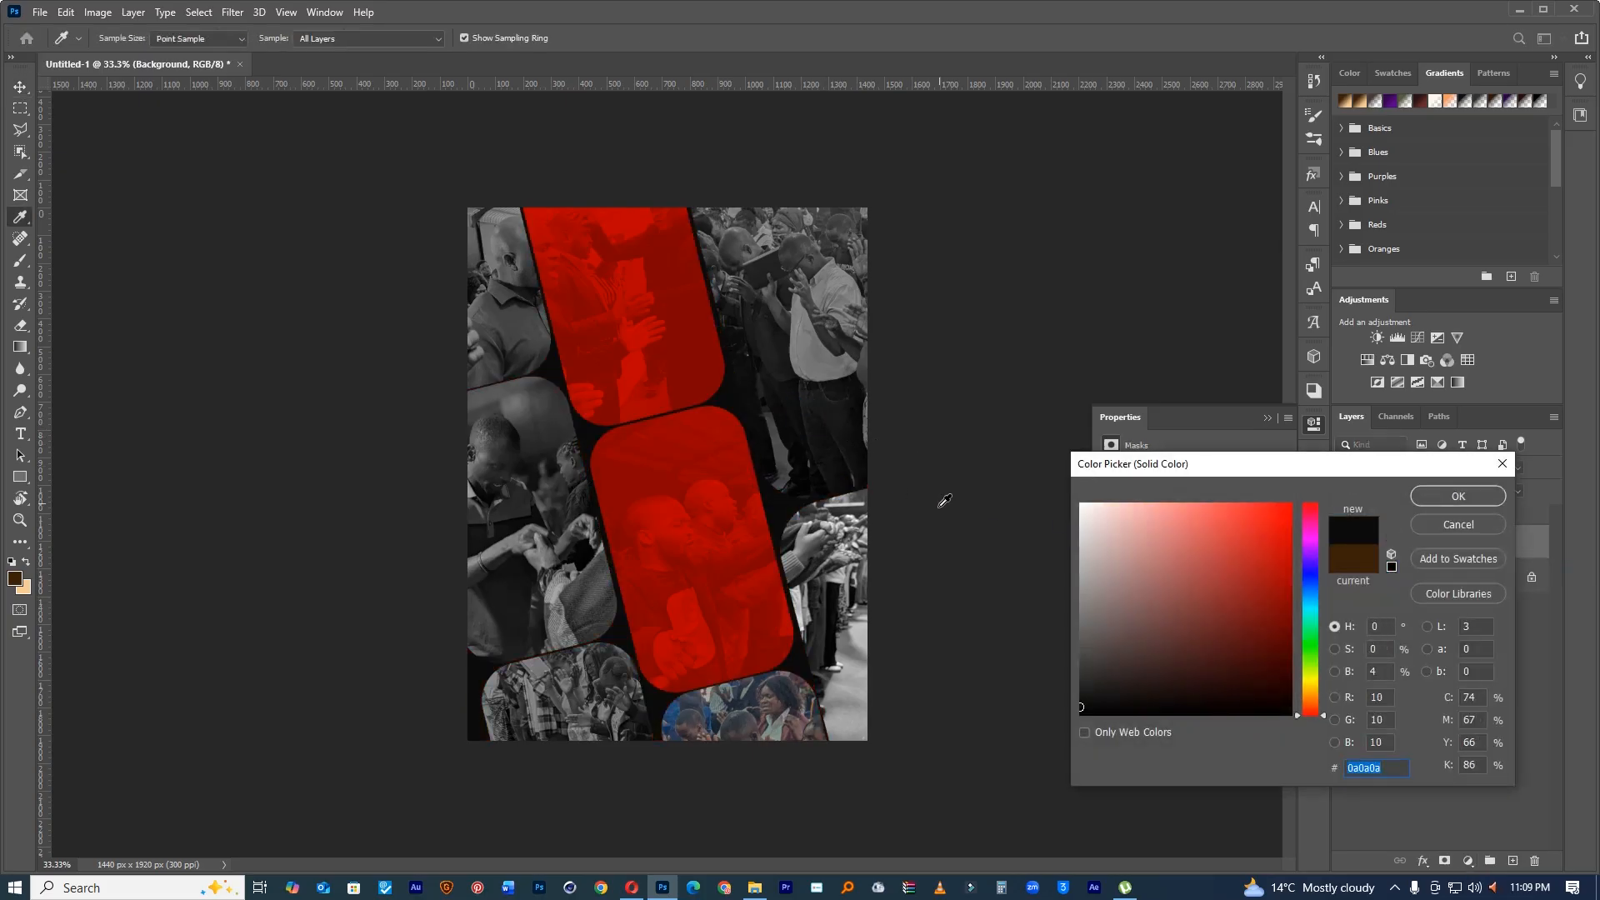
left_click(1352, 557)
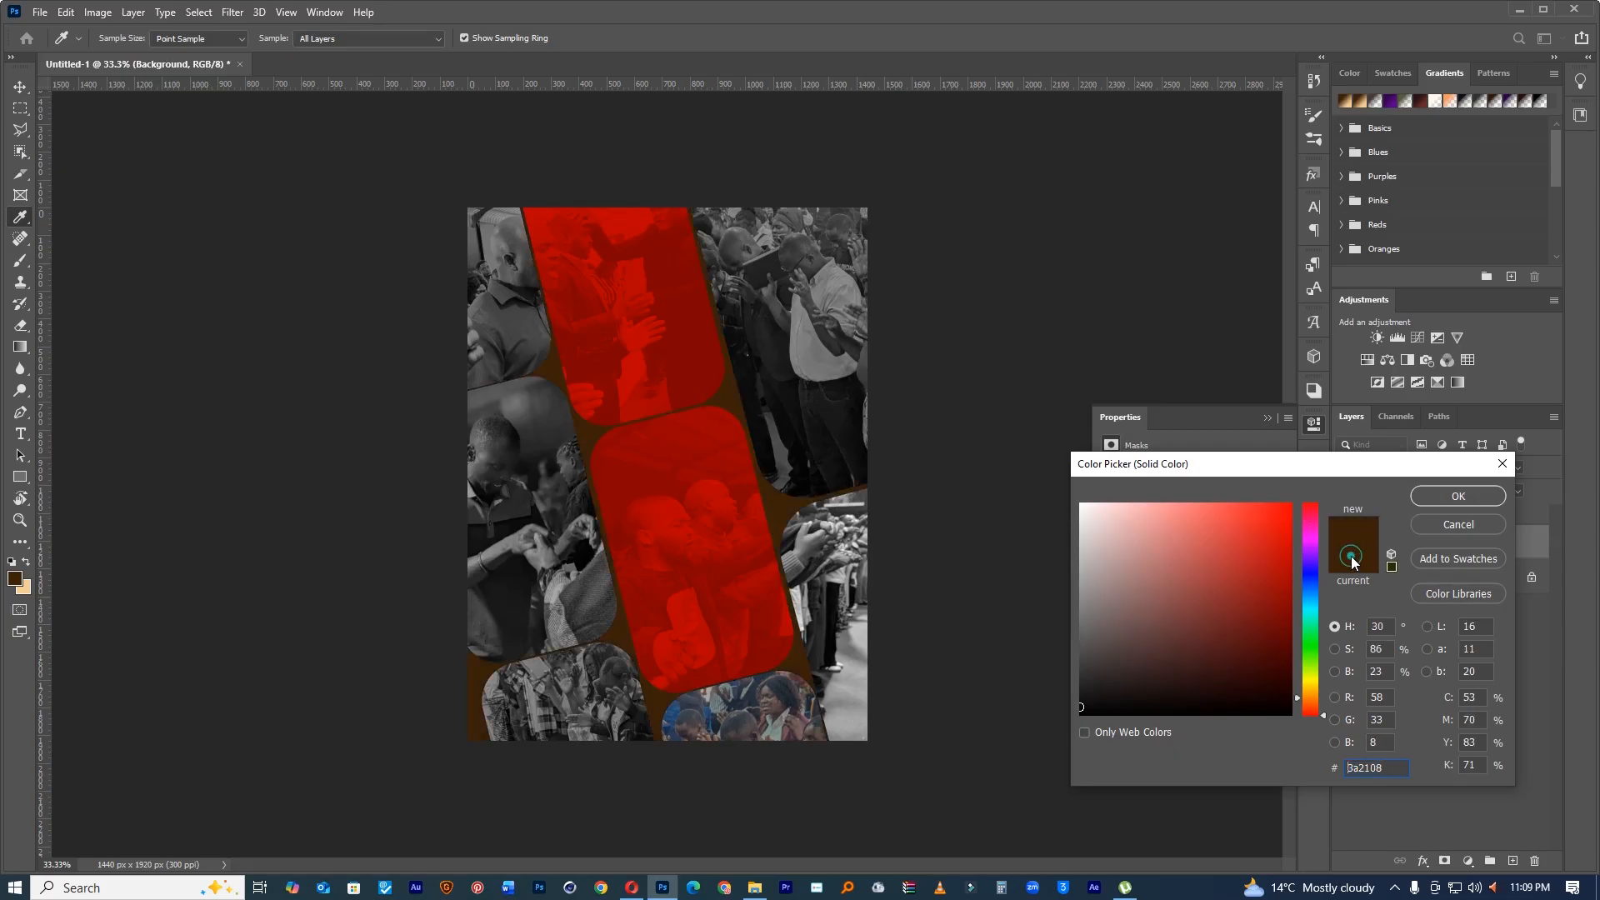
left_click(826, 424)
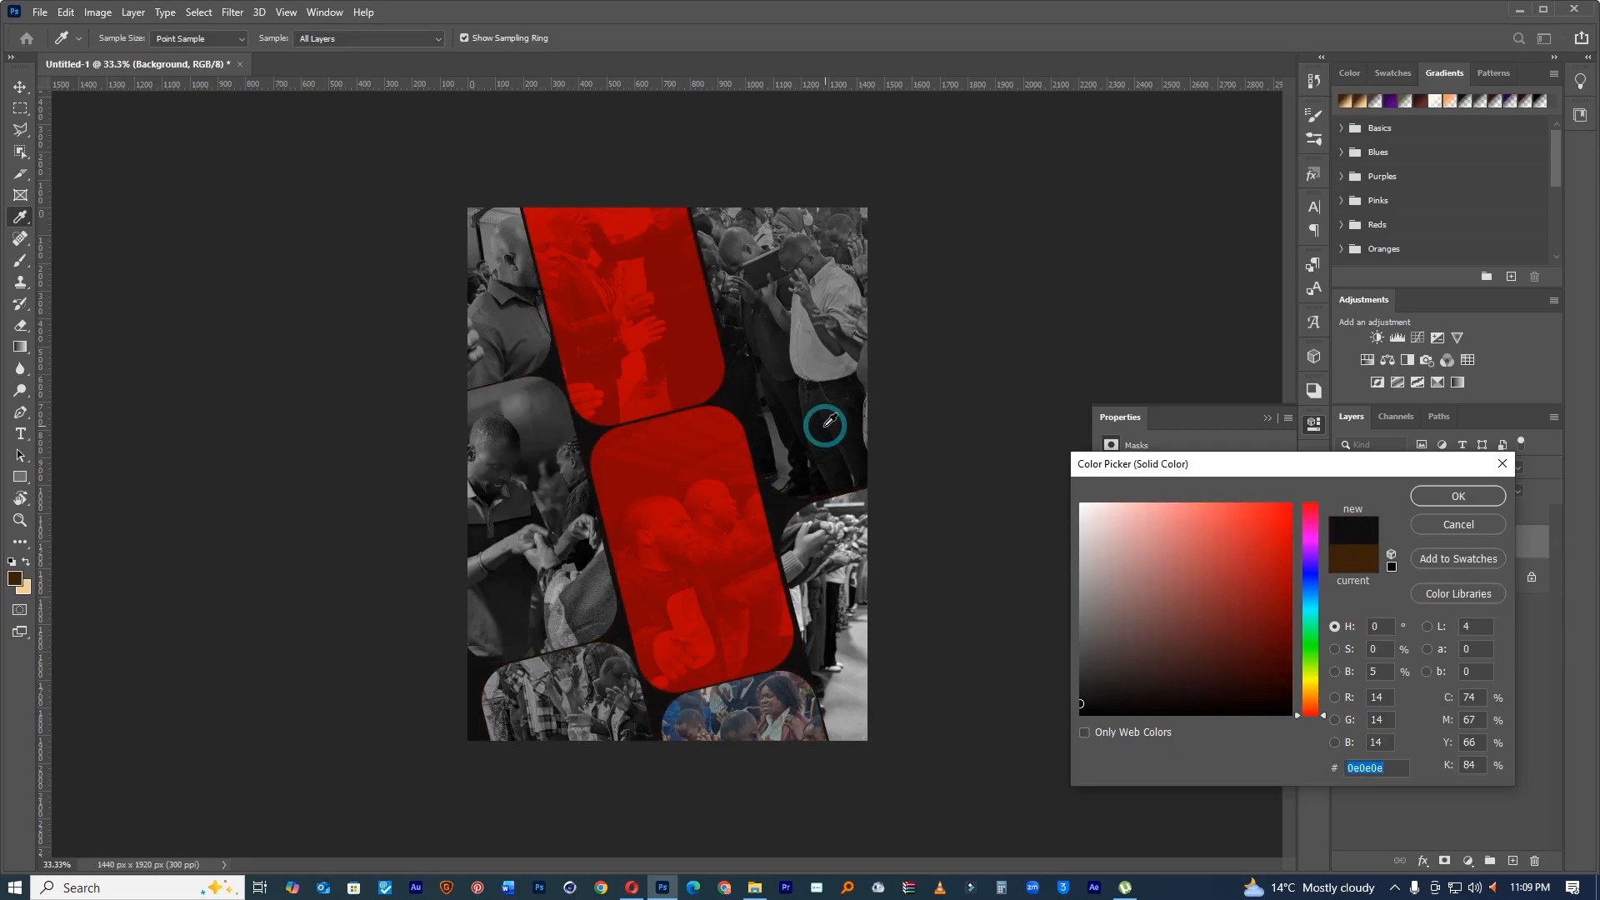
left_click(1454, 497)
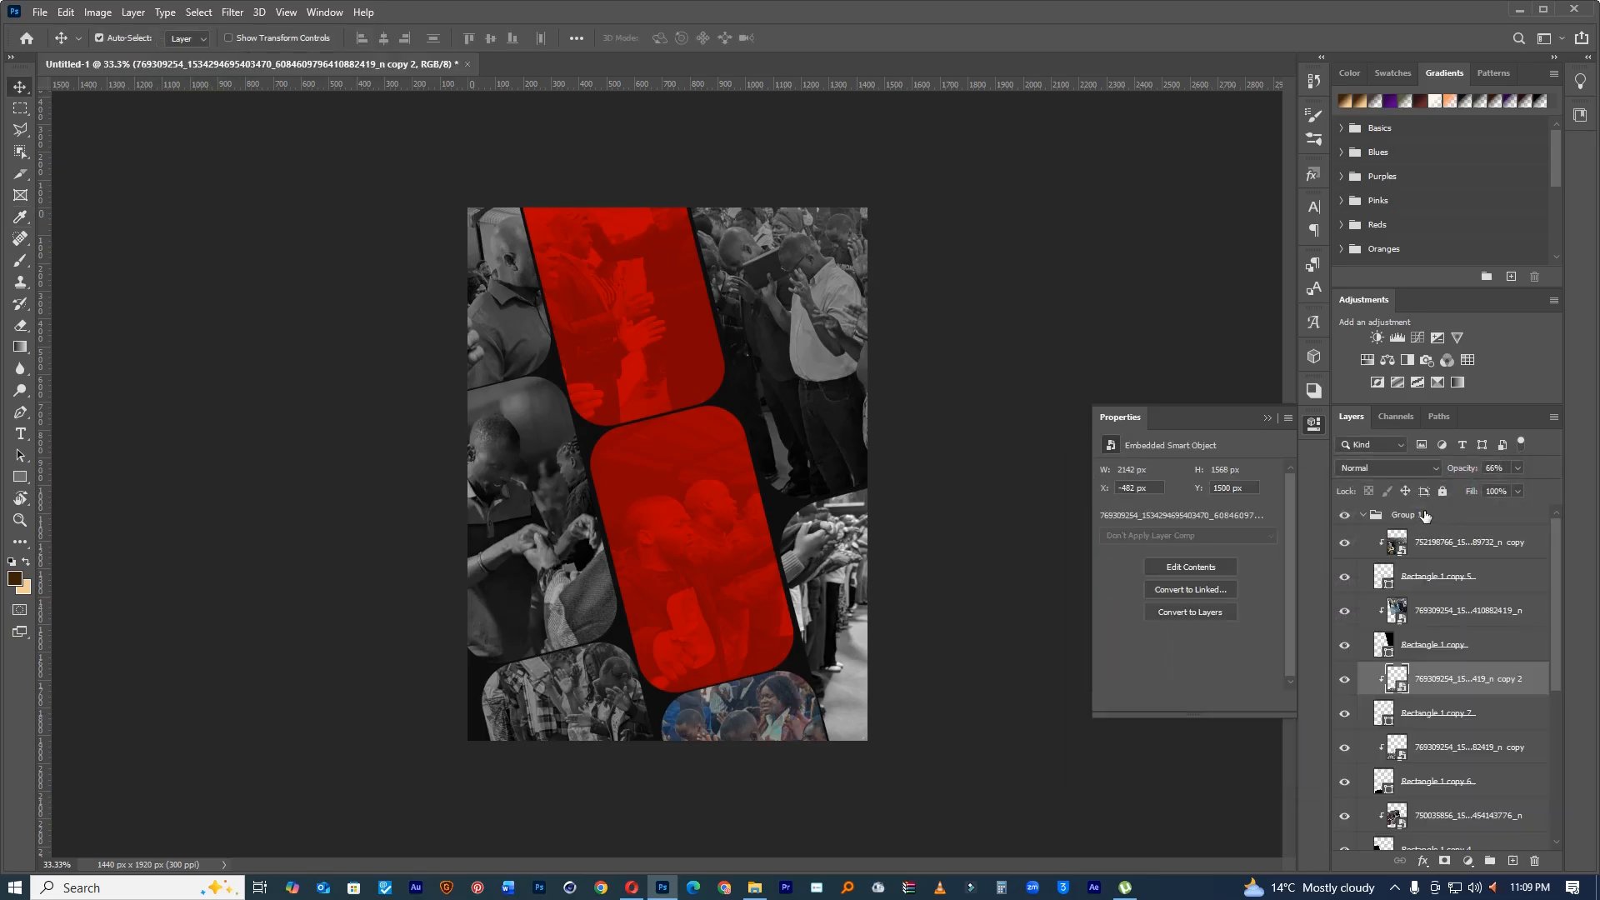
Step: Set the blend mode of the bottom-middle photo to Luminosity
left_click(1389, 468)
left_click(1390, 865)
left_click_drag(772, 550, 670, 492)
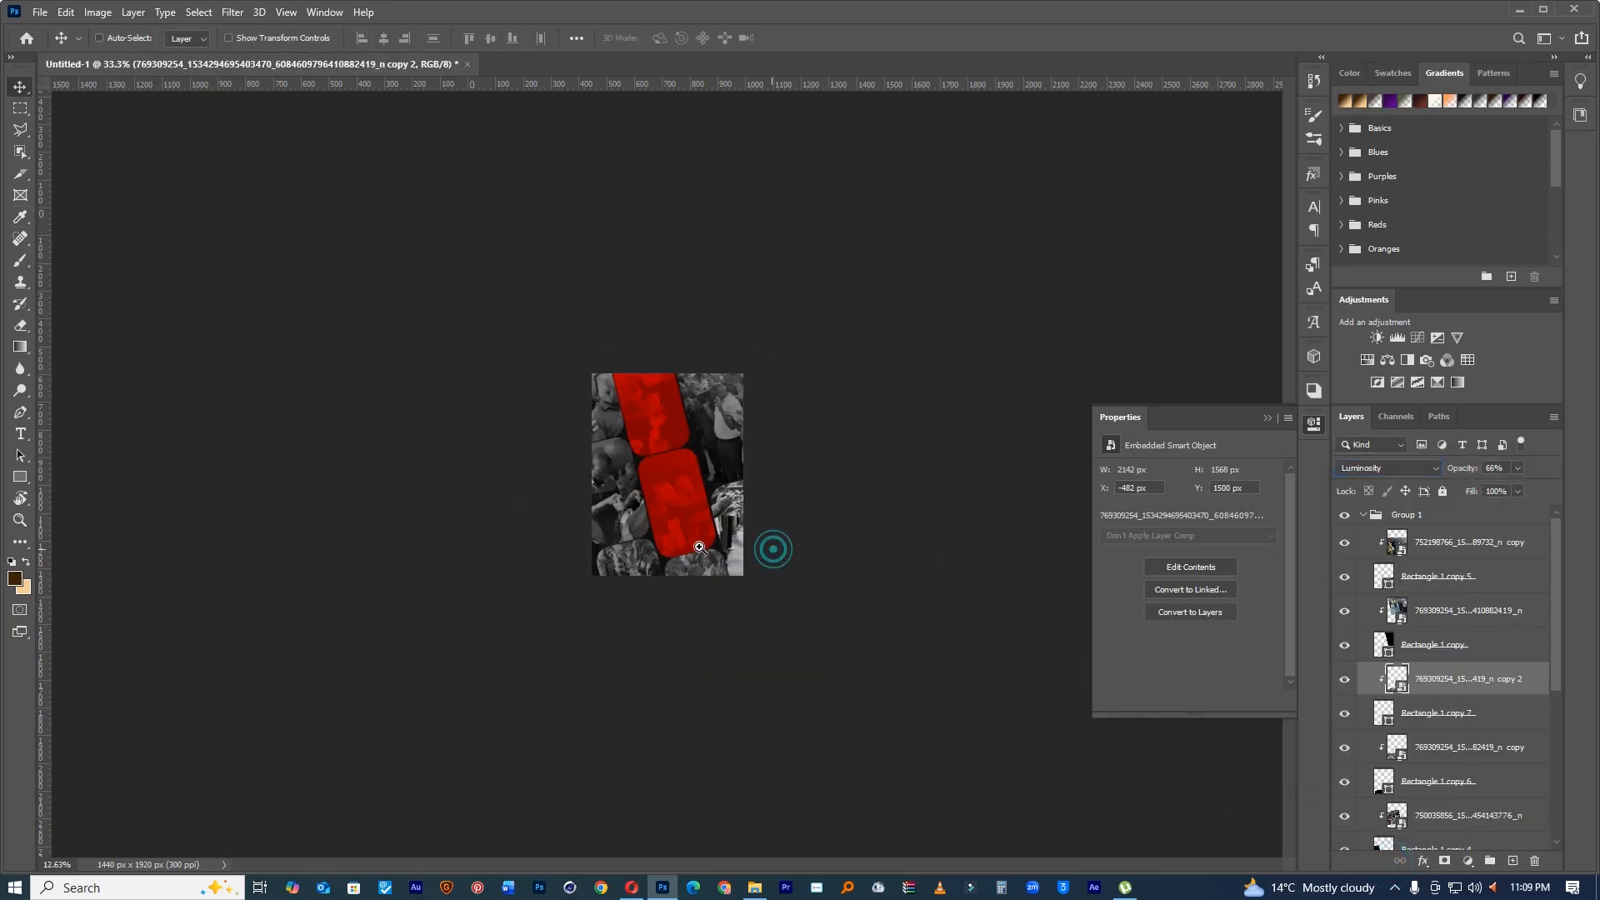
left_click(625, 484, "ctrl")
left_click(625, 485, "ctrl")
left_click(625, 485, "ctrl")
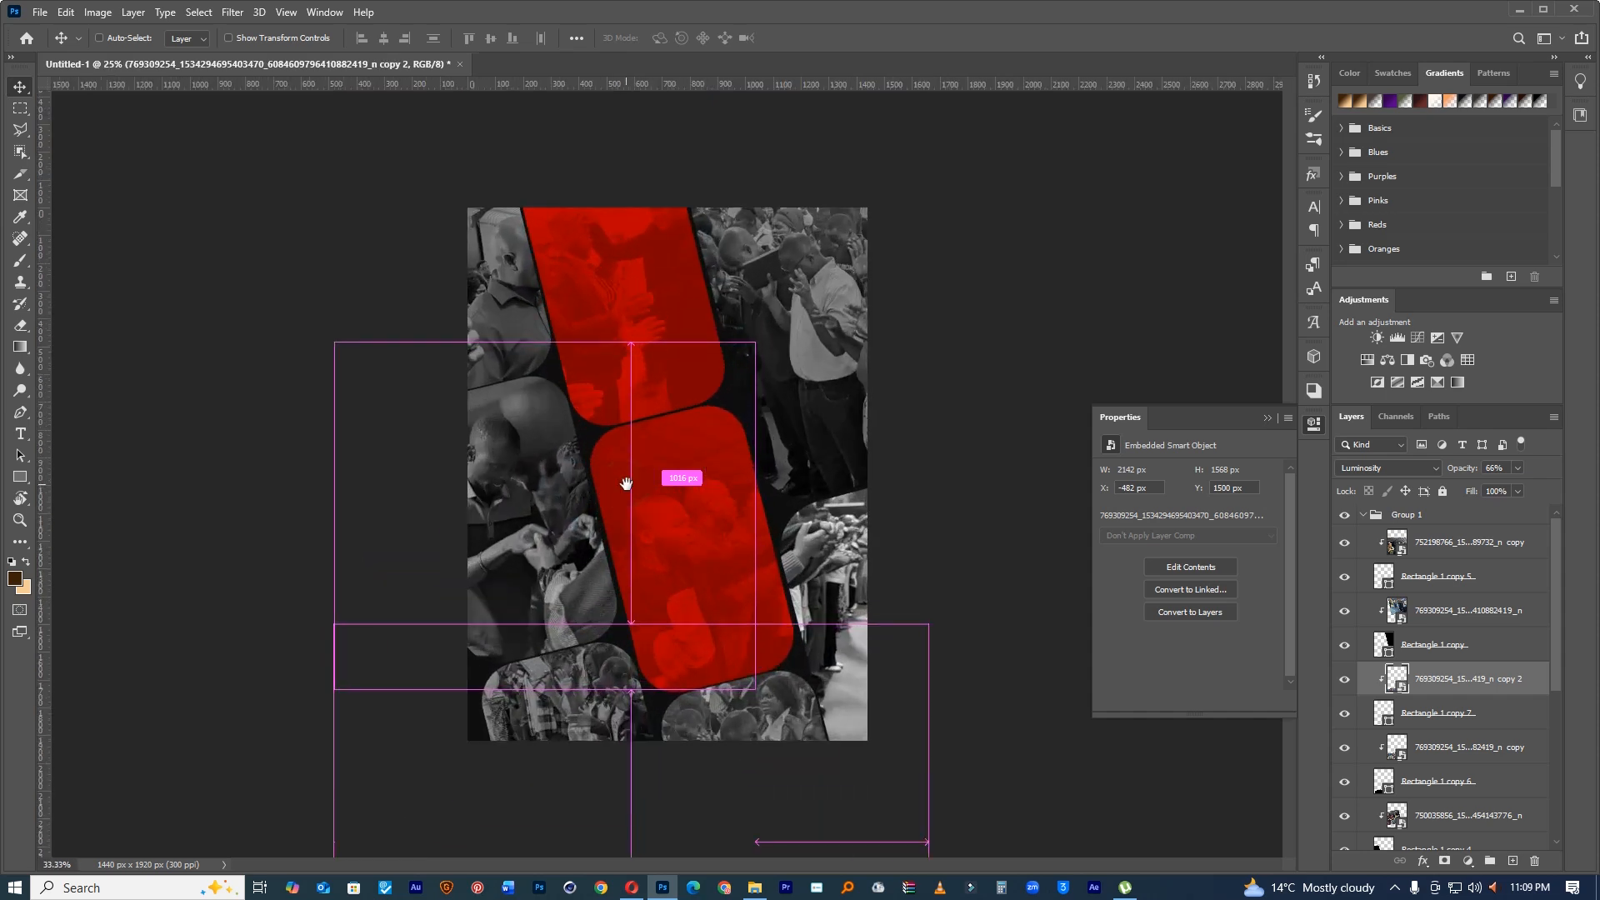
left_click(595, 446, "ctrl")
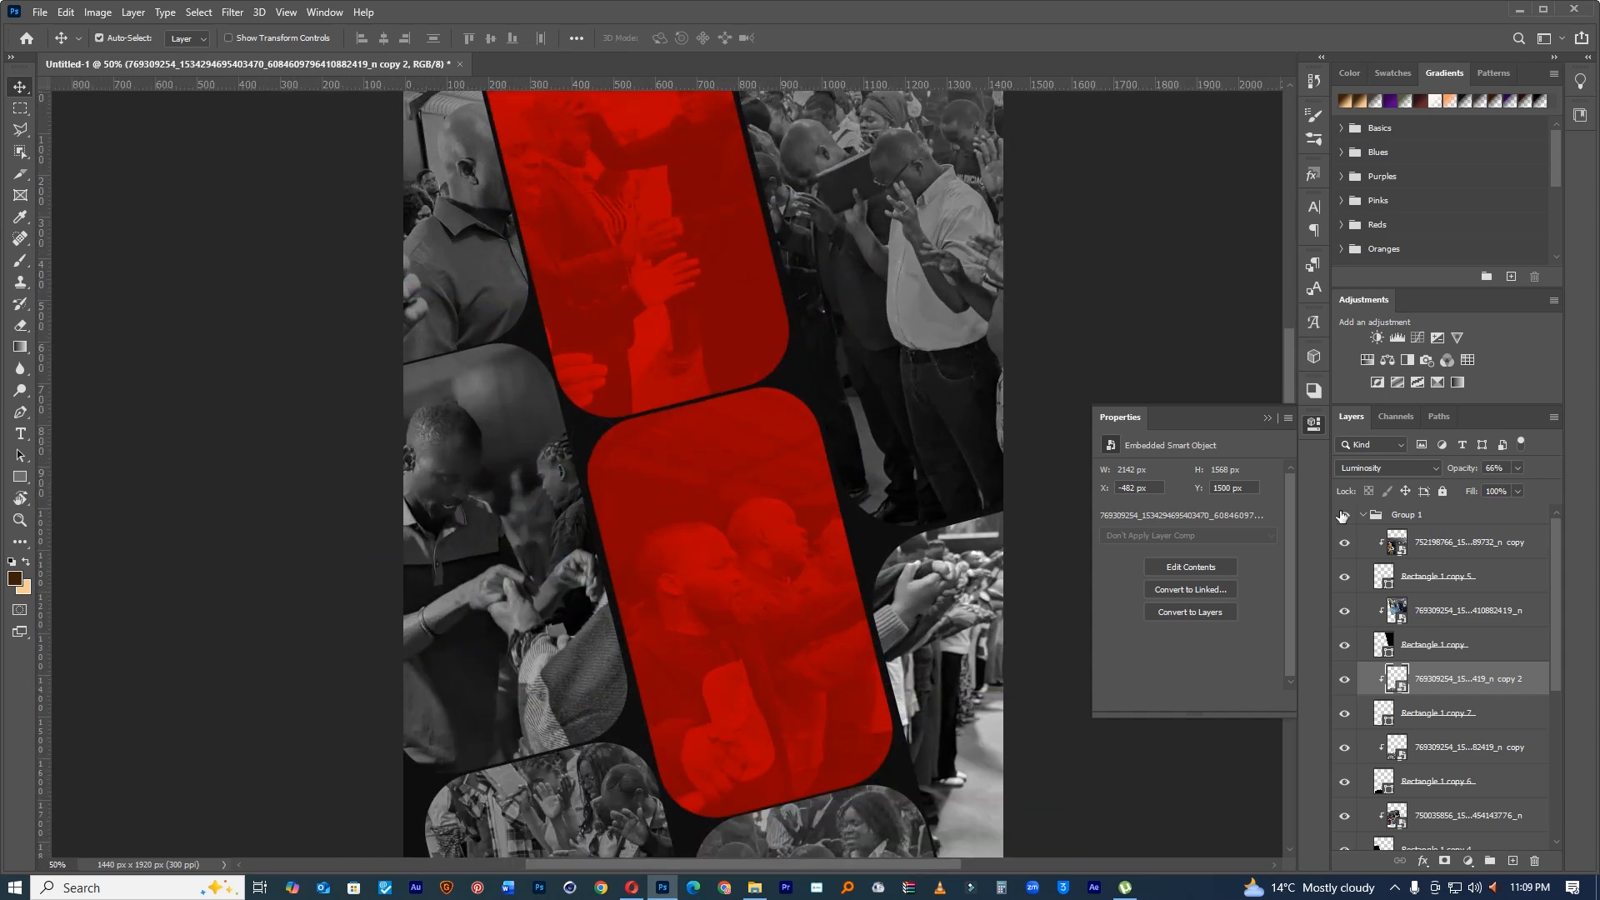
Step: Place the cutout image of the man pointing upward from the Bundle folder into the flyer above Group 1
left_click(1371, 517)
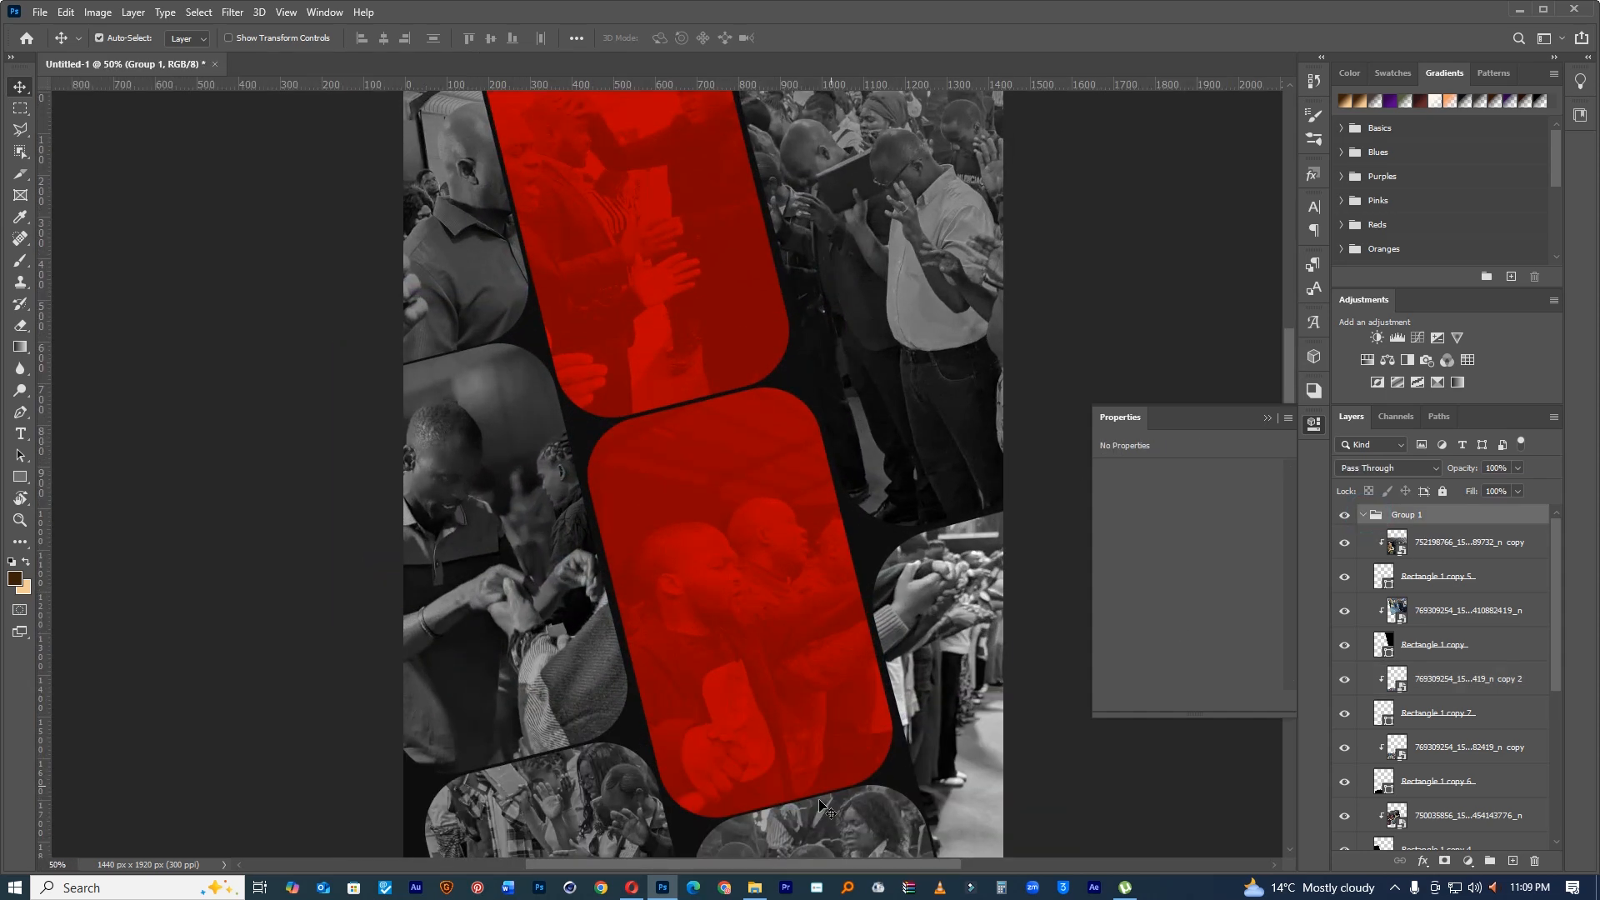
left_click(754, 888)
double_click(247, 234)
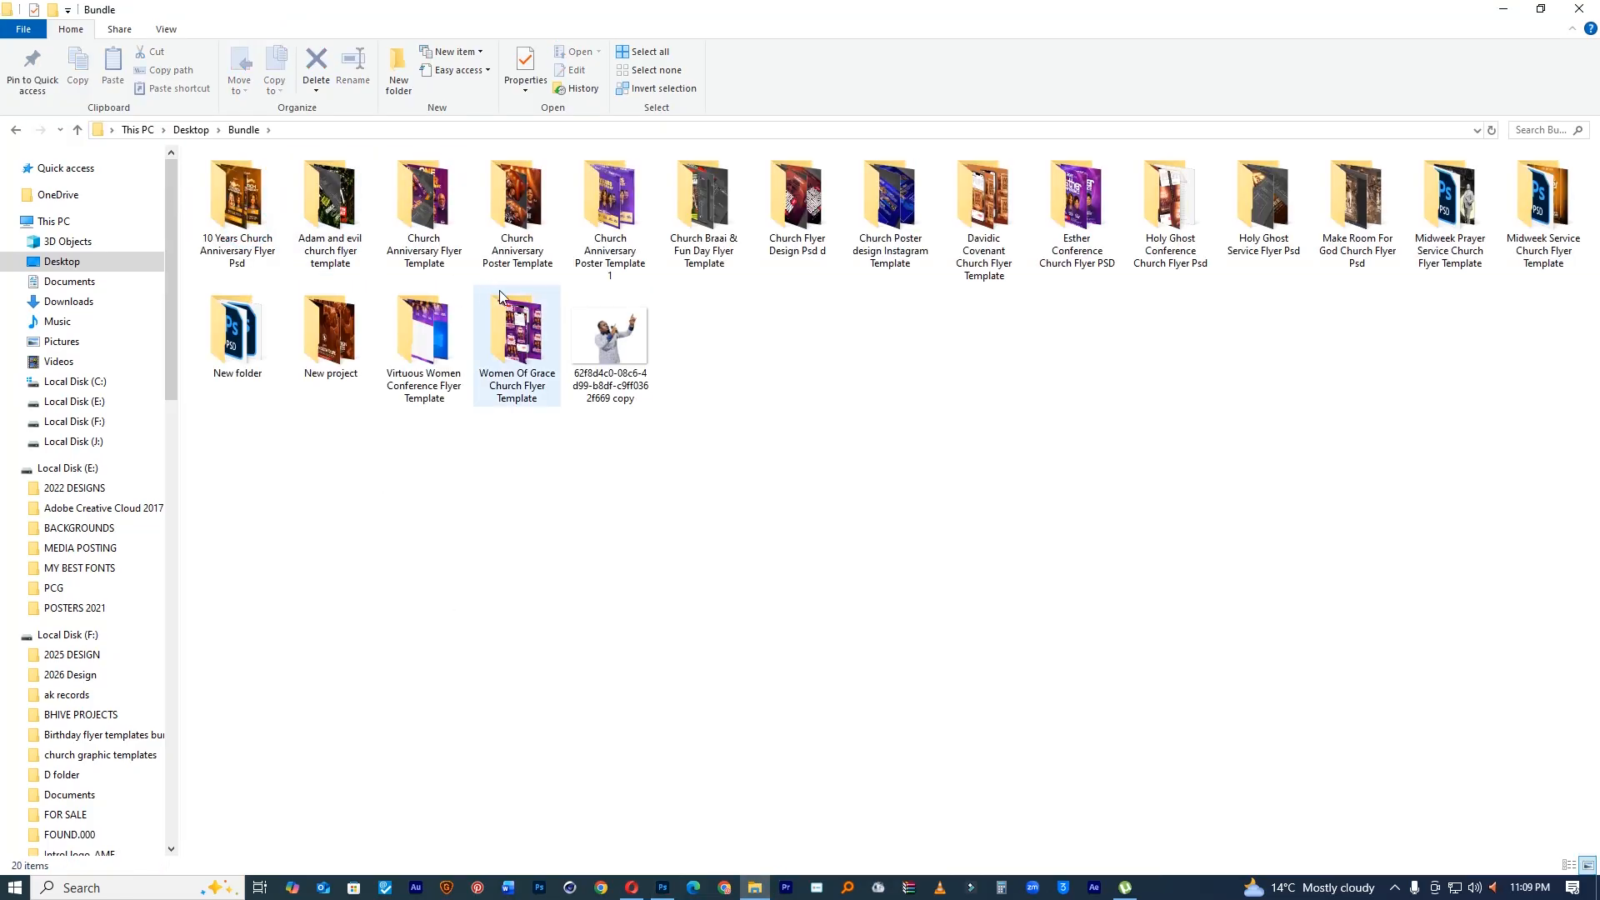
left_click(621, 367)
left_click_drag(621, 367, 605, 587)
Step: Scale the man's cutout to about 37%, tilted about -2.4°, and place it against the flyer's bottom edge, left of centre
left_click_drag(684, 492, 558, 682)
left_click_drag(883, 455, 998, 319)
left_click_drag(783, 526, 786, 419)
scroll(785, 419, "down", 2)
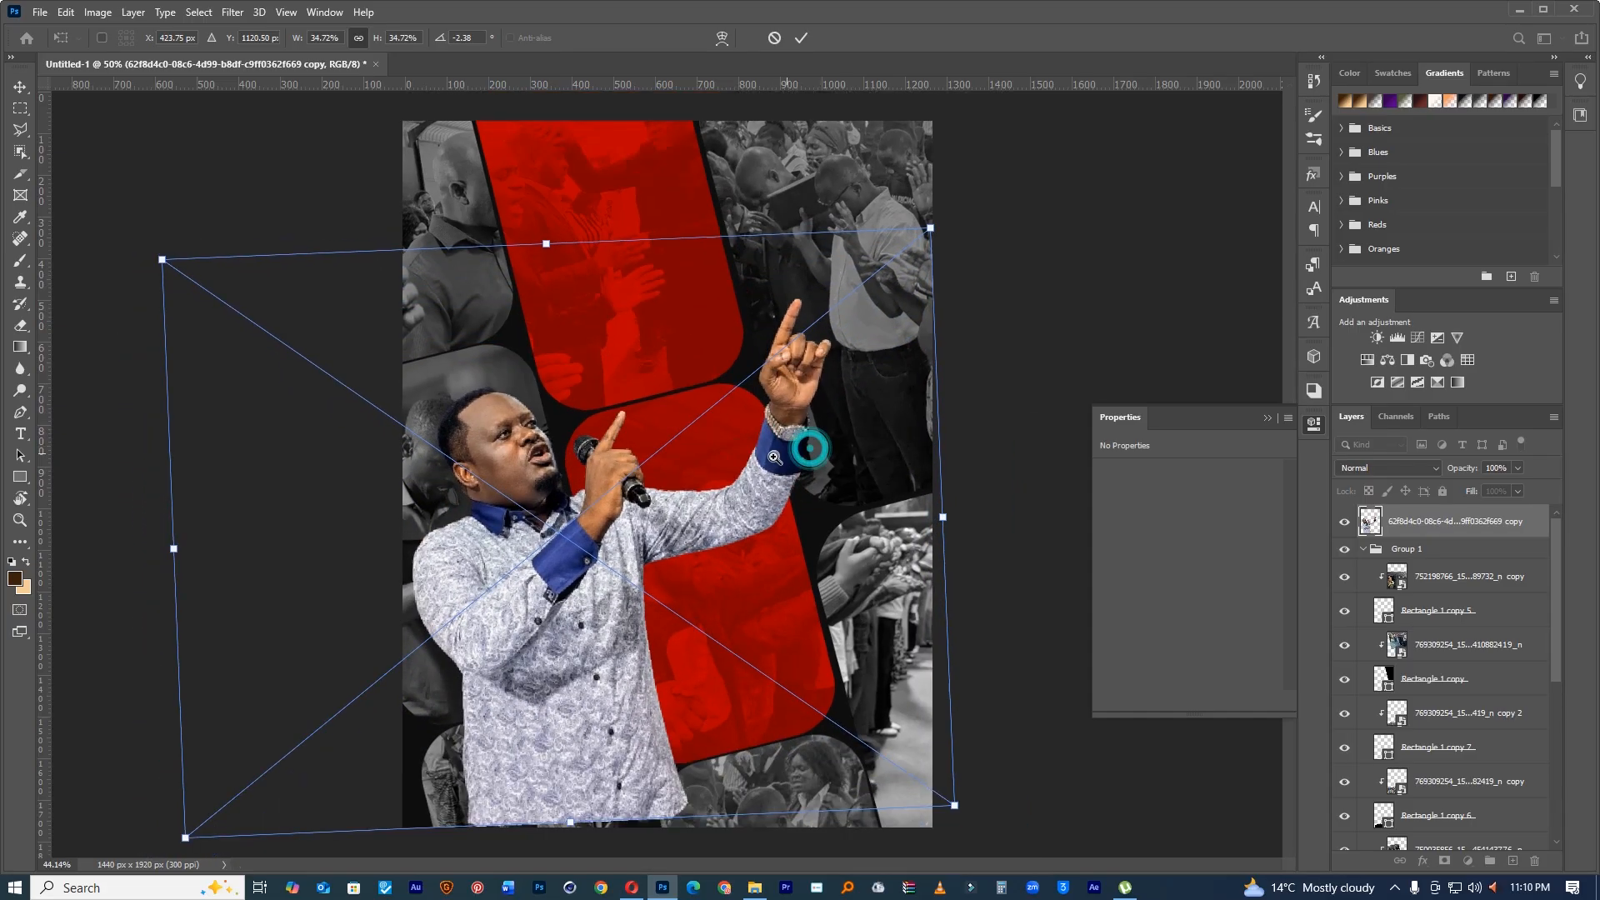
left_click_drag(894, 264, 912, 246)
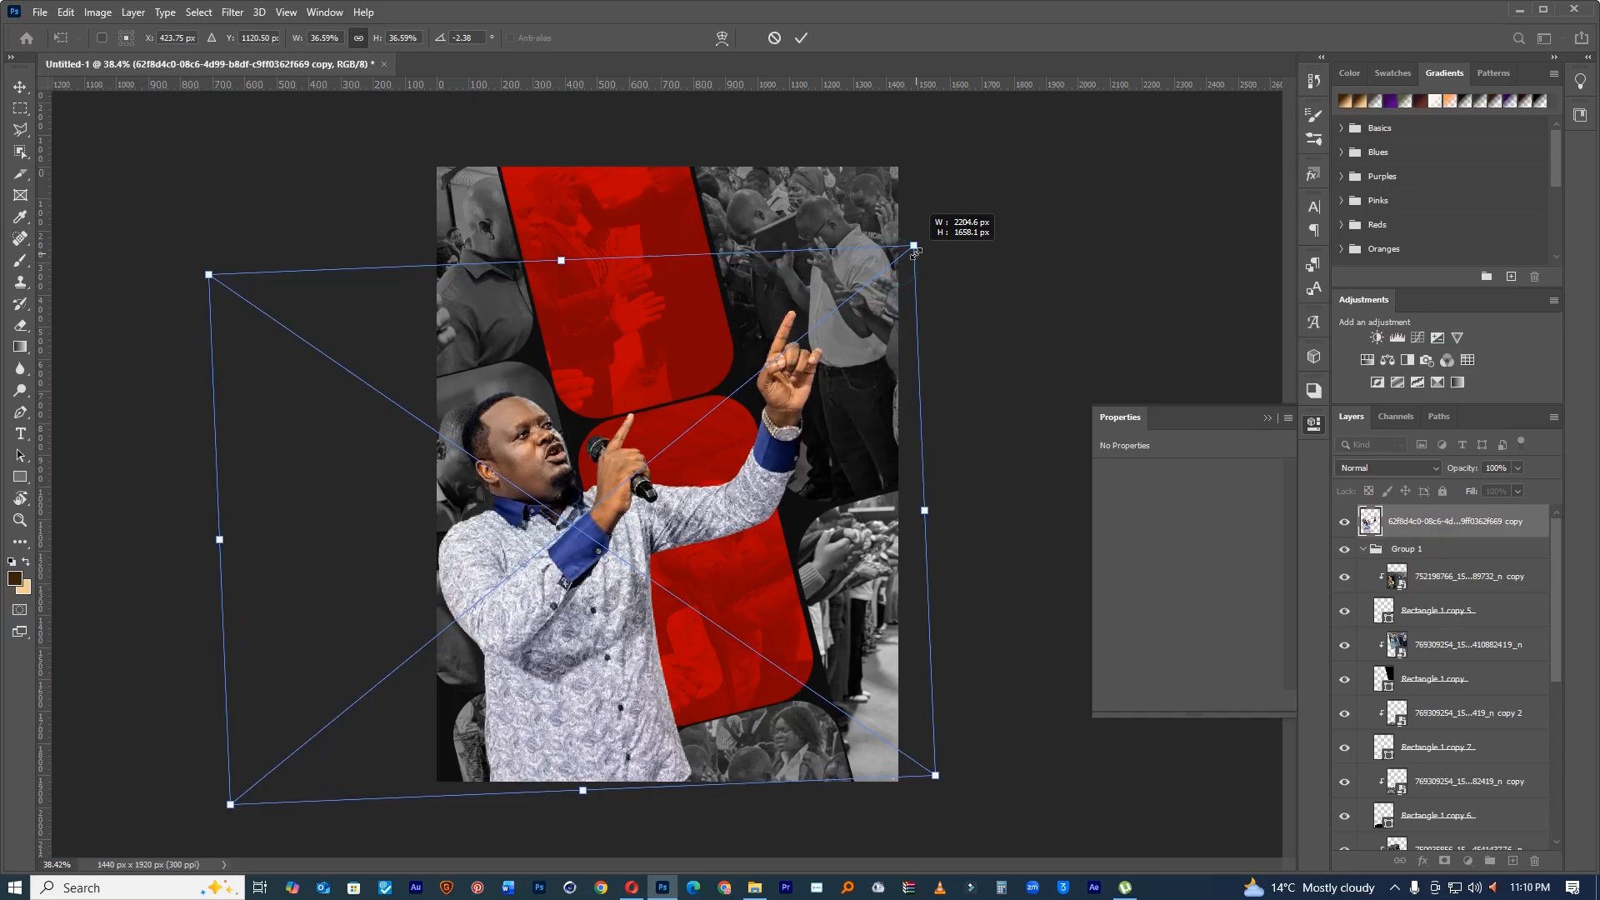
left_click_drag(752, 351, 760, 365)
left_click(801, 38)
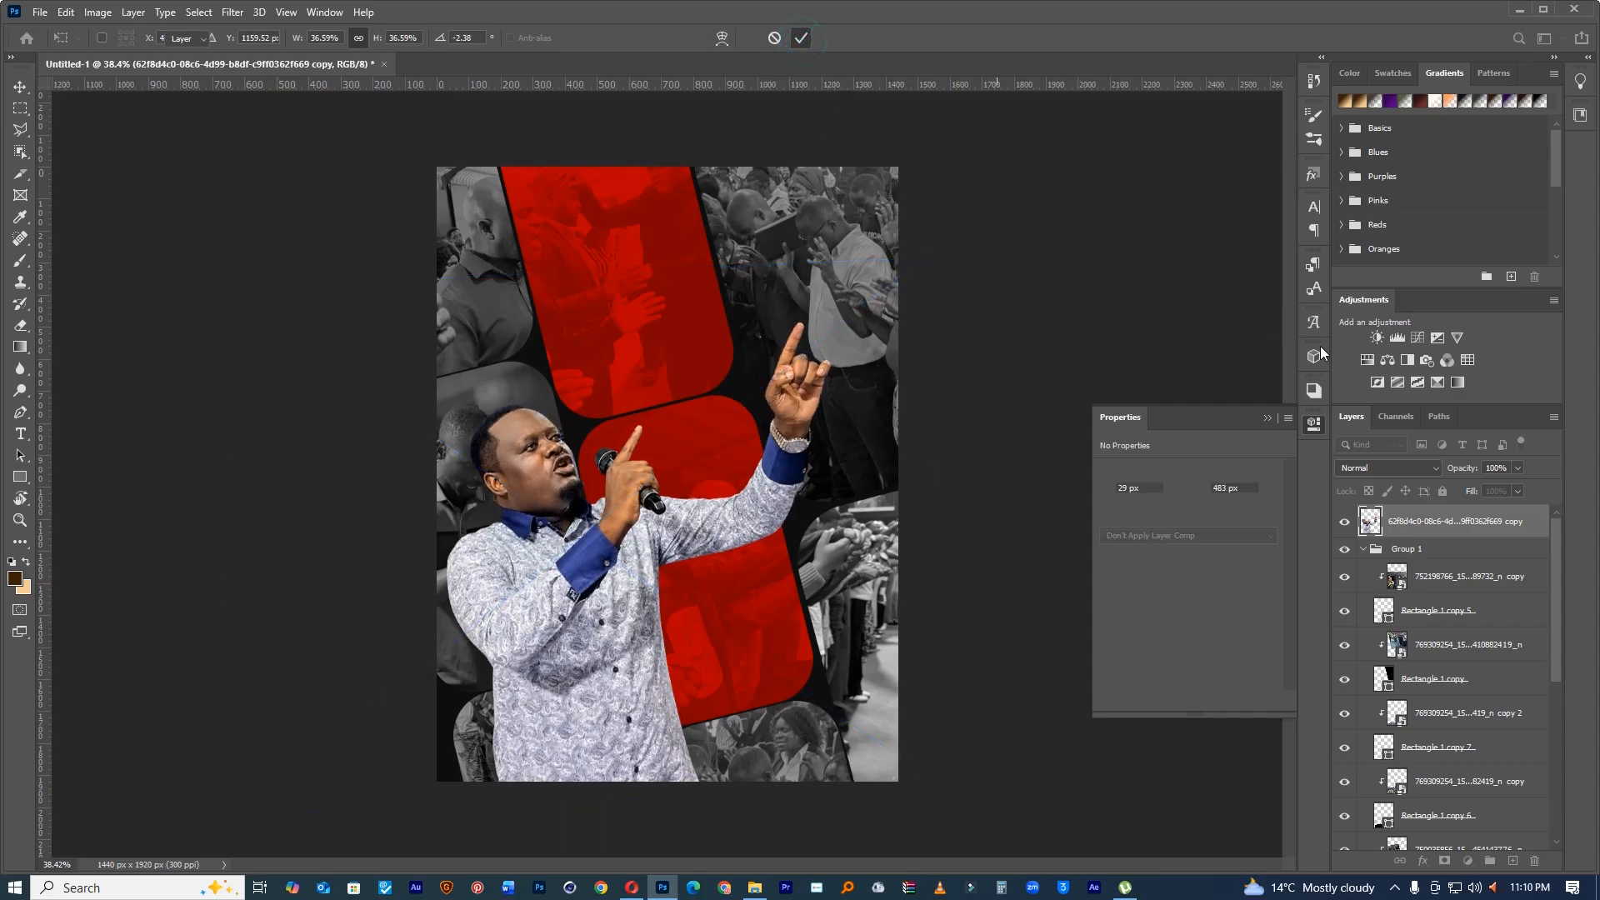
Step: Collapse Group 1 and rename the man's cutout layer as 1
left_click(1365, 551)
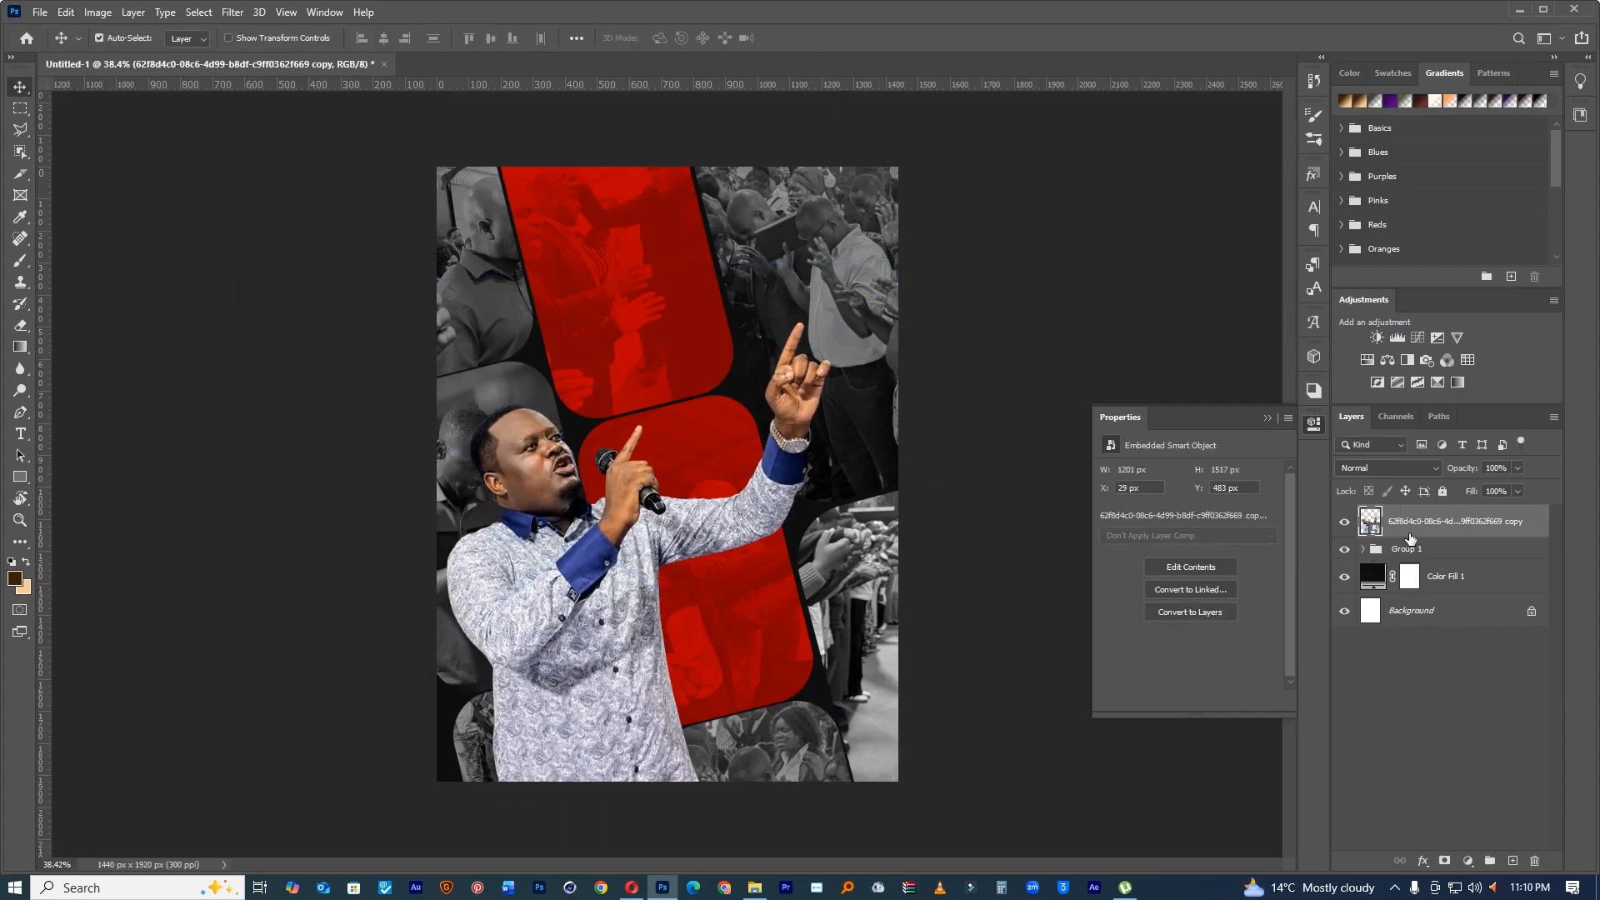
double_click(1422, 522)
type("1")
key("Return")
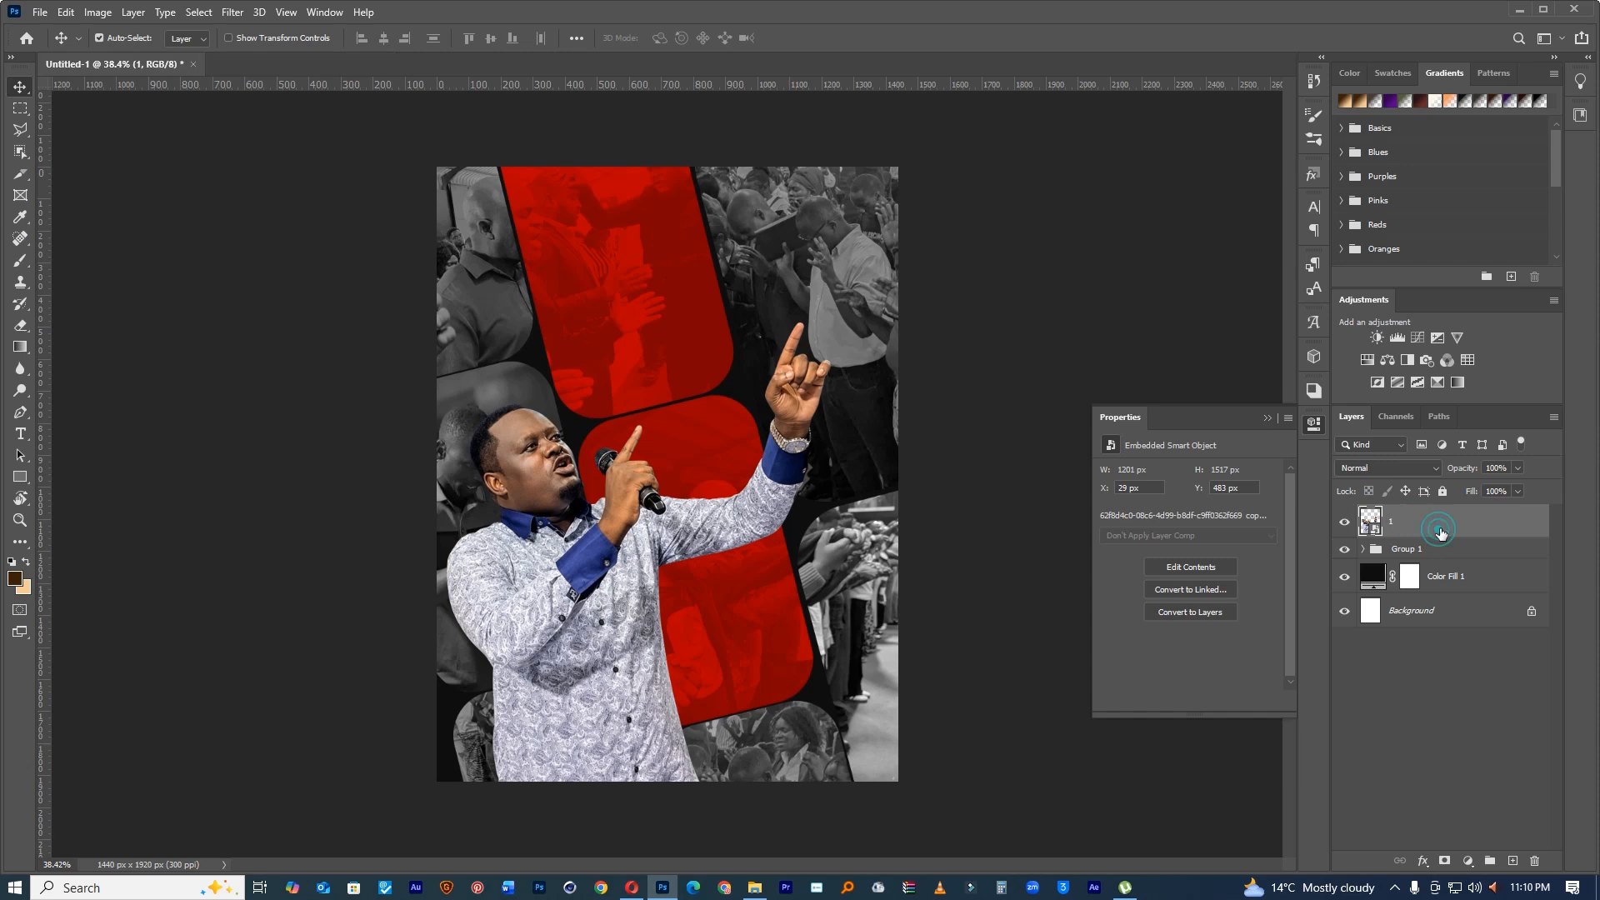
Step: Try a brown-gold gradient fill layer in Soft Light mode over the whole flyer, and delete it
left_click_drag(1344, 101, 1438, 524)
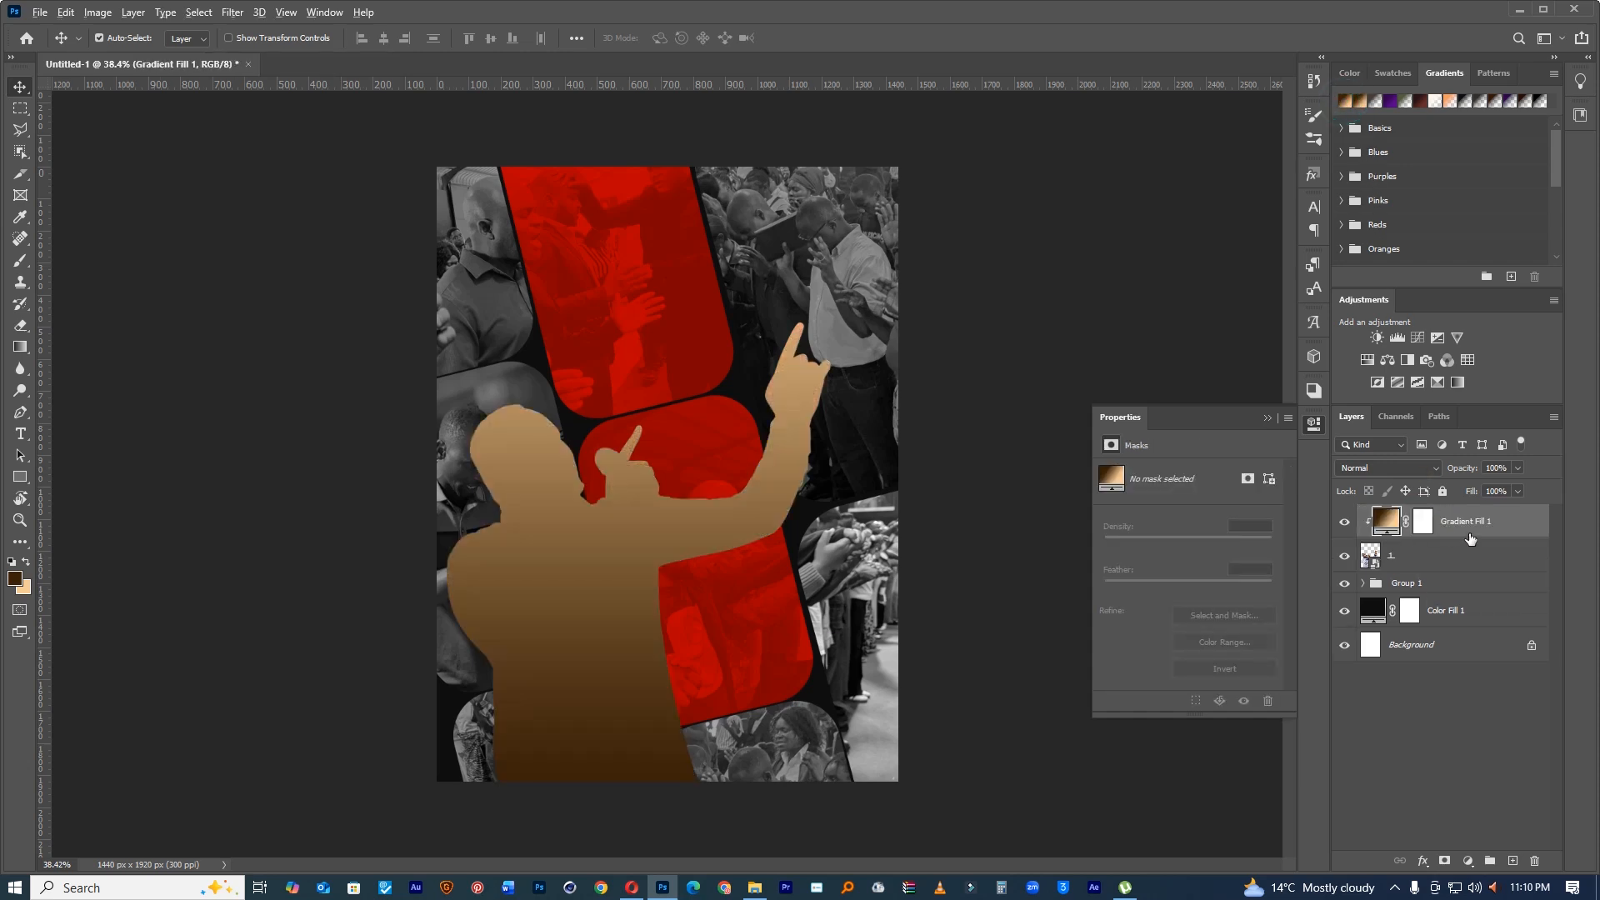
left_click(1469, 538, "alt")
left_click(1394, 465)
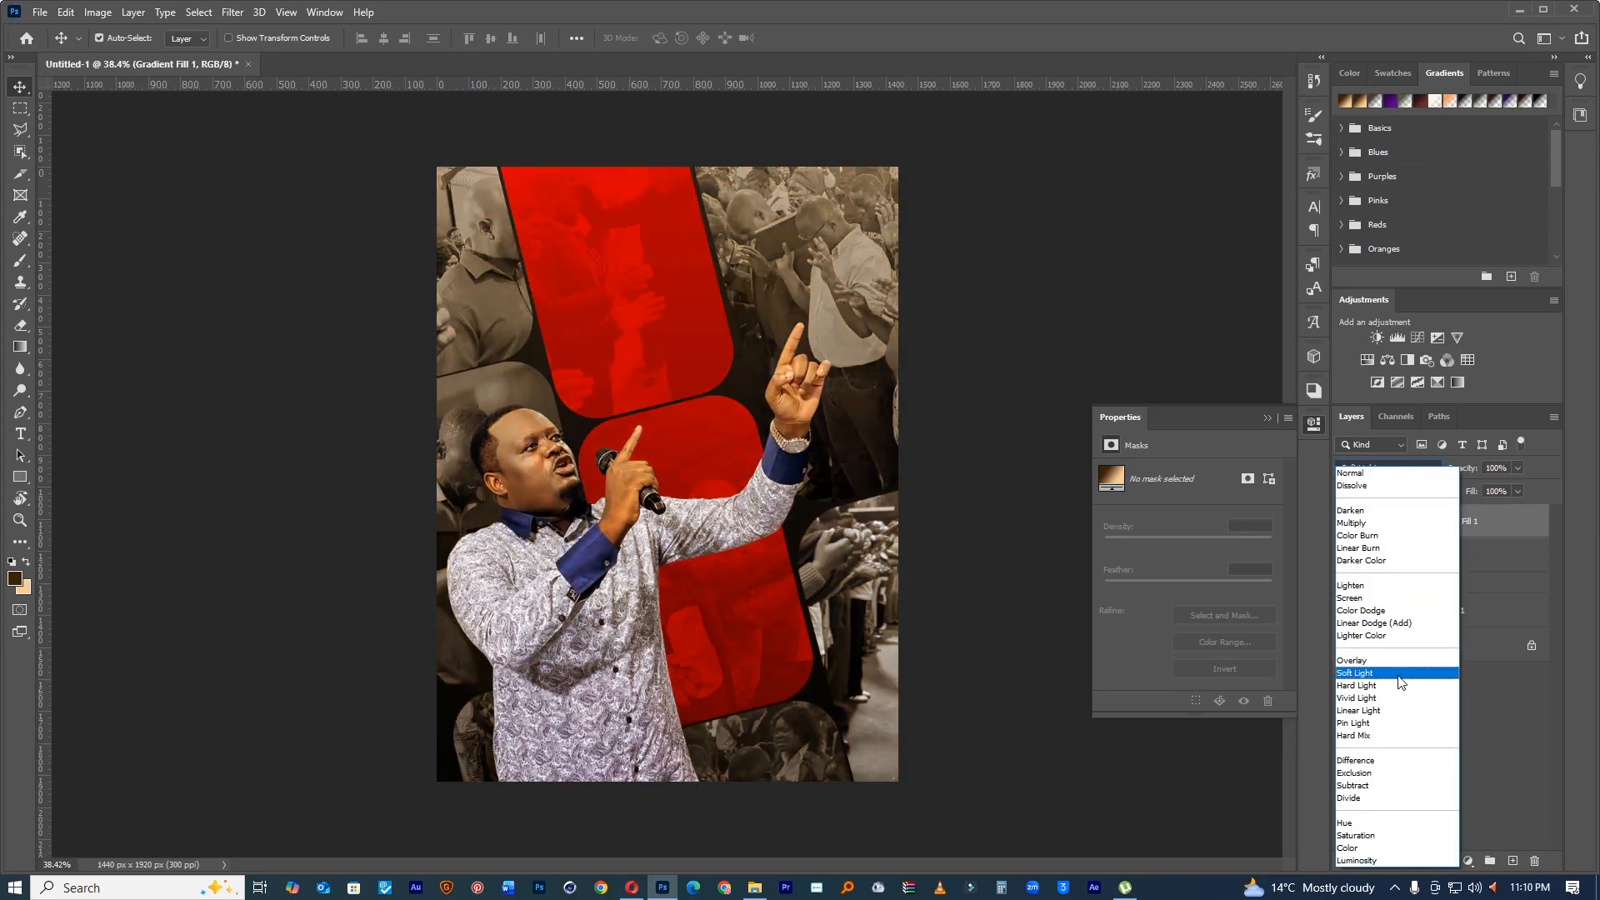
left_click(1397, 676)
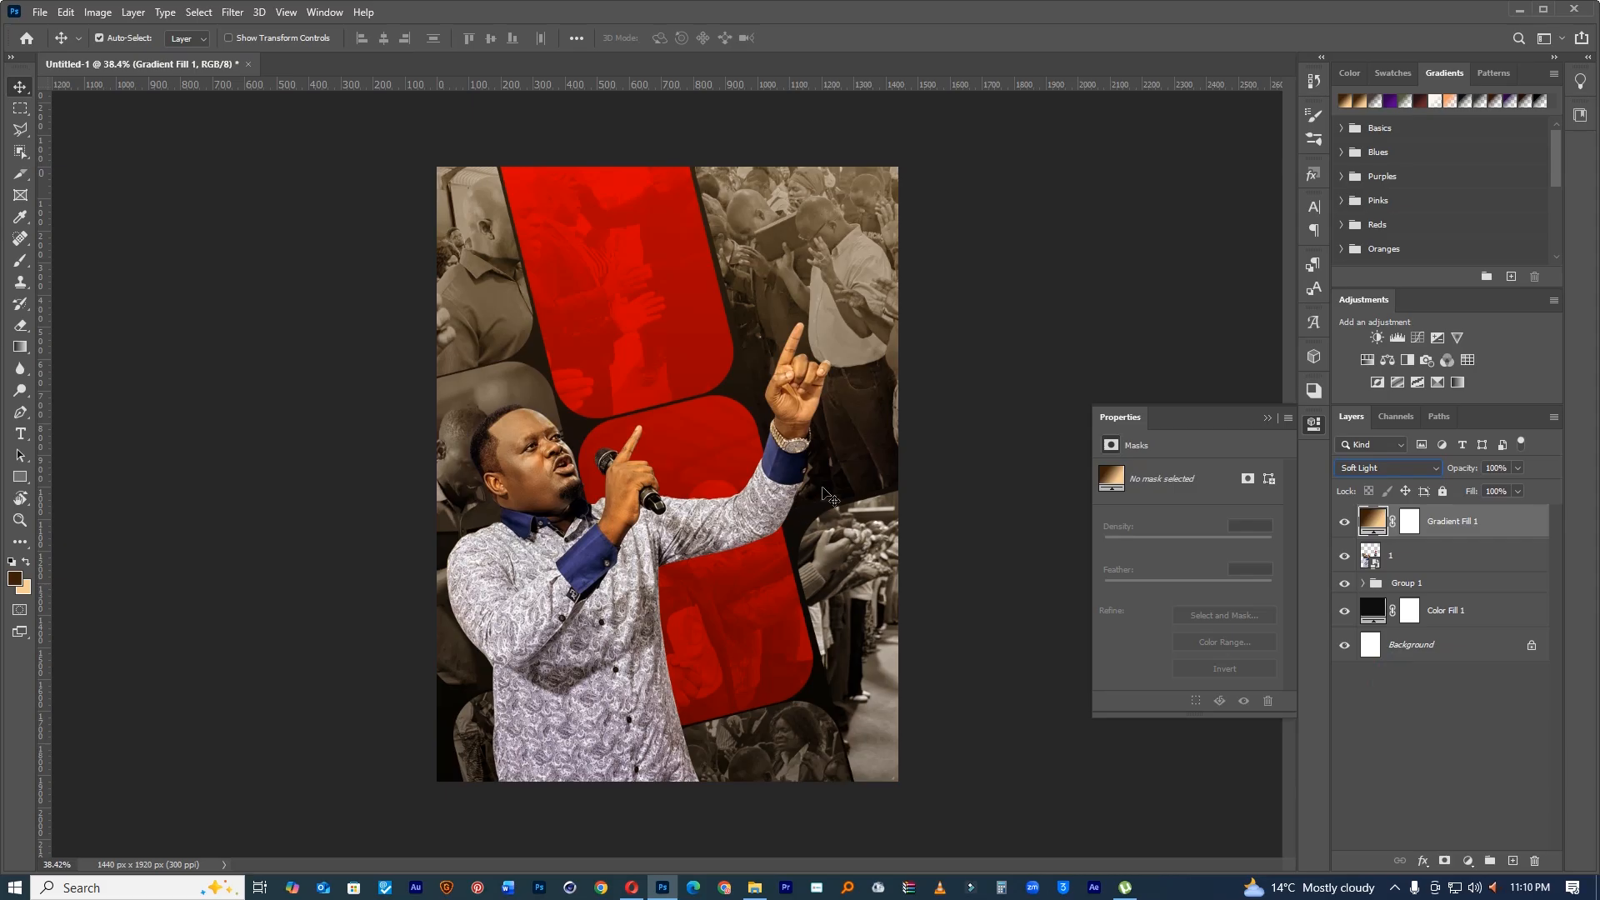
left_click_drag(1468, 475, 1534, 861)
Step: Duplicate the man's cutout layer 1 and hide the copy
left_click(614, 317, "ctrl")
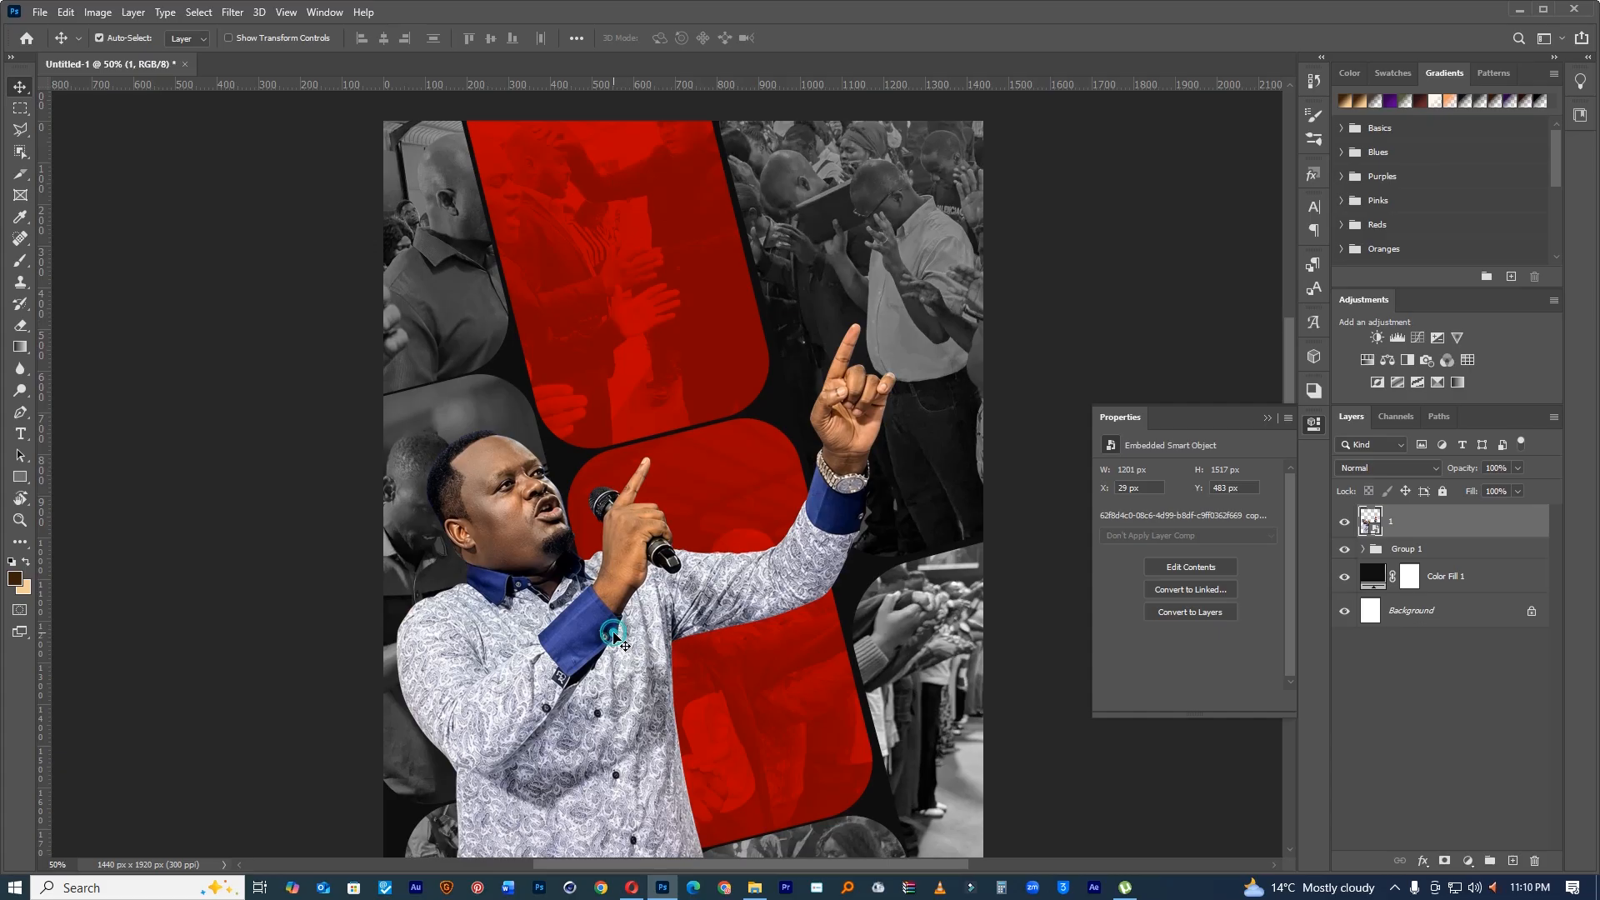
key("ctrl+j")
left_click(1345, 521)
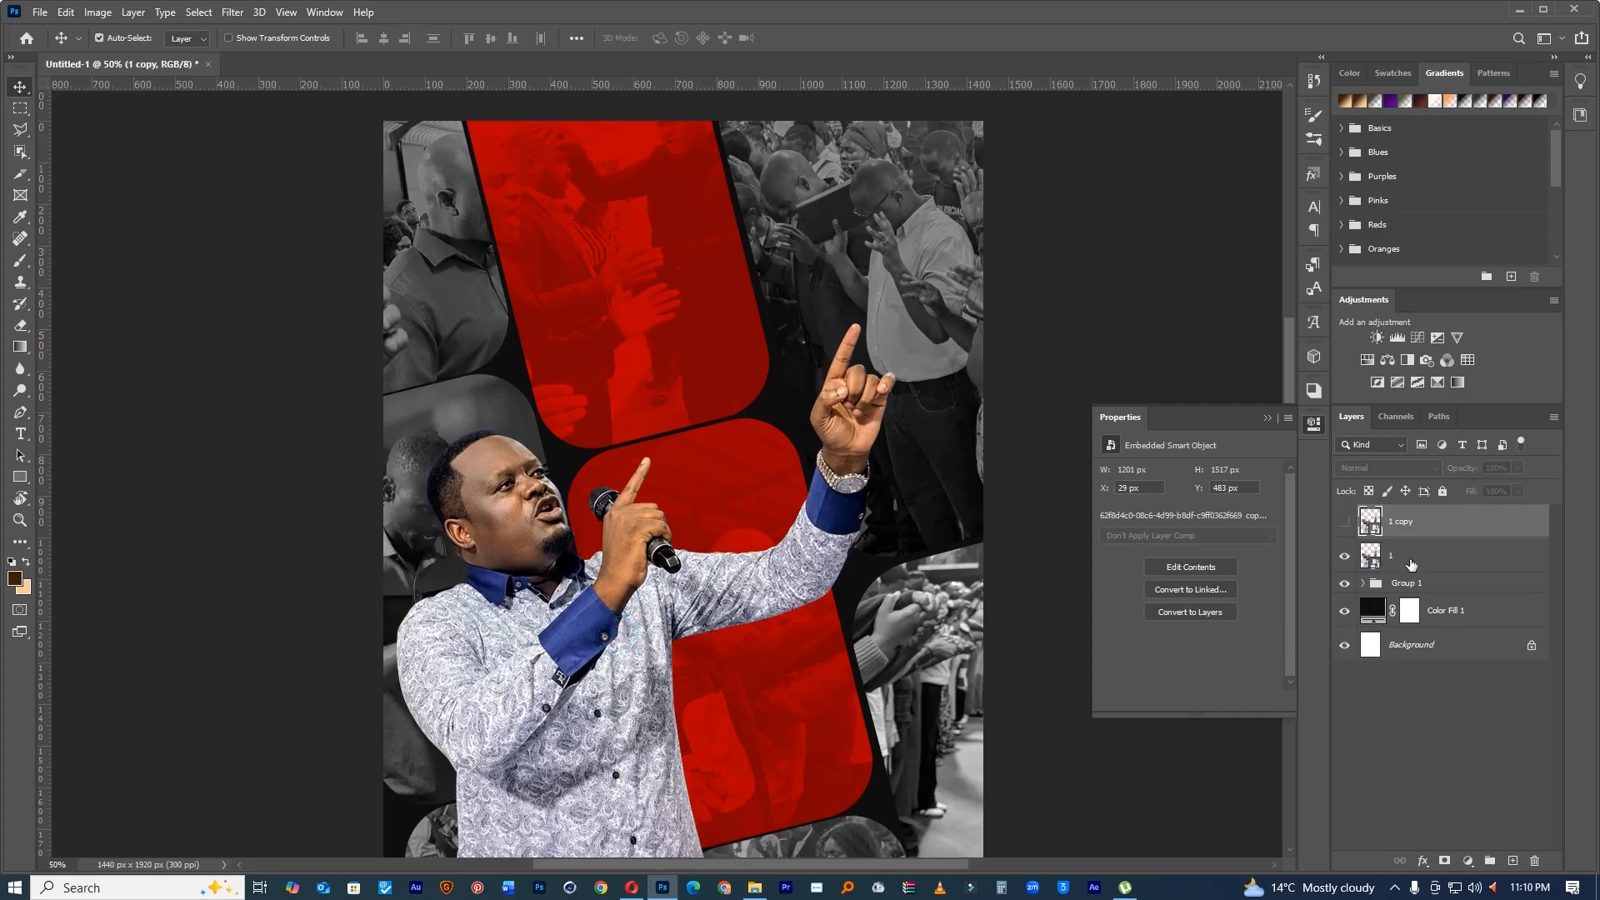
Step: Convert cutout layer 1 to black and white with Silver Efex Pro 2, using 35% Structure and 2% Contrast
left_click(1417, 555)
left_click(225, 12)
mouse_move(267, 367)
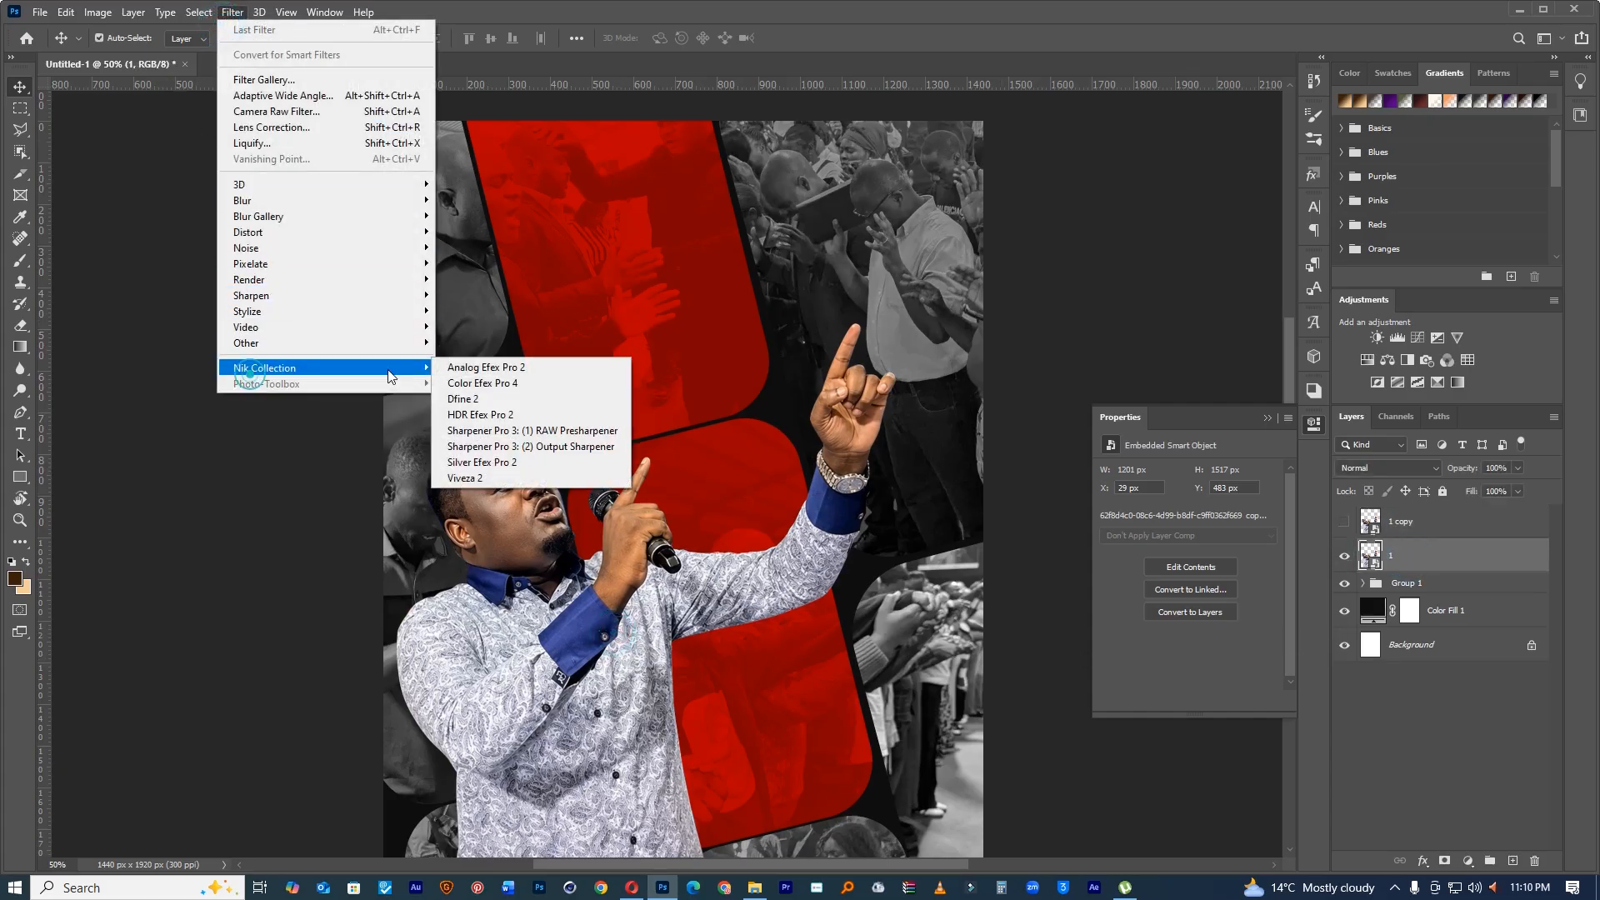
left_click(503, 458)
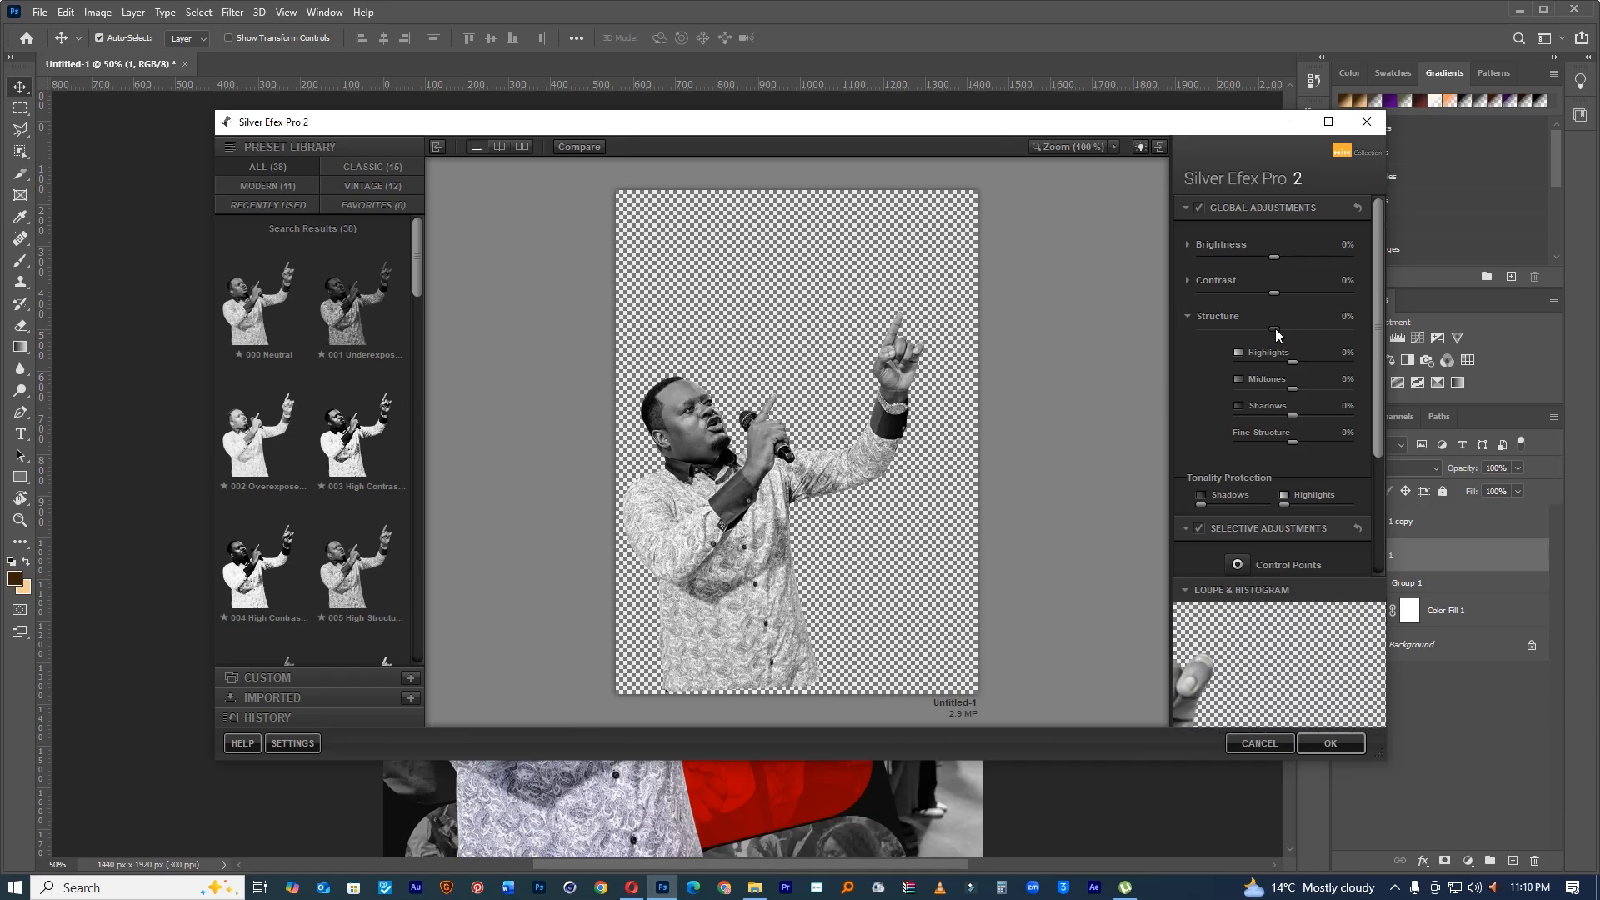
left_click_drag(1322, 330, 1333, 330)
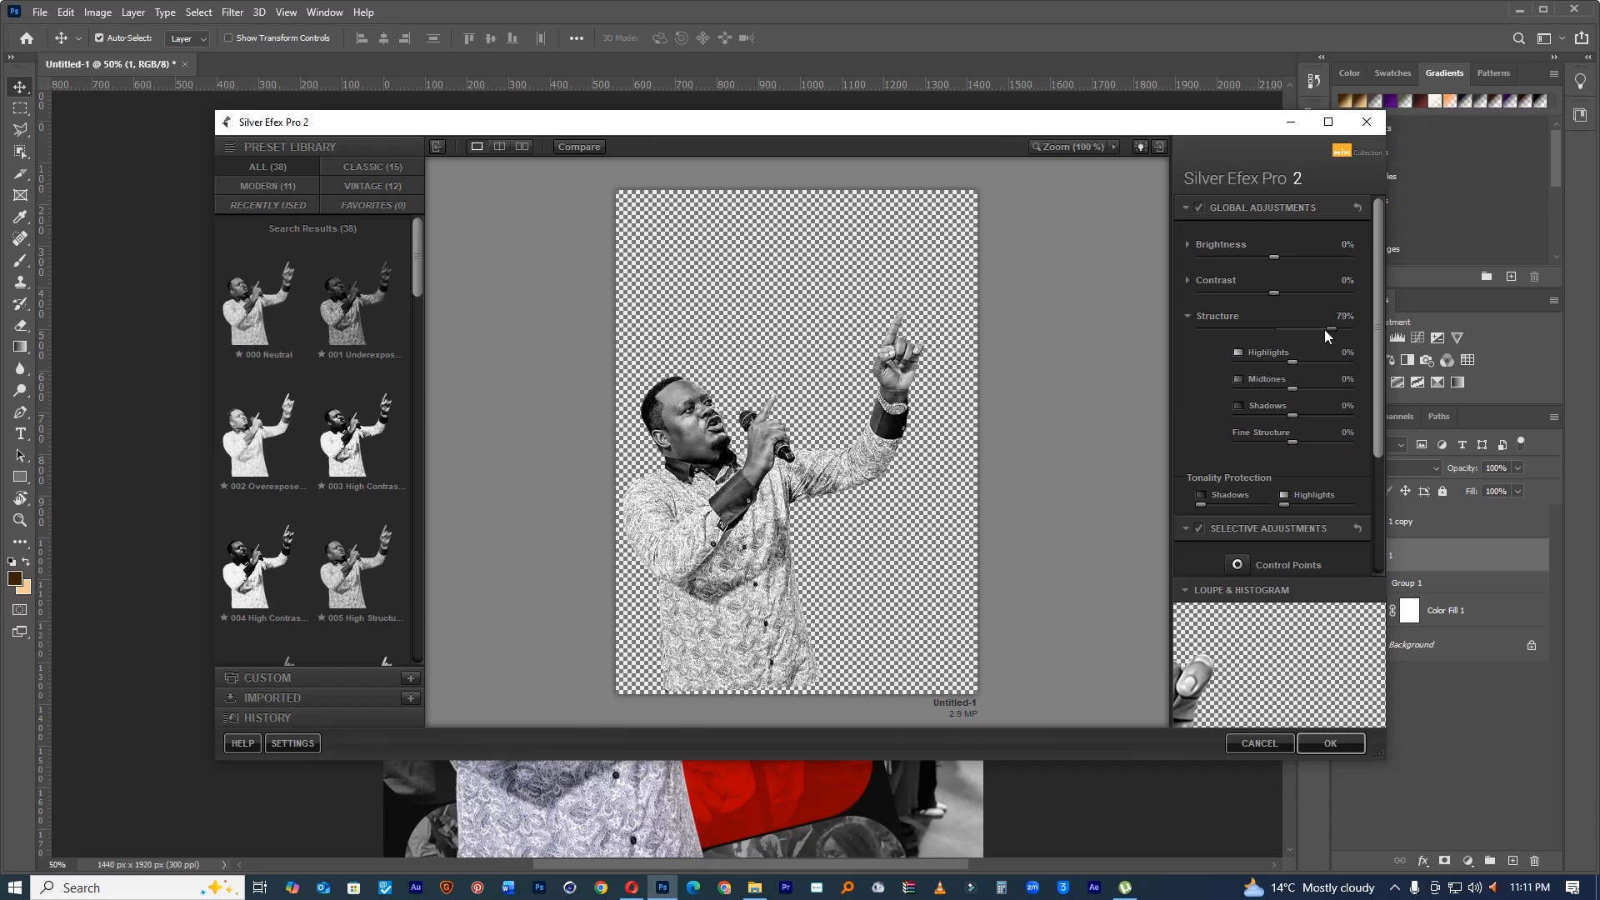
mouse_move(1323, 329)
left_mouse_down()
mouse_move(1247, 325)
mouse_move(1352, 324)
mouse_move(1282, 333)
mouse_move(1322, 333)
left_mouse_up()
left_click_drag(1253, 338, 1277, 313)
left_click_drag(1294, 327, 1300, 329)
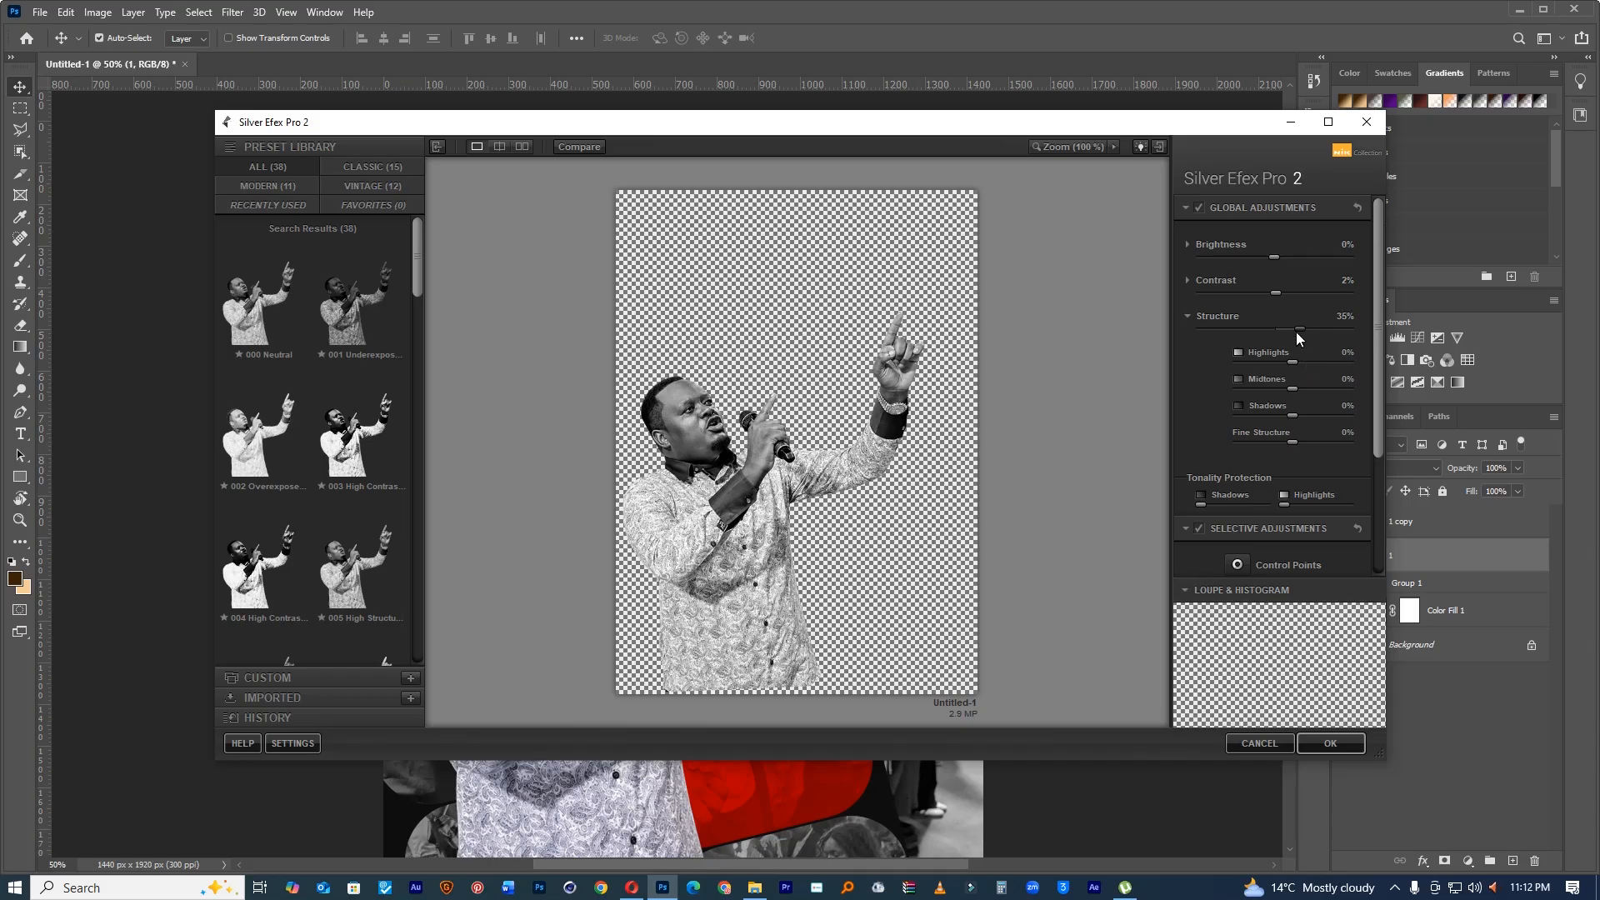
left_click(1326, 746)
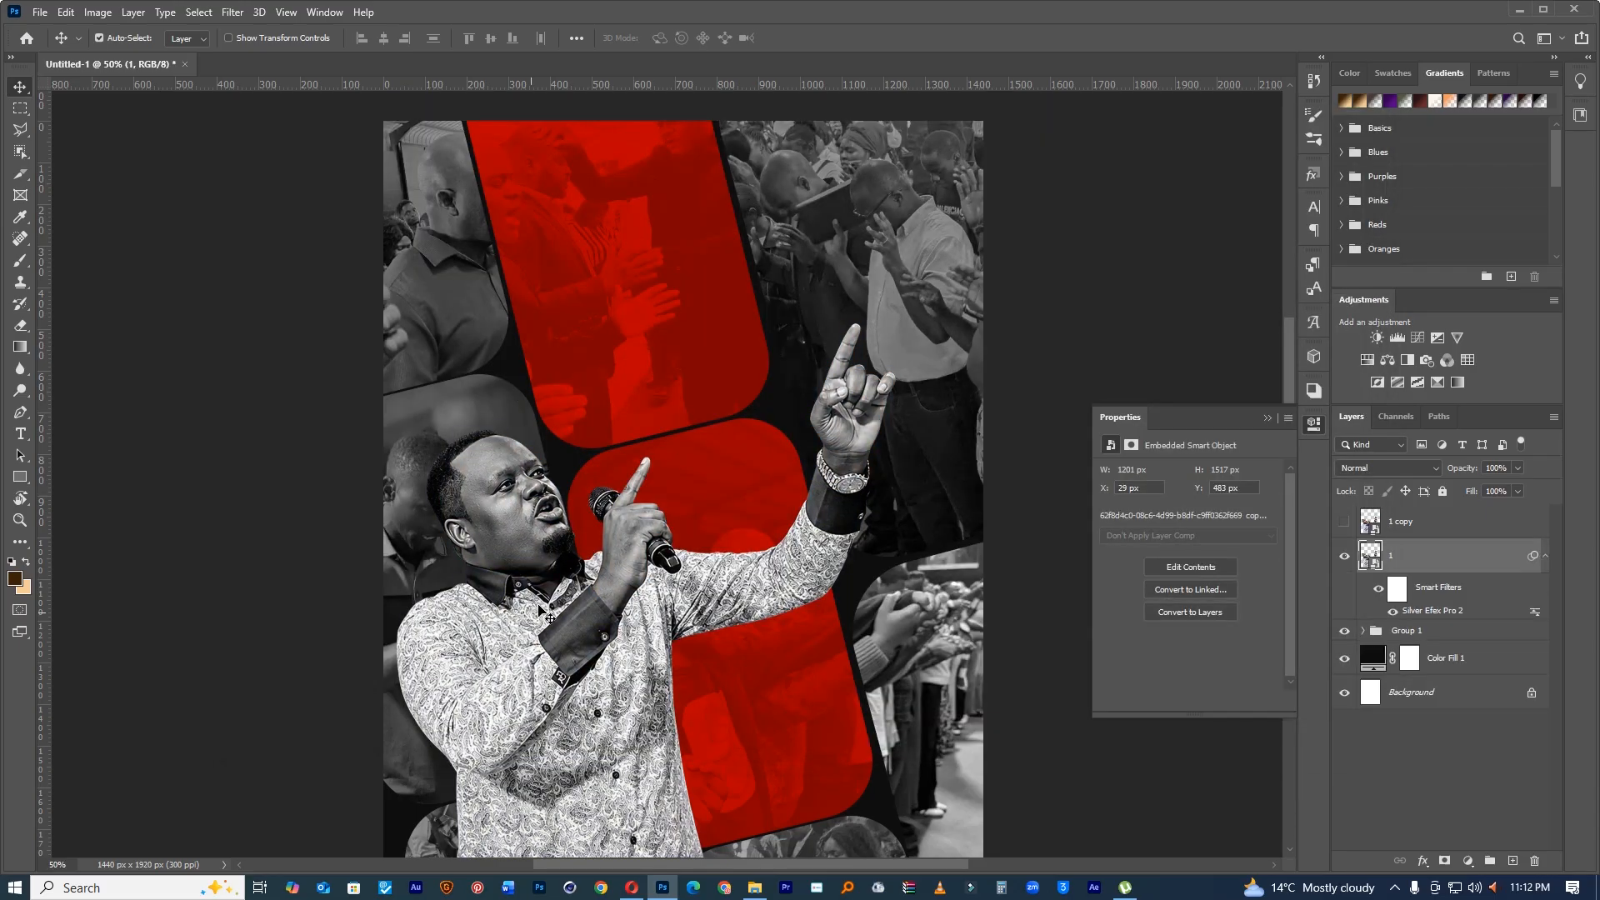
Step: Add the text MIDWEEK across the upper part of the flyer, above the man's cutout
left_click_drag(776, 575, 648, 611)
left_click(693, 593, "ctrl")
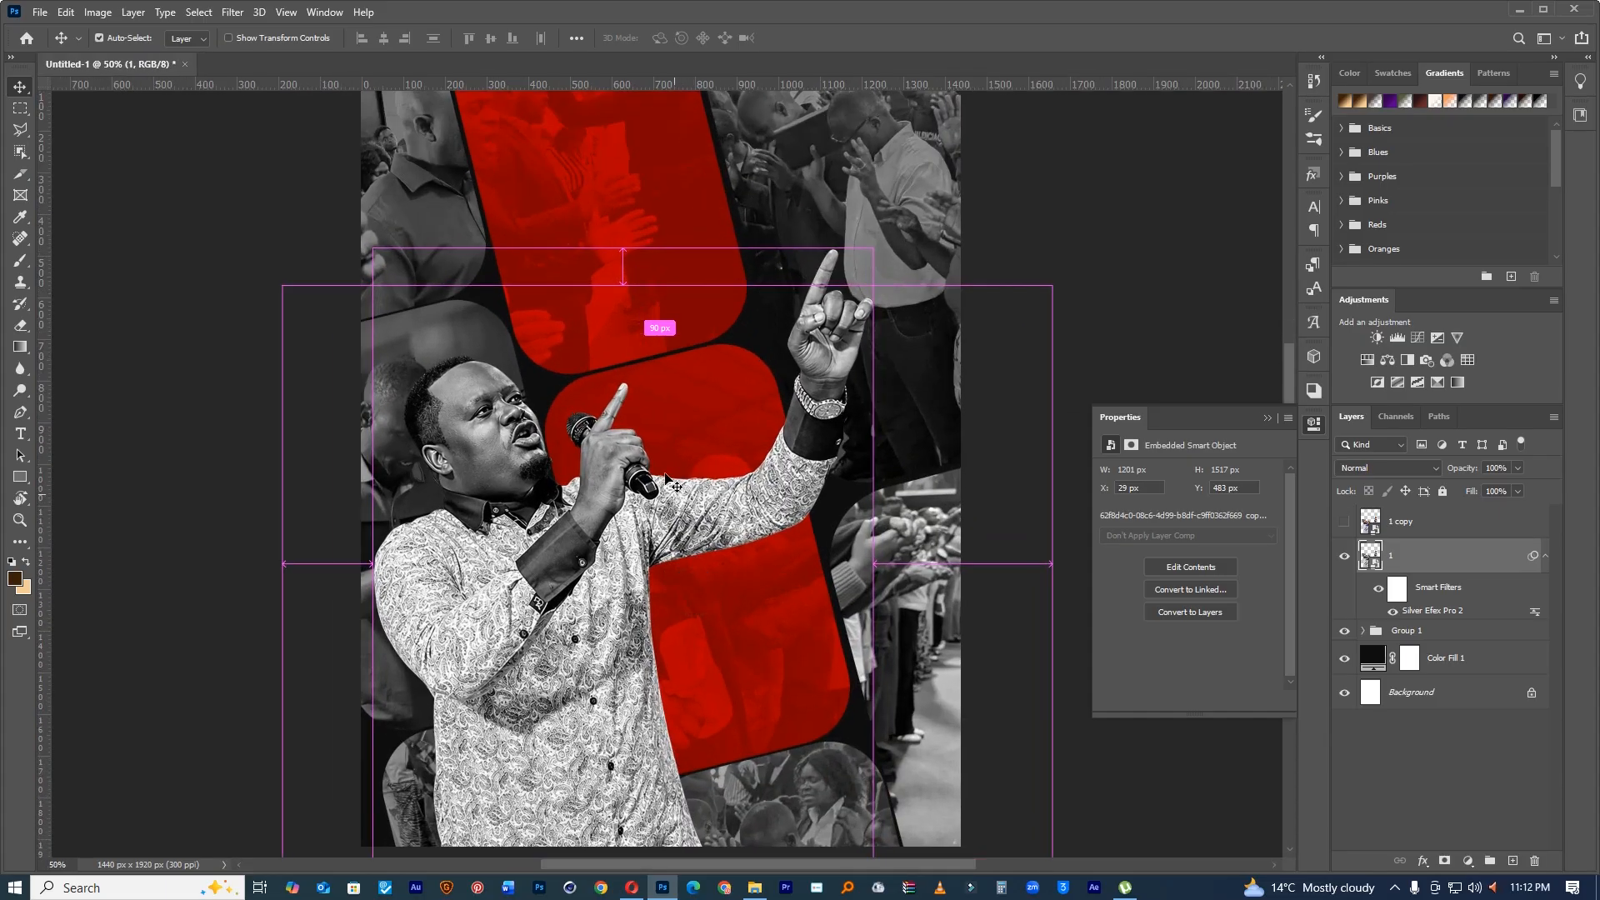
key("t")
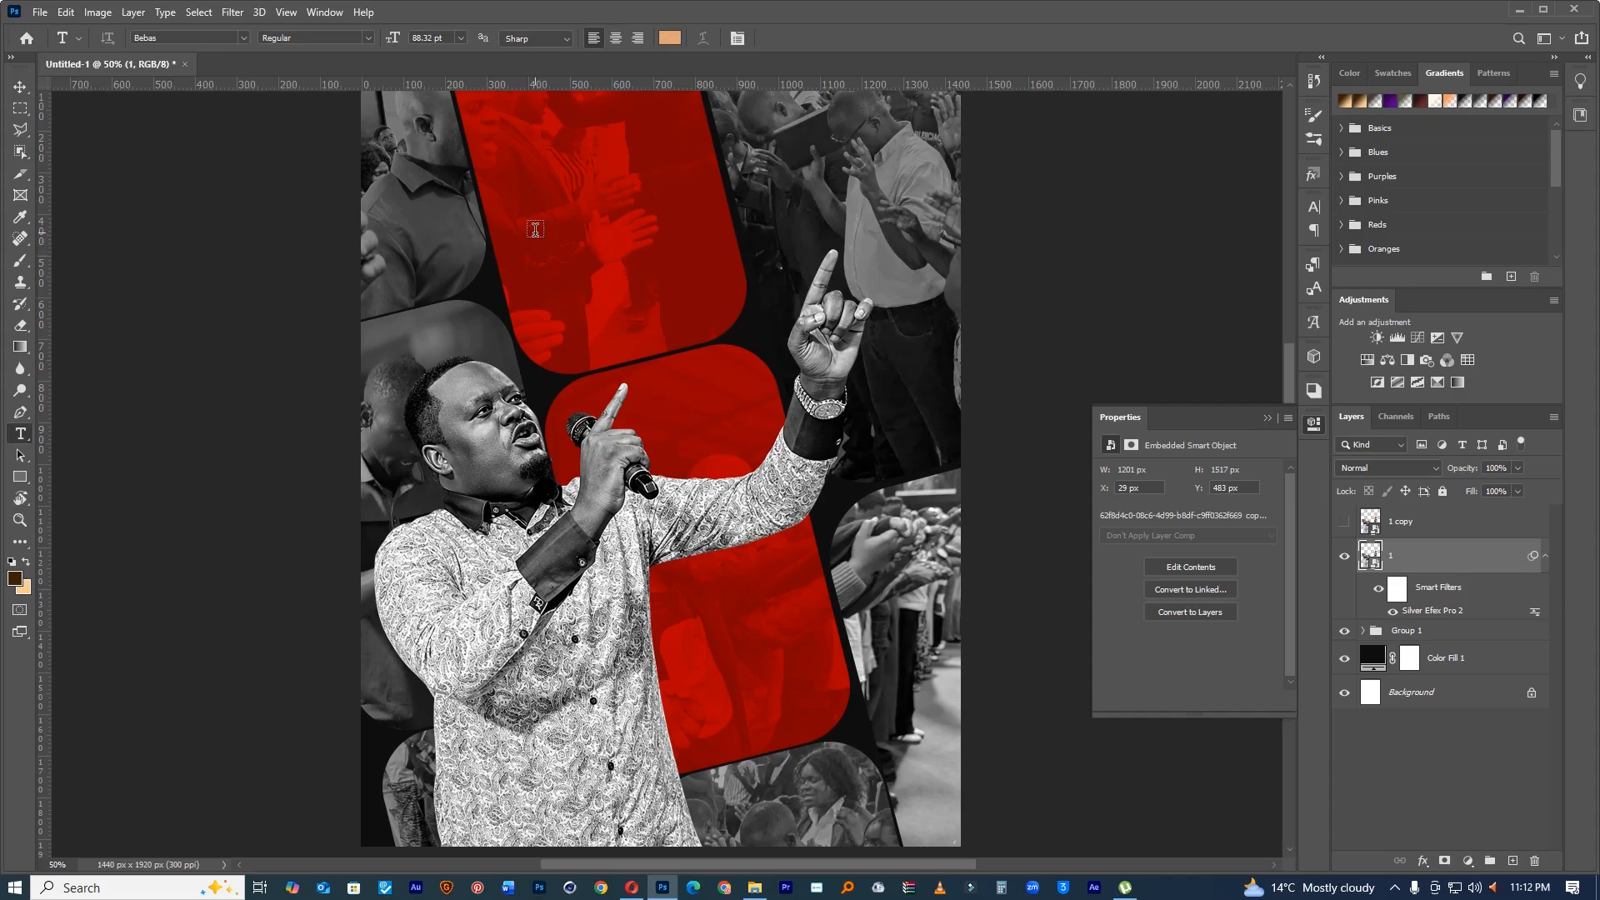
left_click(535, 229)
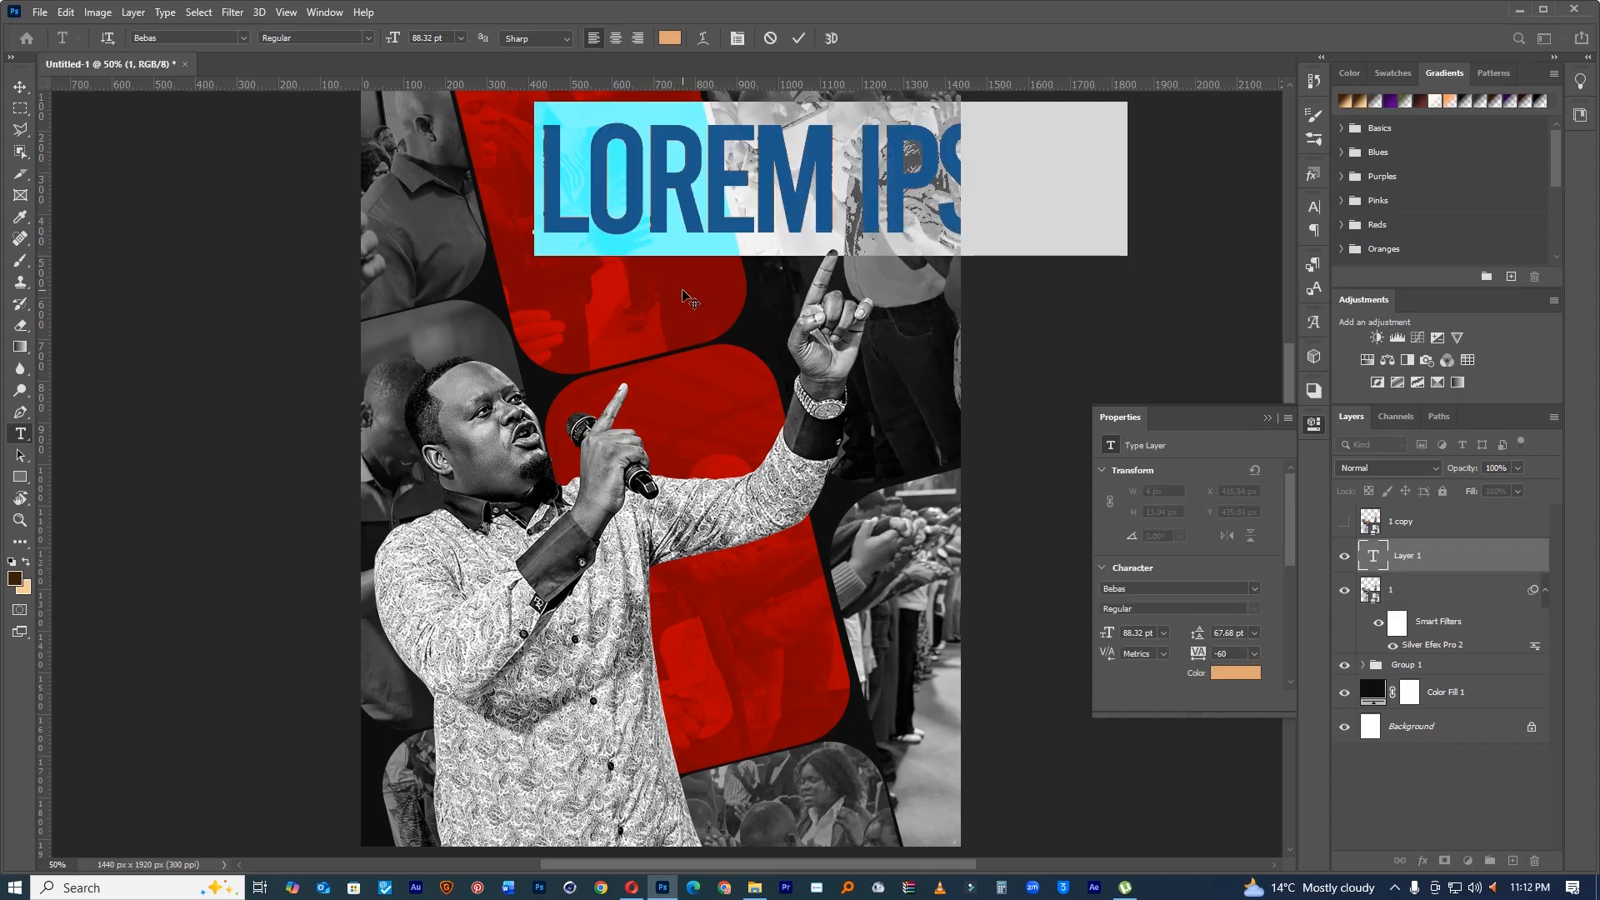
type("MID")
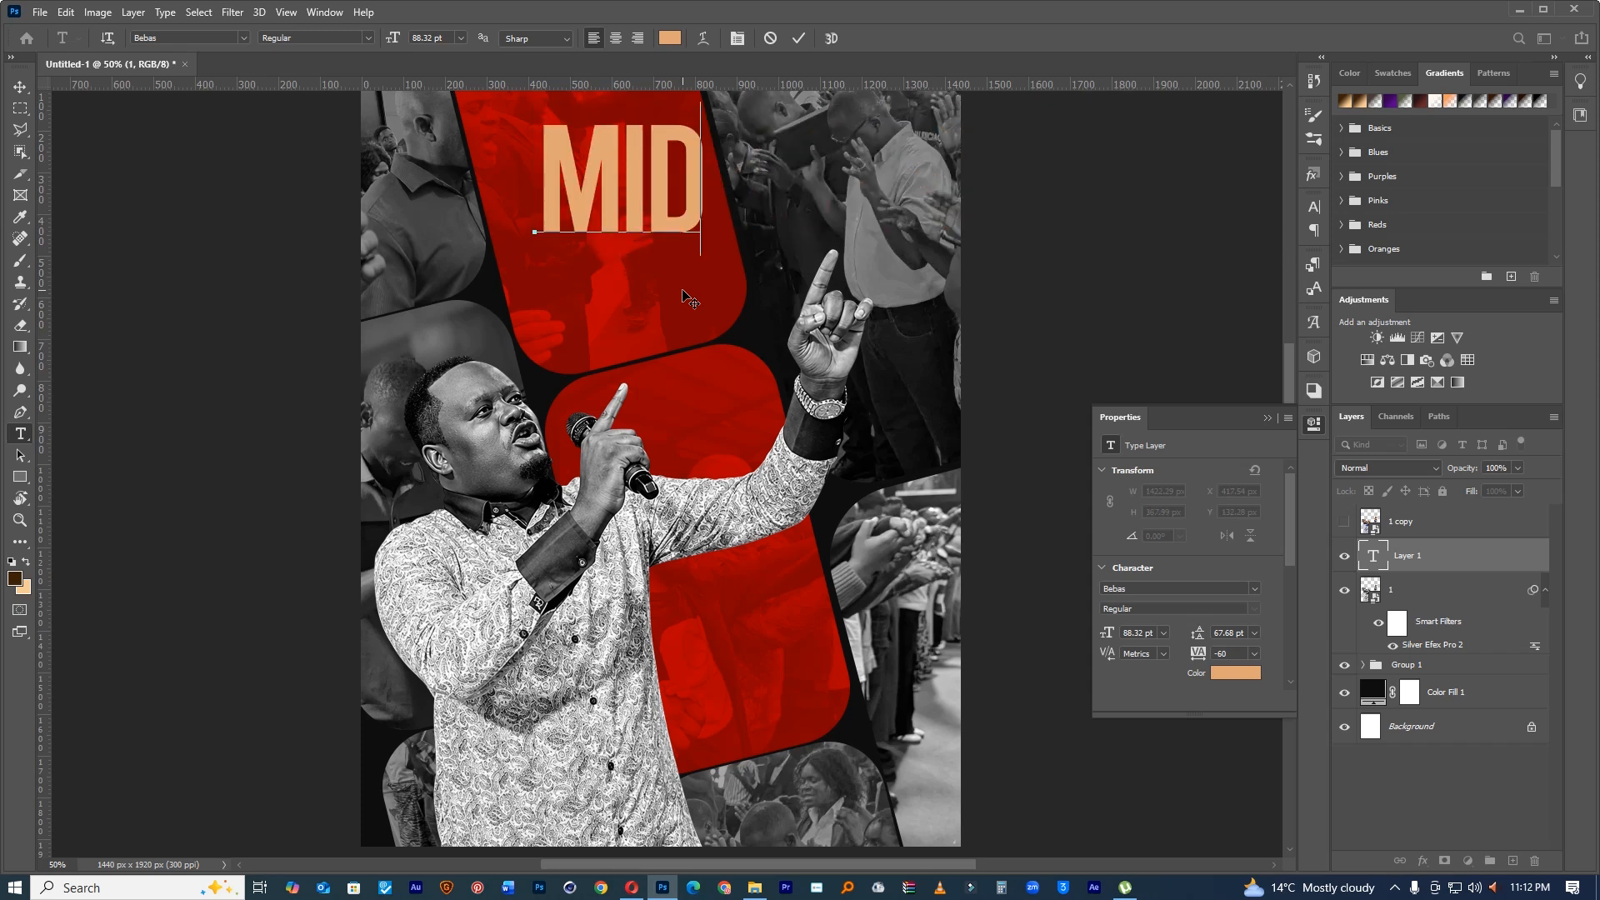
type("WEEK")
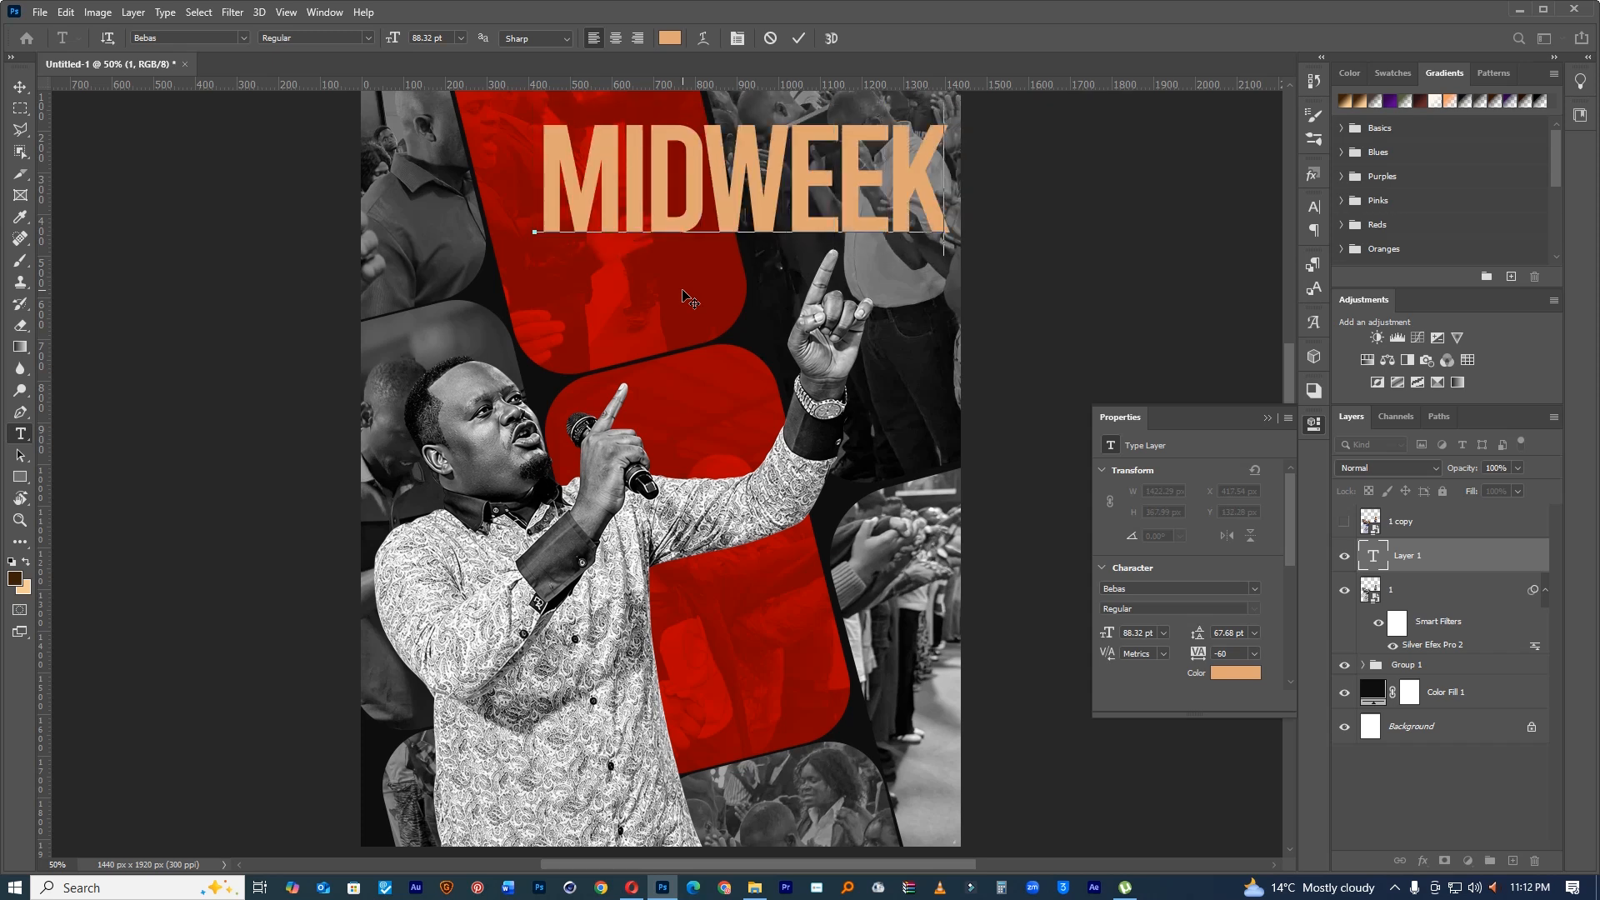
Step: Change the font of the MIDWEEK text to Delight Black
double_click(726, 208)
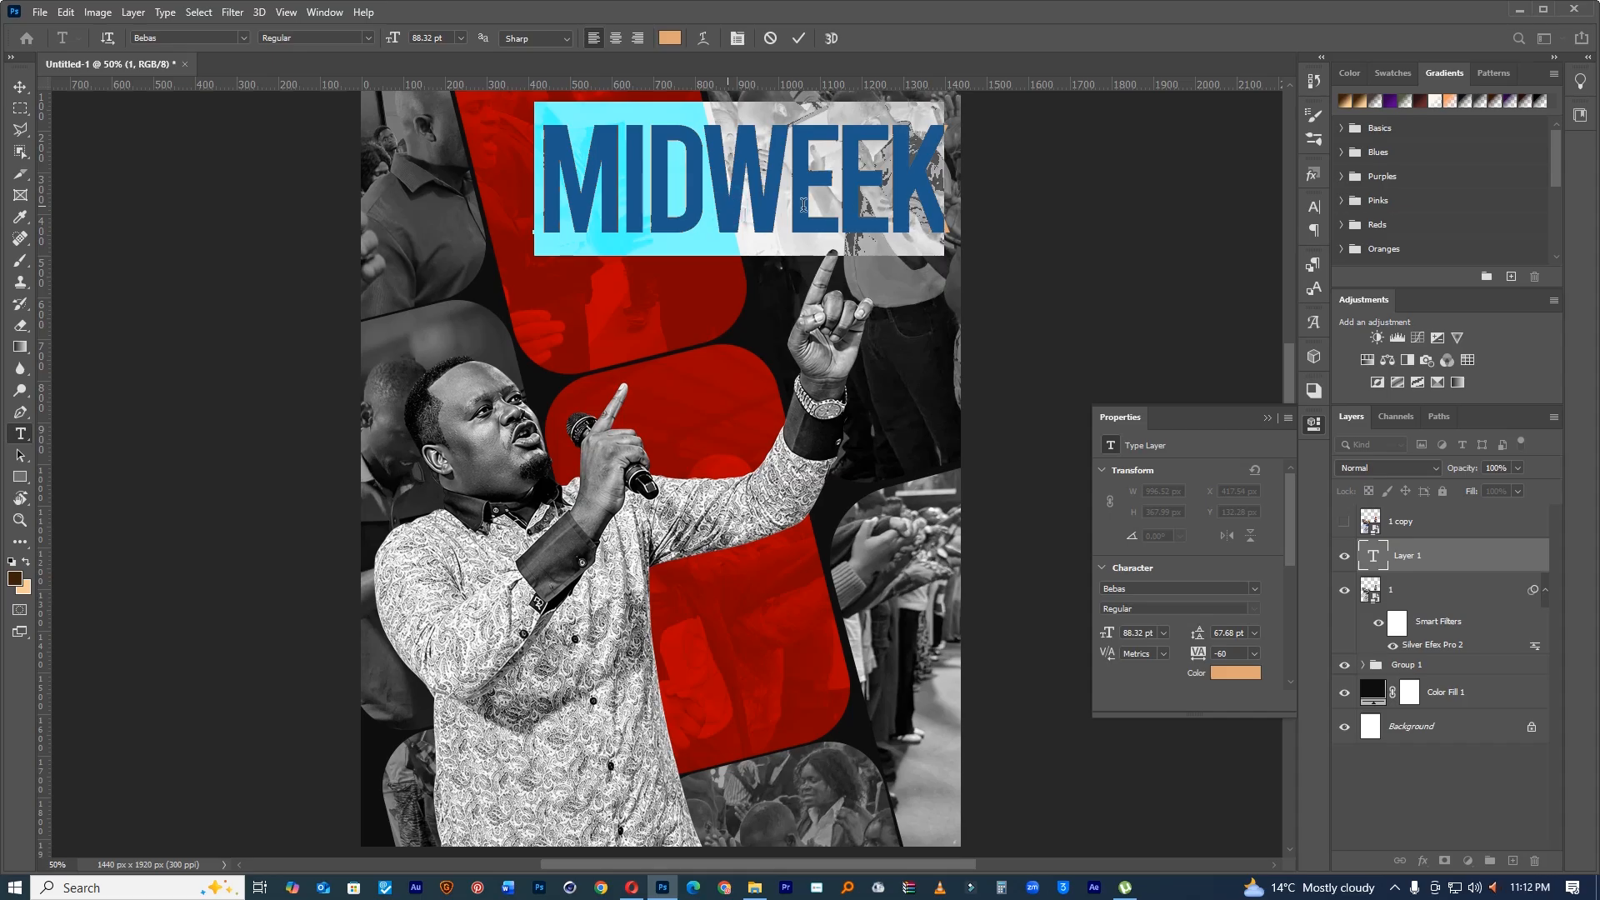
left_click(1314, 212)
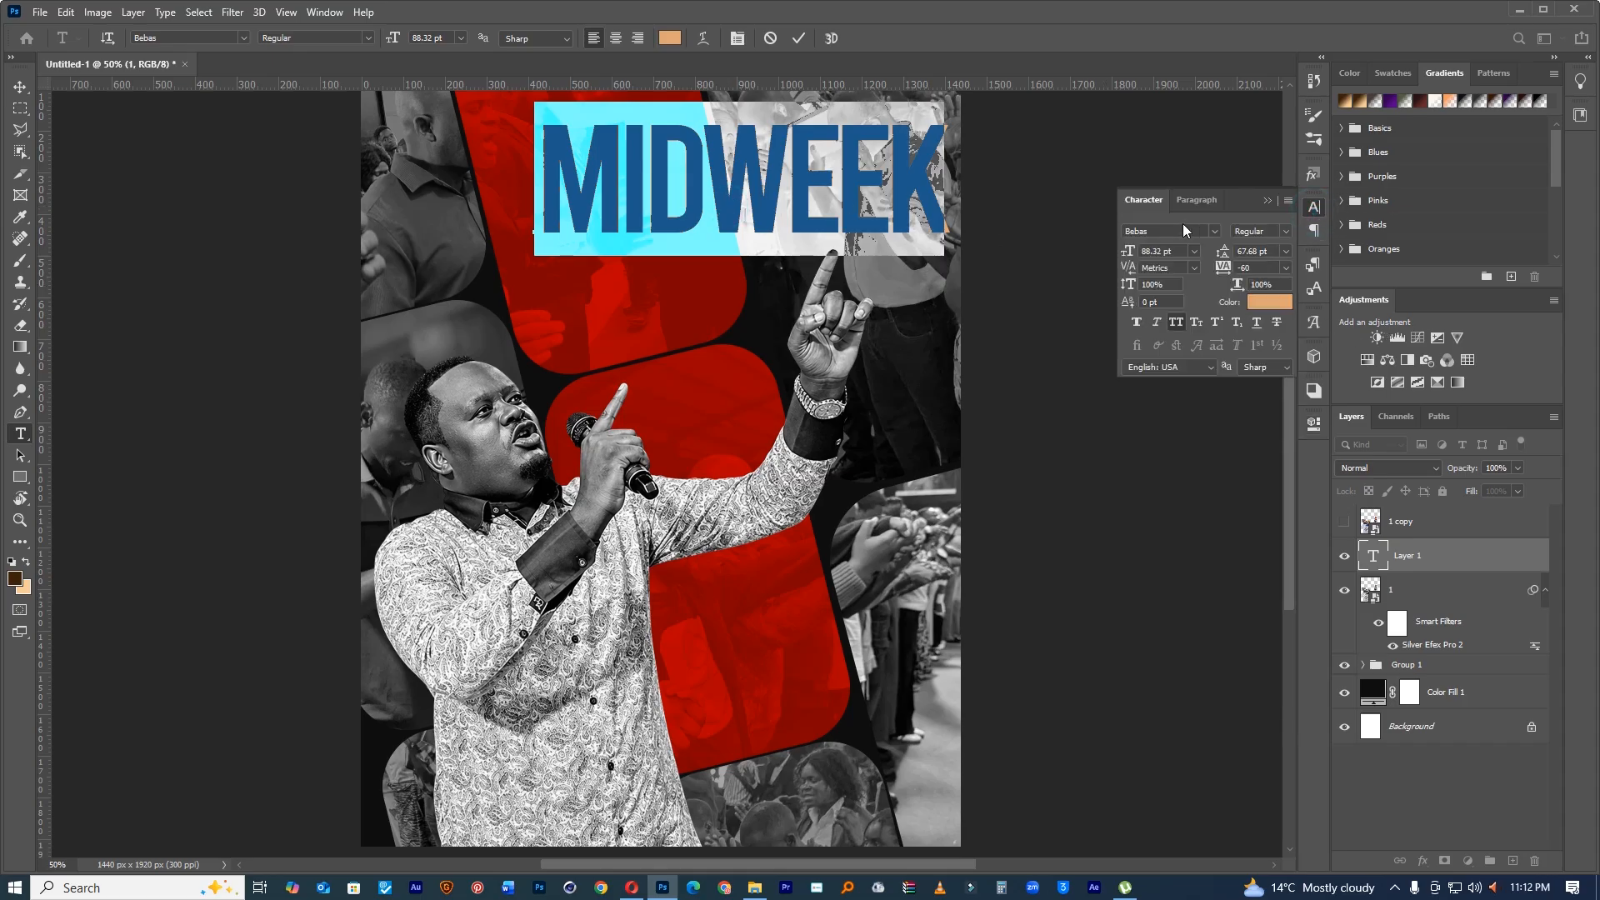
left_click(1184, 237)
type("d")
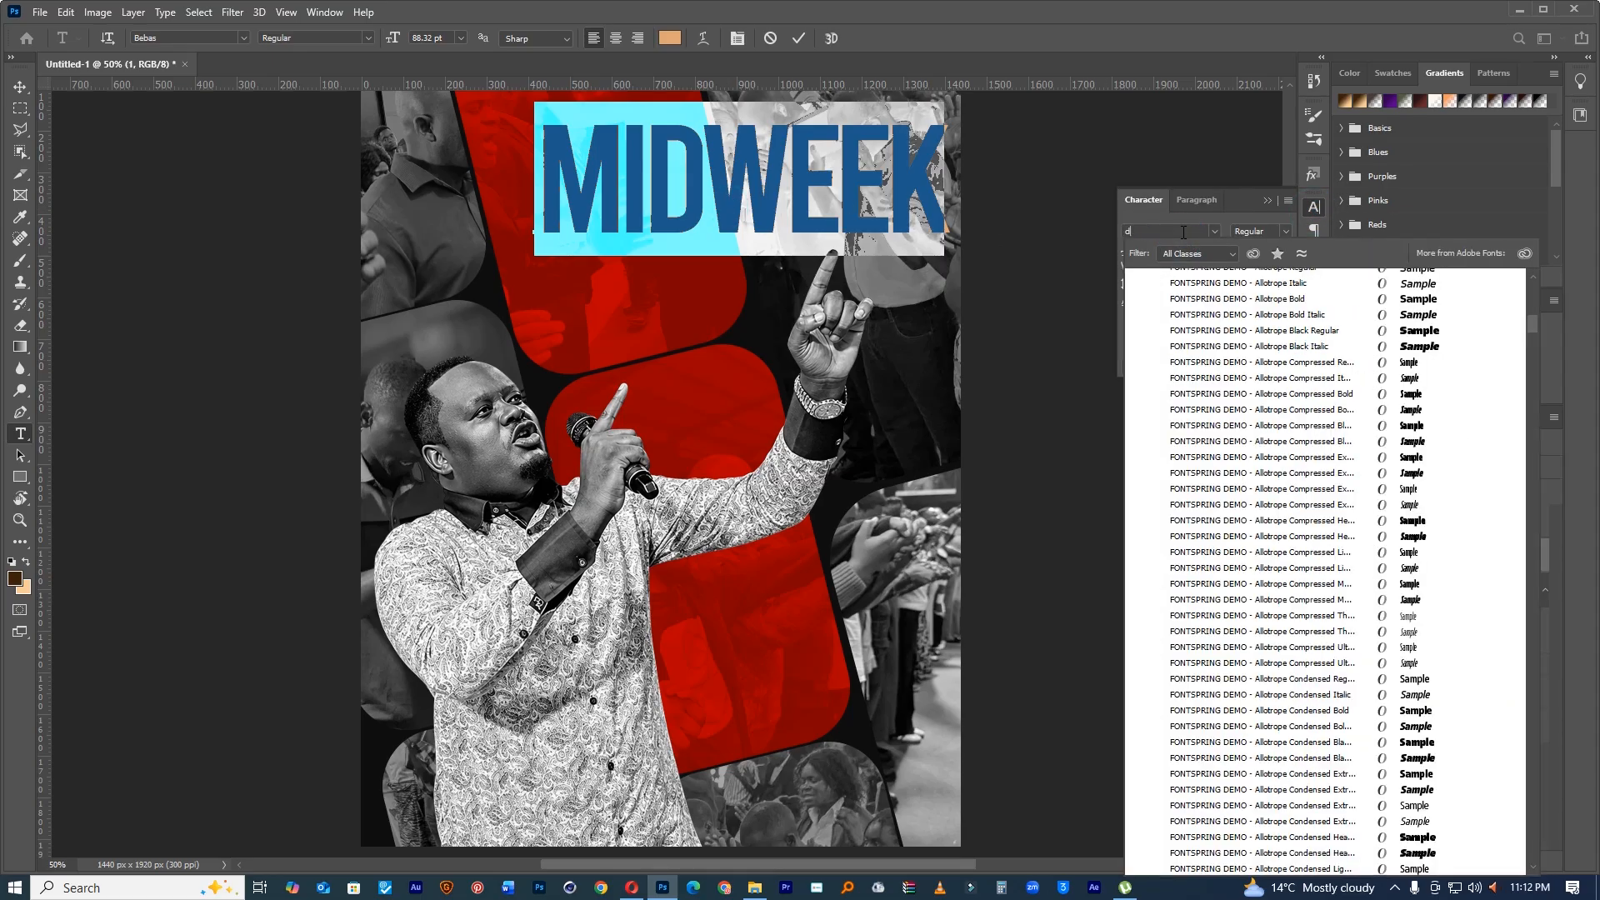
type("elight")
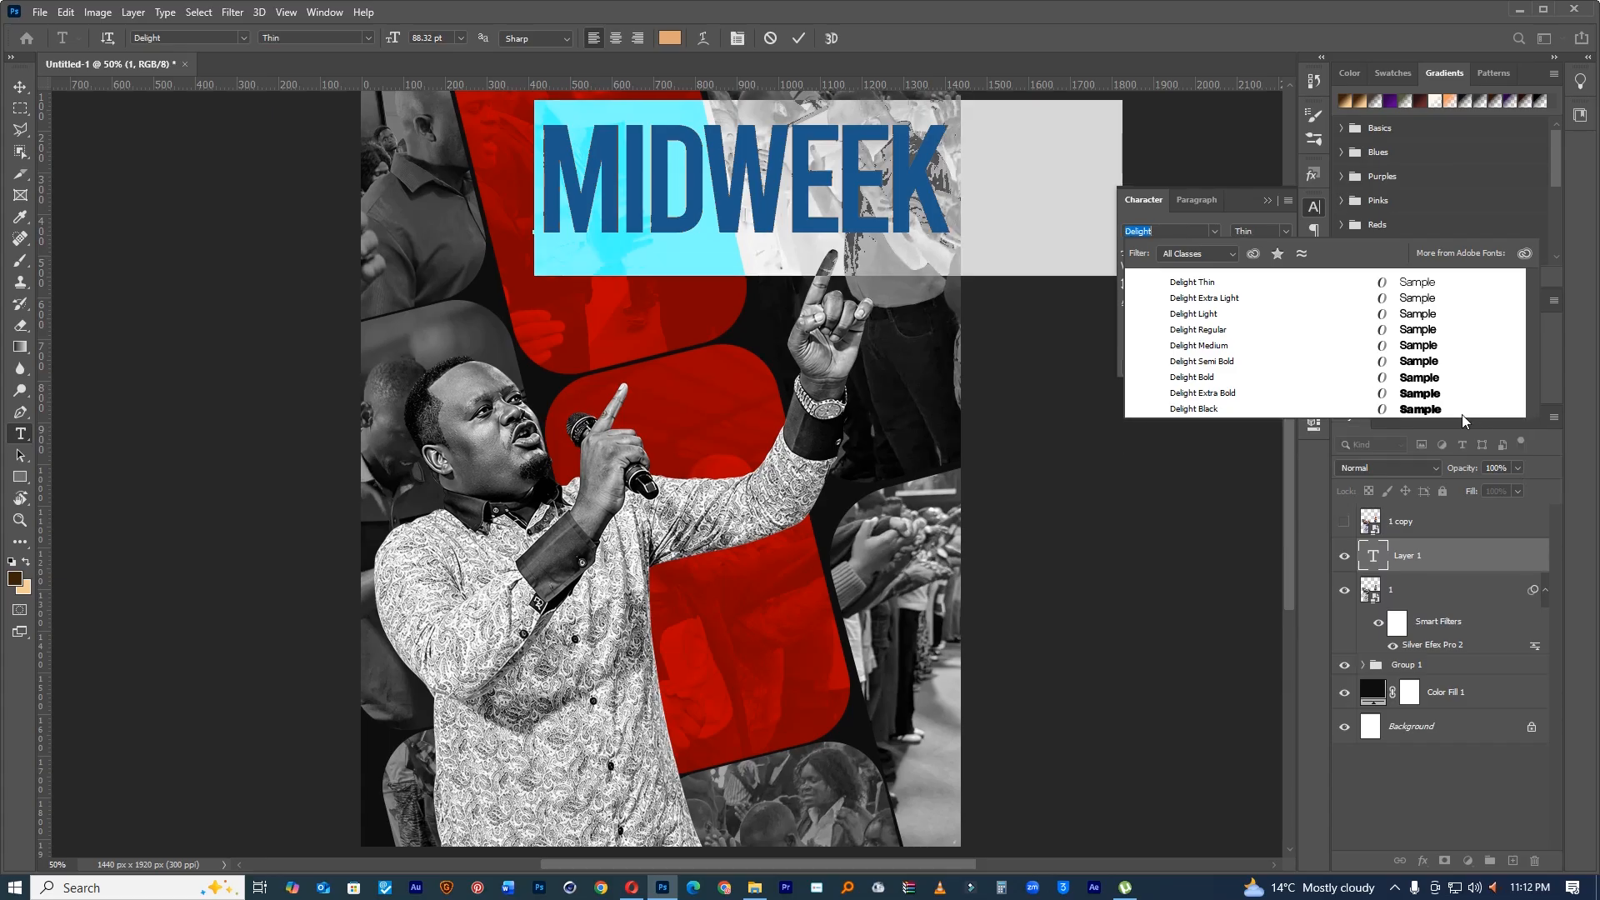
left_click(1429, 410)
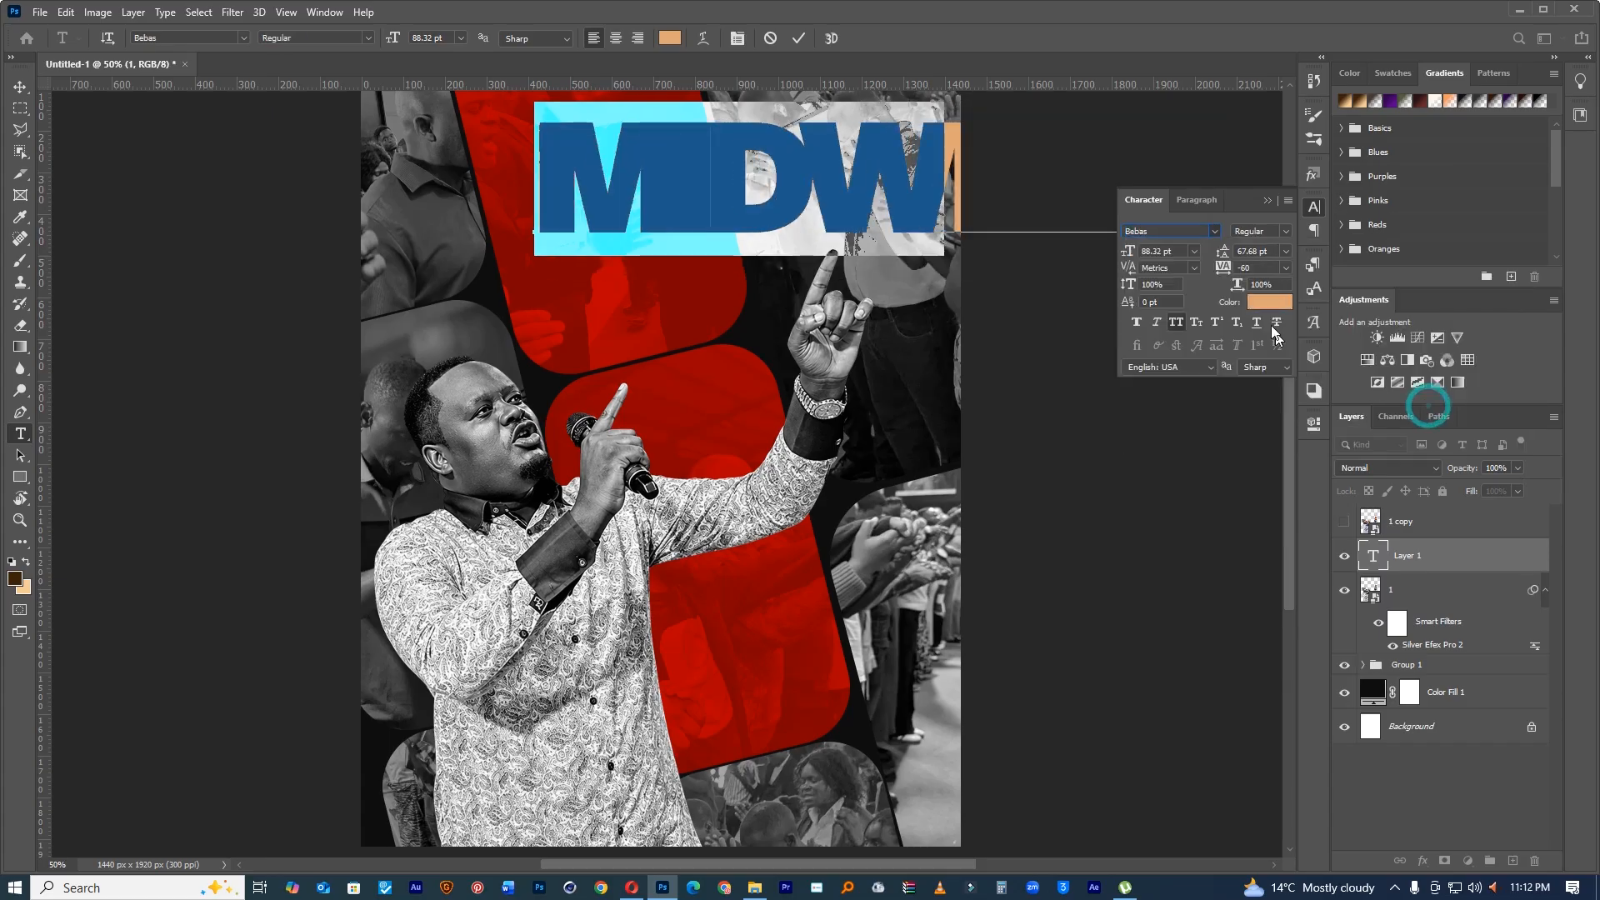
Step: Make the MIDWEEK text white at 32 pt with tracking set to 0
left_click(1269, 301)
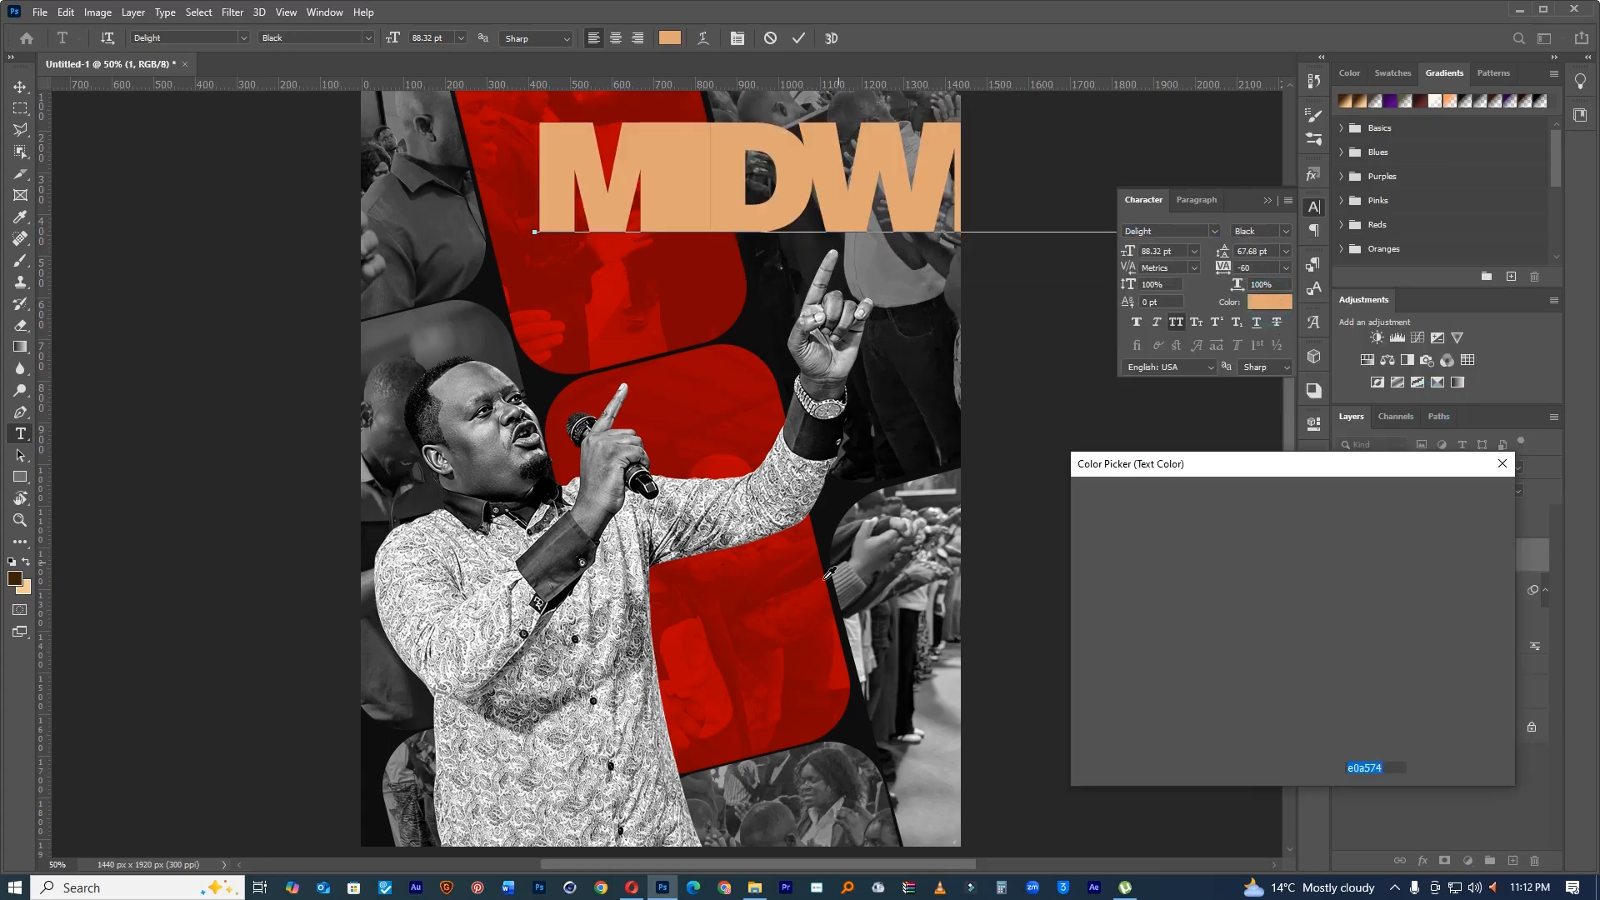
left_click(909, 813)
left_click_drag(1167, 580, 1080, 503)
left_click(1458, 496)
left_click_drag(1129, 251, 1082, 262)
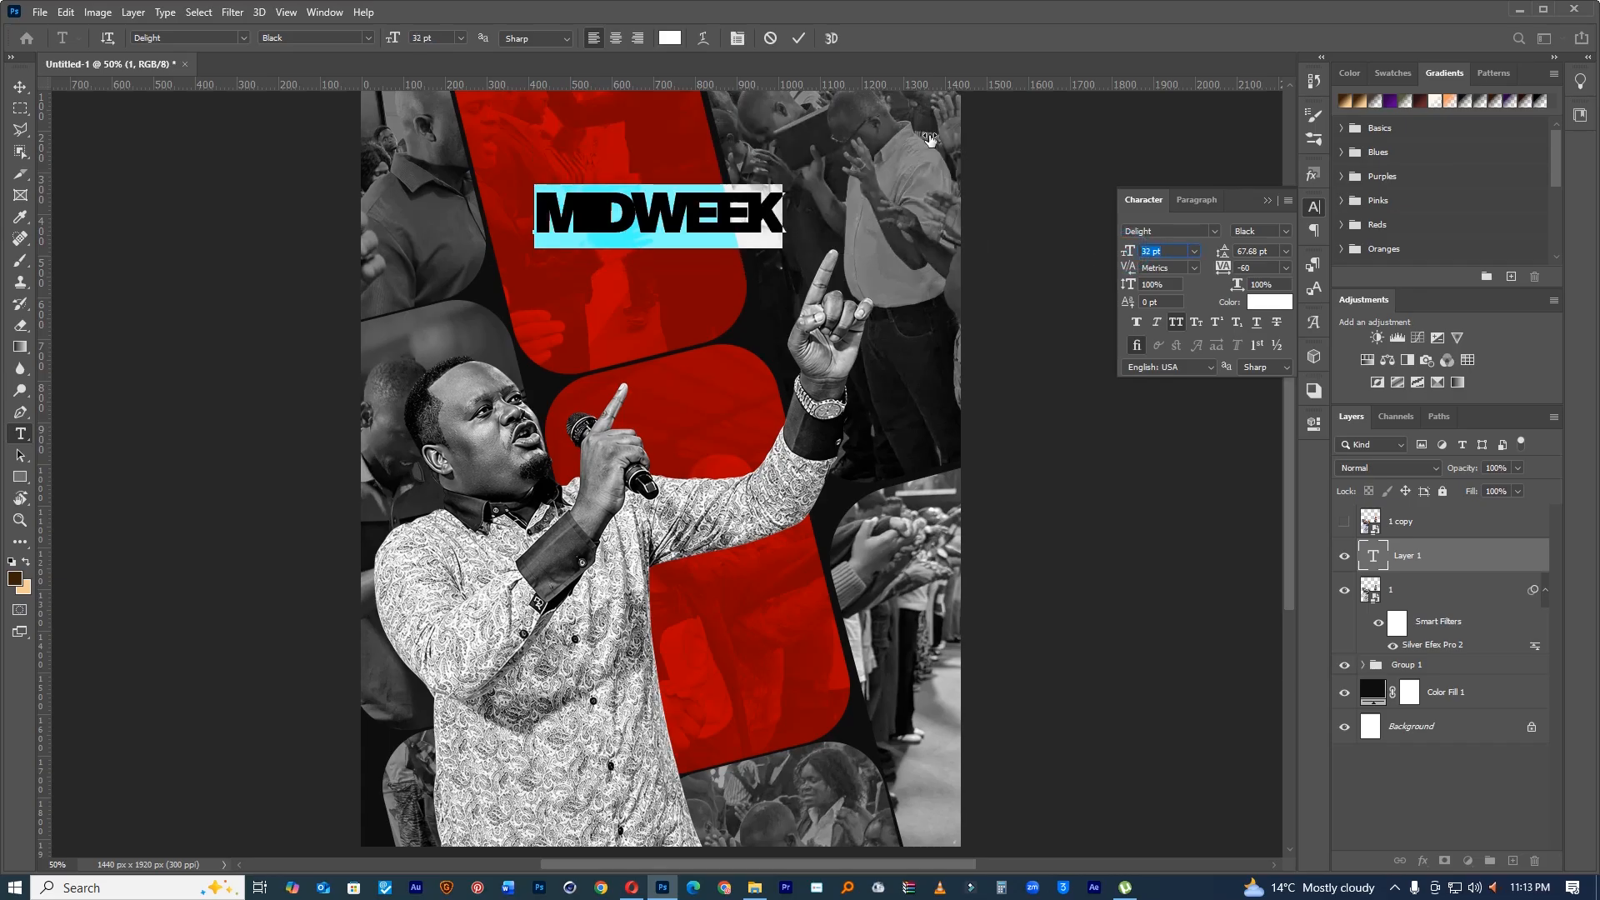
left_click_drag(1218, 277, 1238, 268)
left_click(798, 39)
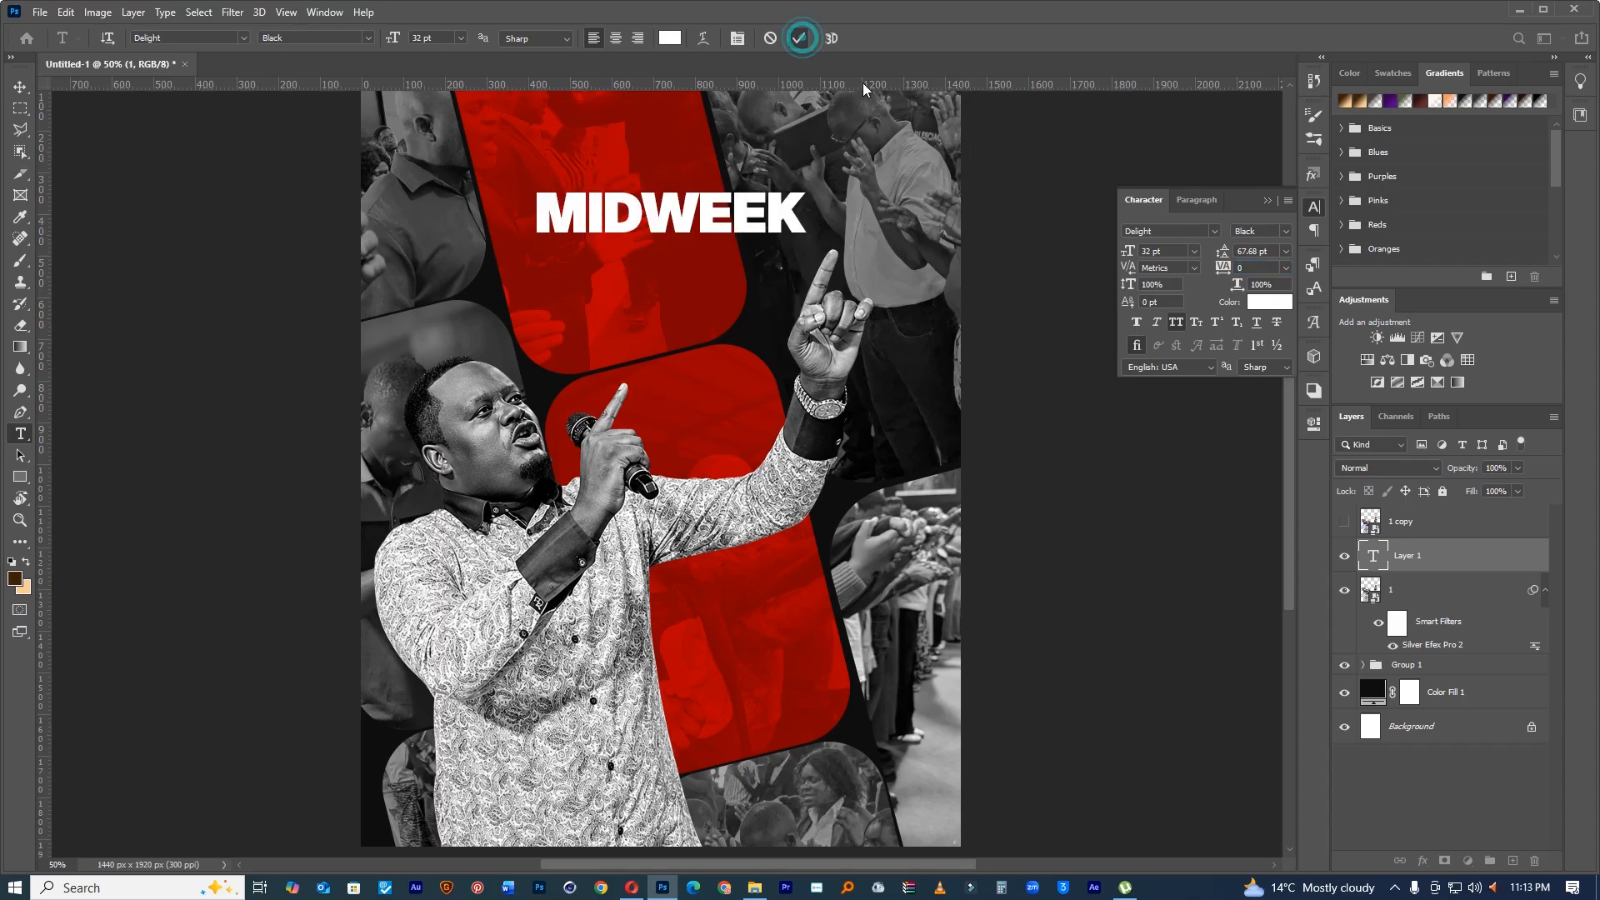
Step: Rotate the MIDWEEK text about 15° counterclockwise and place it in the gap between the two upper red panels
key("ctrl+t")
left_click_drag(830, 188, 816, 141)
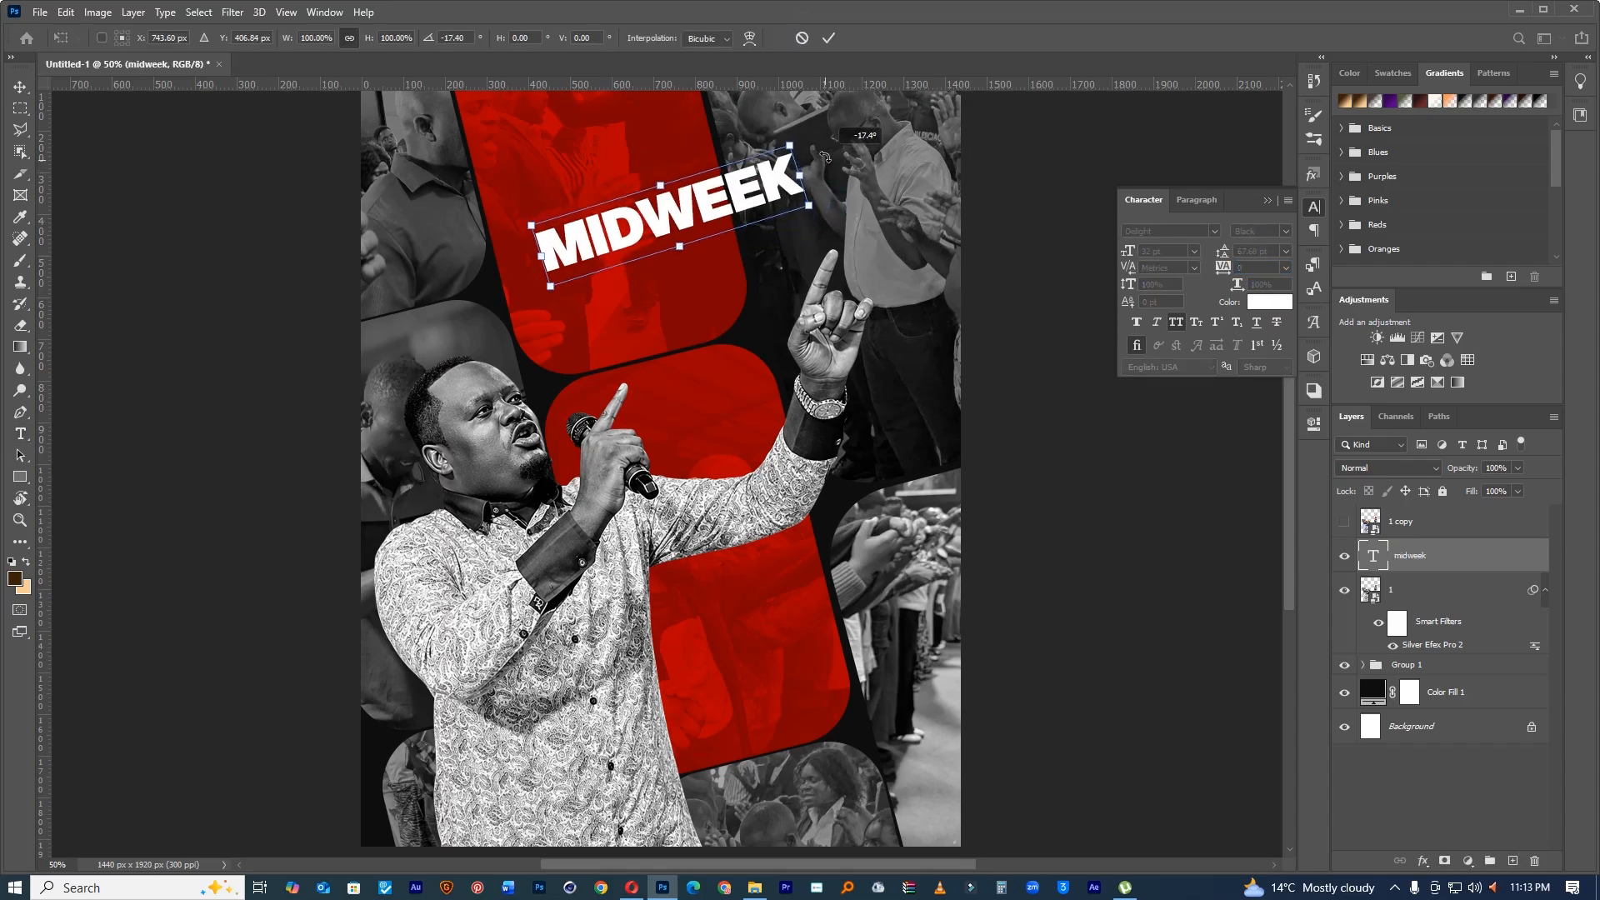
left_click_drag(722, 199, 691, 316)
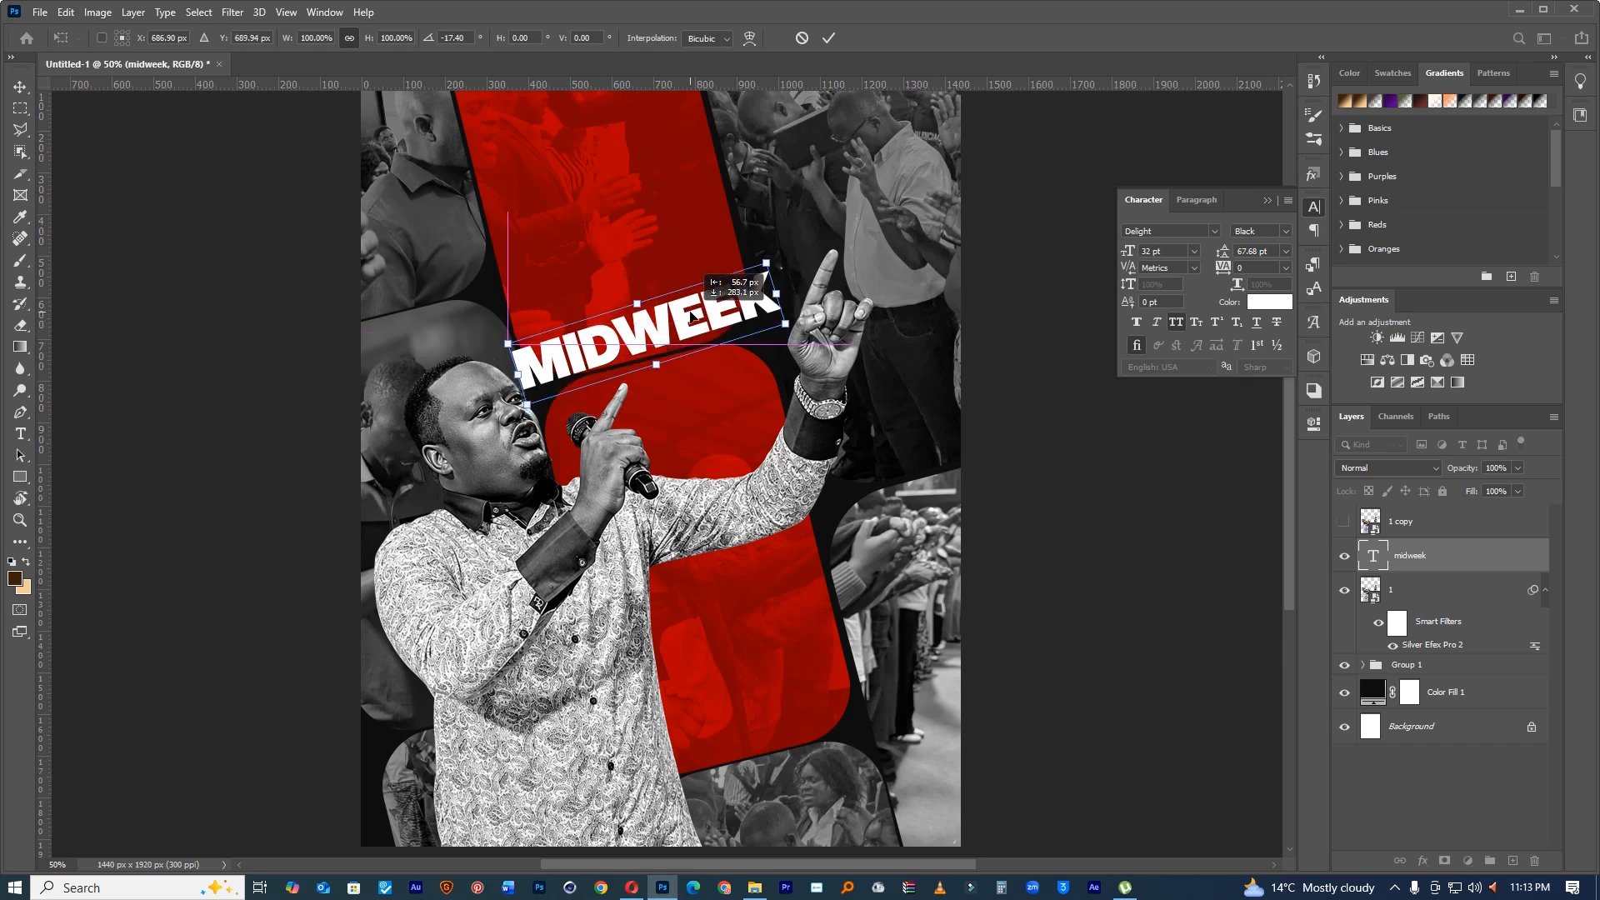
left_click_drag(793, 237, 797, 244)
left_click_drag(727, 309, 724, 318)
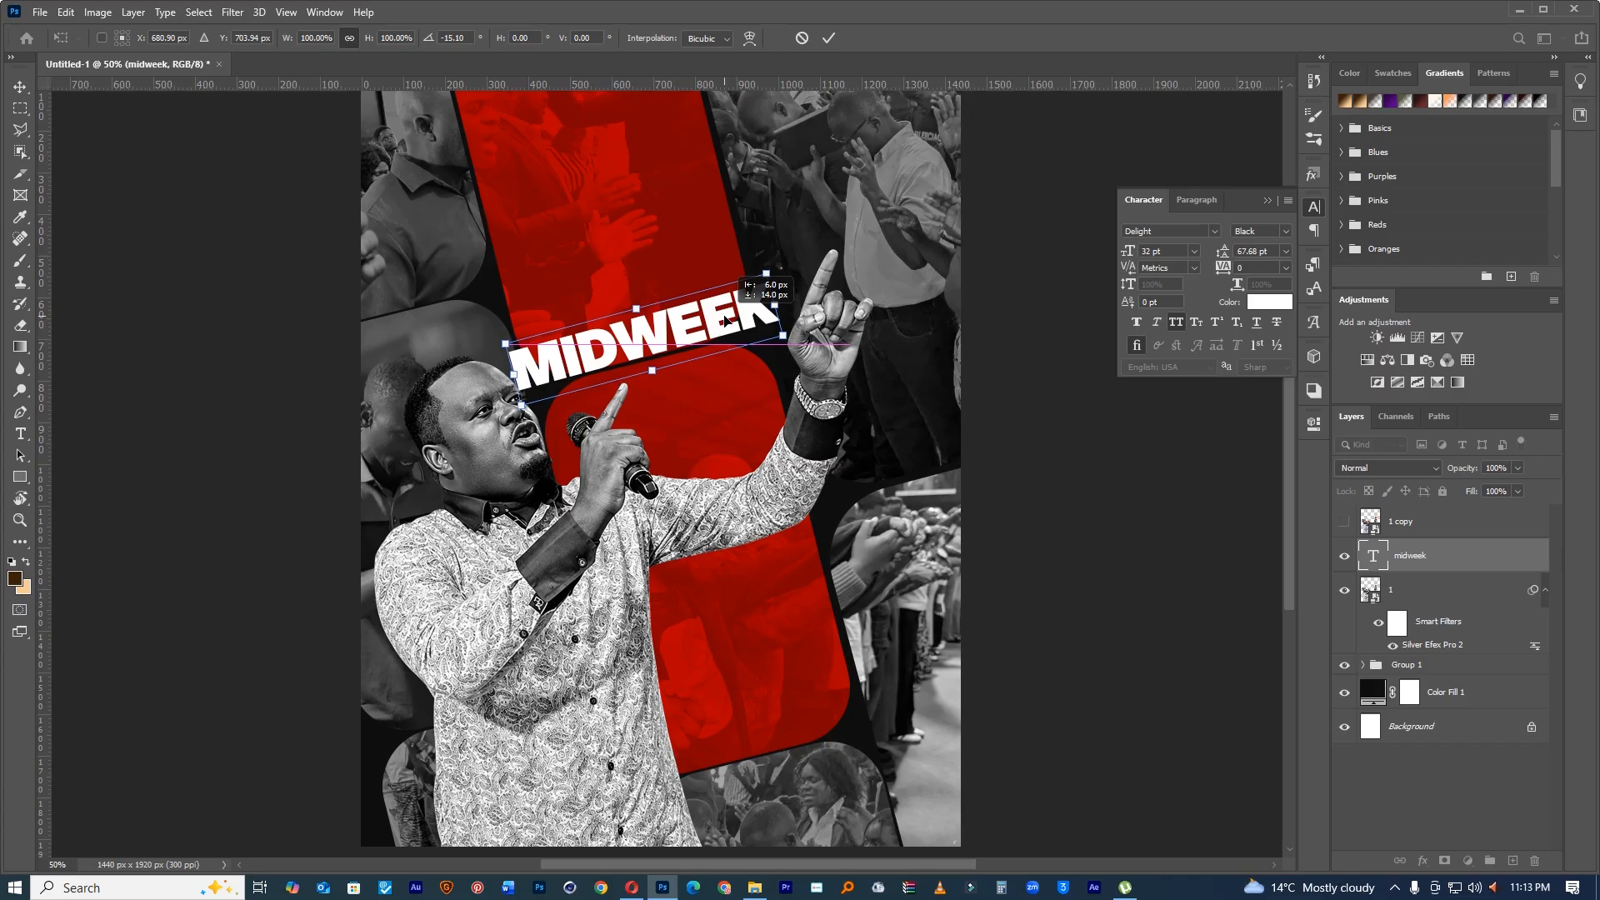
left_click_drag(801, 258, 803, 265)
left_click(828, 37)
Step: Duplicate the MIDWEEK text directly below itself and change the copy's wording to SERVICE
key("v")
left_click_drag(682, 333, 686, 380)
double_click(686, 379)
type("SERVICE")
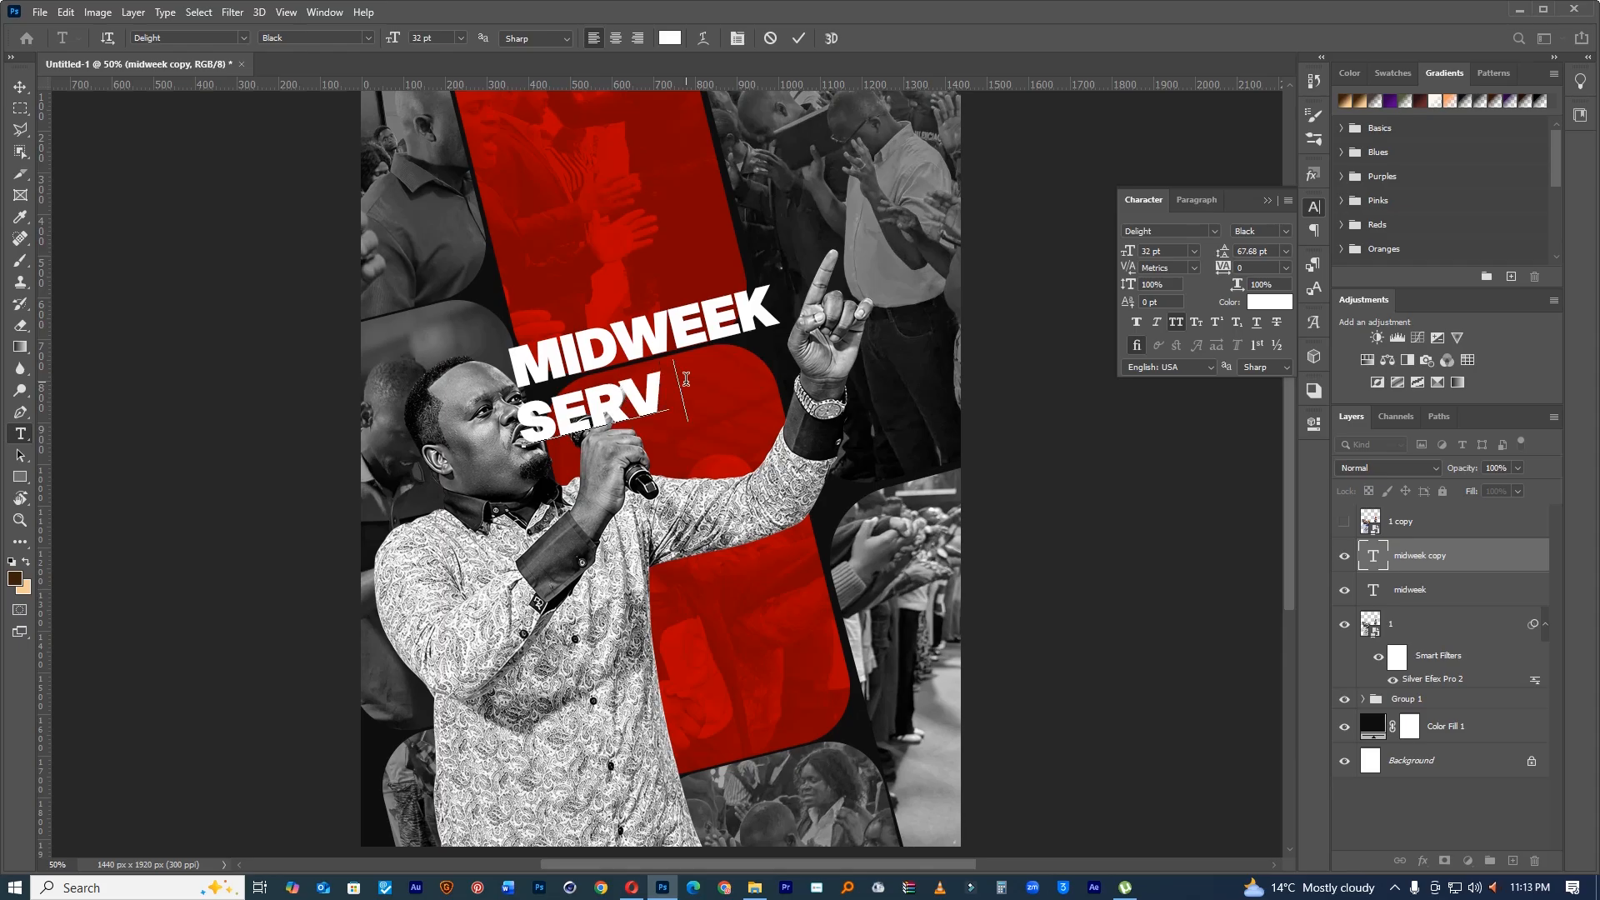
left_click(798, 38)
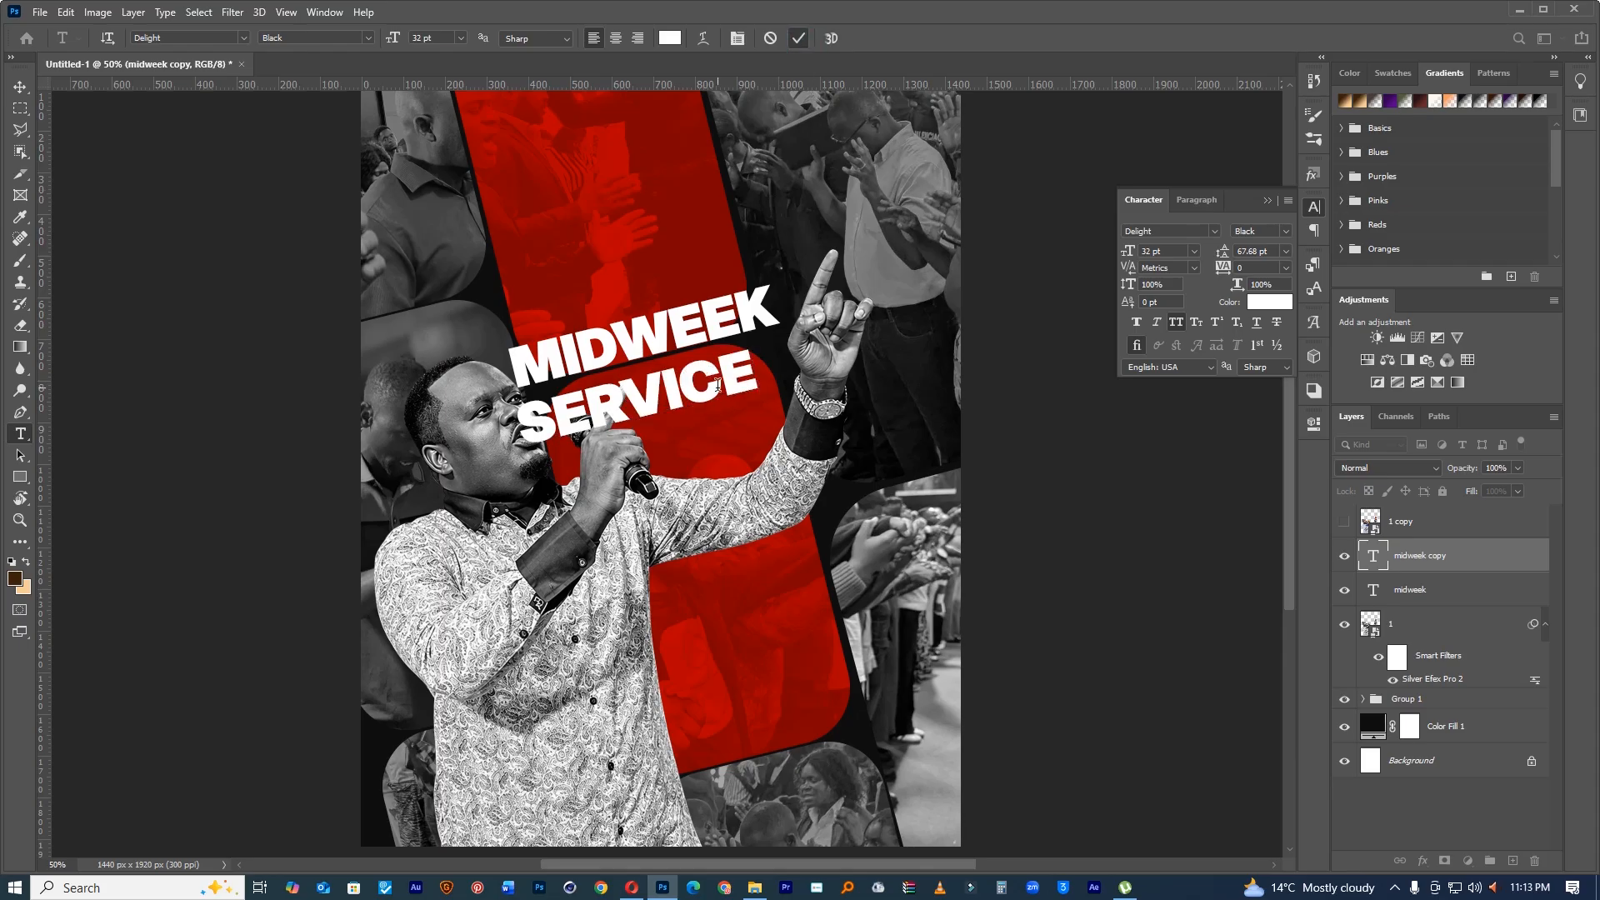
Step: Set the SERVICE text to the Black style at 53 pt
double_click(718, 384)
left_click(1286, 231)
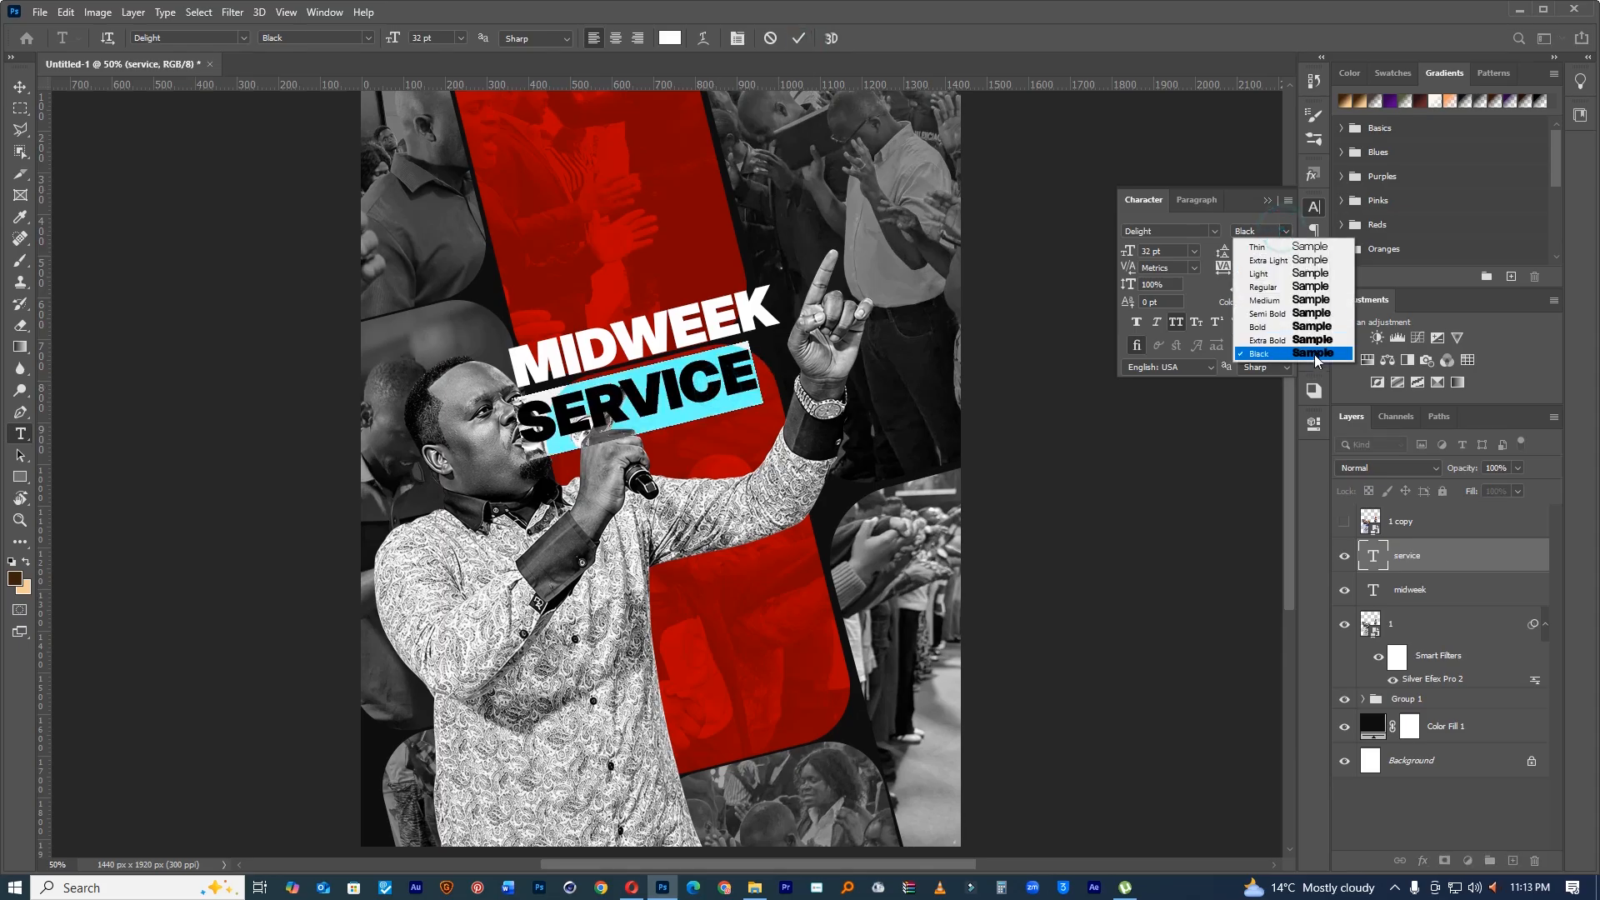
left_click(1314, 354)
left_click_drag(1128, 252, 1146, 256)
left_click(798, 39)
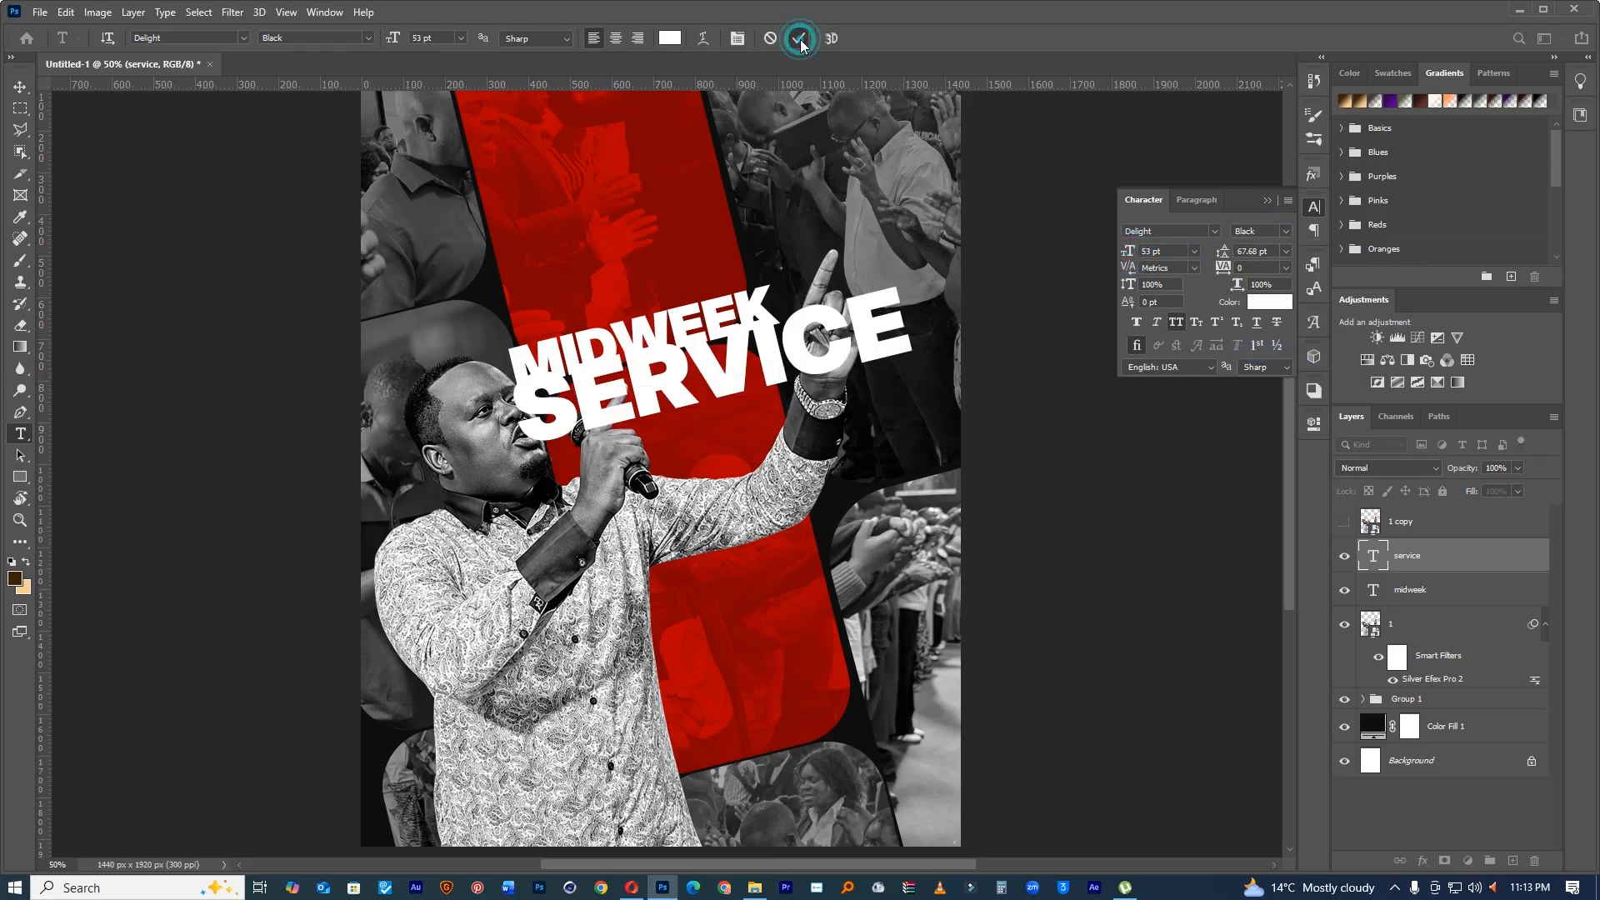
Step: Position SERVICE just below MIDWEEK and move both title words up onto the upper red panel
key("v")
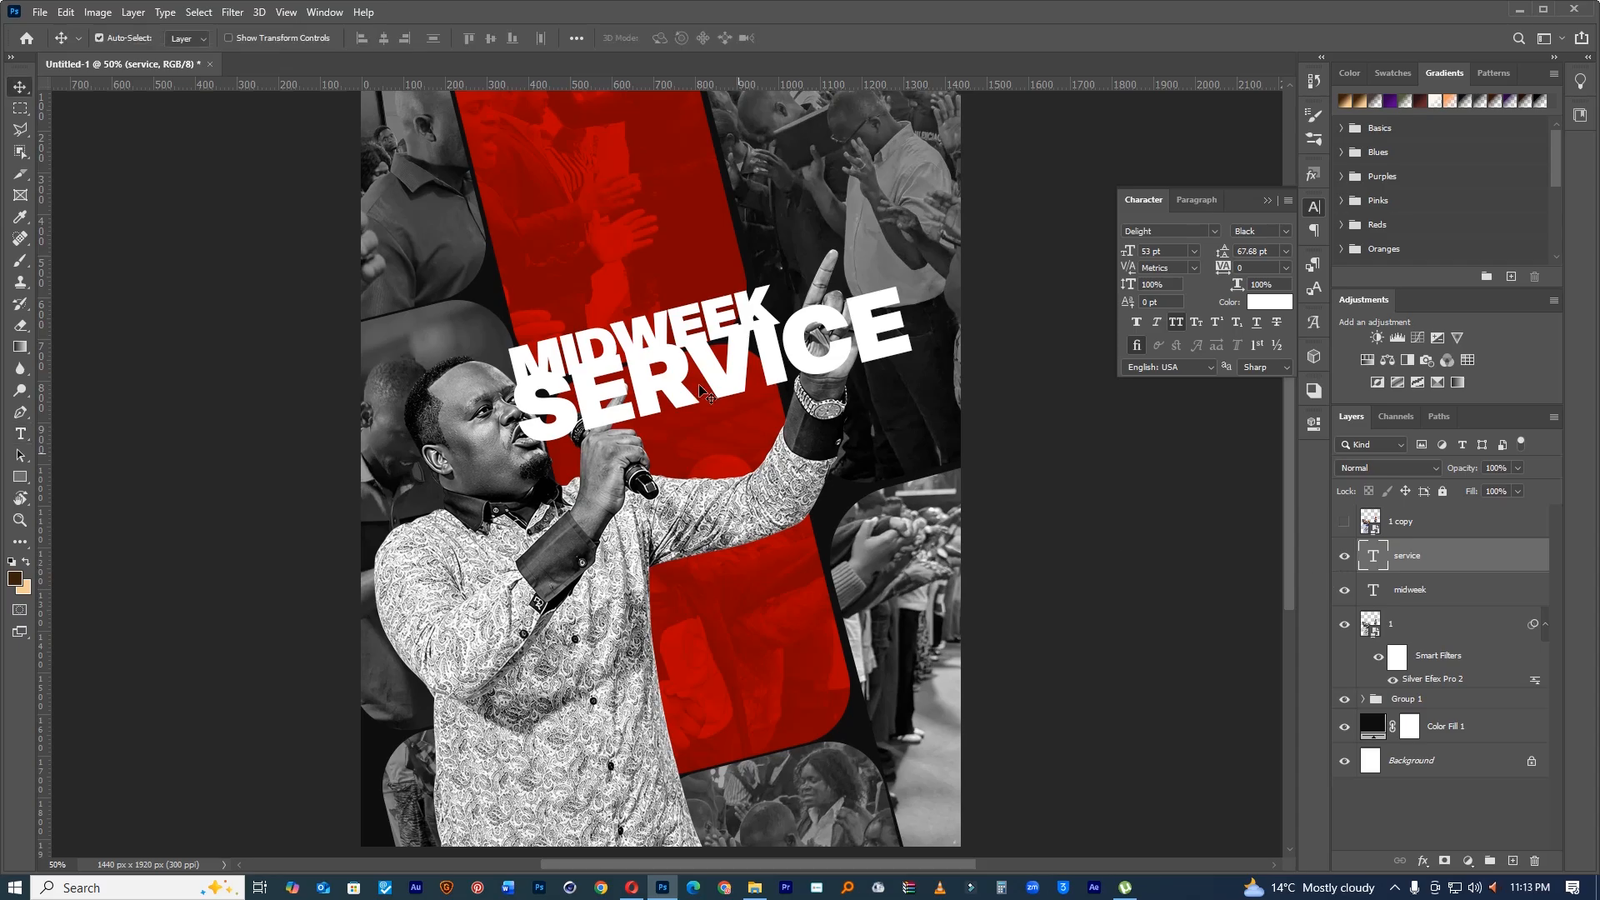
left_click_drag(672, 318, 663, 397)
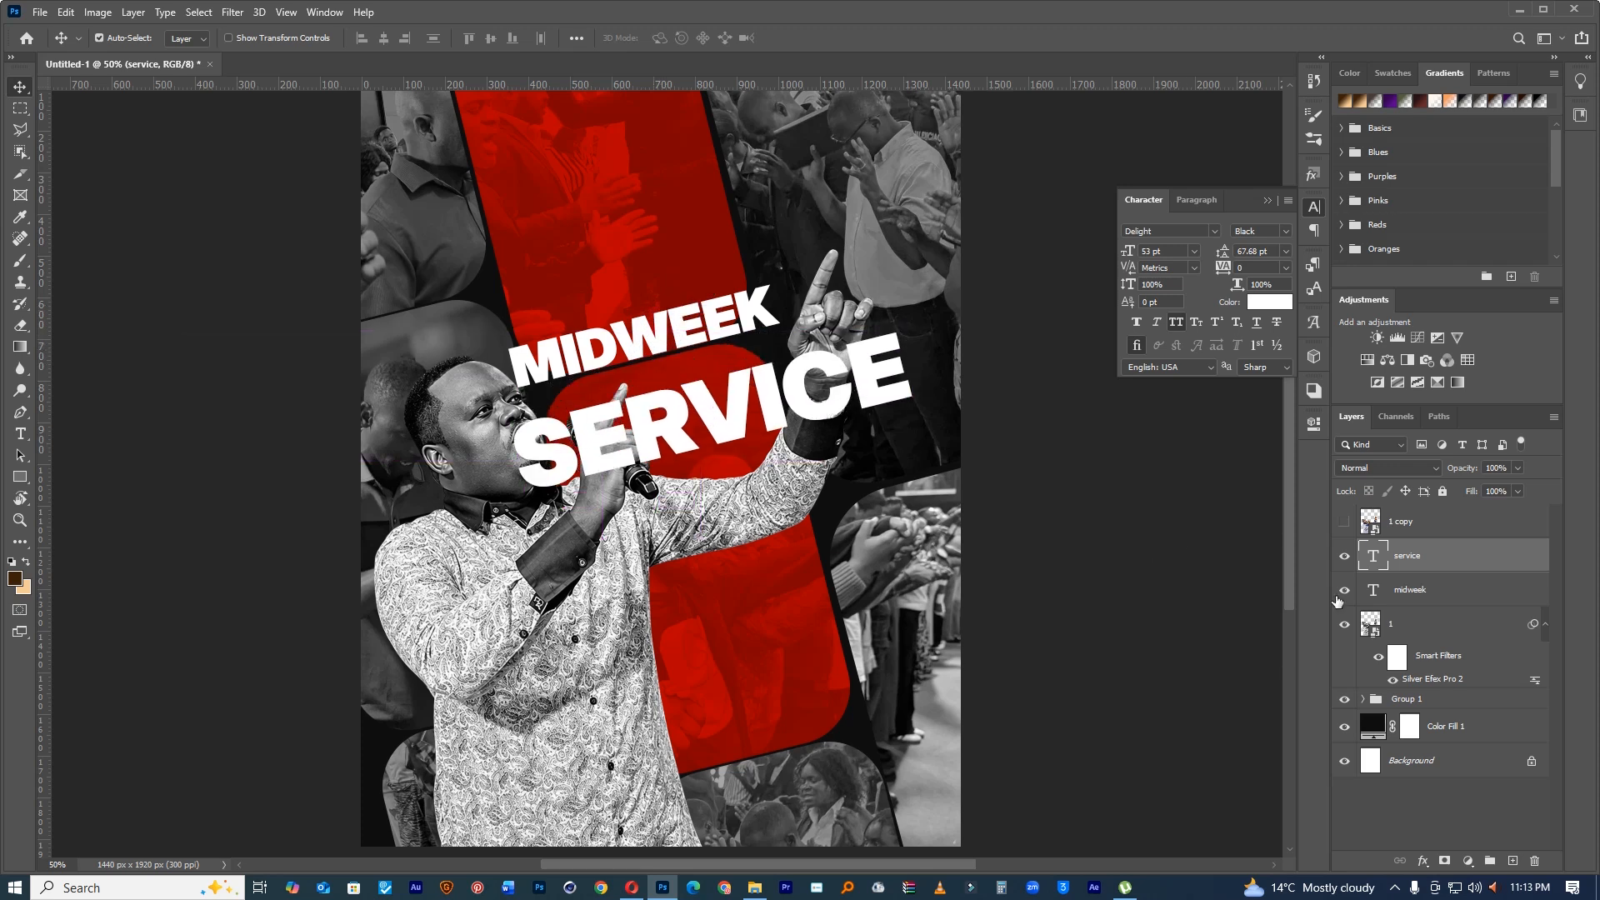
left_click(857, 296)
left_click(762, 308)
left_click_drag(767, 282, 750, 185)
left_click(727, 405)
left_click_drag(727, 405, 672, 317)
Step: Bring the preacher cutout layer in front of both title text layers and nudge the SERVICE text
left_click_drag(1408, 627, 1429, 540)
left_click_drag(718, 298, 722, 300)
key("ctrl")
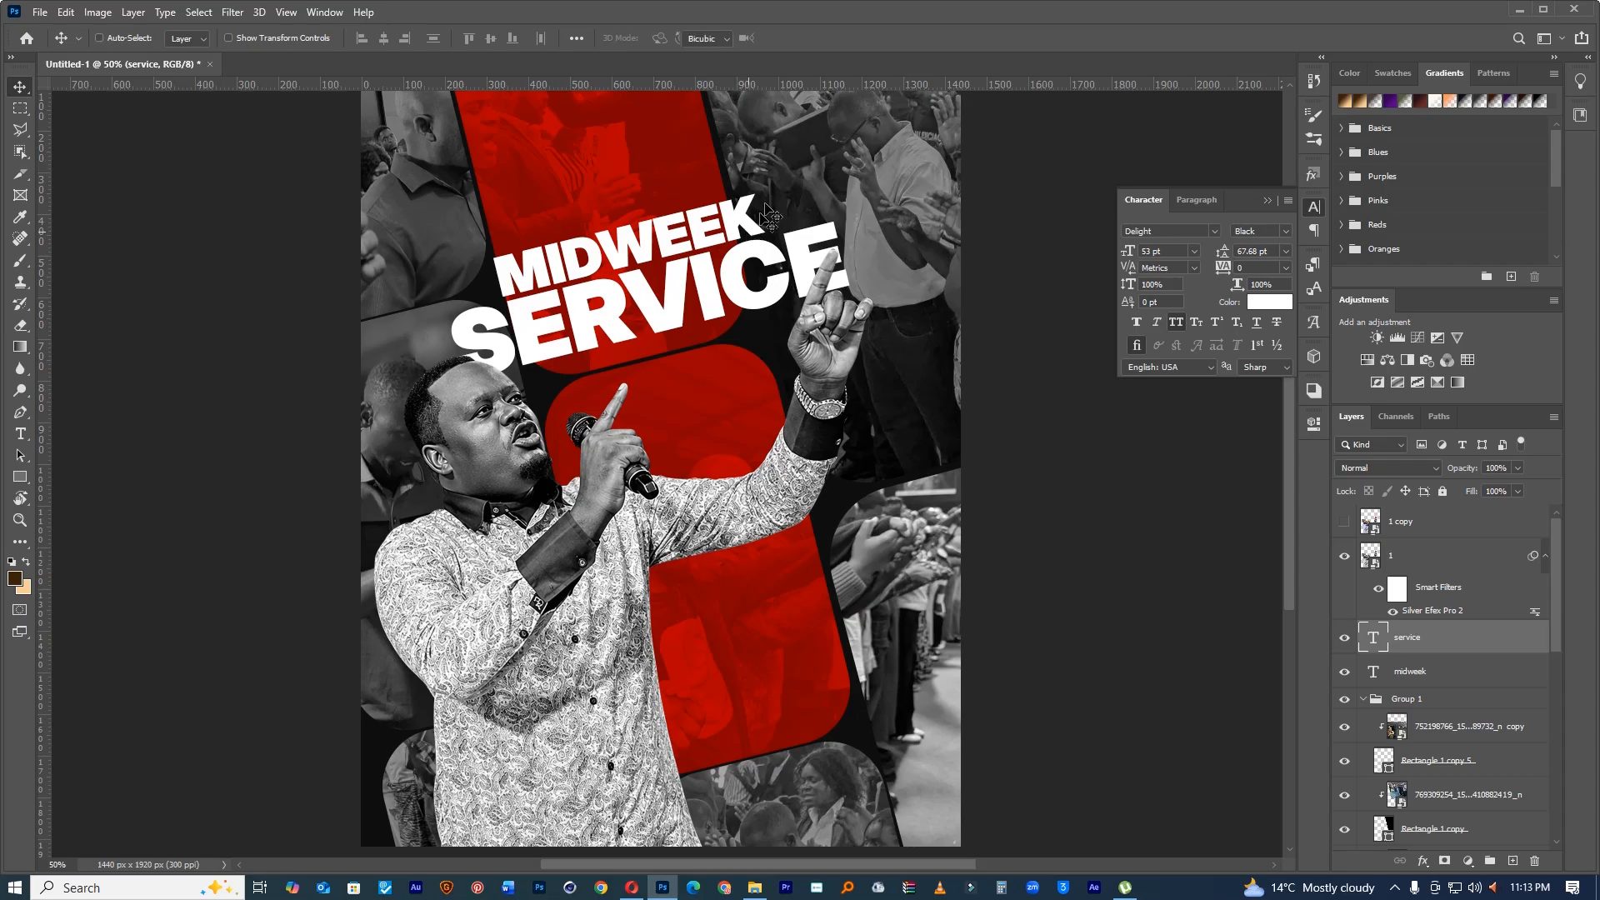
key("ctrl+t")
left_click(805, 39)
Step: Enlarge the MIDWEEK text to about 42 pt so that it nearly matches the width of SERVICE, sitting directly above it
left_click(1432, 679)
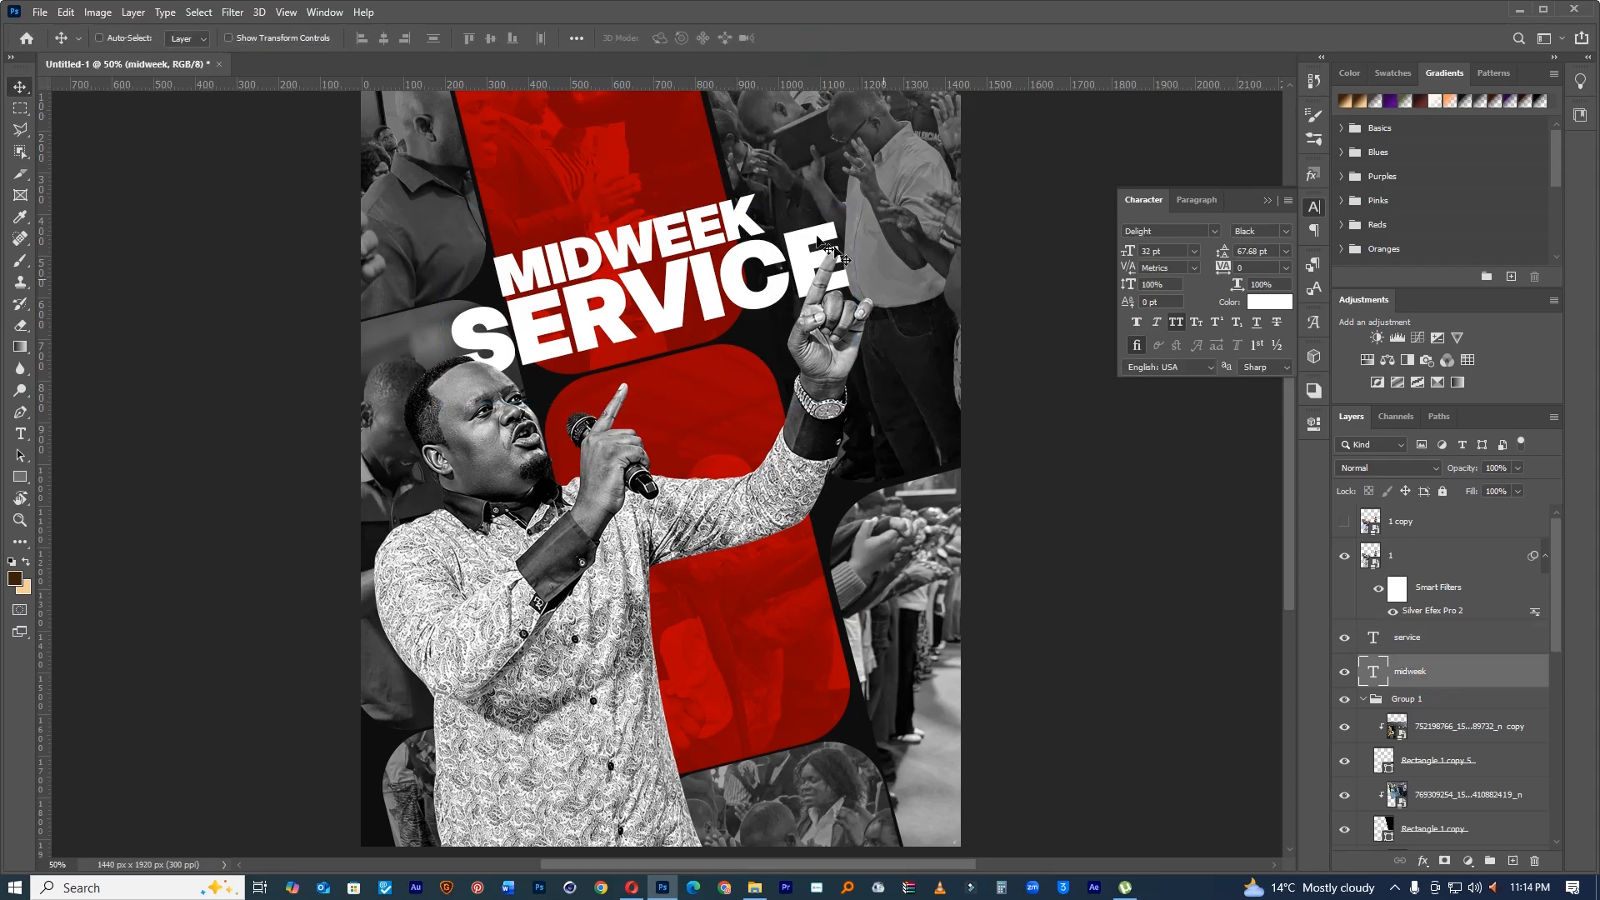
key("ctrl+t")
left_click_drag(767, 187, 797, 163)
left_click_drag(758, 219, 761, 219)
left_click(828, 38)
left_click_drag(842, 250, 693, 315)
key("ctrl+plus")
key("ctrl+plus")
key("ctrl+plus")
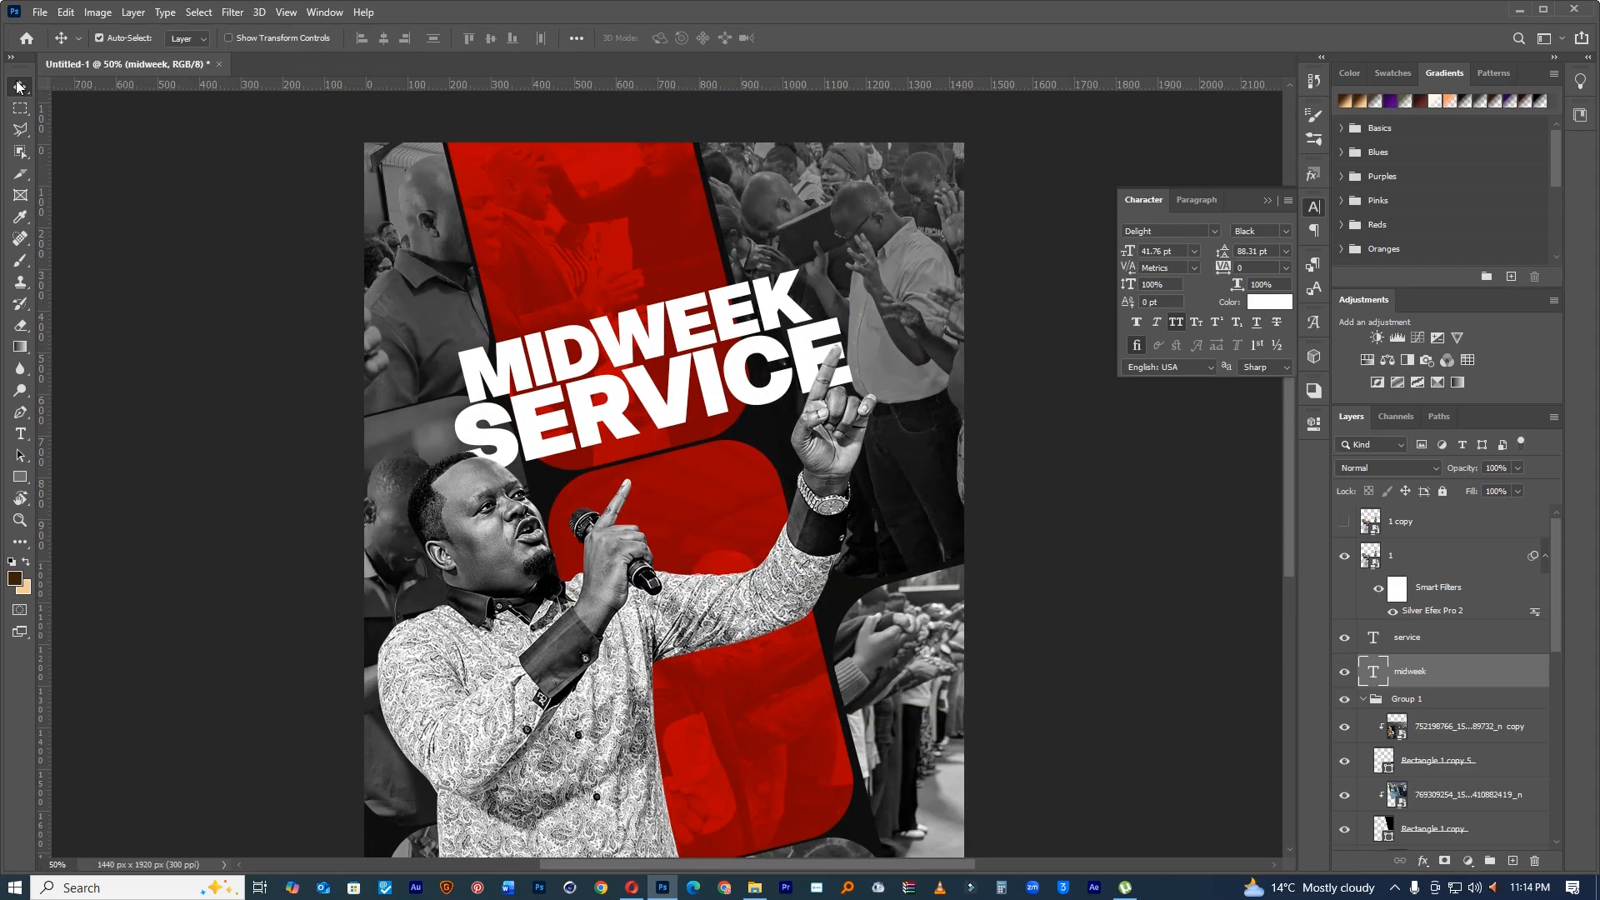
Step: Duplicate the SERVICE text above MIDWEEK and change the copy's wording to WEDNESDAY
left_click_drag(641, 343, 608, 197)
double_click(635, 259)
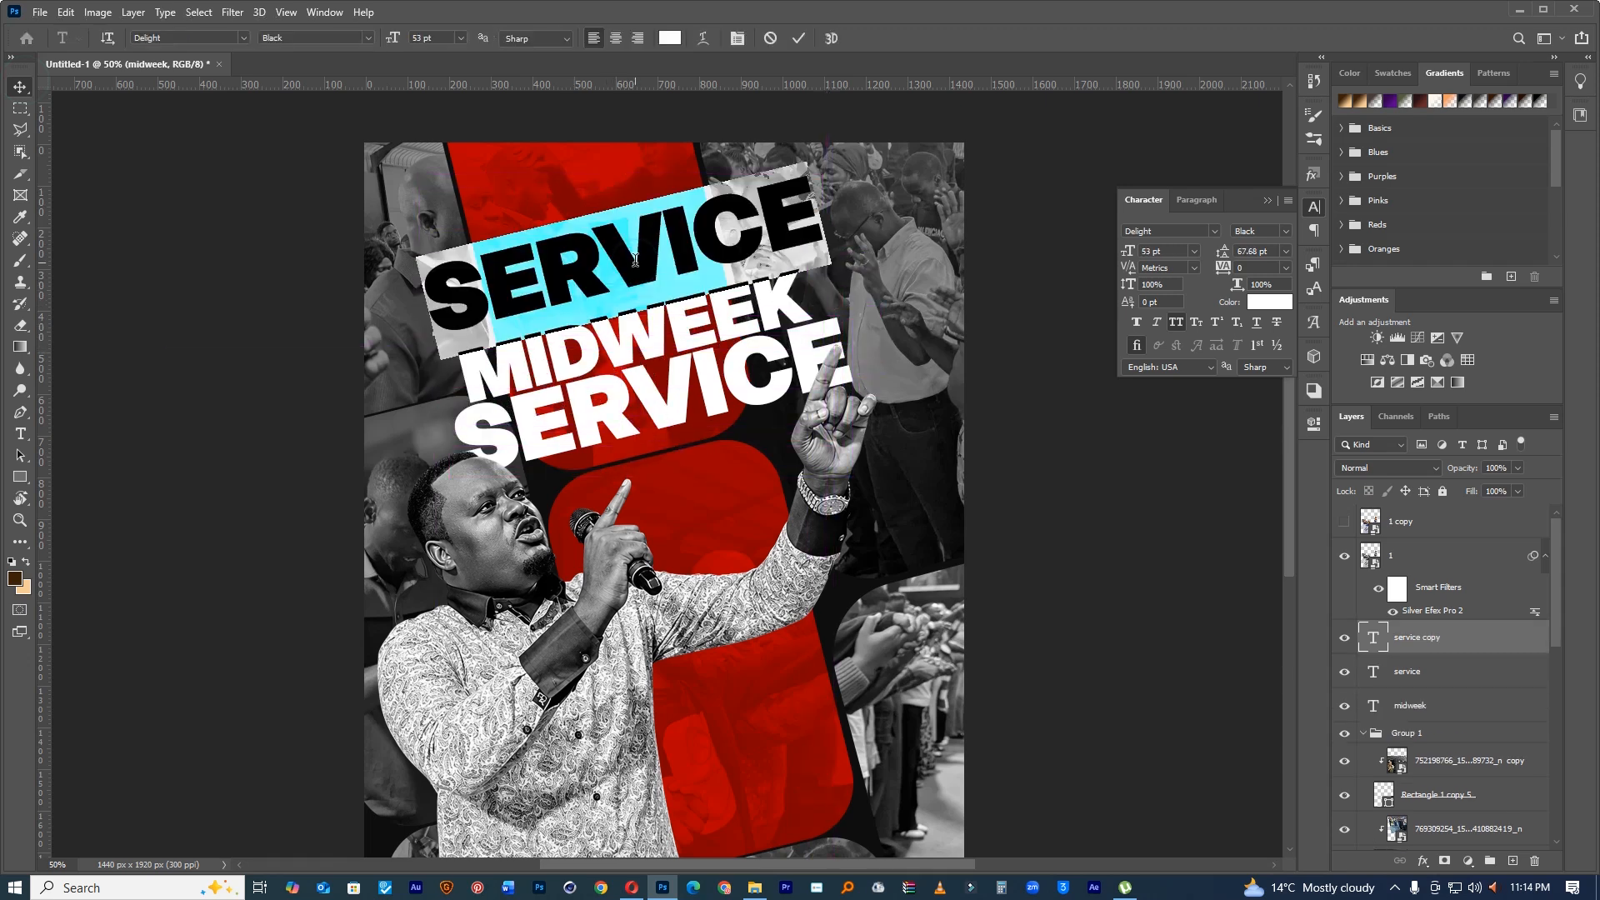
type("WED")
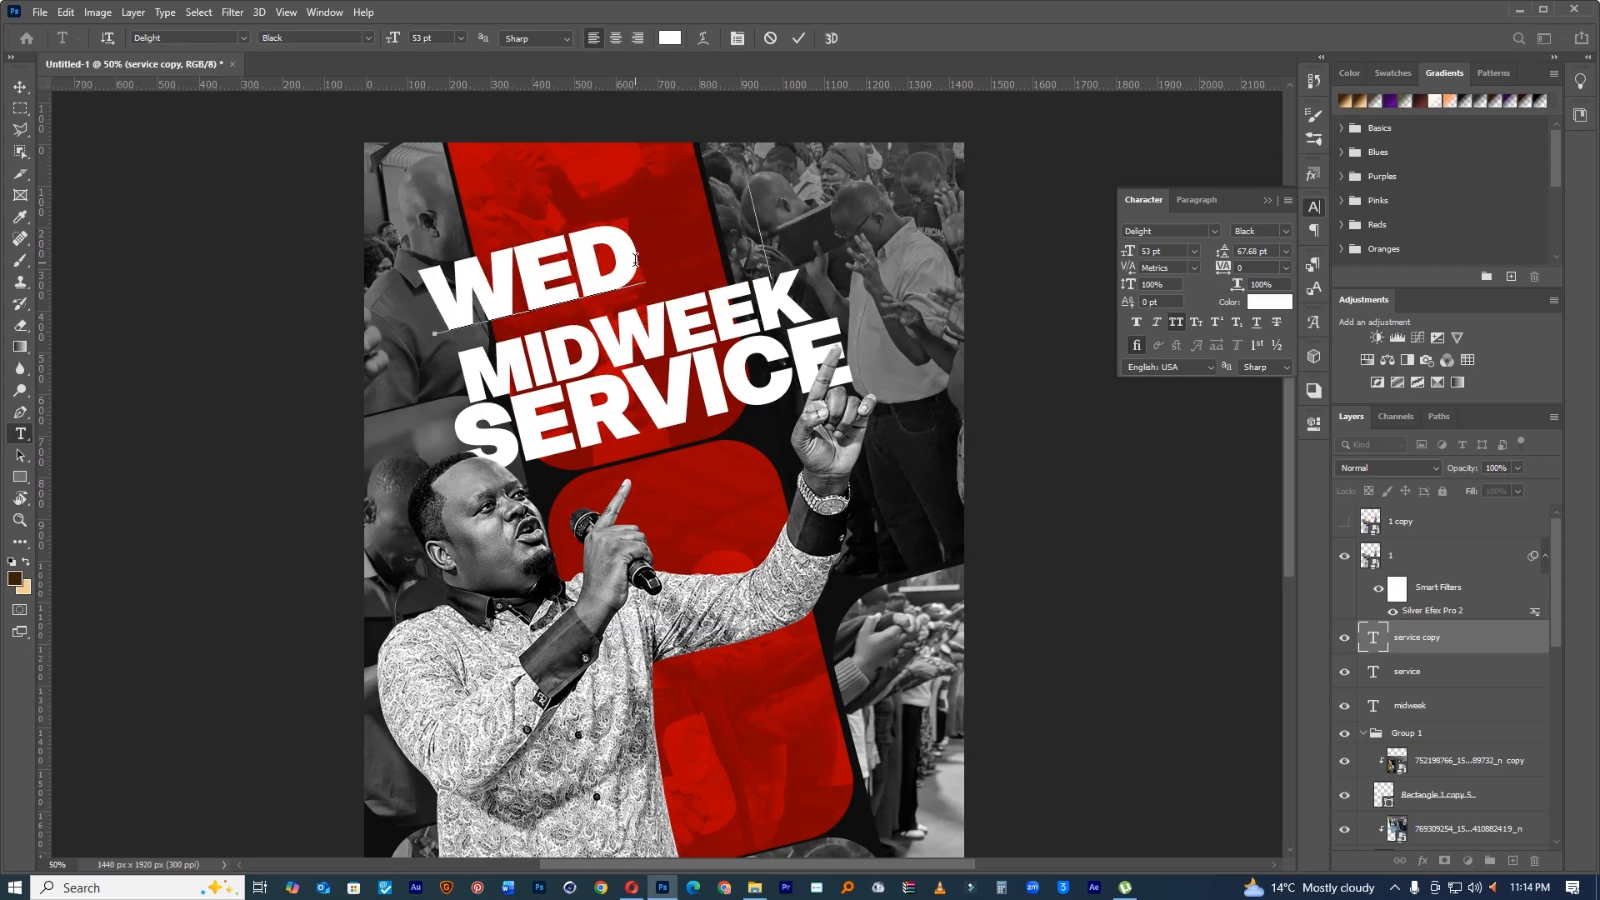
type("NESFA")
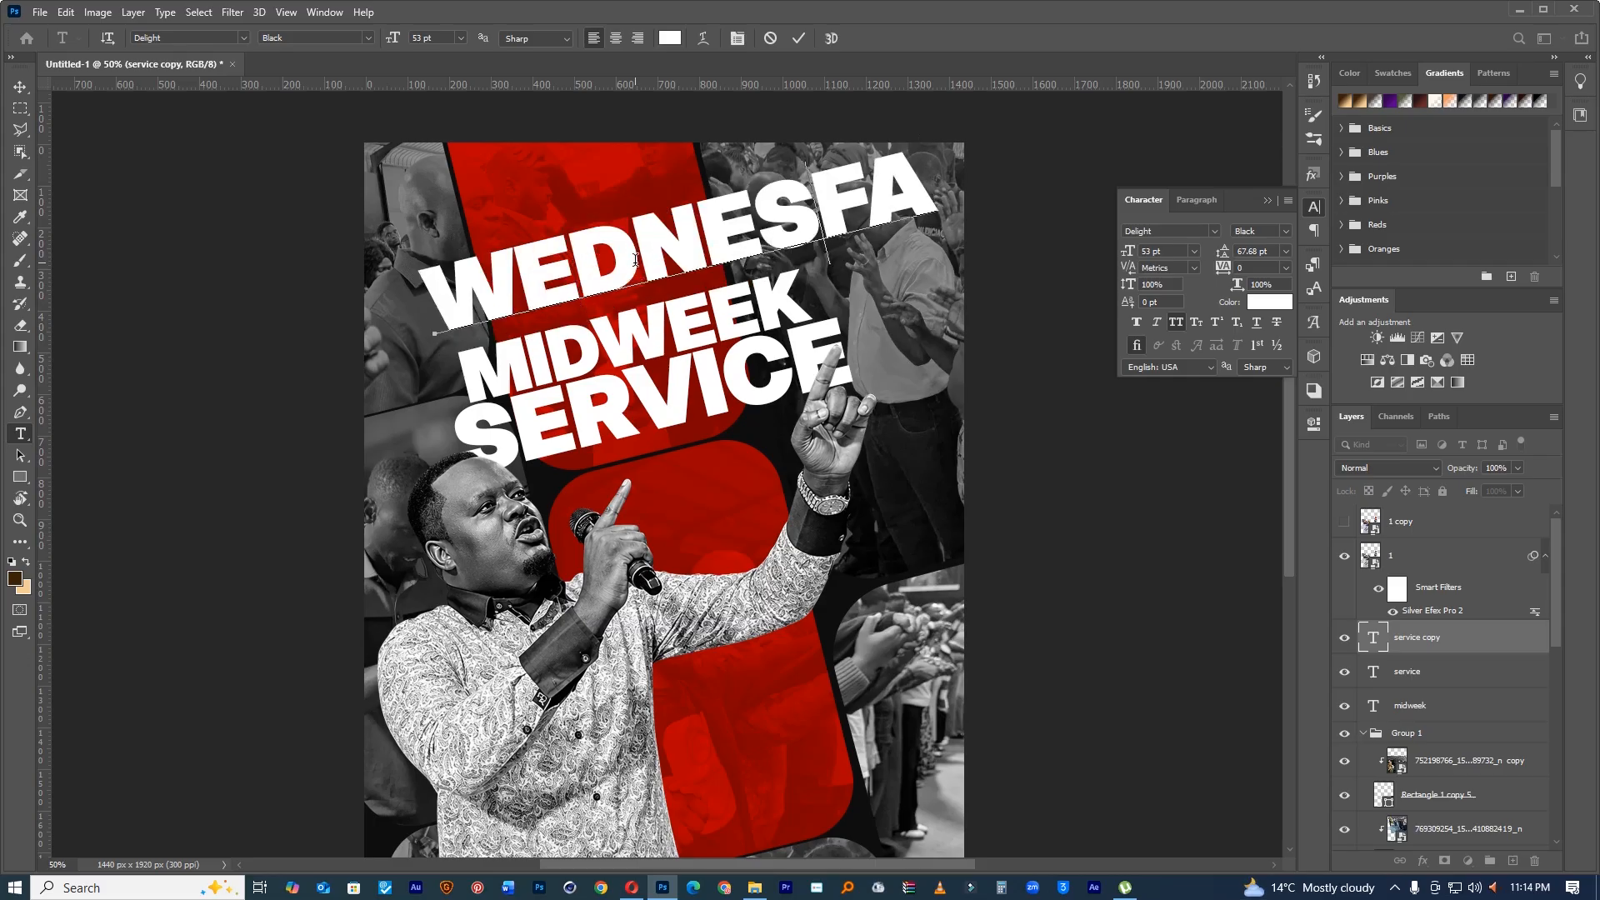
key("BackSpace")
key("BackSpace")
type("DAY")
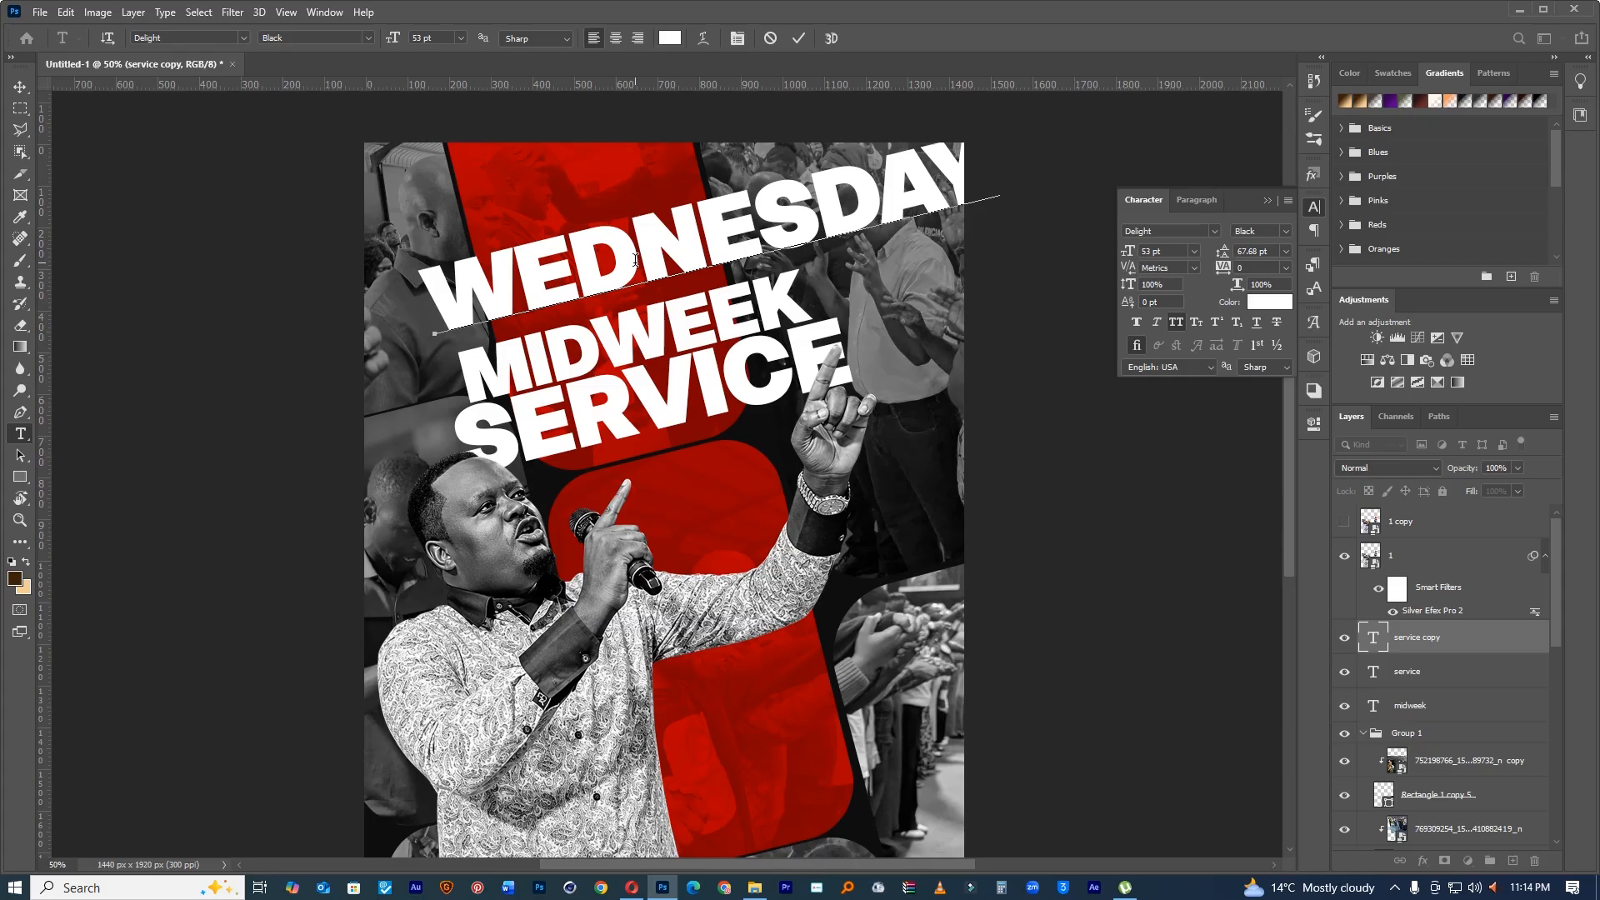
Step: Set the WEDNESDAY text to the Thin font style
double_click(717, 243)
left_click(1287, 232)
left_click(1258, 247)
left_click(799, 38)
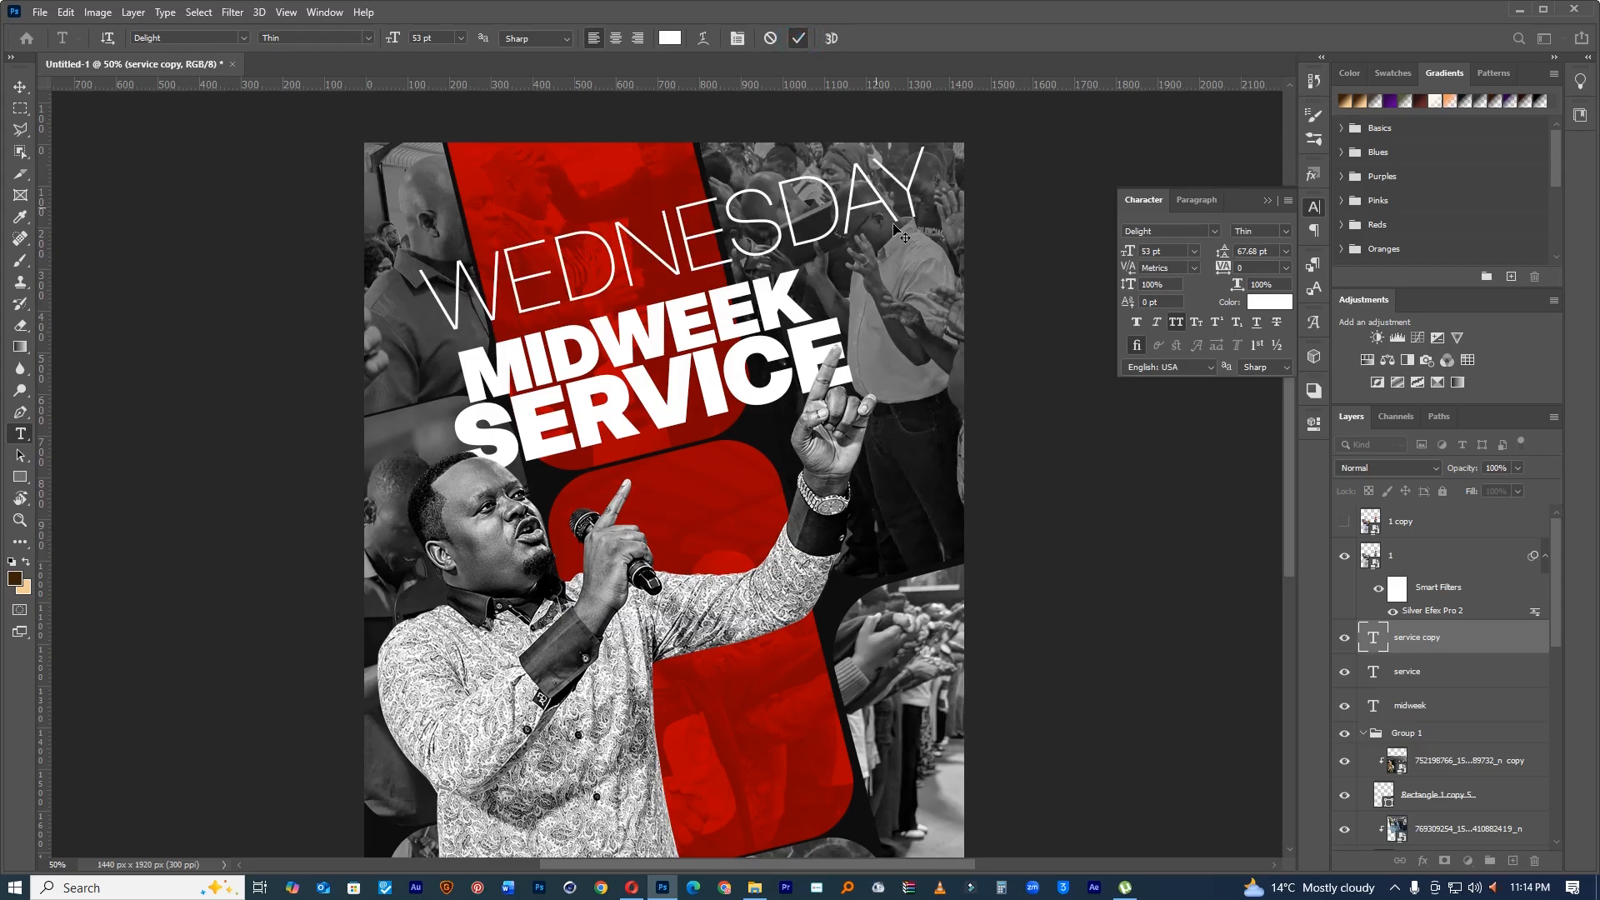
Step: Scale the WEDNESDAY text down to about 21 pt and place it just above MIDWEEK, parallel to the title
key("ctrl+t")
left_click_drag(945, 133, 771, 207)
left_click_drag(700, 250, 620, 305)
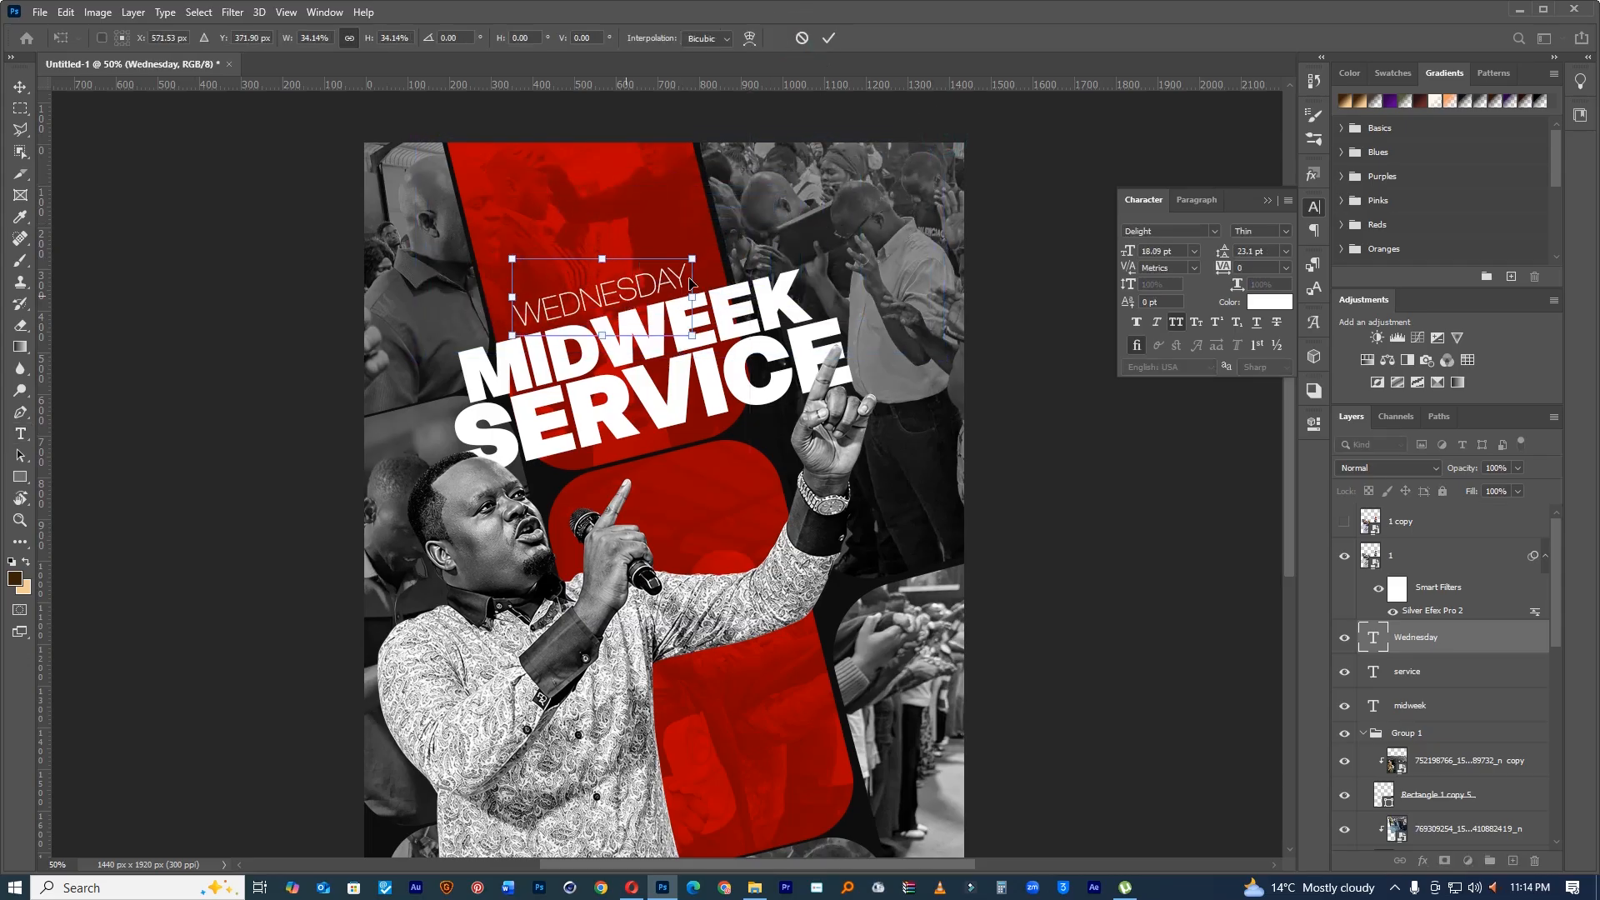
left_click_drag(698, 252, 715, 205)
left_click_drag(655, 293, 665, 291)
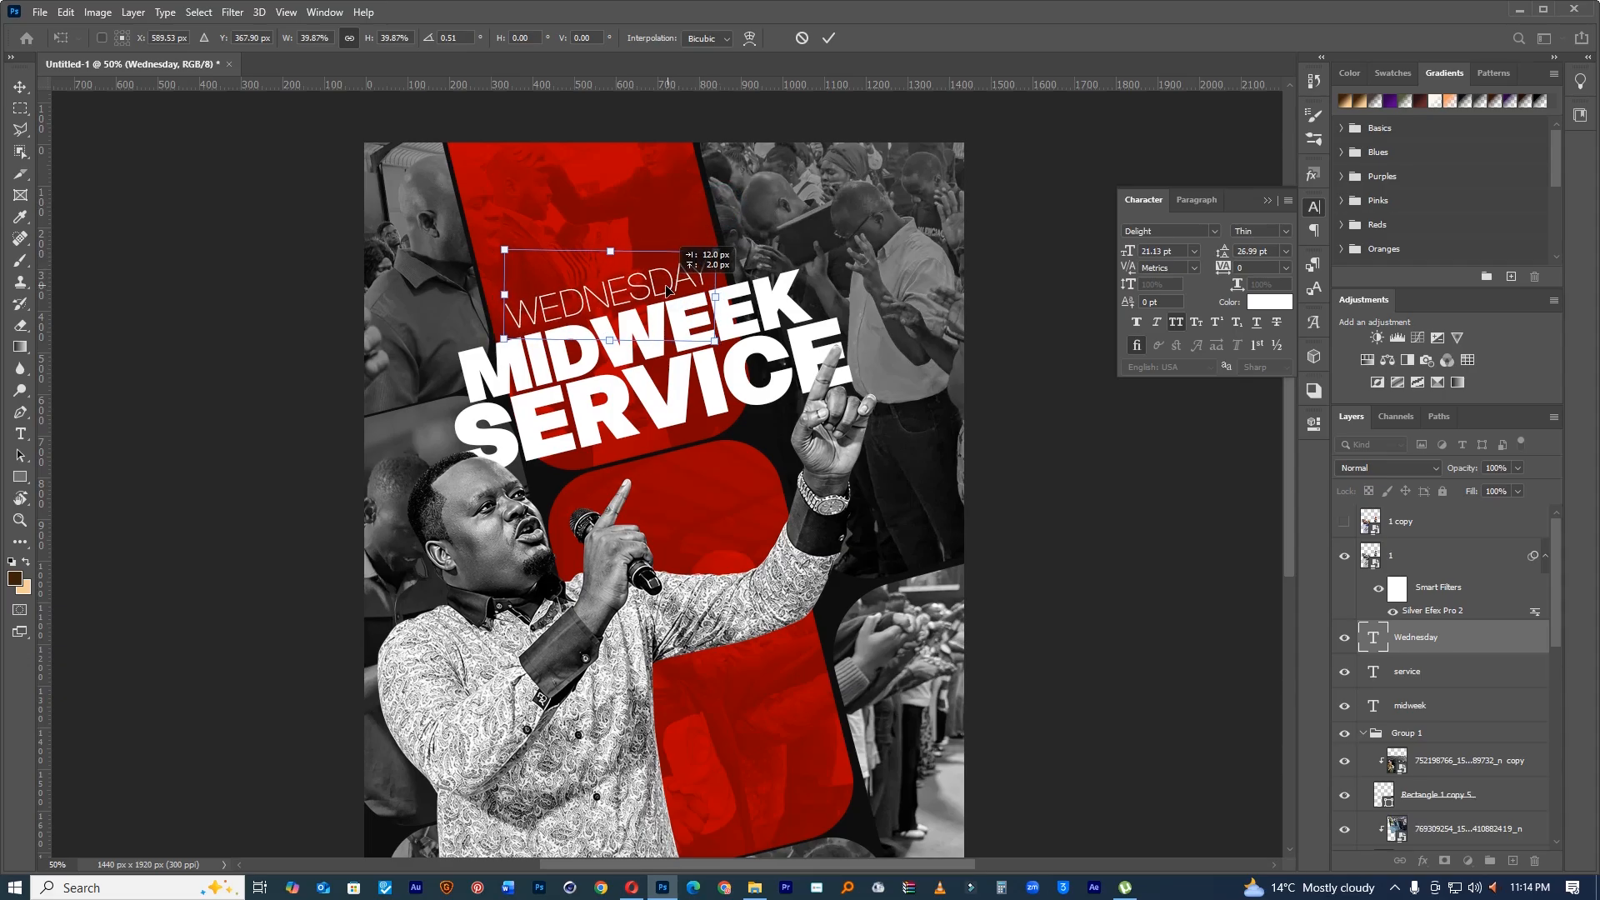
left_click(828, 38)
key("ctrl+minus")
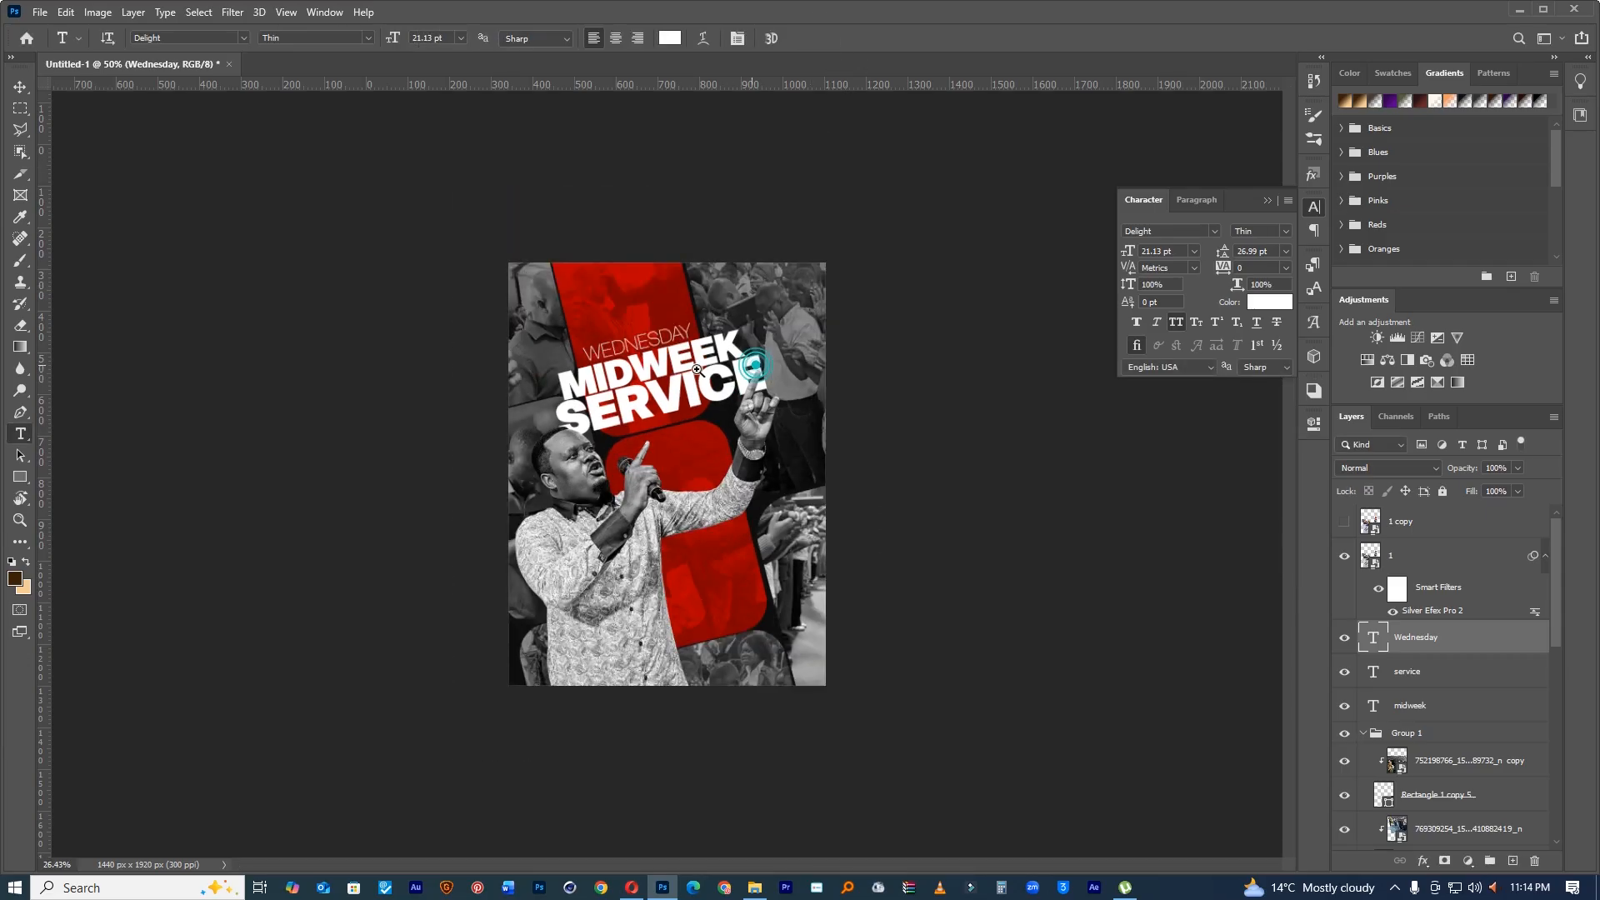
left_click(790, 390, "ctrl")
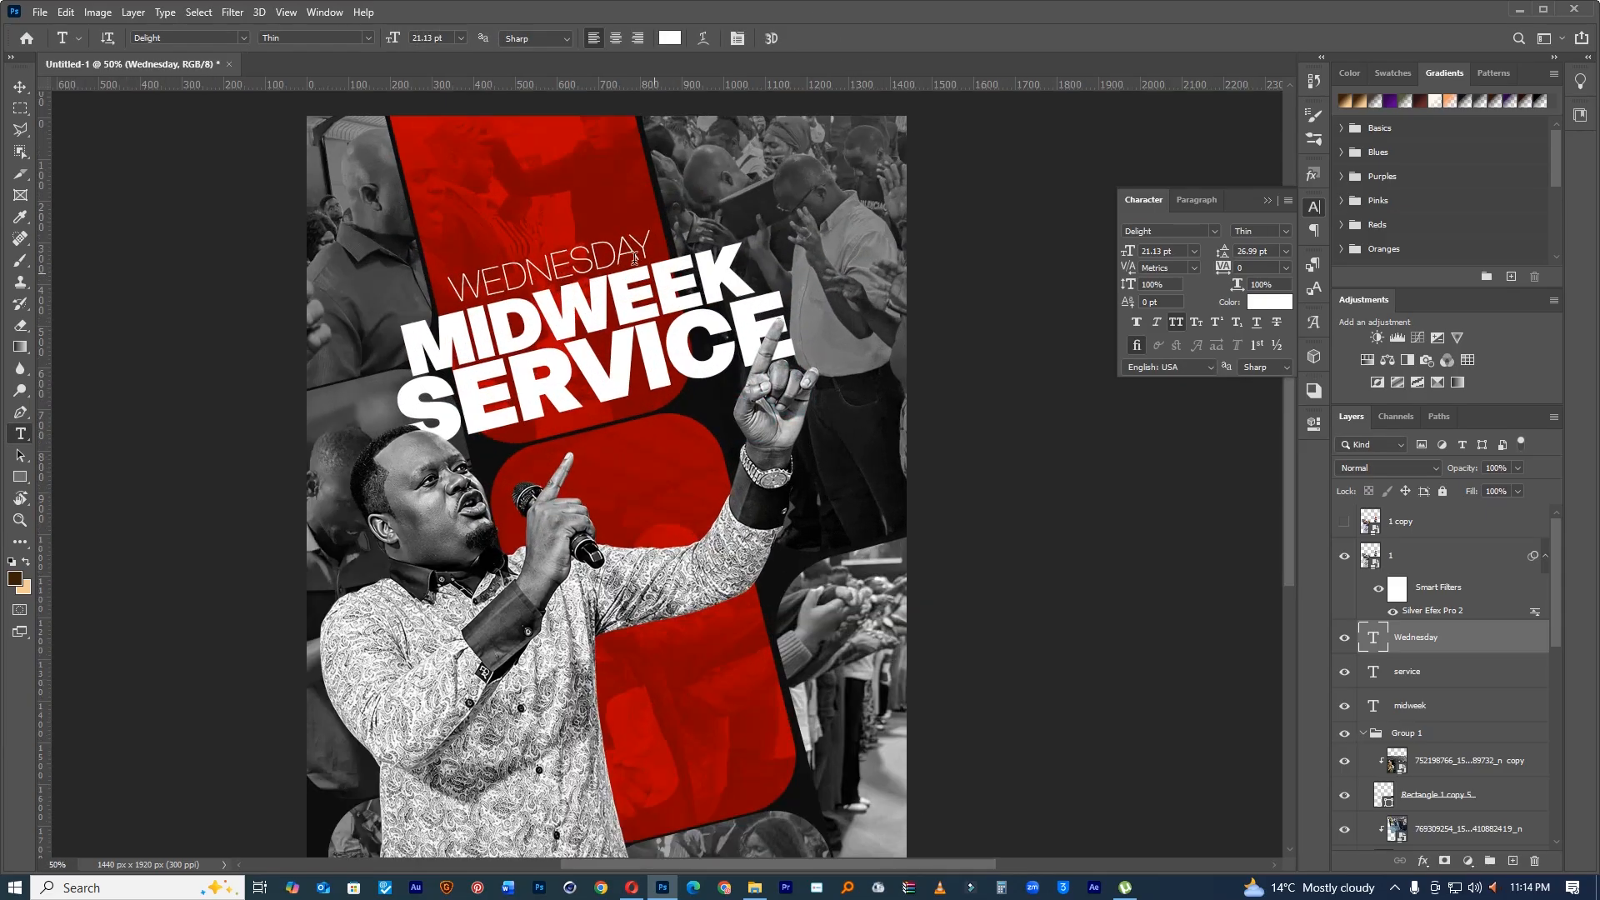
Step: Set the WEDNESDAY text to the Light font style
double_click(620, 254)
left_click(1286, 233)
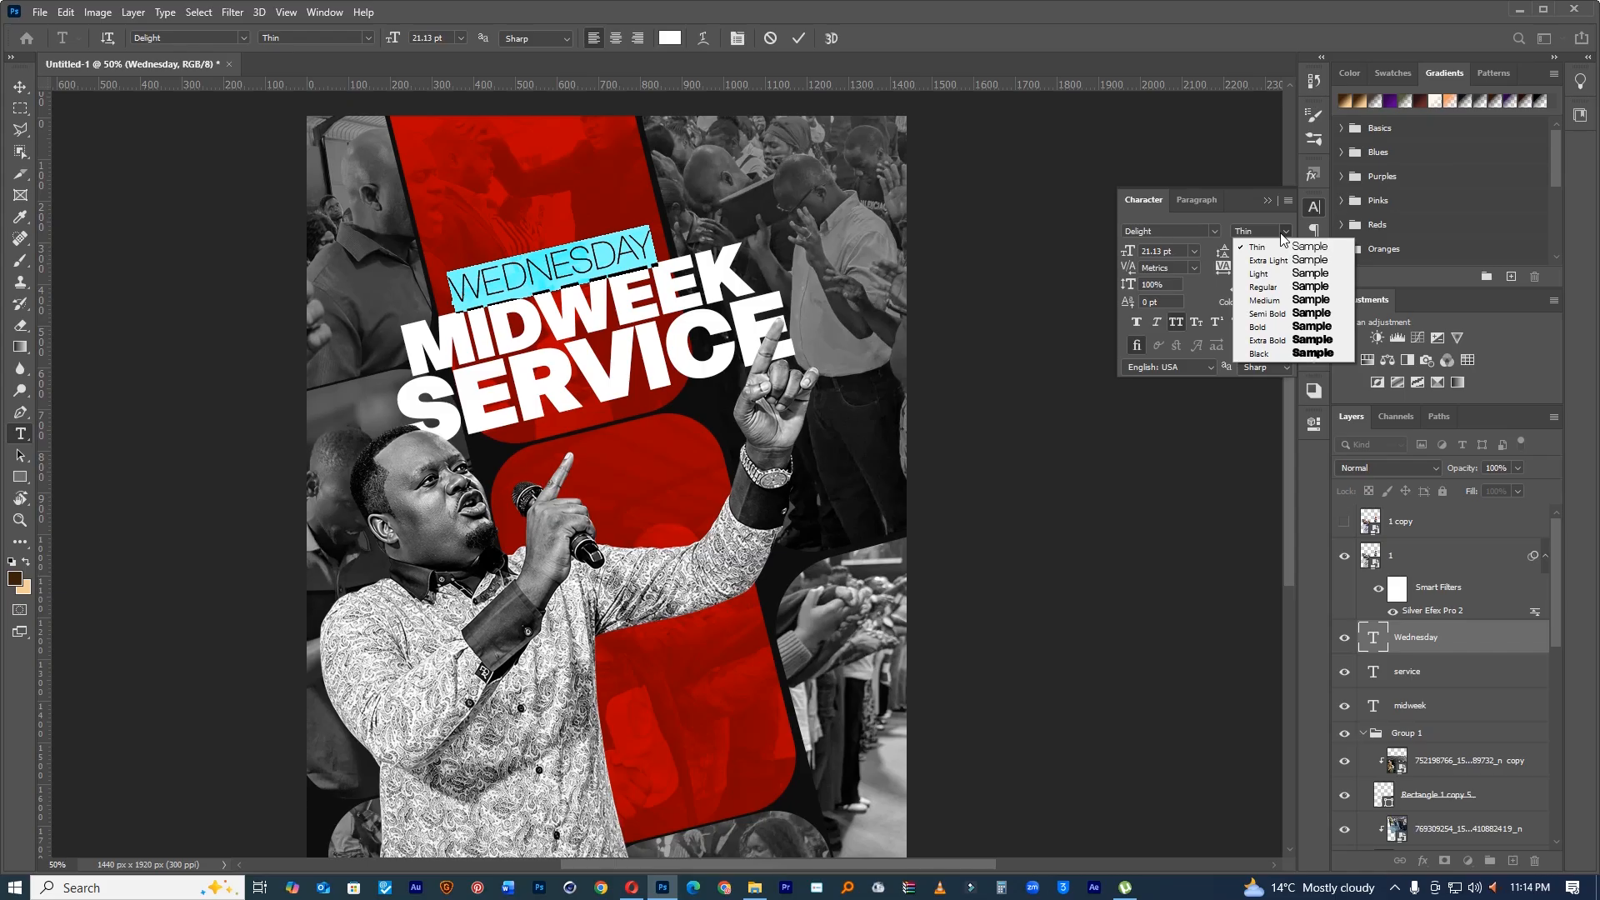
left_click(1303, 274)
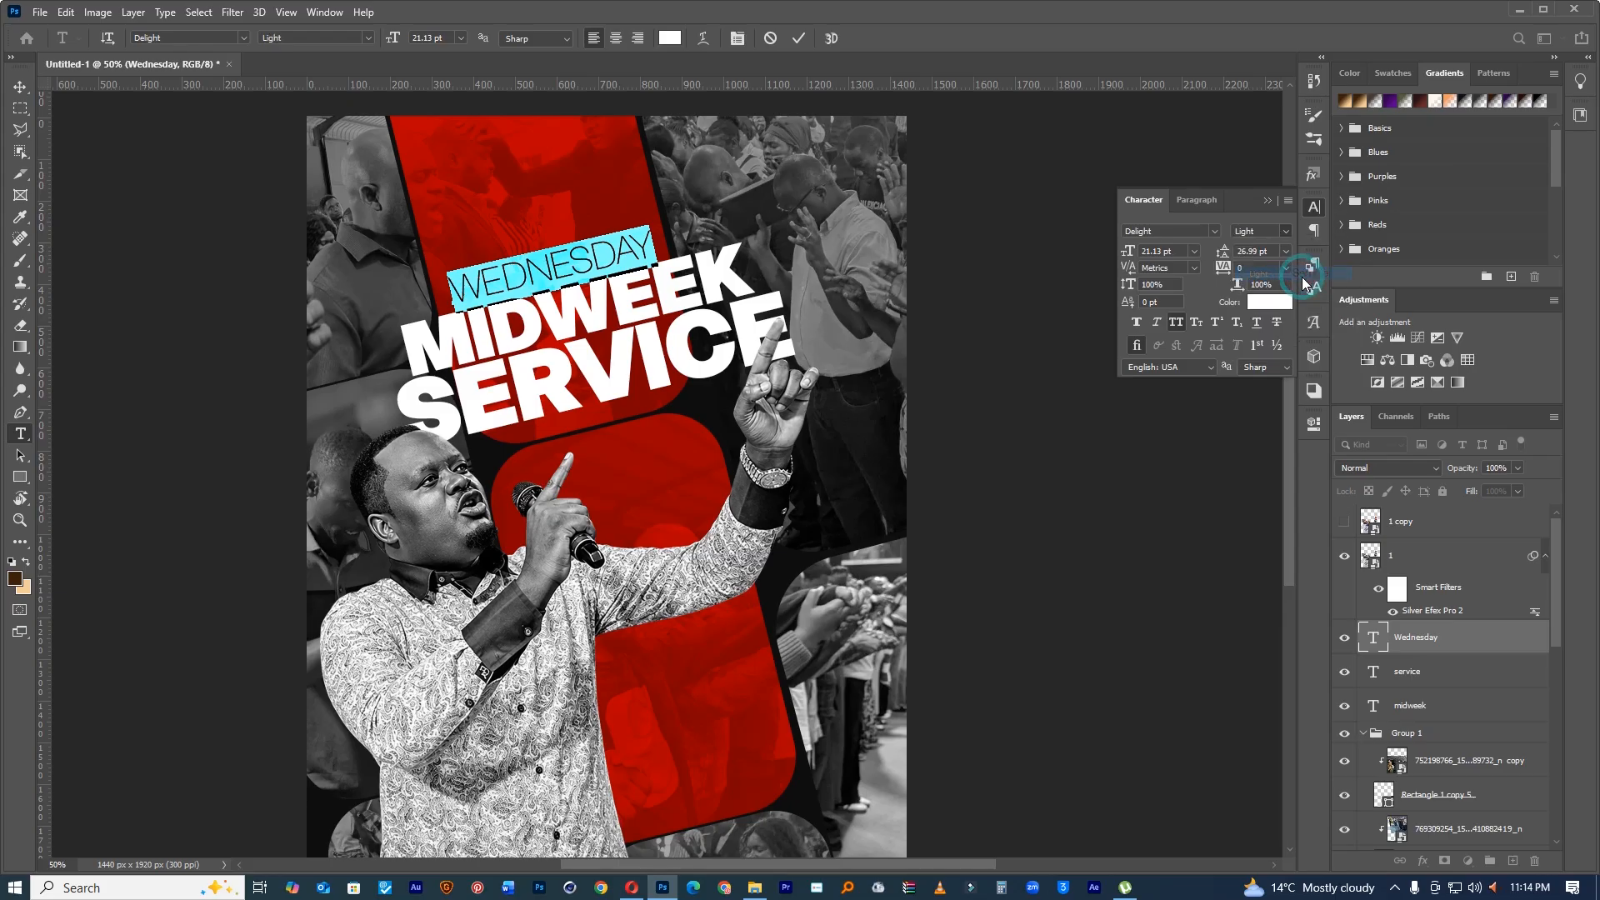
left_click(798, 39)
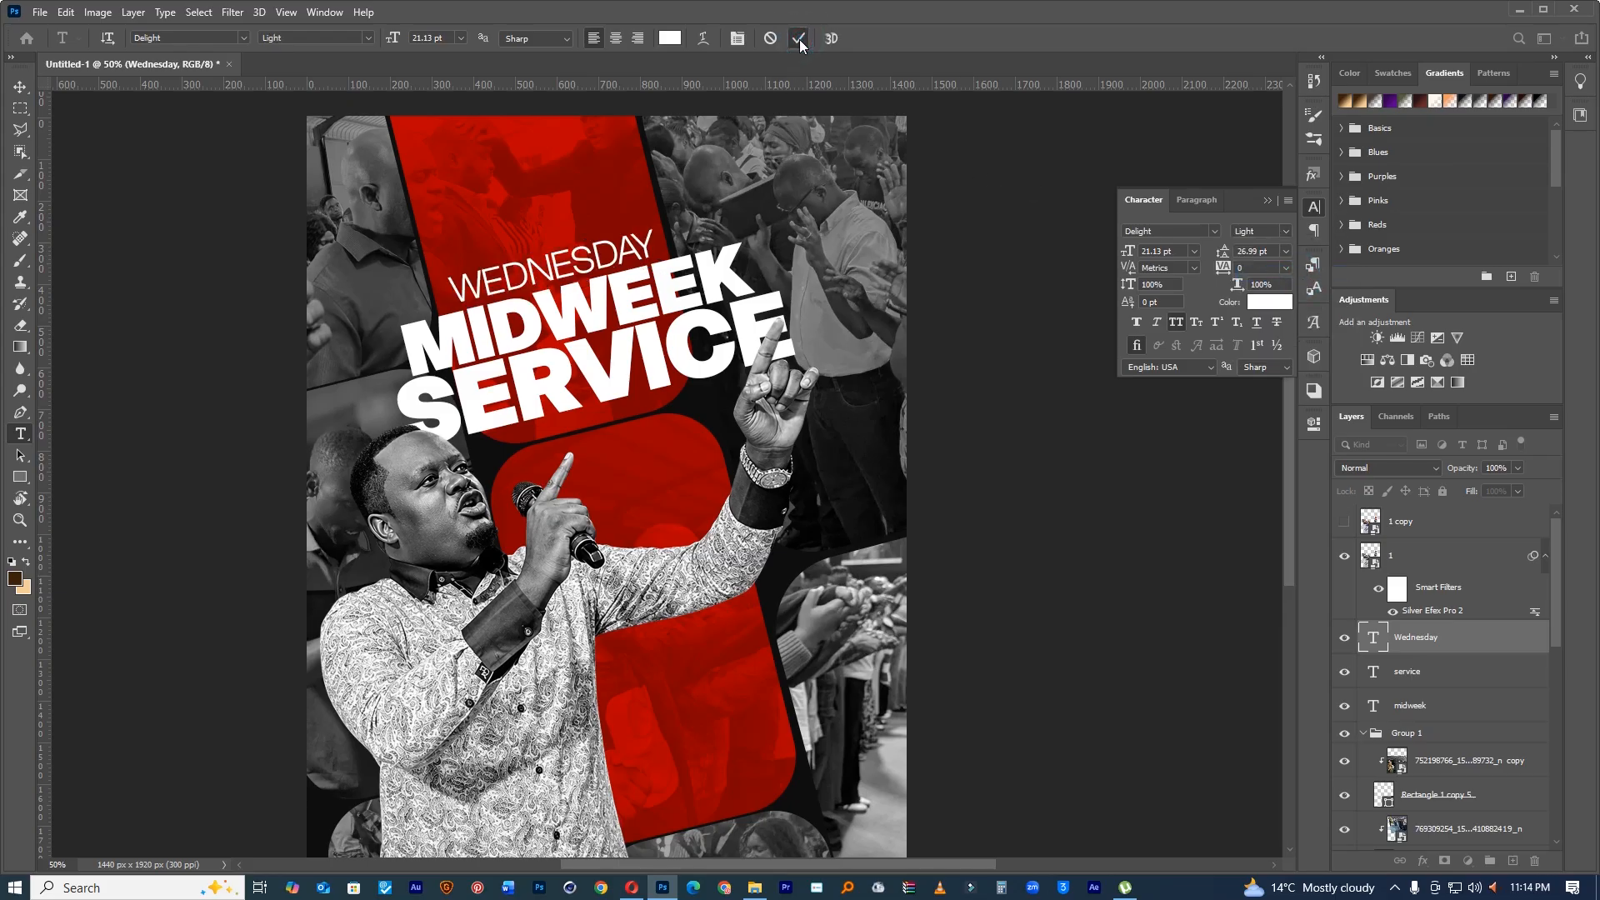
left_click(20, 86)
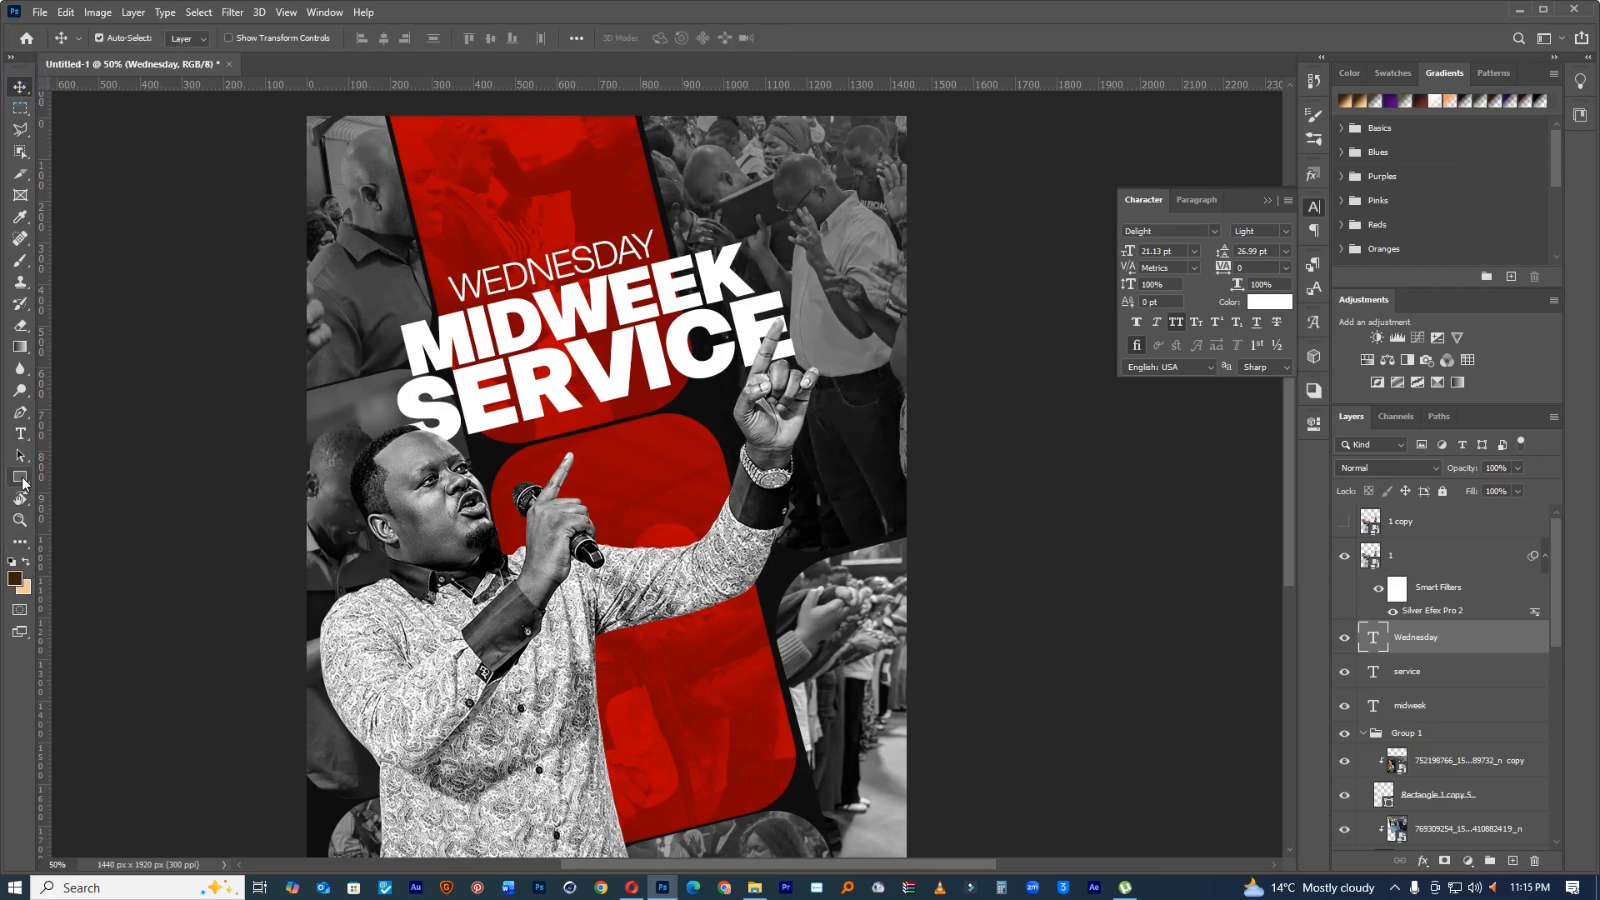
Step: Duplicate Group 1, merge the copy into one layer and convert it to a smart object
left_click_drag(558, 629, 513, 625)
key("ctrl+z")
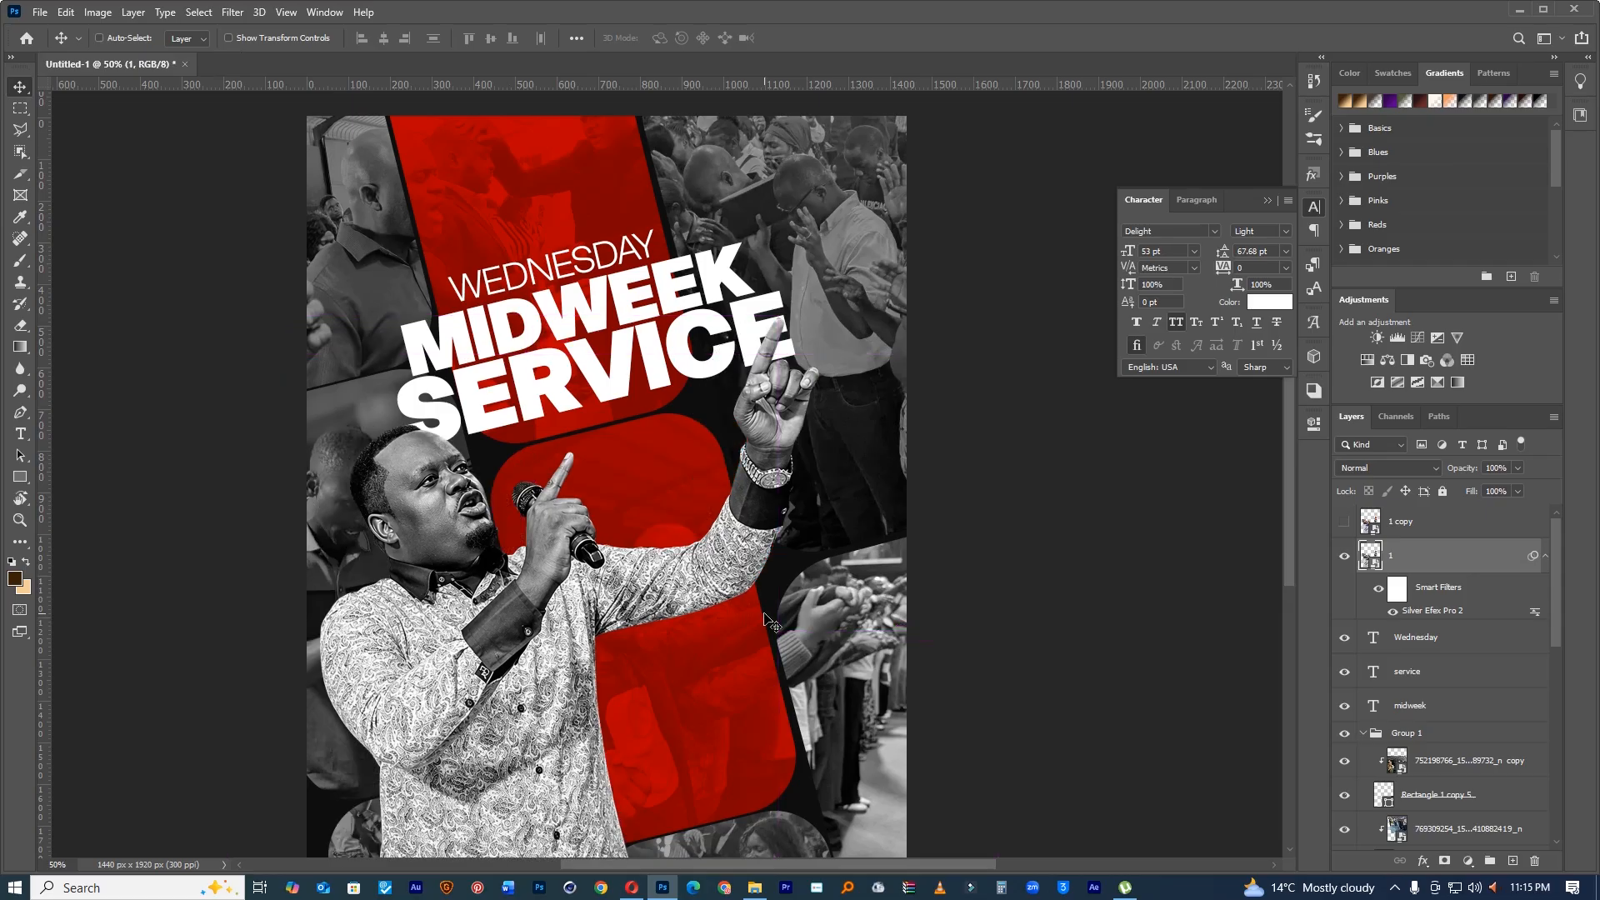
scroll(1383, 622, "down", 4)
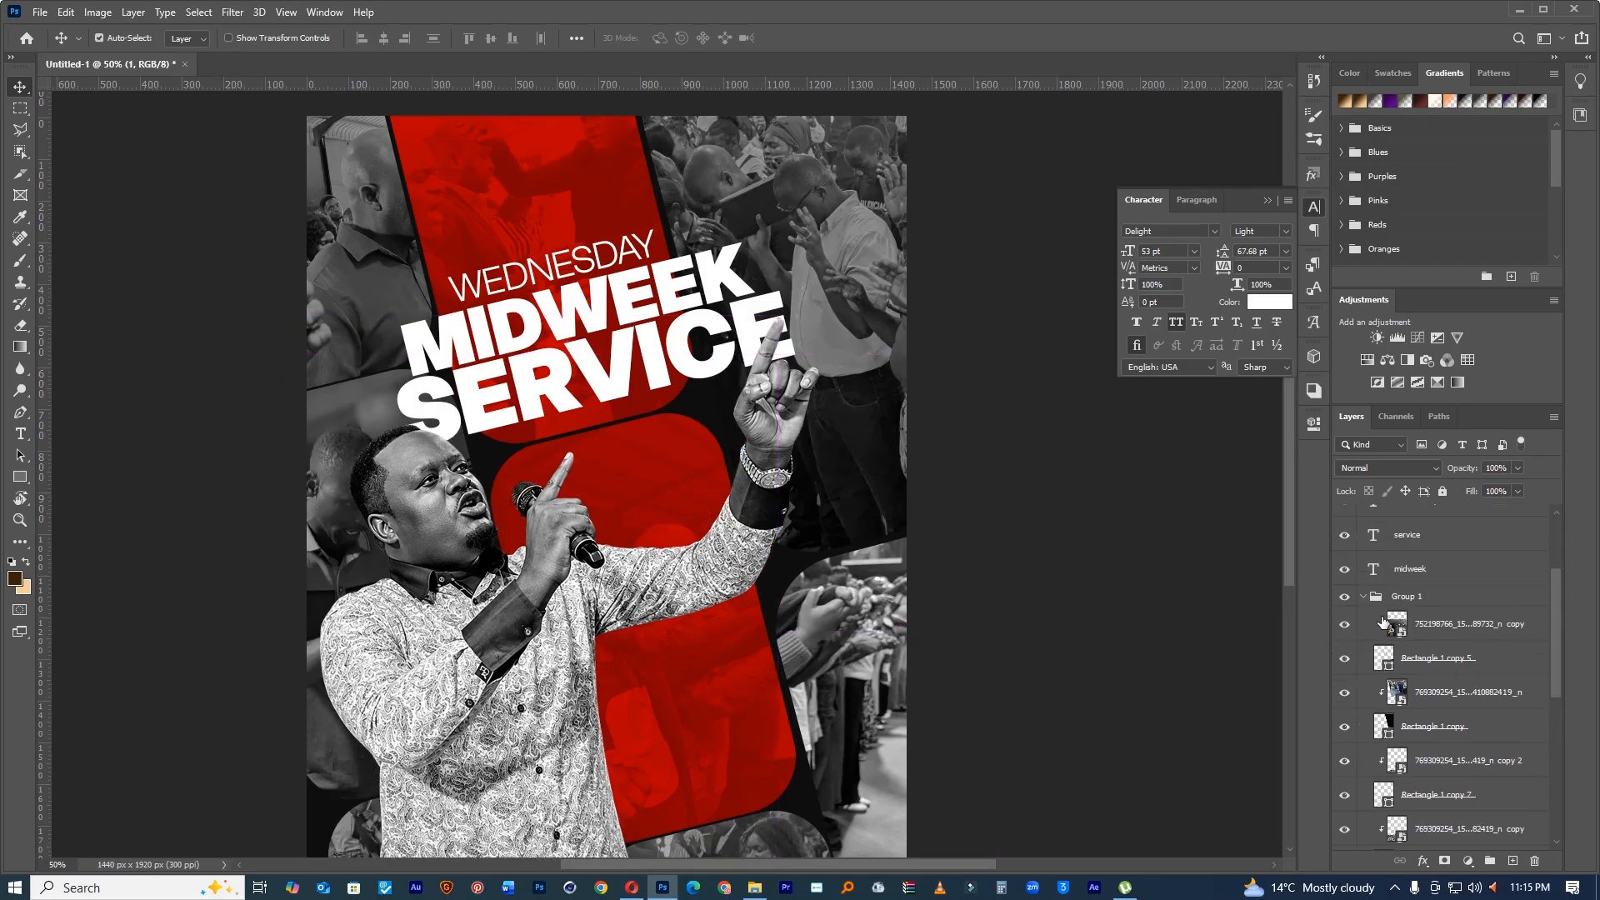
left_click(1362, 598)
left_click(1392, 728)
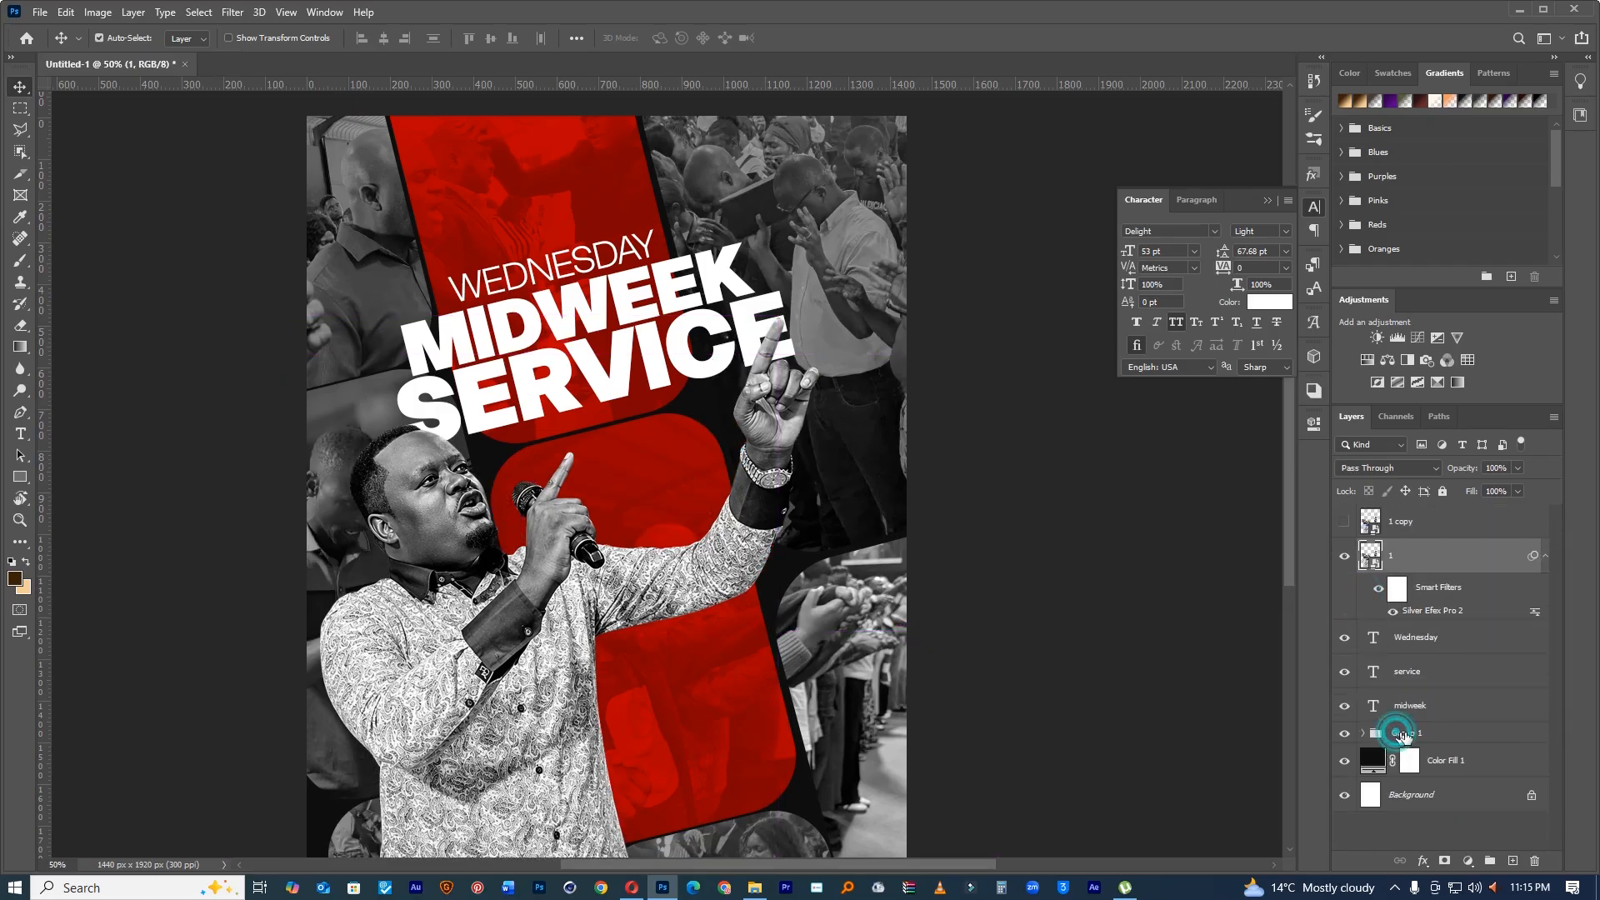
key("ctrl+j")
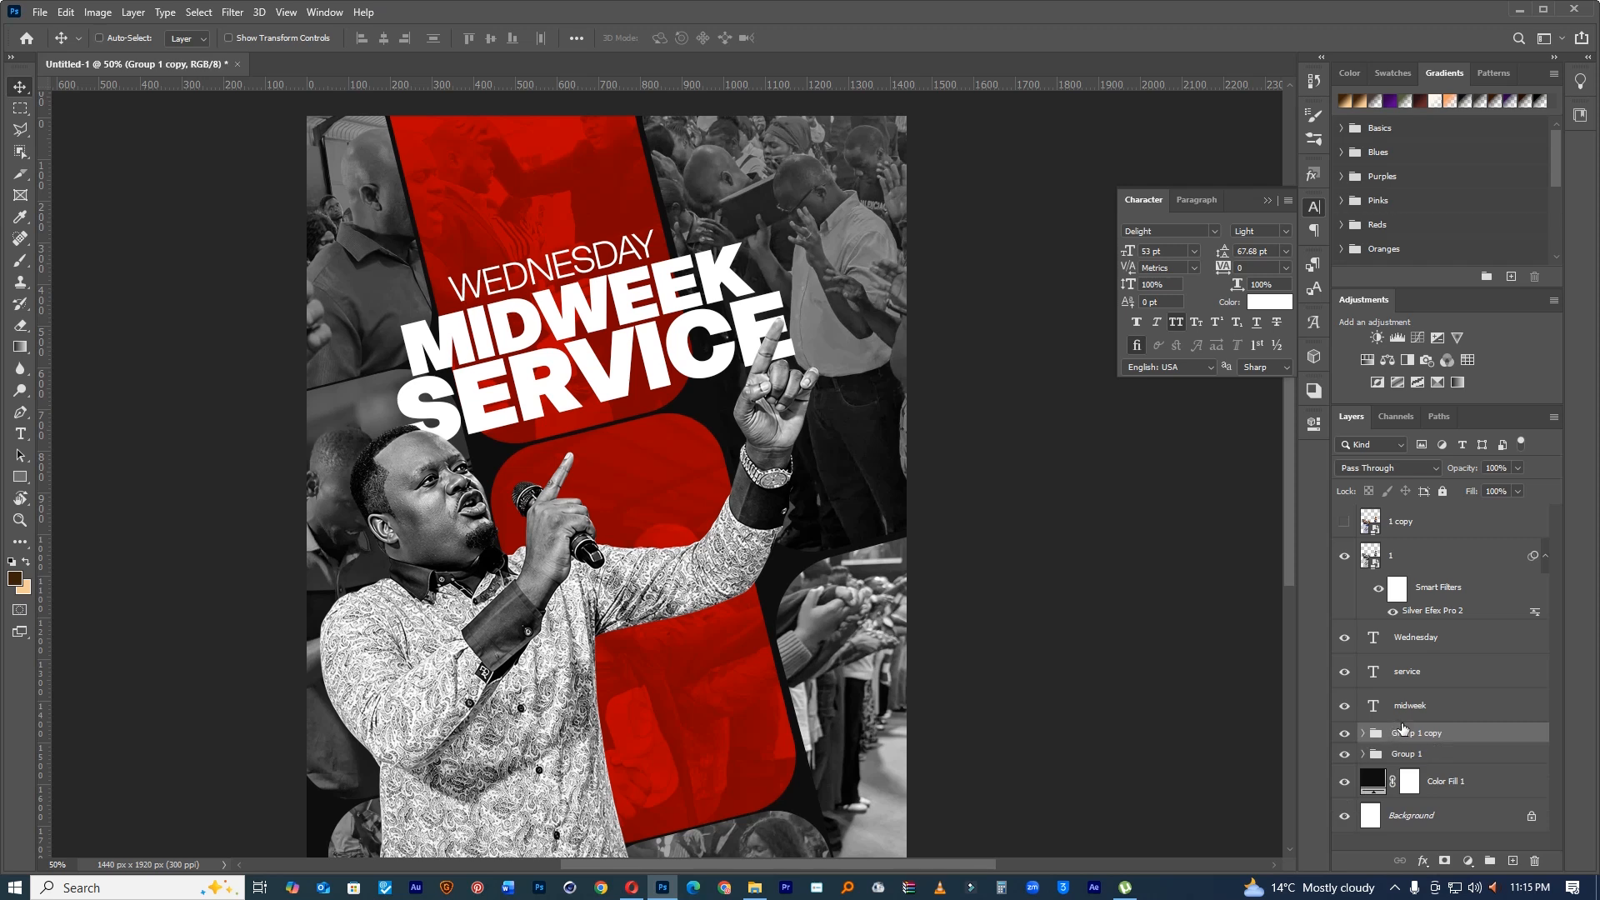
key("ctrl+e")
right_click(1400, 723)
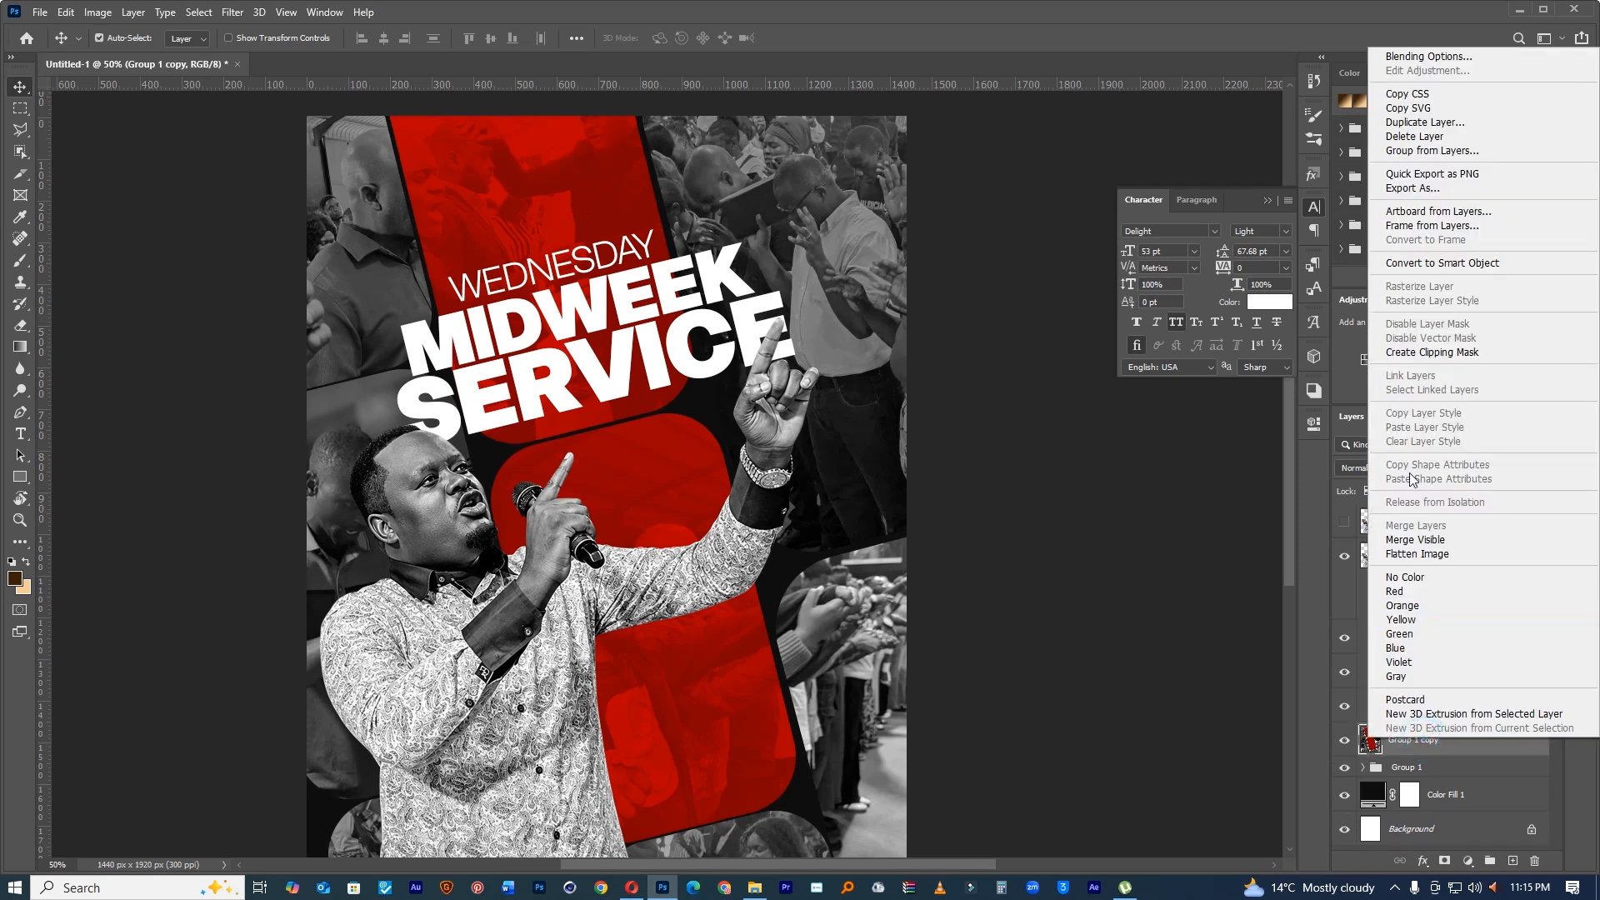
left_click(1414, 263)
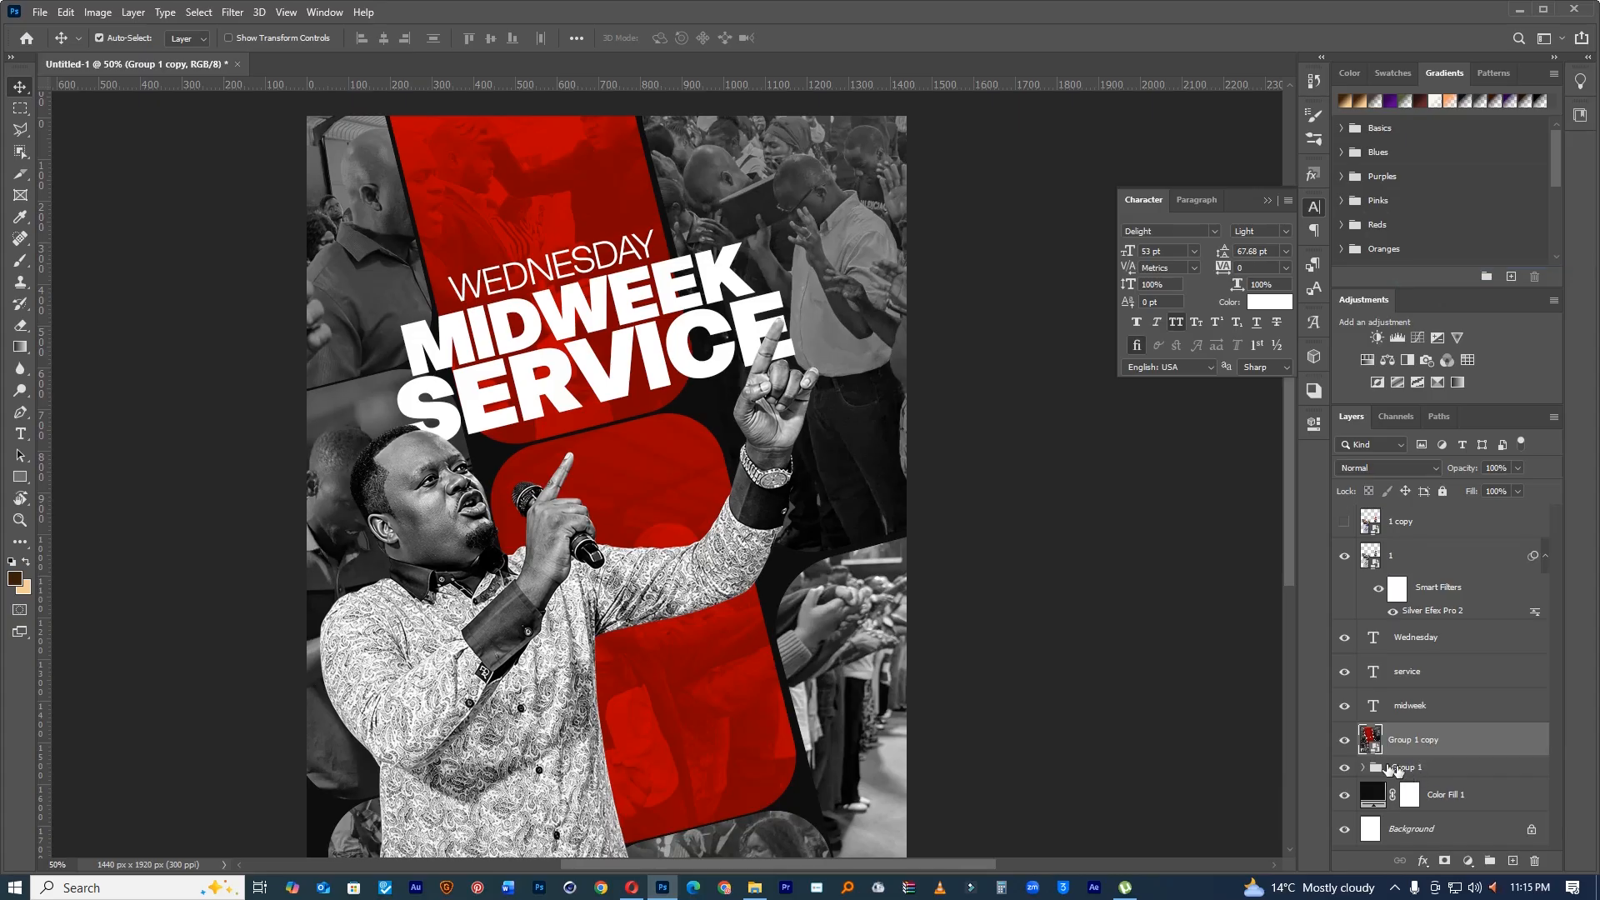
Step: Hide the original Group 1 and shift the merged panel copy slightly right and down
left_click(1356, 771)
key("ctrl+t")
mouse_move(853, 362)
left_mouse_down()
mouse_move(871, 352)
mouse_move(872, 374)
left_mouse_up()
left_click(801, 38)
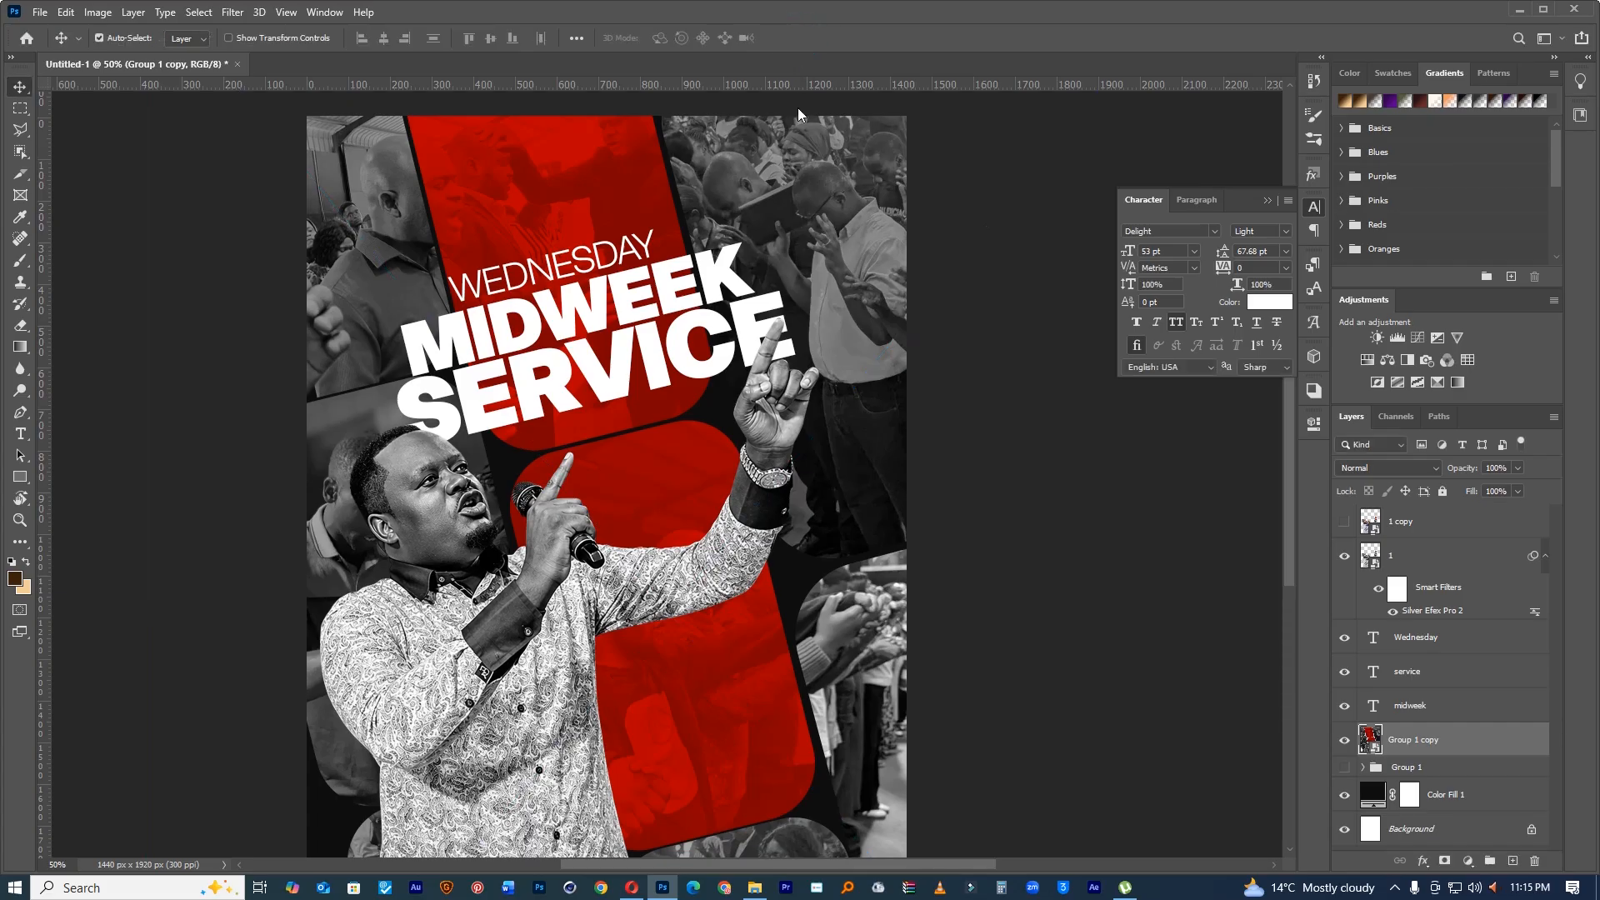
Step: Move the preacher cutout about 64 px left and 56 px up, and lock the Color Fill 1 layer
left_click_drag(585, 622, 562, 597)
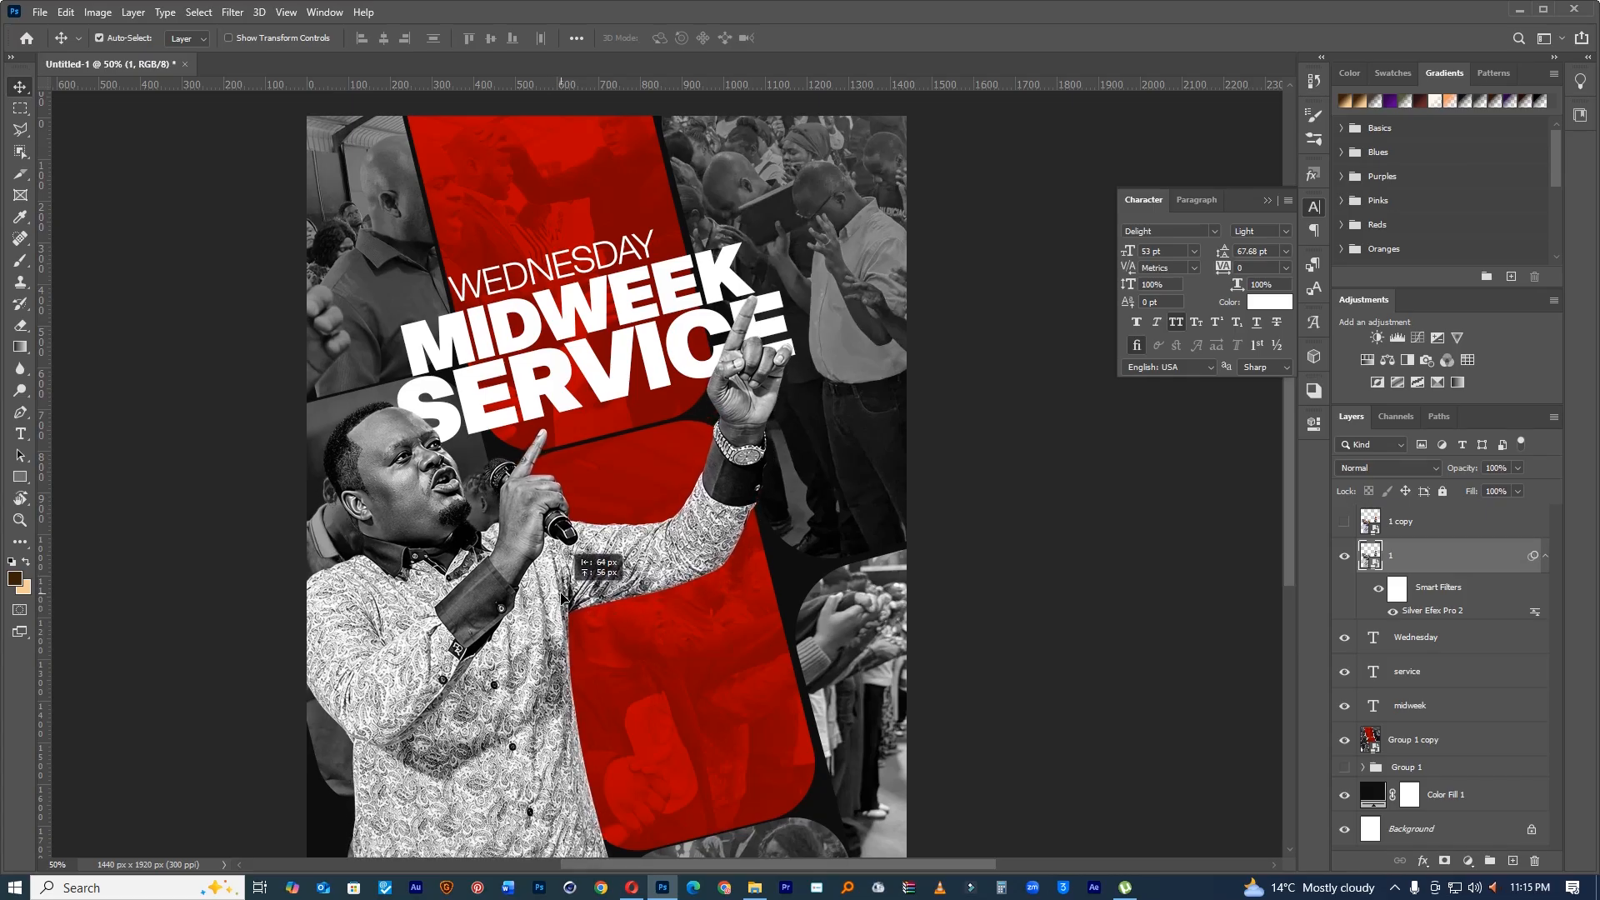
left_click(815, 696)
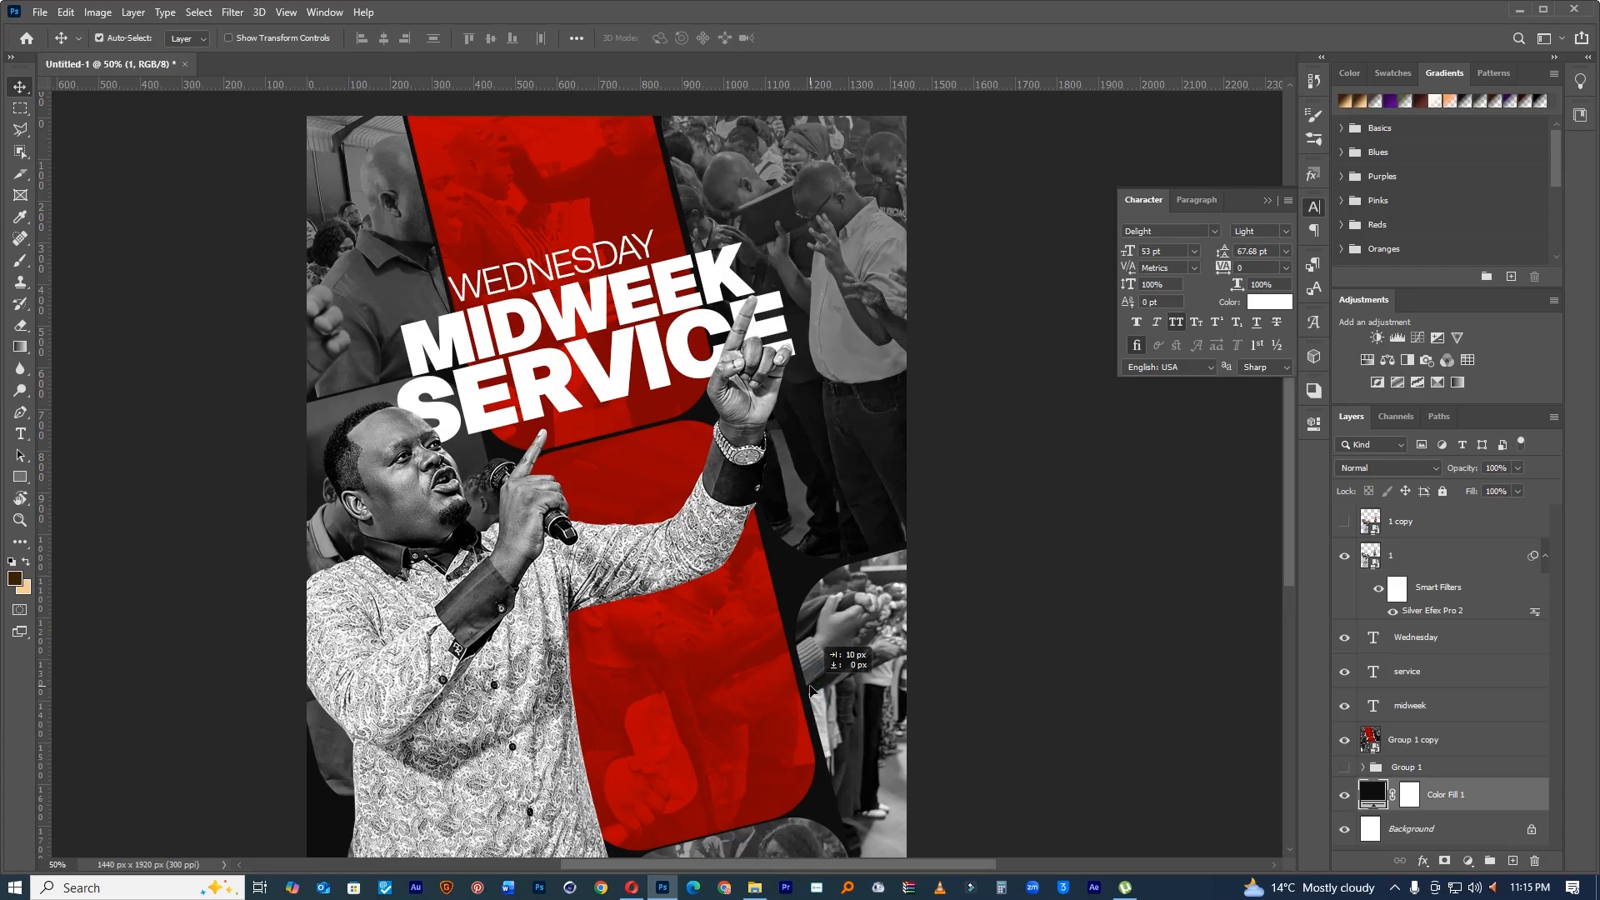
left_click(1442, 492)
Step: Shift the merged panel layer a little further right and the preacher cutout slightly further left
left_click(1404, 744)
left_click_drag(715, 696, 734, 690)
left_click_drag(515, 637, 502, 635)
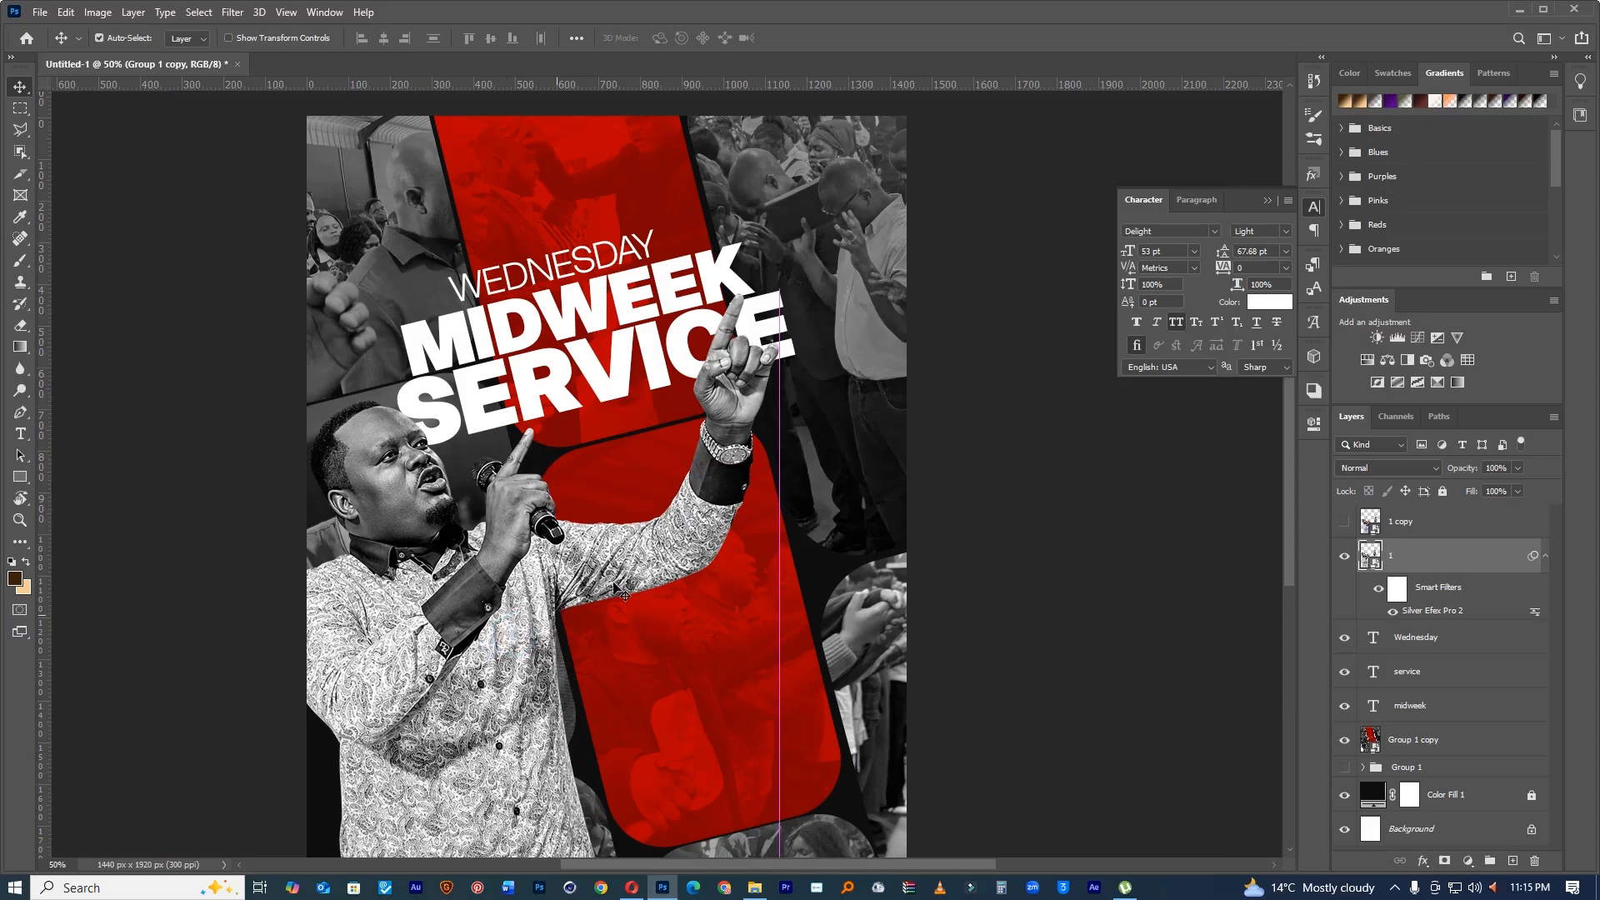
key("ctrl+t")
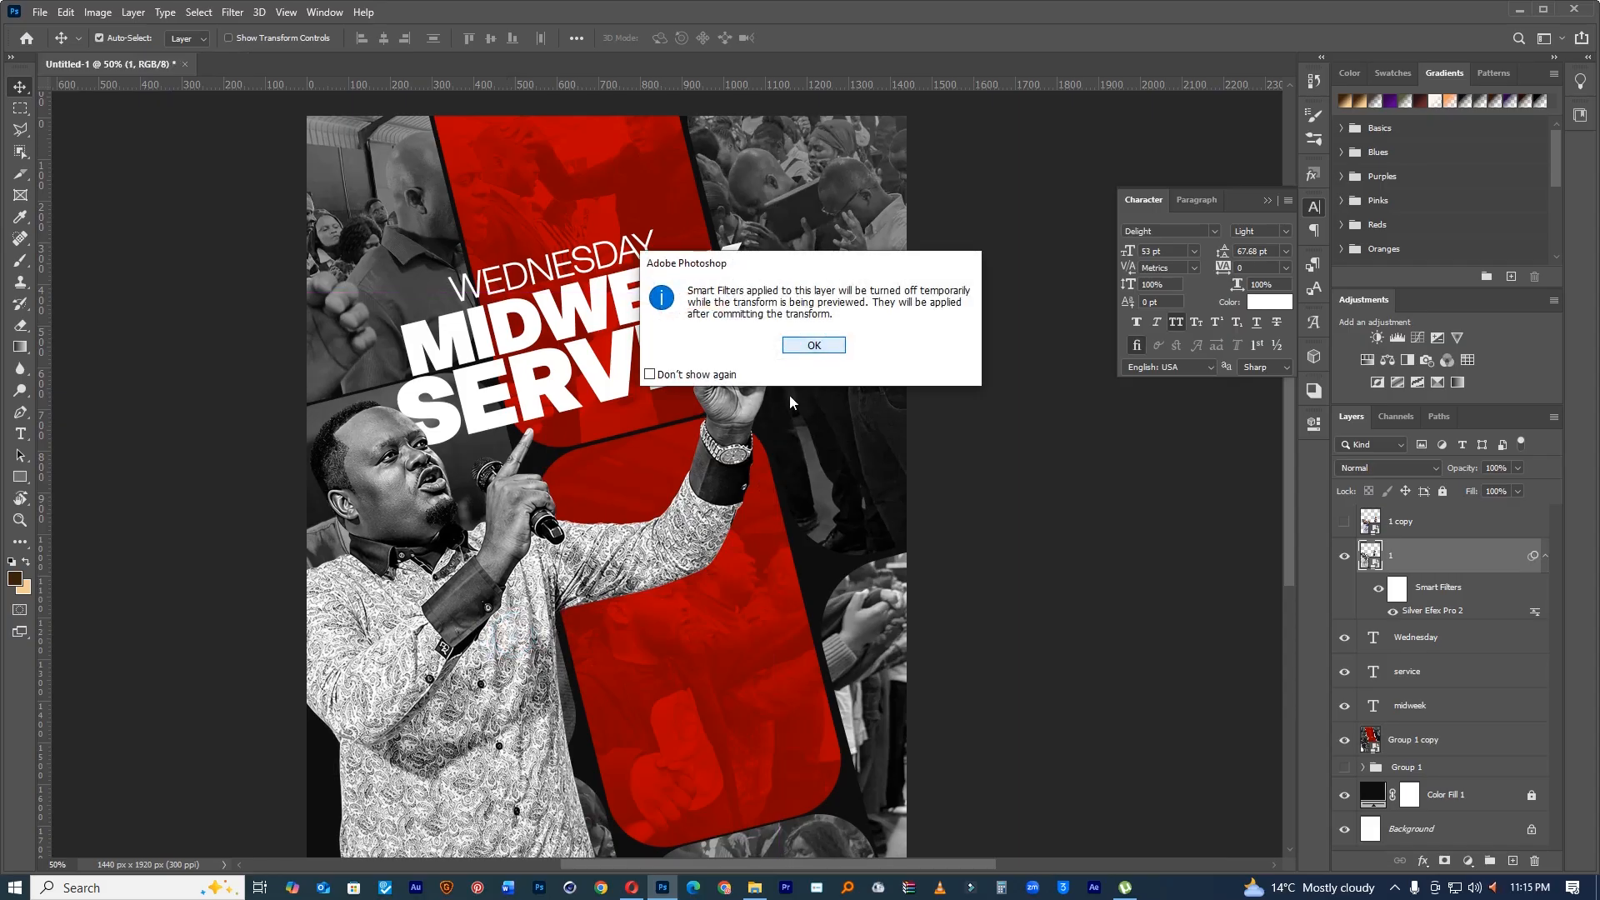
left_click(815, 345)
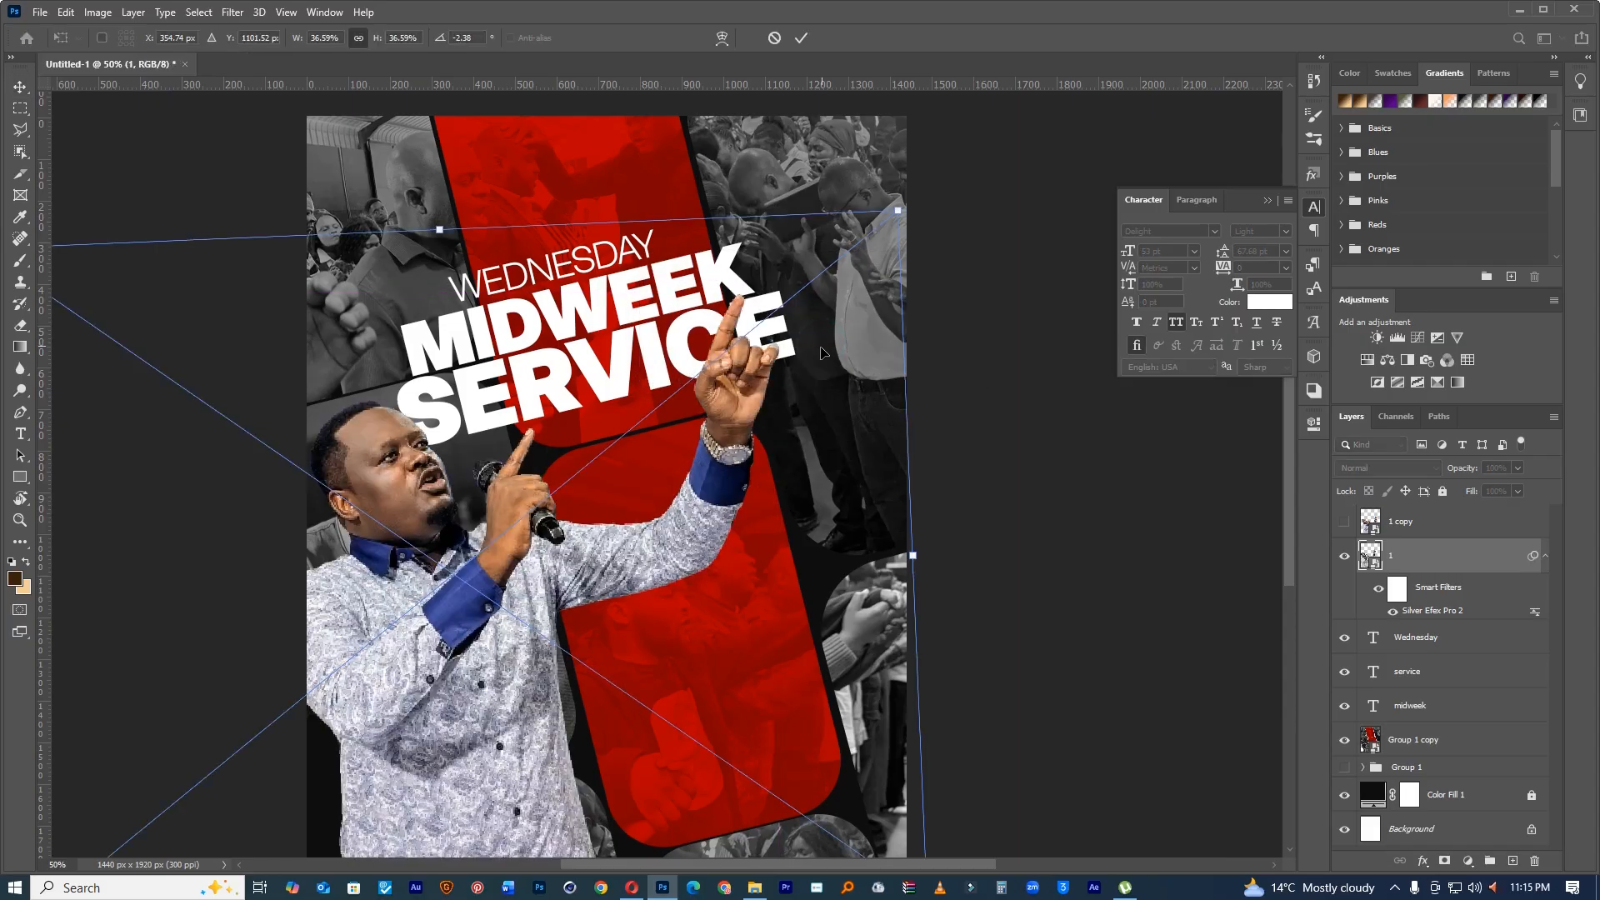
left_click(801, 38)
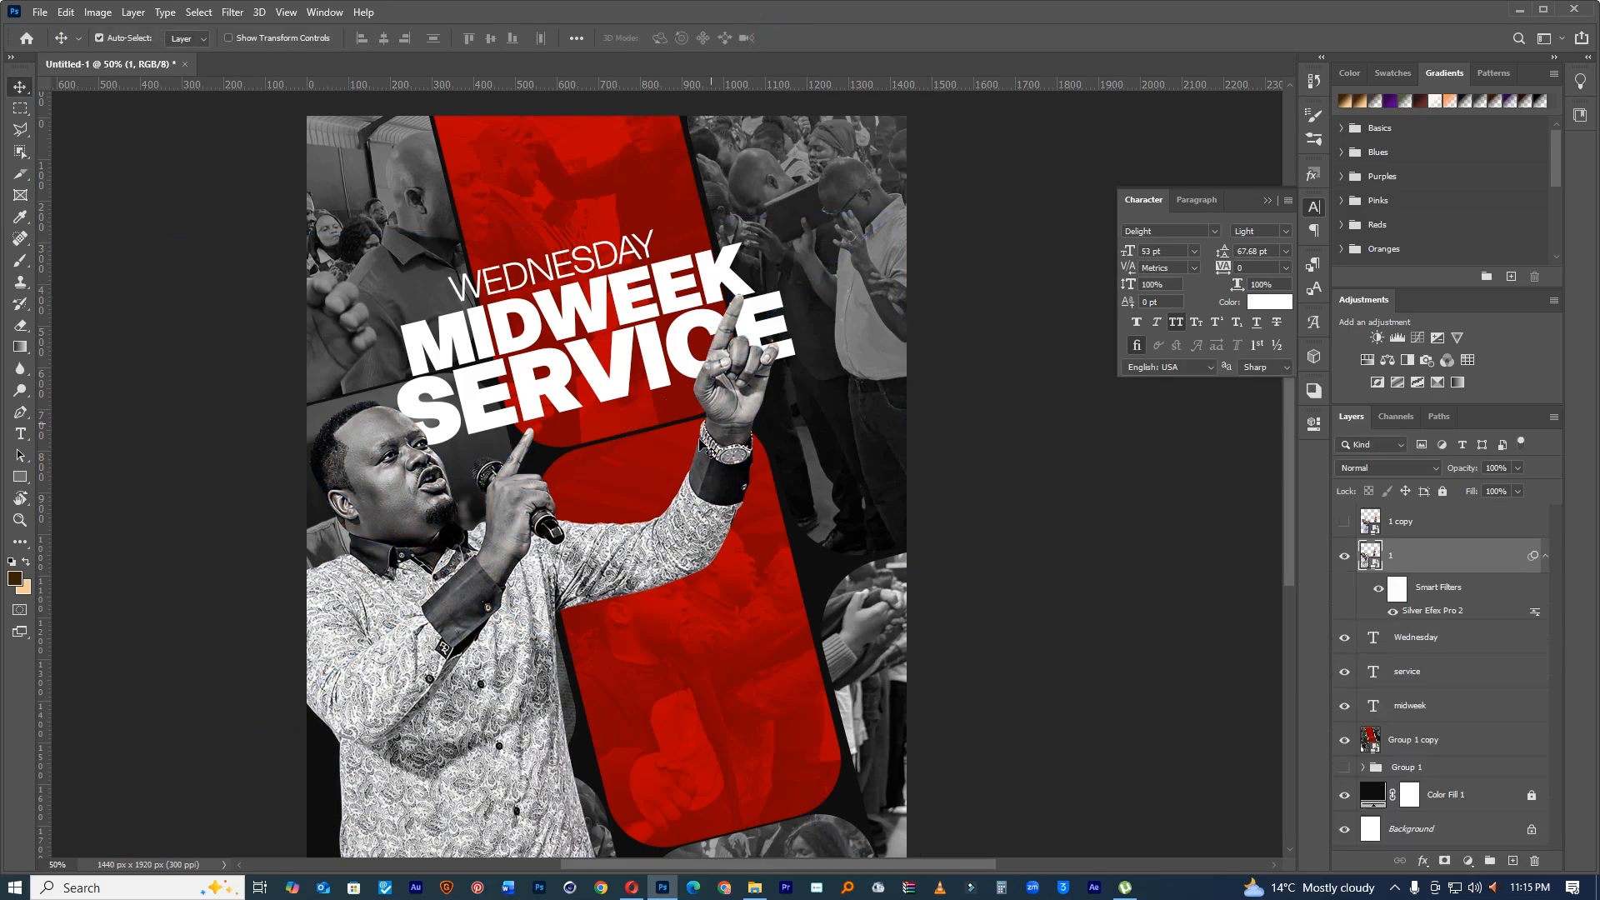
Step: Rasterize the preacher cutout layer with its smart filter and convert it to a new smart object
right_click(1414, 561)
left_click(1262, 460)
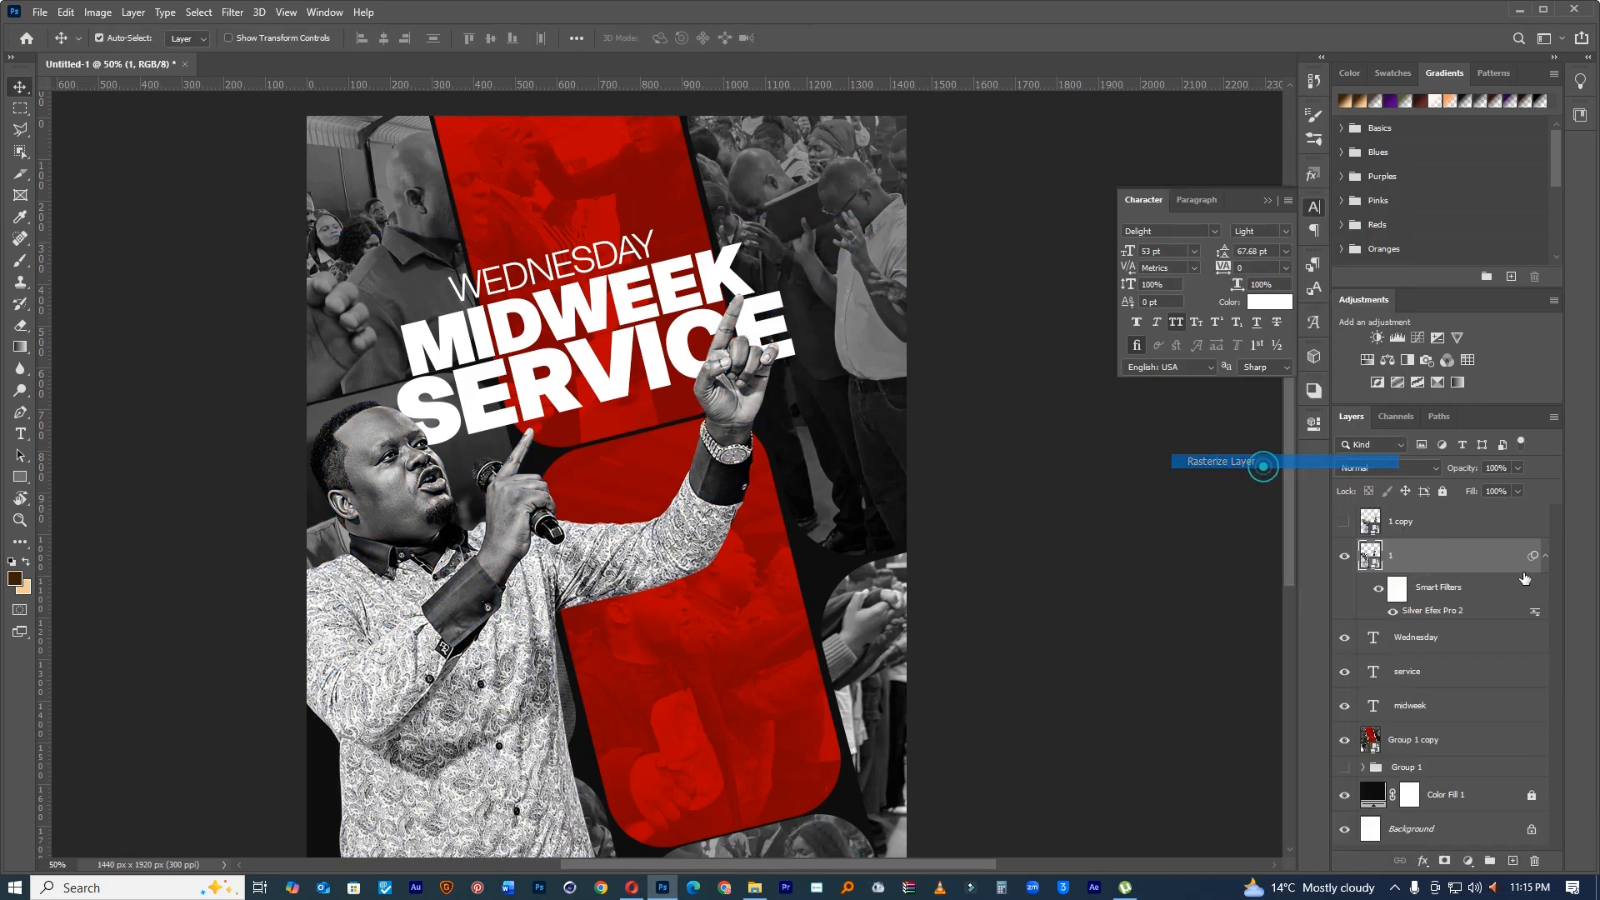
right_click(1438, 558)
left_click(1288, 401)
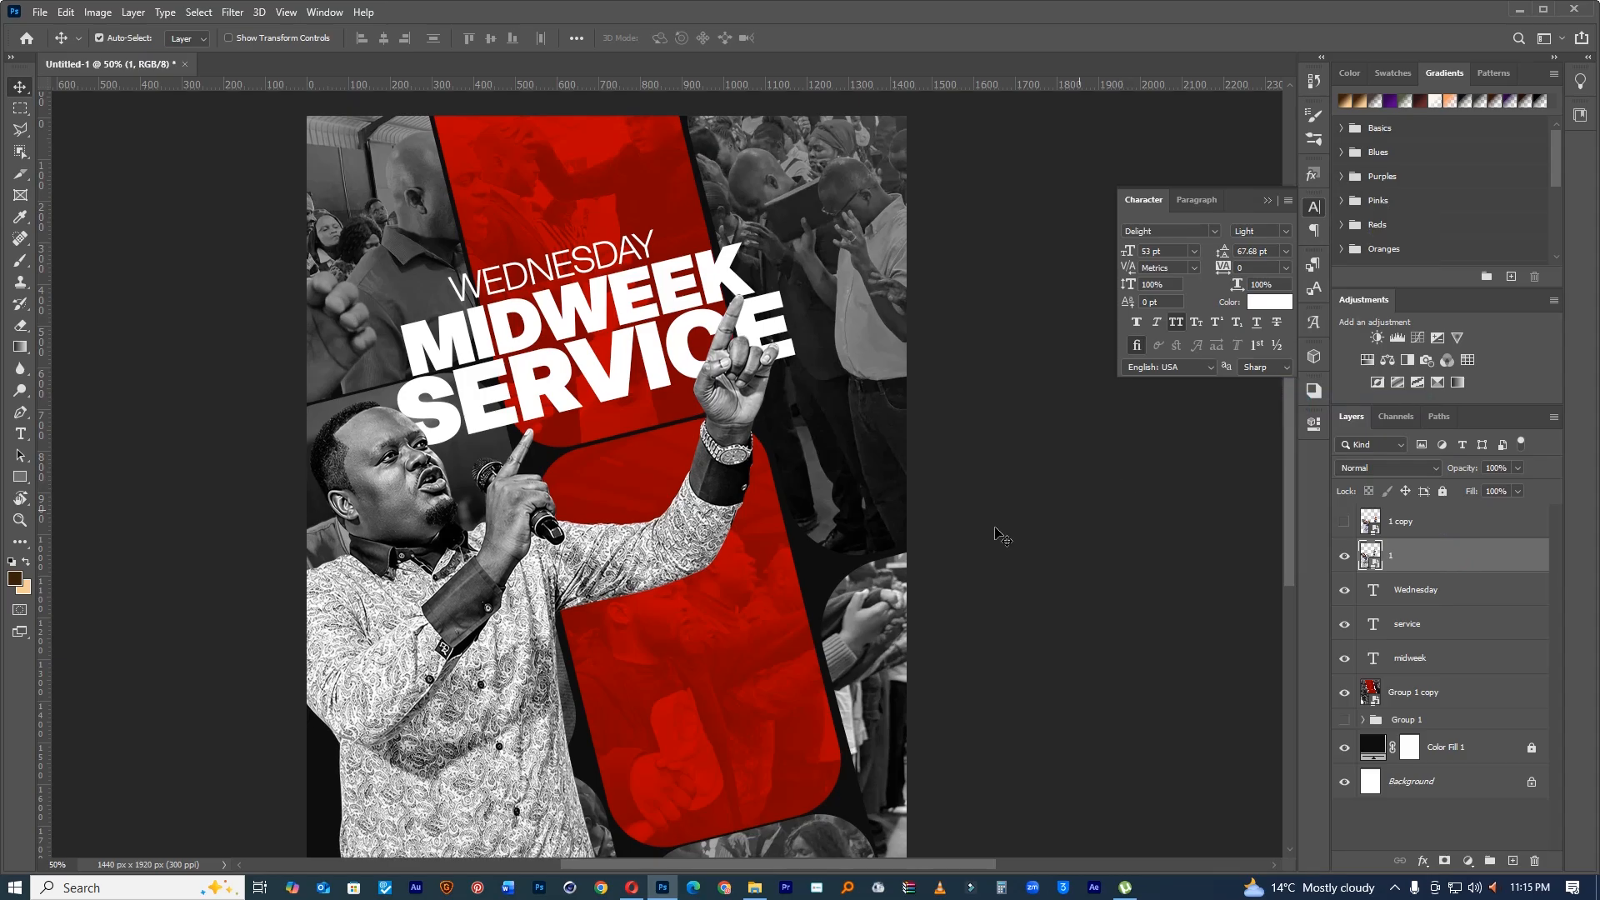
Step: Nudge the preacher cutout about 6 px right and 10 px down
left_click_drag(481, 522, 482, 527)
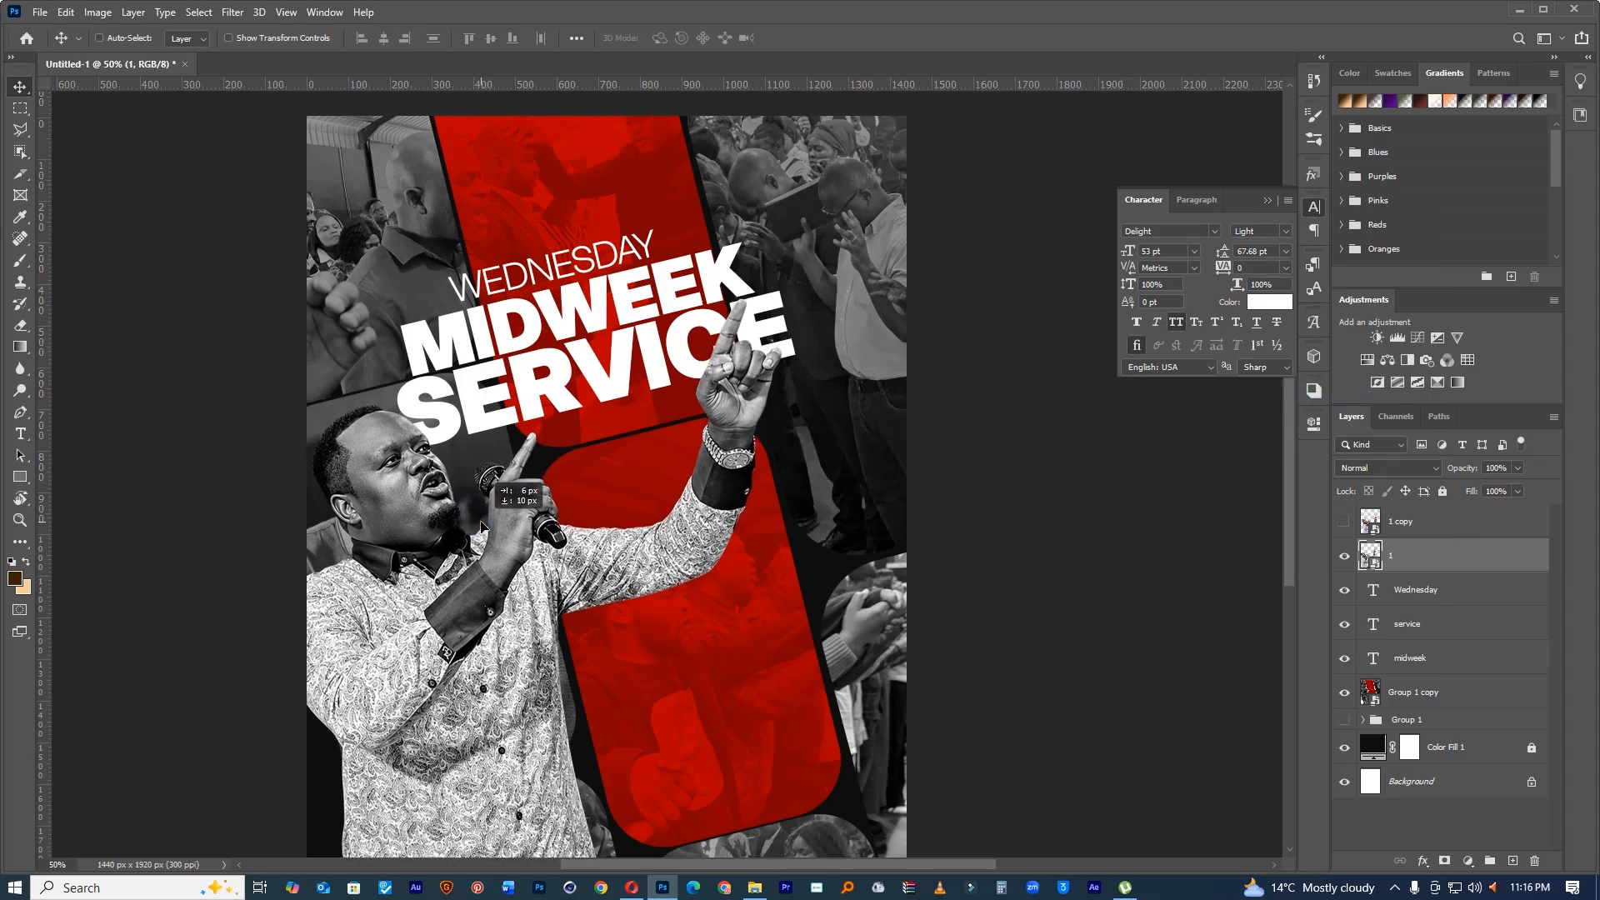
key("ctrl+minus")
key("ctrl+minus")
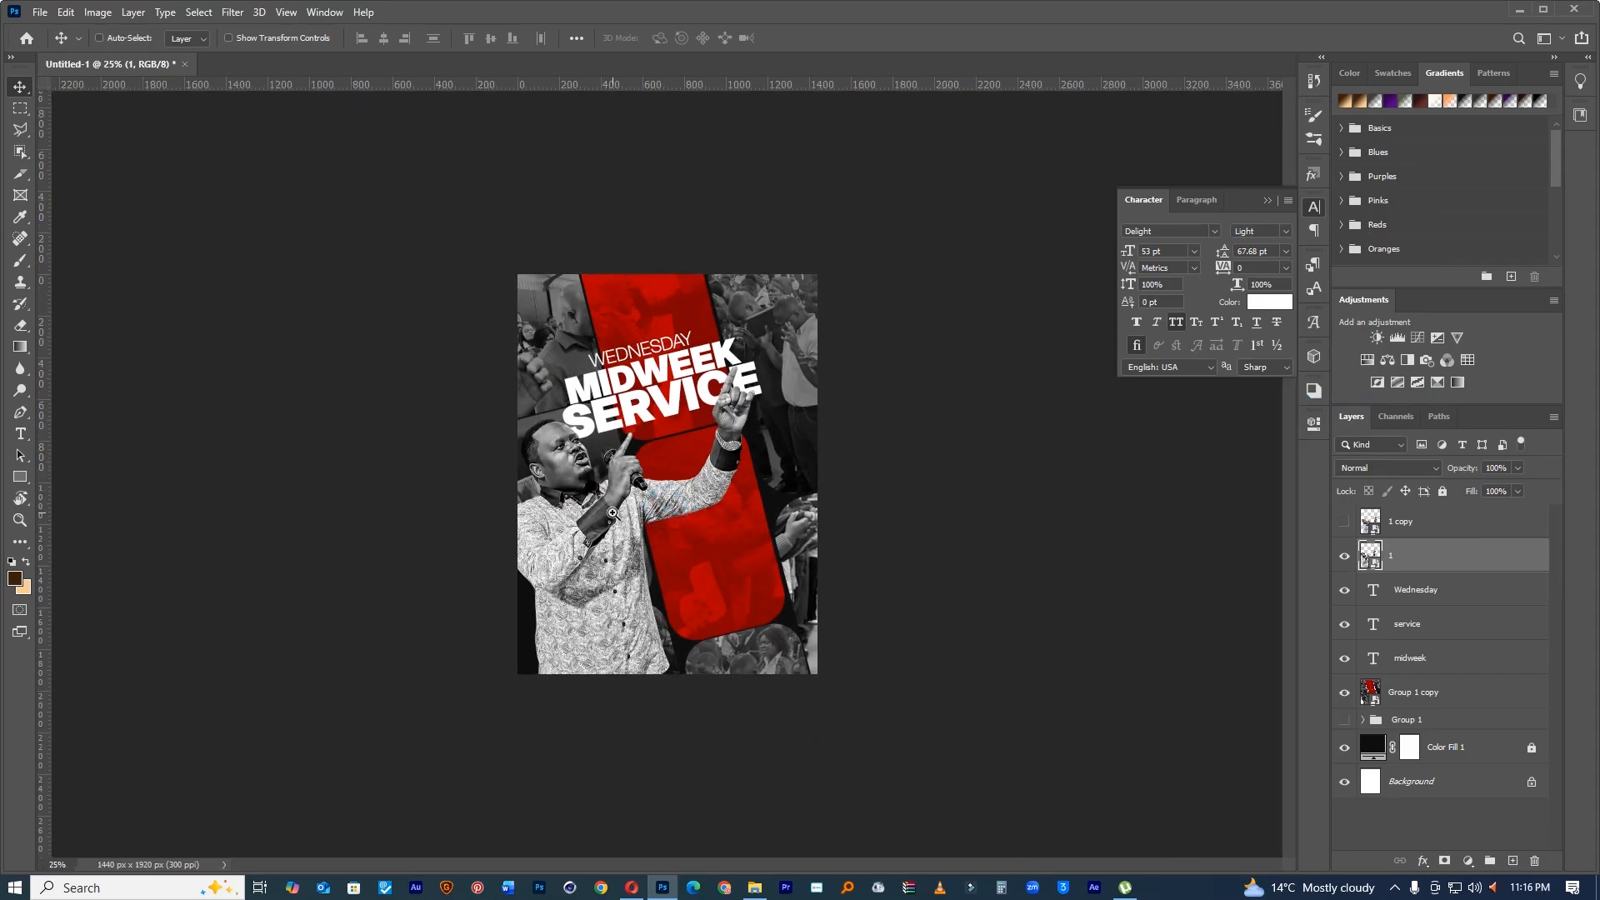
key("ctrl+plus")
key("ctrl+t")
left_click_drag(753, 404, 760, 399)
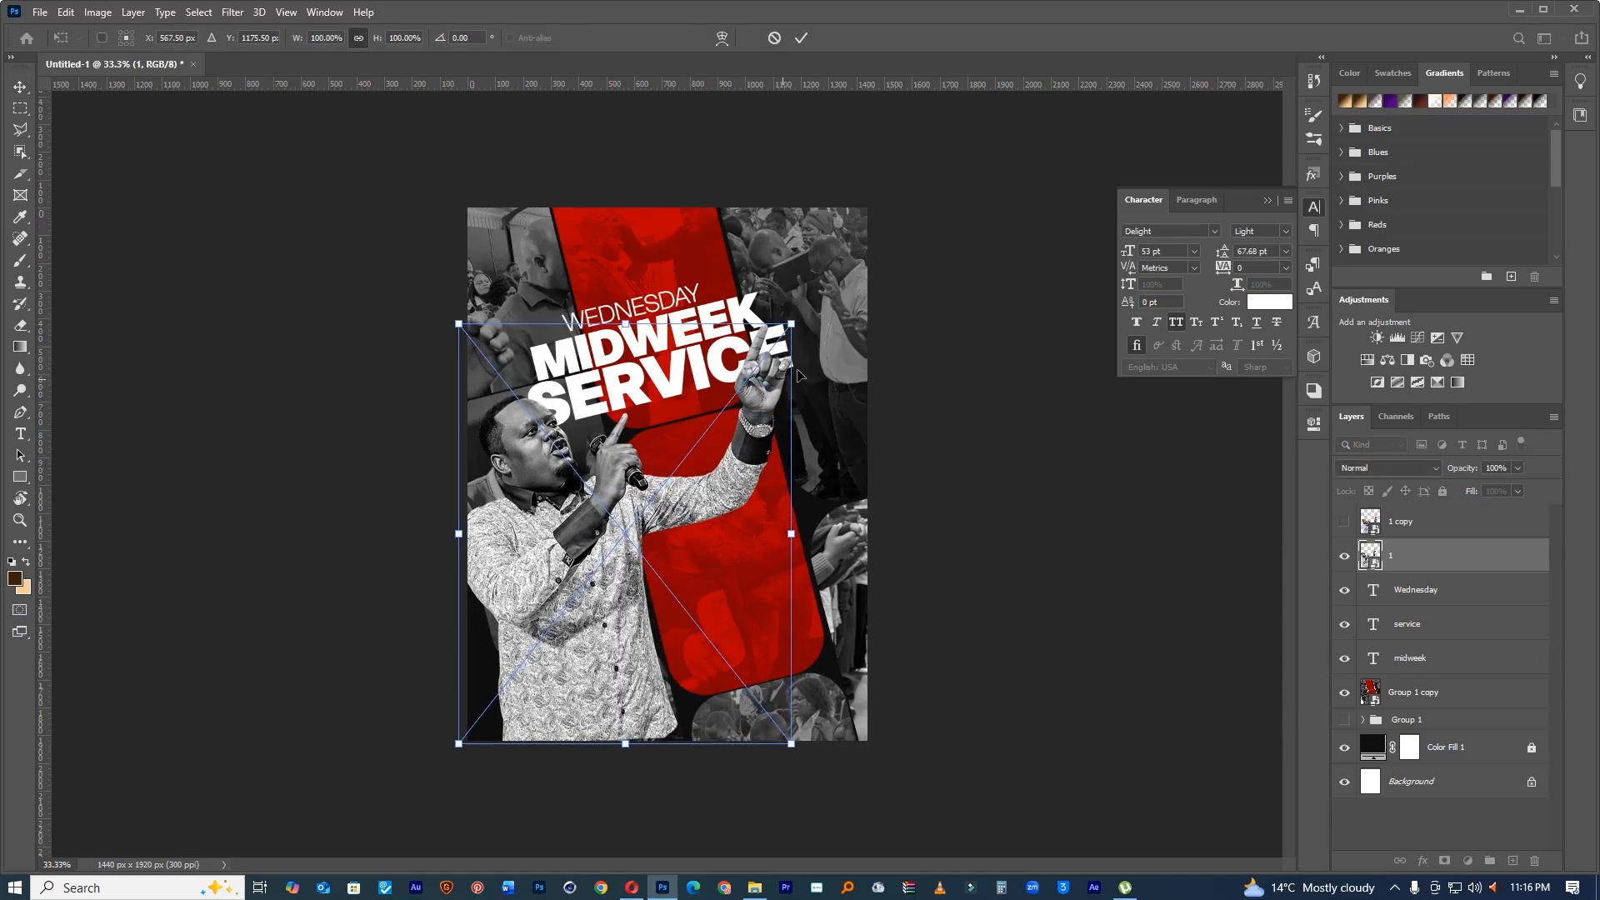
left_click_drag(797, 322, 803, 315)
left_click_drag(699, 395, 703, 403)
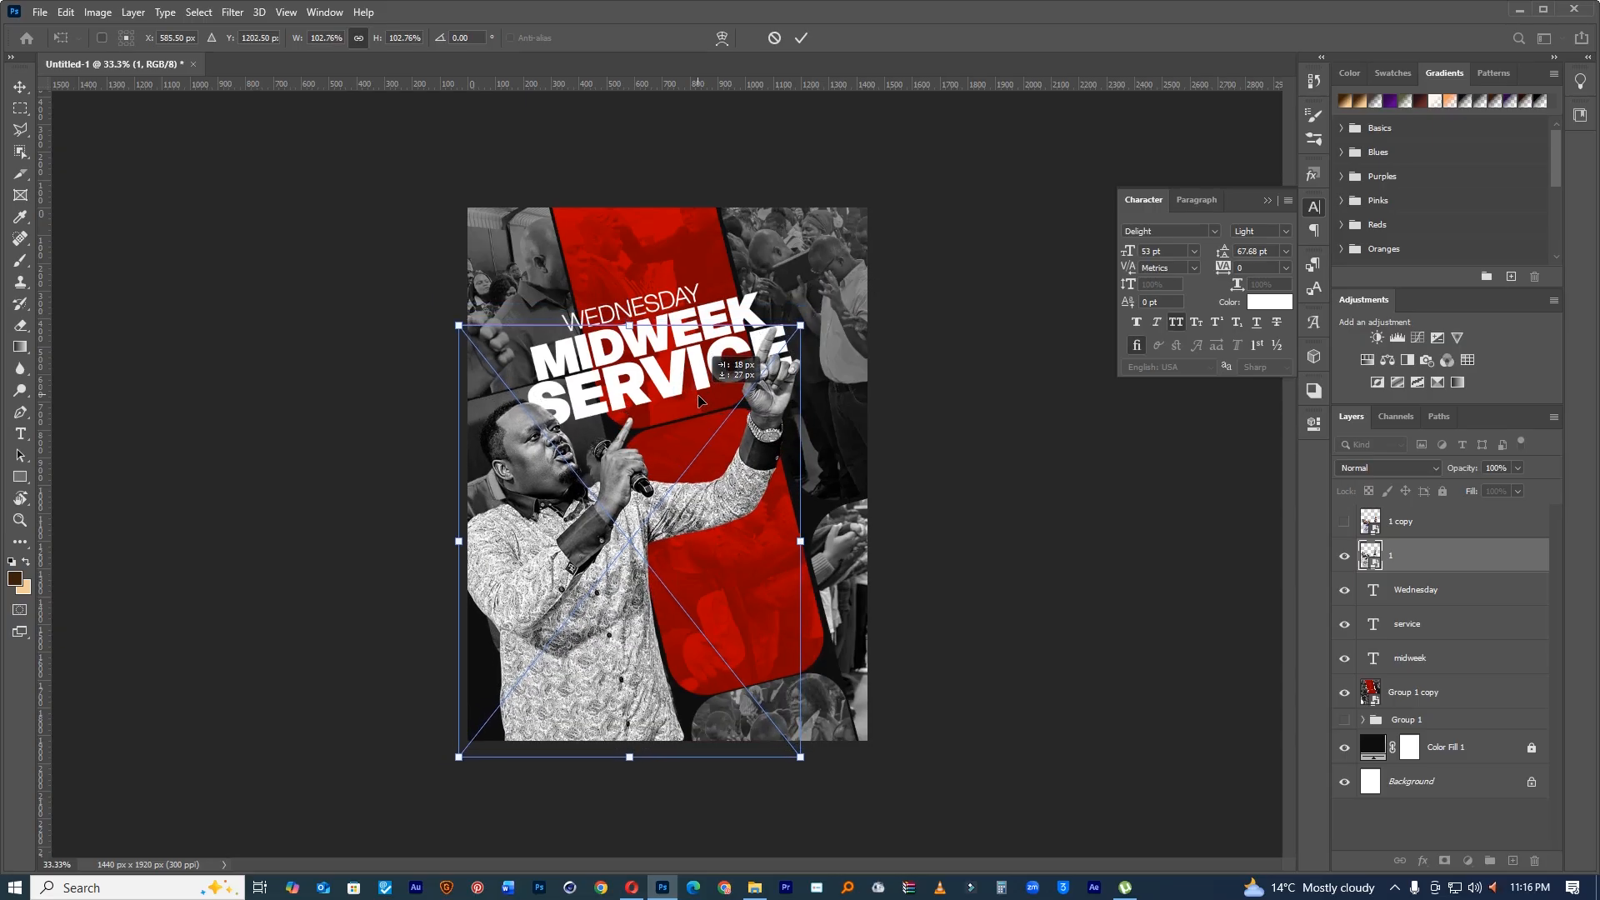
left_click(773, 38)
Step: Delete the merged Group 1 copy layer and make the original Group 1 photo panels visible
left_click(1345, 692)
left_click(1428, 706)
key("Delete")
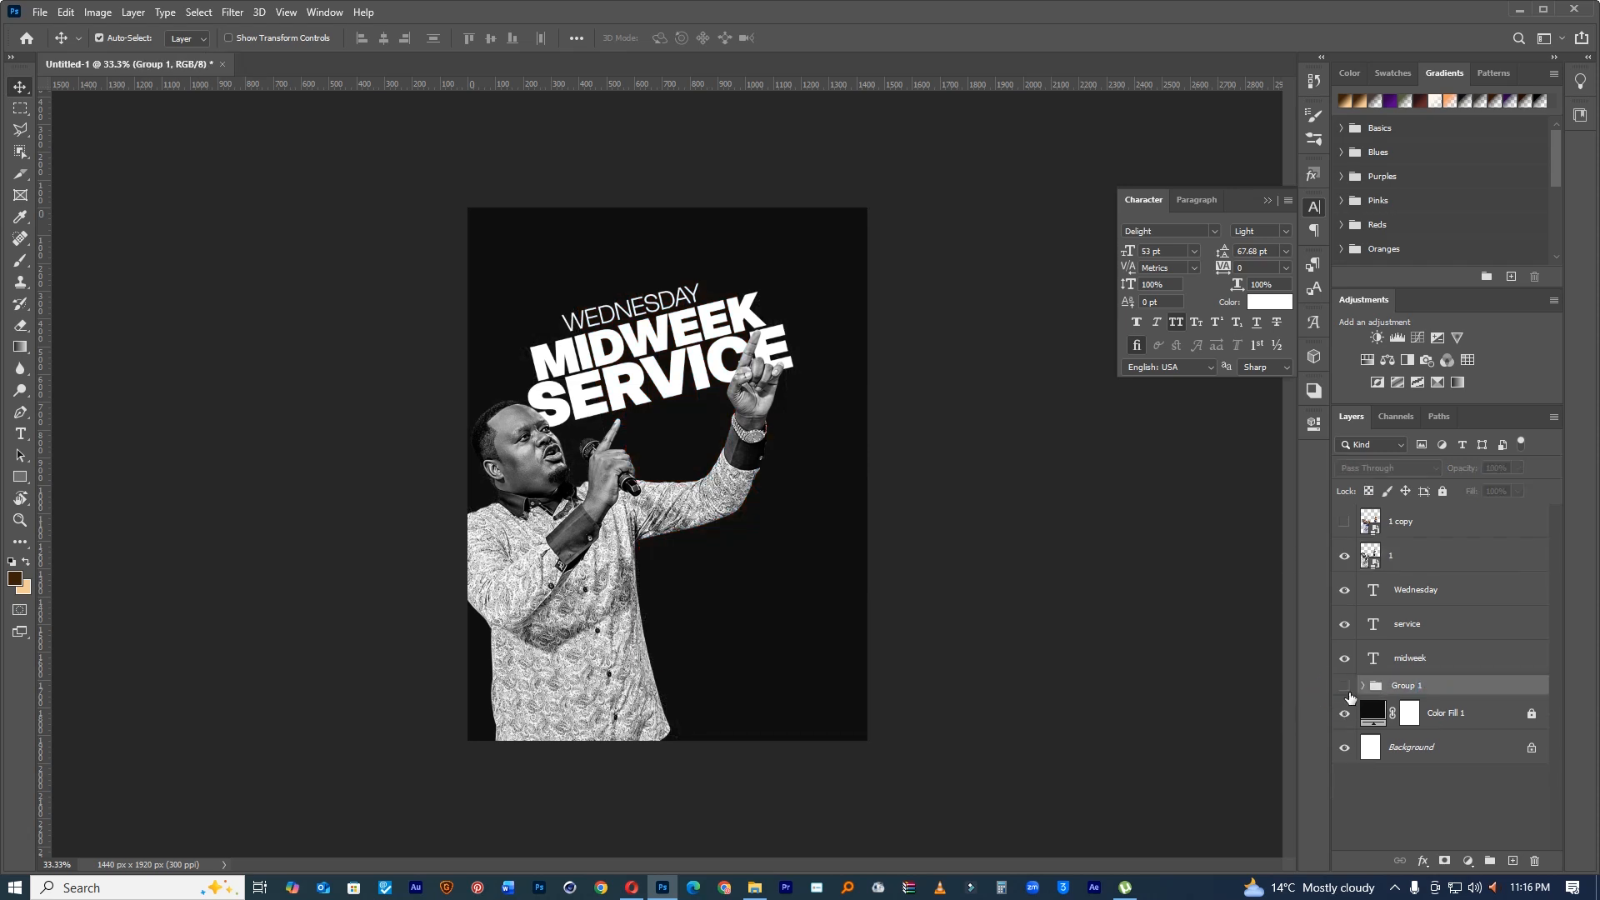
left_click(1344, 685)
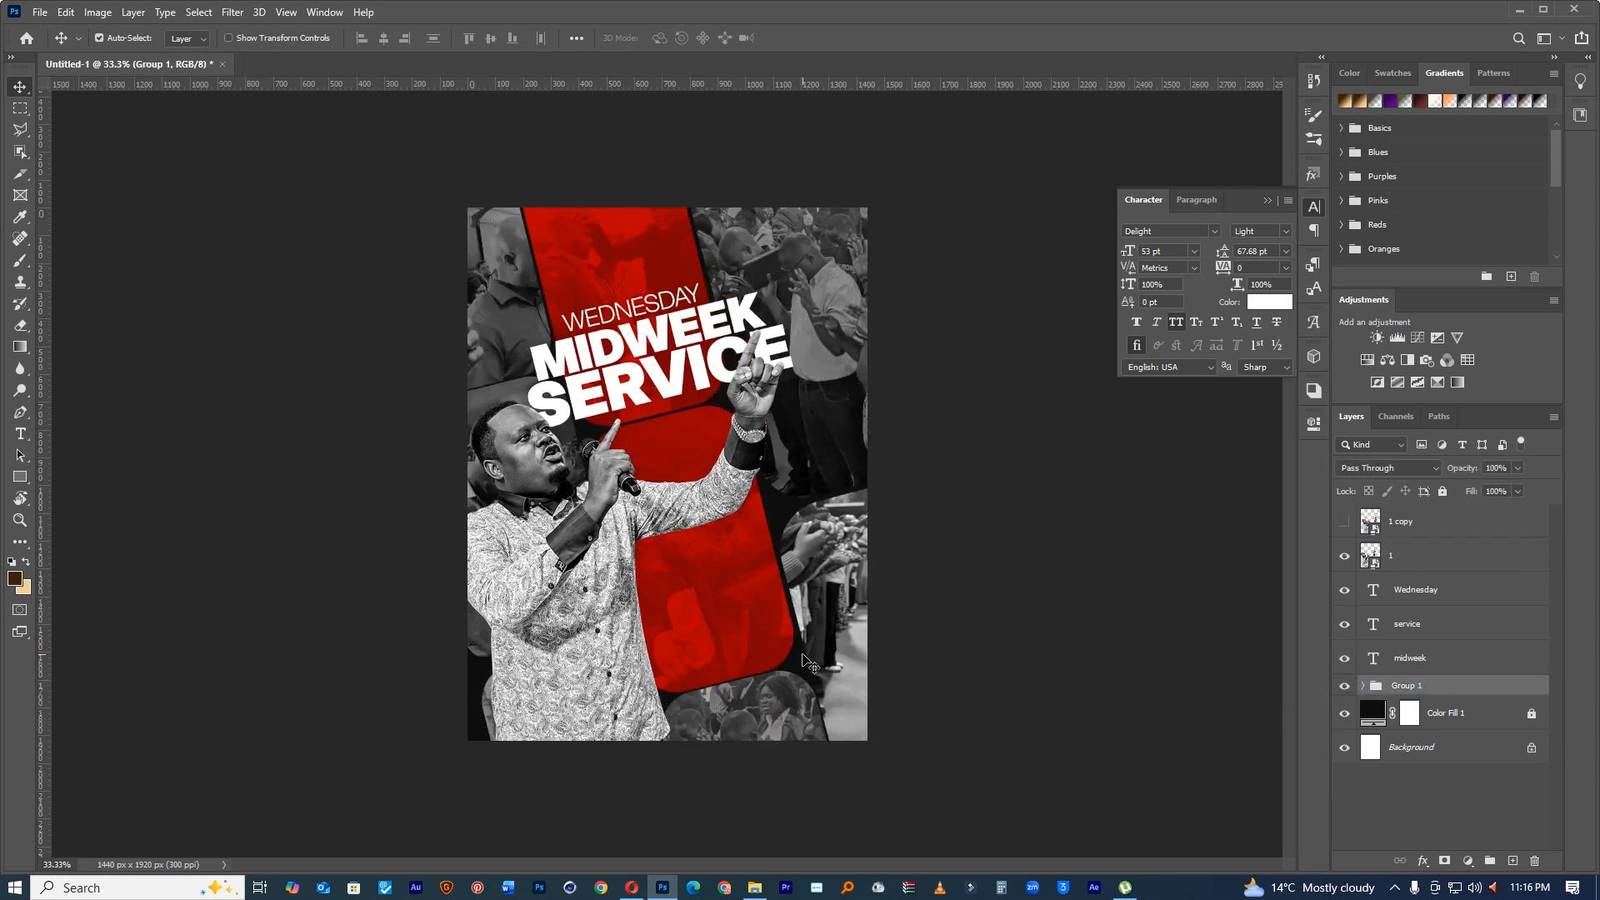
Step: Open Virtuous Women Conference Flyer Template 2.psd from the Virtuous Women Conference Flyer Template folder inside the Bundle folder
left_click(751, 553)
left_click(615, 230)
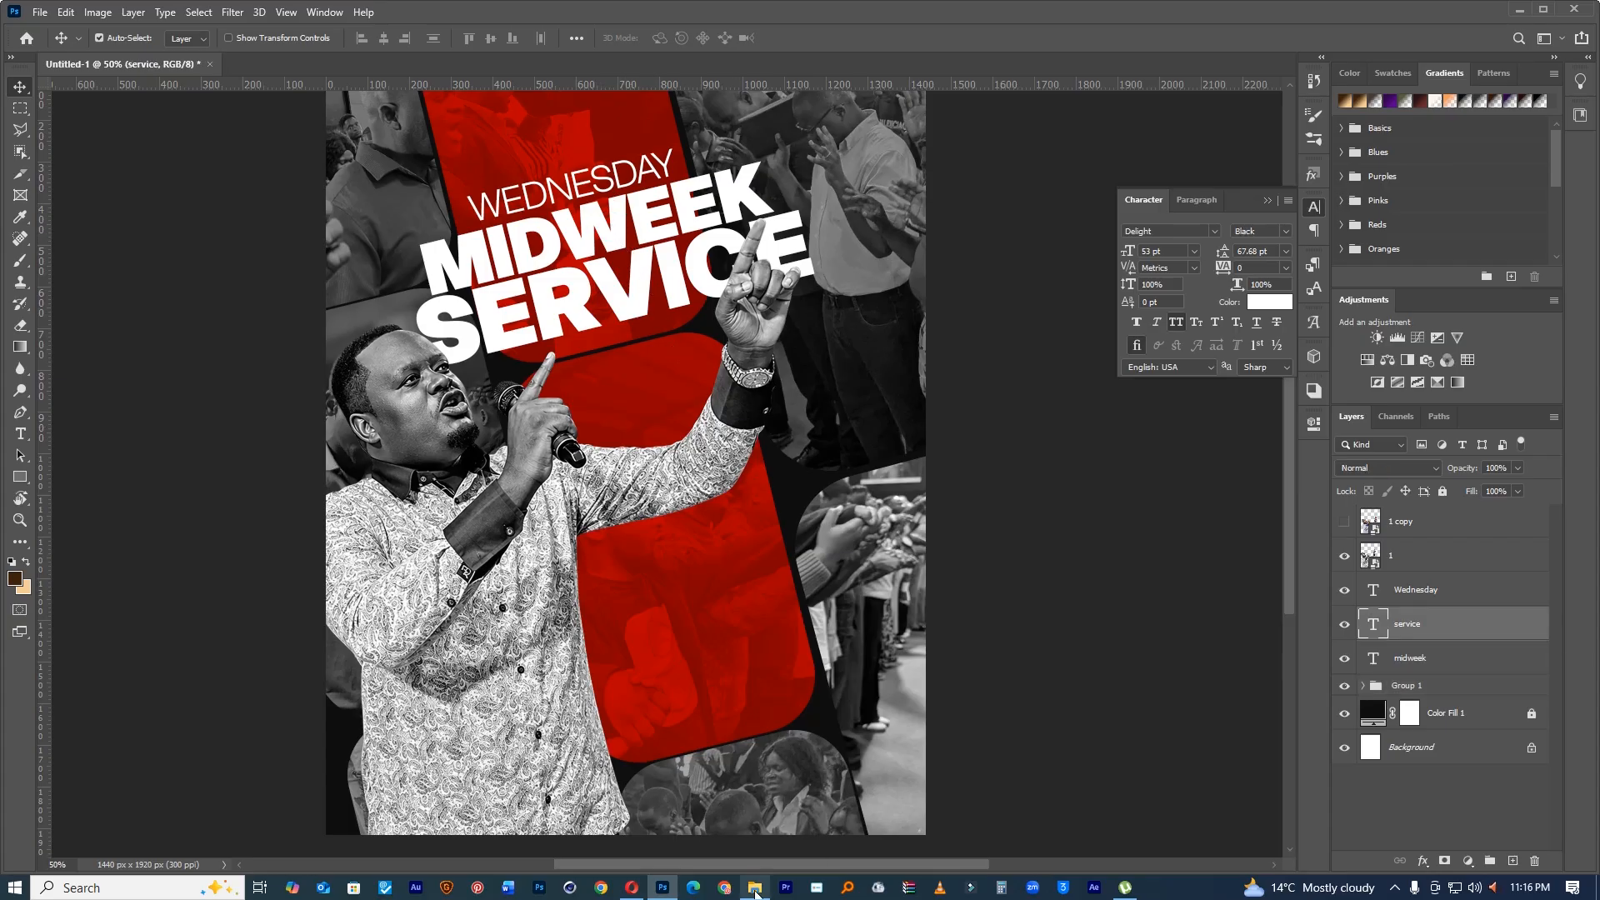
mouse_move(755, 890)
left_click(749, 836)
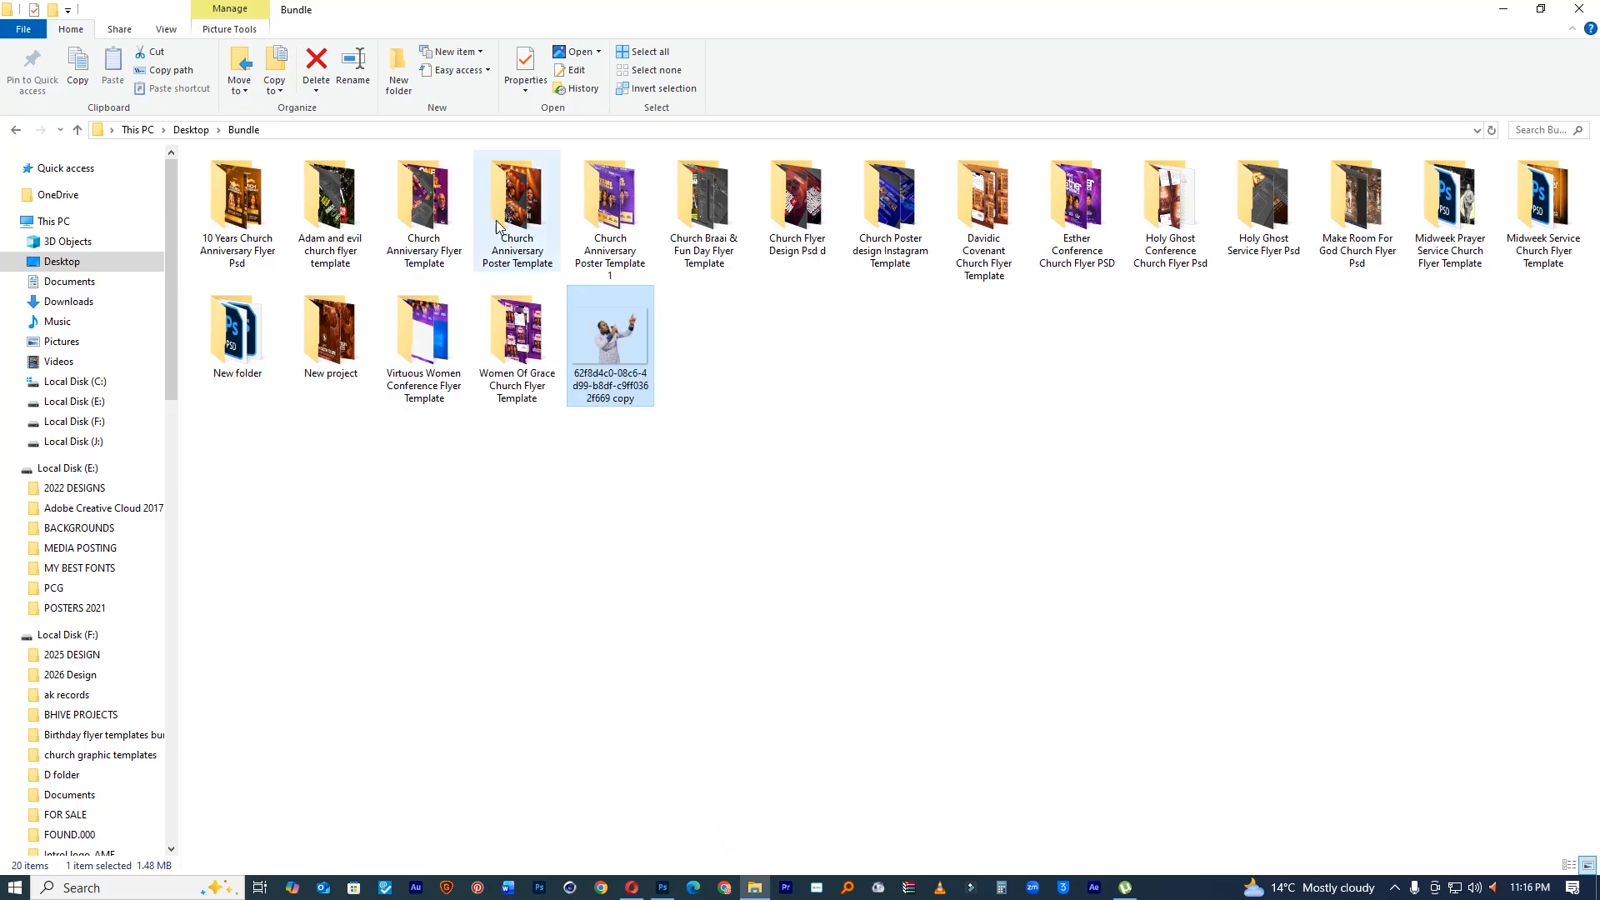
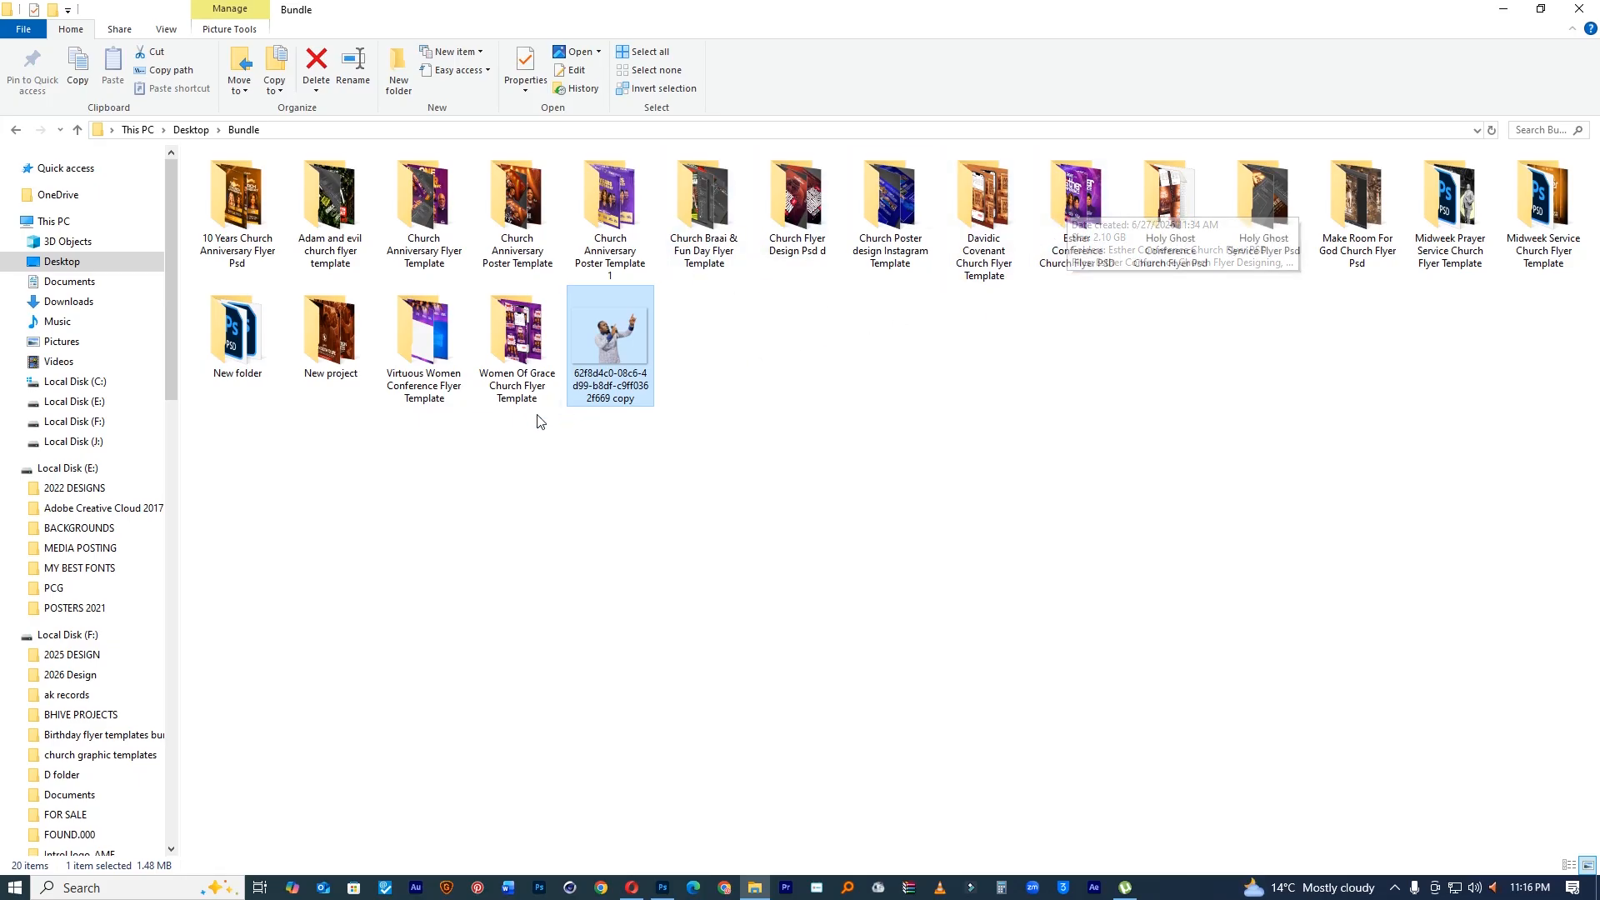
double_click(435, 325)
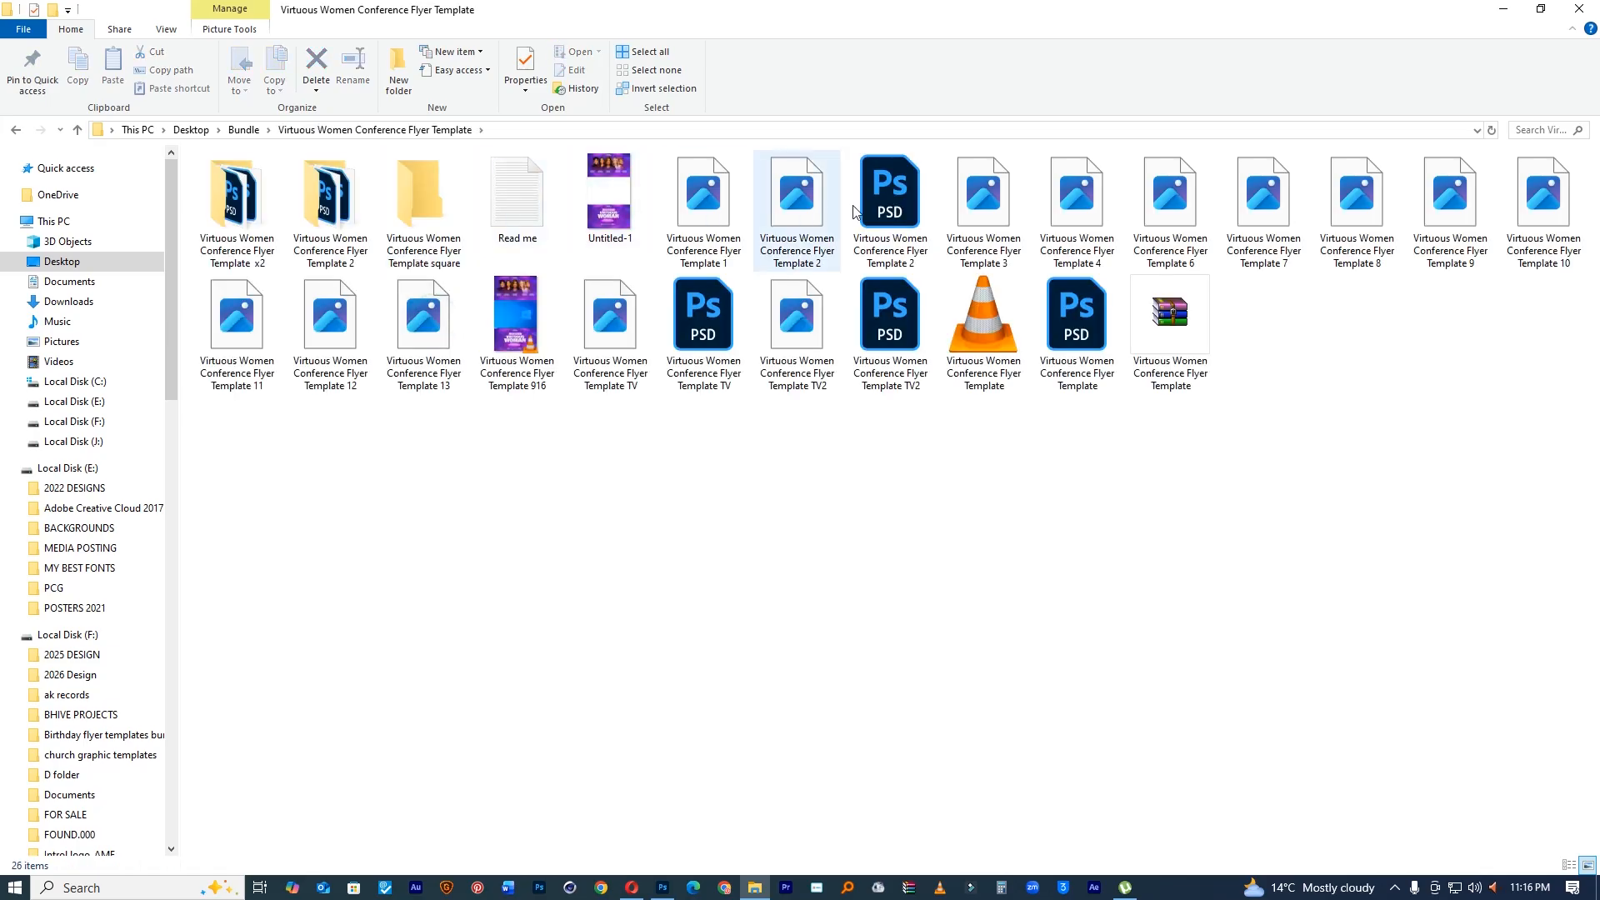
double_click(900, 192)
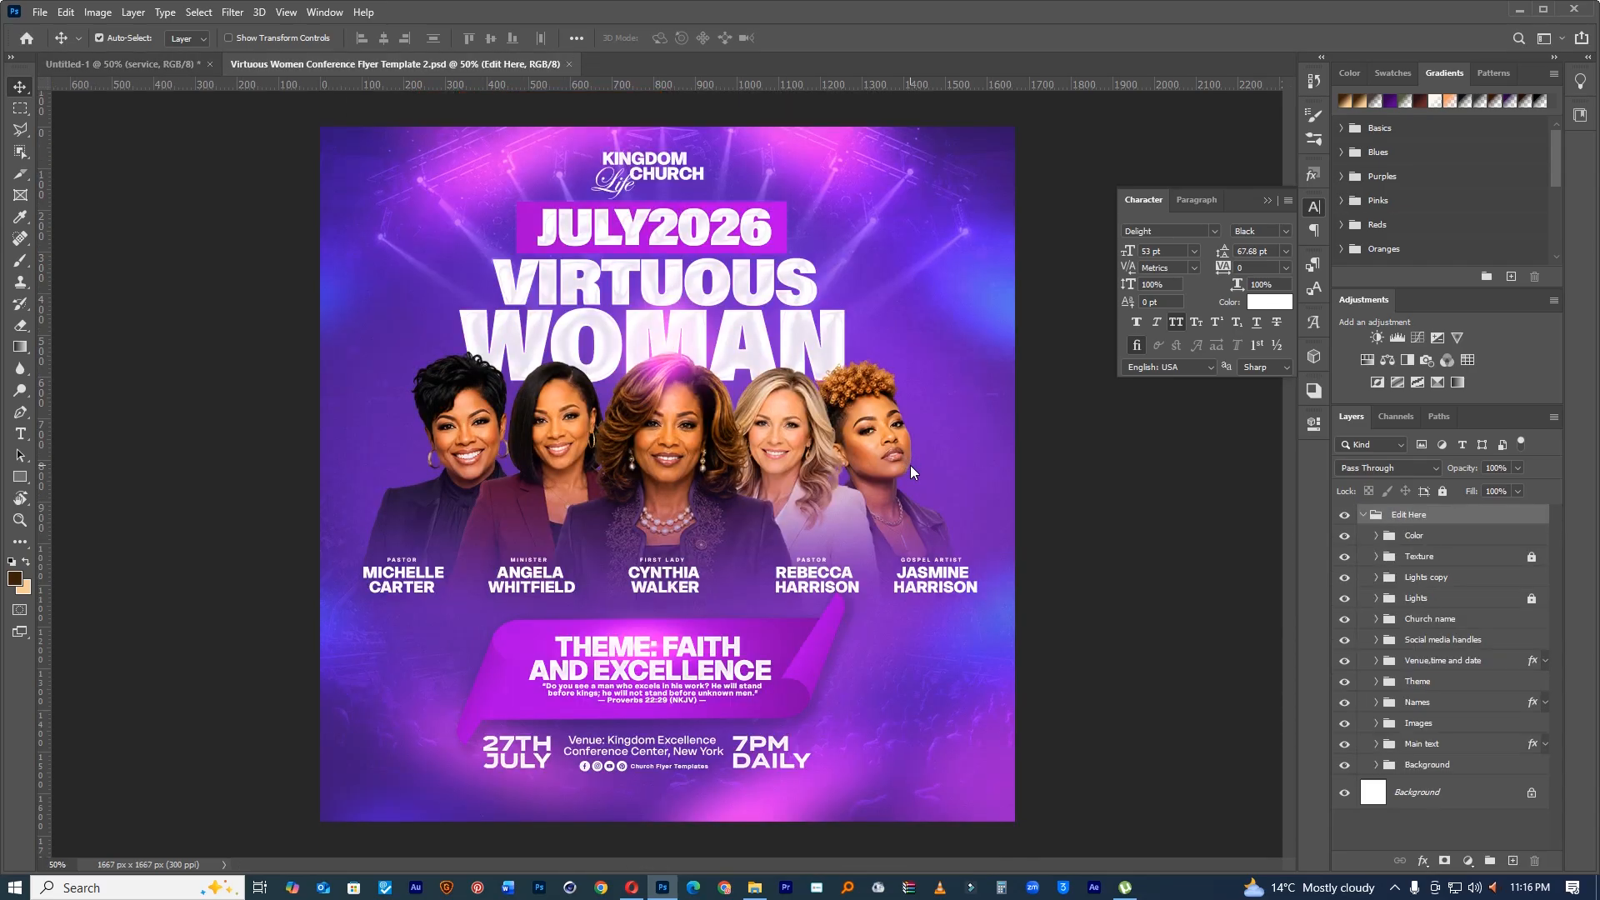
Step: Copy the template's venue text layer into the midweek flyer, rotate it to -13.72° and place it on the lower red panel
left_click(659, 755)
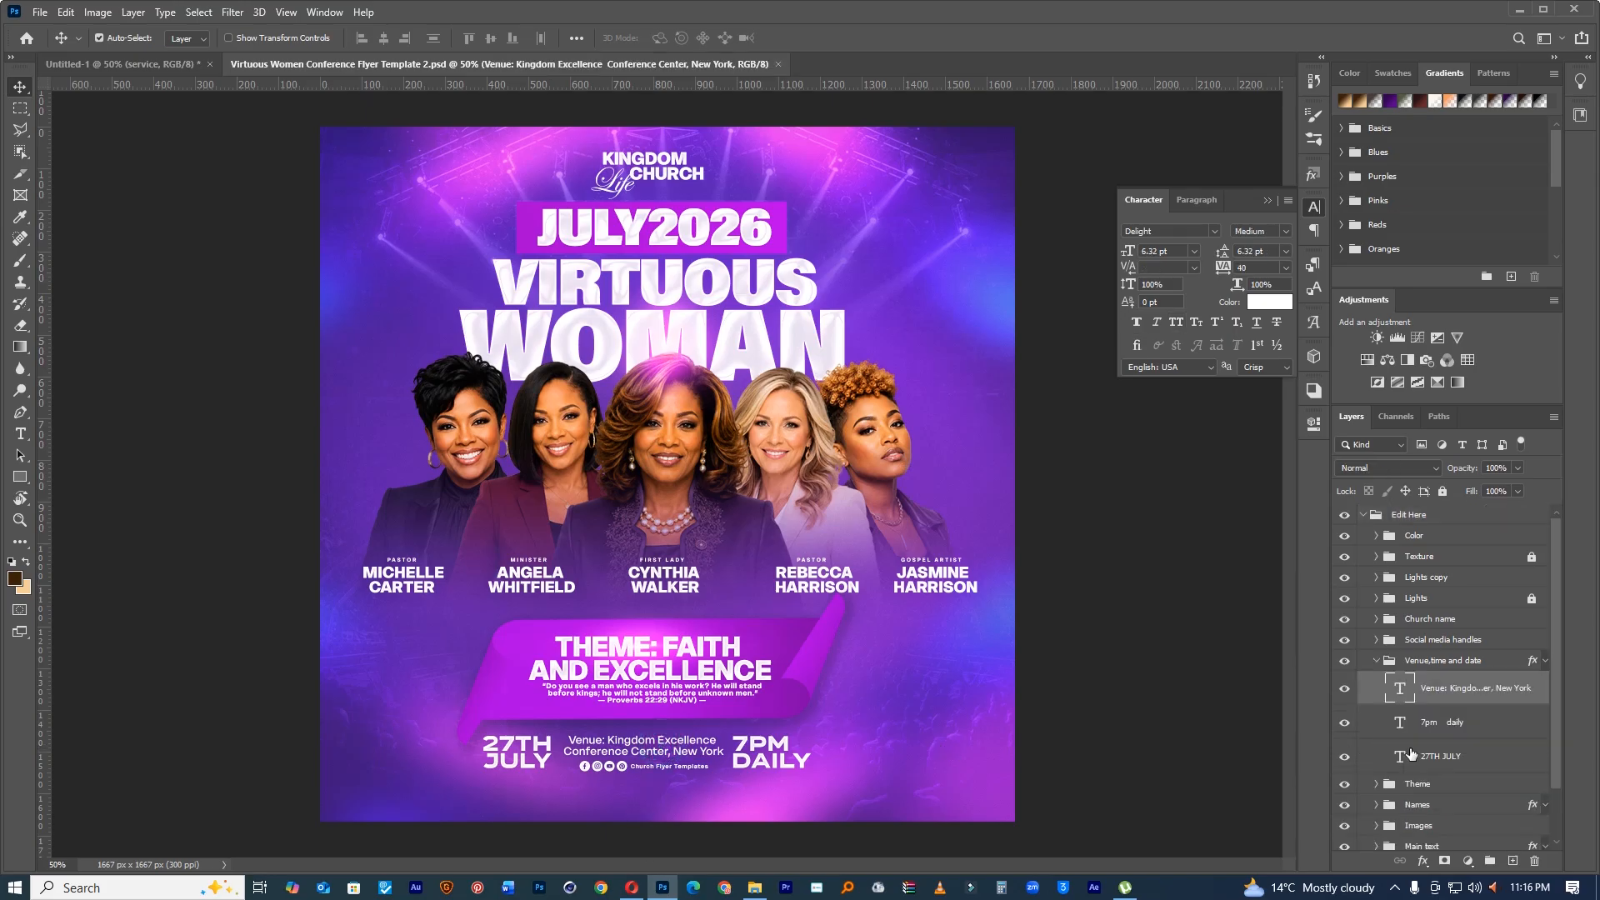
left_click_drag(1445, 693, 781, 584)
key("ctrl+t")
left_click_drag(713, 622, 720, 563)
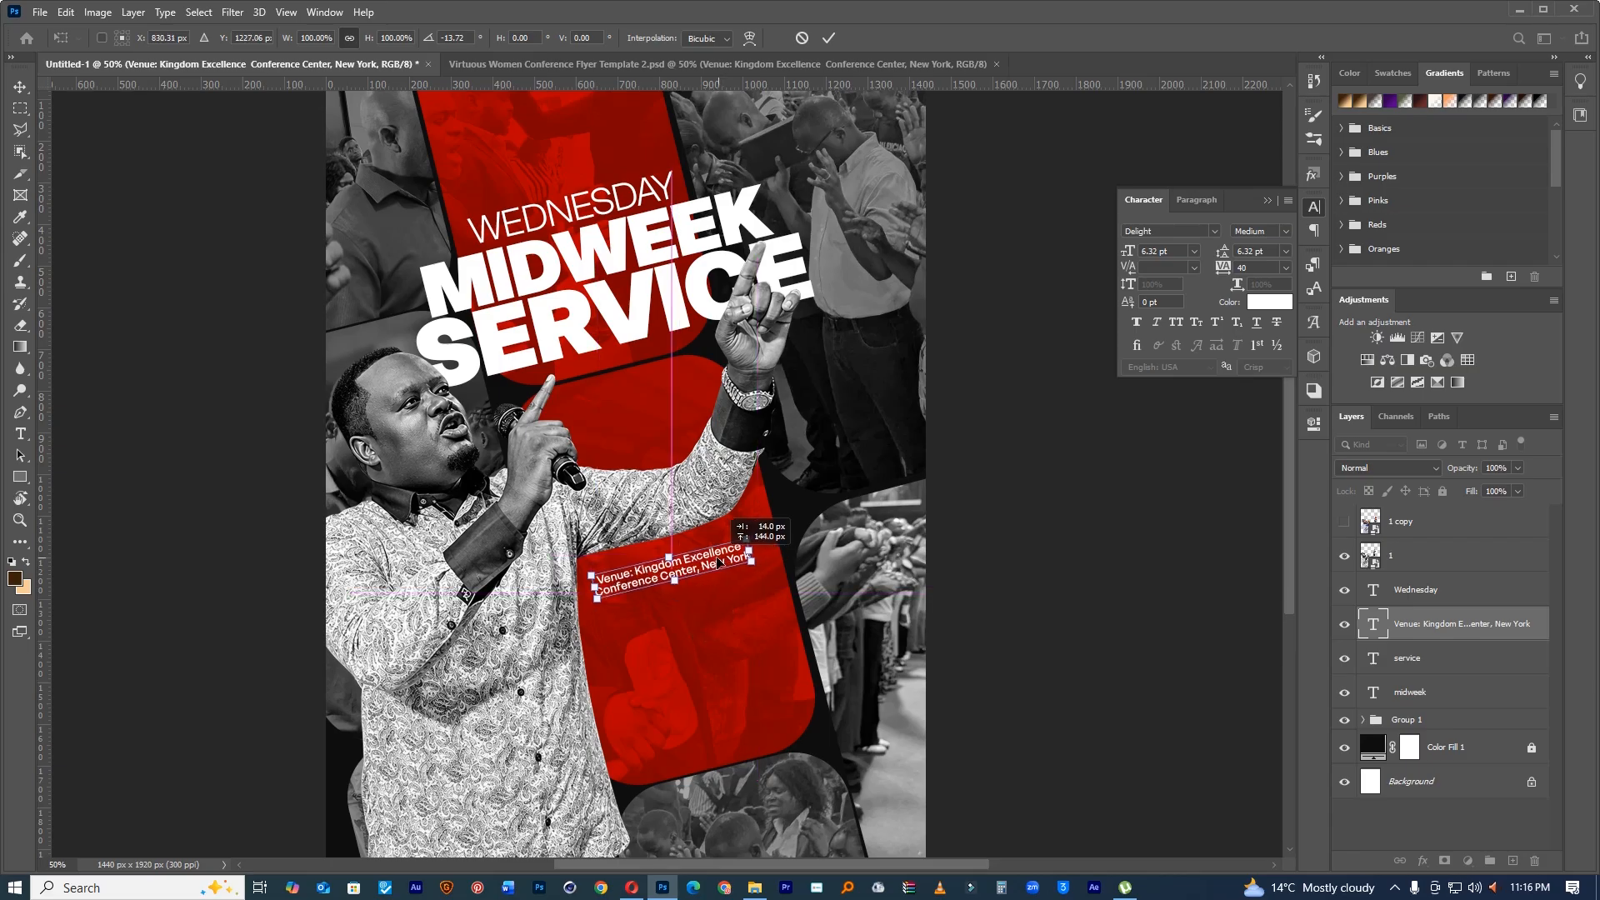
left_click(829, 37)
key("t")
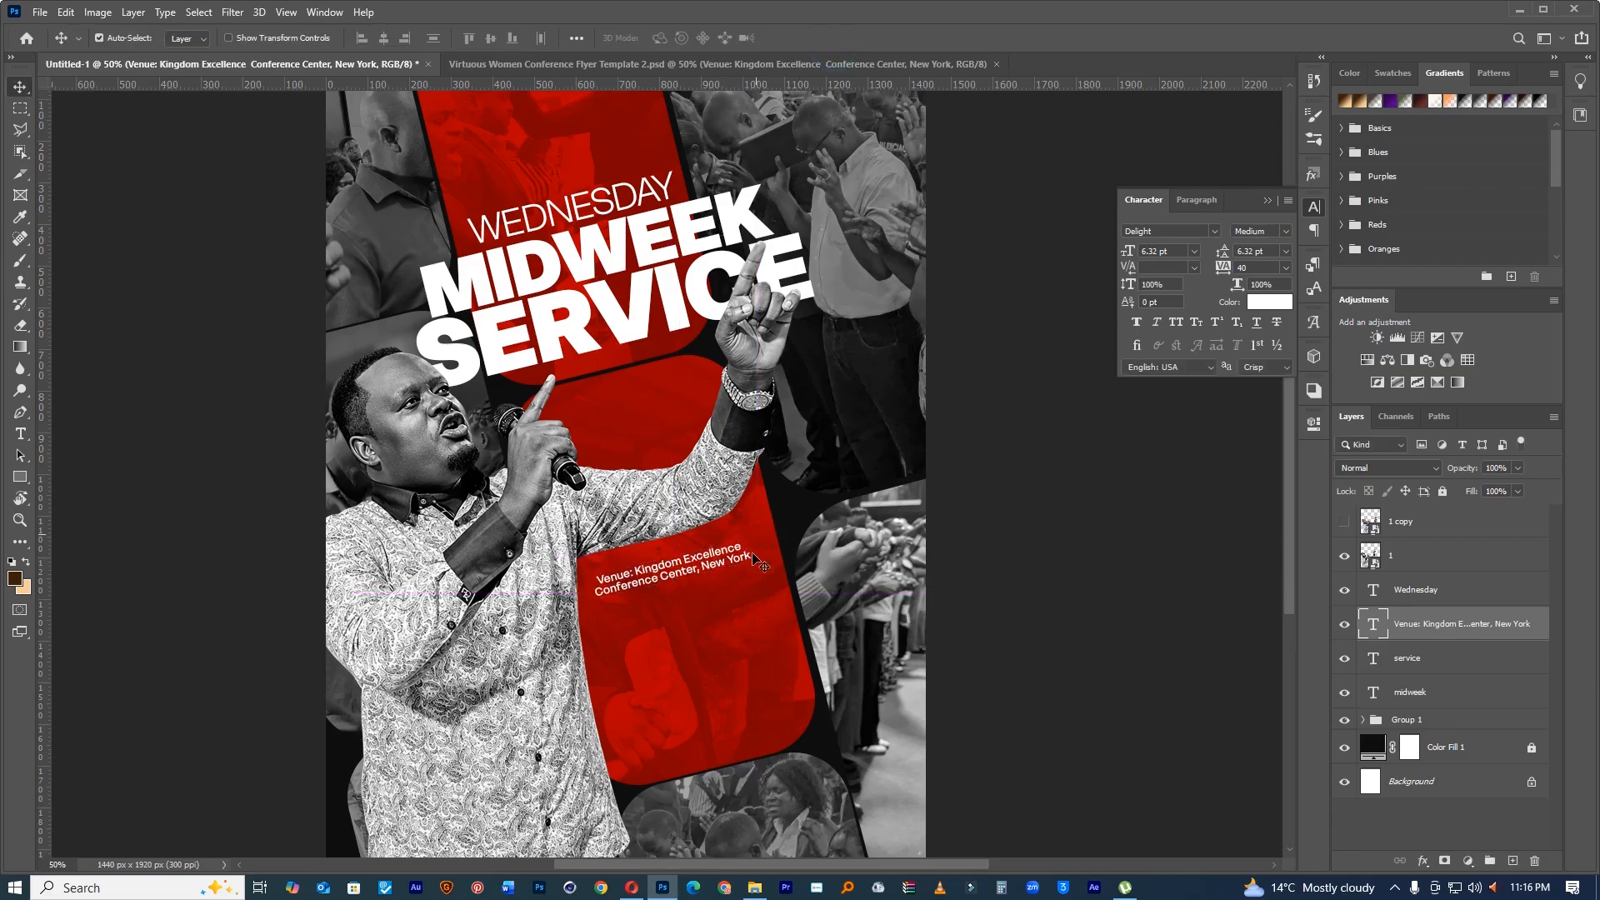
left_click_drag(689, 552, 589, 554)
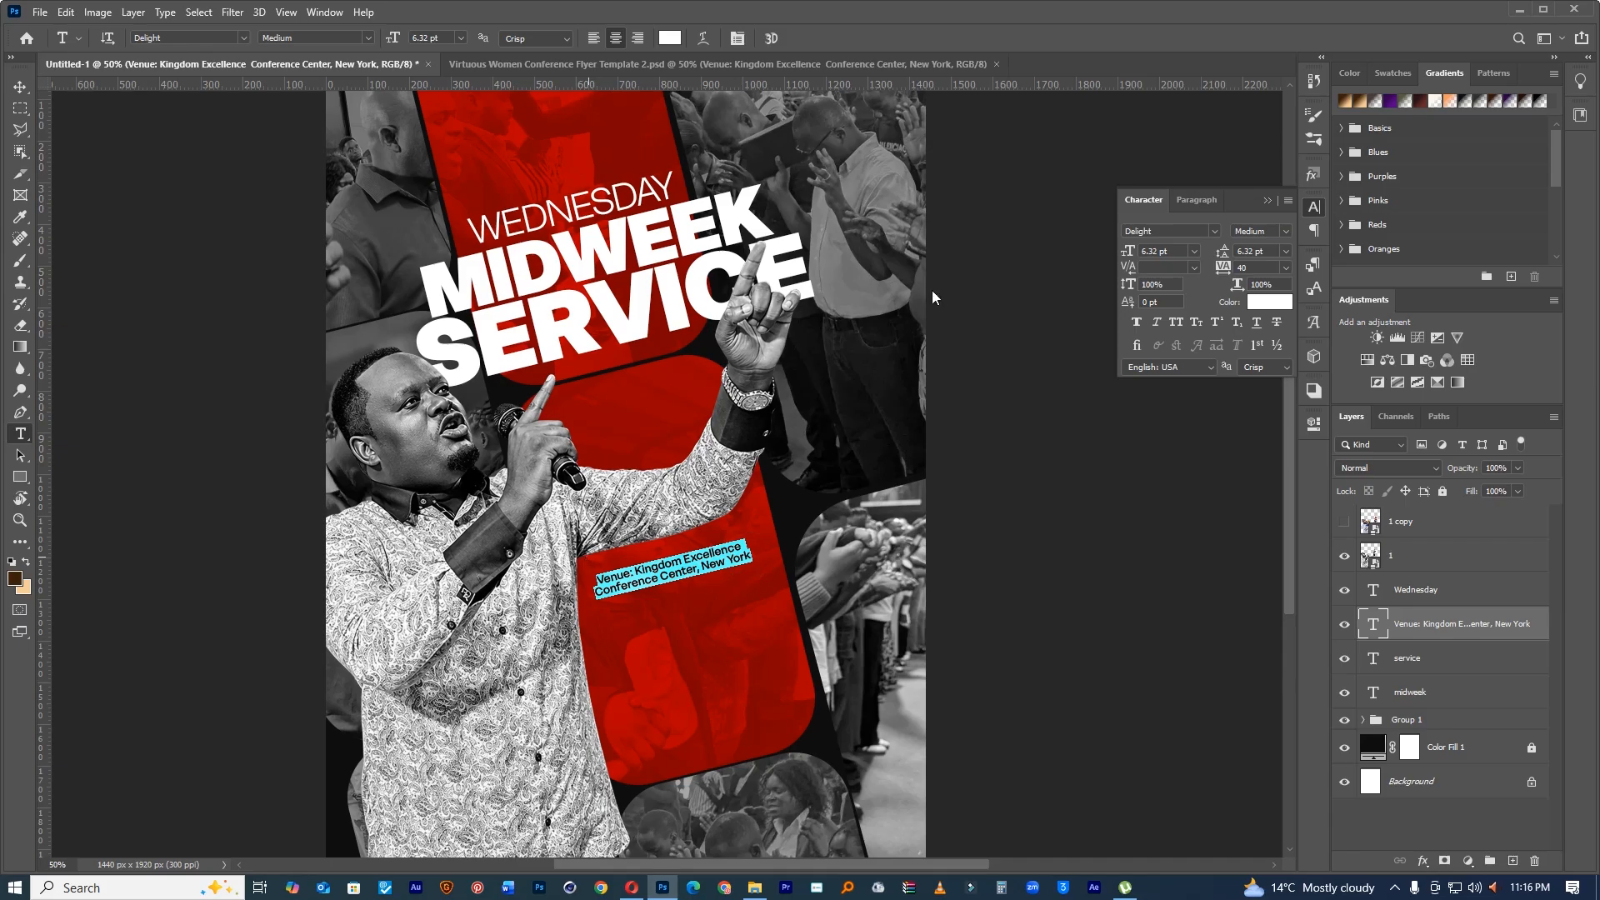
left_click(765, 37)
Step: Try the Black style with faux italic on the SERVICE title text
left_click(588, 329)
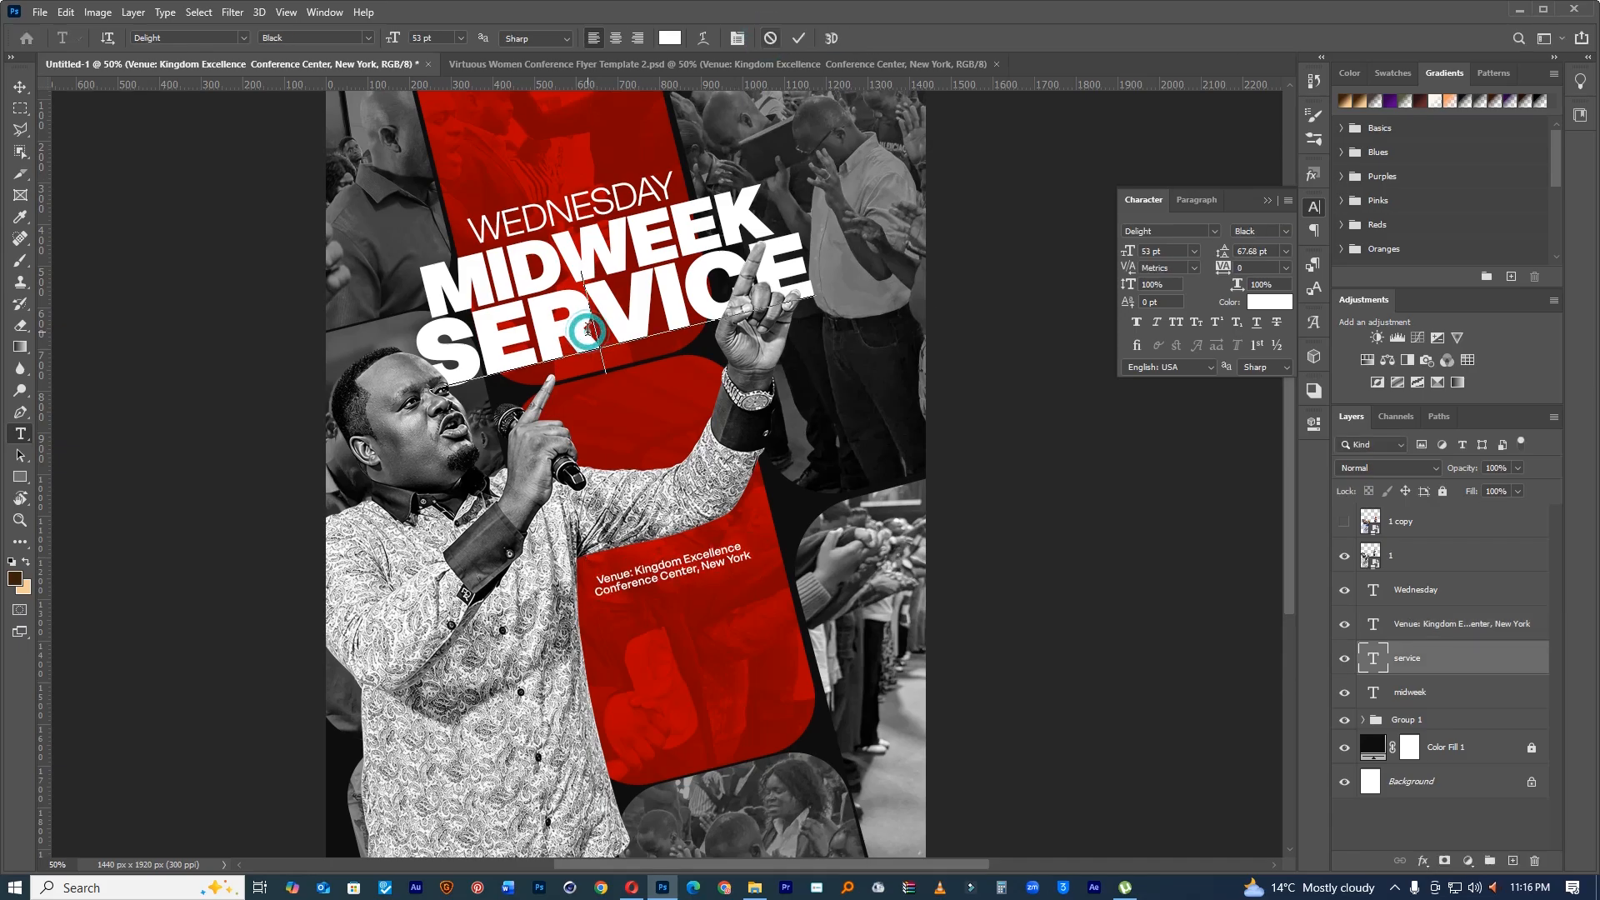
key("ctrl+a")
left_click(1286, 230)
left_click(1268, 350)
left_click(1164, 324)
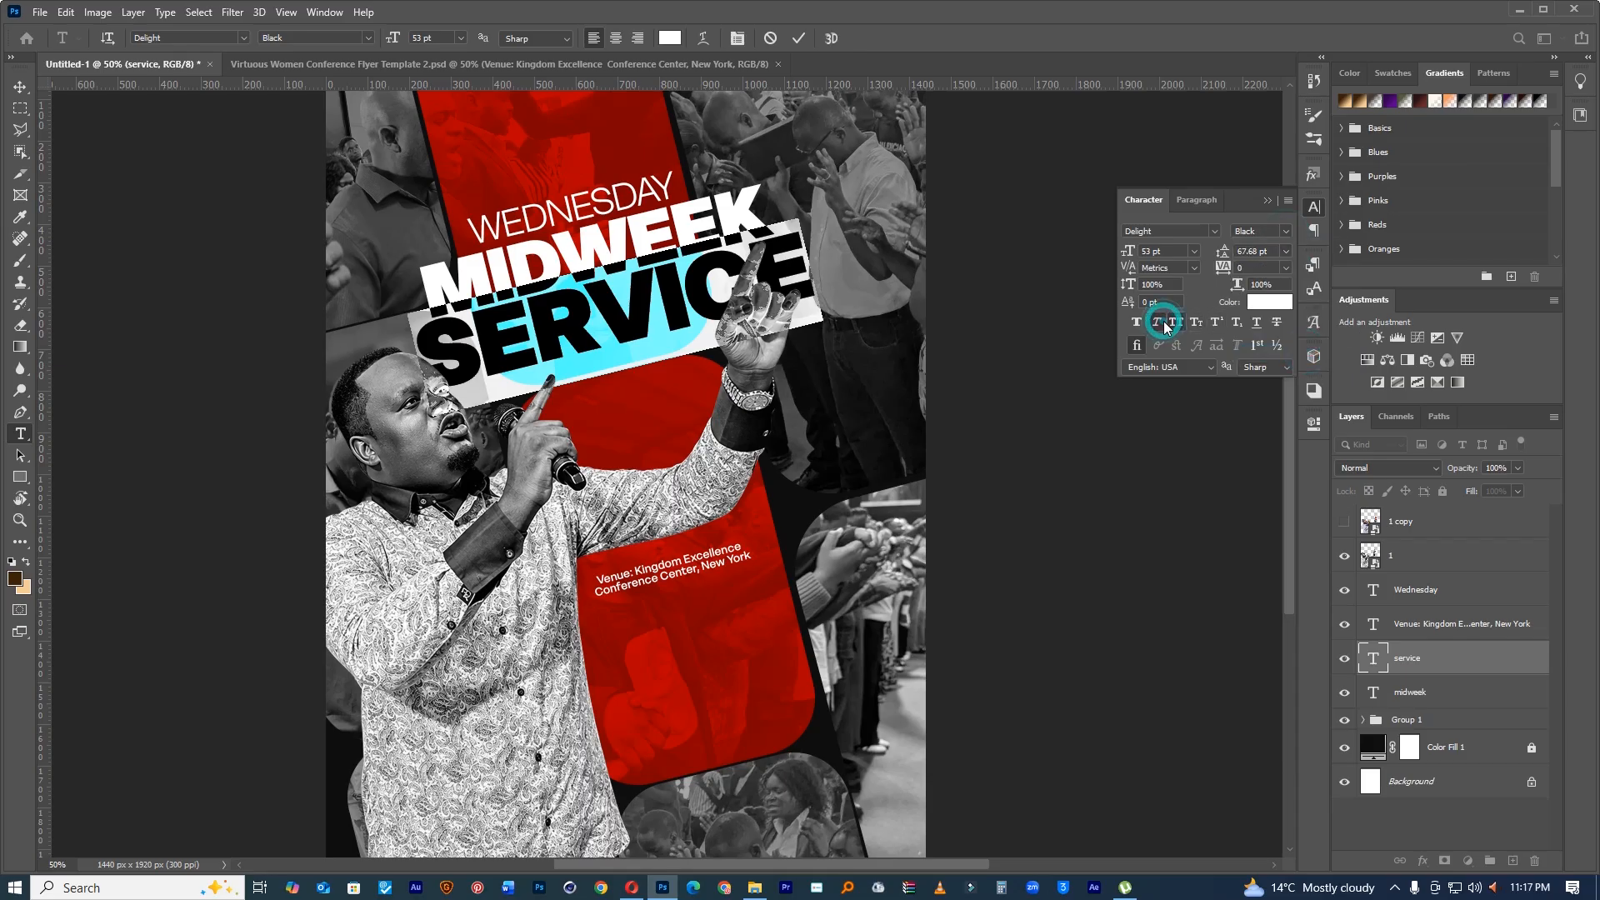
left_click(806, 39)
Step: Leave the other title lines unedited and undo the faux italic on the SERVICE title
left_click(708, 233)
left_click(770, 39)
left_click(660, 227)
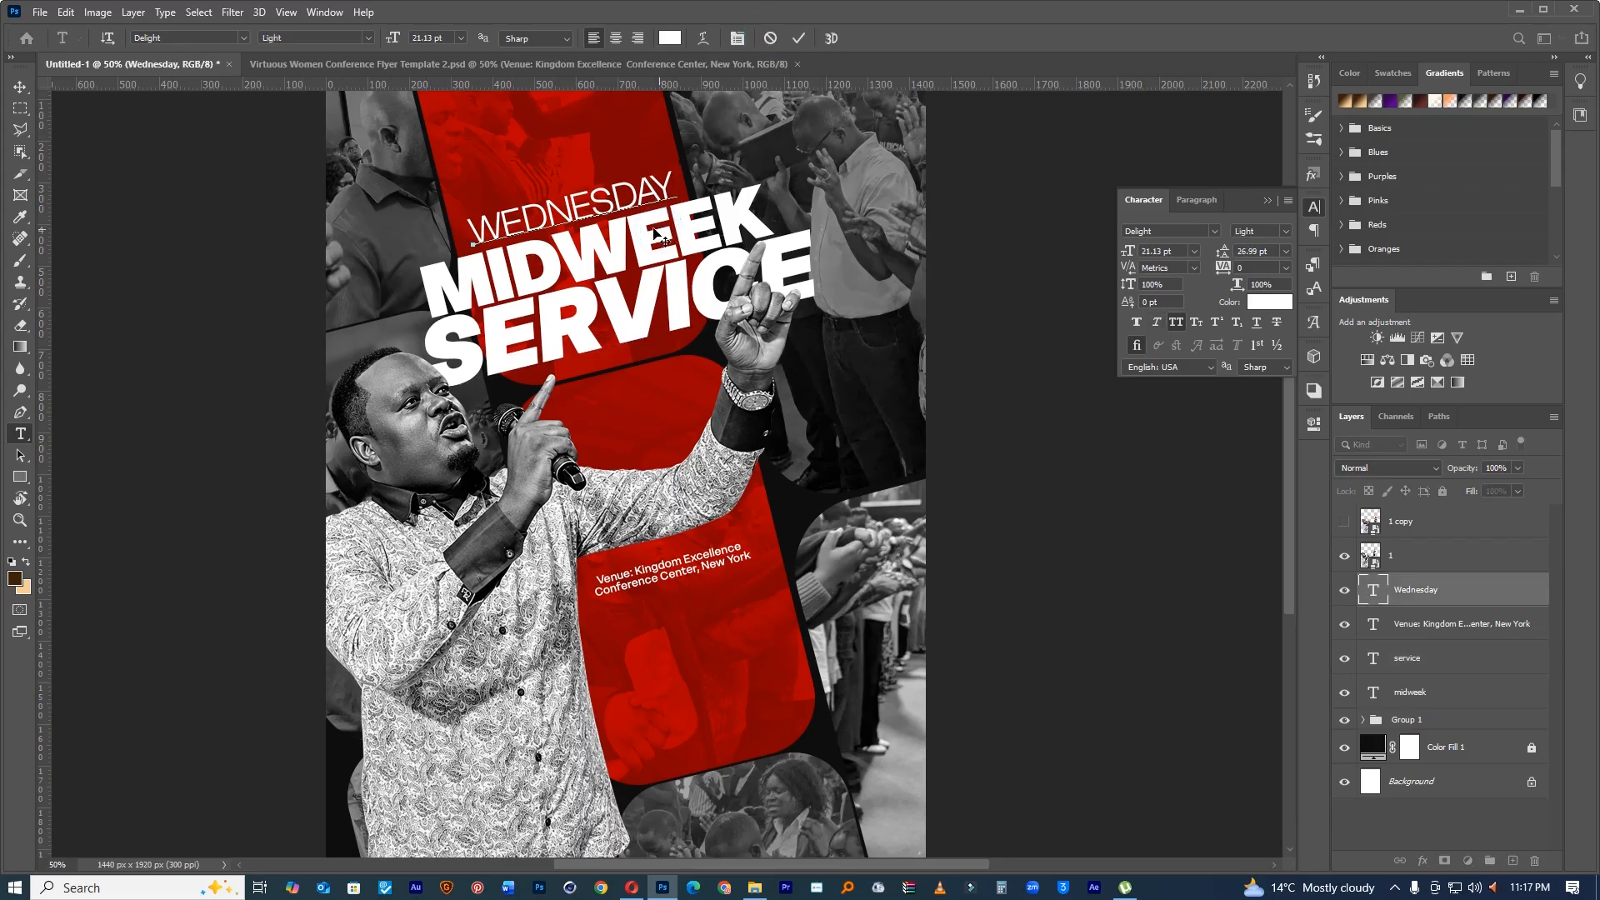
left_click(770, 39)
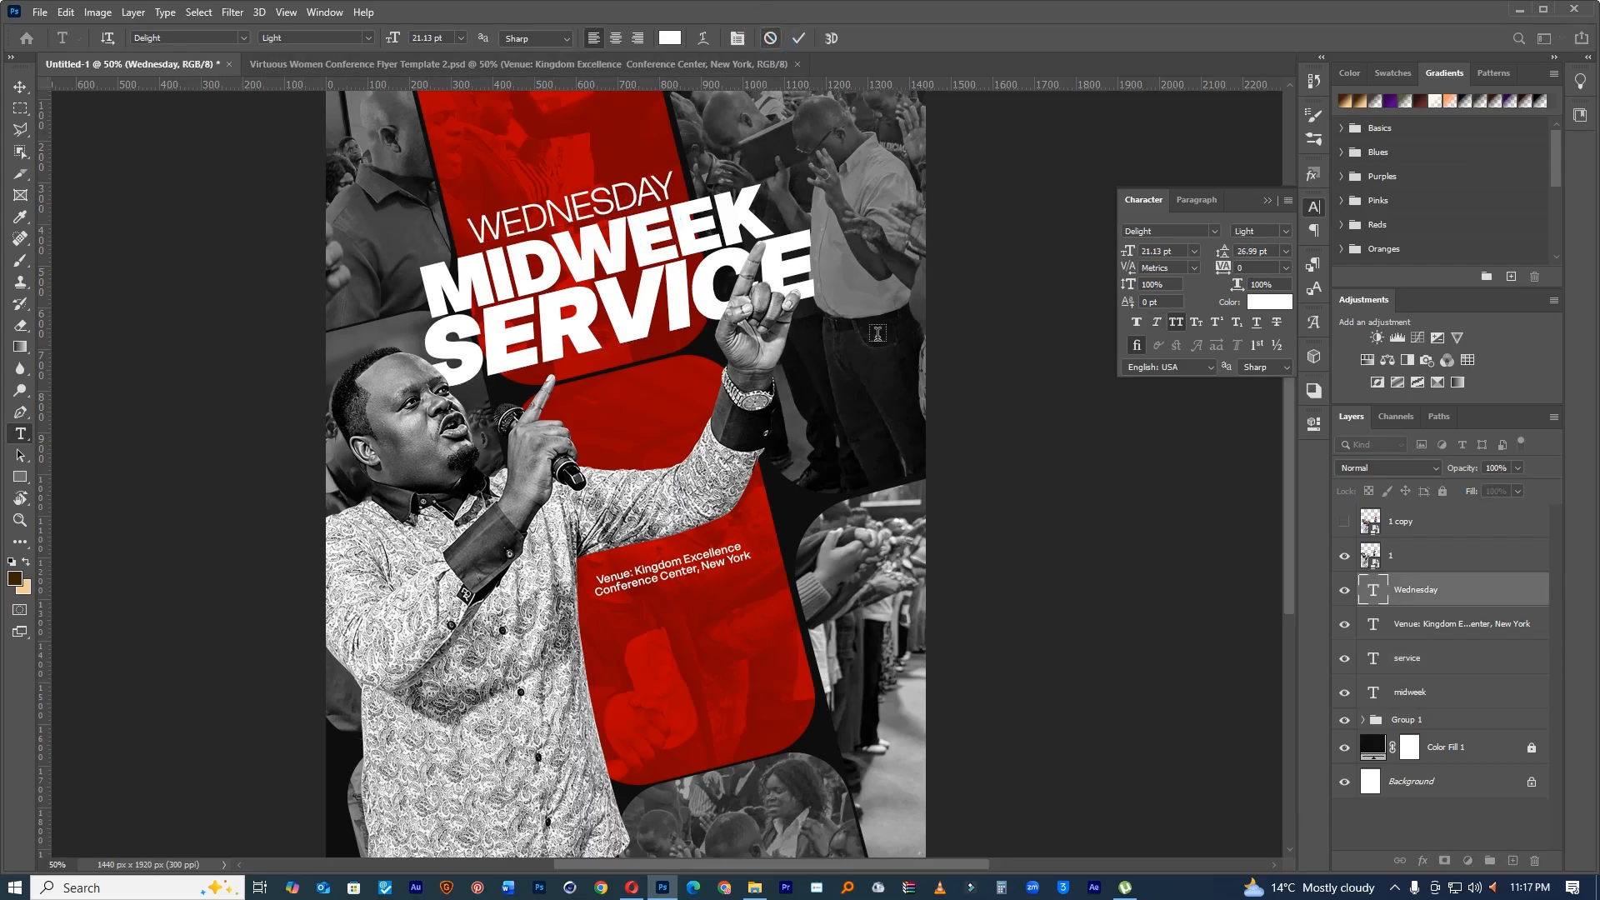
key("ctrl+z")
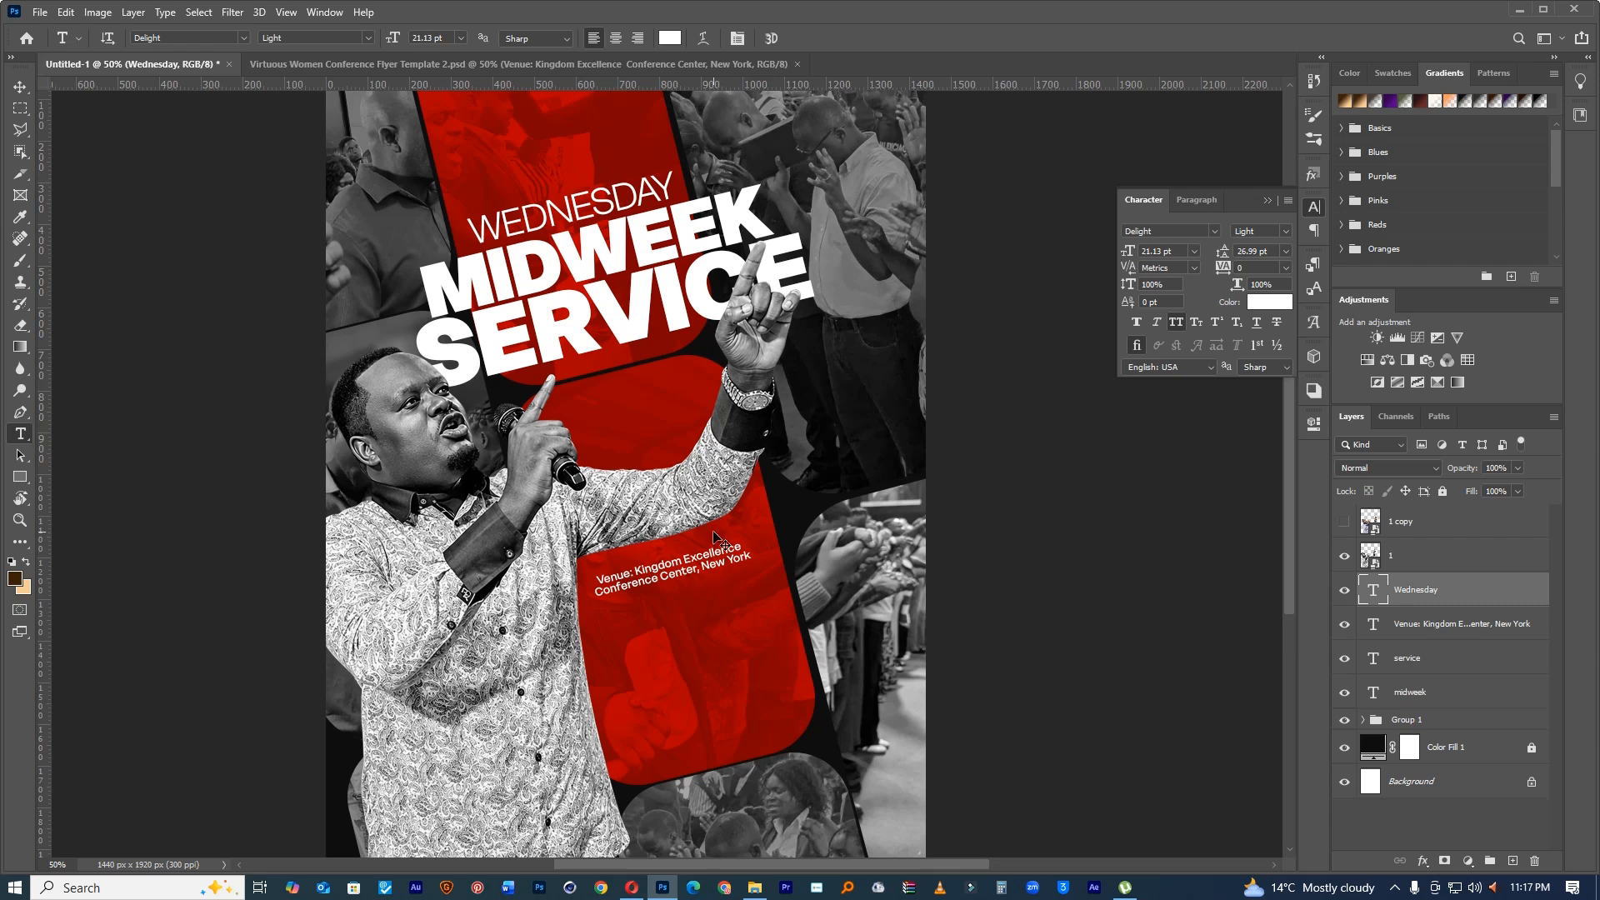
Step: Nudge the venue text slightly left, and check the type settings of the template's 7PM DAILY text
key("v")
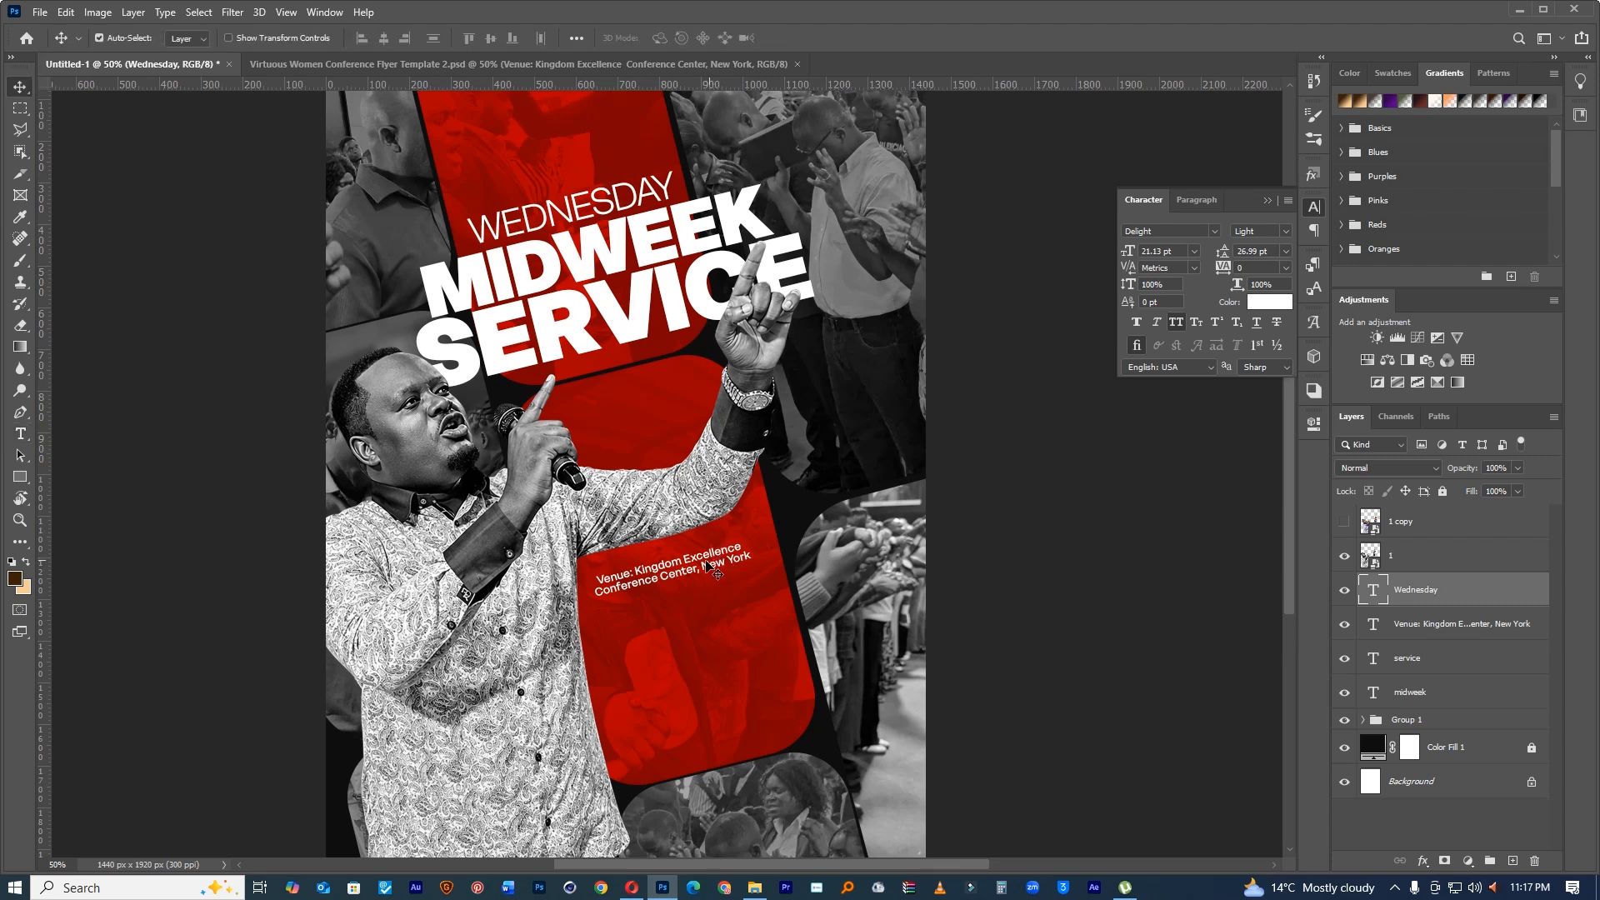
left_click_drag(705, 566, 700, 564)
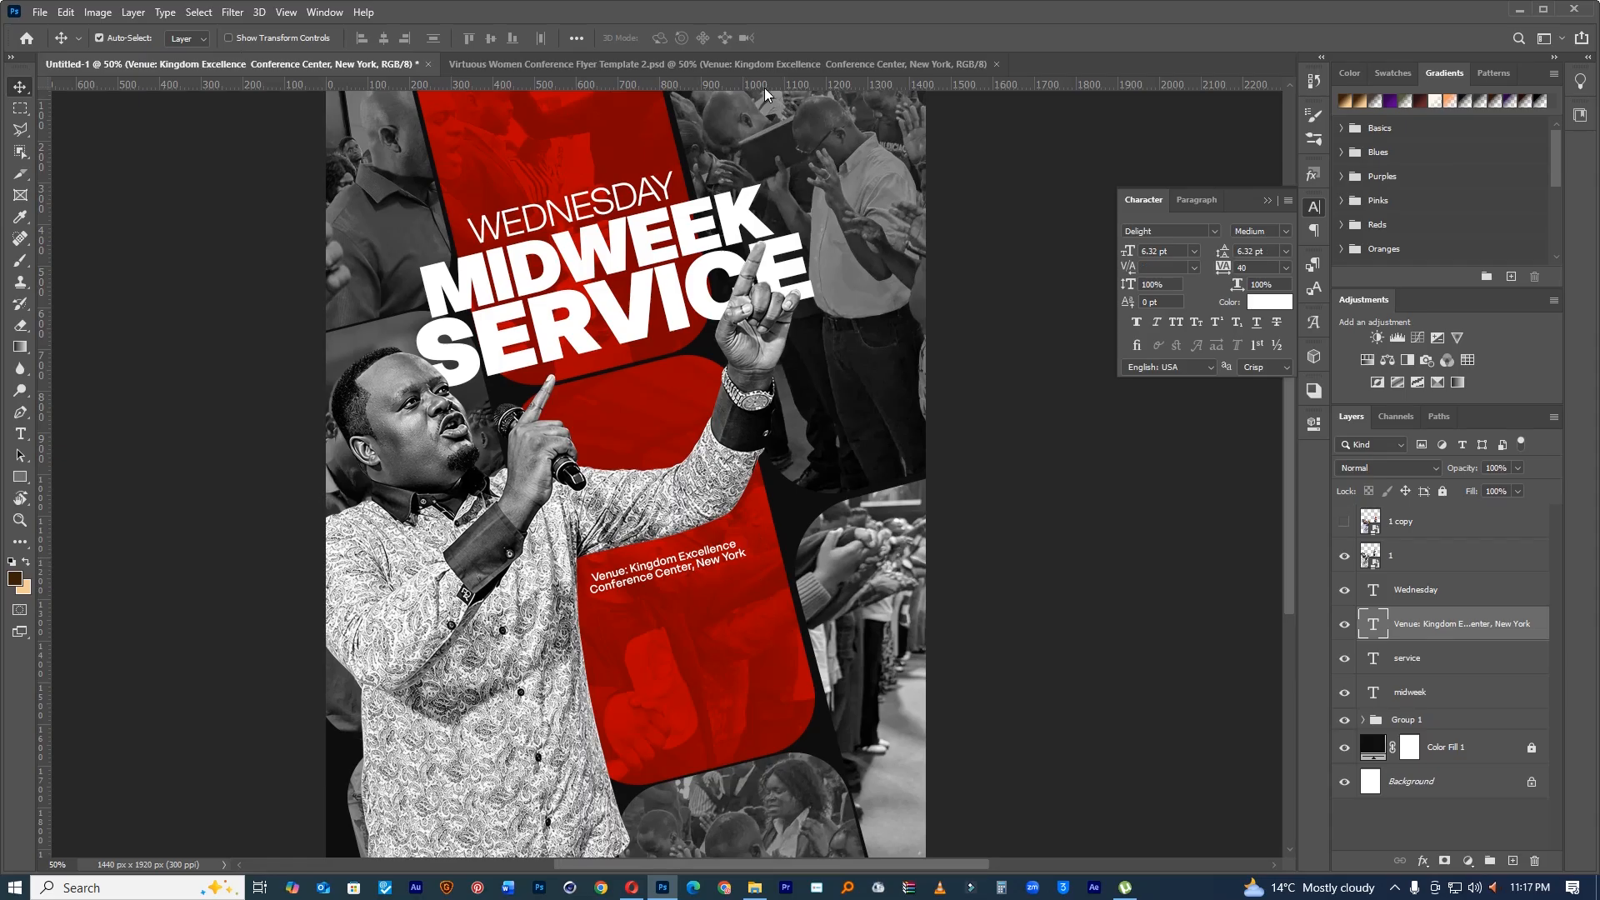
left_click(674, 64)
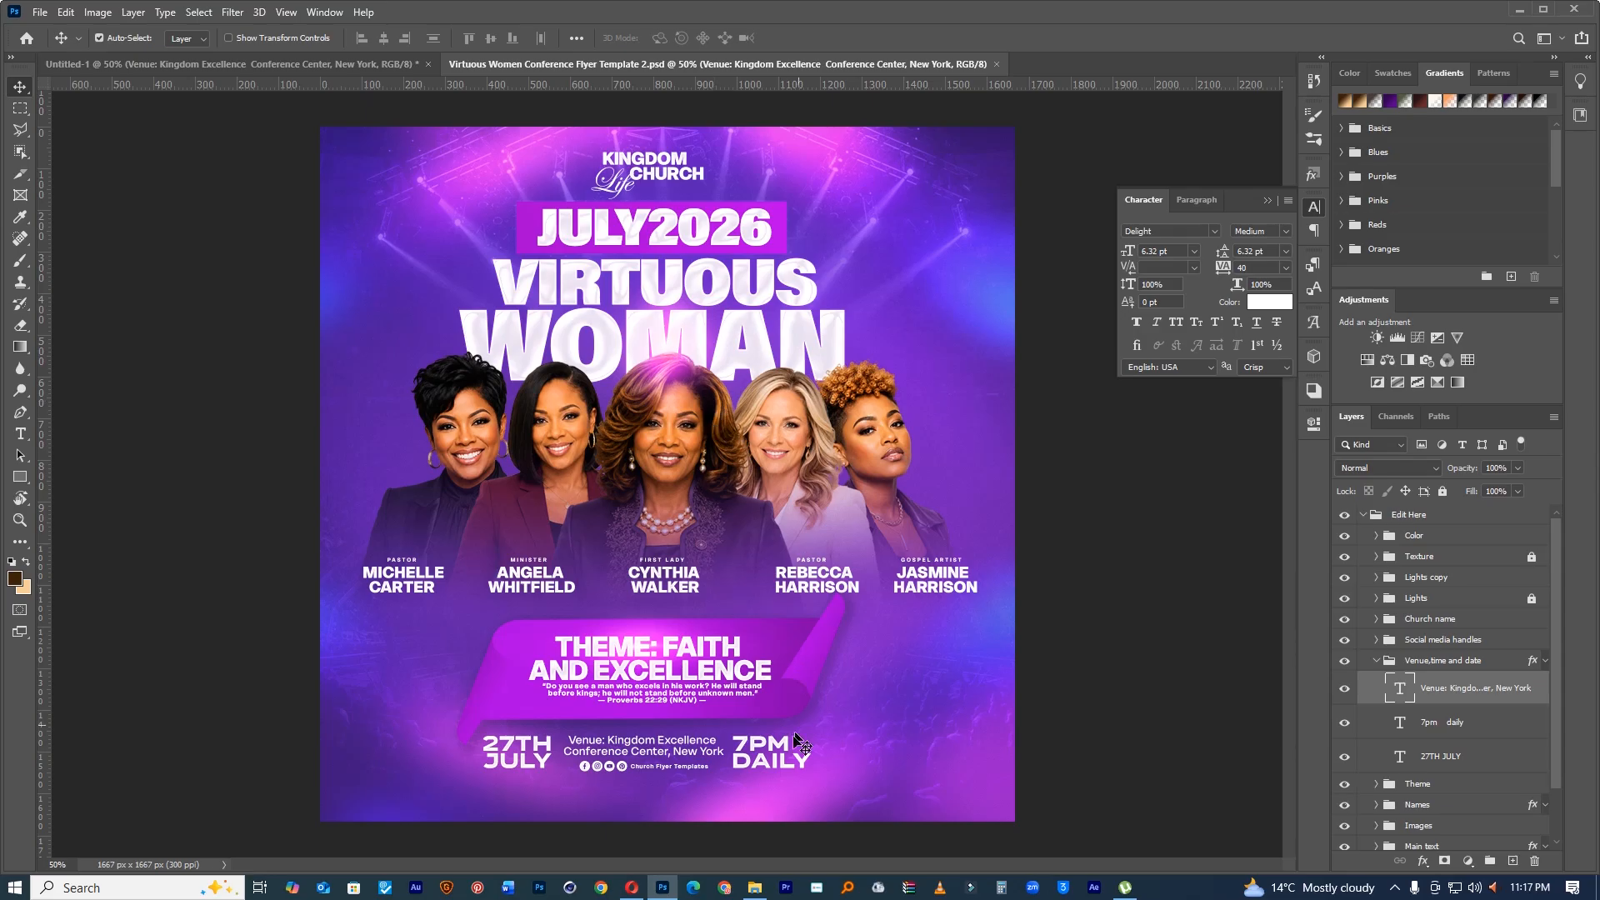
left_click(774, 766)
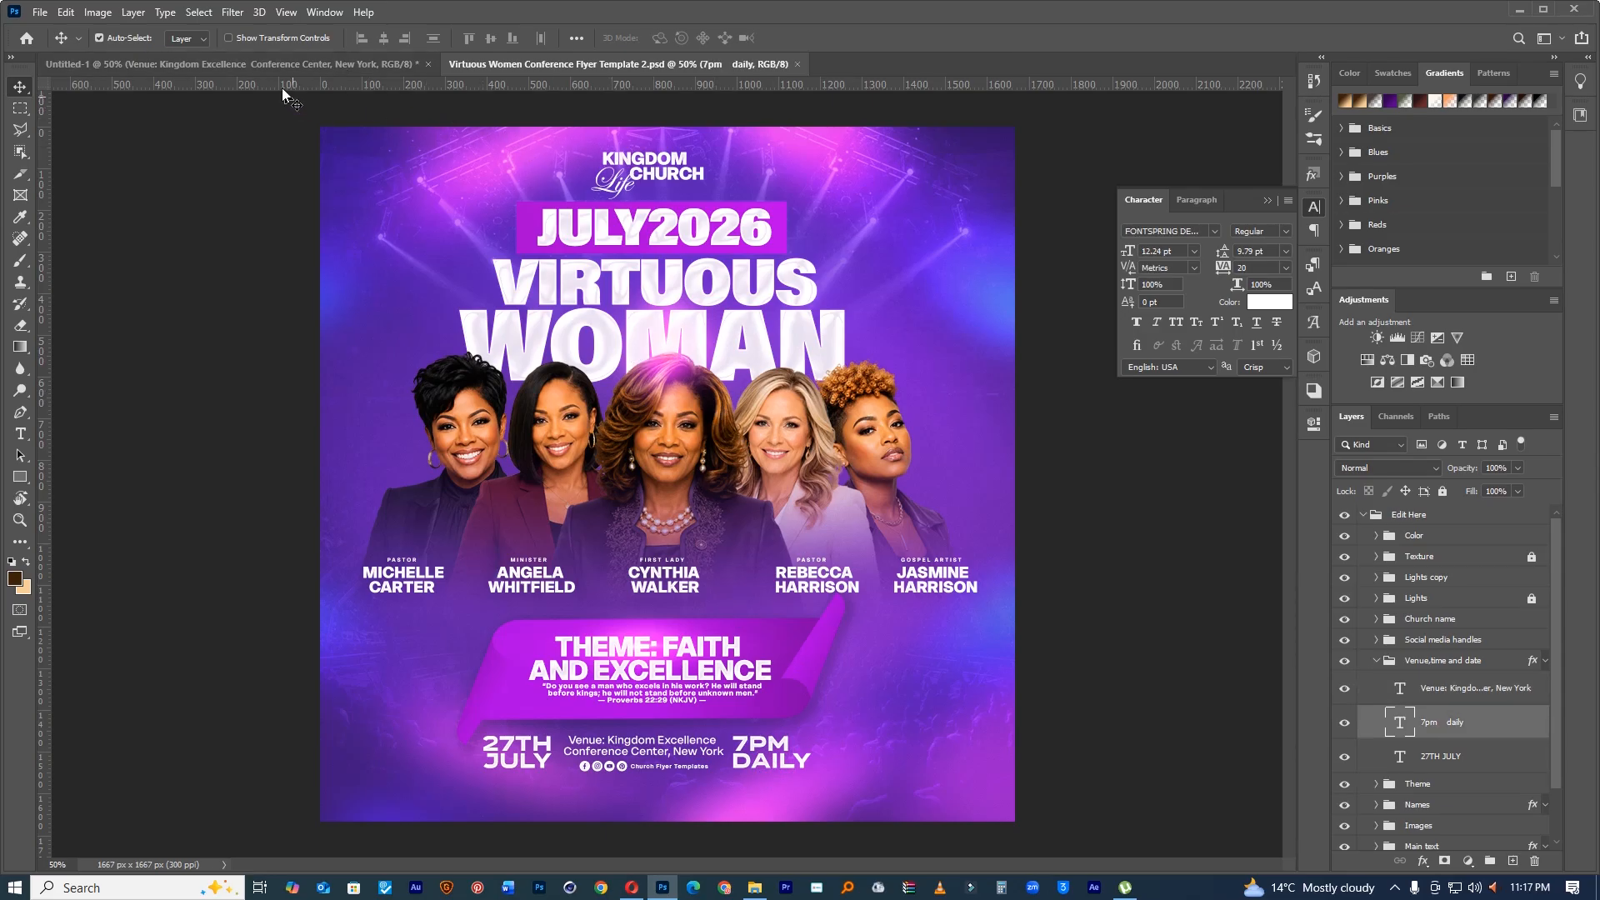
left_click(290, 67)
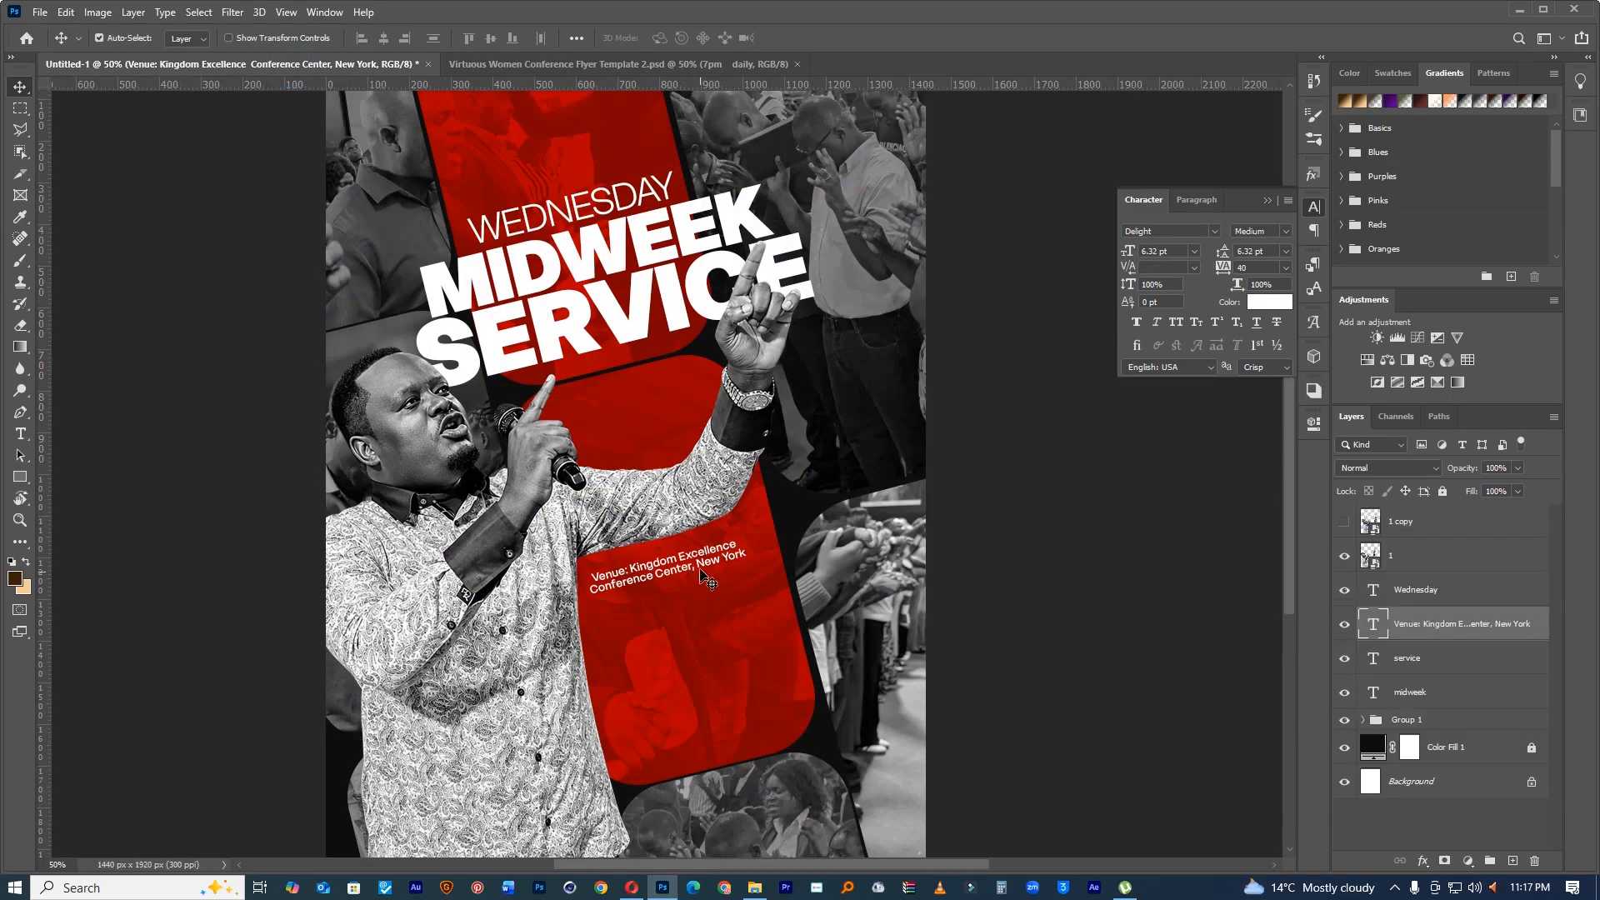
Step: Duplicate the venue text just below itself and replace the copy's wording with 5pm
left_click_drag(703, 575, 563, 589, "alt")
key("t")
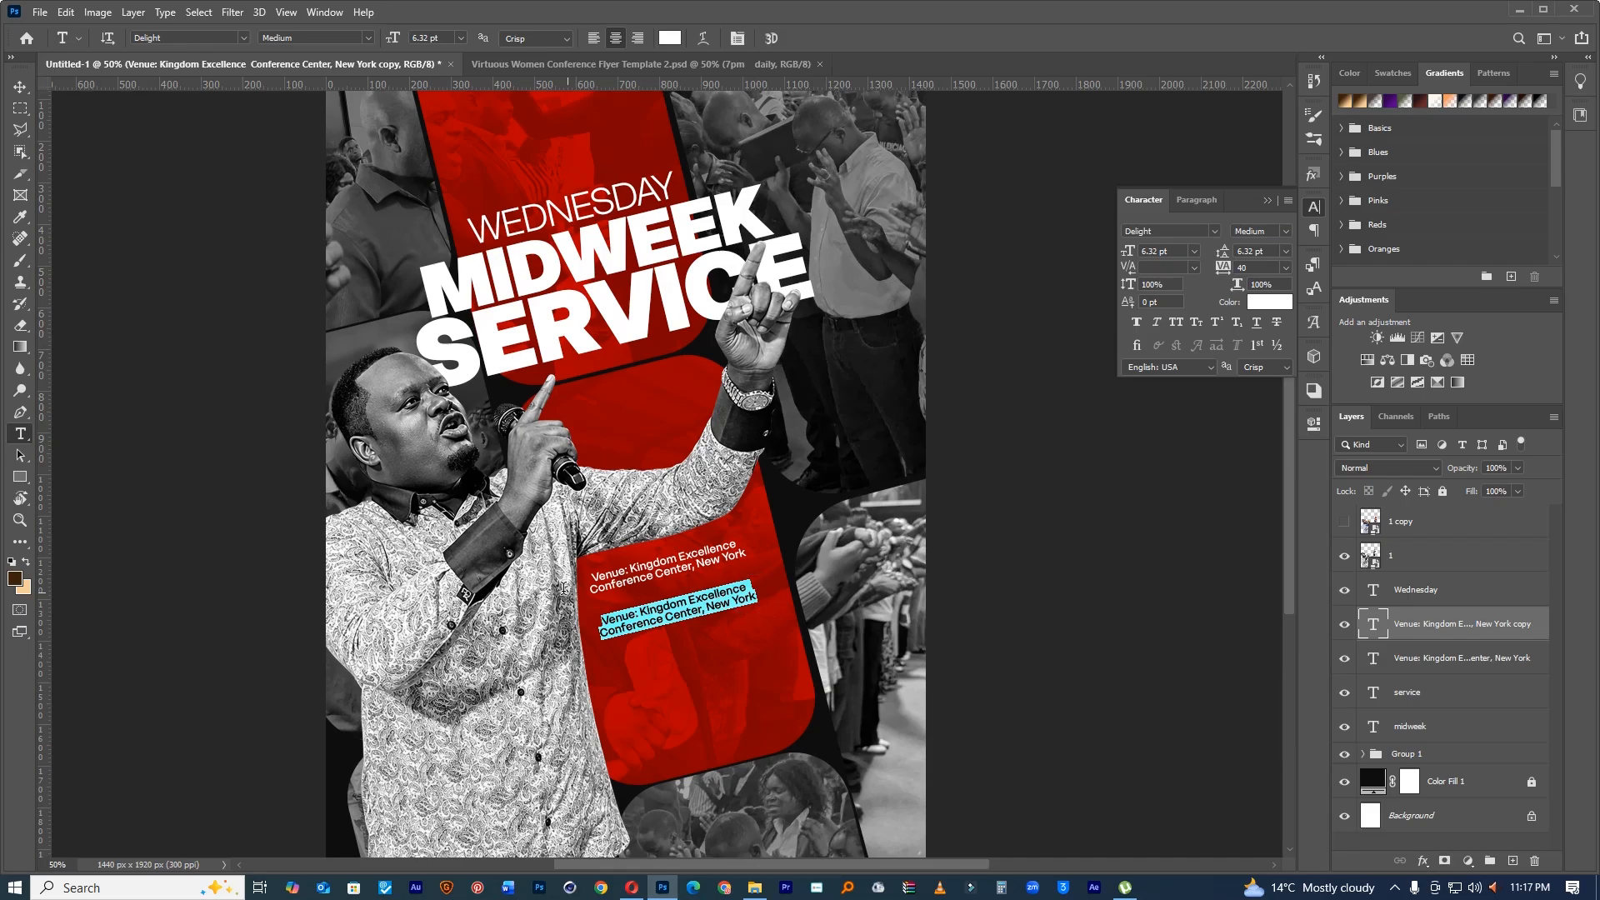
type("5p")
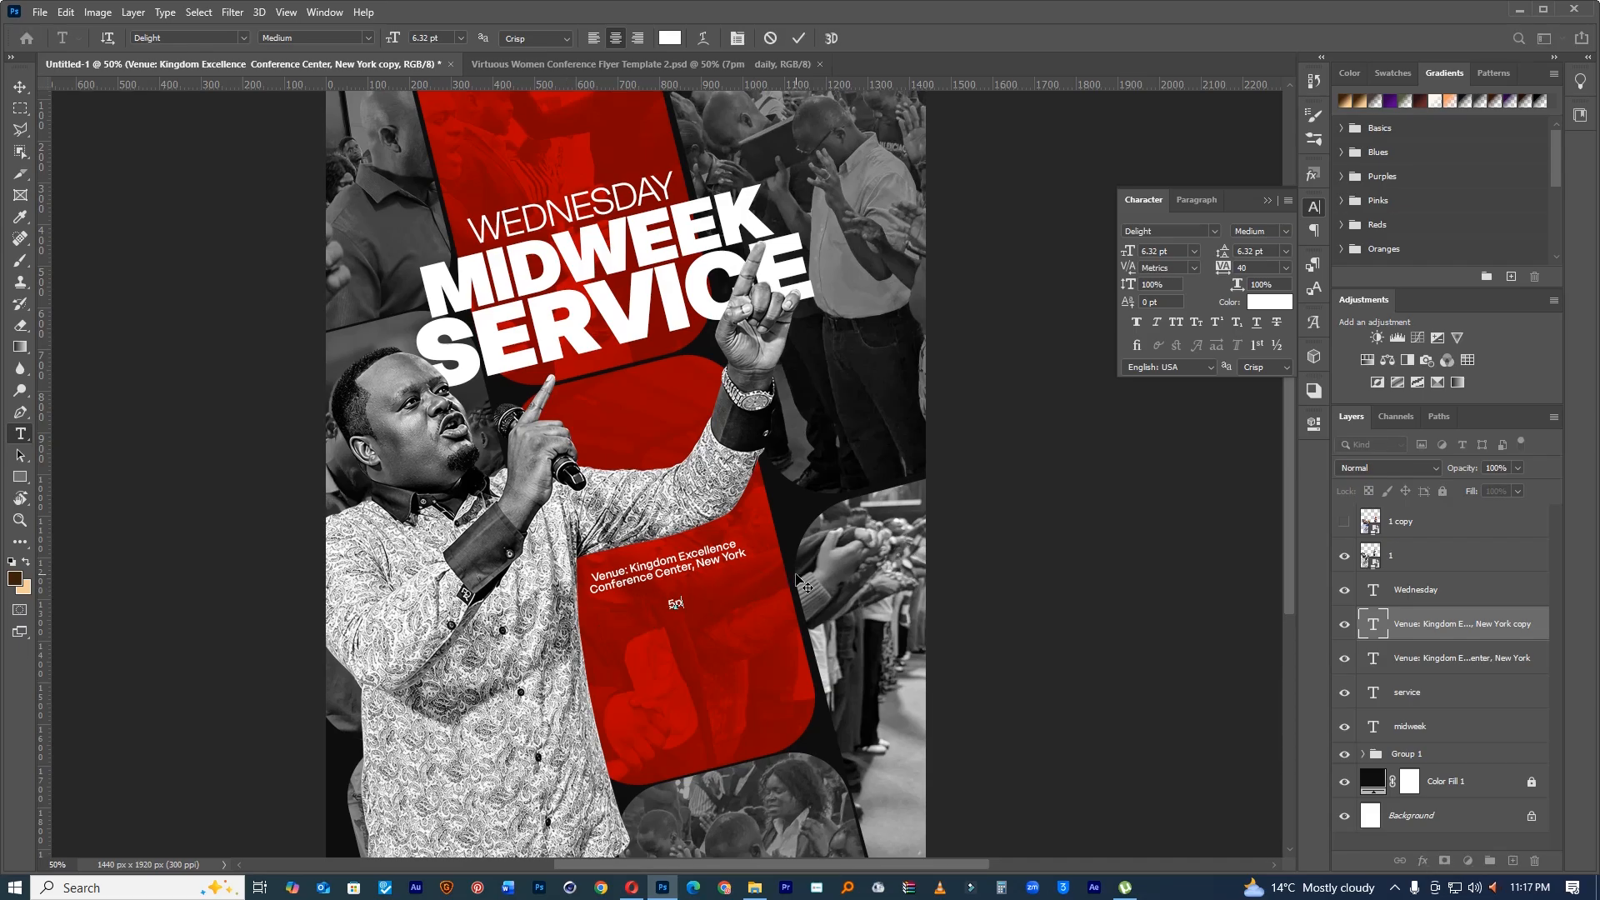
type("m")
Step: Format the 5pm text as 44 pt Extra Bold with -20 tracking and shift it down under the venue text
double_click(655, 606)
left_click_drag(1127, 252, 1159, 248)
left_click_drag(680, 492, 685, 525)
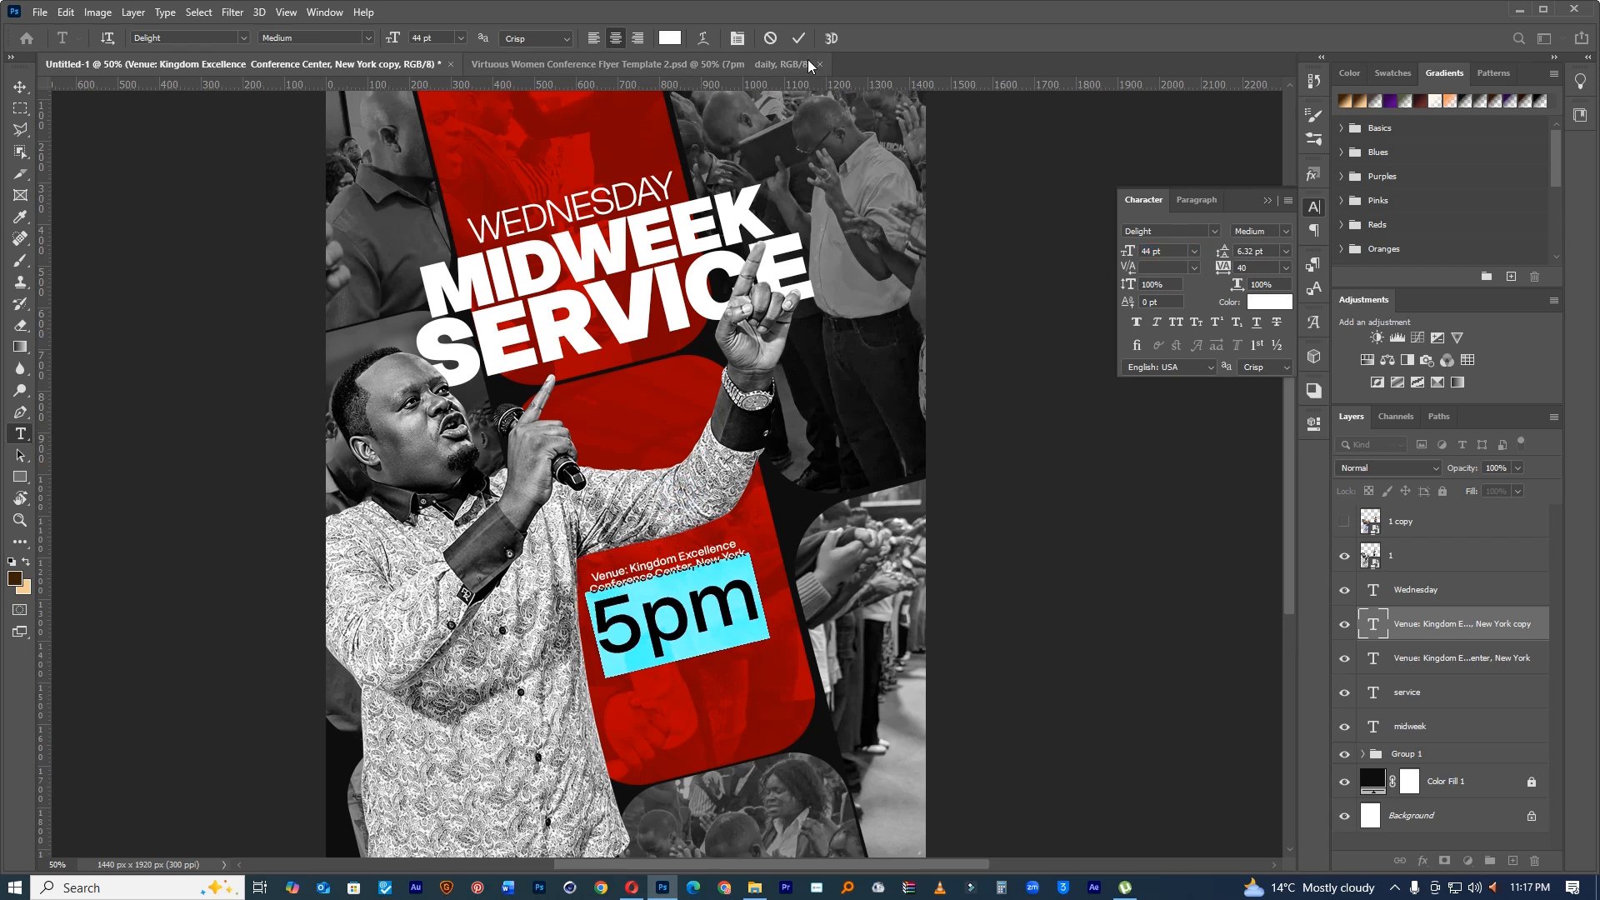
left_click(1286, 231)
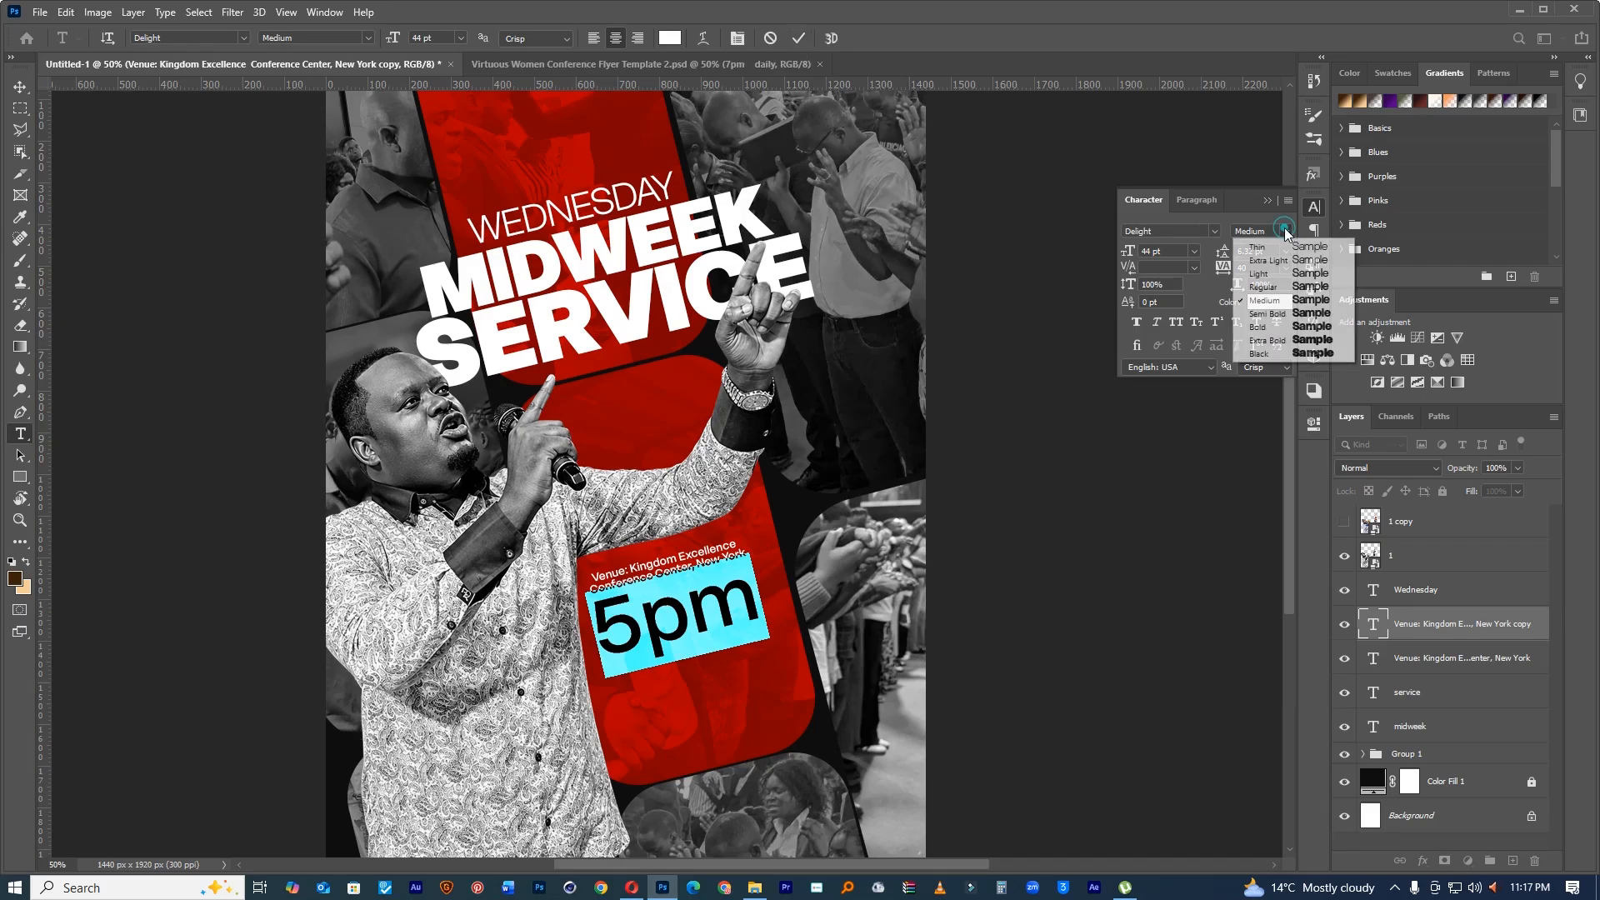
left_click(1314, 342)
left_click_drag(1225, 269, 1224, 269)
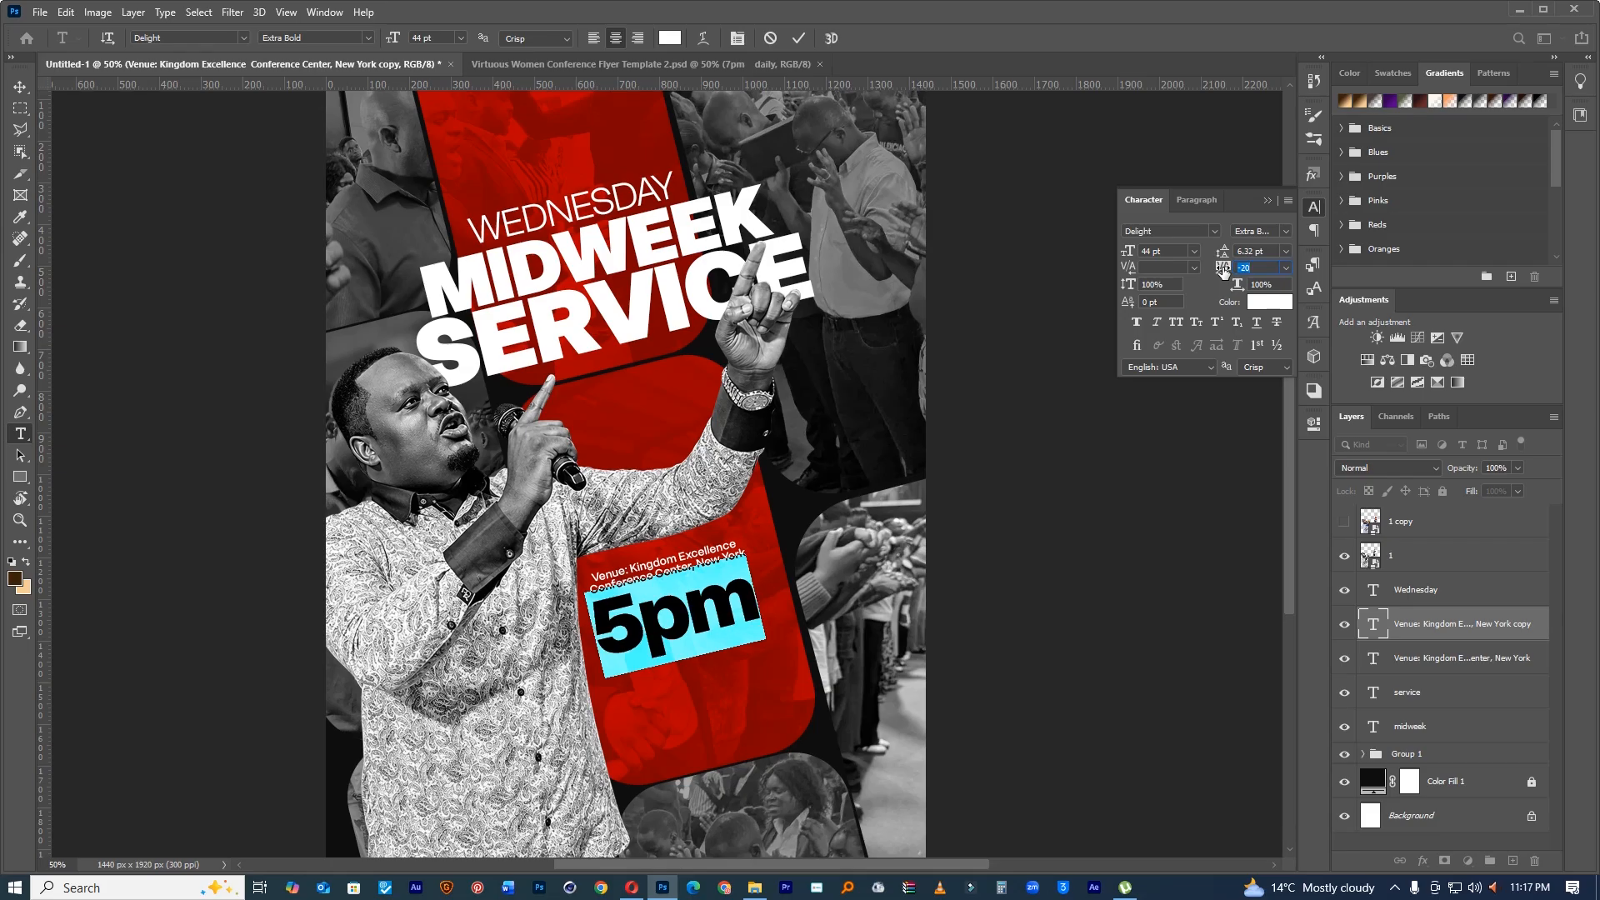
left_click(800, 39)
Step: Set the 5pm text in all caps
double_click(713, 621)
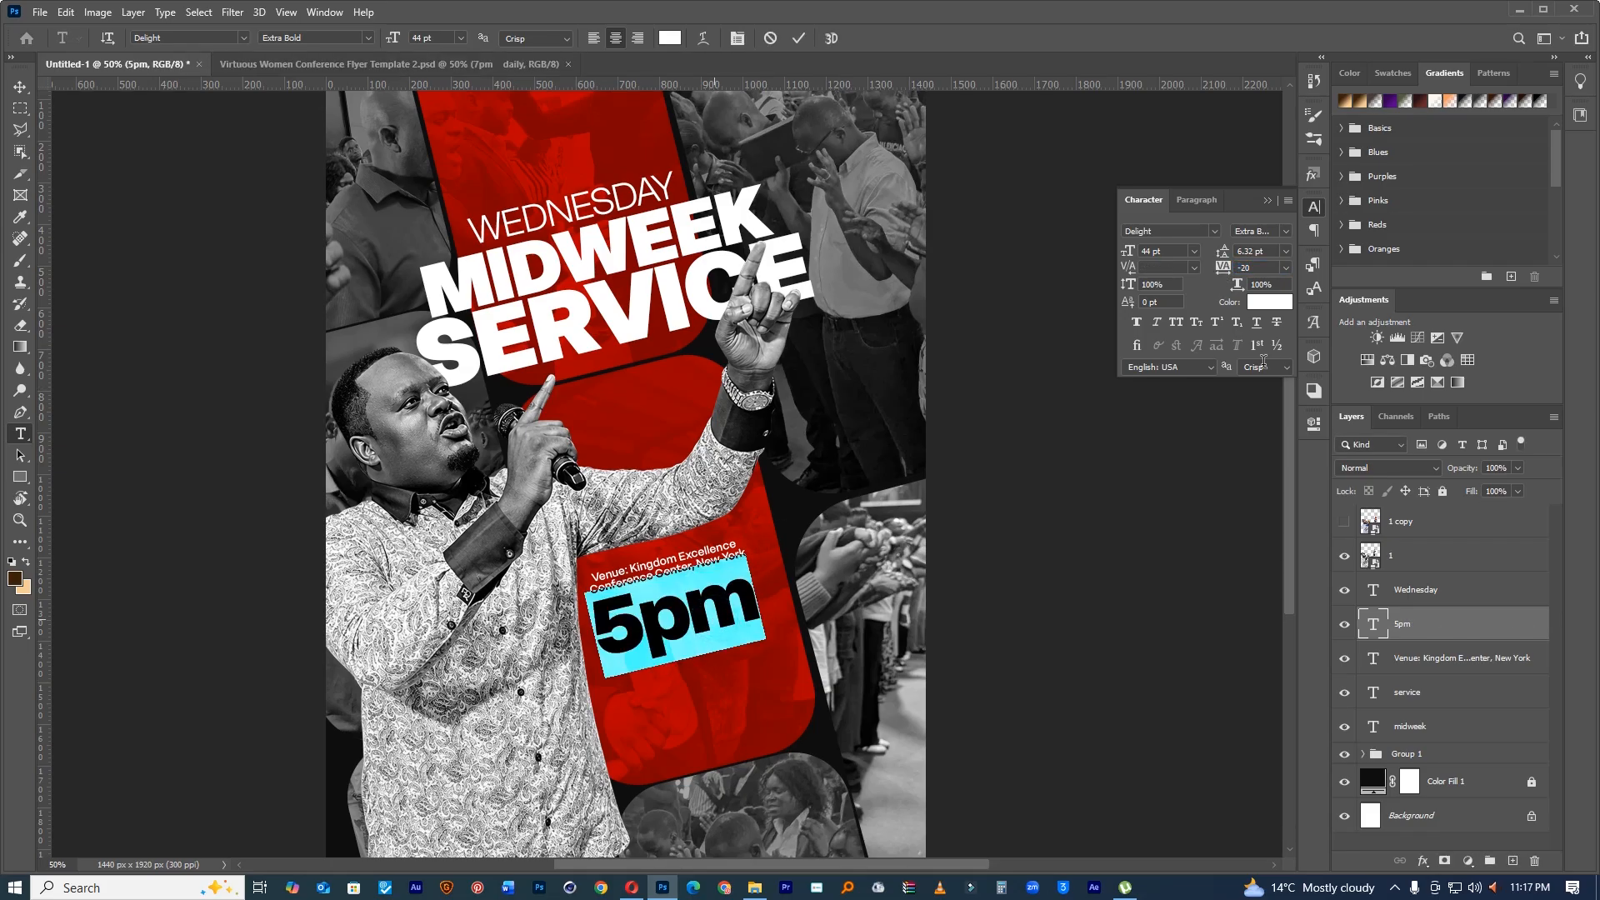
left_click(1288, 203)
left_click(1331, 296)
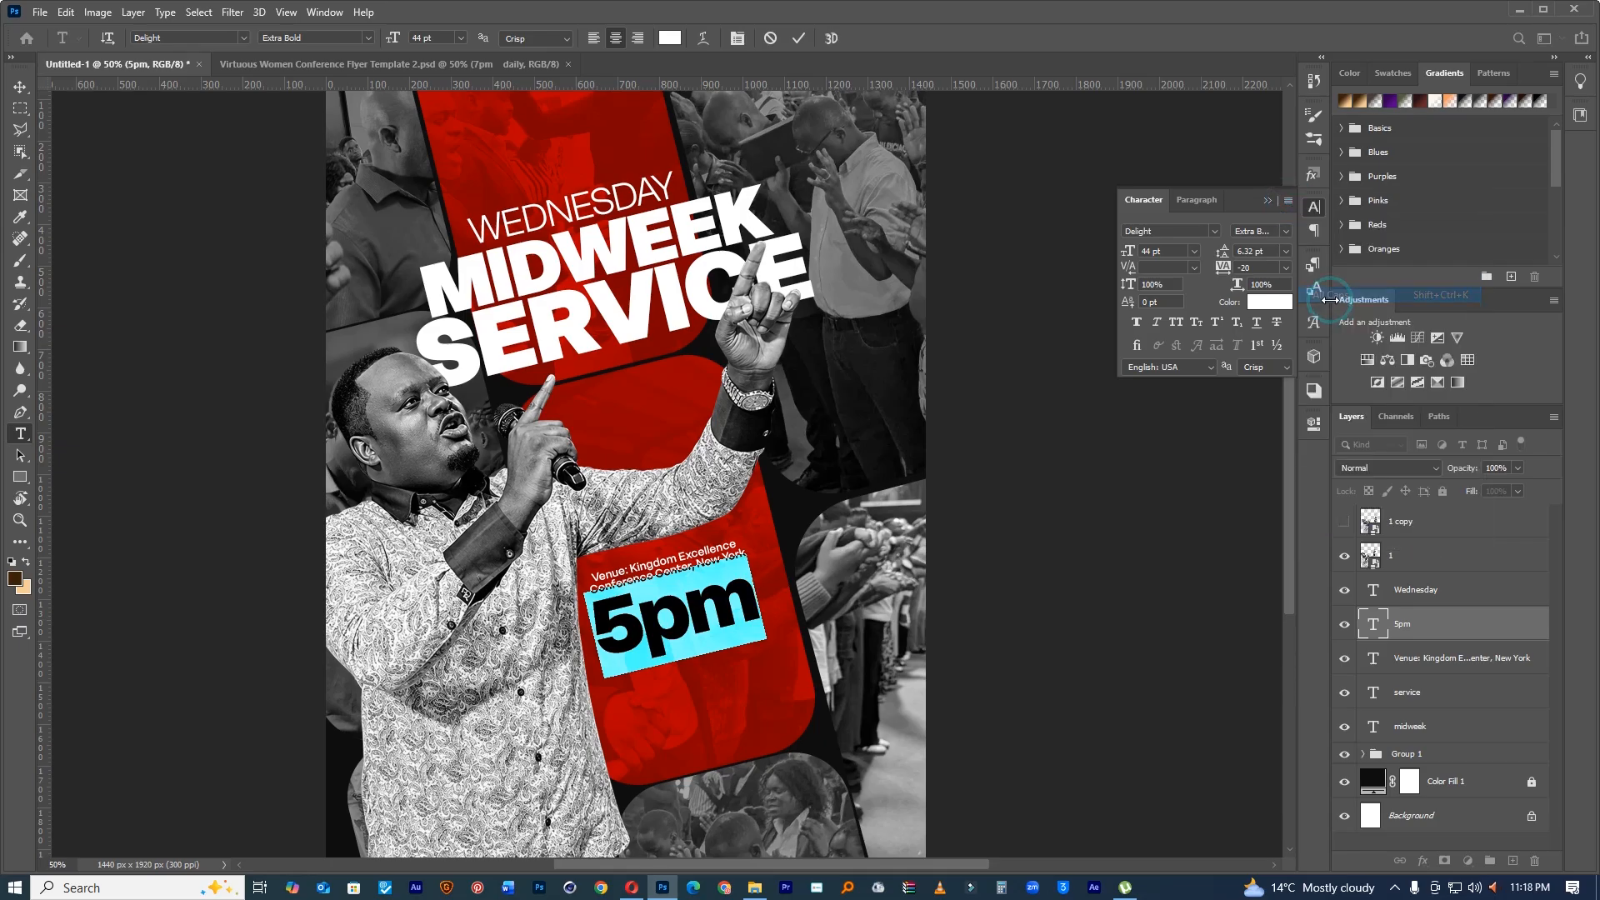
left_click(799, 39)
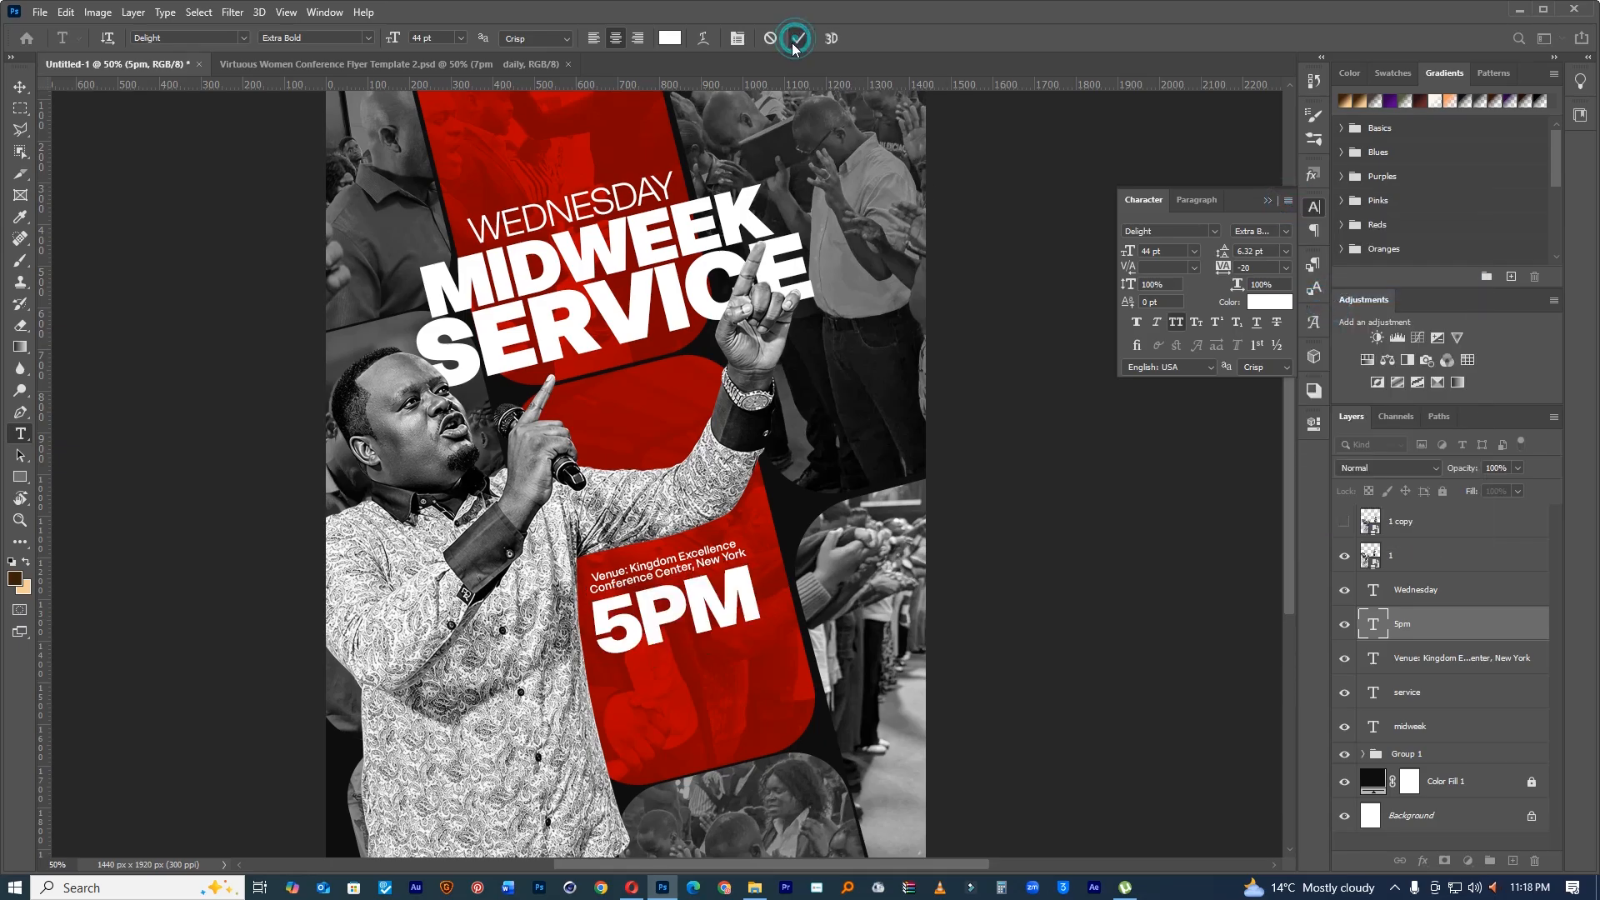
Step: Duplicate the 5PM text just below itself and change the copy to 7PM
left_click(19, 86)
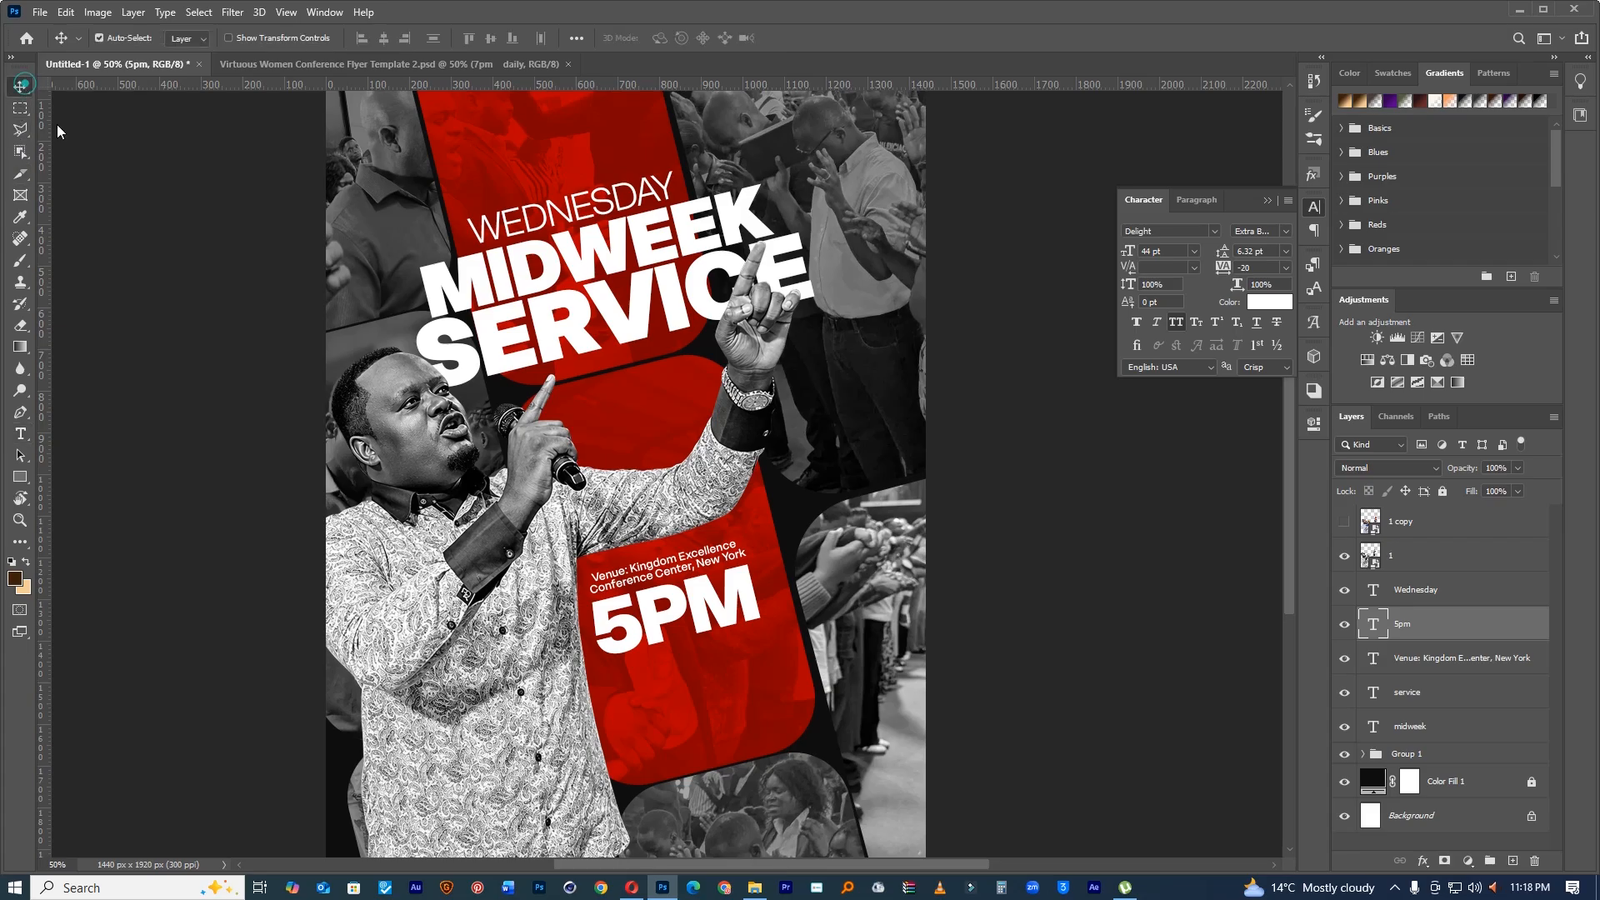
left_click_drag(718, 607, 600, 633)
key("t")
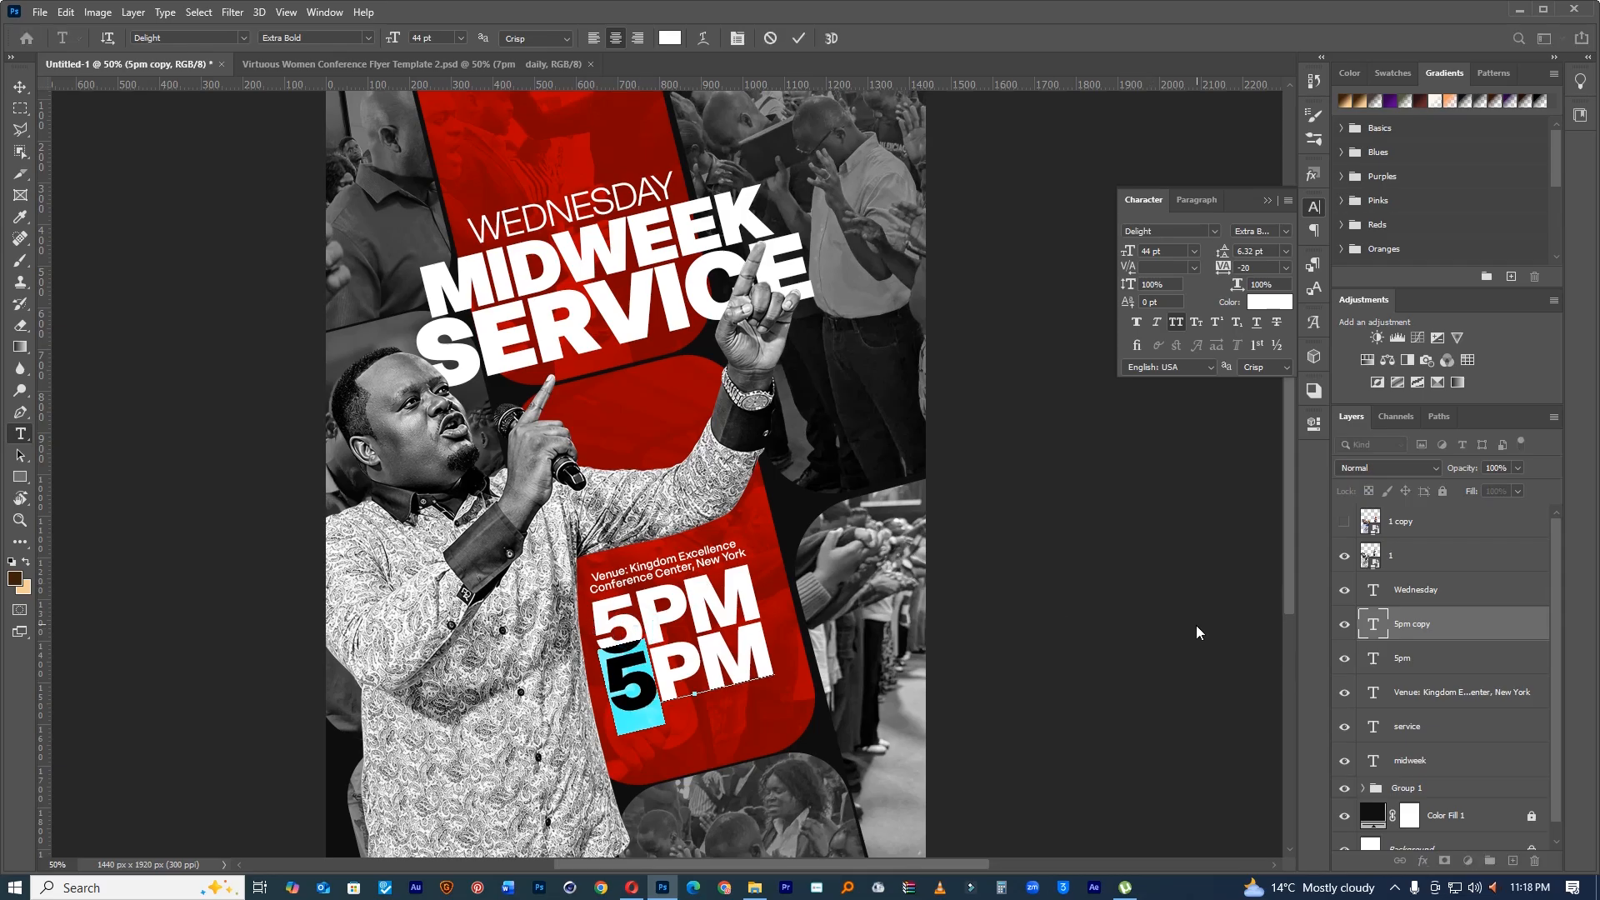
type("7")
left_click(798, 42)
Step: Move the 5PM text right onto the crowd photo and place the 7PM text directly under the venue text
key("v")
left_click_drag(692, 663, 704, 750)
left_click(675, 608)
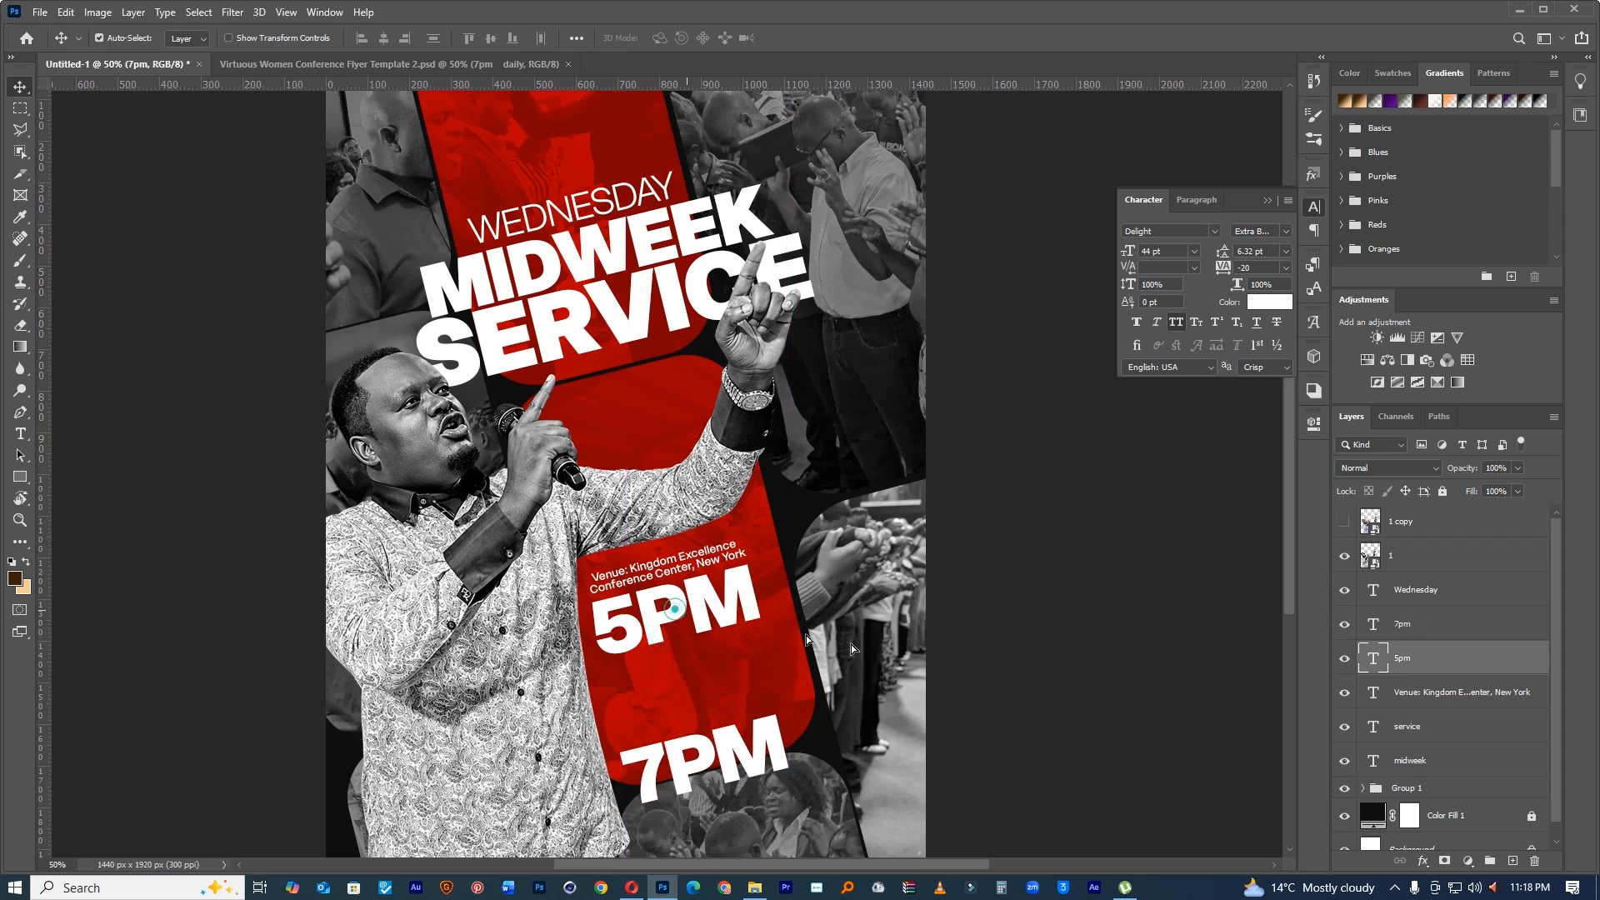
left_click_drag(851, 647, 851, 650)
left_click_drag(745, 750, 715, 611)
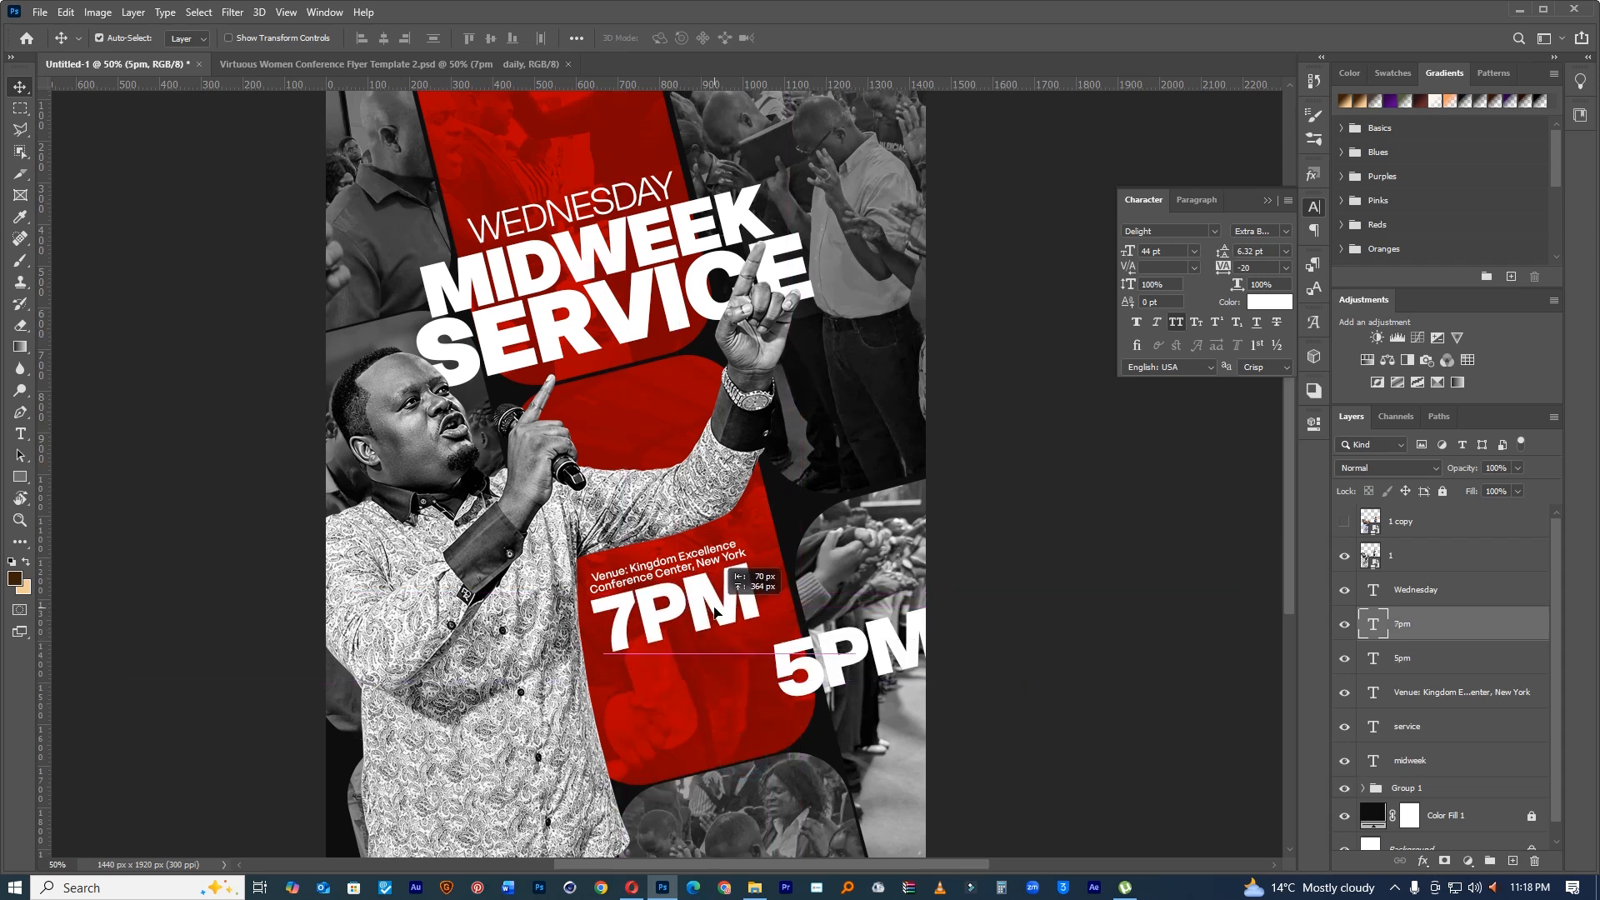
Step: Move the 5PM text directly beneath the 7PM text on the red panel and select its wording for editing
left_click_drag(831, 667, 665, 691)
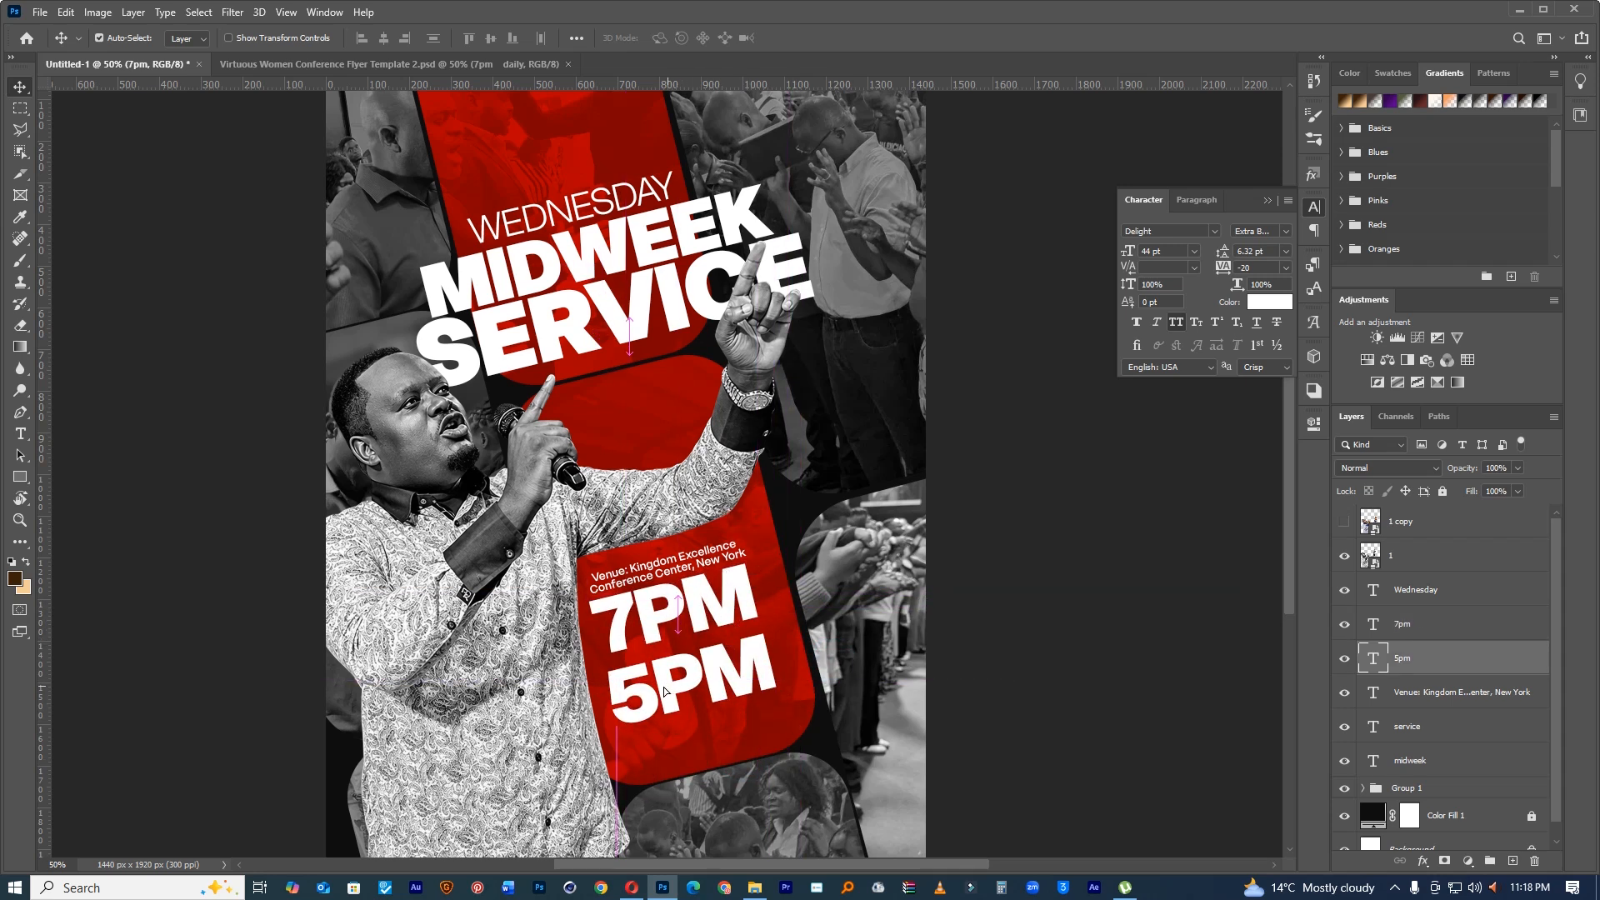
double_click(664, 691)
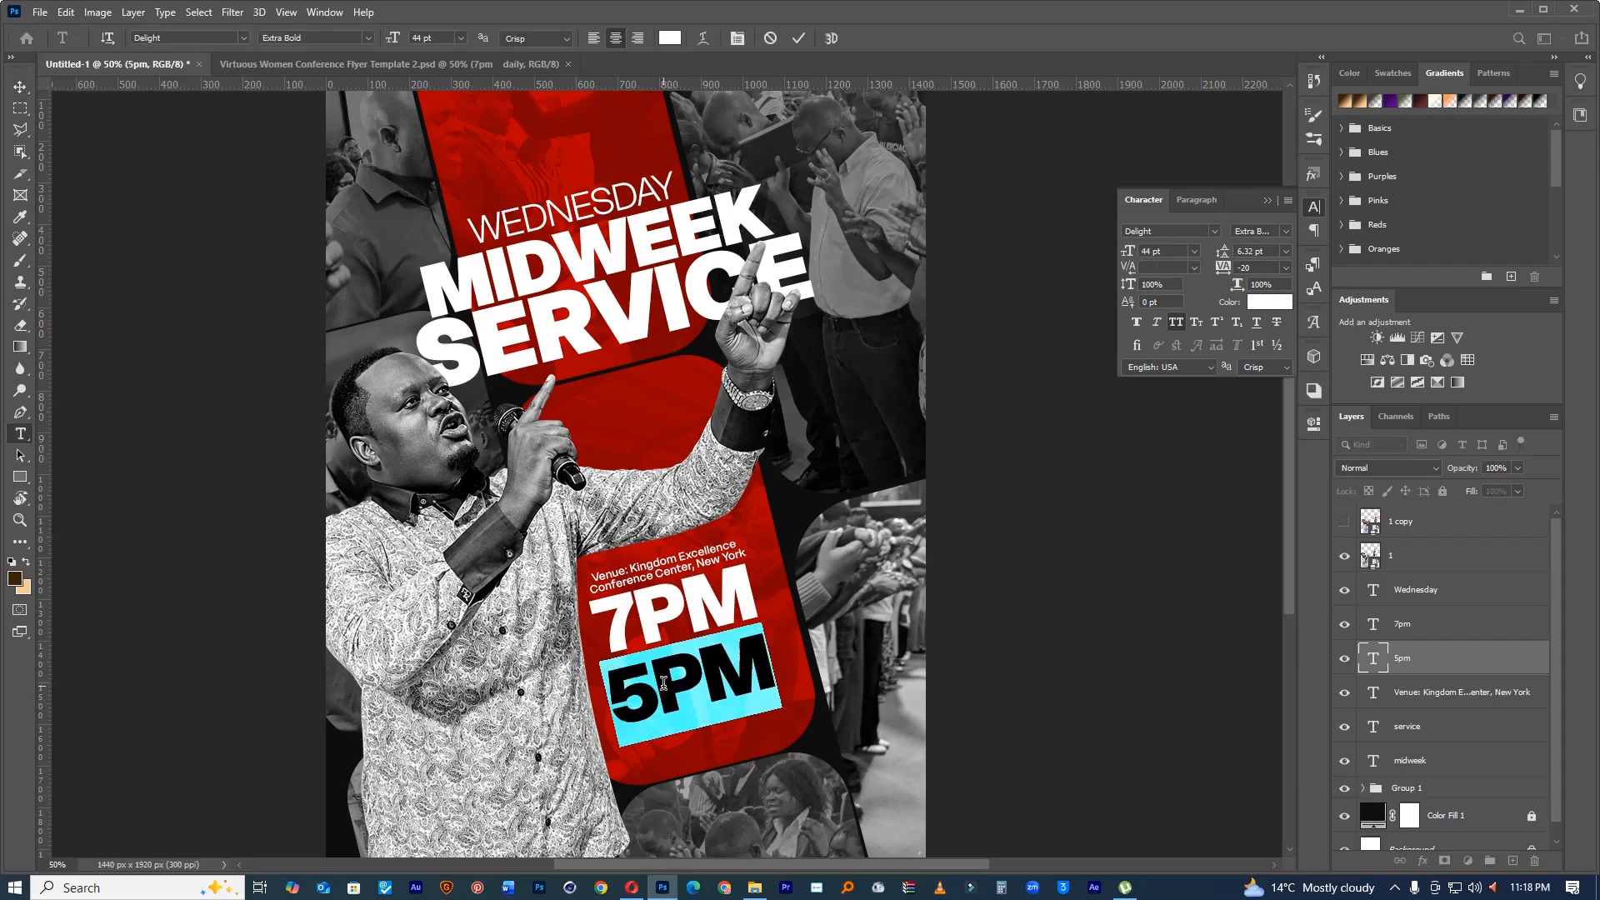
type("0")
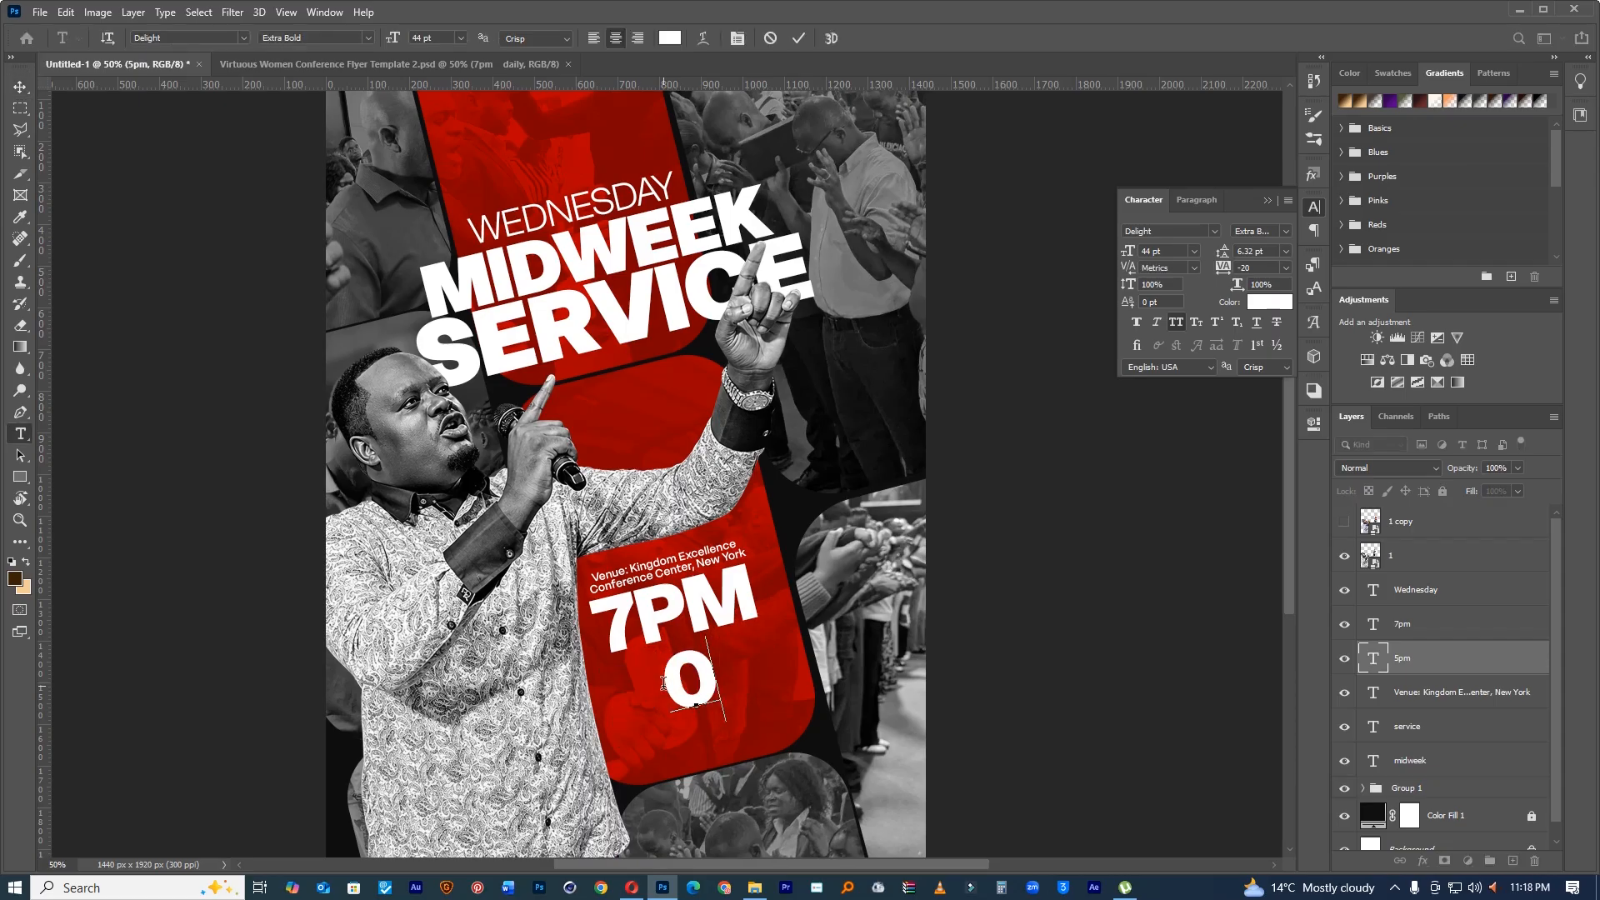
type("8")
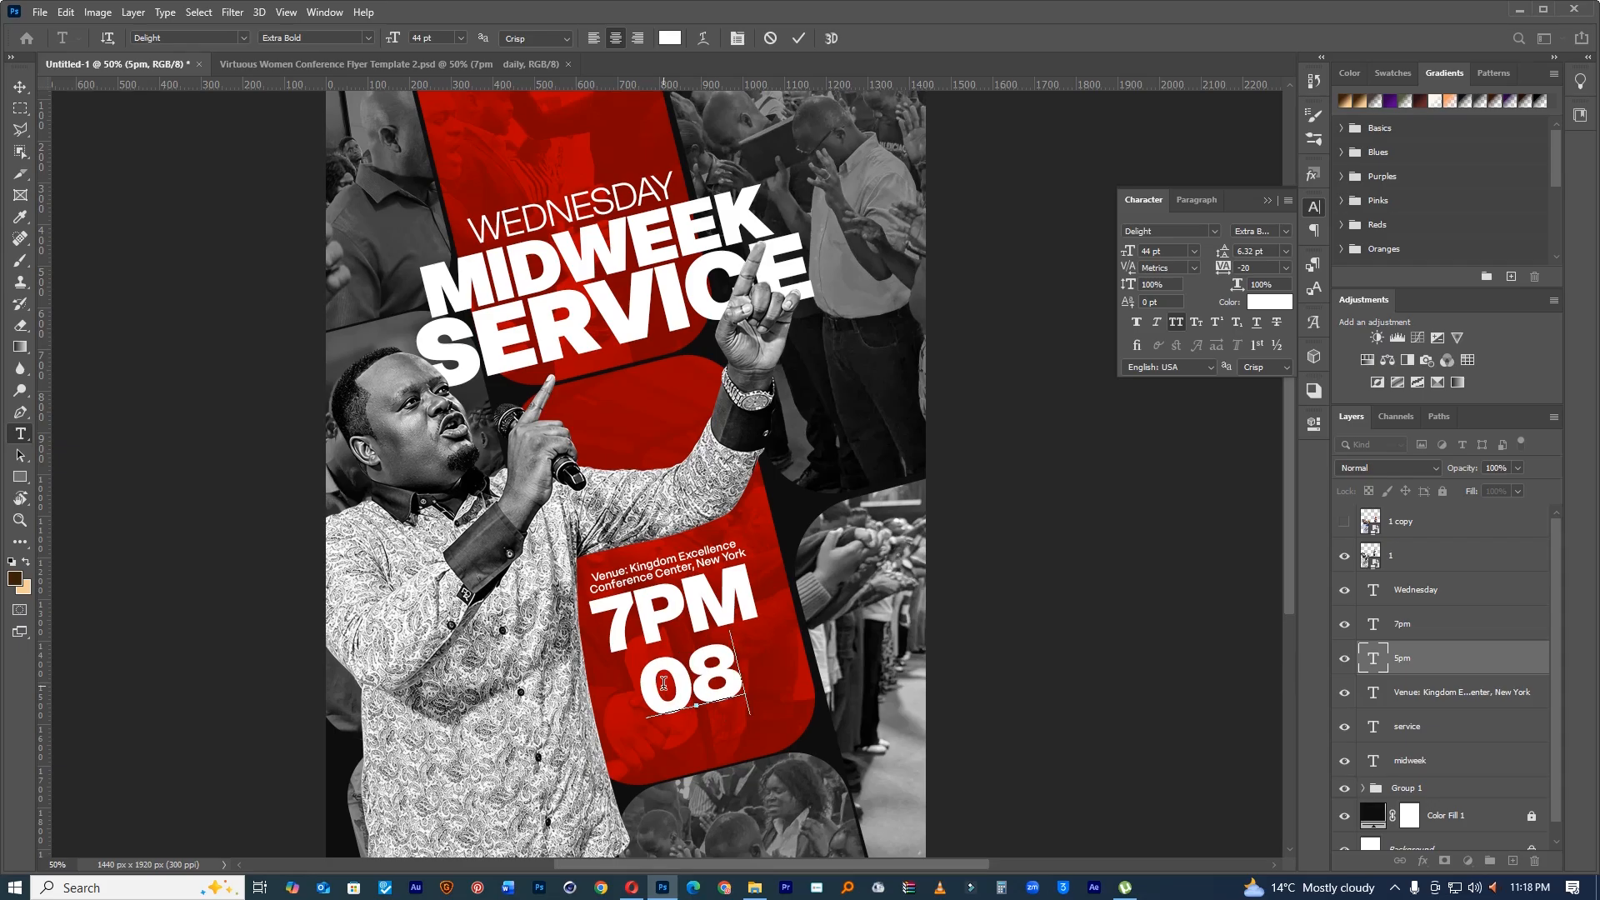
type(".")
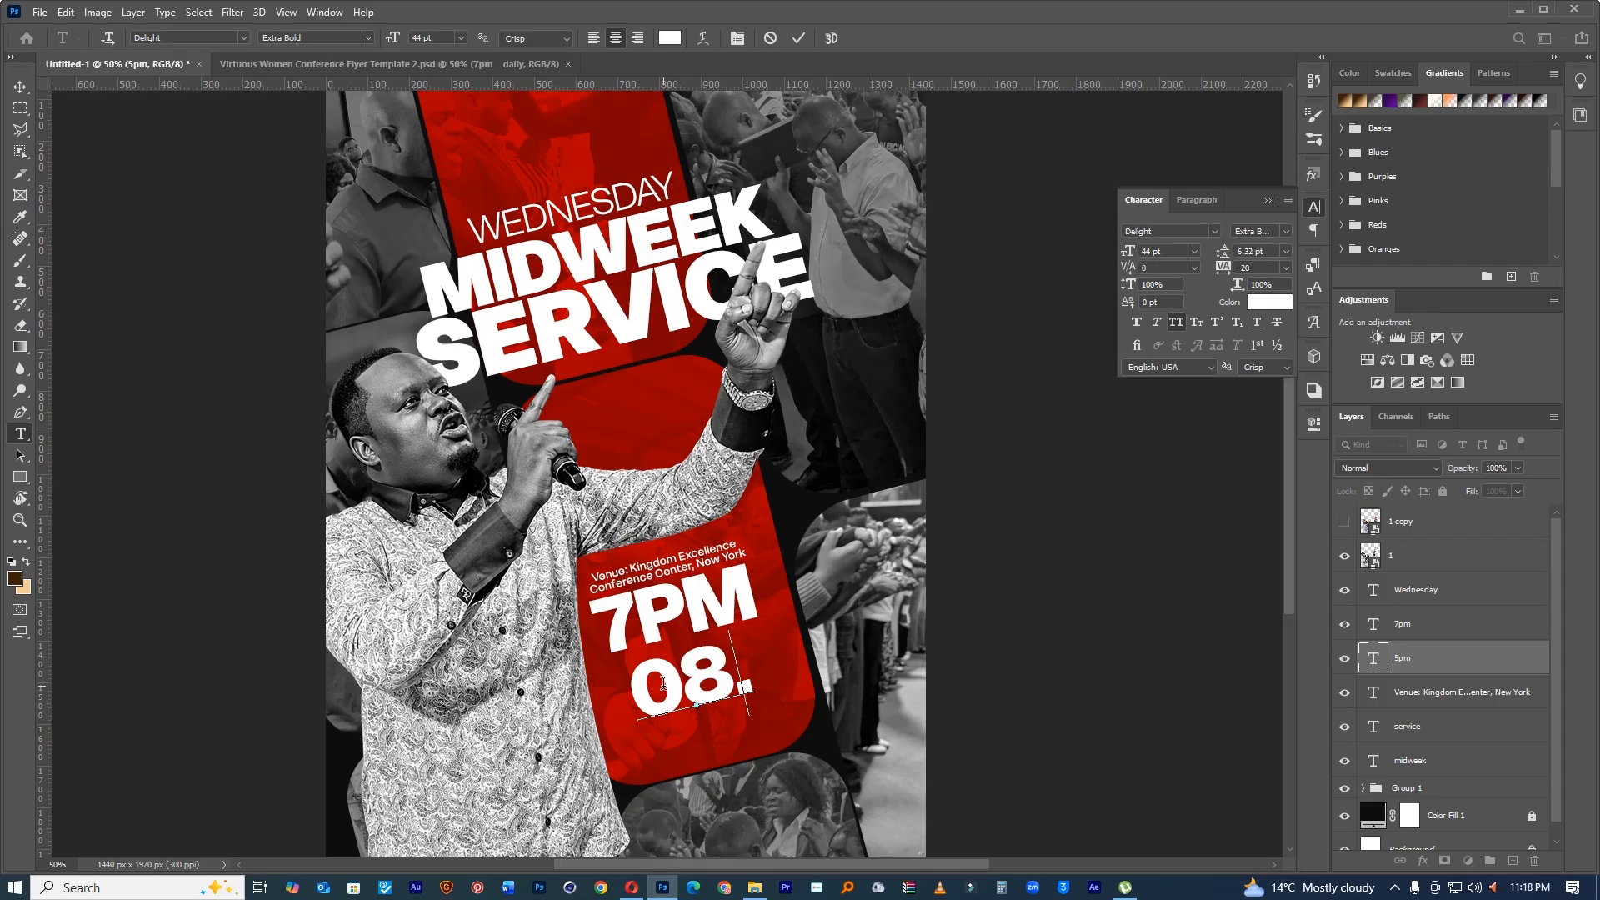
key("BackSpace")
key("BackSpace")
key("BackSpace")
type("SUN")
key("BackSpace")
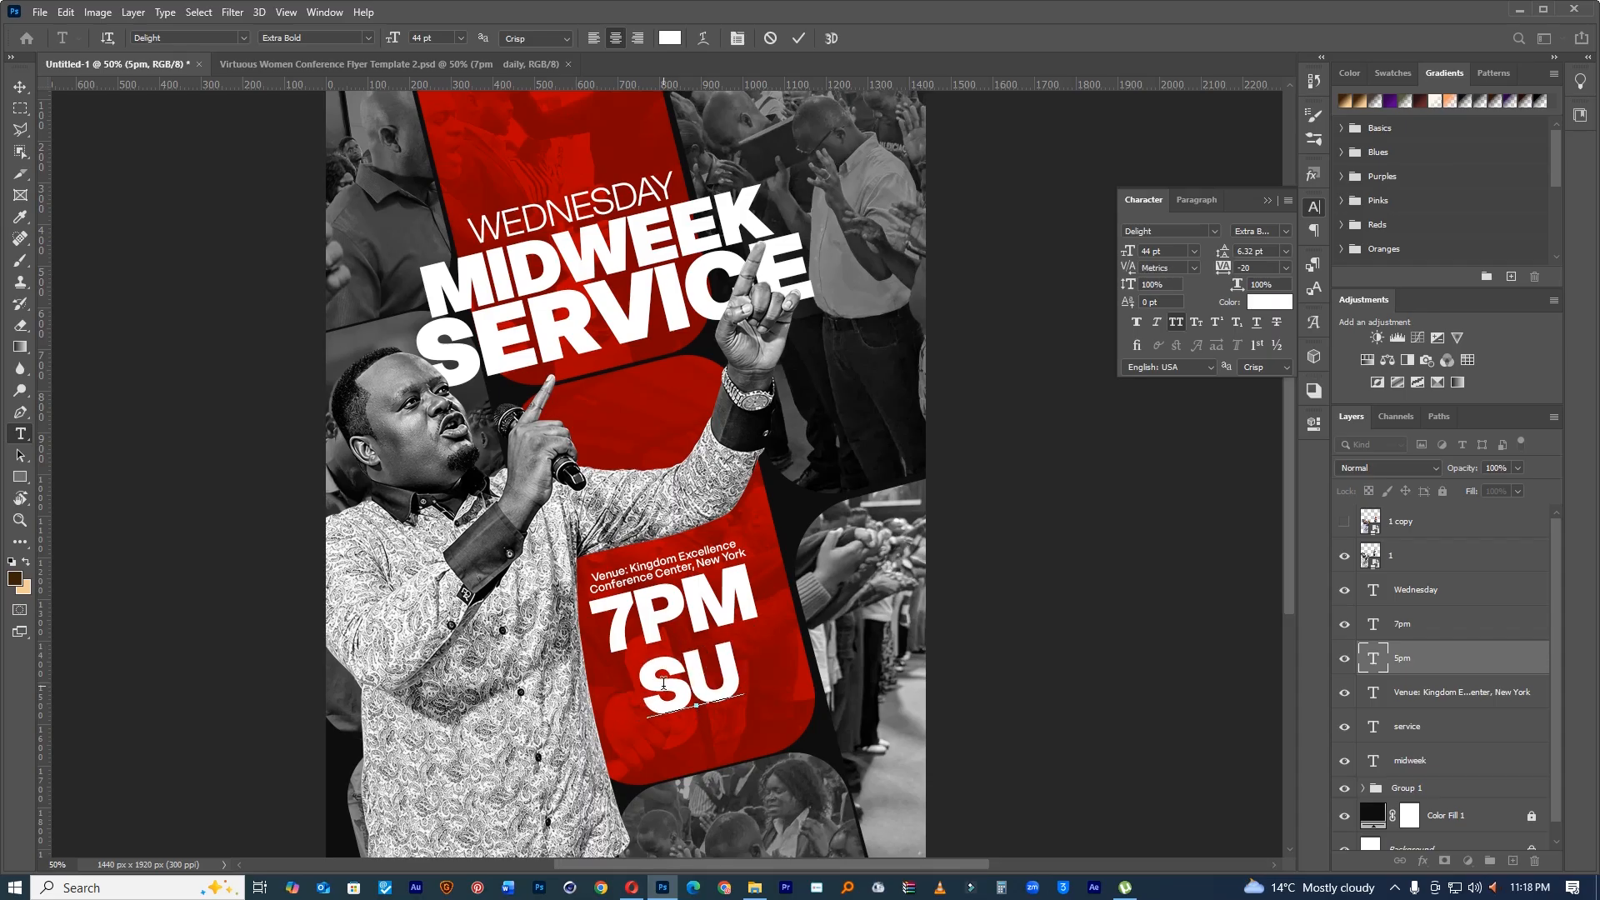
type("M")
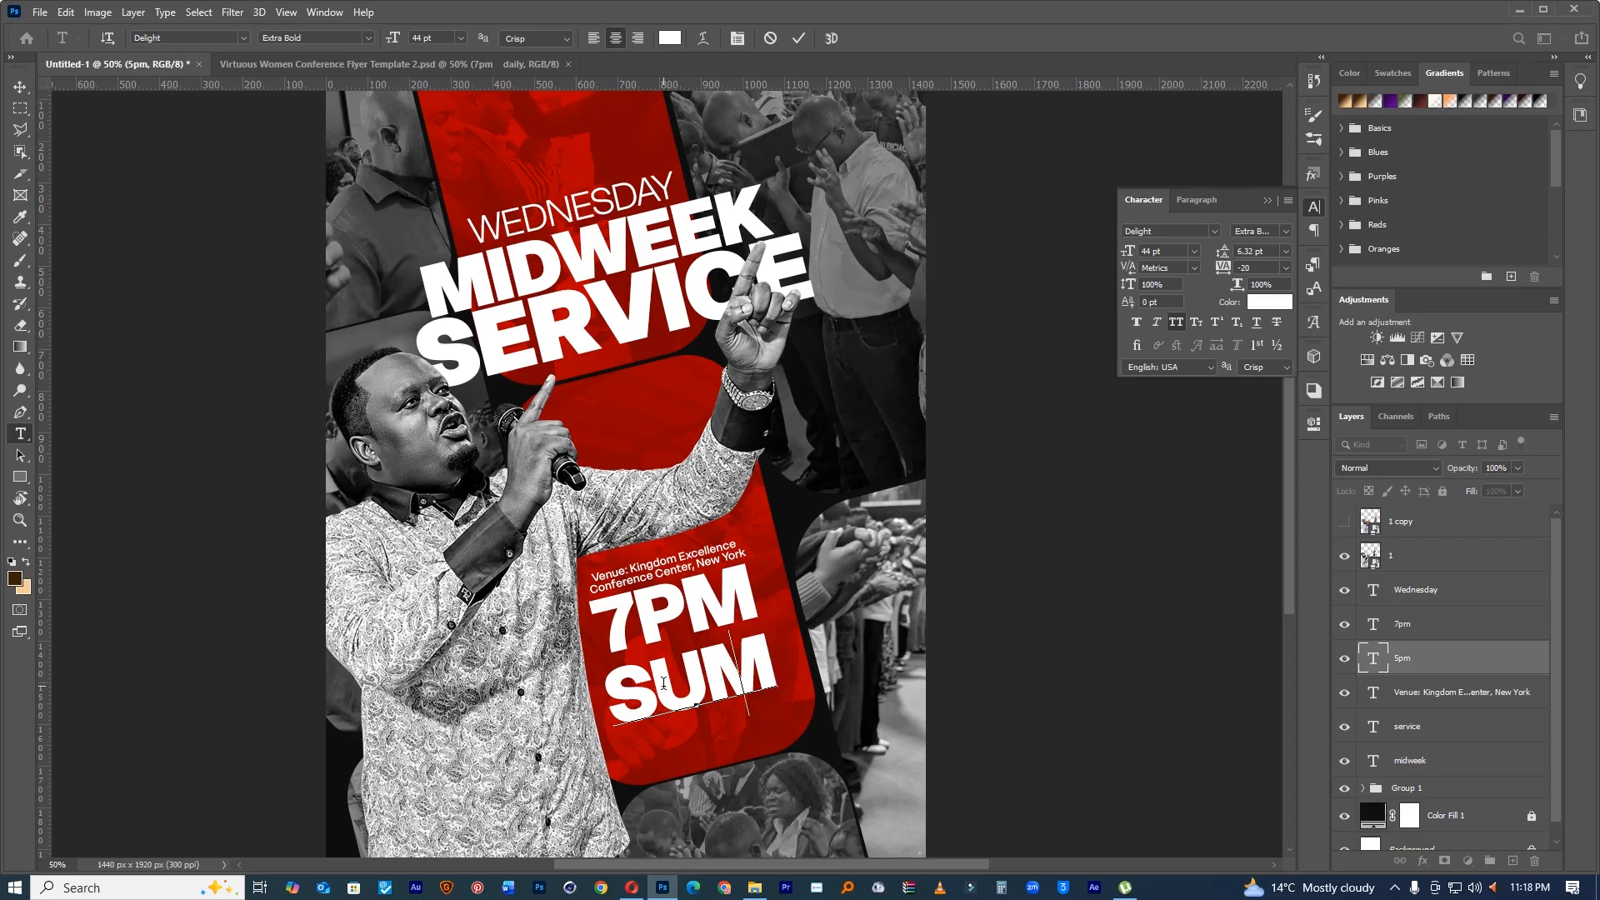
key("BackSpace")
type("N")
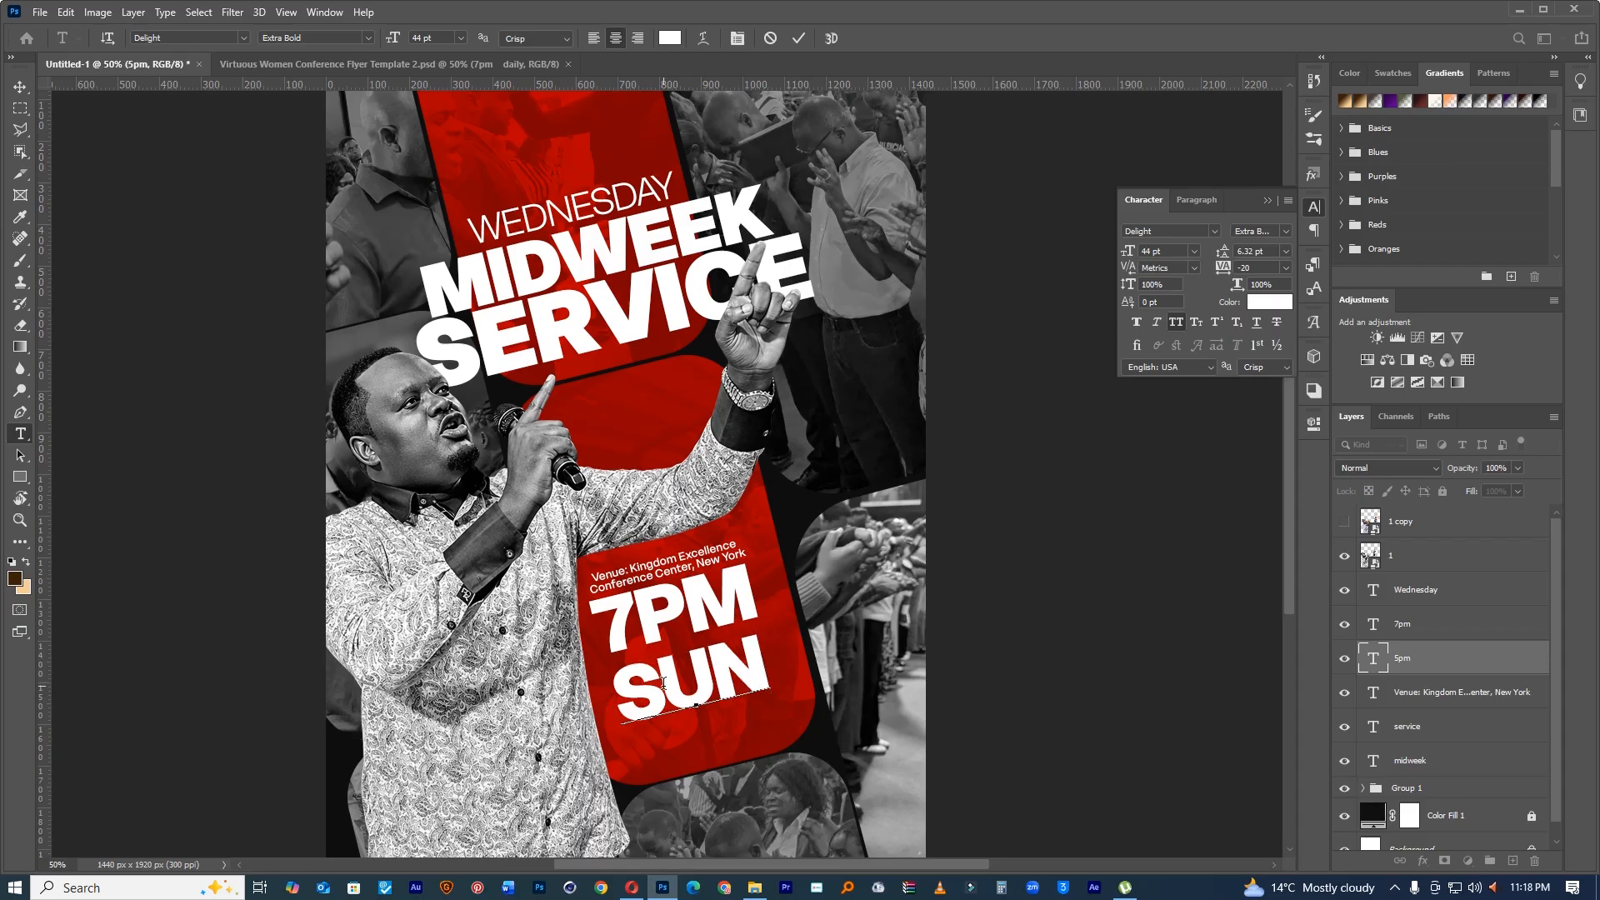
Step: Replace the wording beneath 7PM with "WED, 17TH" and "AUG 2026" on two lines
key("Left")
key("ctrl+a")
type("WED")
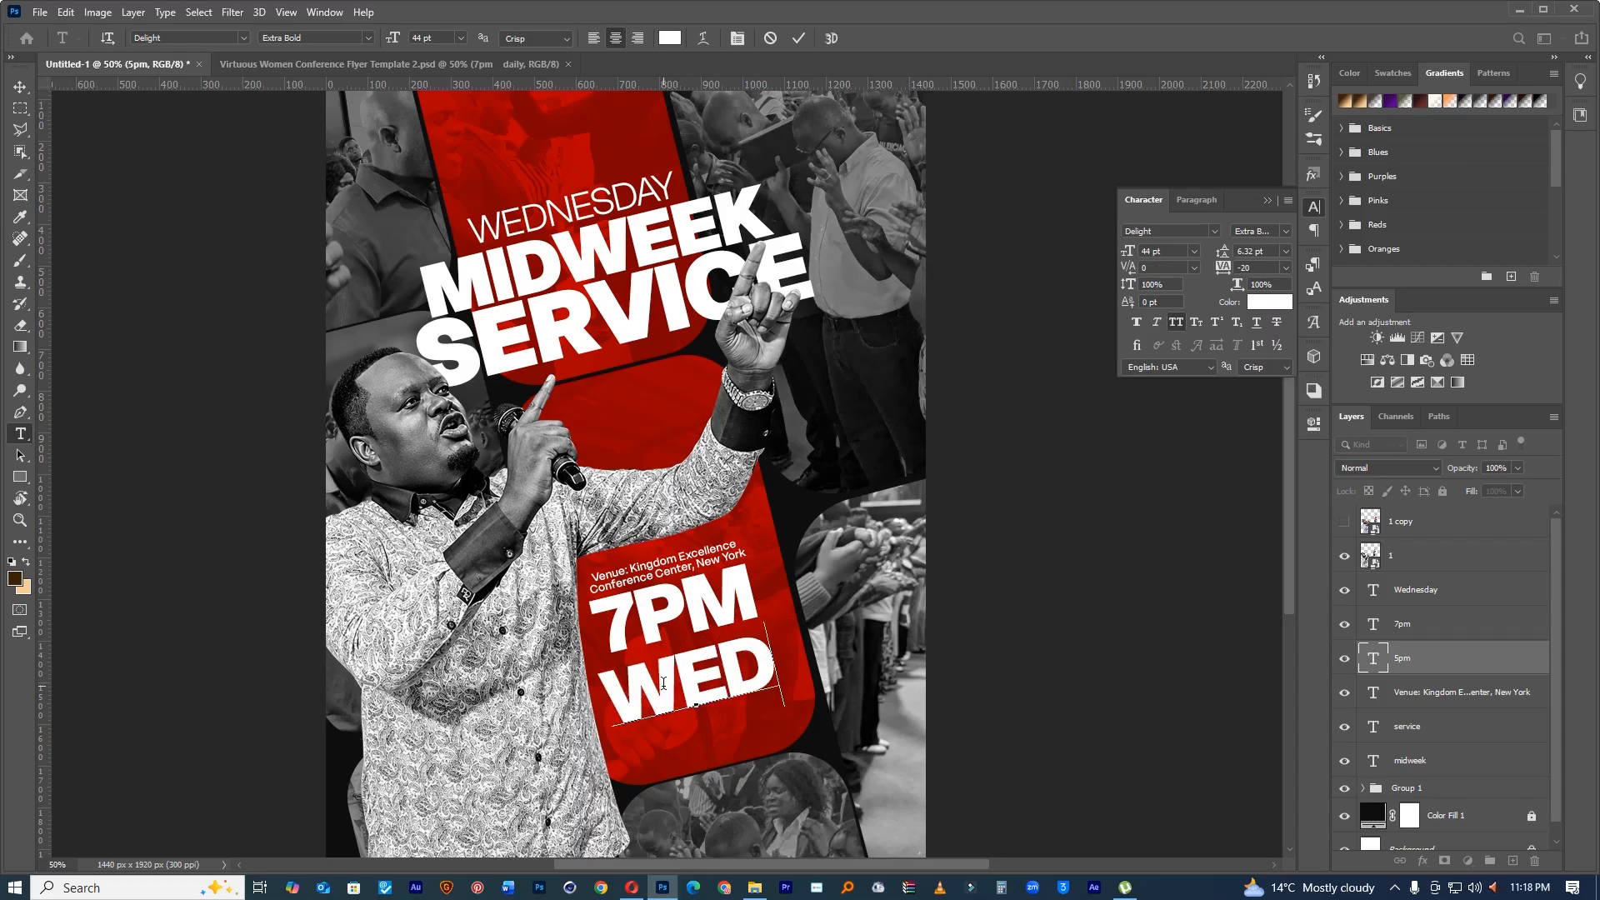
type(",")
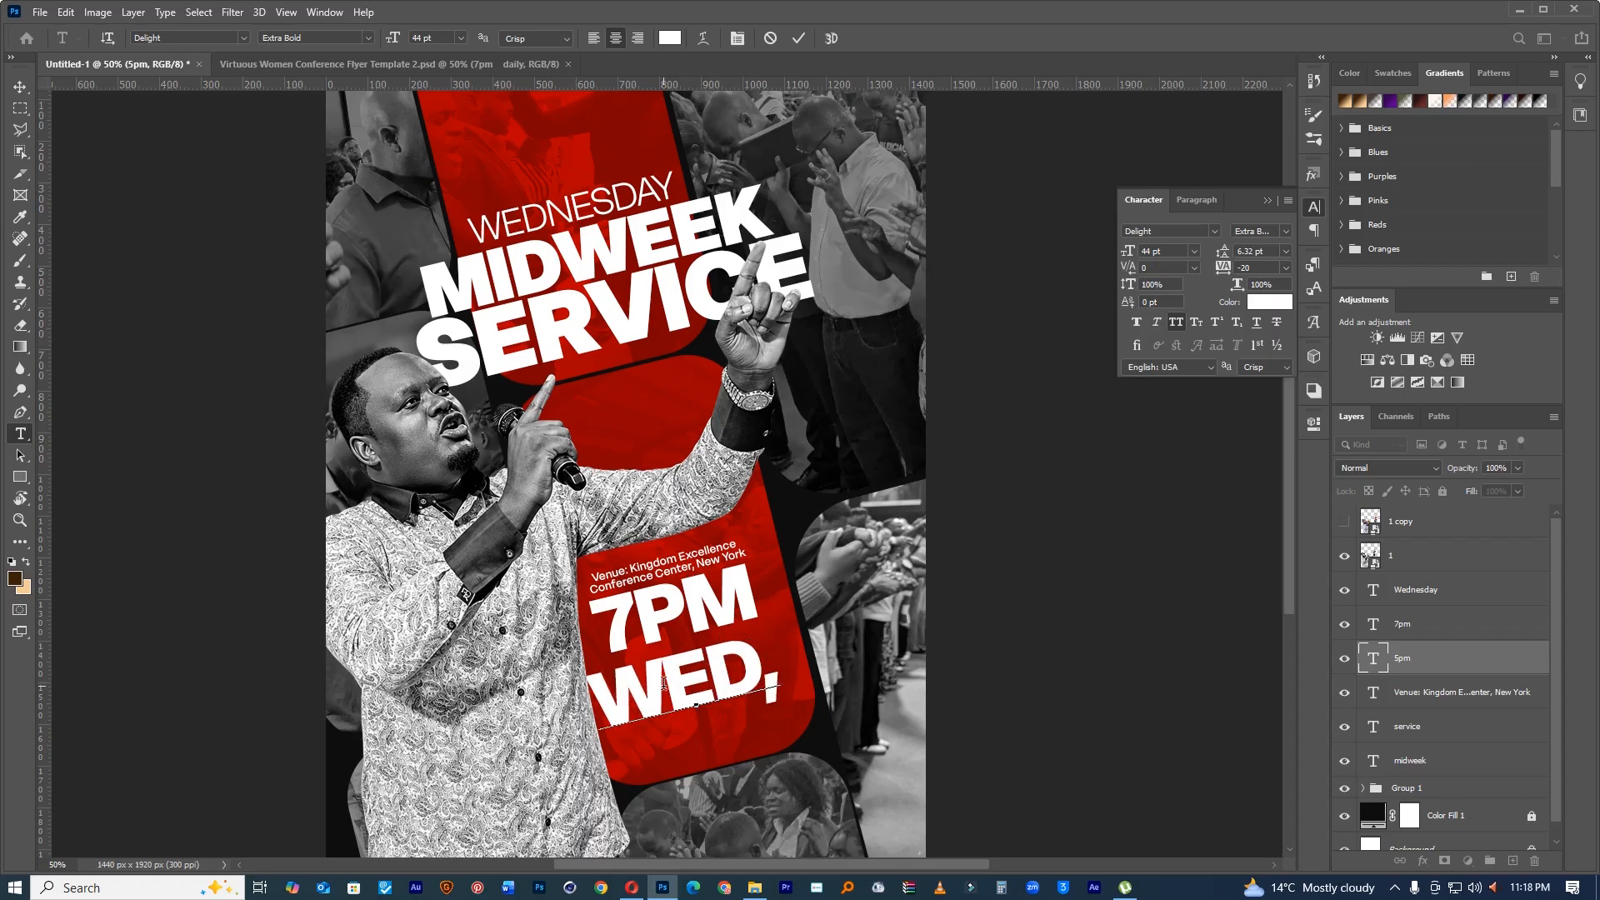
type(" 17TH")
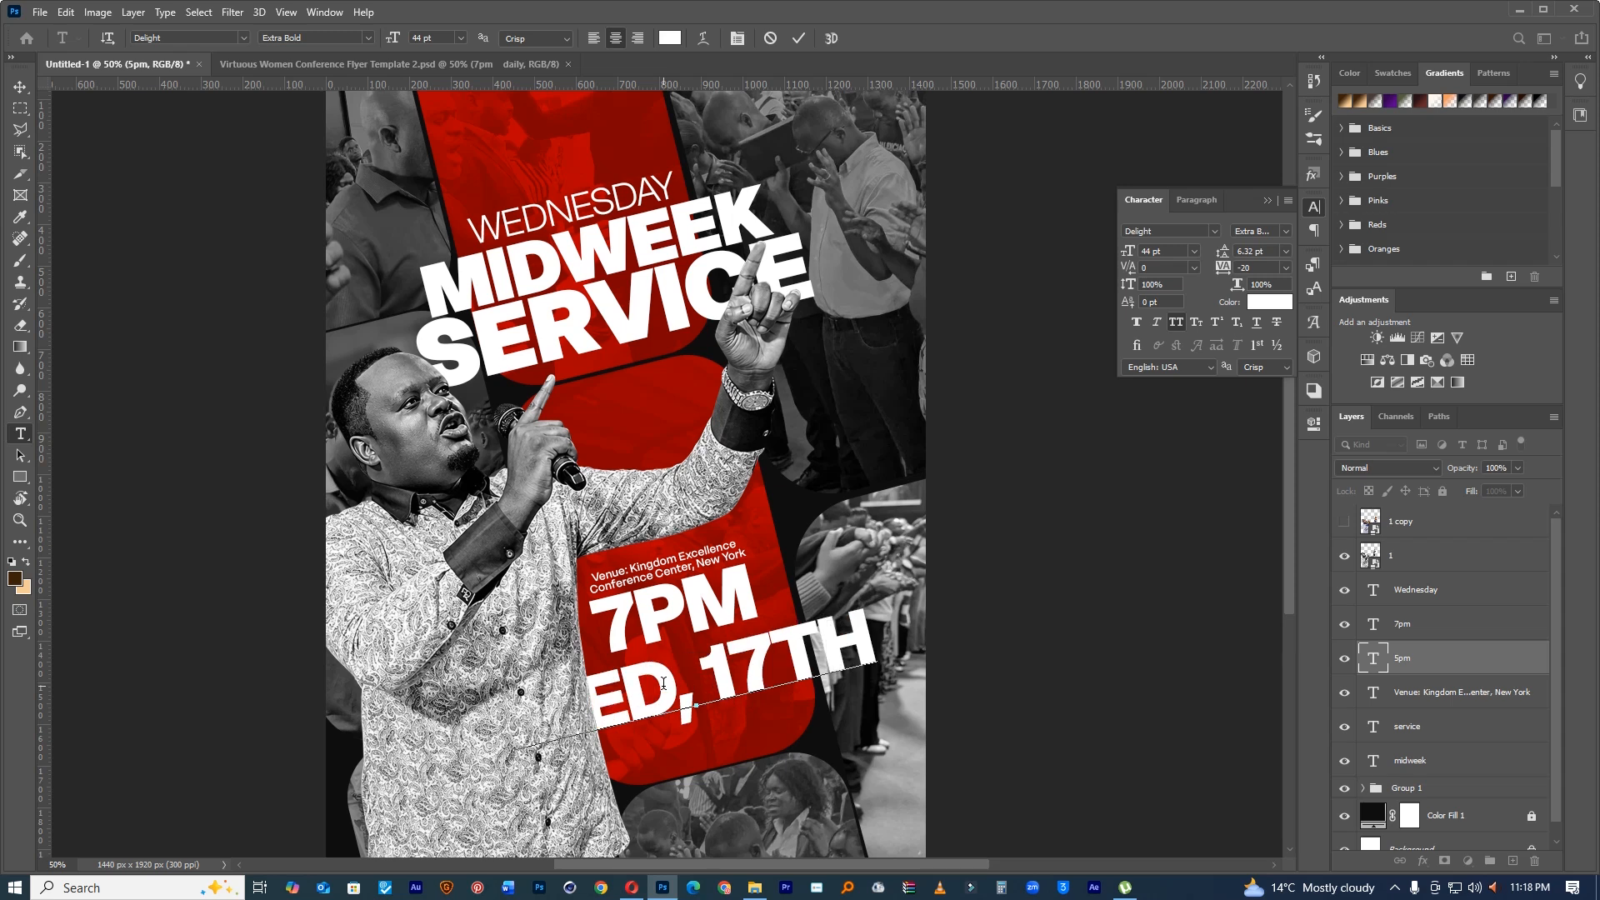
type("AUG")
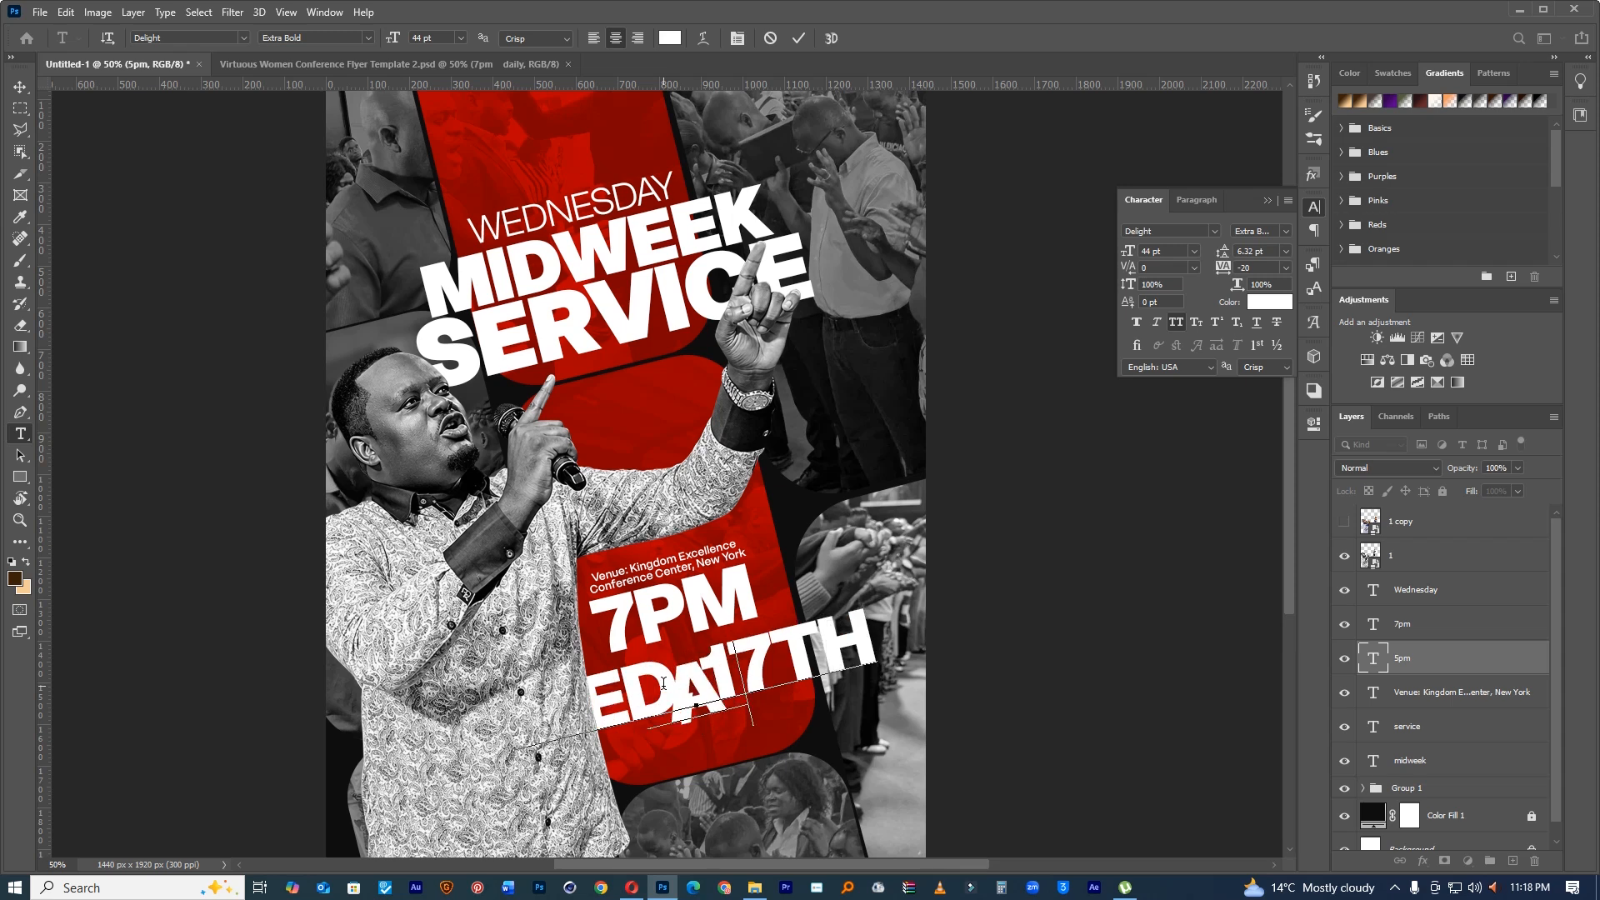
type(" 2026")
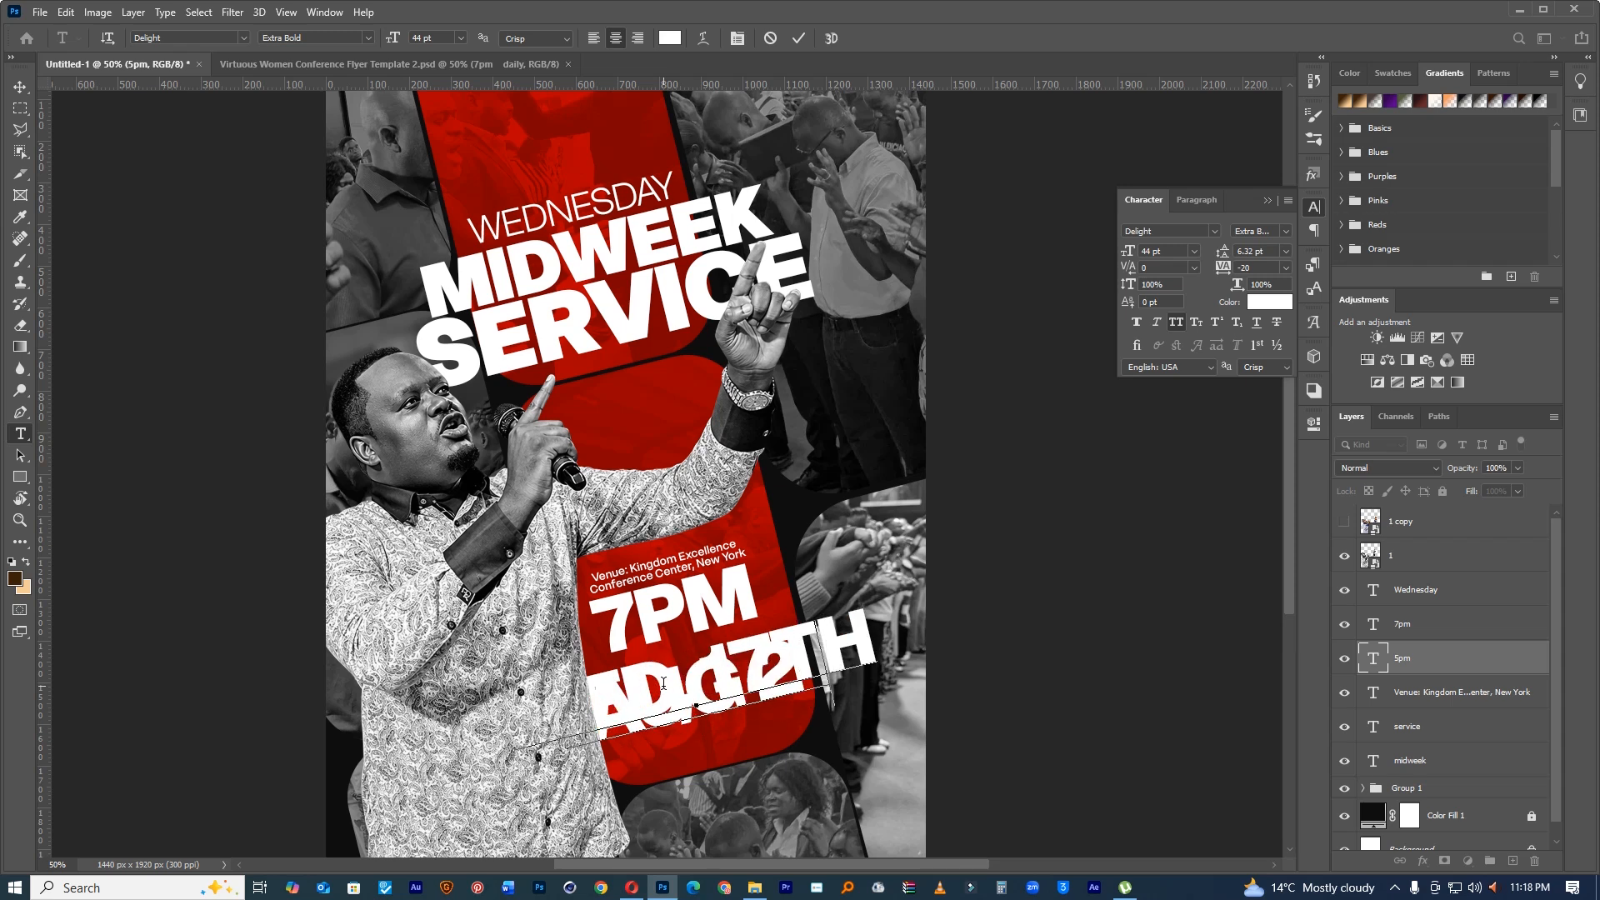
Step: Set the date text to 16 pt with 13 pt leading and place it tightly beneath 7PM
double_click(1373, 658)
left_click_drag(1128, 251, 1106, 265)
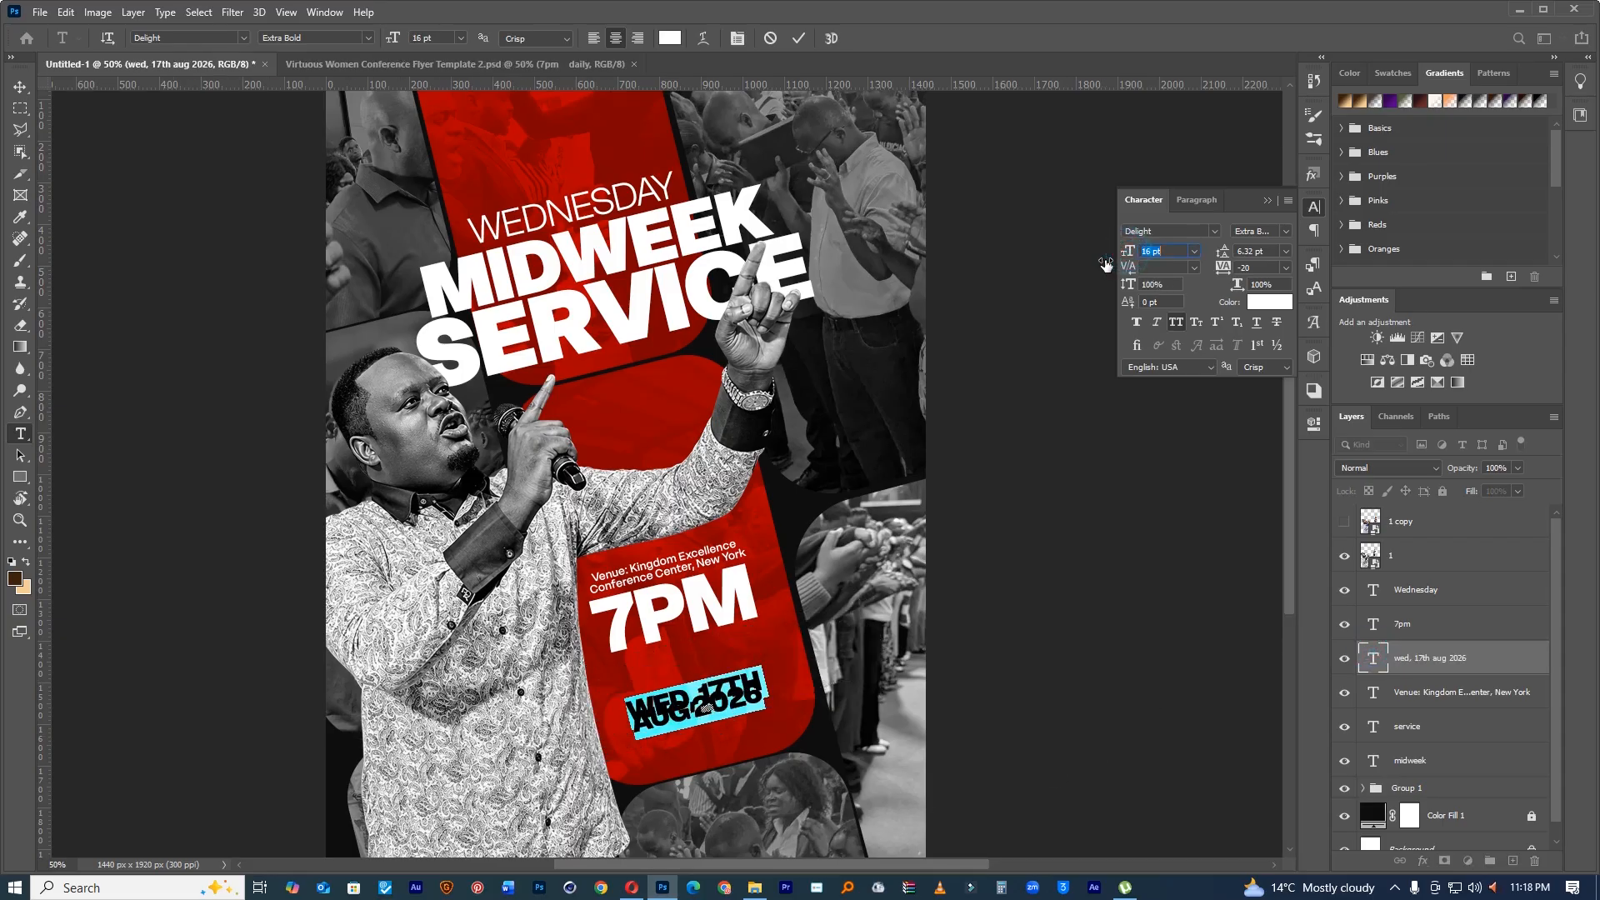
left_click_drag(1223, 251, 1228, 254)
left_click_drag(739, 637, 729, 591)
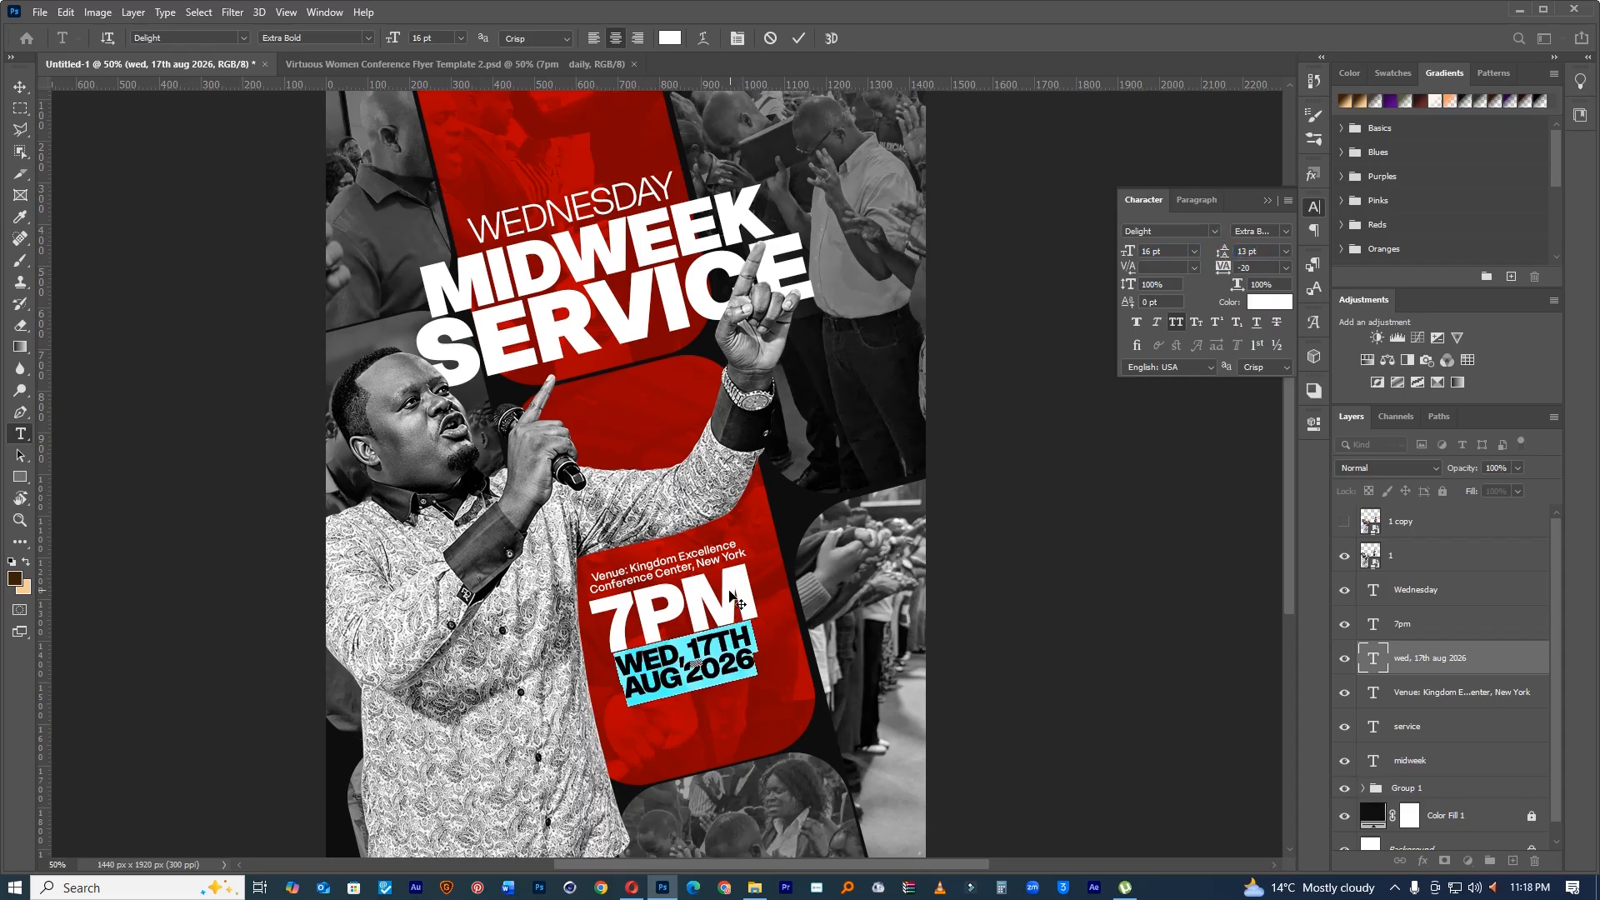
left_click(801, 38)
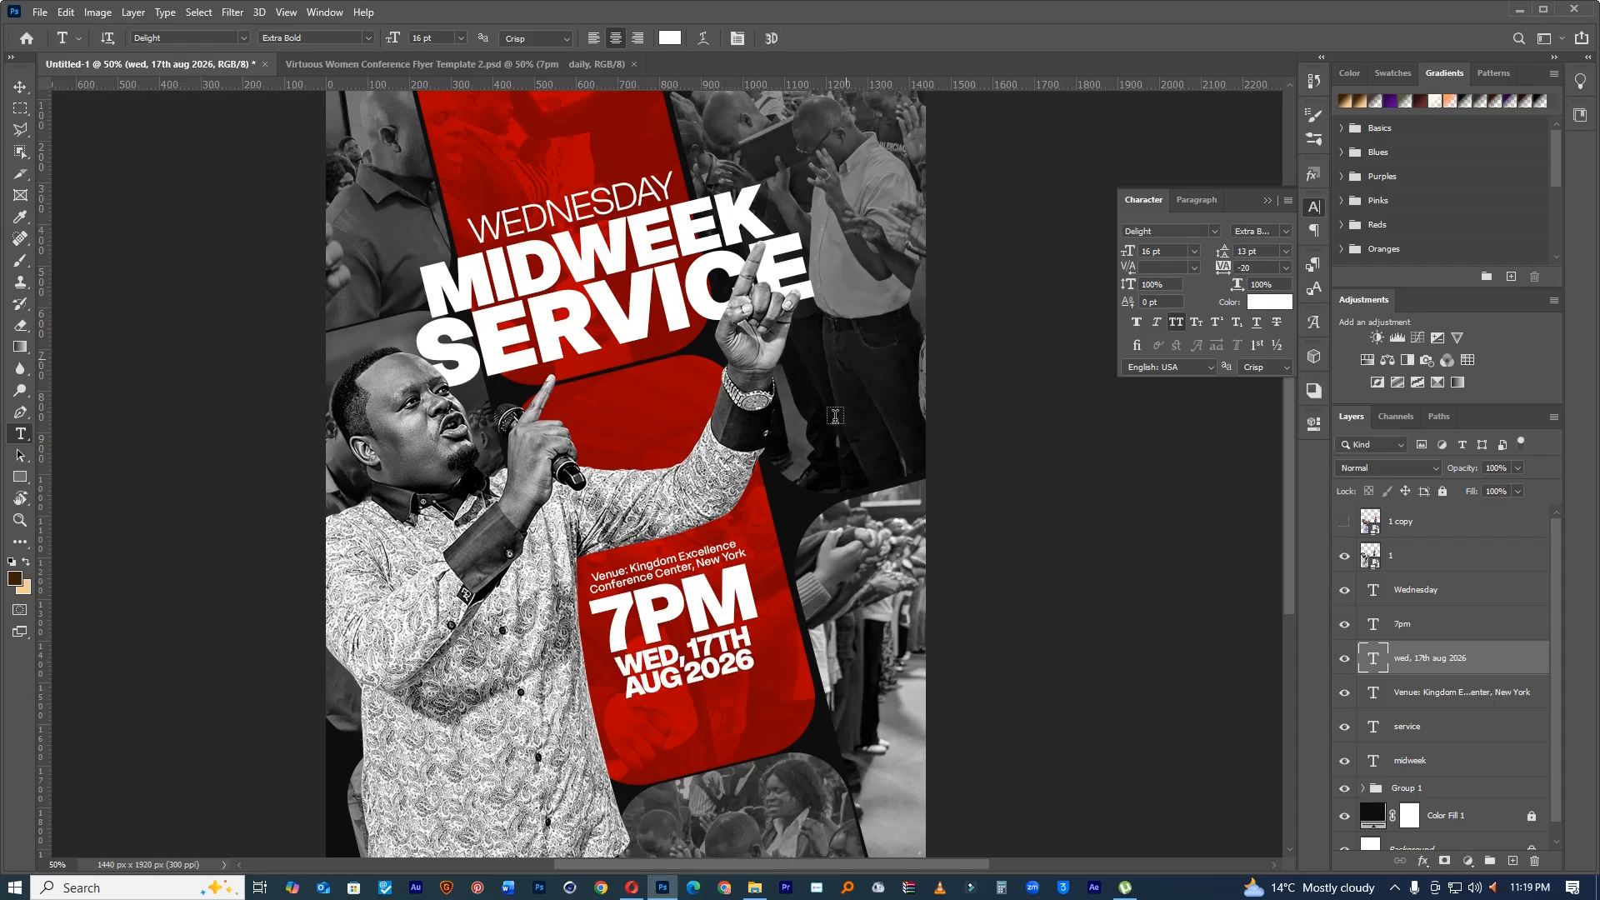
Step: Scale the crowd photo in the panel beside the time text to 14.69% and rotate it to about -9.14 degrees
left_click_drag(777, 560, 736, 561)
key("ctrl+plus")
key("ctrl+plus")
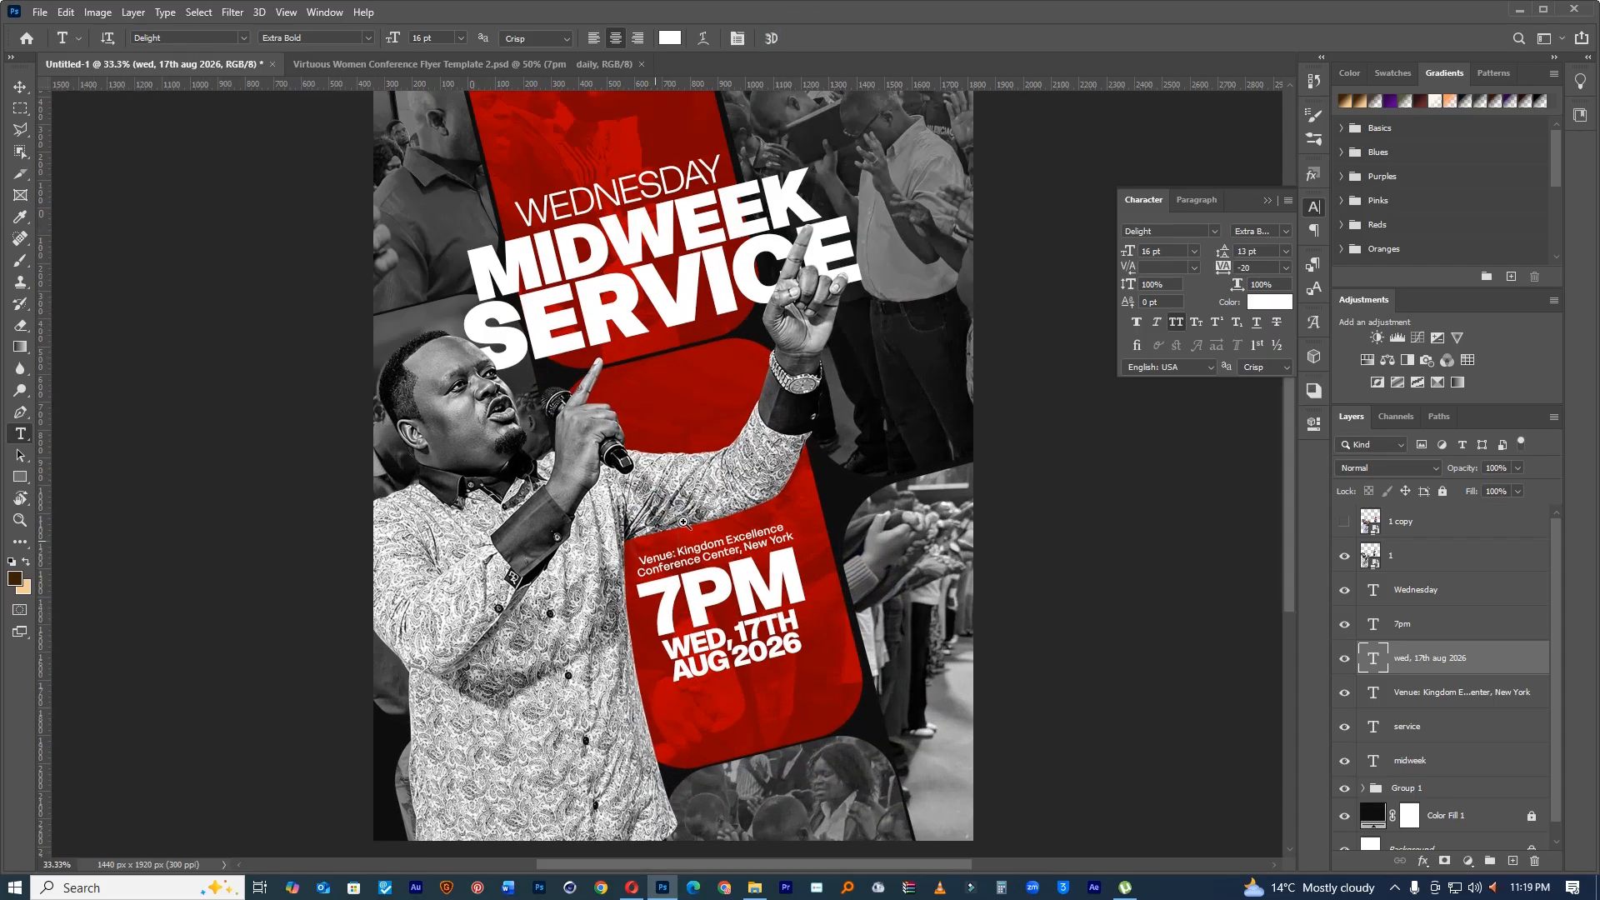
key("v")
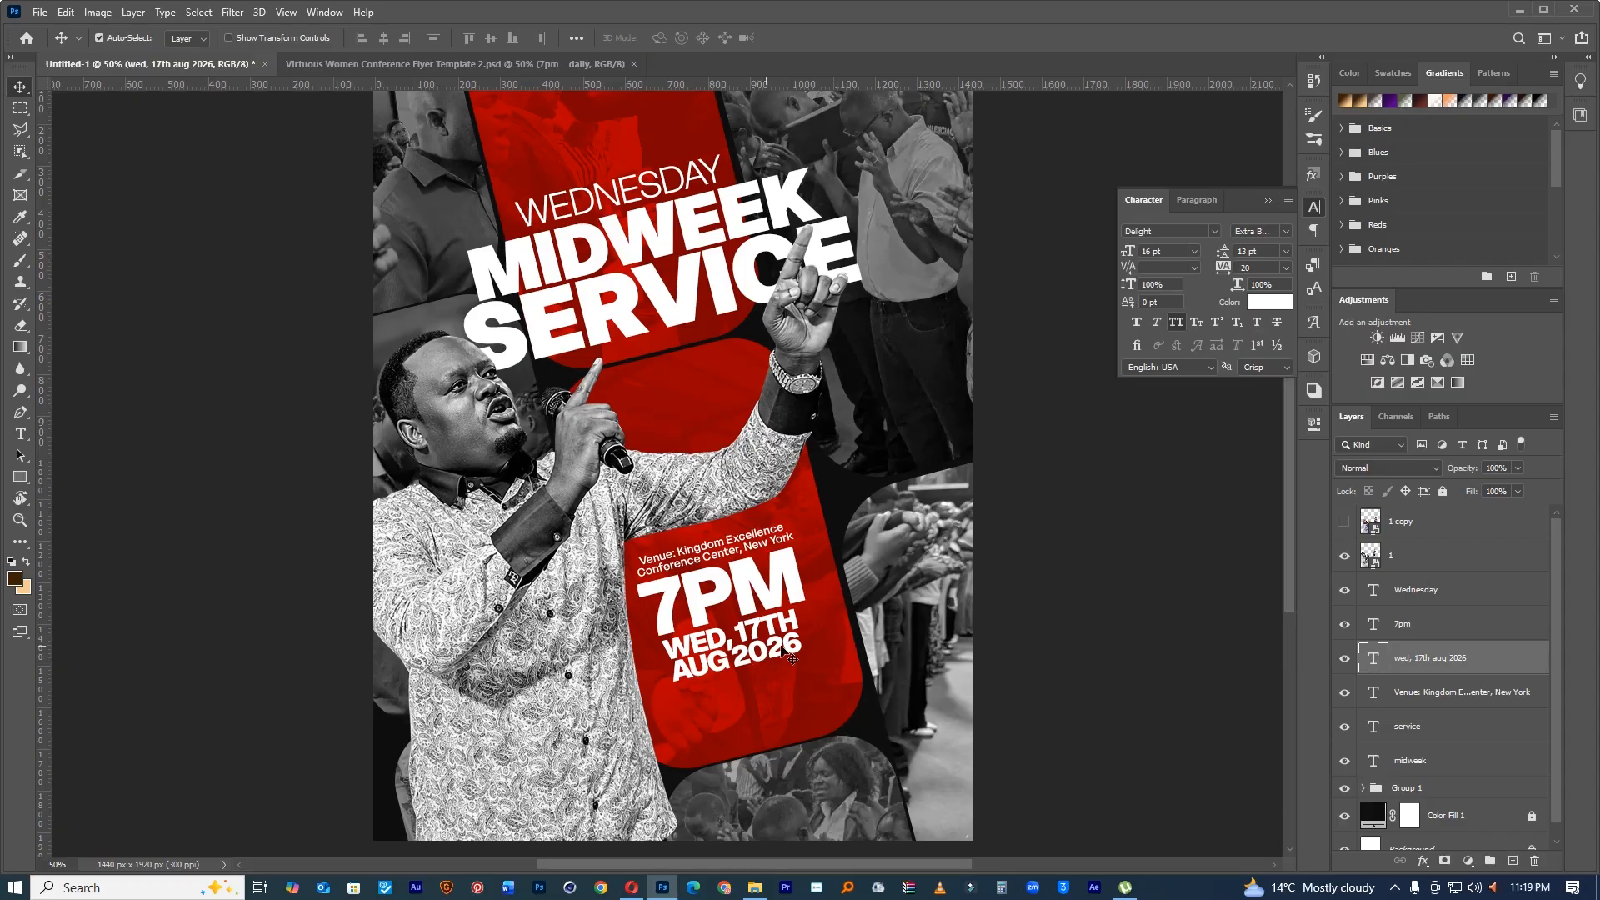
left_click_drag(925, 569, 1069, 500)
key("ctrl+t")
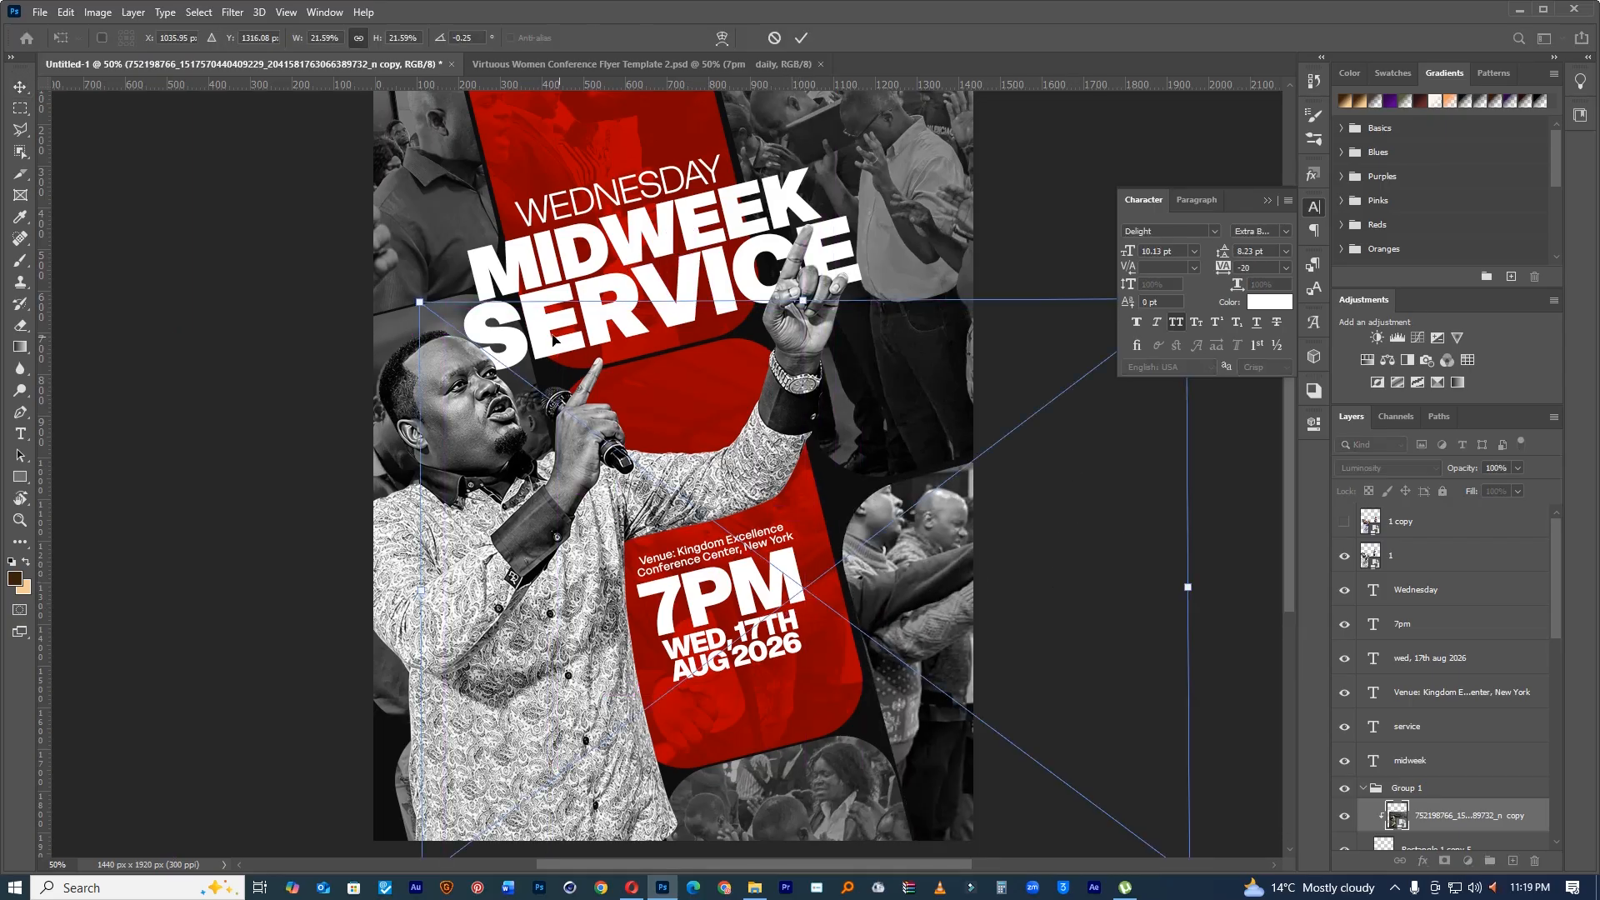
left_click_drag(421, 302, 602, 437)
left_click_drag(1031, 479, 1023, 422)
left_click_drag(821, 502, 875, 559)
left_click_drag(1037, 461, 1117, 407)
left_click_drag(888, 599, 951, 632)
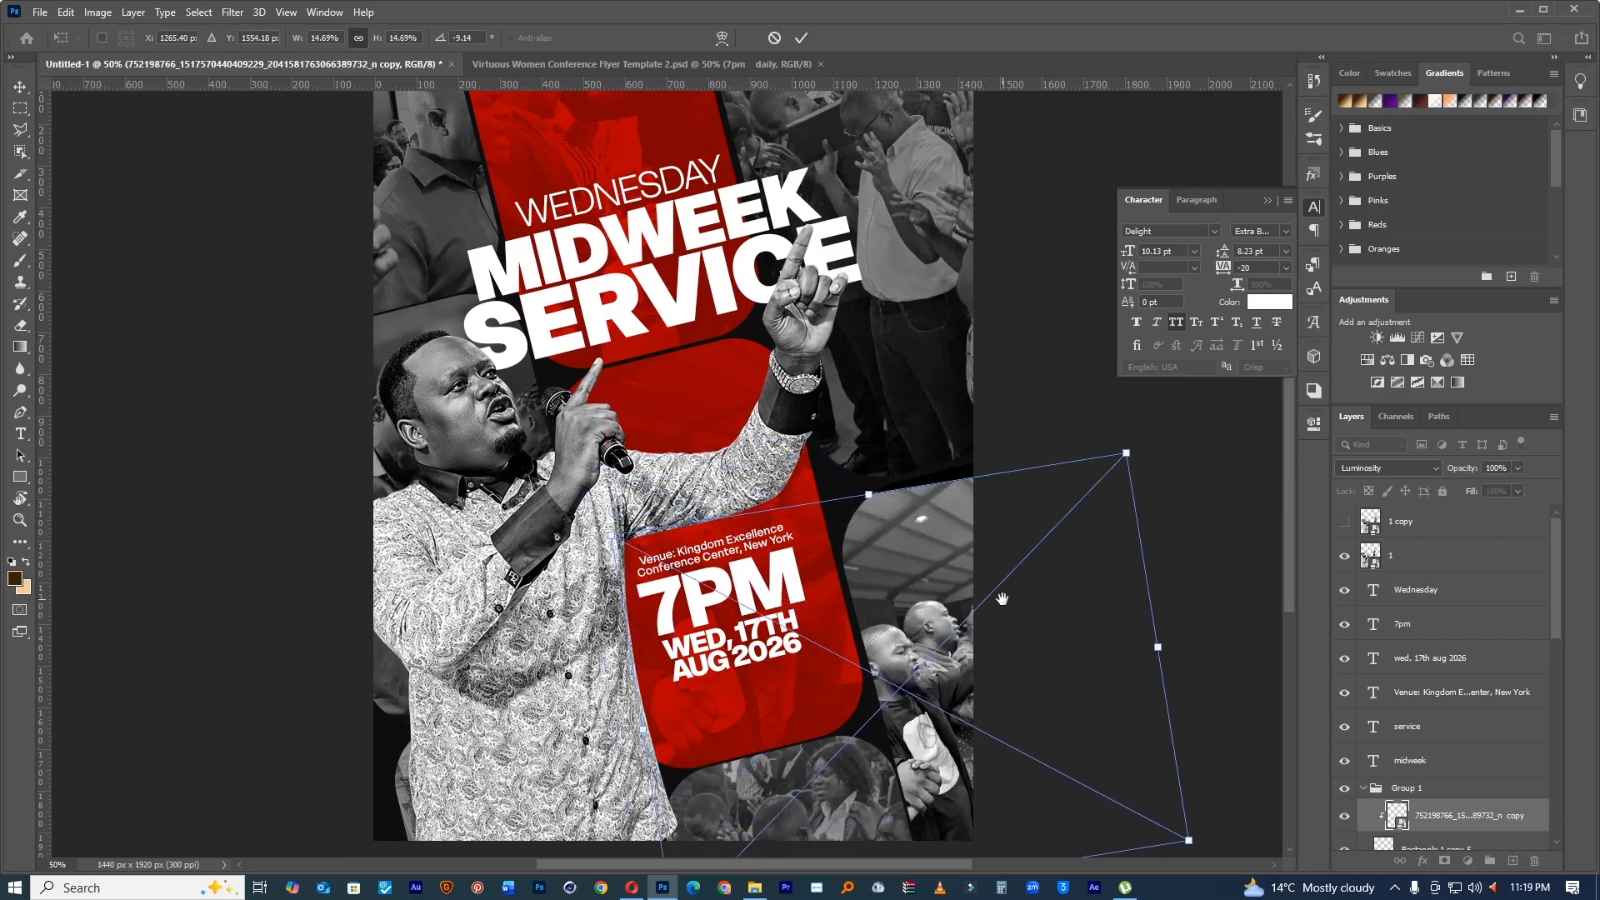
Step: Reposition the crowd photo within its panel so the people with raised hands fill it, and apply the transformation
key("ctrl+minus")
key("ctrl+minus")
left_click_drag(894, 456, 931, 441)
left_click_drag(799, 547, 725, 530)
left_click_drag(751, 448, 751, 448)
left_click(801, 38)
Step: Nudge the WEDNESDAY text slightly outward above MIDWEEK and duplicate it higher up on the red panel
left_click(692, 637, "ctrl")
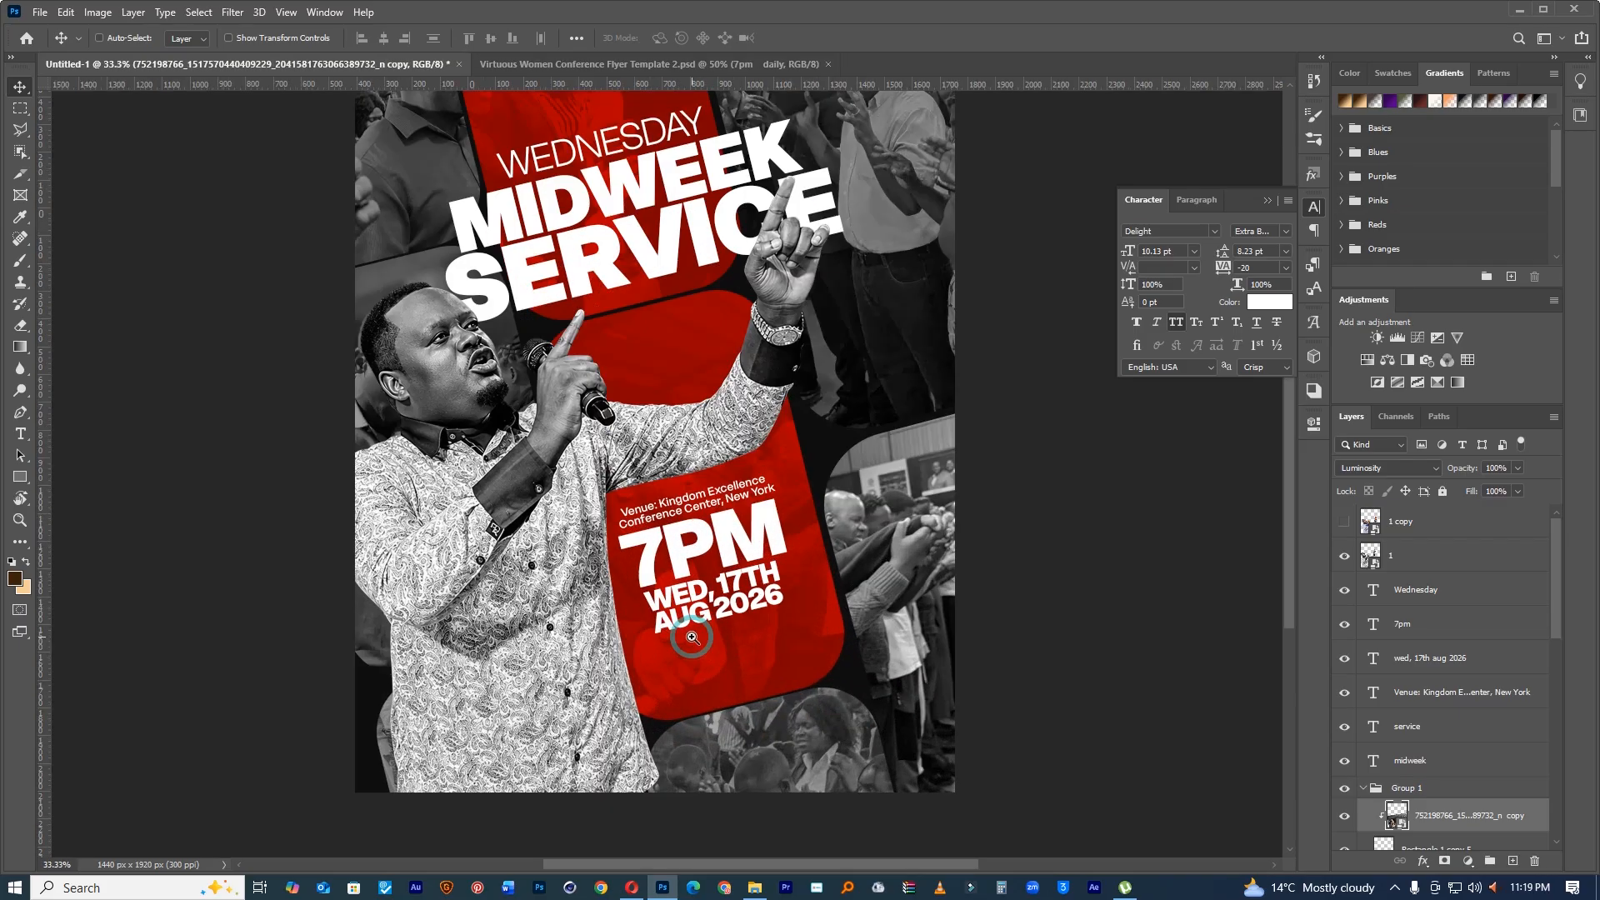
left_click_drag(651, 287, 671, 363)
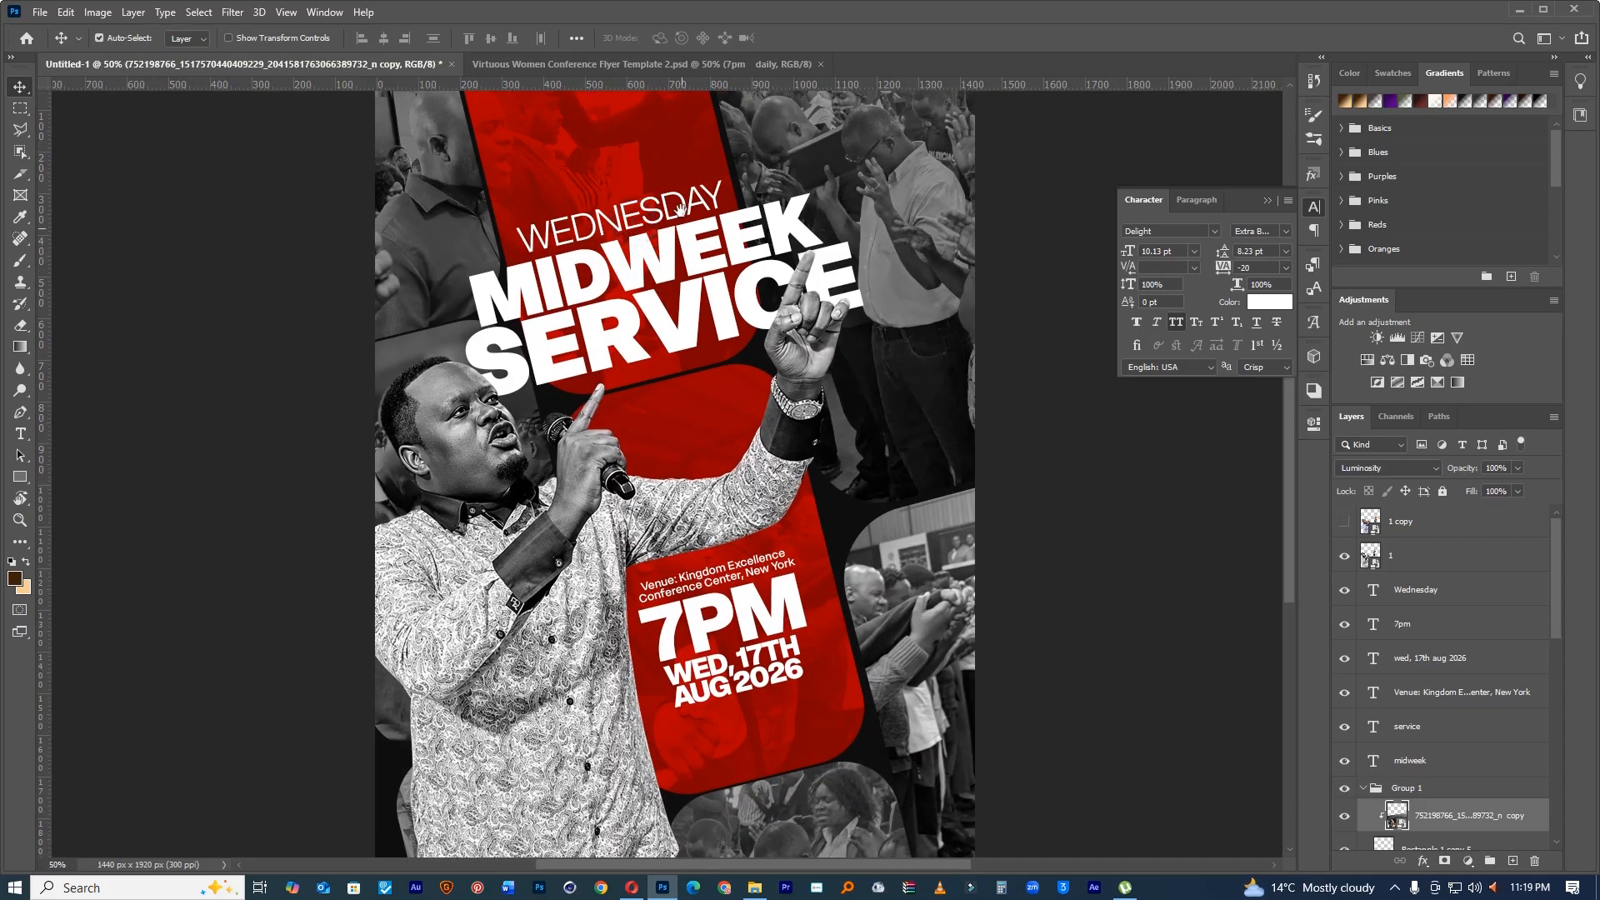
left_click_drag(671, 219, 664, 215)
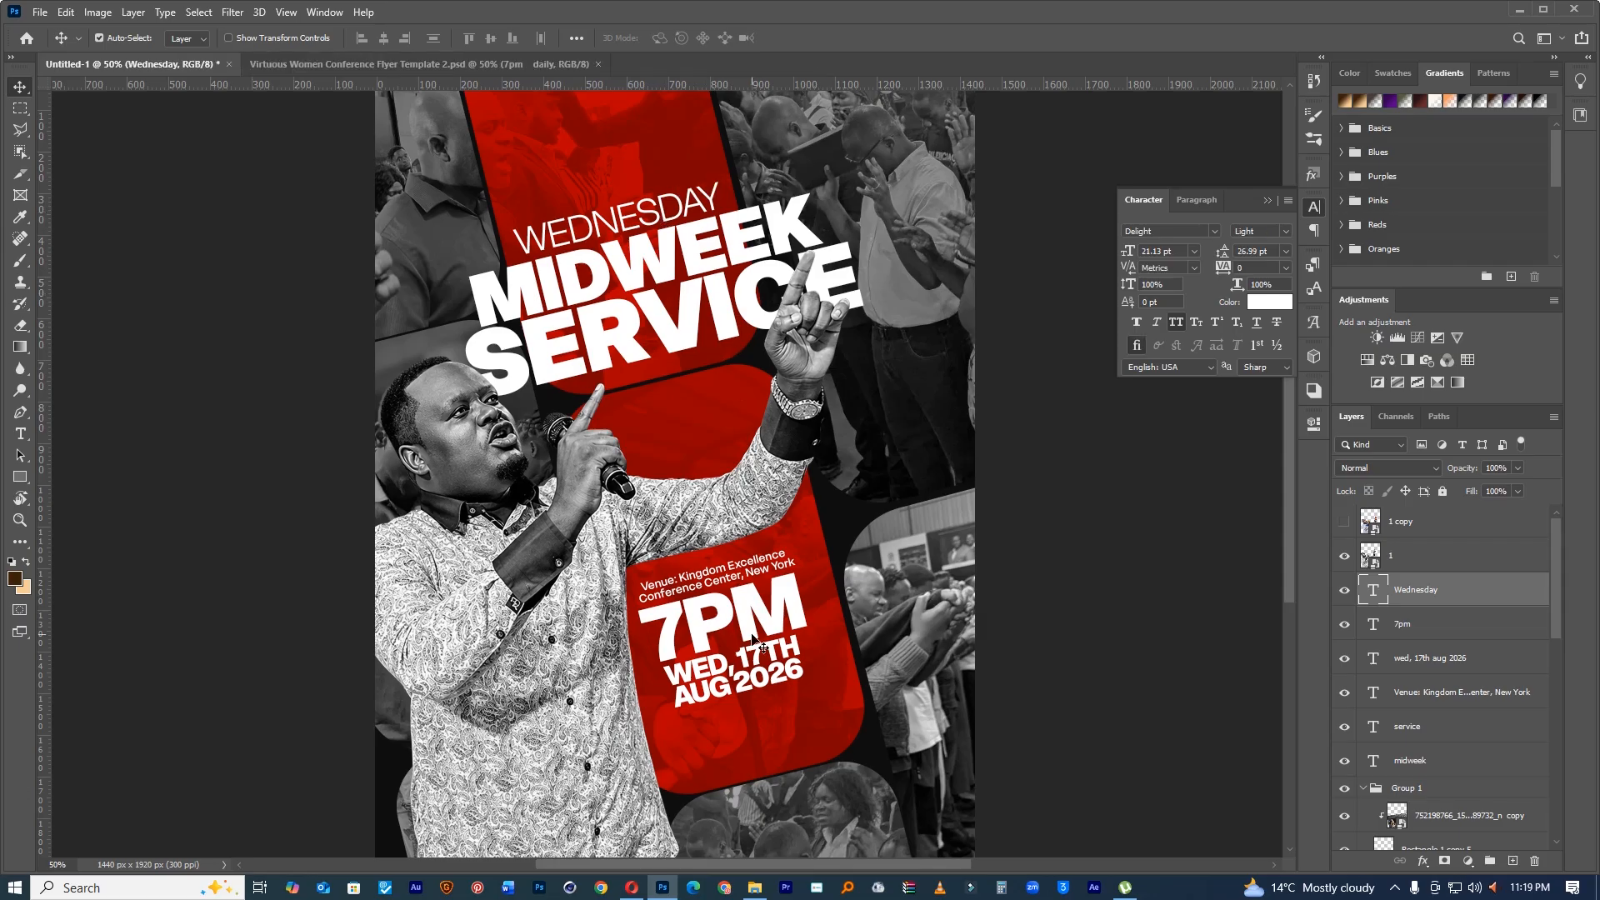
left_click_drag(618, 233, 607, 158)
double_click(605, 152)
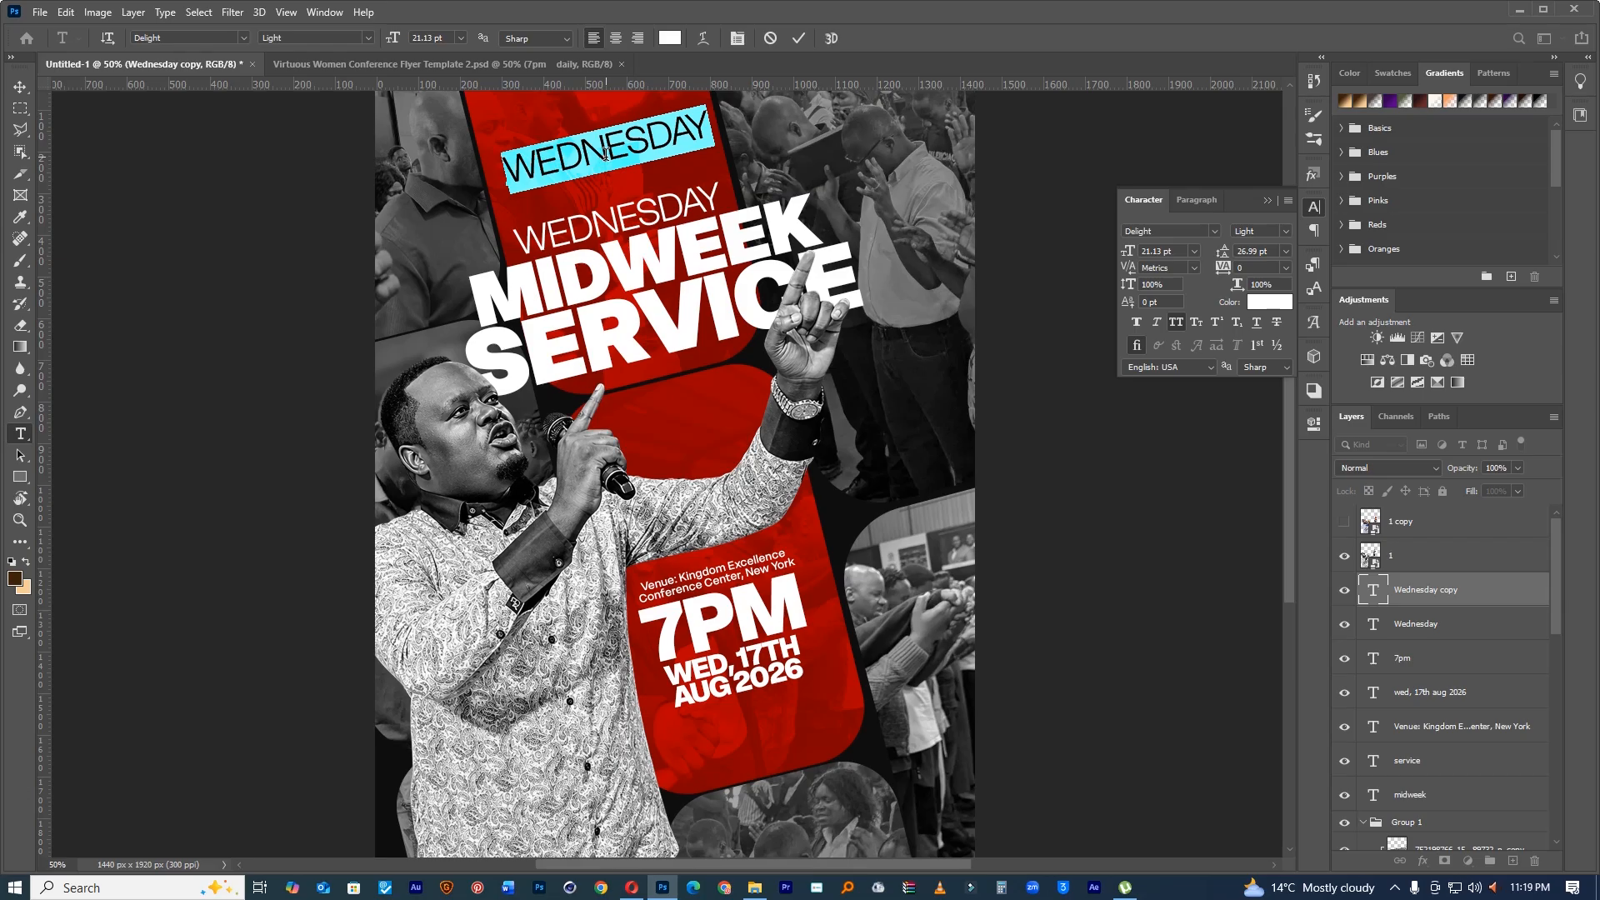
type("y")
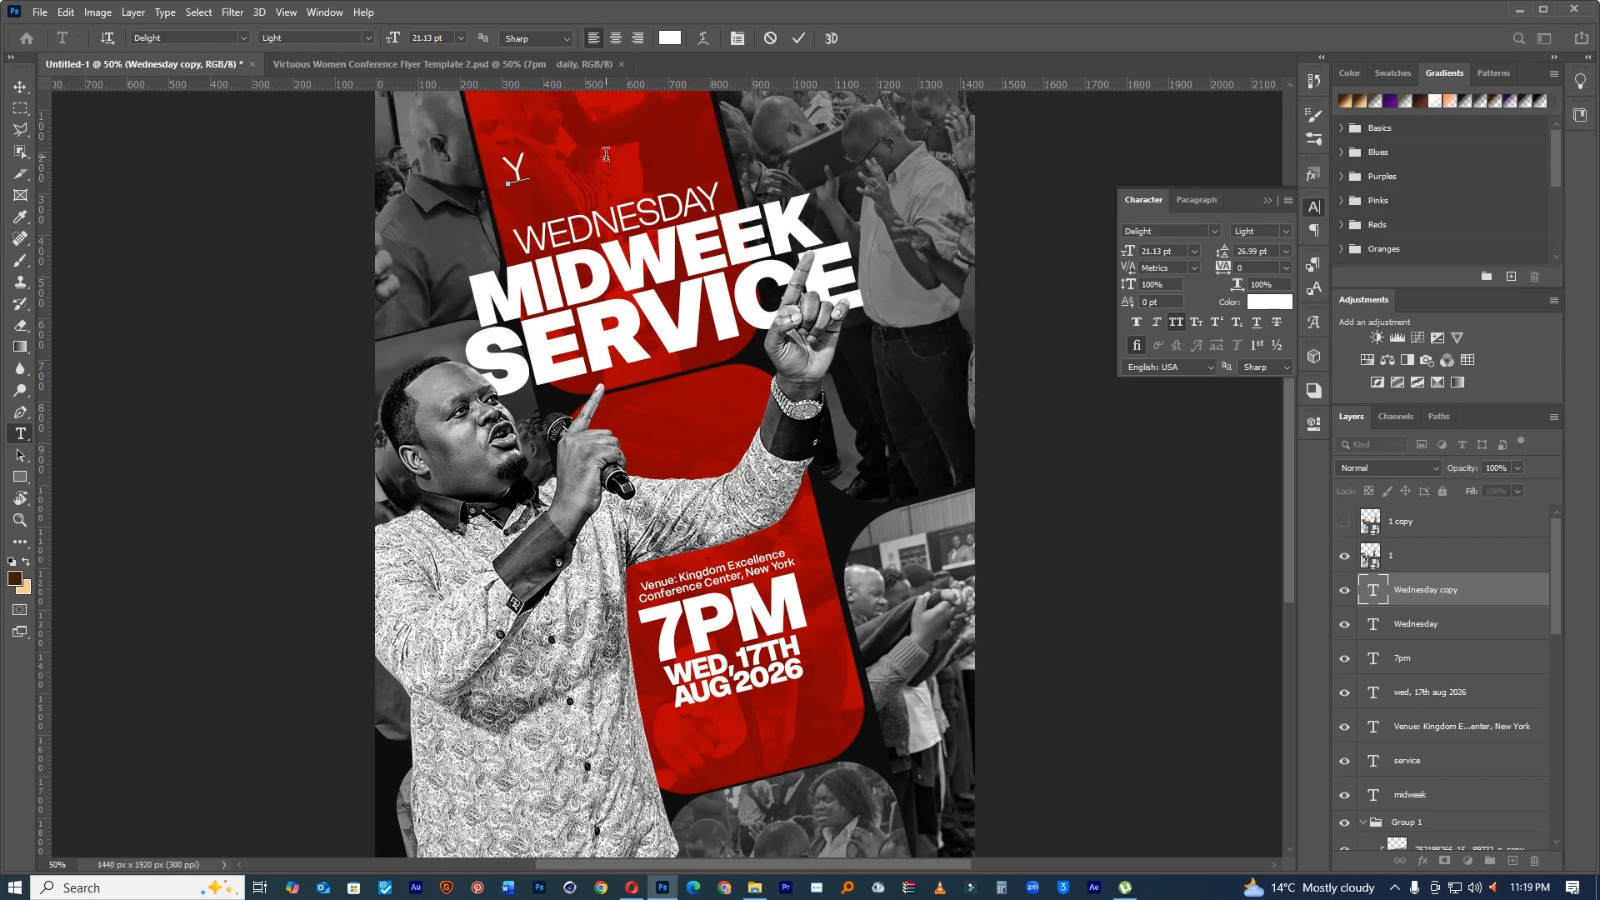
type("ou")
key("BackSpace")
key("BackSpace")
key("BackSpace")
type("you ar")
key("BackSpace")
key("BackSpace")
key("BackSpace")
key("BackSpace")
key("BackSpace")
key("BackSpace")
Step: Change the duplicated text to "Invited" in the adelia font with All Caps turned off
type("invited")
key("ctrl+a")
left_click(1214, 237)
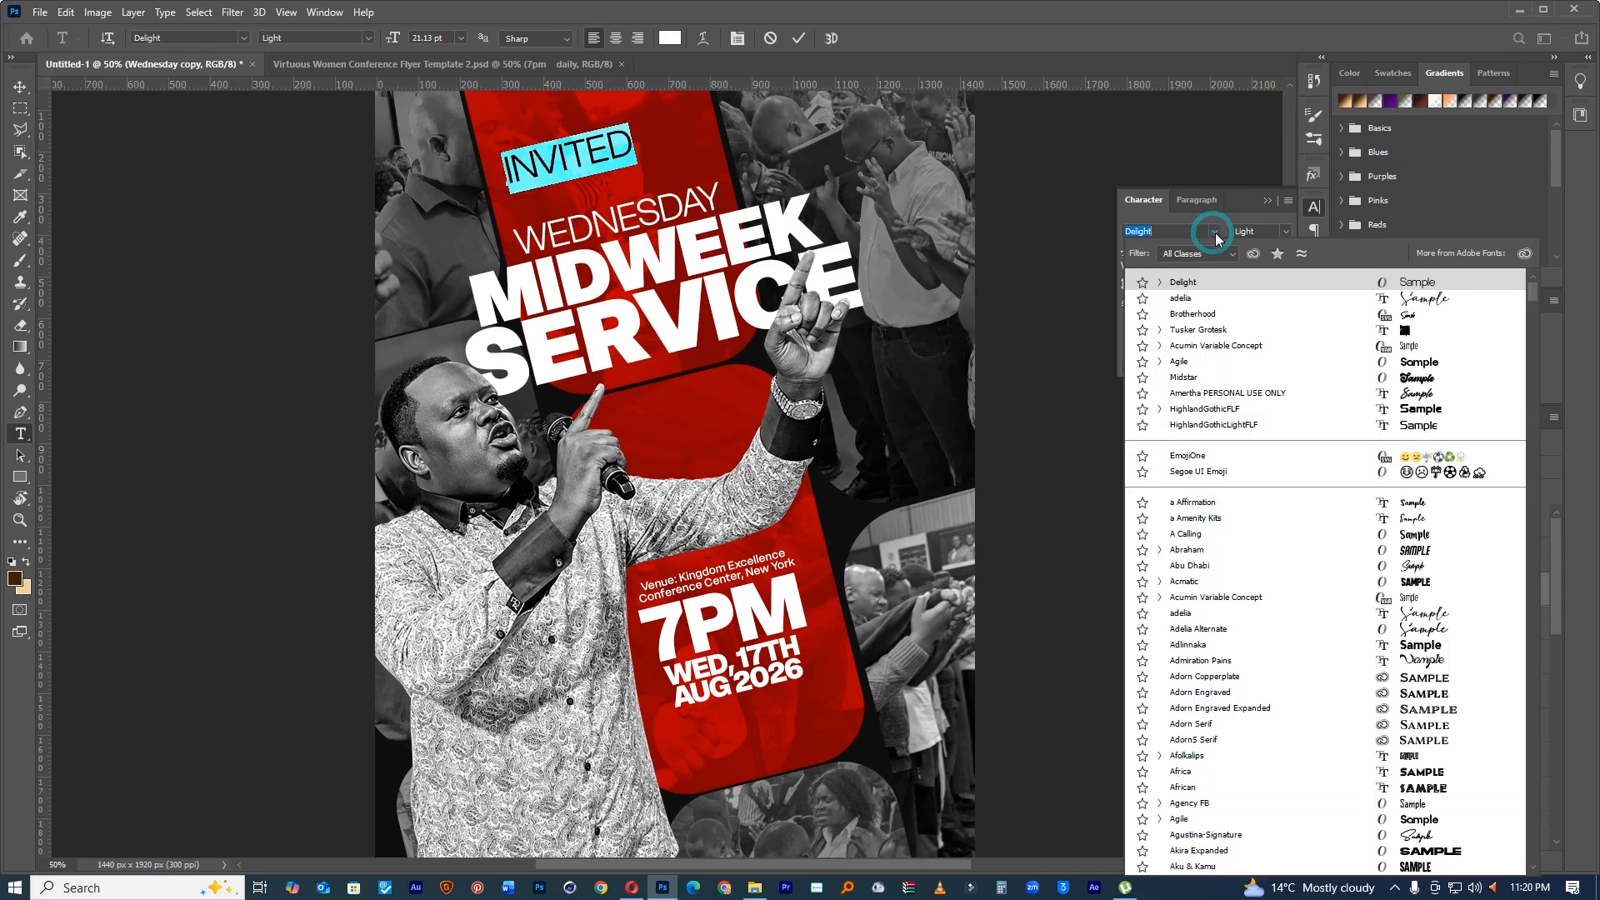
left_click(1363, 290)
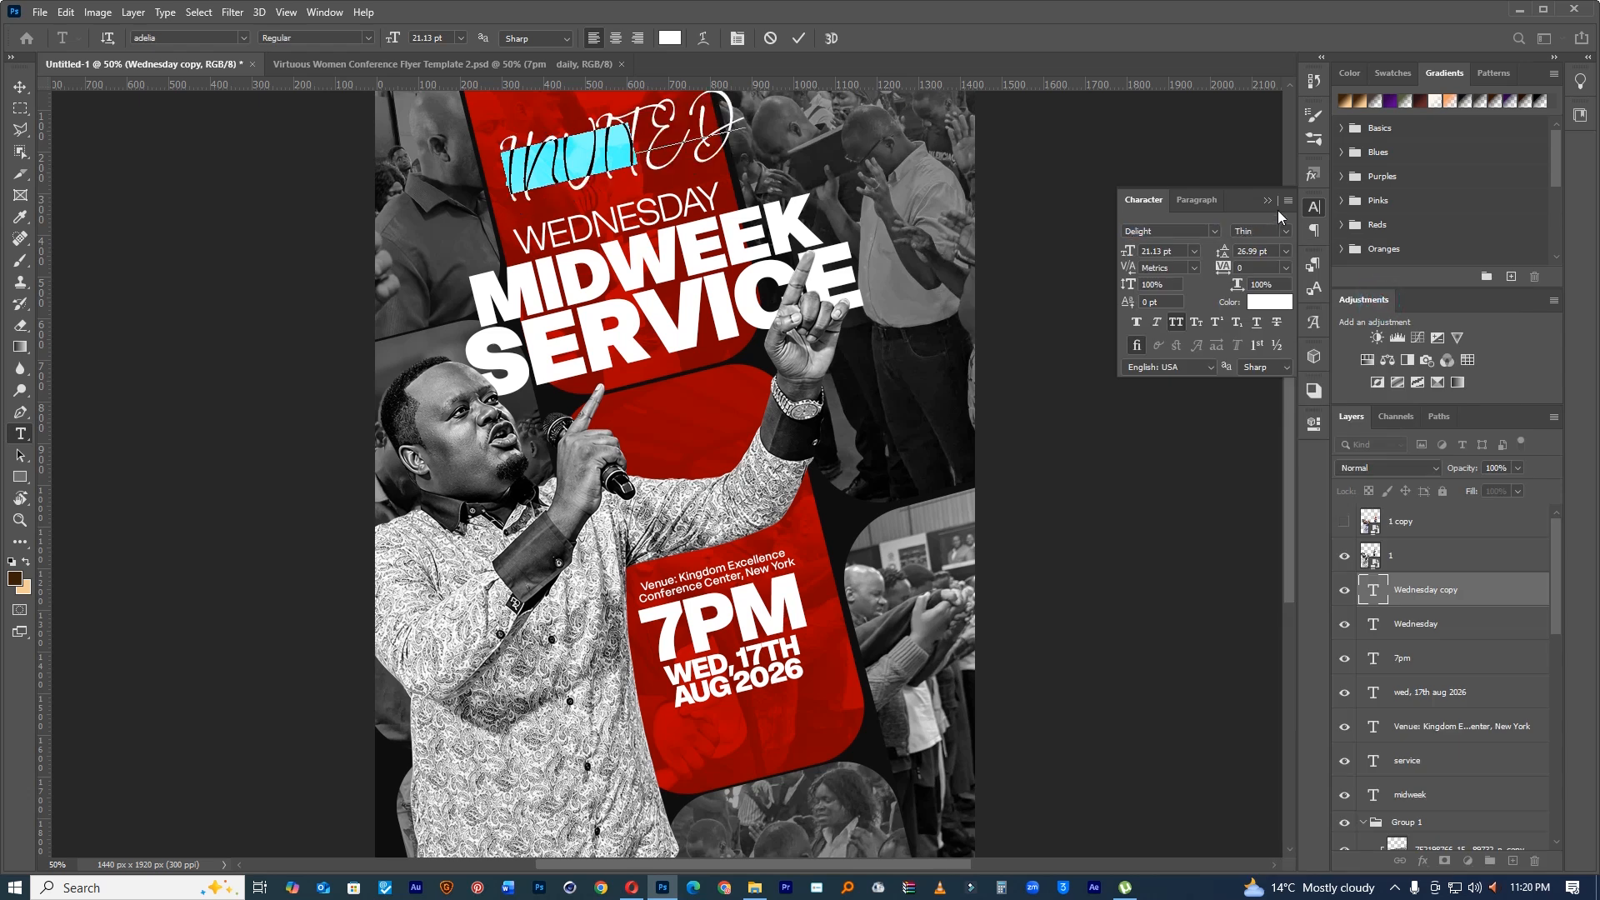
left_click(1287, 201)
left_click(1324, 297)
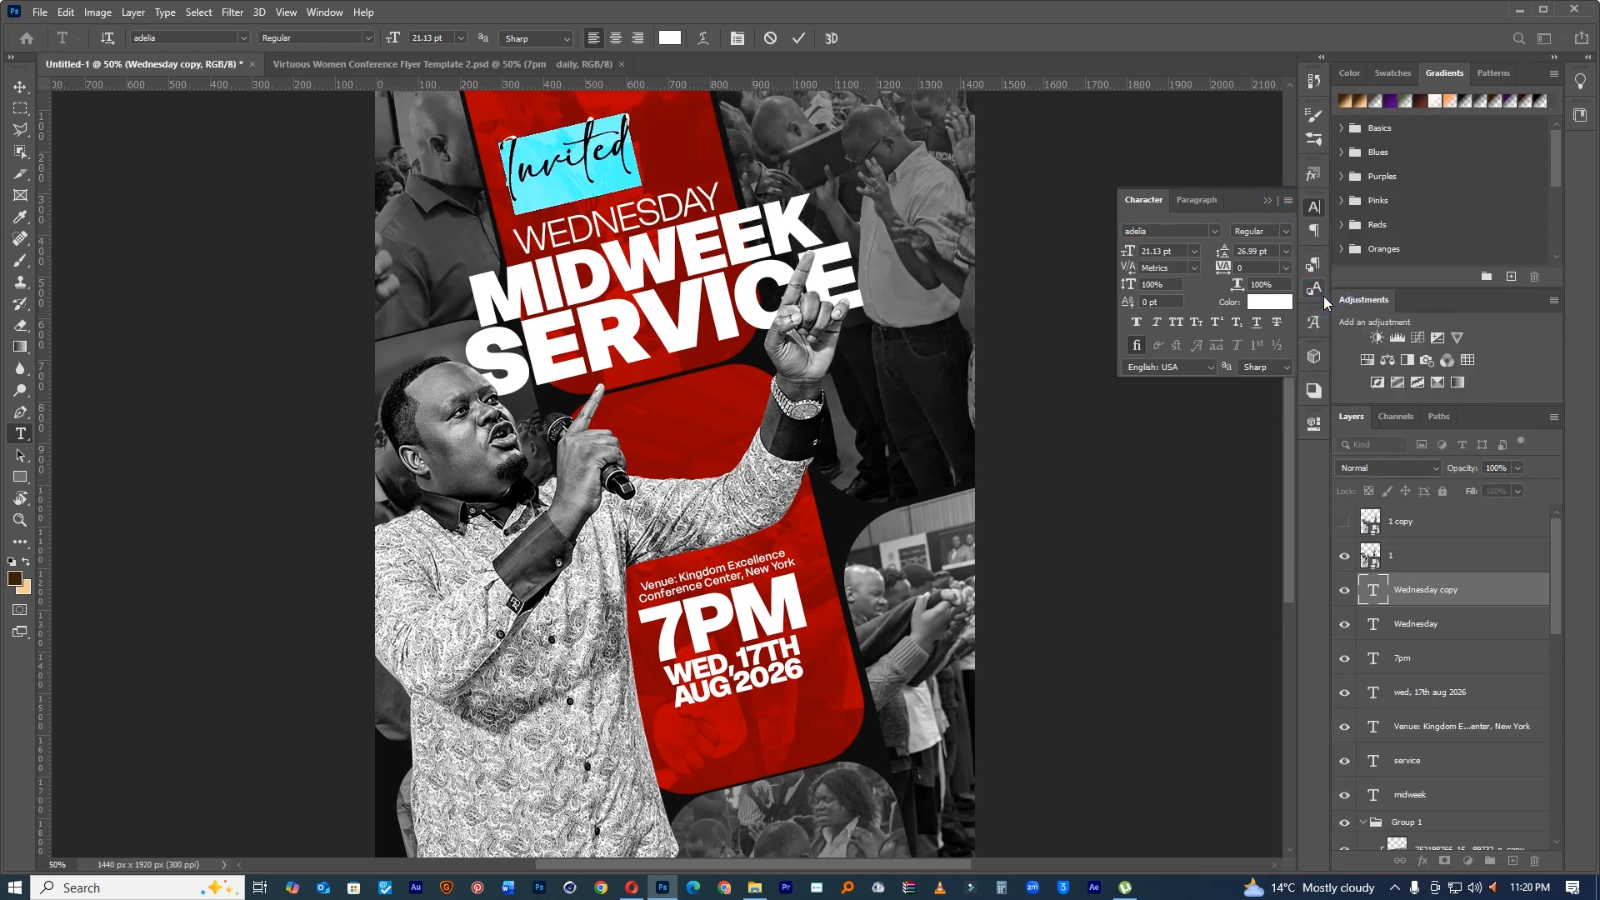
Step: Try different script fonts on the "Invited" text and apply the Austin font
left_click(1209, 232)
left_click(1216, 232)
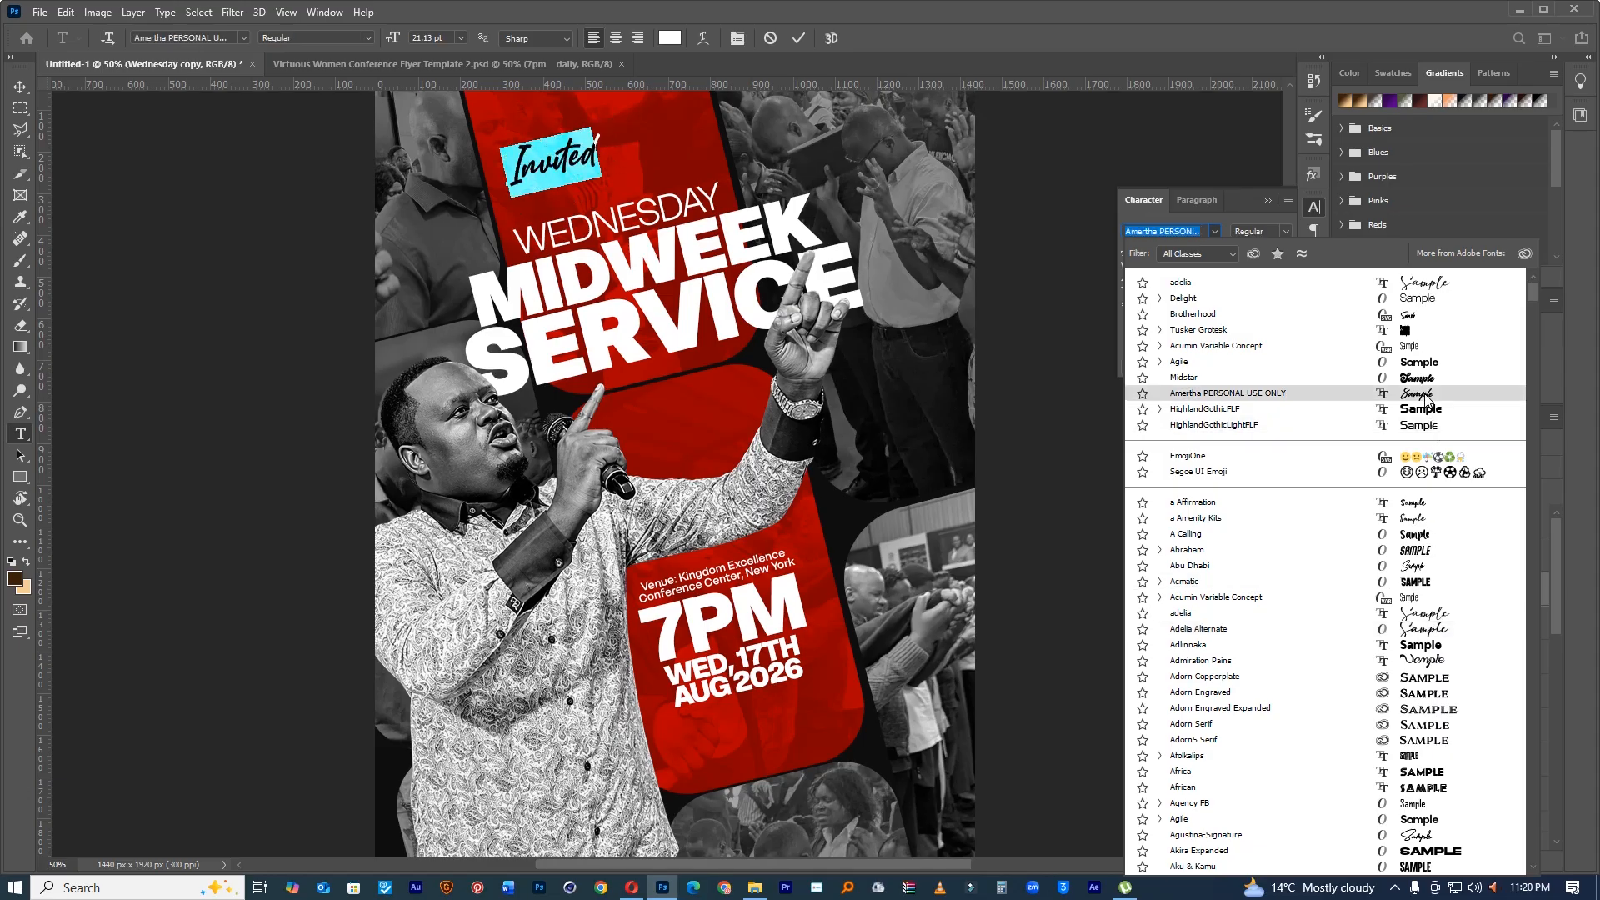
scroll(1444, 609, "down", 3)
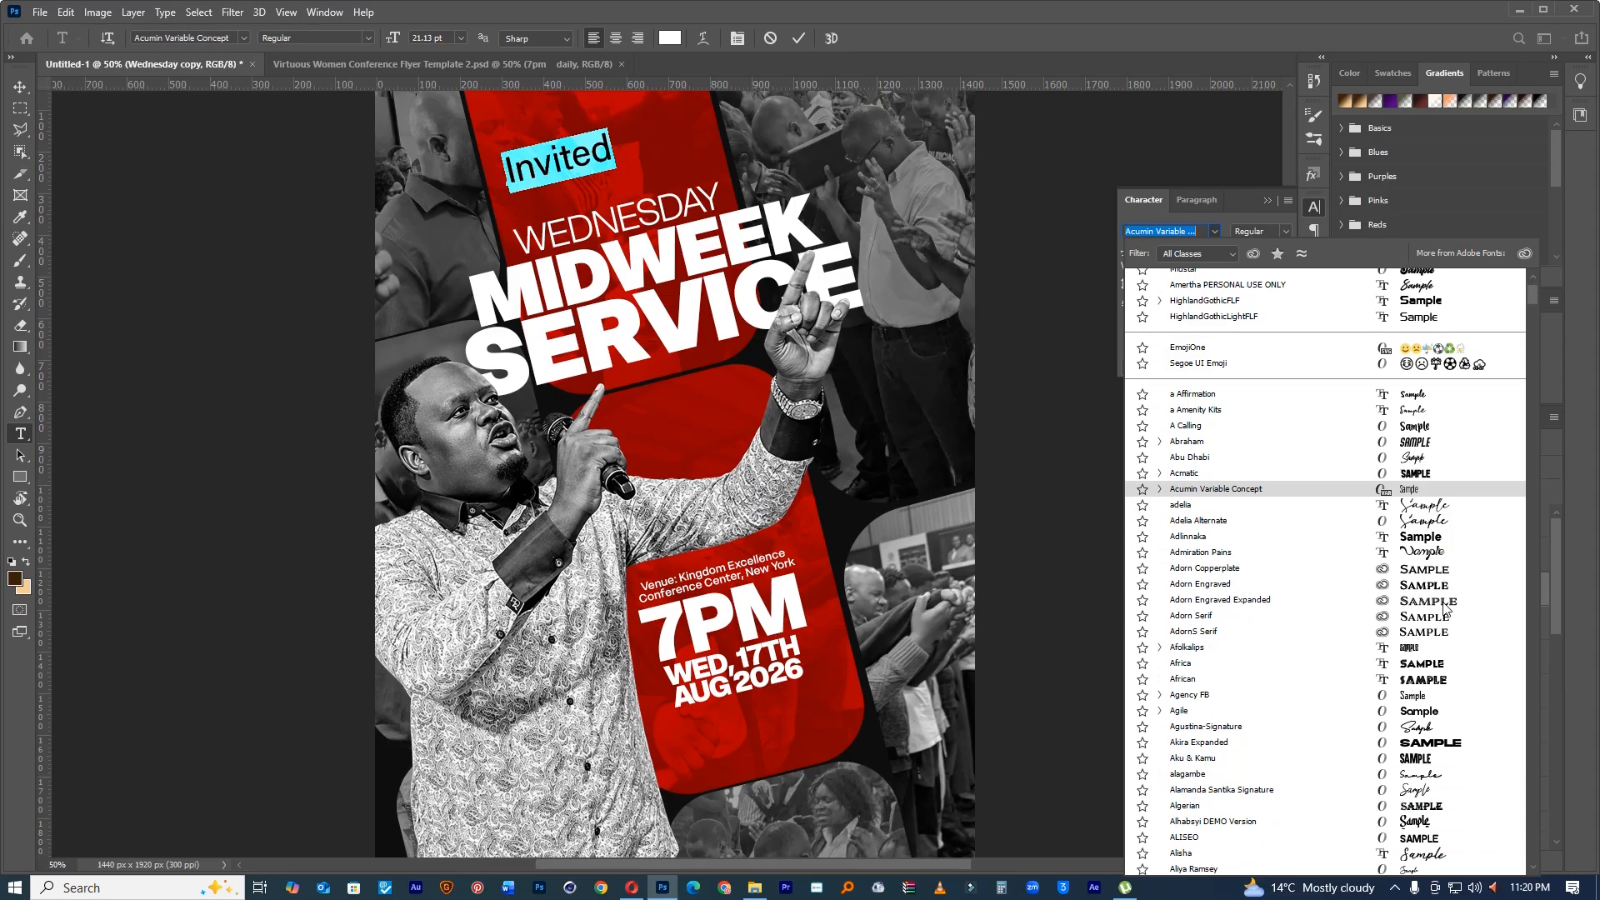
left_click(1449, 729)
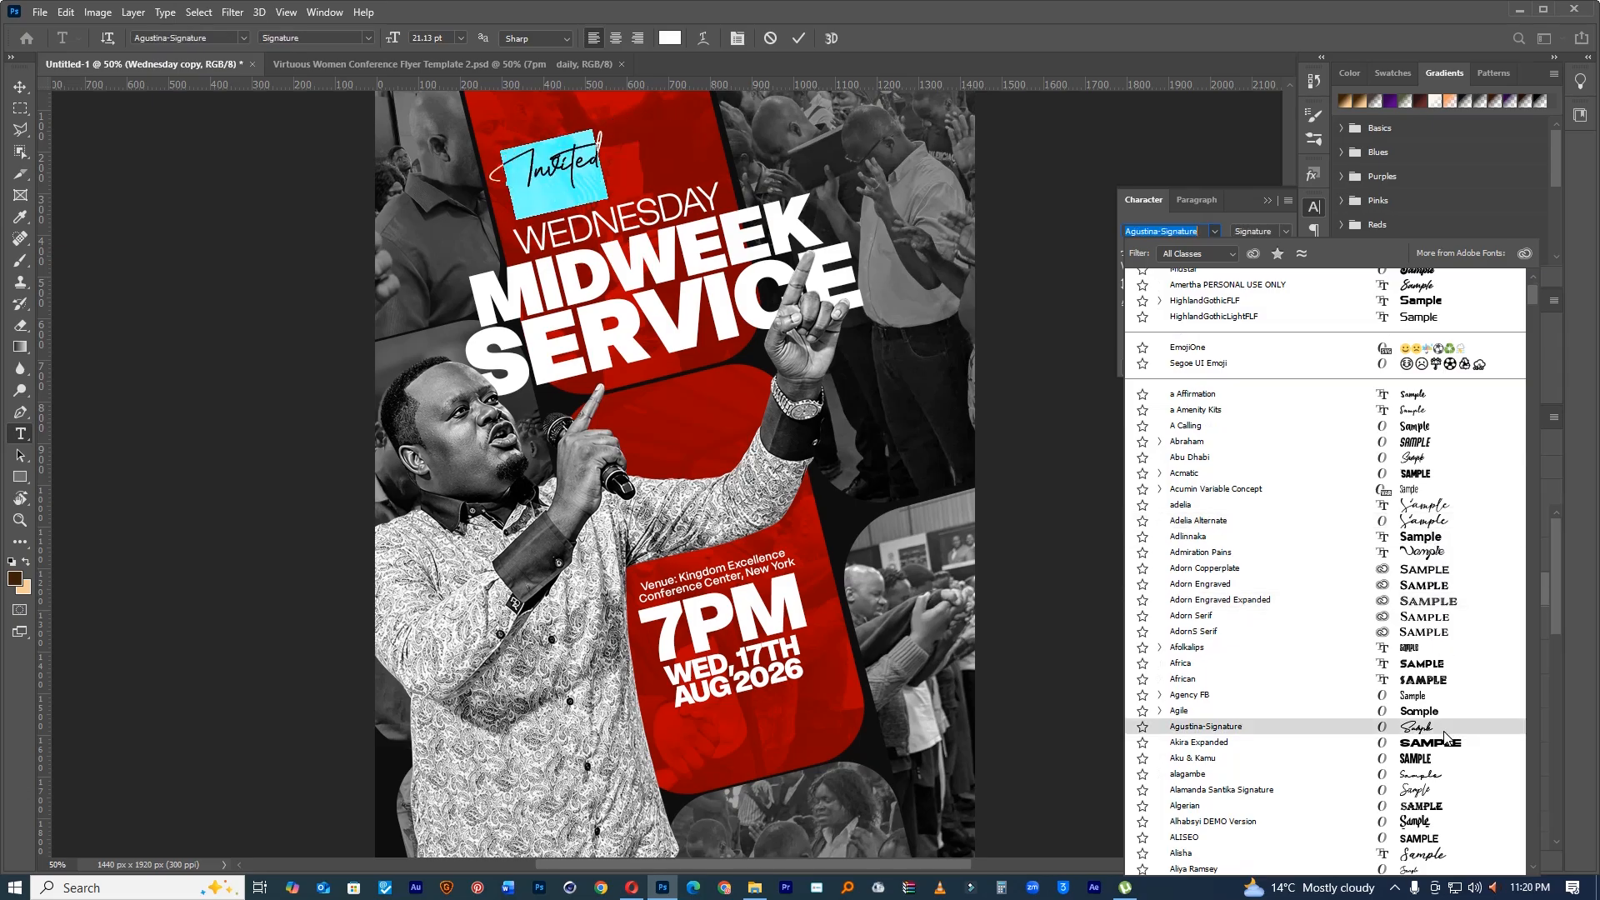
scroll(1444, 732, "down", 2)
left_click(1433, 710)
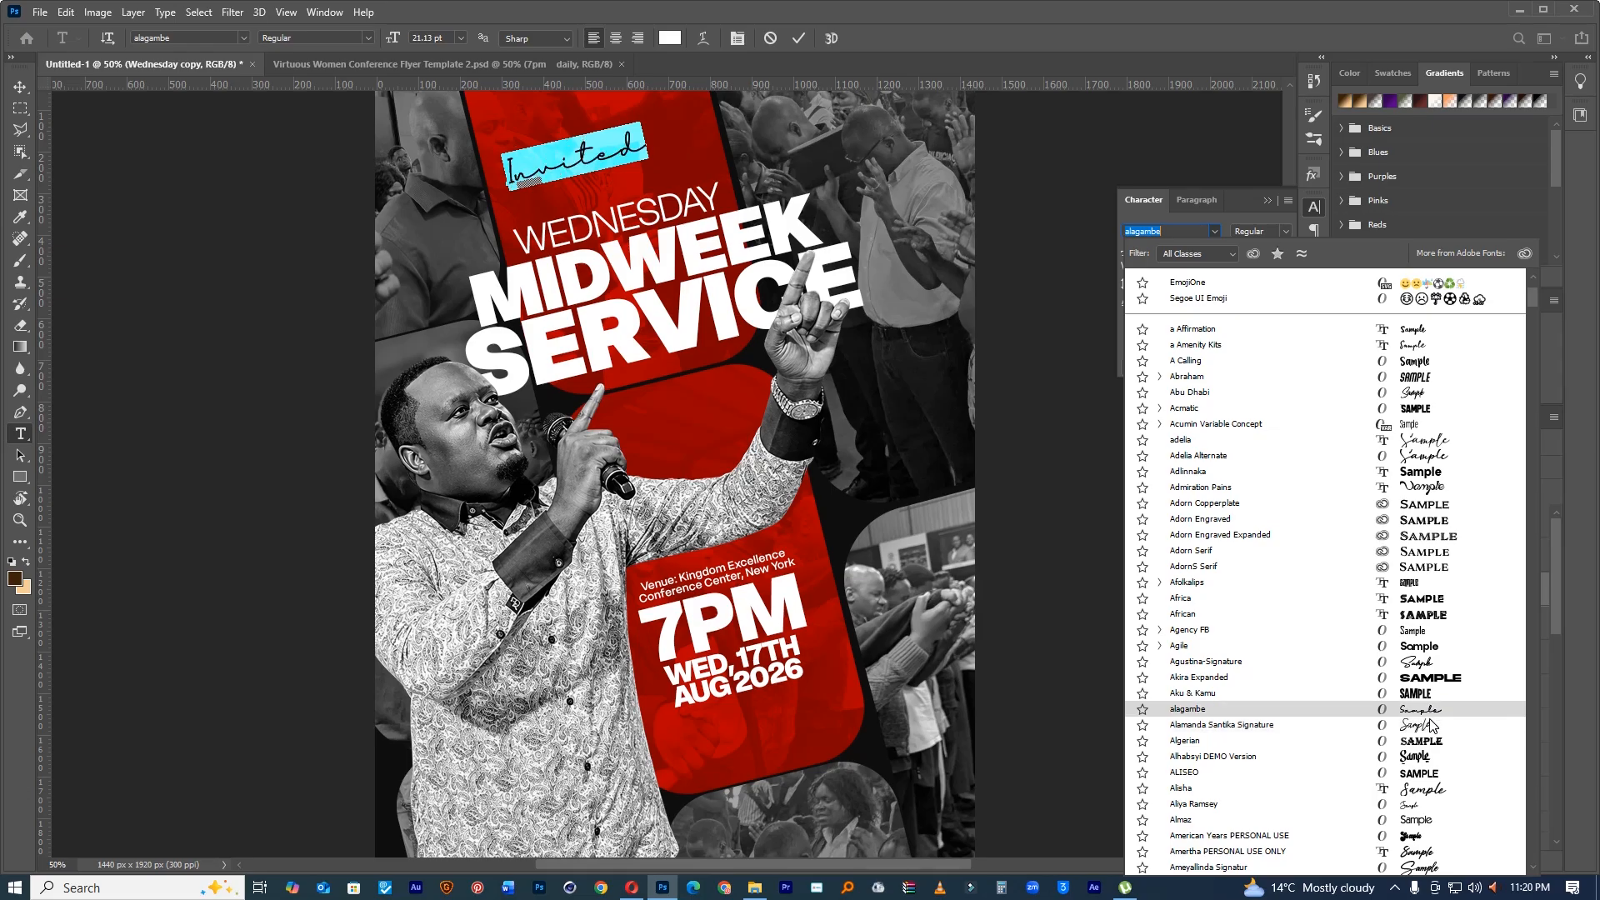
left_click(1432, 725)
scroll(1430, 725, "down", 3)
left_click(1419, 766)
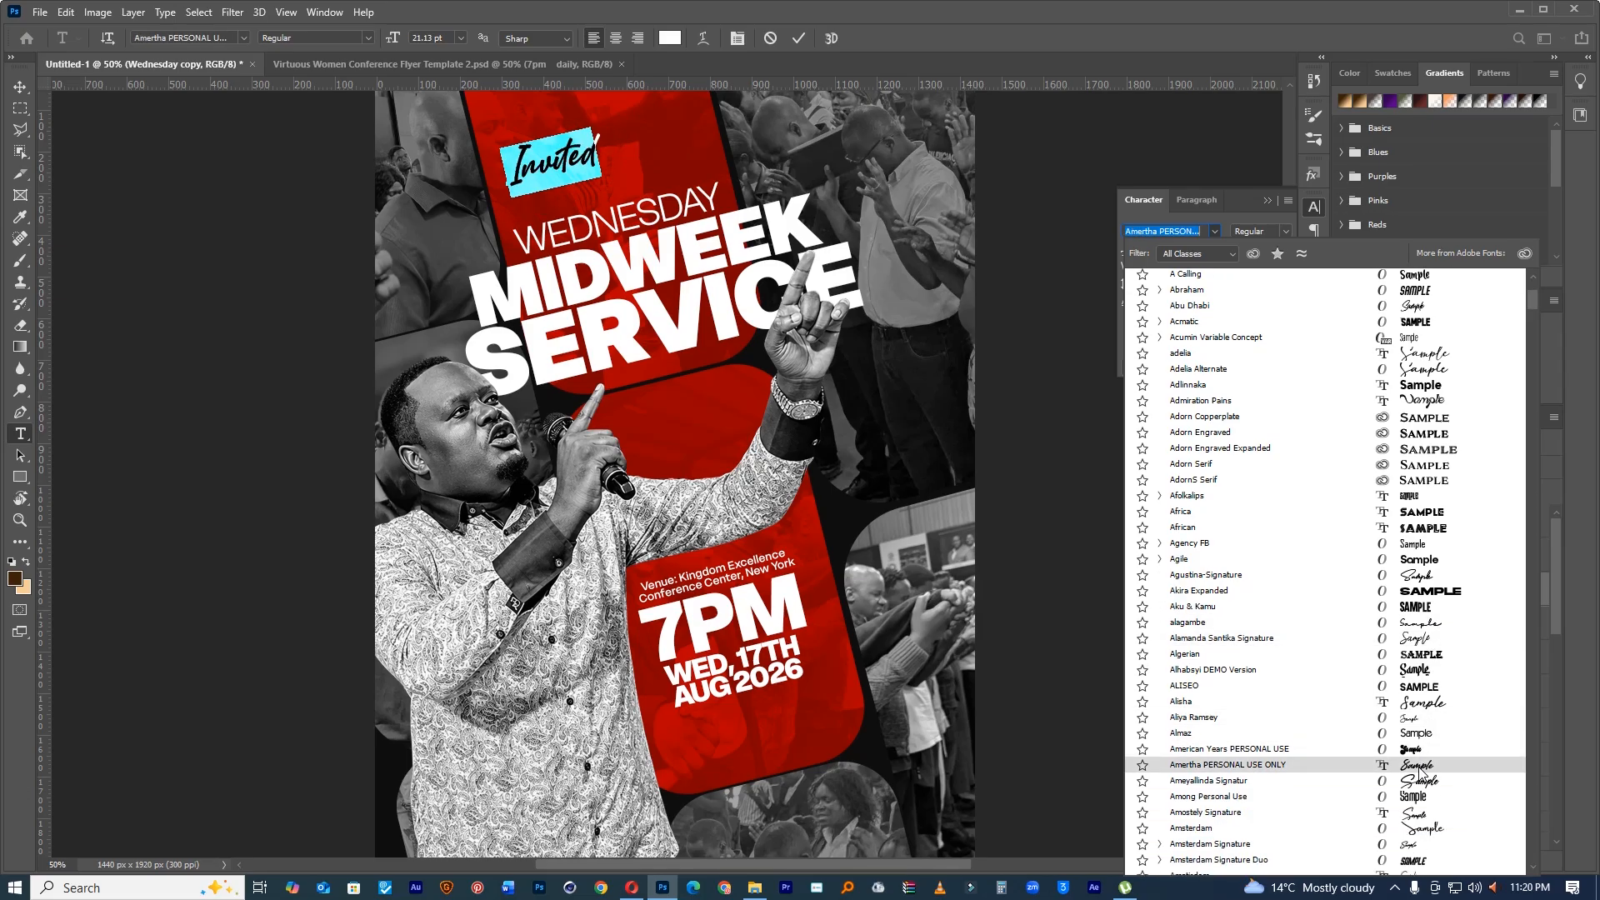
scroll(1420, 775, "down", 1)
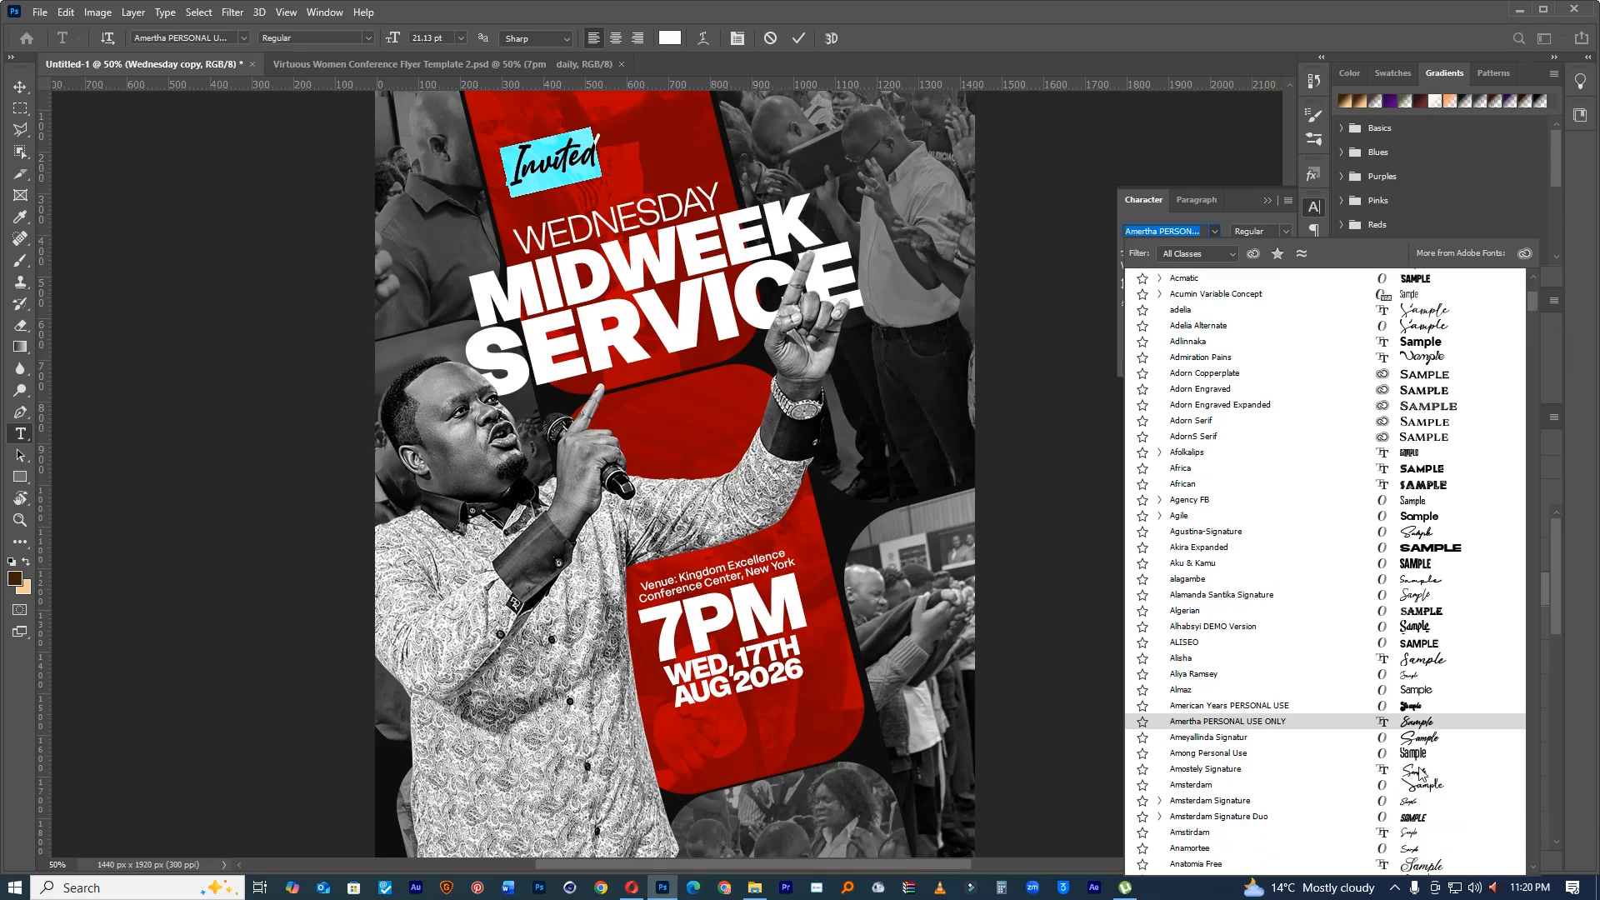
left_click(1422, 770)
left_click(1422, 785)
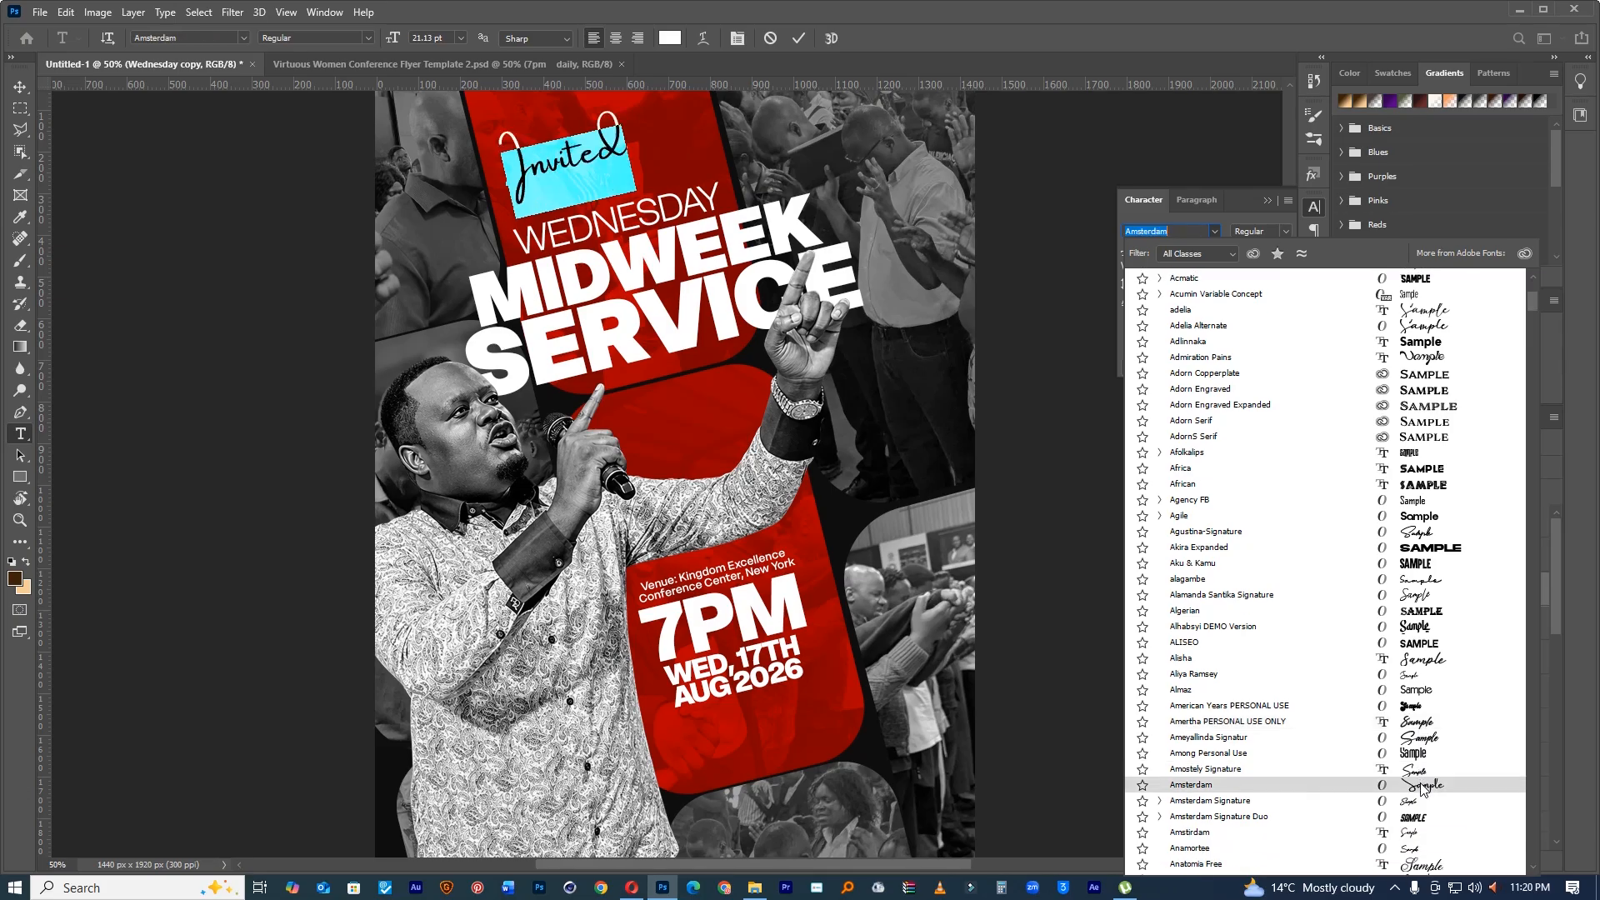
left_click(1422, 775)
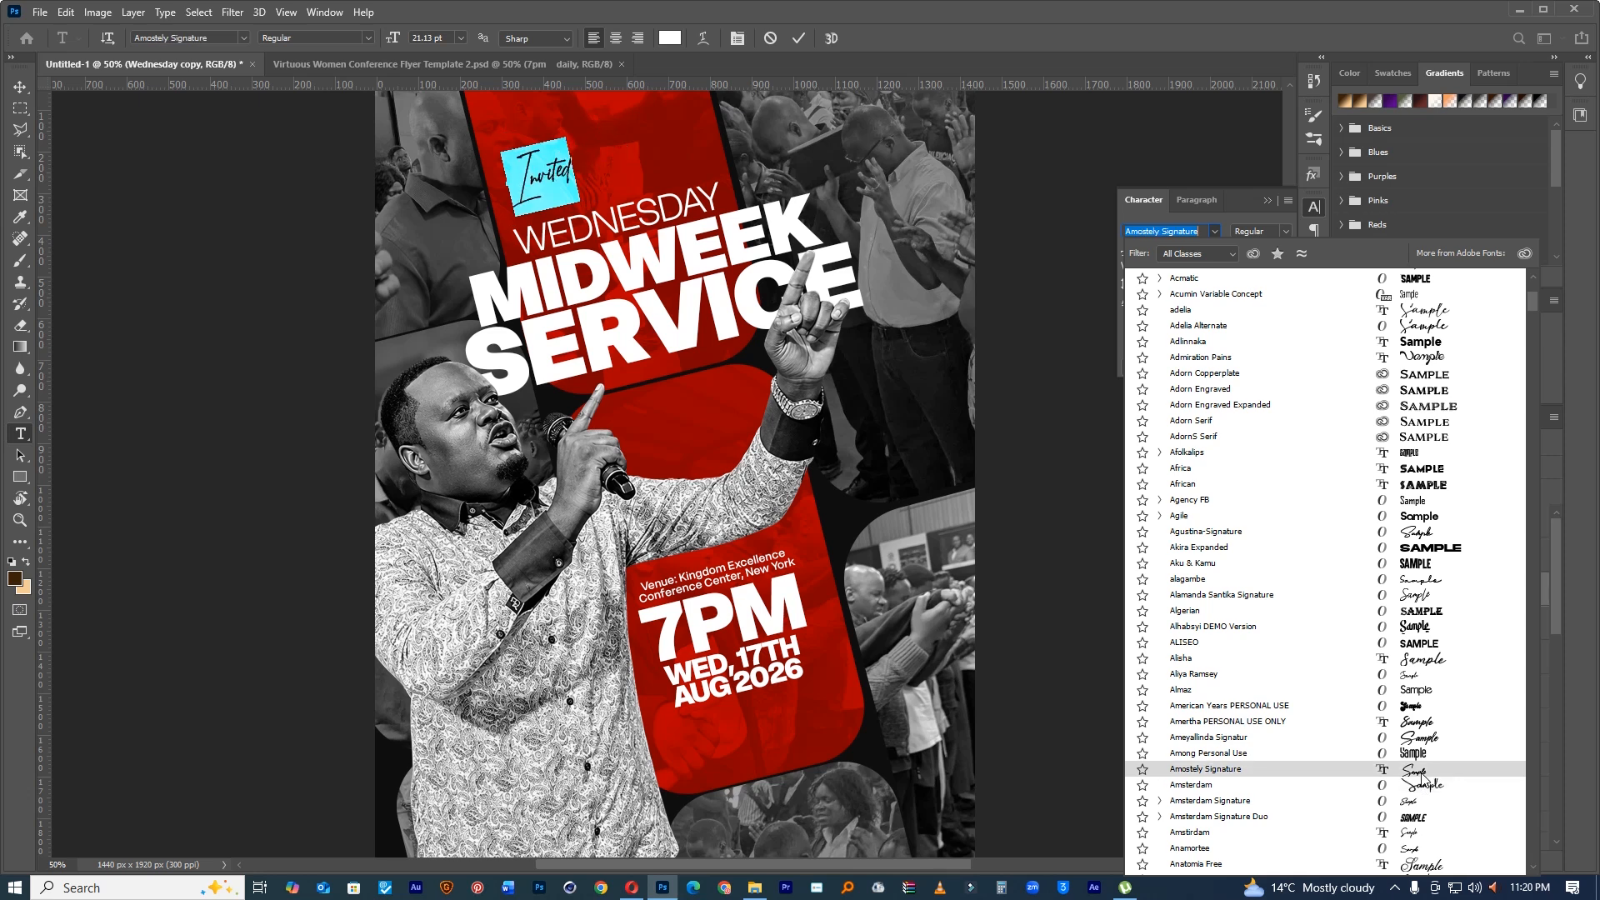
scroll(1422, 775, "down", 1)
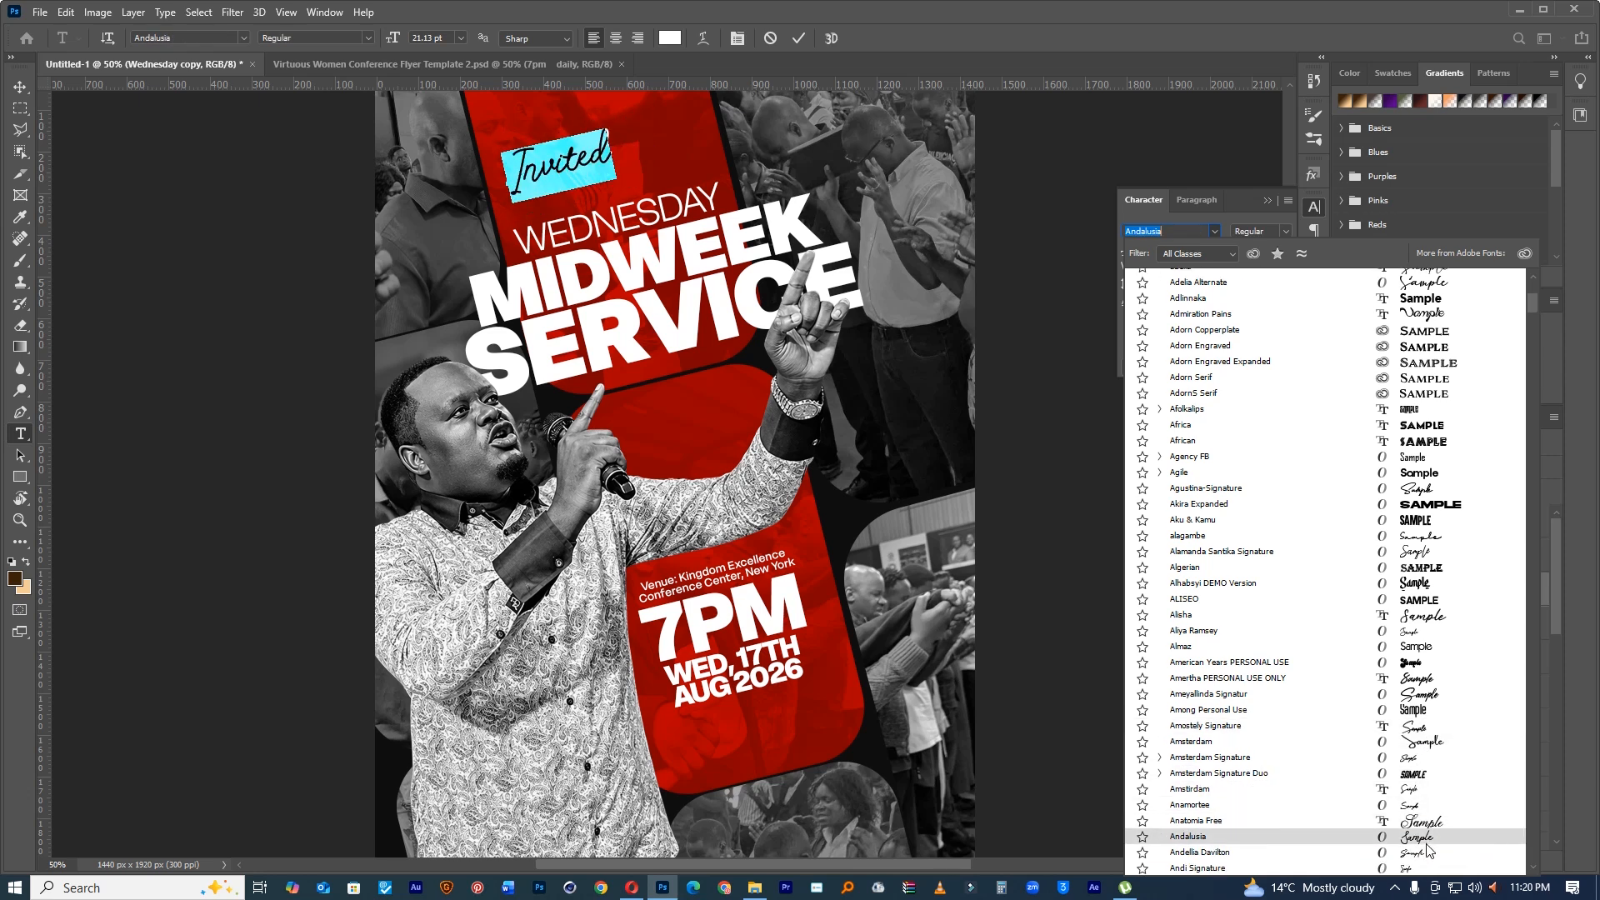
scroll(1430, 858, "down", 2)
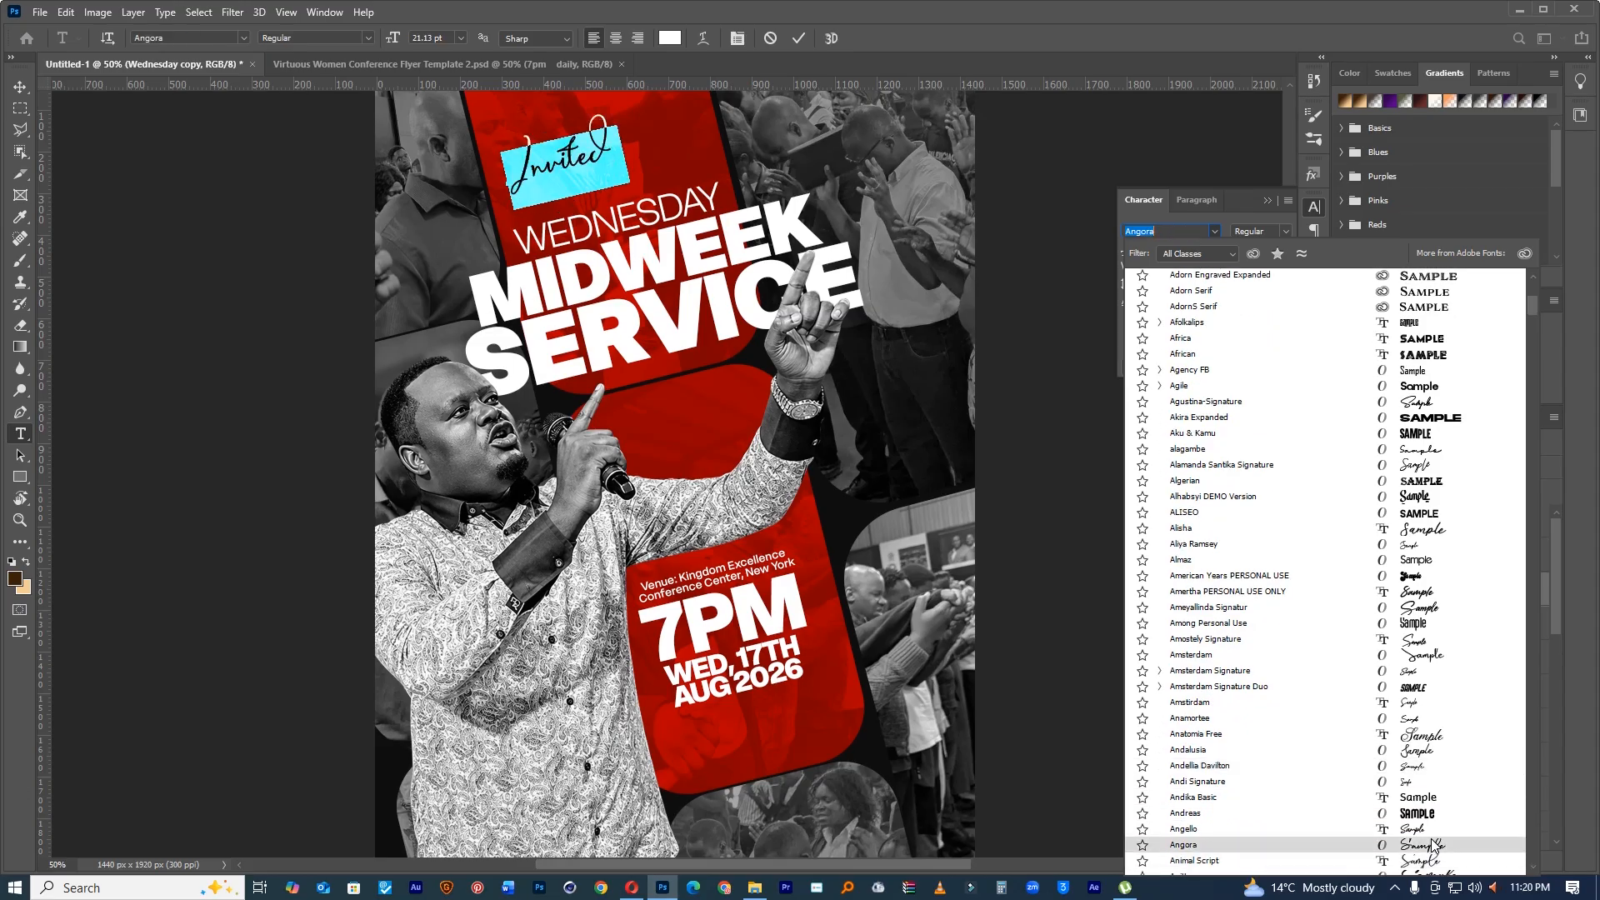
scroll(1435, 834, "down", 3)
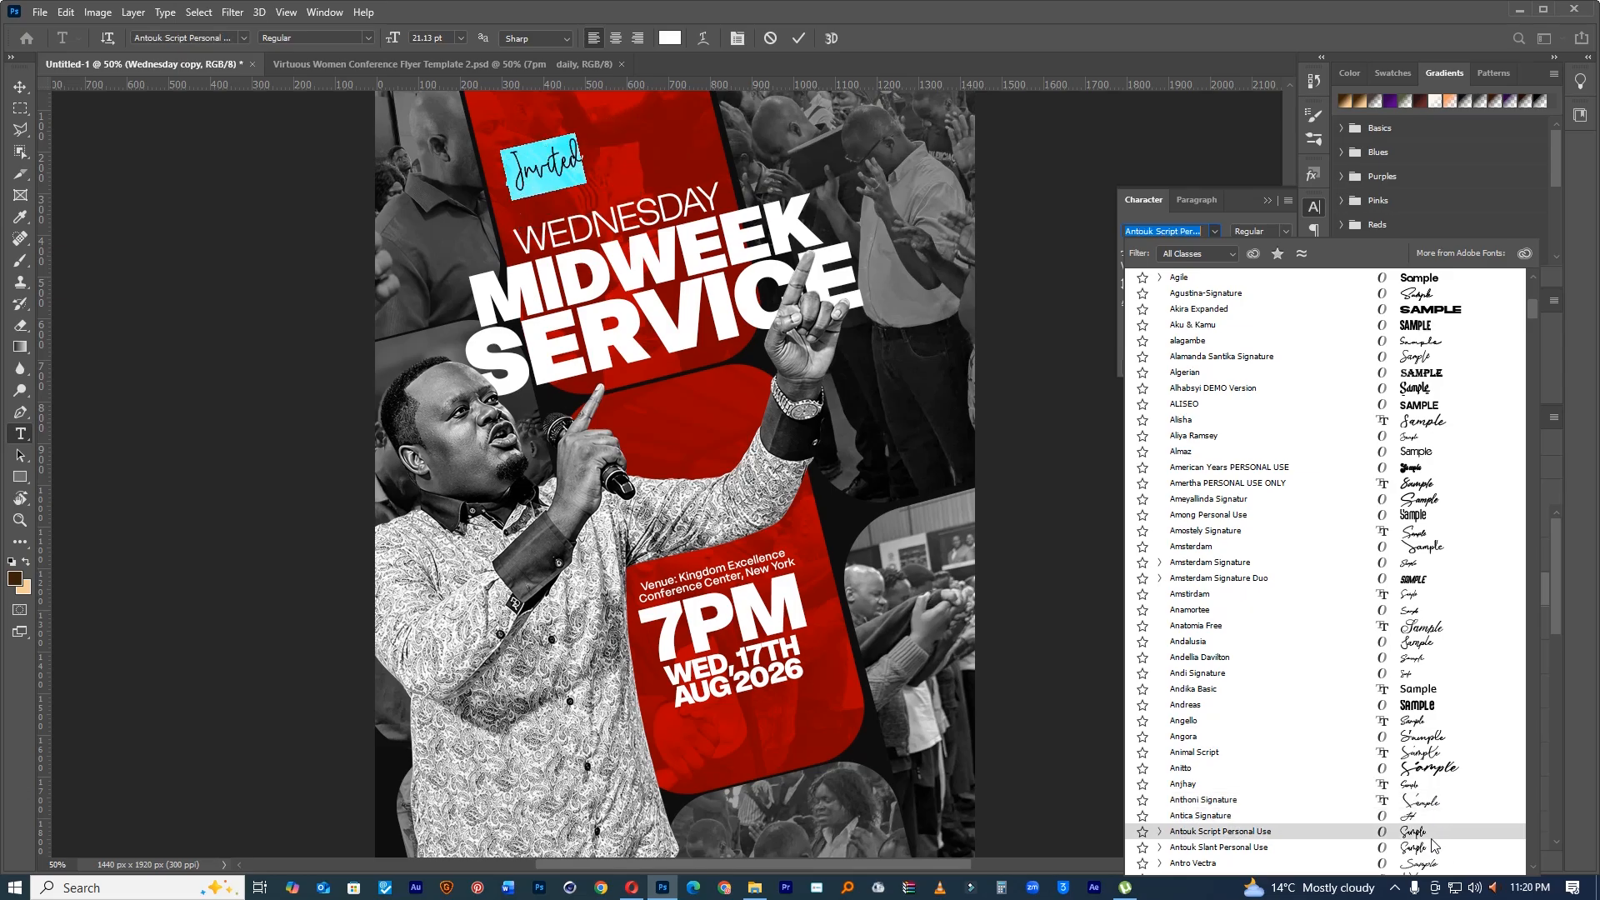
scroll(1432, 803, "down", 3)
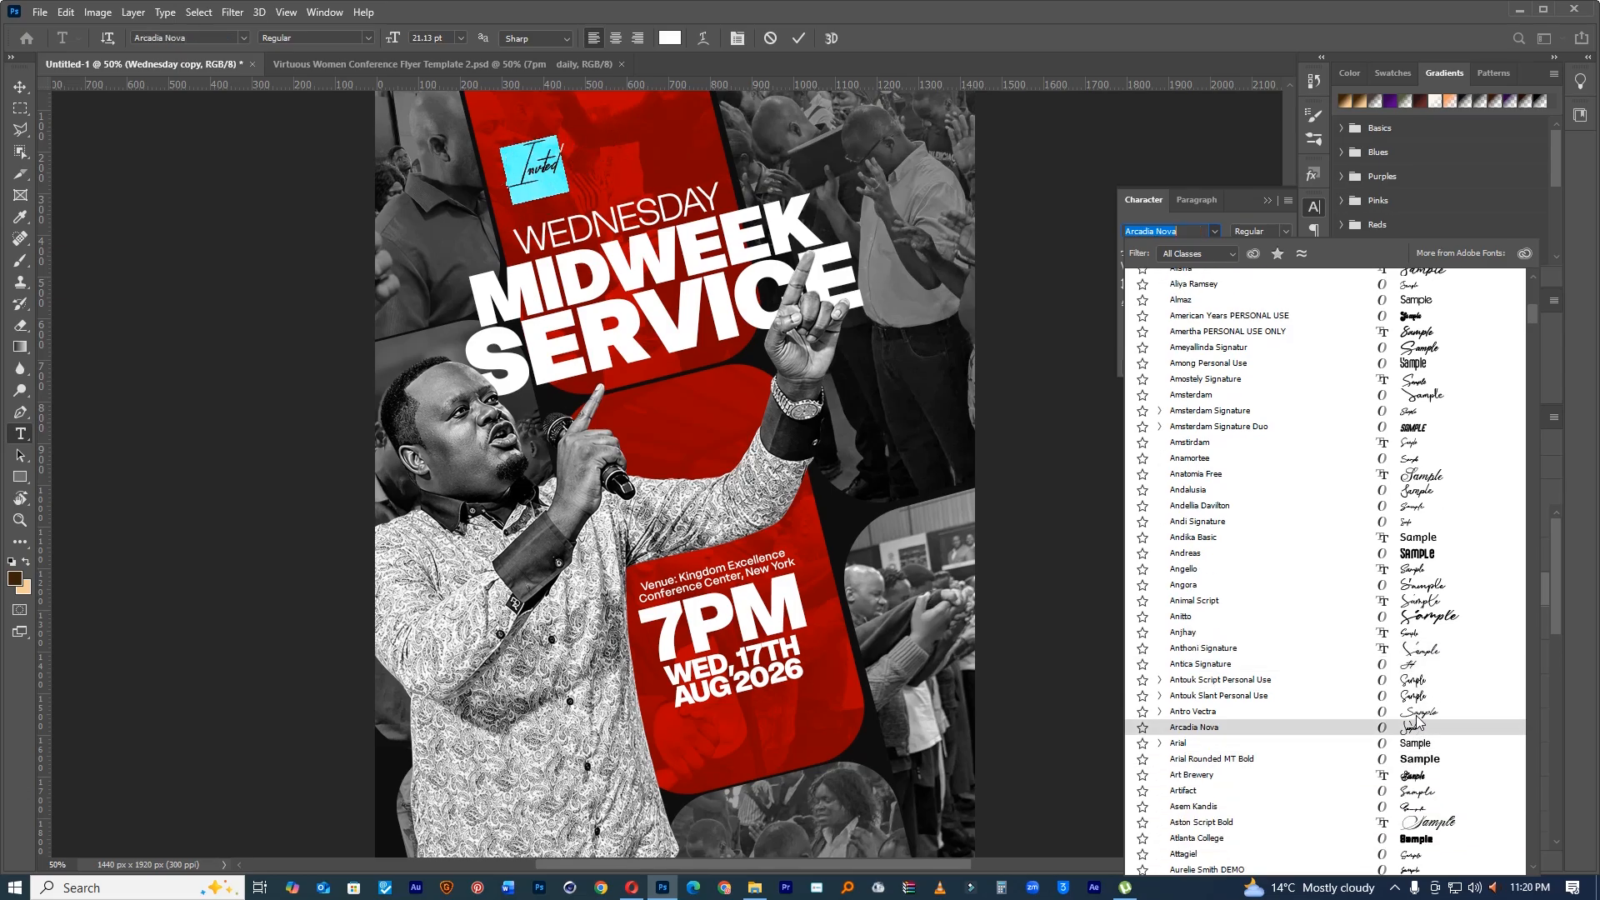
scroll(1418, 718, "down", 1)
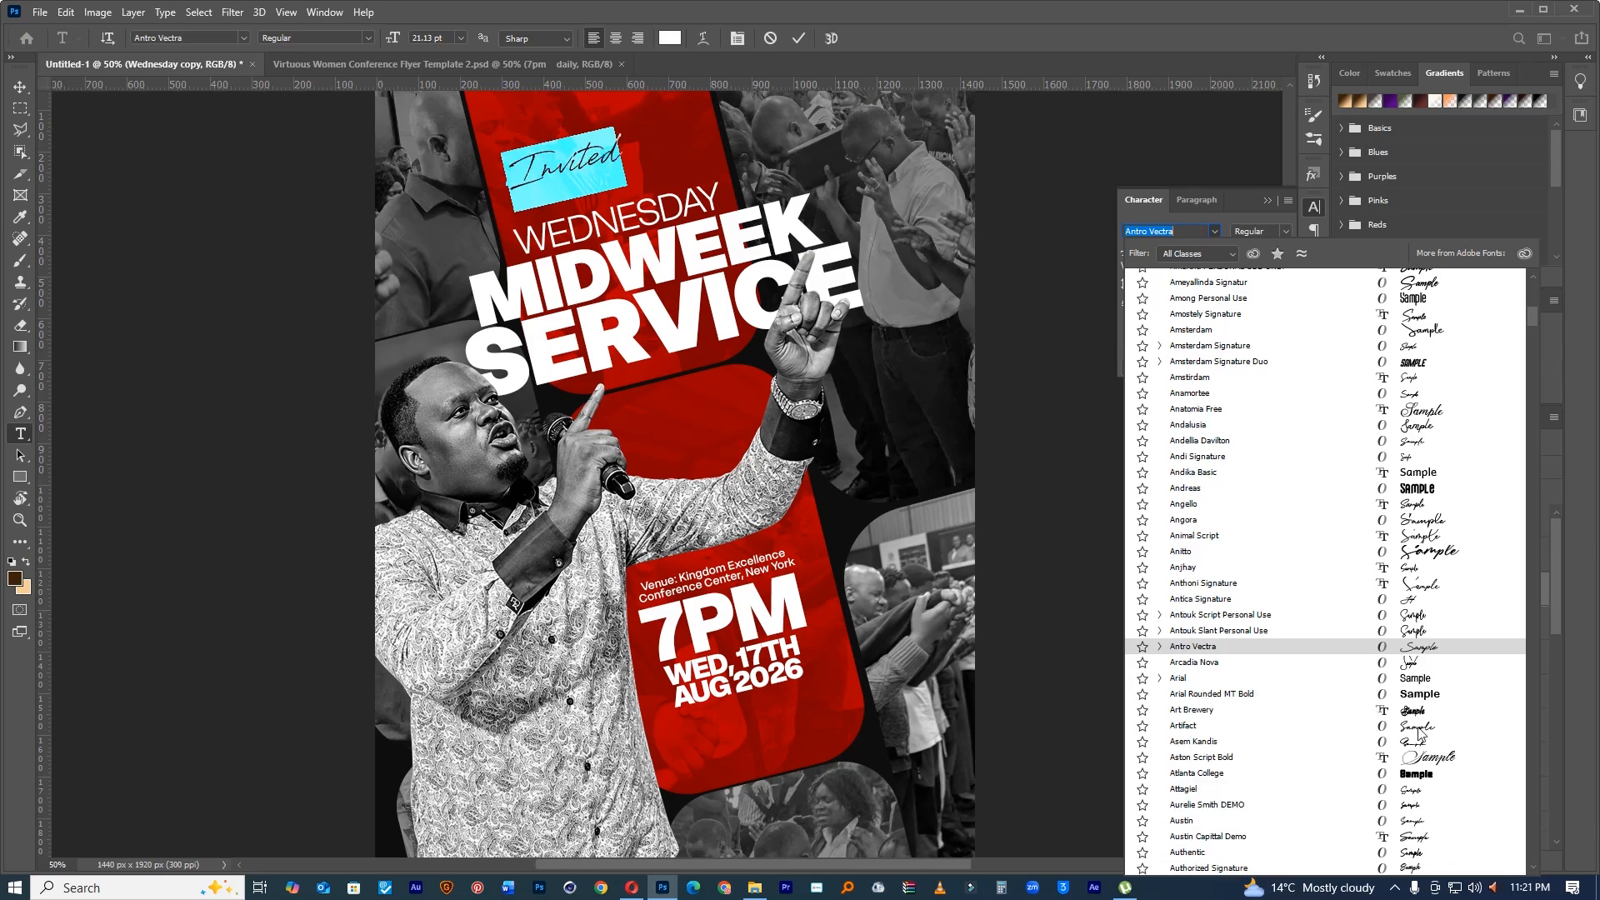
scroll(1419, 756, "down", 2)
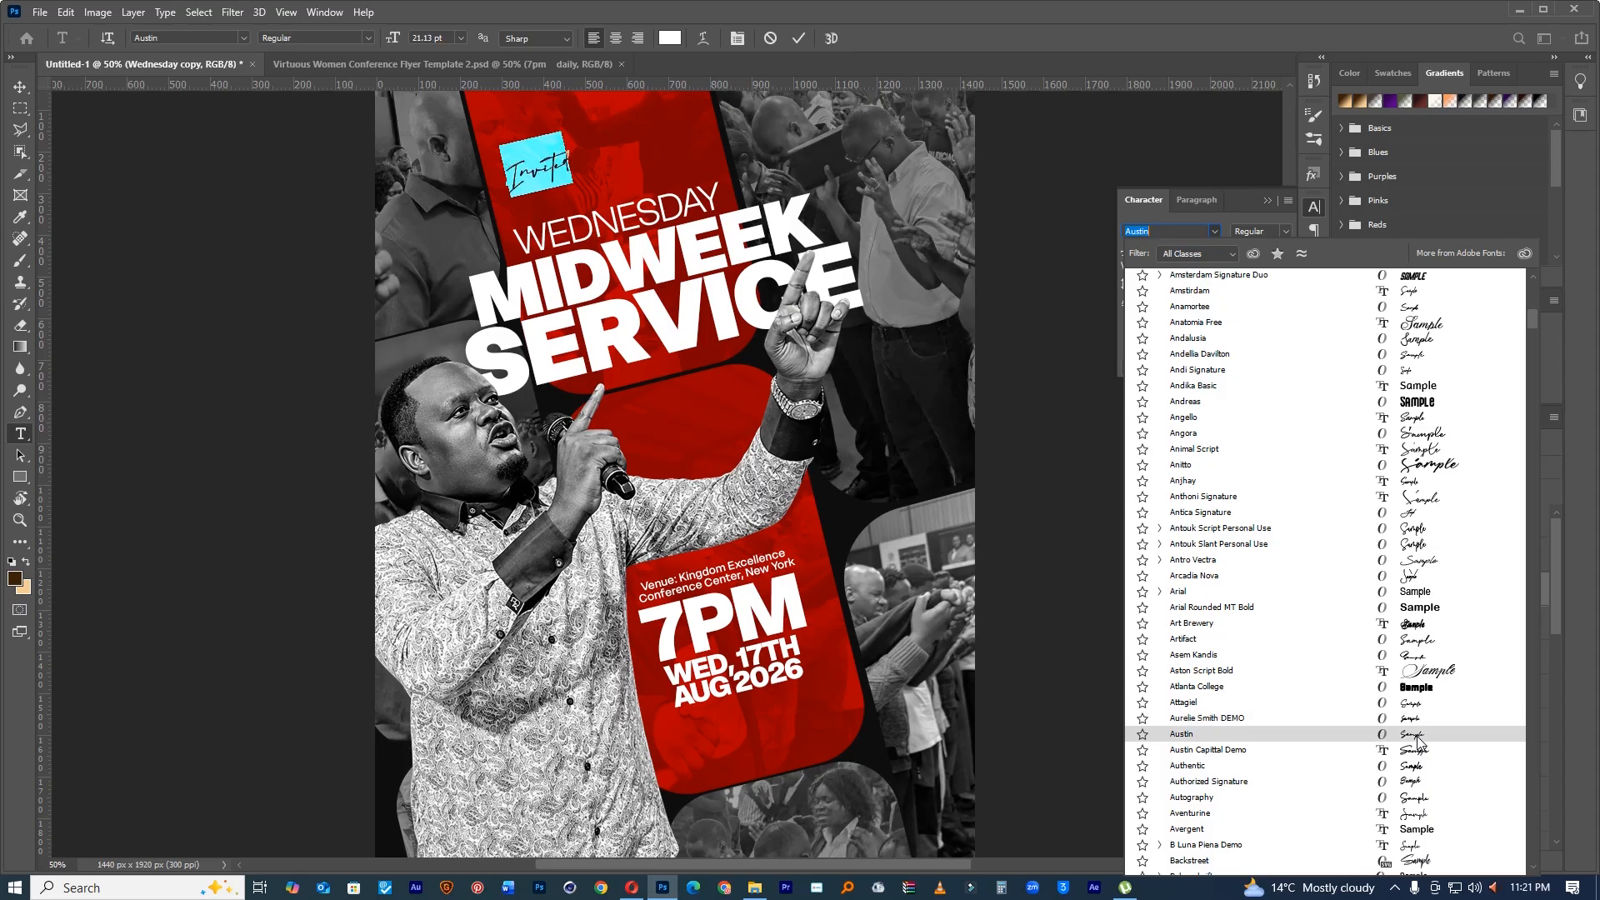
left_click(1417, 737)
Step: Enlarge the "Invited" script text to 43 pt and reposition it just above WEDNESDAY on the red panel
mouse_move(1127, 249)
left_mouse_down()
mouse_move(1192, 256)
mouse_move(1144, 271)
left_mouse_up()
left_click_drag(778, 203, 775, 191)
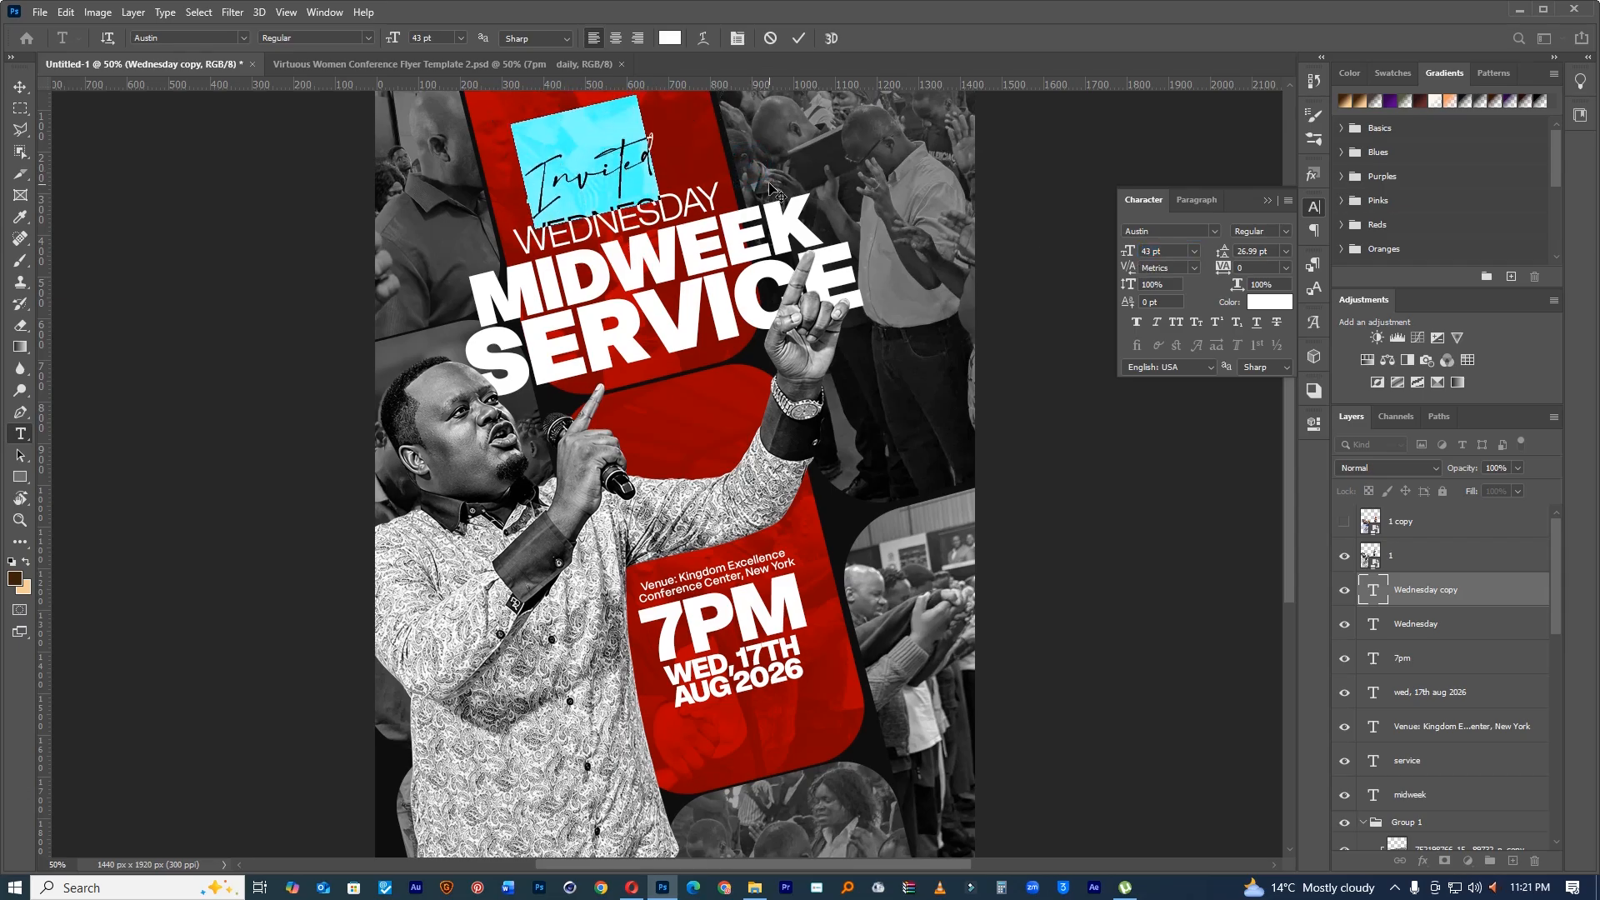
left_click(798, 38)
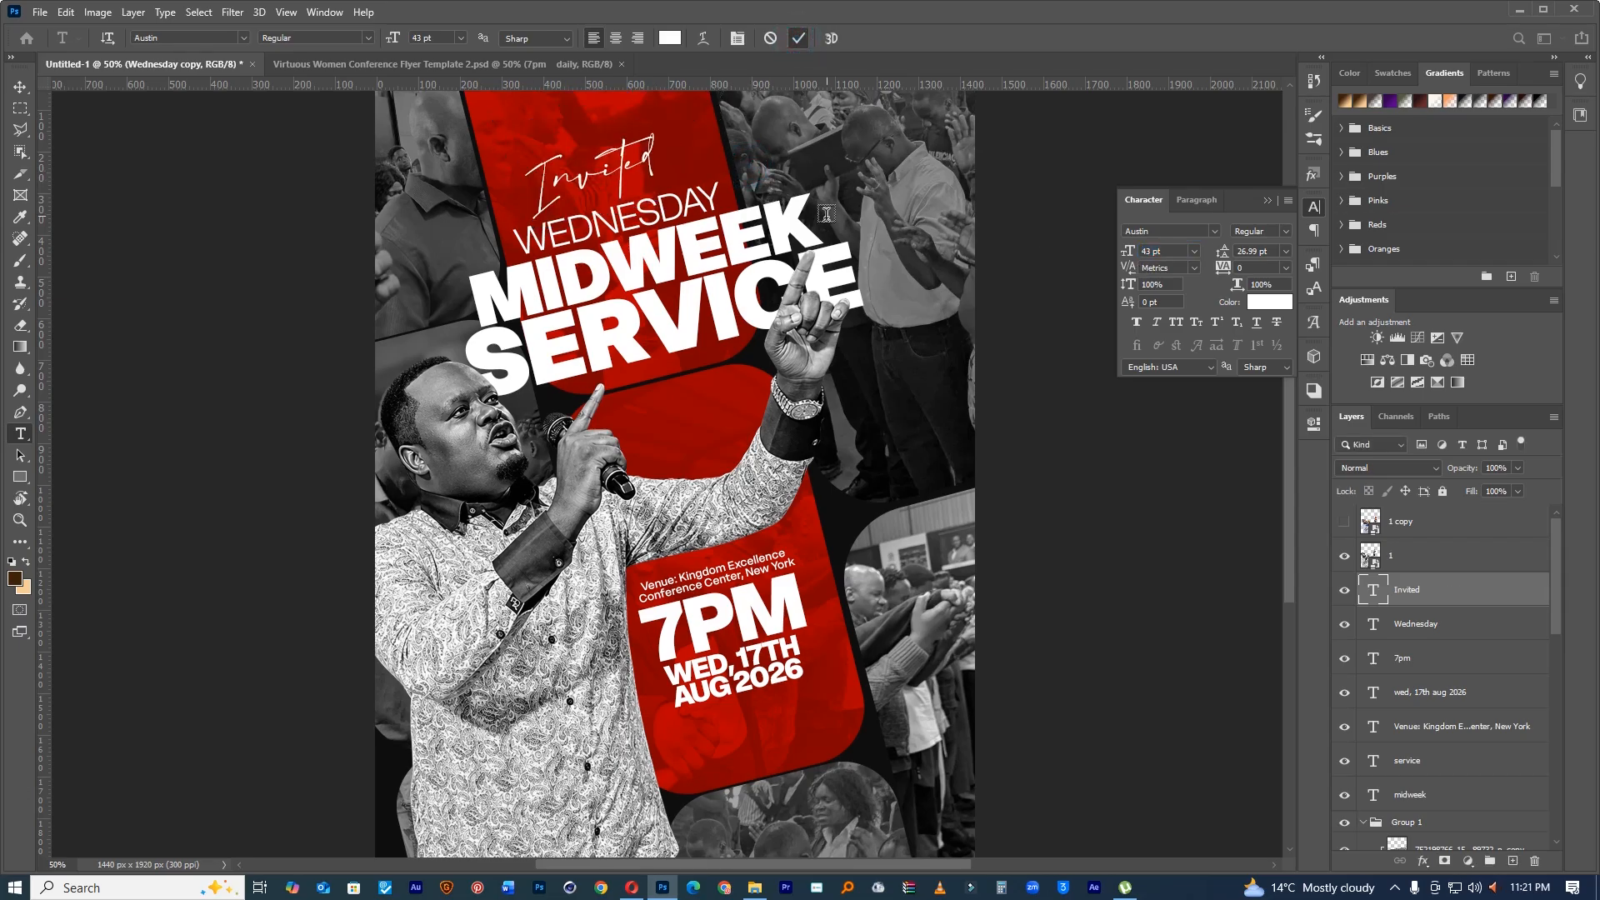
Step: Replace the "Invited" script text with "You Are" and shift it outward so it overlaps the red panel's edge
double_click(646, 171)
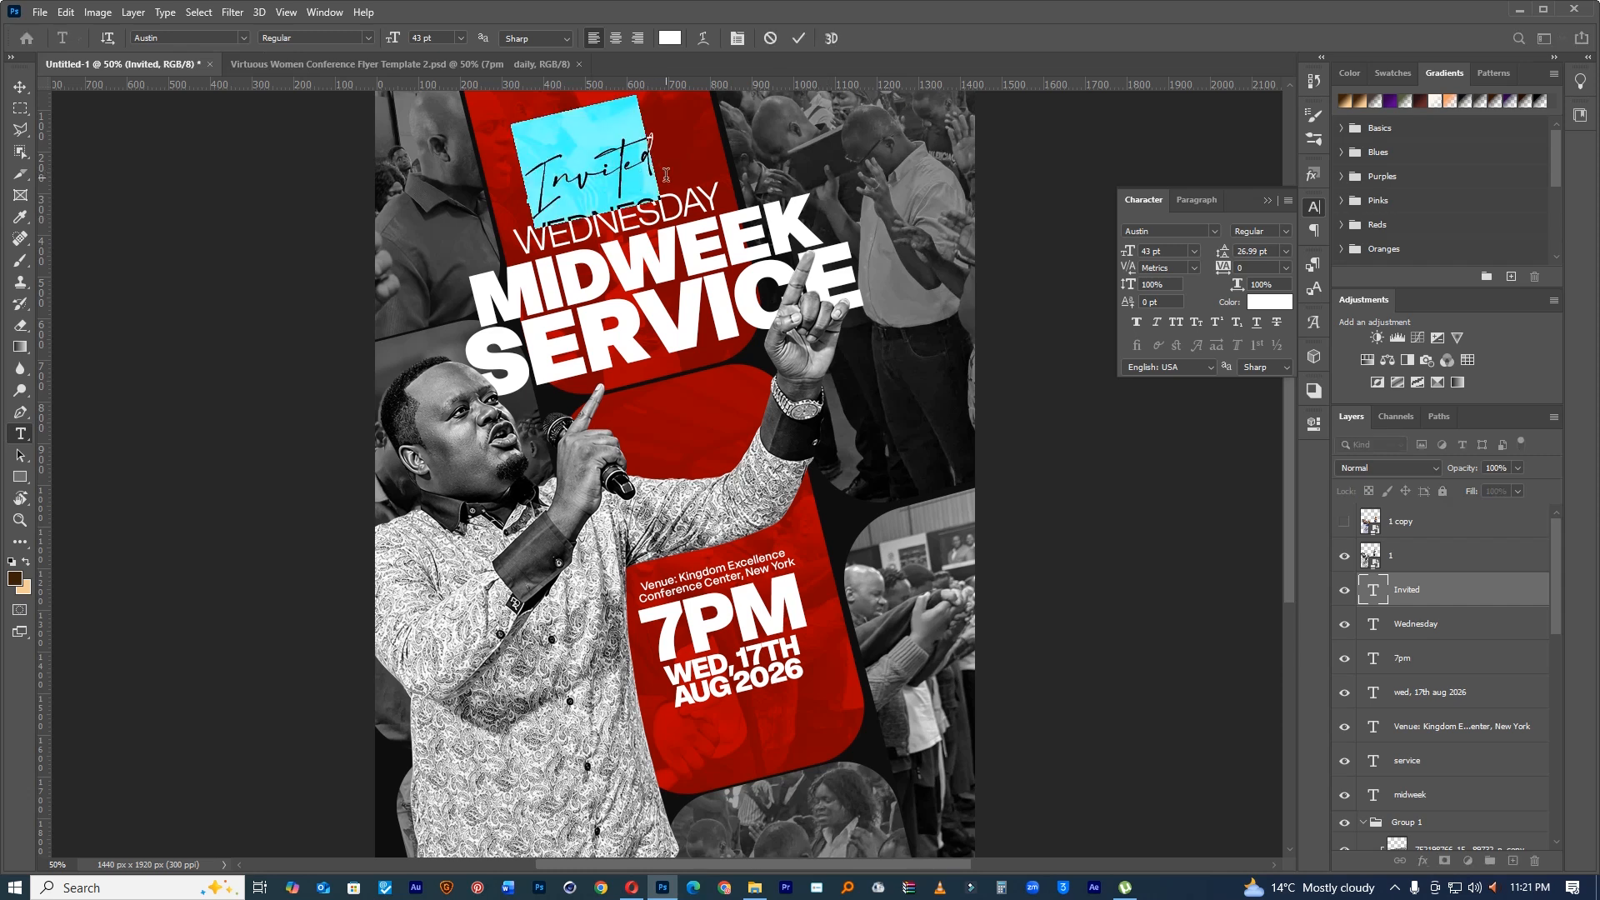
type("You")
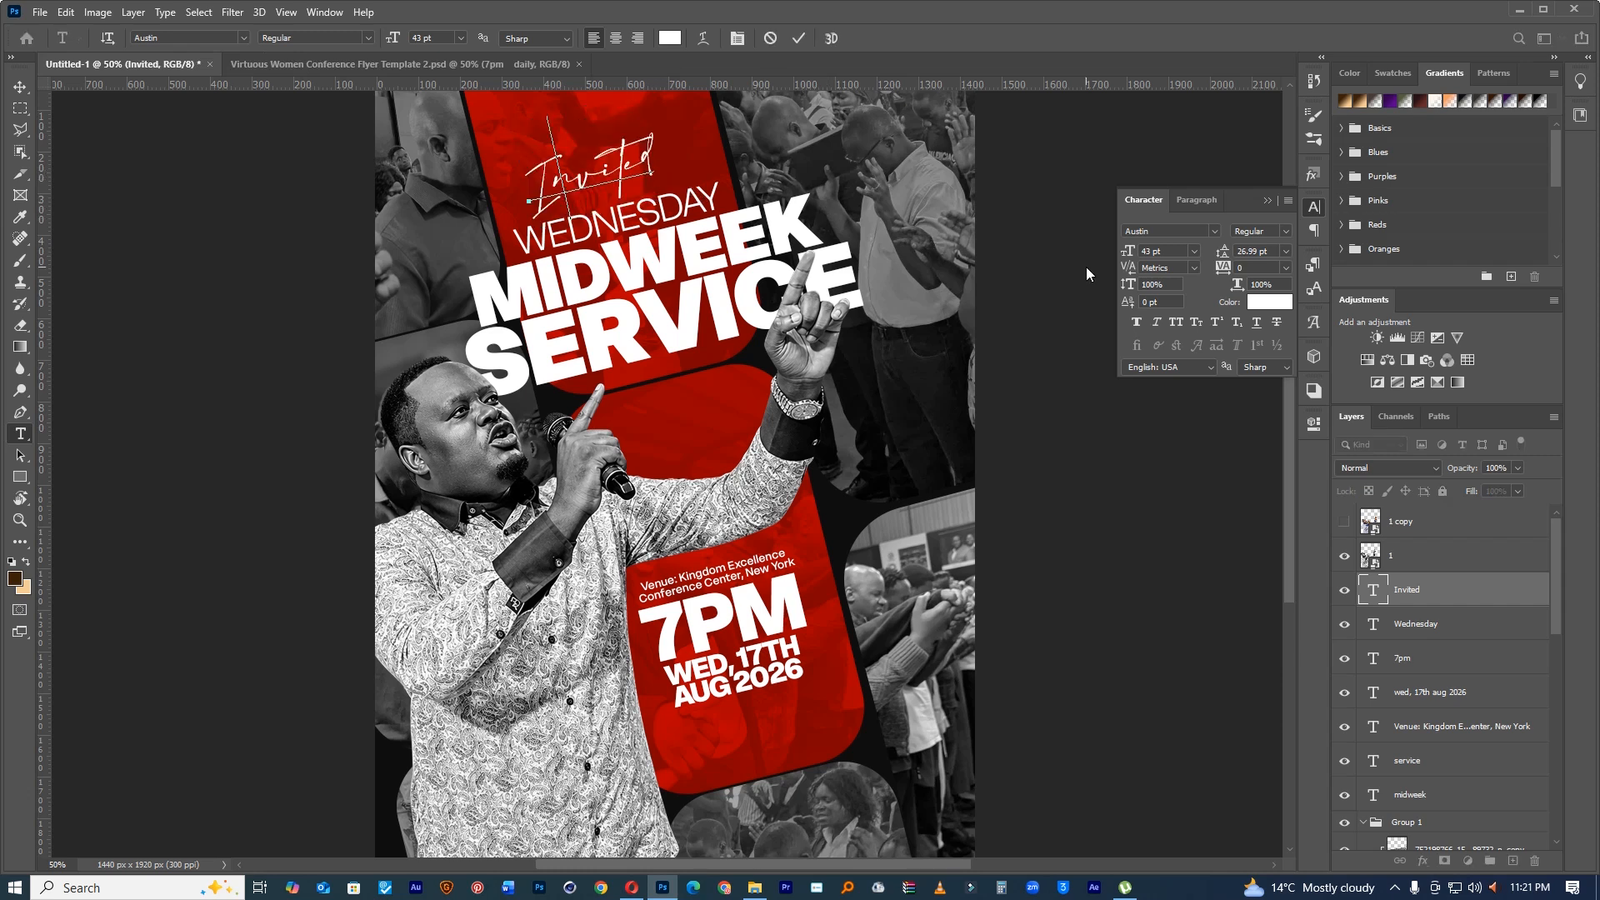
type("r")
key("BackSpace")
type("Are")
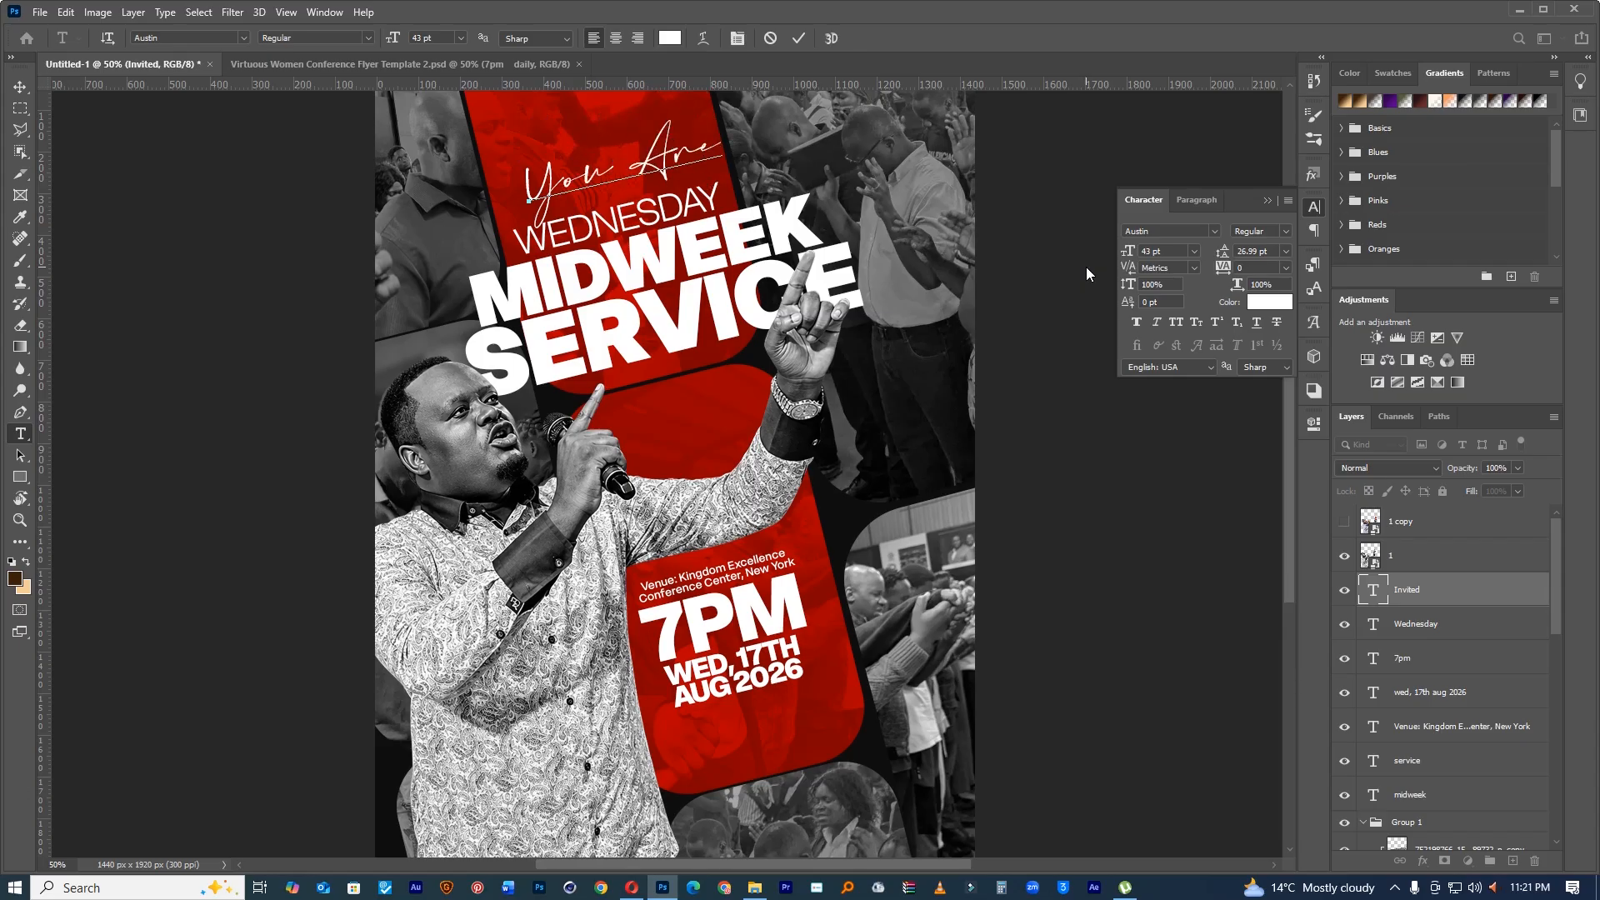
key("ctrl+a")
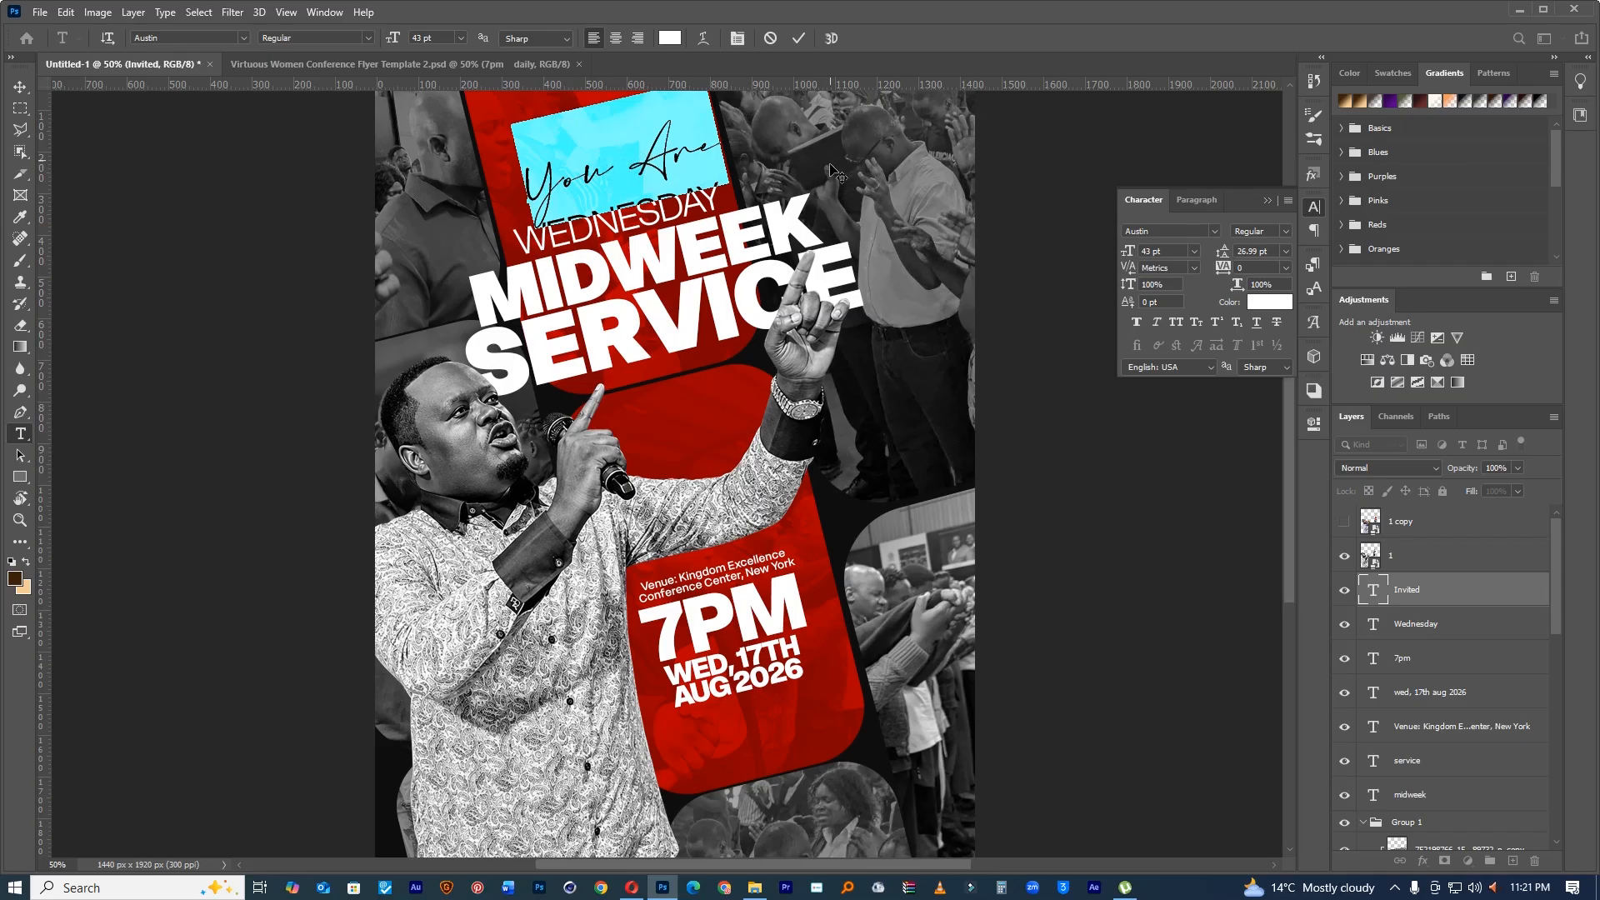
left_click_drag(725, 204, 702, 210)
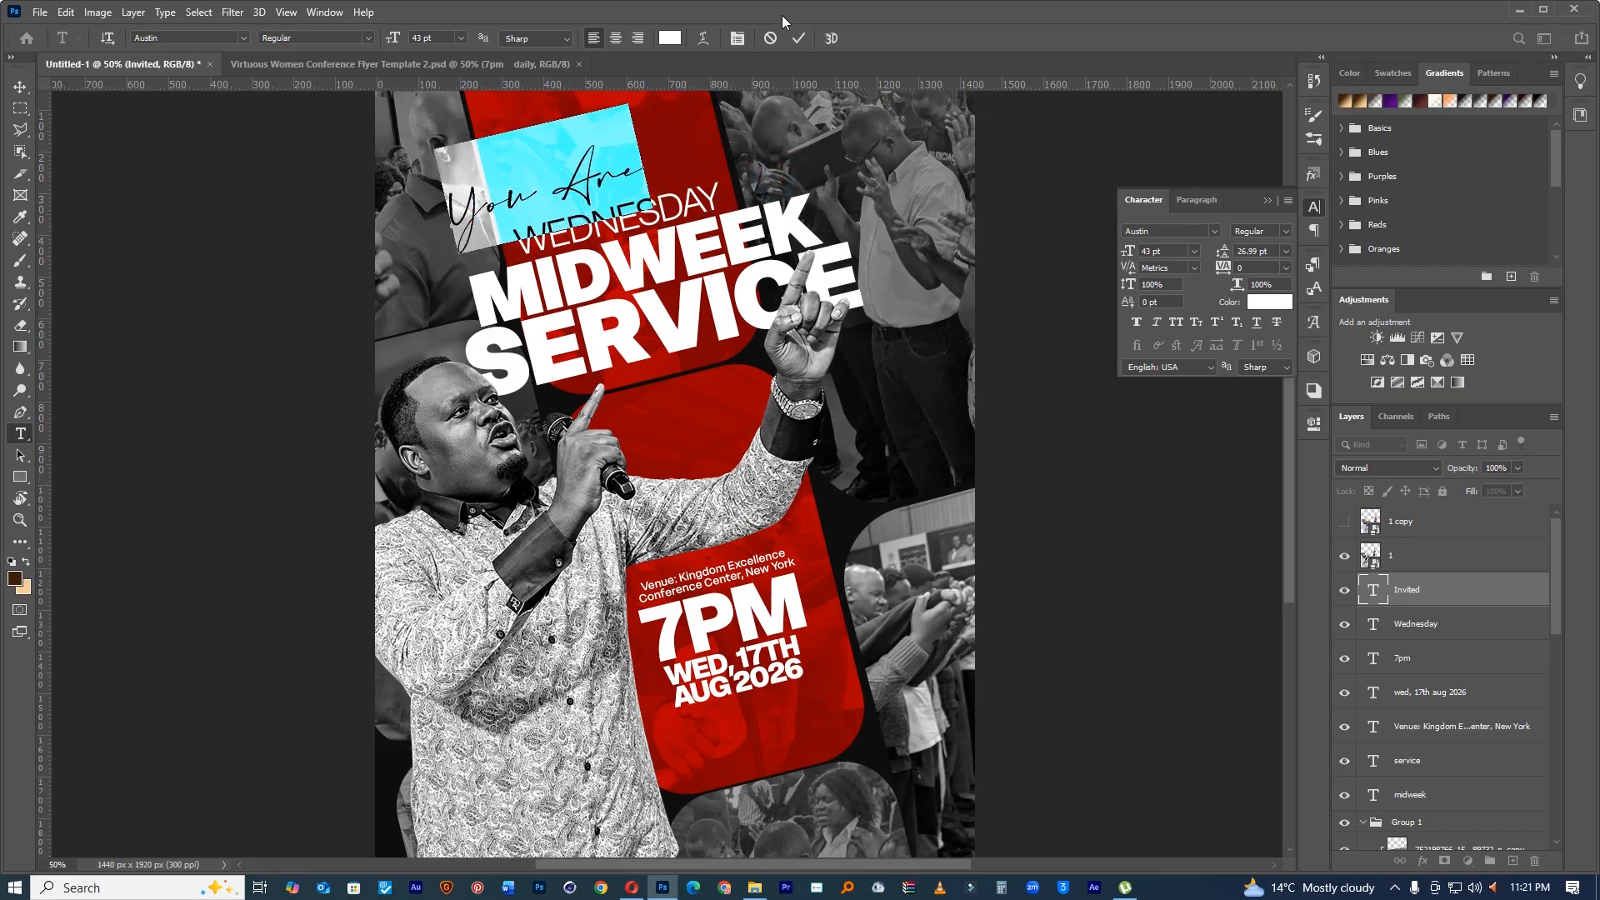
left_click(799, 38)
Step: Scale the "You Are" script text down to 58.93% above the start of WEDNESDAY
key("ctrl+t")
left_click_drag(664, 105, 585, 190)
left_click(830, 37)
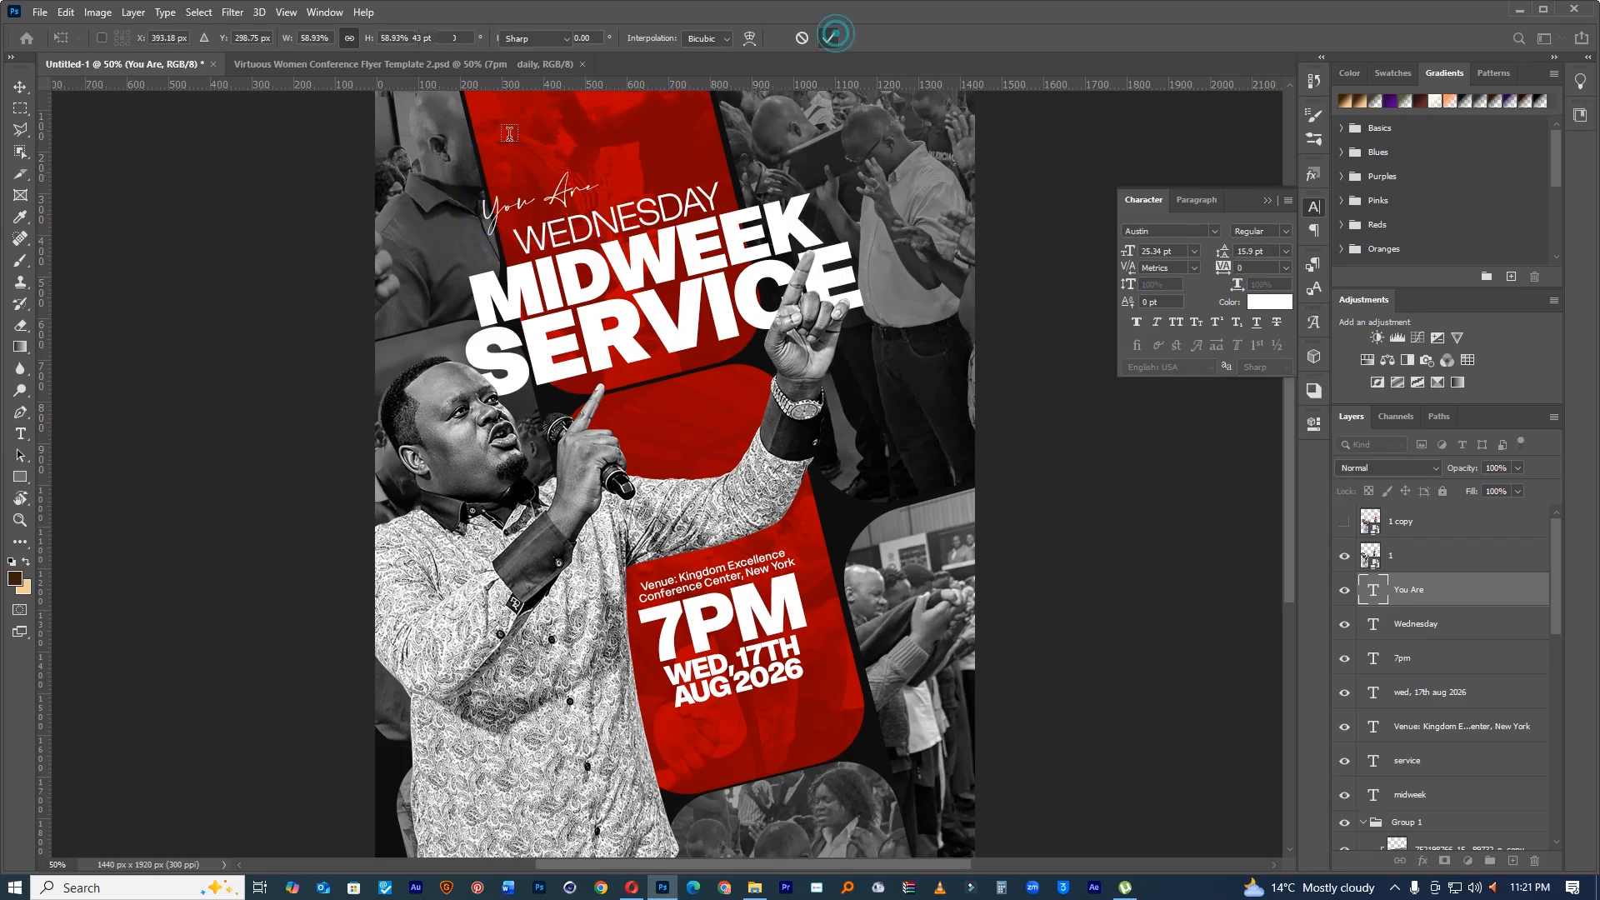
Step: Duplicate the WEDNESDAY text higher up on the red panel and change the copy to "invited"
left_click(25, 88)
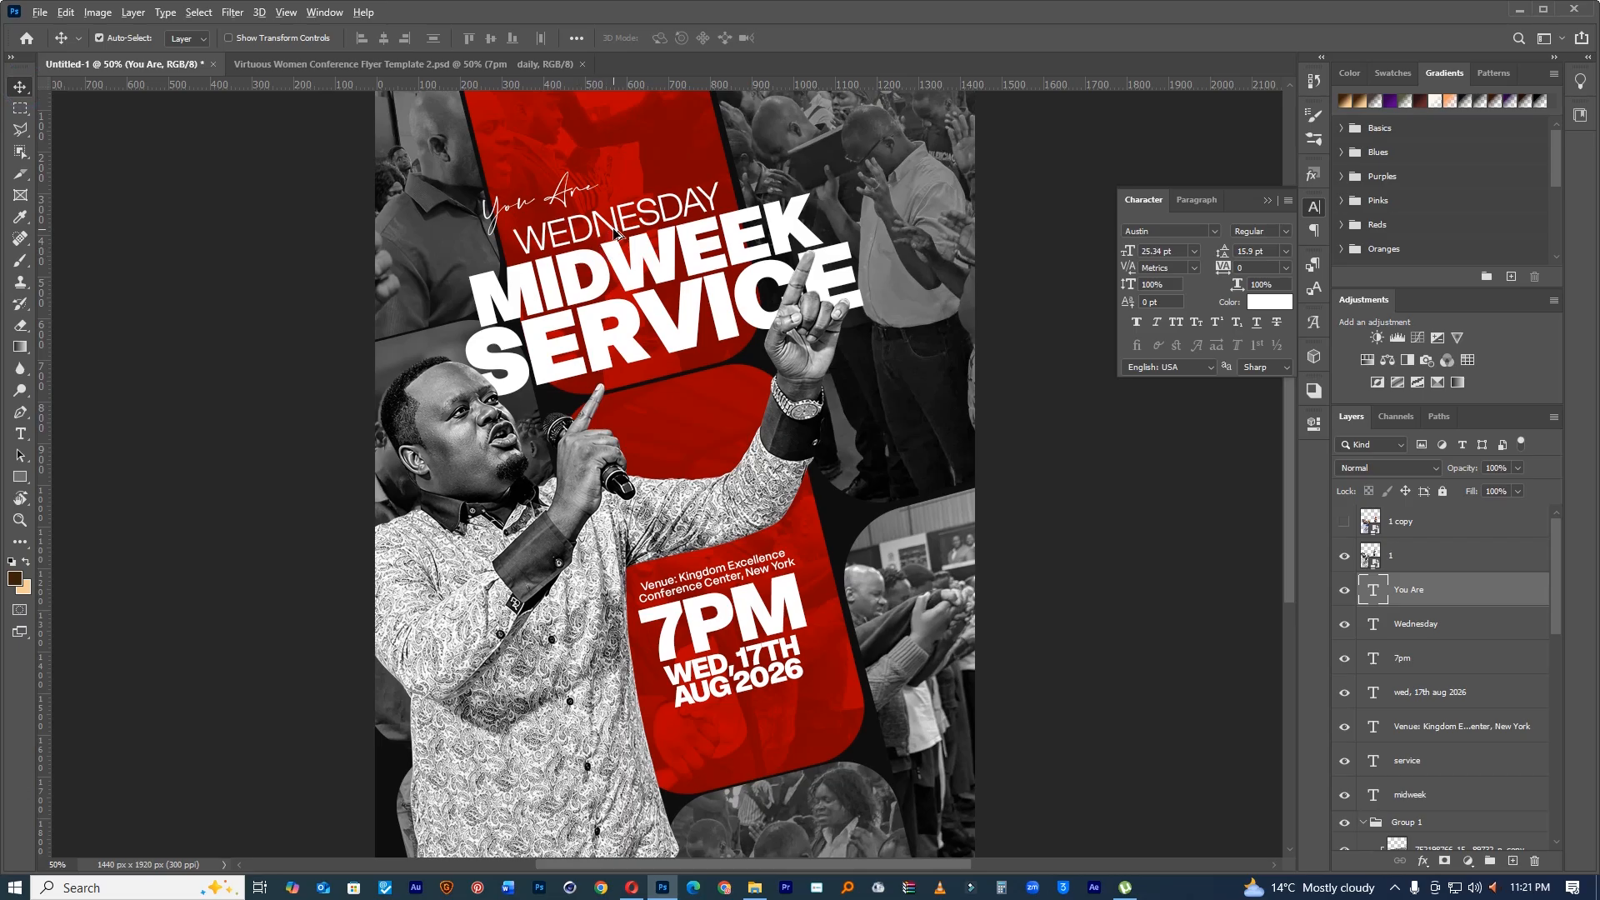
left_click_drag(615, 234, 651, 160)
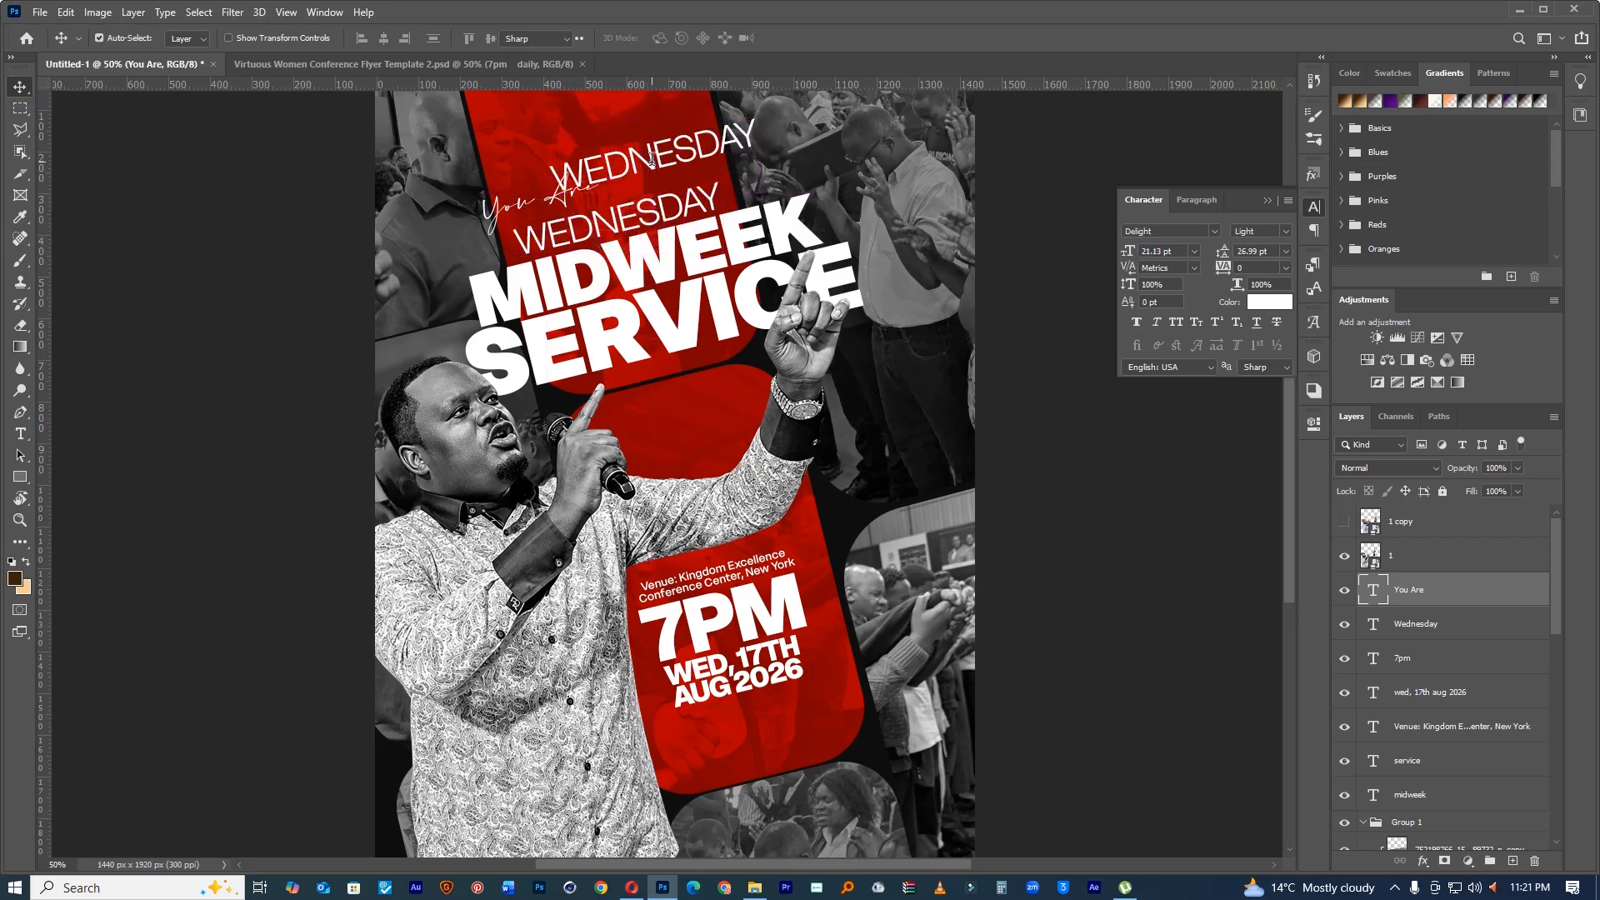
double_click(651, 160)
left_click(651, 160)
key("ctrl+a")
type("invited")
left_click(791, 39)
Step: Scale the INVITED text to 66.07% and place it directly after "You Are" on the same tilted line
key("ctrl+t")
mouse_move(682, 136)
left_mouse_down()
mouse_move(641, 150)
mouse_move(658, 173)
mouse_move(688, 143)
left_mouse_up()
left_click(830, 38)
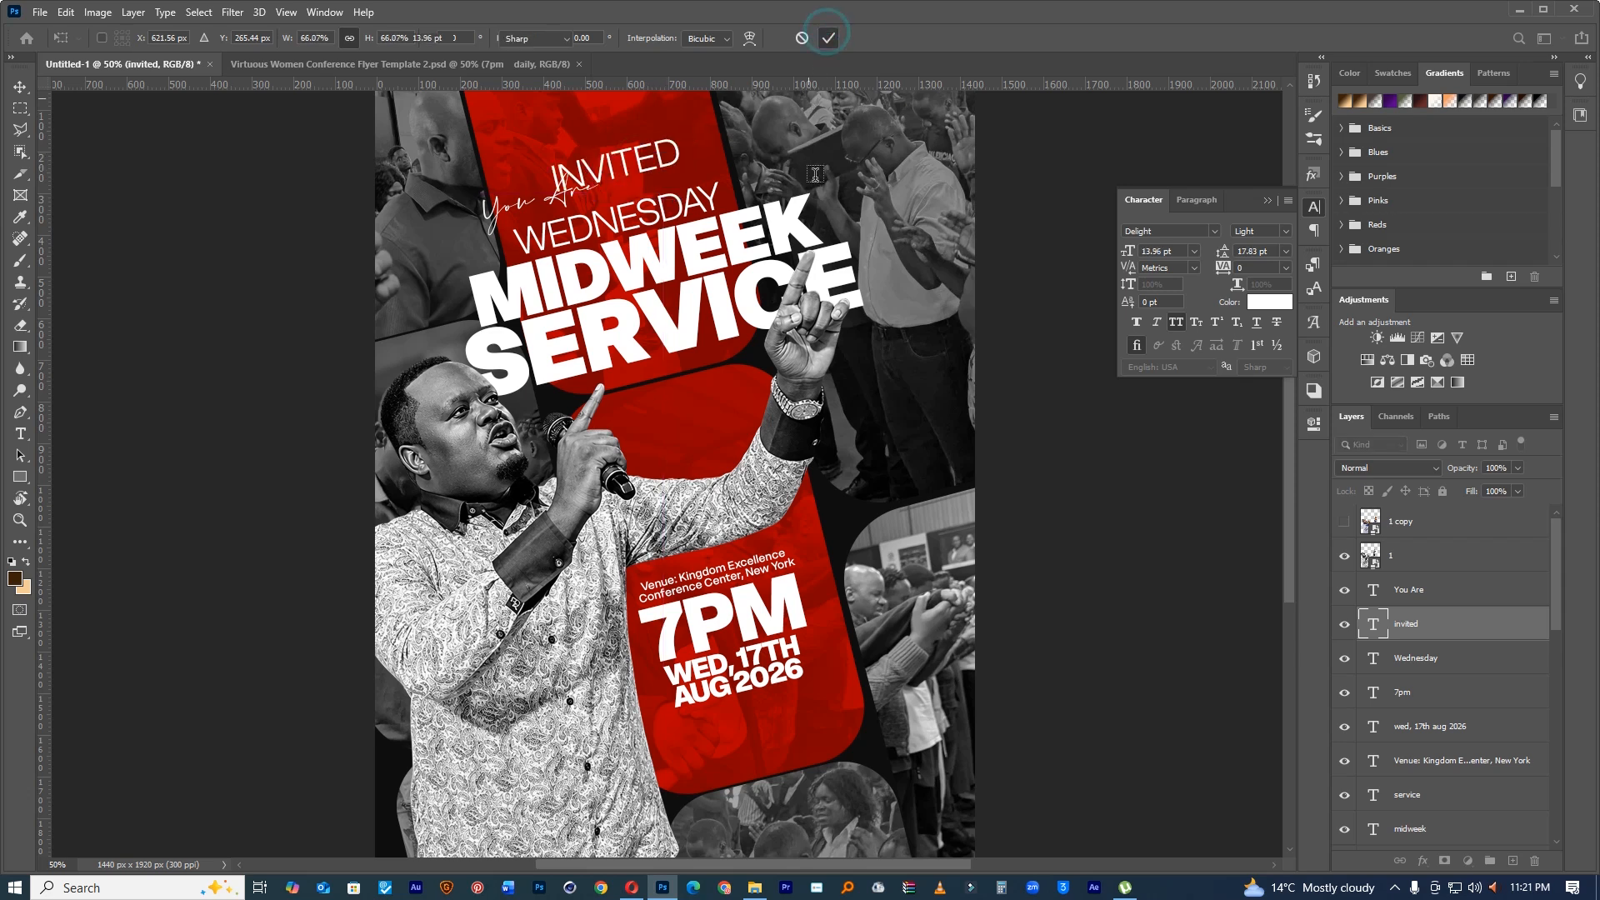
key("v")
left_click_drag(656, 173, 667, 171)
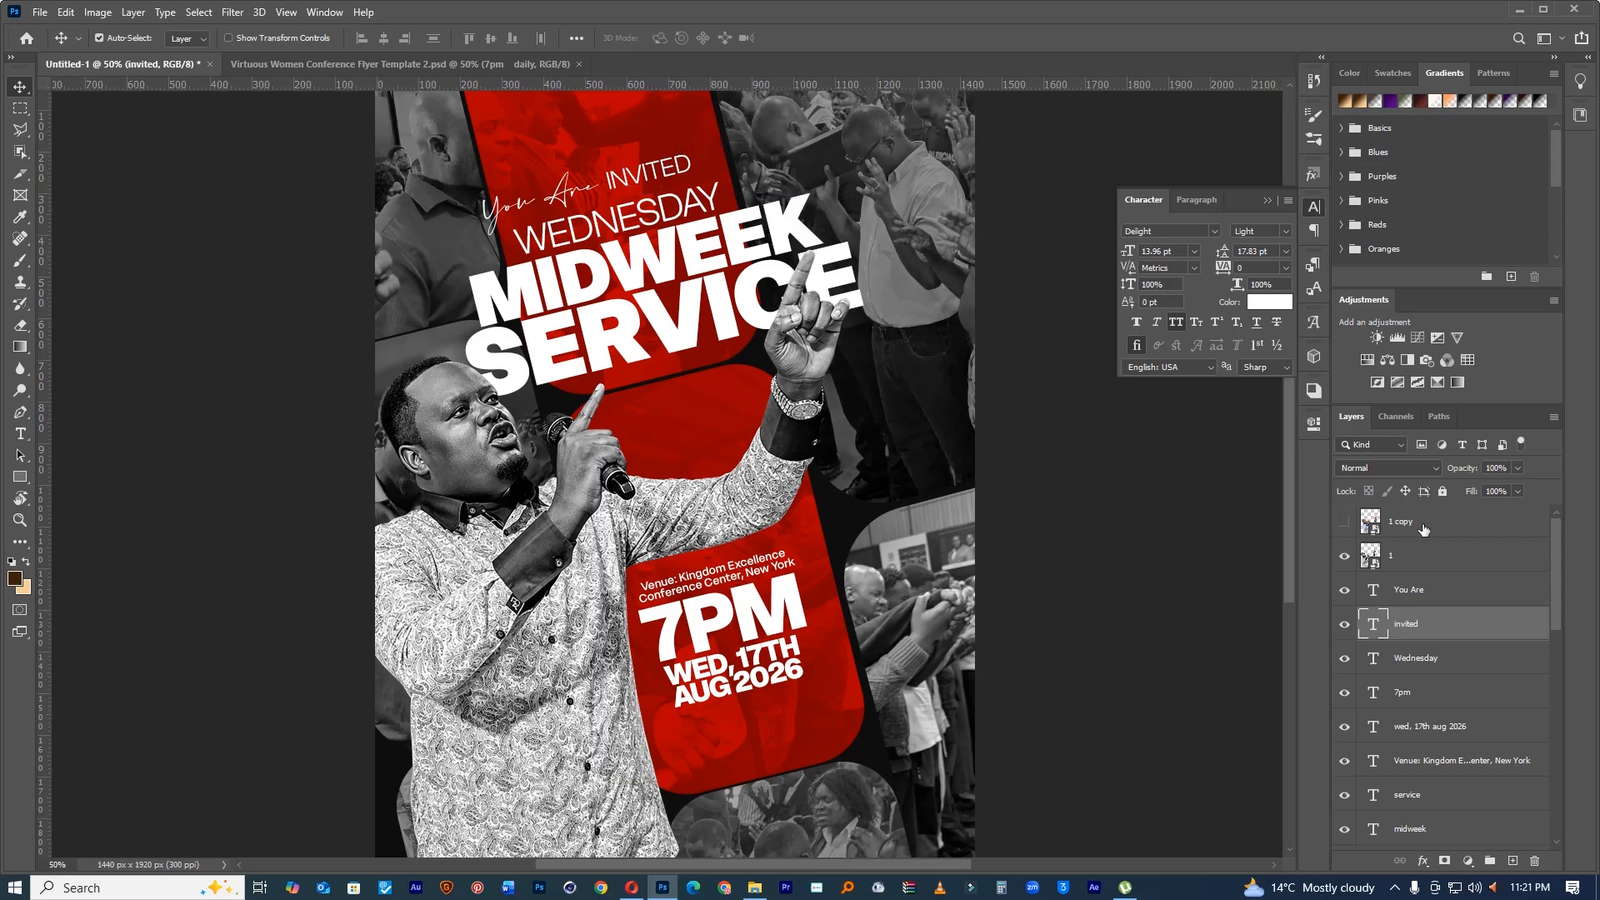
Step: Scale the "You Are" and INVITED texts together to 84.50% and align them above WEDNESDAY within the red panel
left_click(1430, 601, "ctrl")
key("ctrl+t")
left_click_drag(710, 147, 669, 158)
left_click_drag(647, 177, 666, 173)
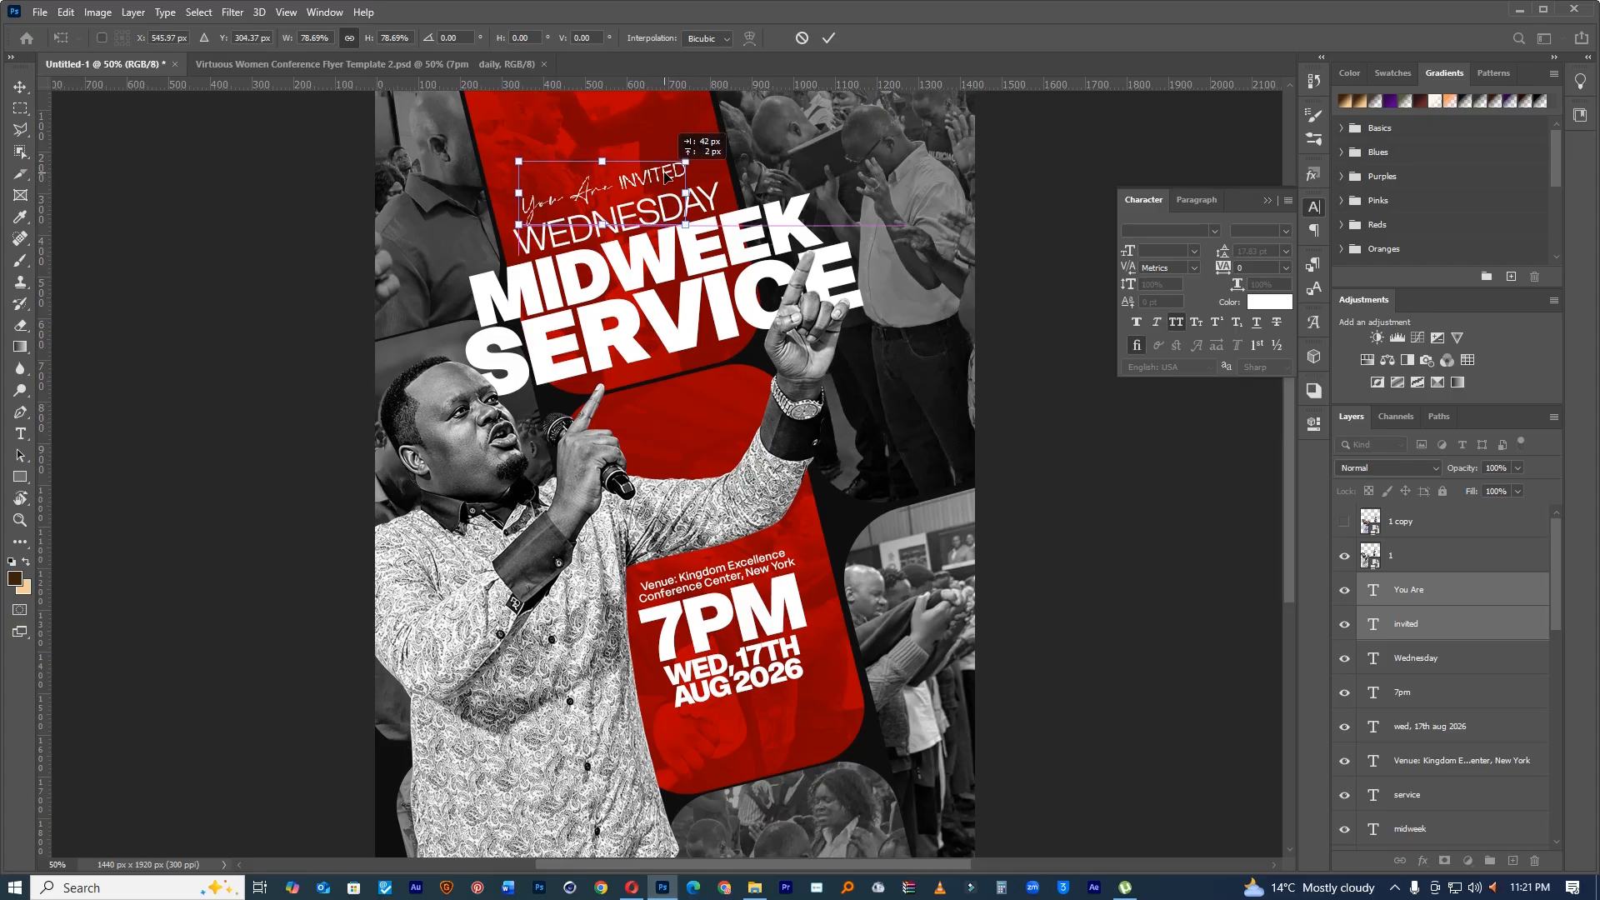
left_click_drag(687, 160, 692, 157)
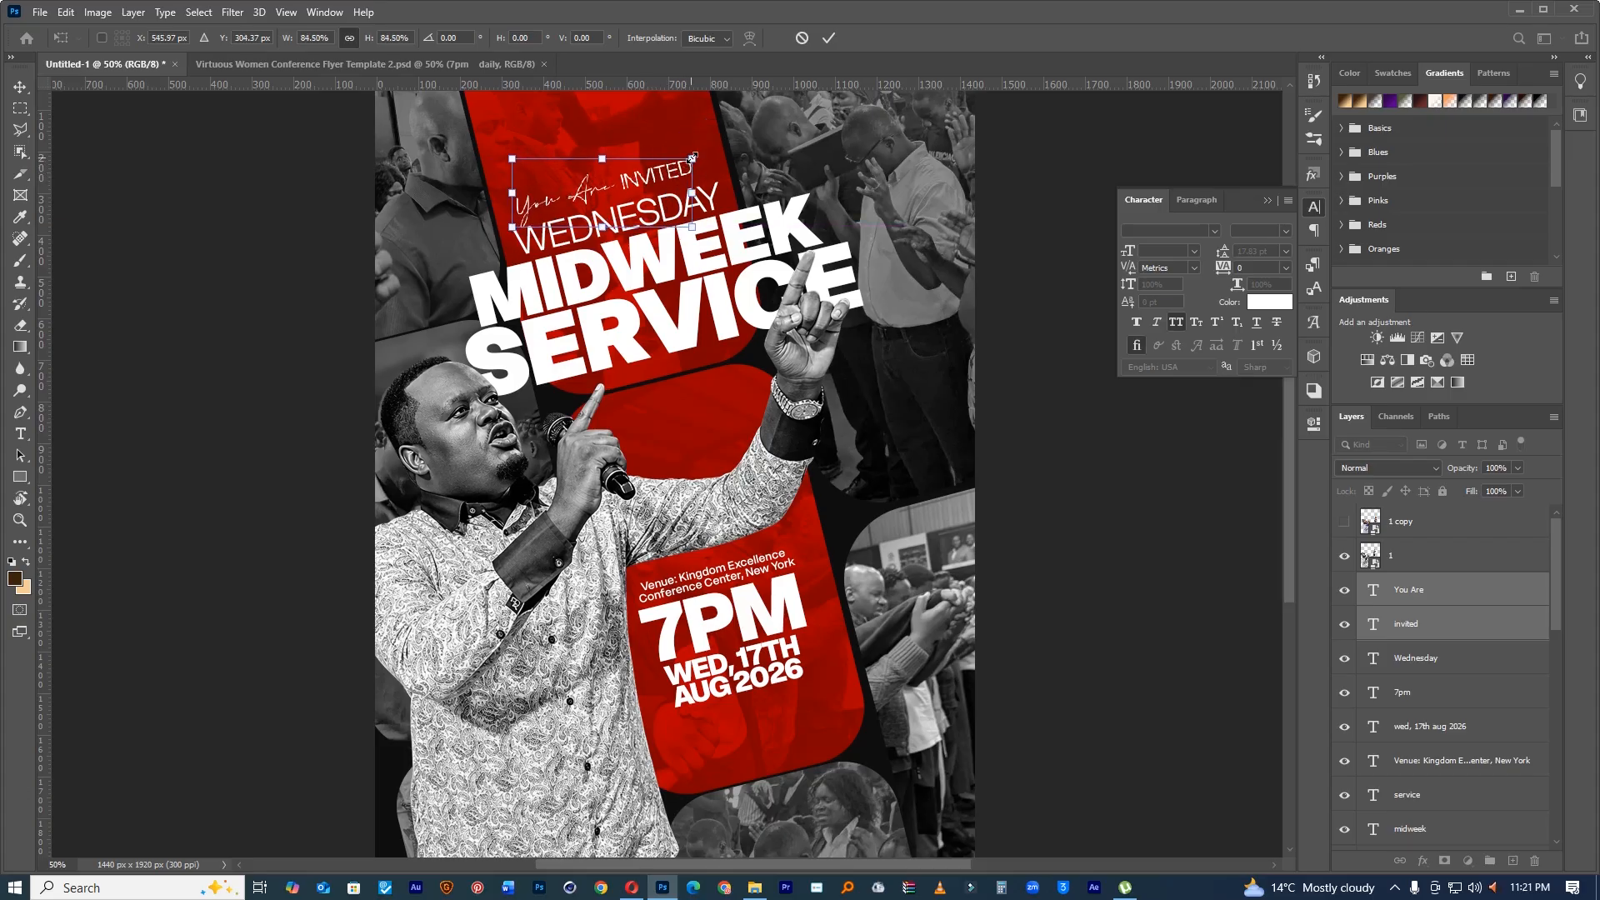
left_click(824, 40)
Step: Rotate the "You Are" and INVITED texts together by 1.19 degrees to match the slant of WEDNESDAY
left_click(679, 212)
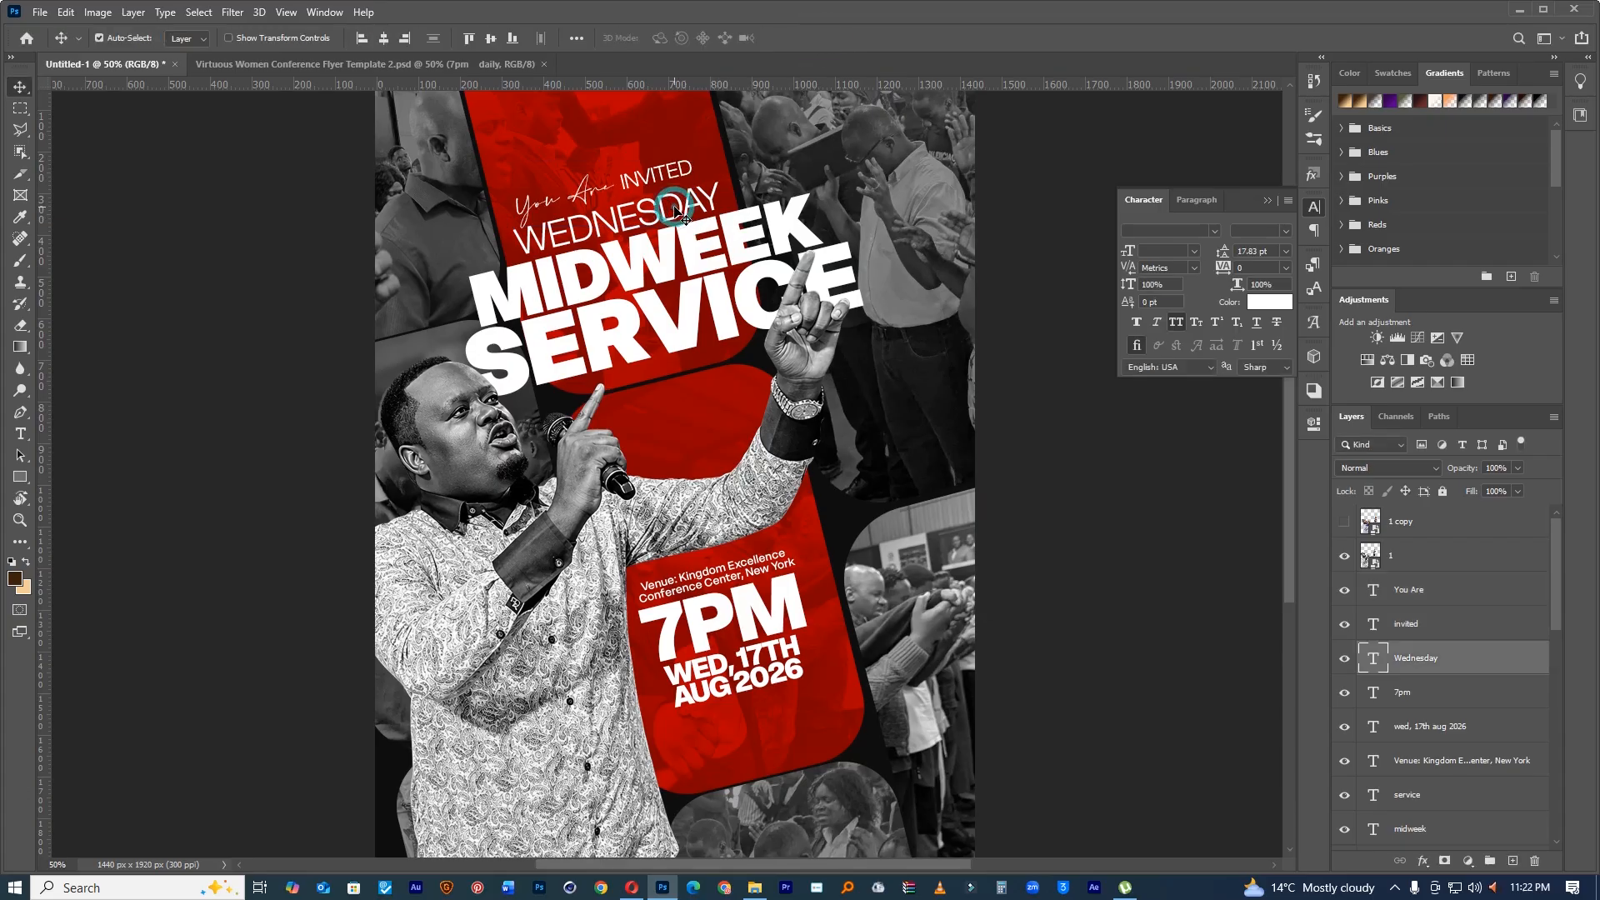
left_click(674, 177)
left_click(1430, 600, "shift")
key("ctrl+t")
left_click_drag(724, 152, 725, 159)
left_click(828, 37)
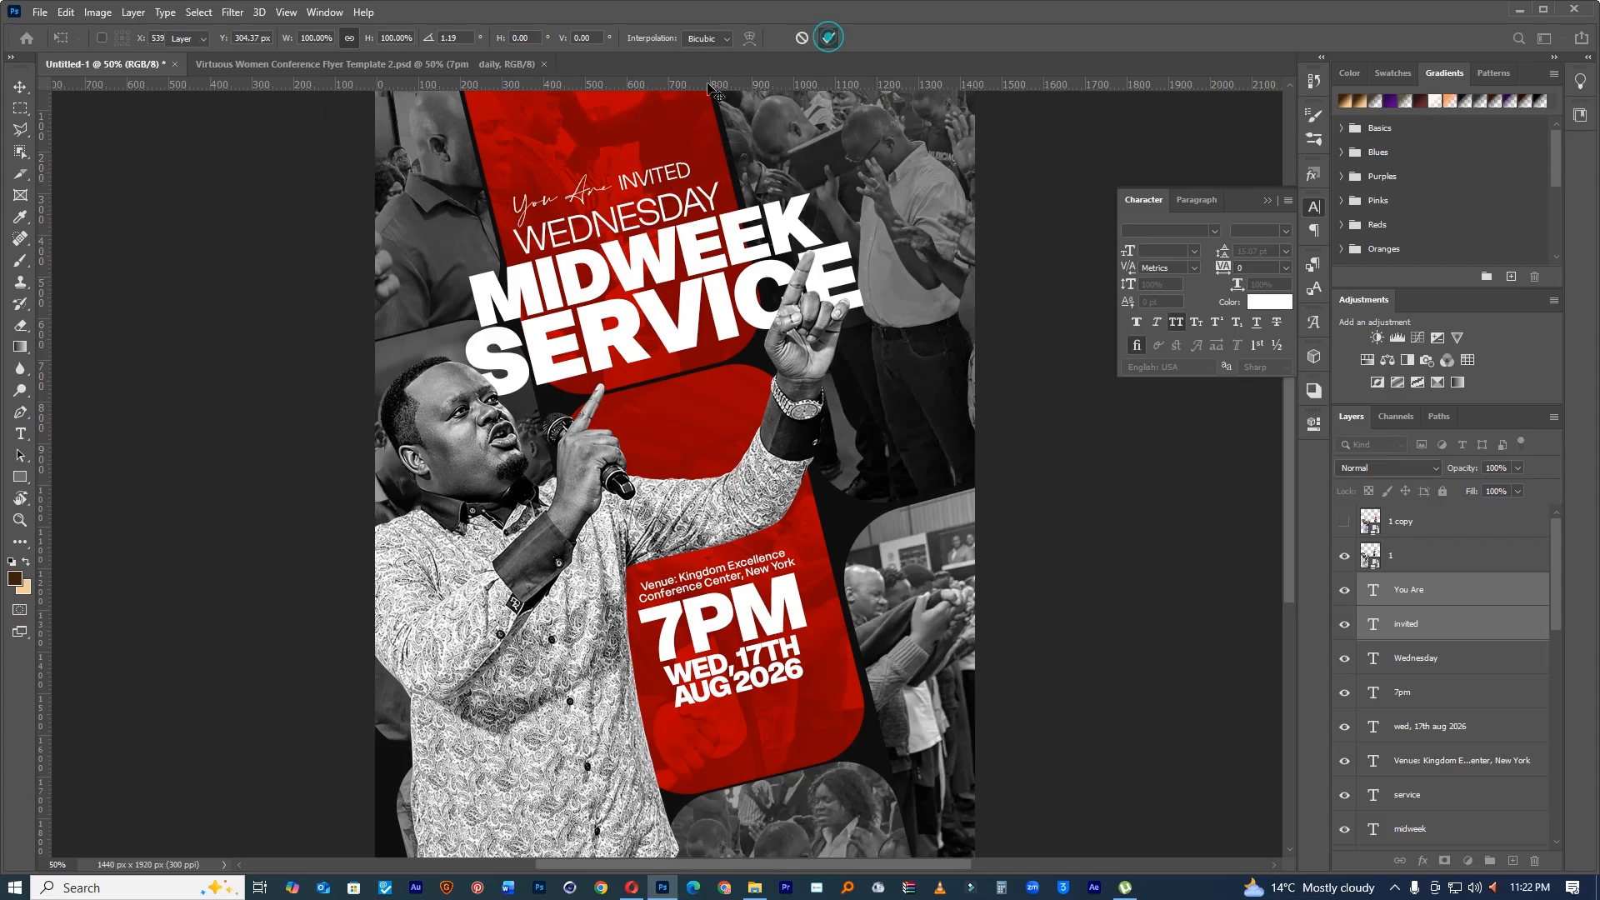
Step: Copy the Social media handles group from Virtuous Women Conference Flyer Template 2 into the midweek flyer and put it above all layers
left_click(437, 59)
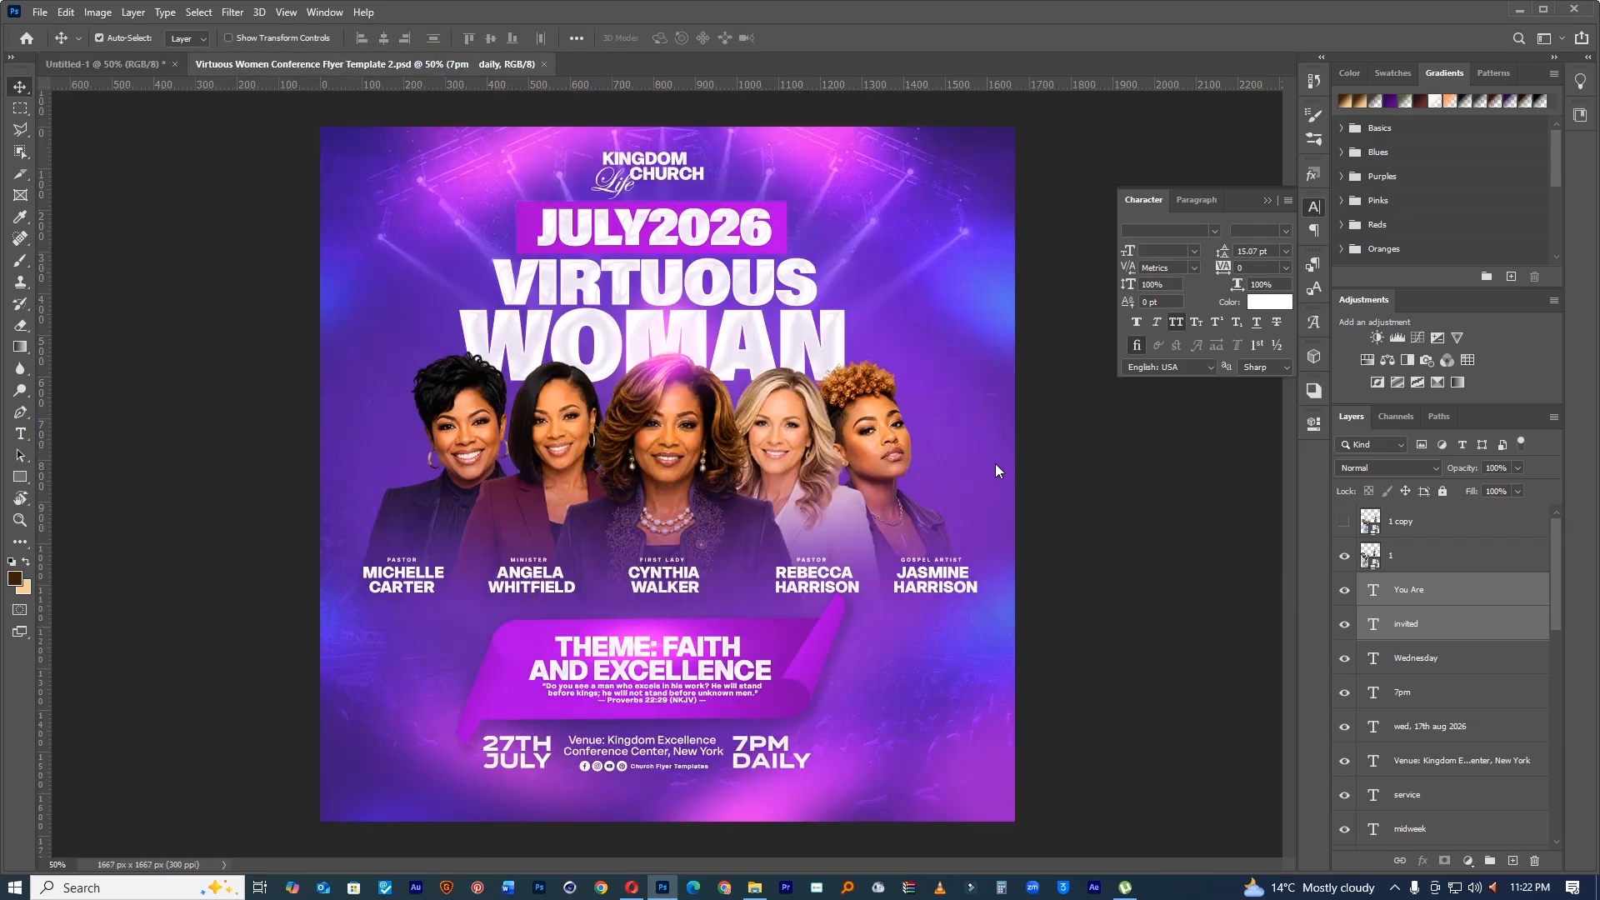
left_click(658, 771)
left_click(1379, 640)
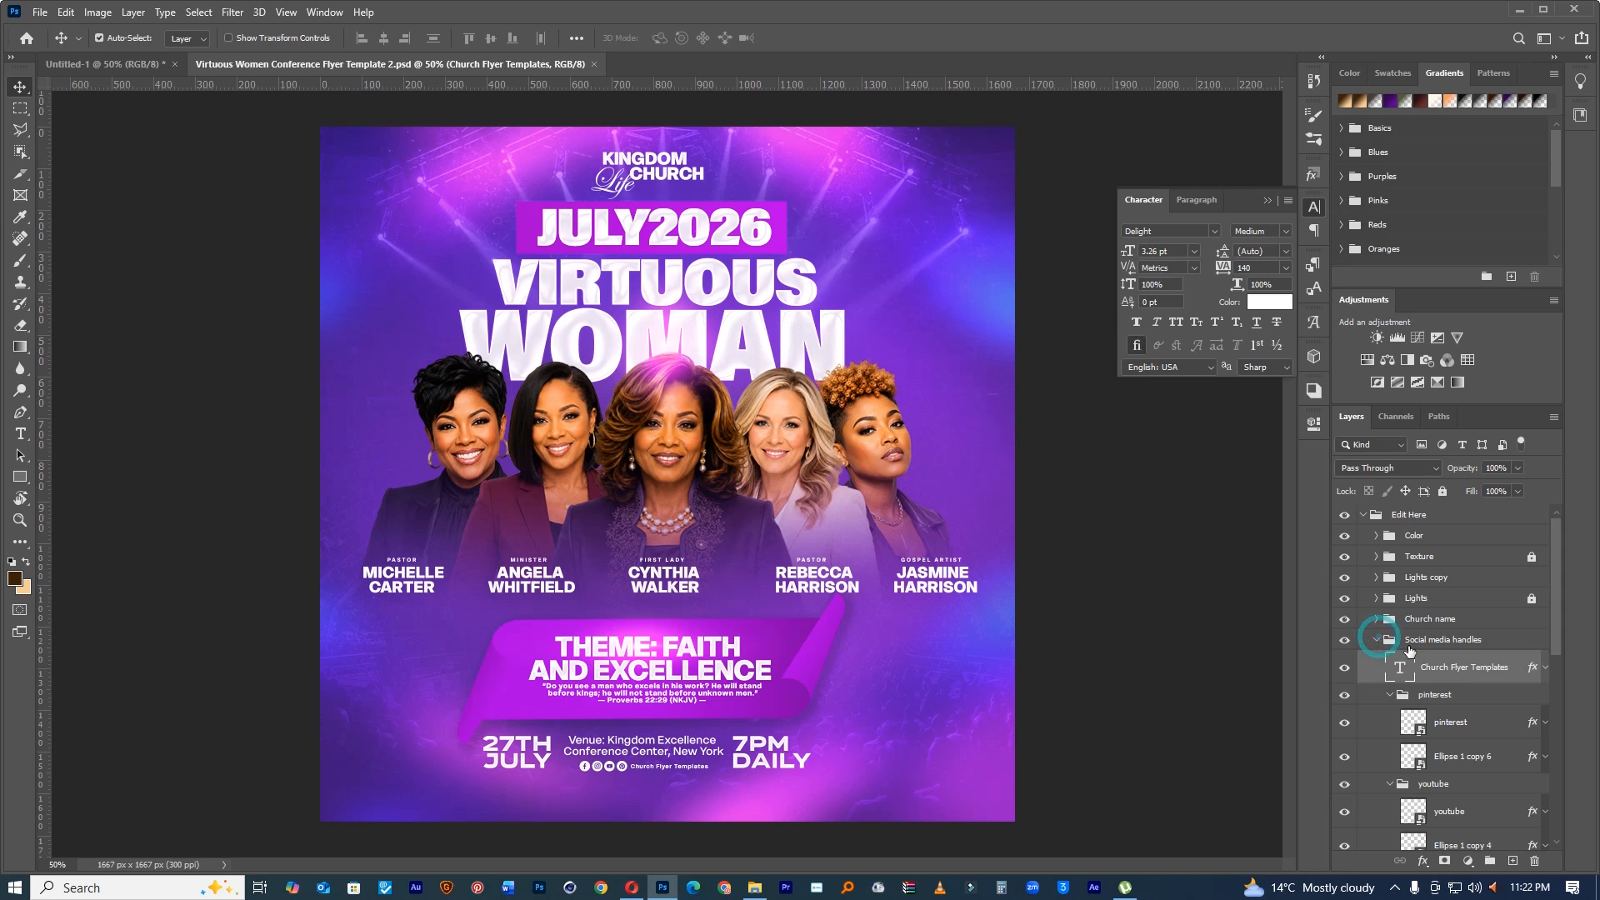
left_click_drag(1417, 640, 719, 817)
left_click_drag(1440, 586, 1448, 504)
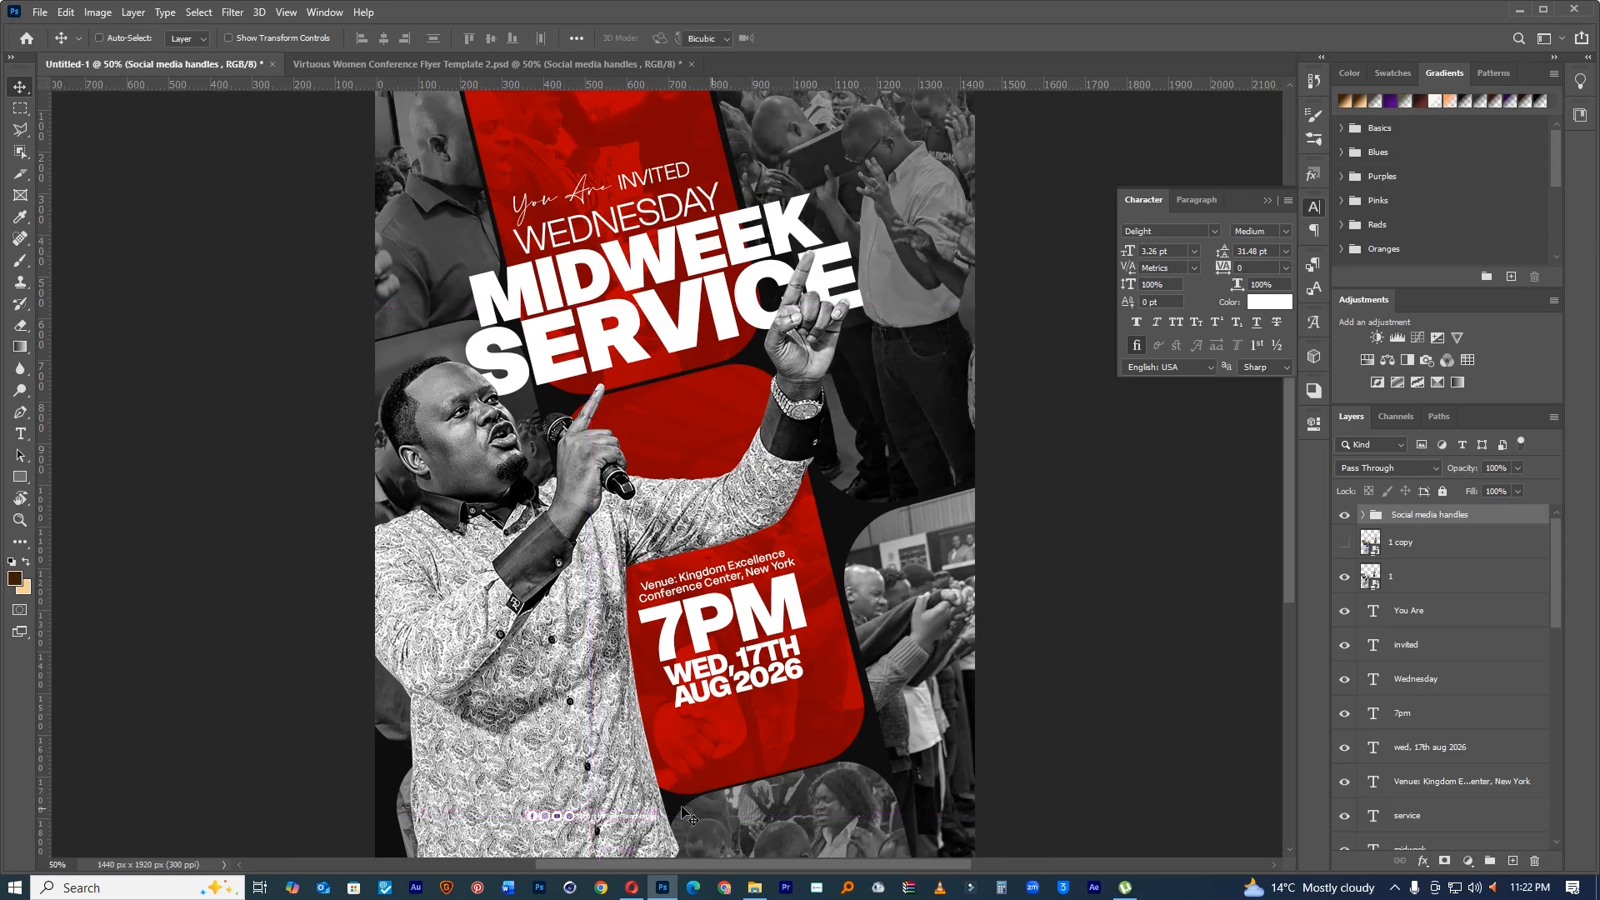
Step: Rotate the social media handles by -13.85 degrees and place them over the crowd photo below the date panel
key("ctrl+t")
left_click_drag(616, 819, 921, 775)
left_click_drag(842, 831, 798, 800)
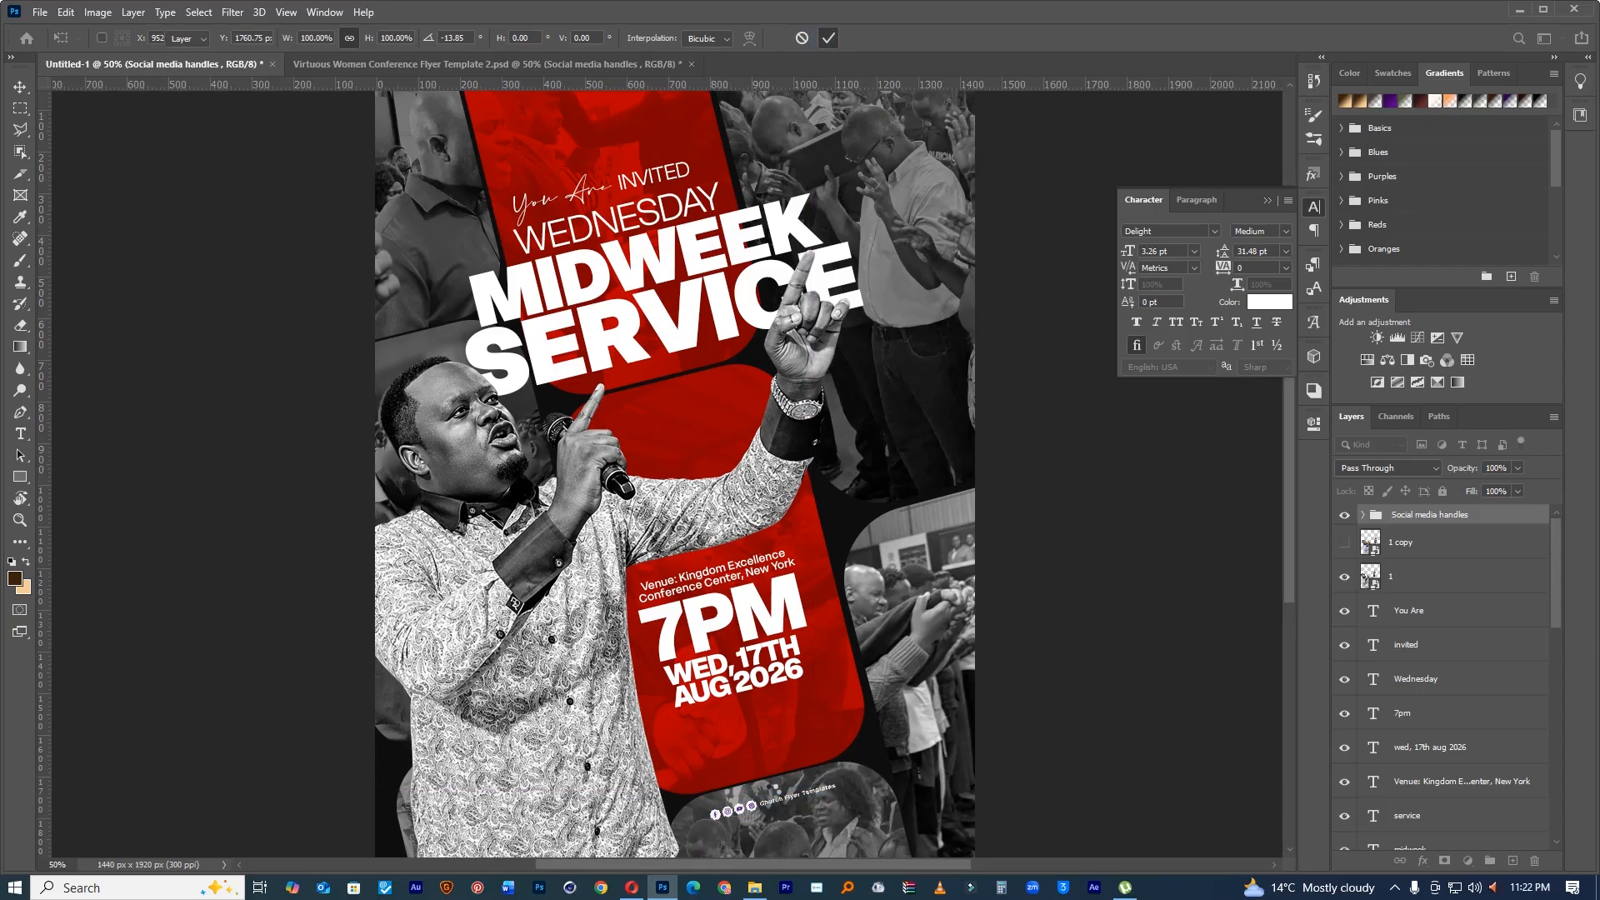
key("Return")
left_click(772, 813, "ctrl")
left_click(773, 813, "ctrl")
left_click(773, 813, "ctrl")
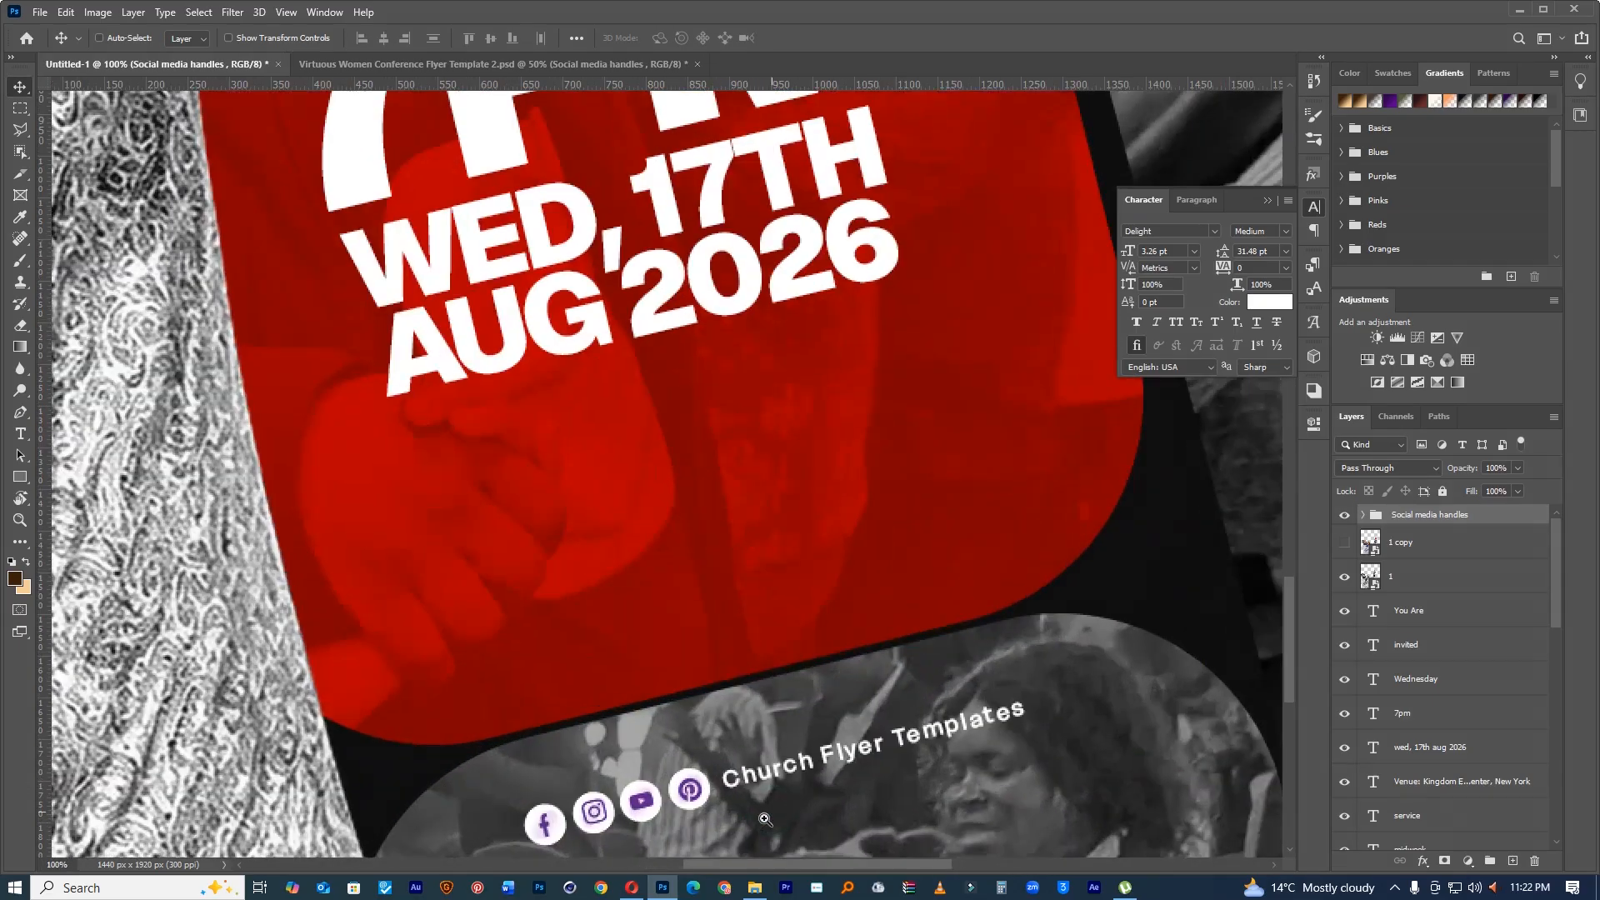
Step: Change the Pinterest icon's color overlay to dark grey 383838
left_click_drag(764, 807, 750, 662)
left_click(690, 645, "ctrl")
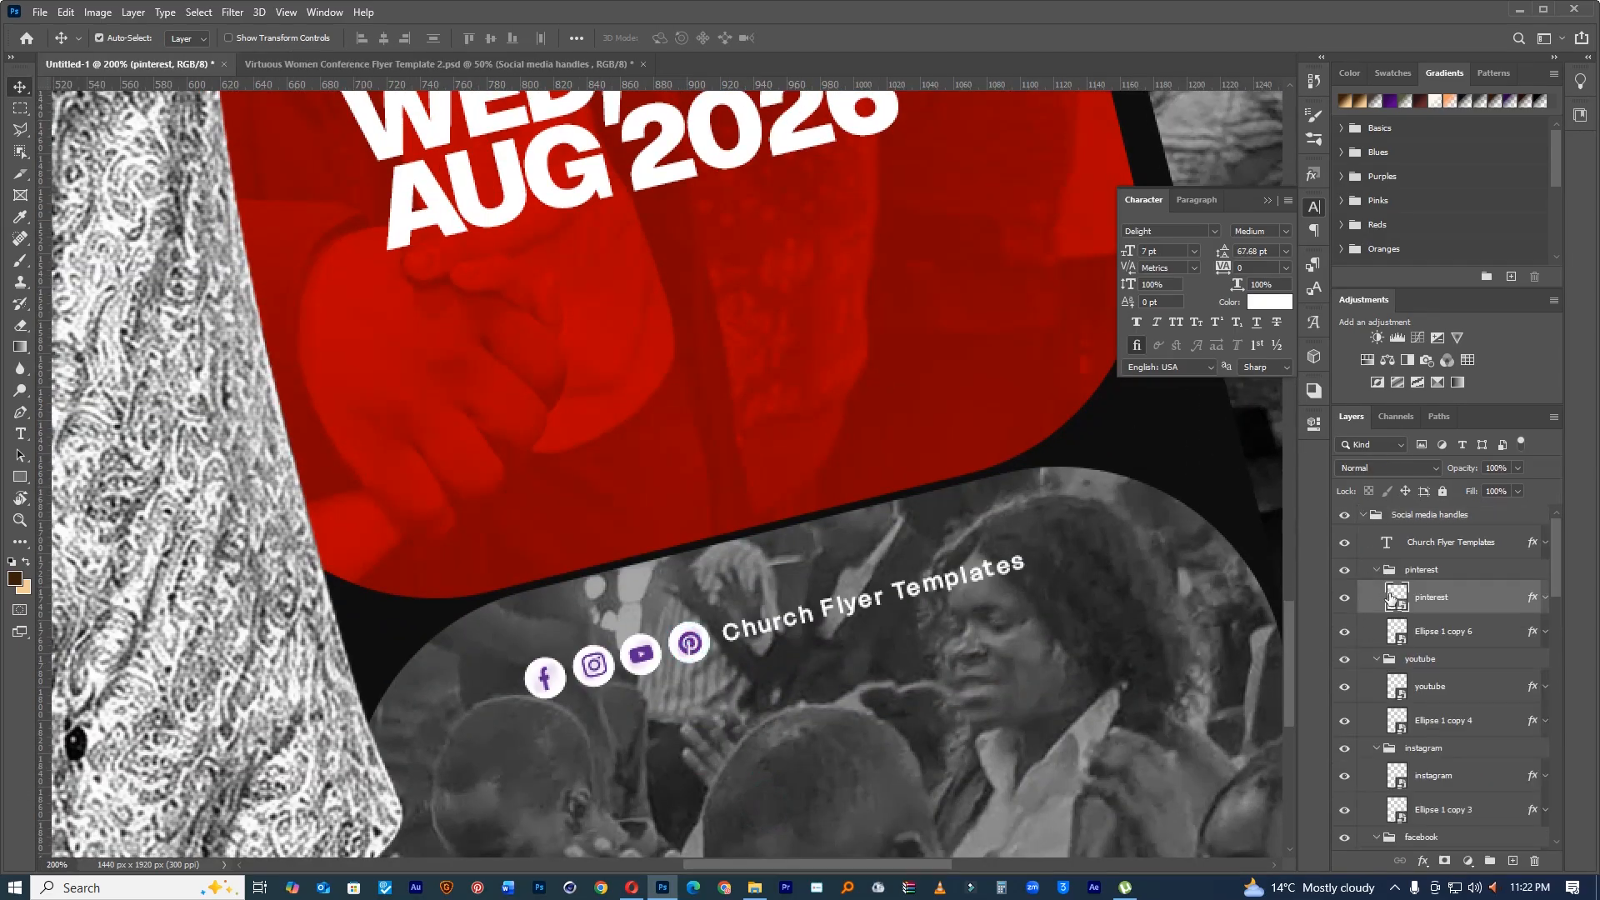
double_click(1532, 598)
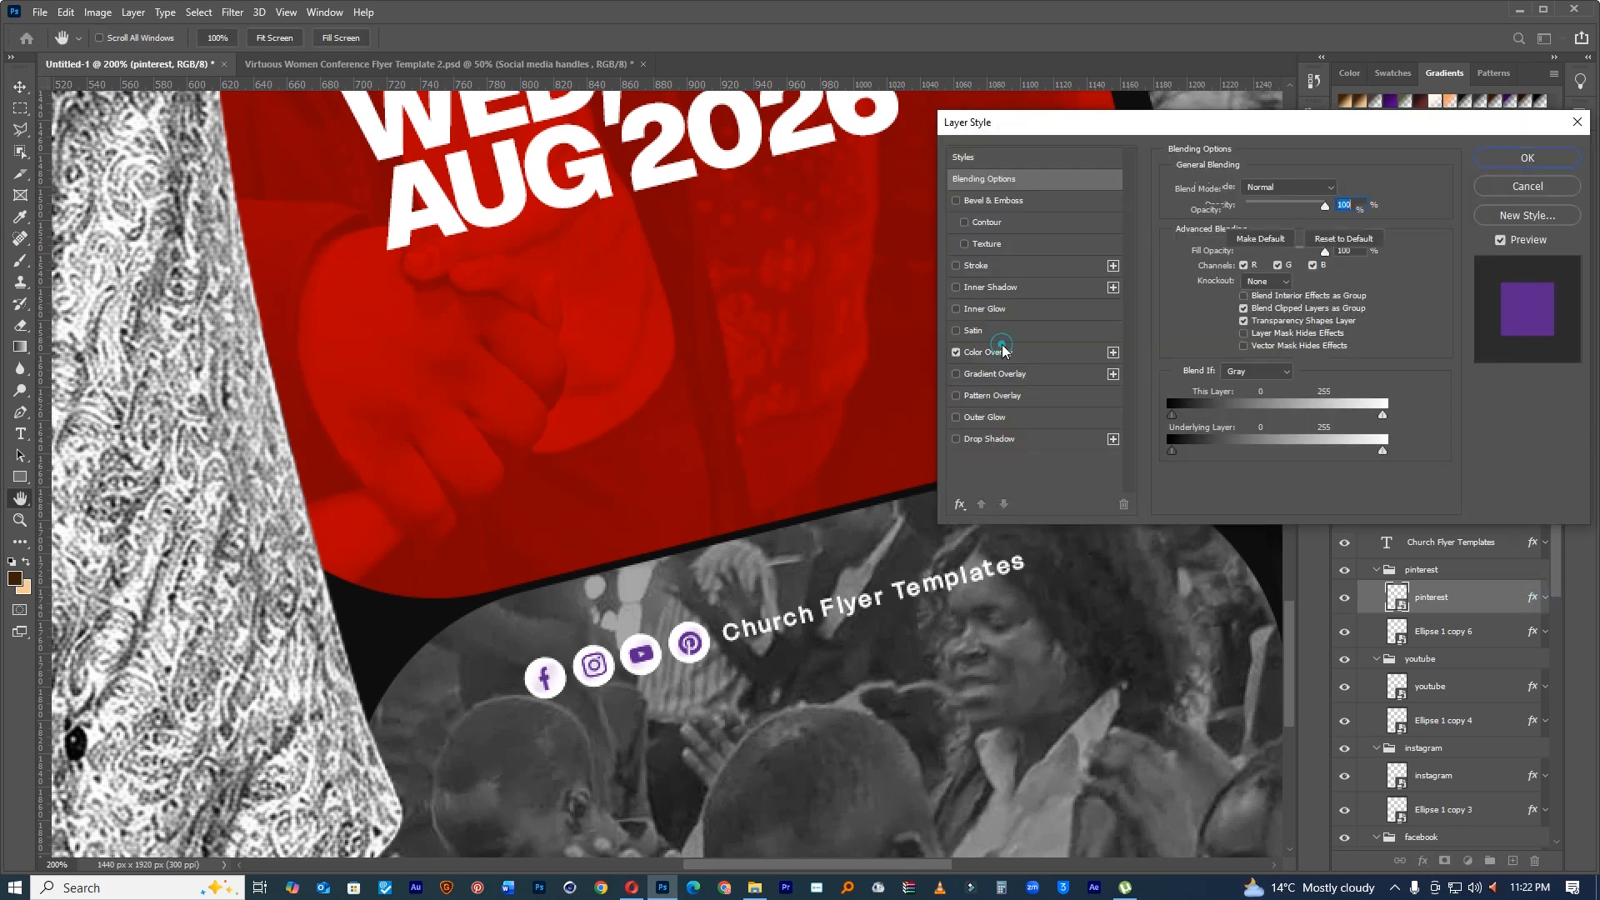
left_click(988, 352)
left_click(1341, 188)
left_click(482, 654)
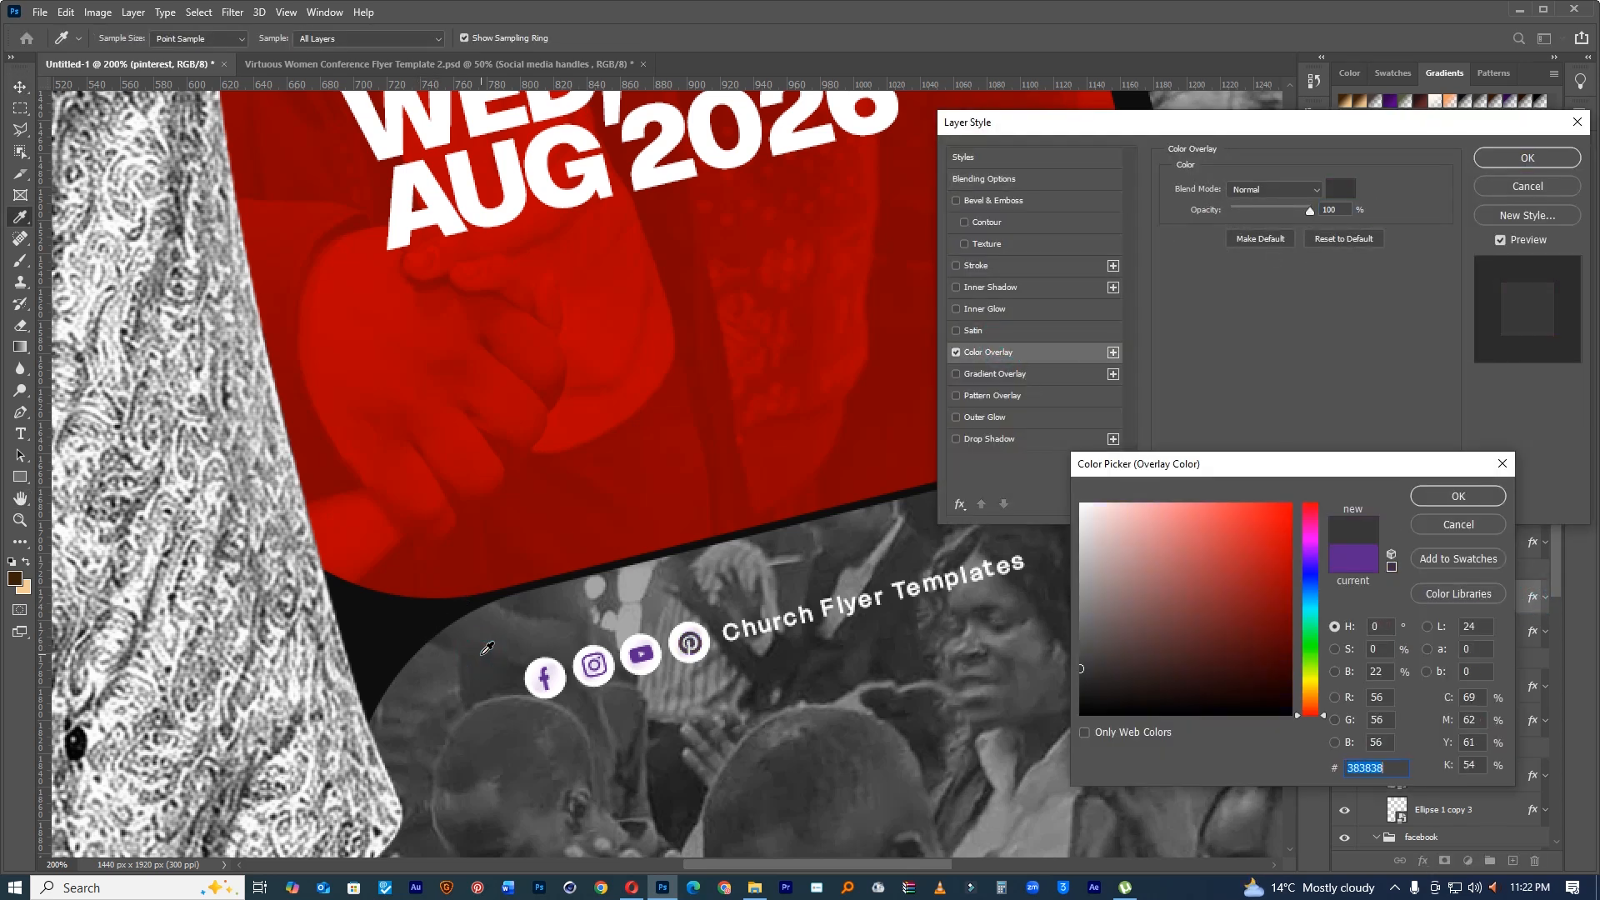
left_click(1459, 496)
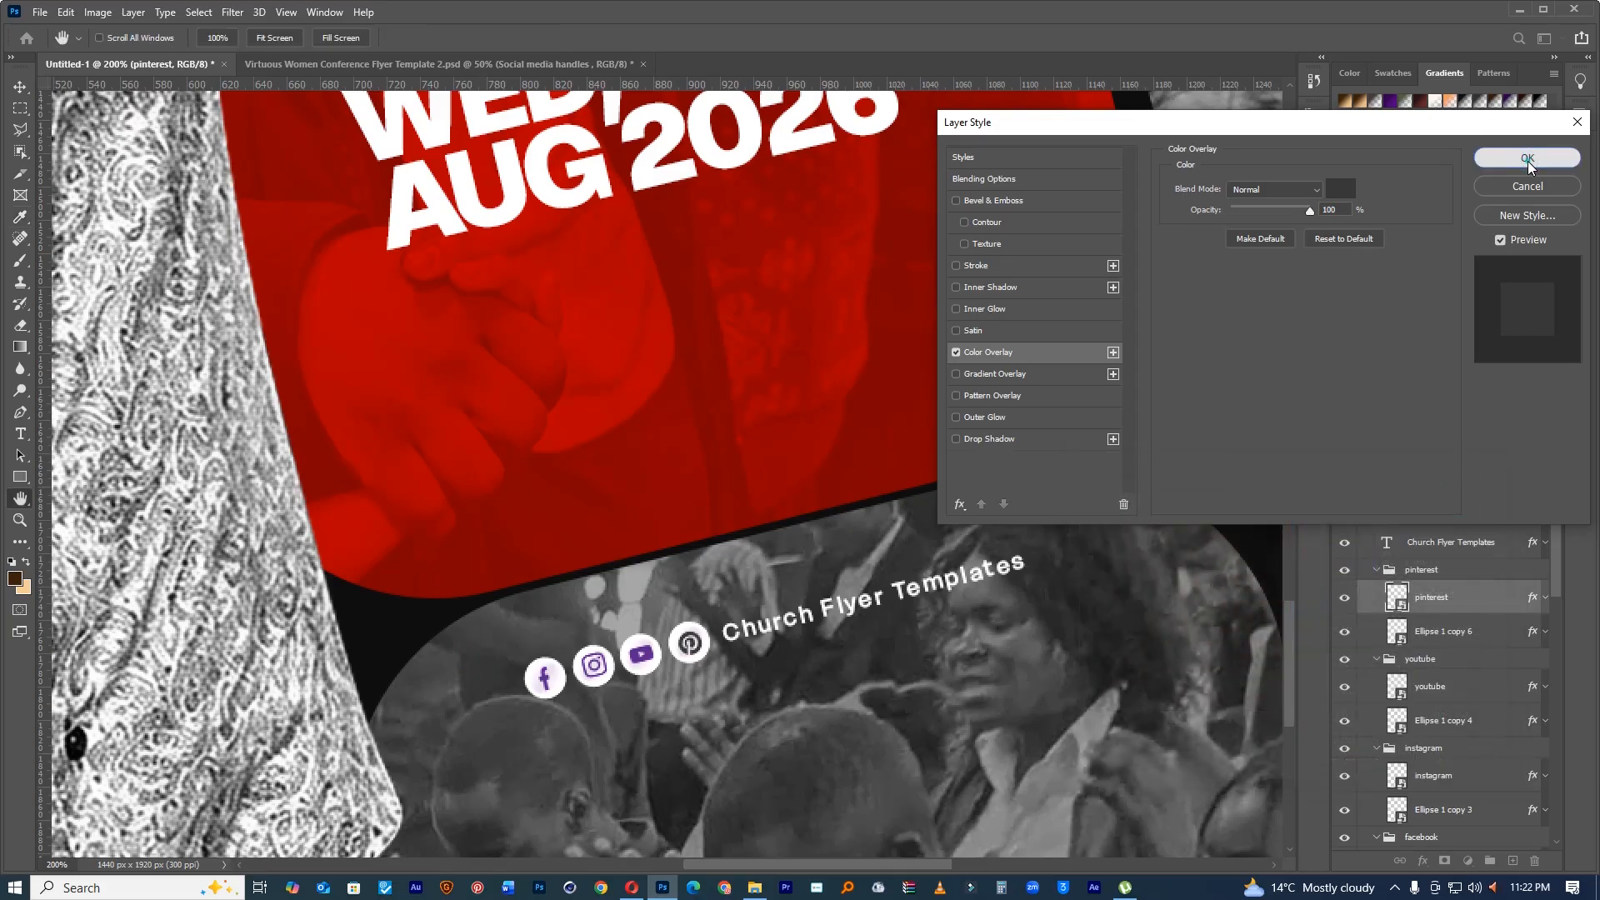
left_click(1528, 158)
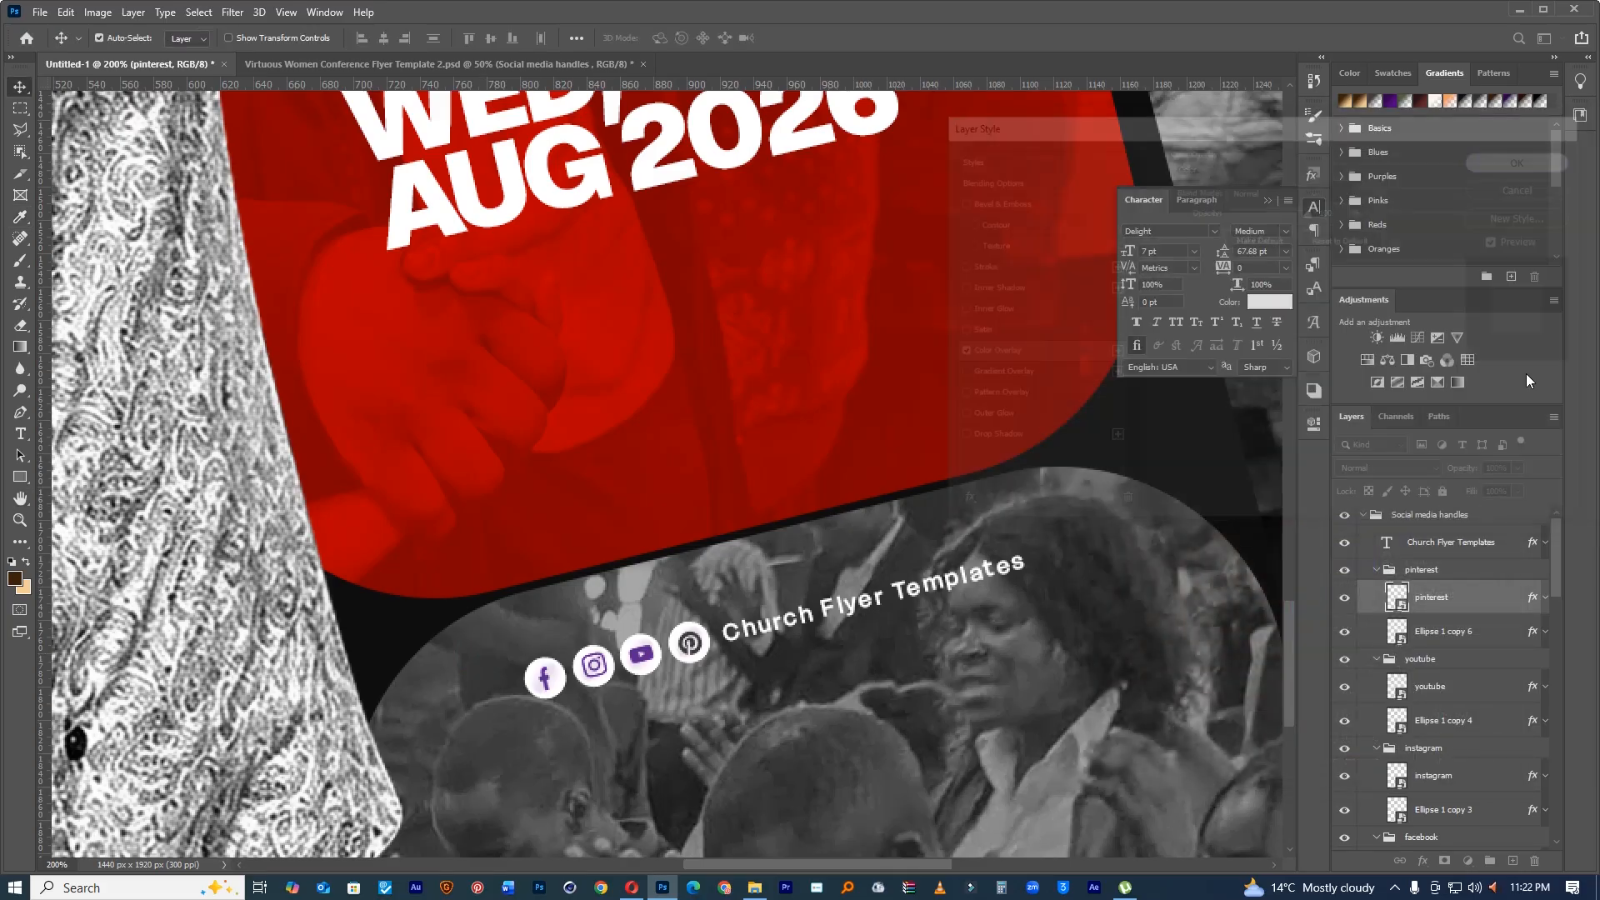
Step: Copy the Pinterest icon's dark grey color overlay onto the YouTube, Instagram and Facebook icon layers
left_click(1478, 694)
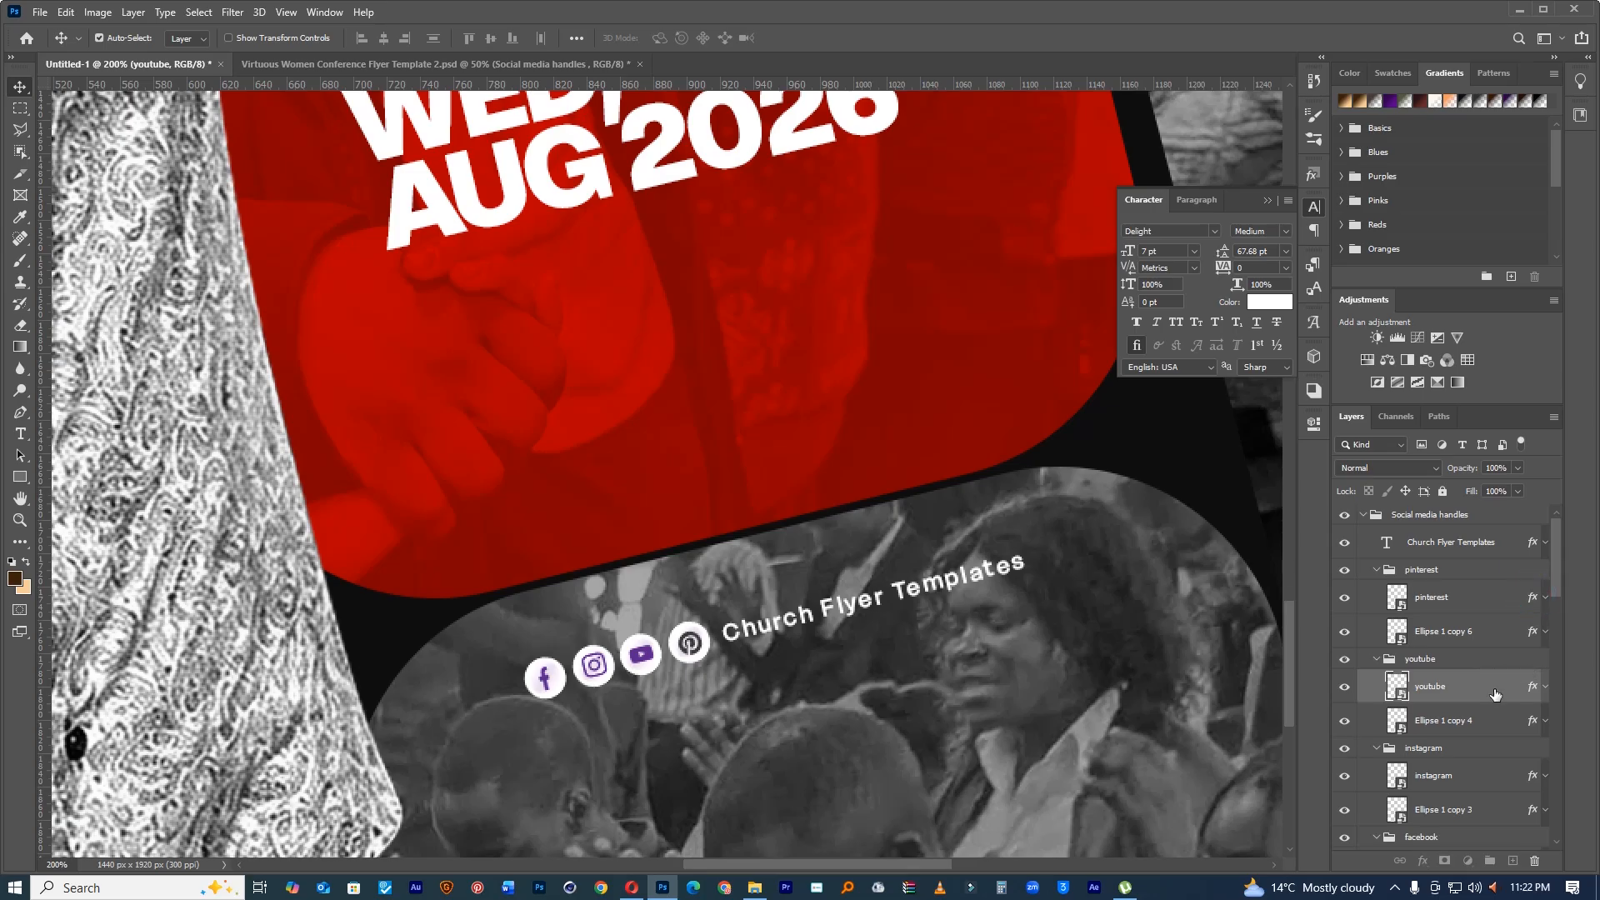
scroll(1497, 695, "down", 3)
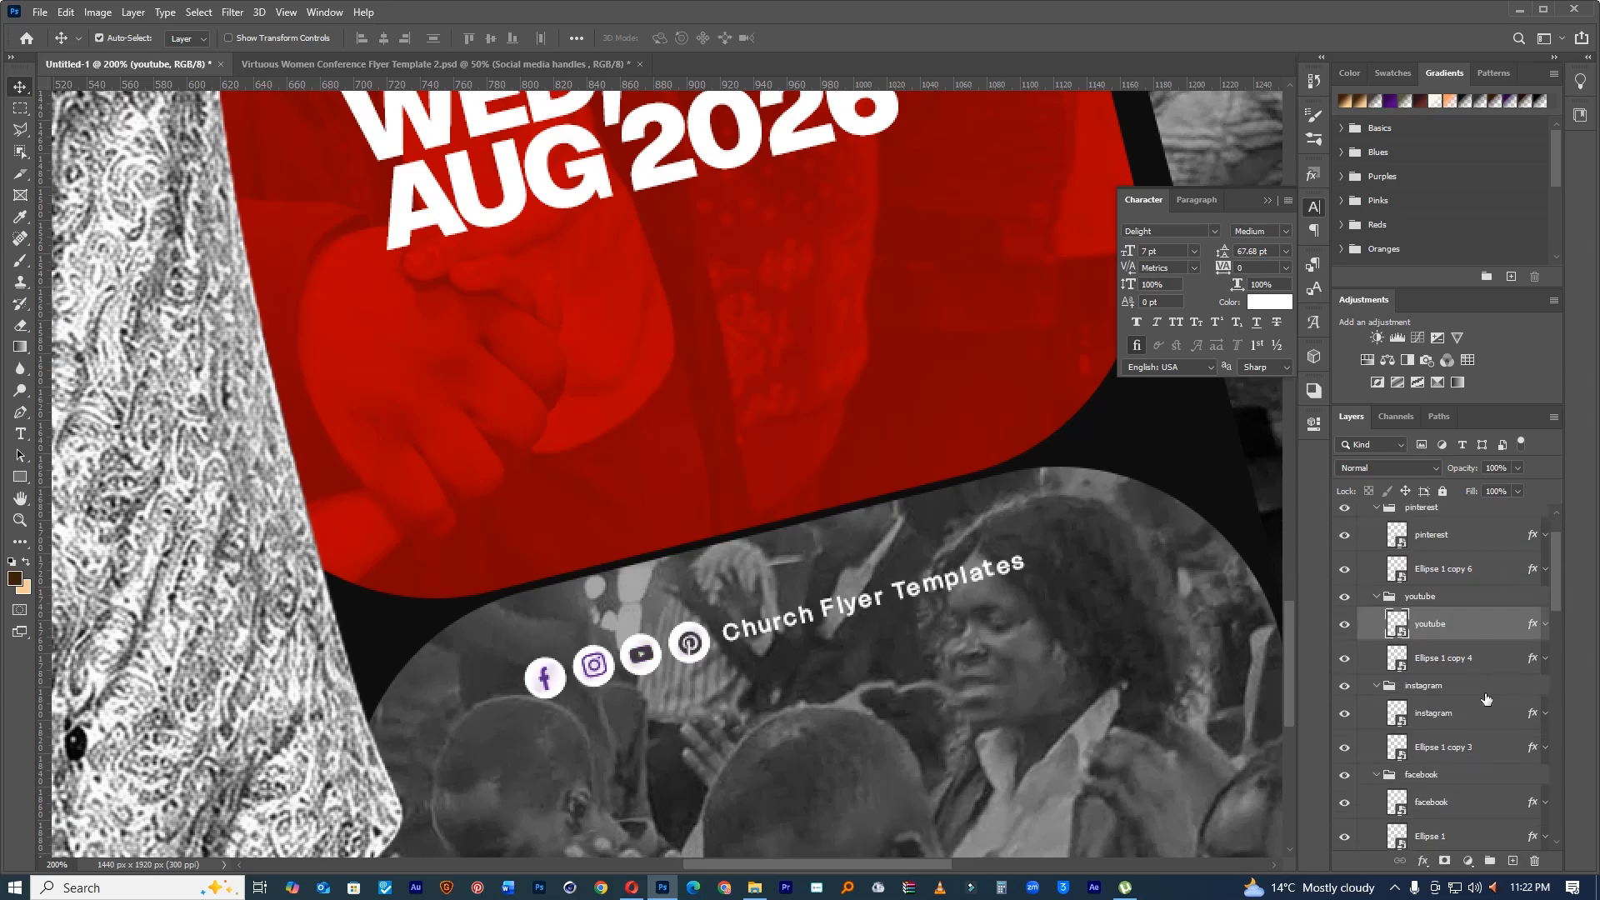
left_click(1476, 722)
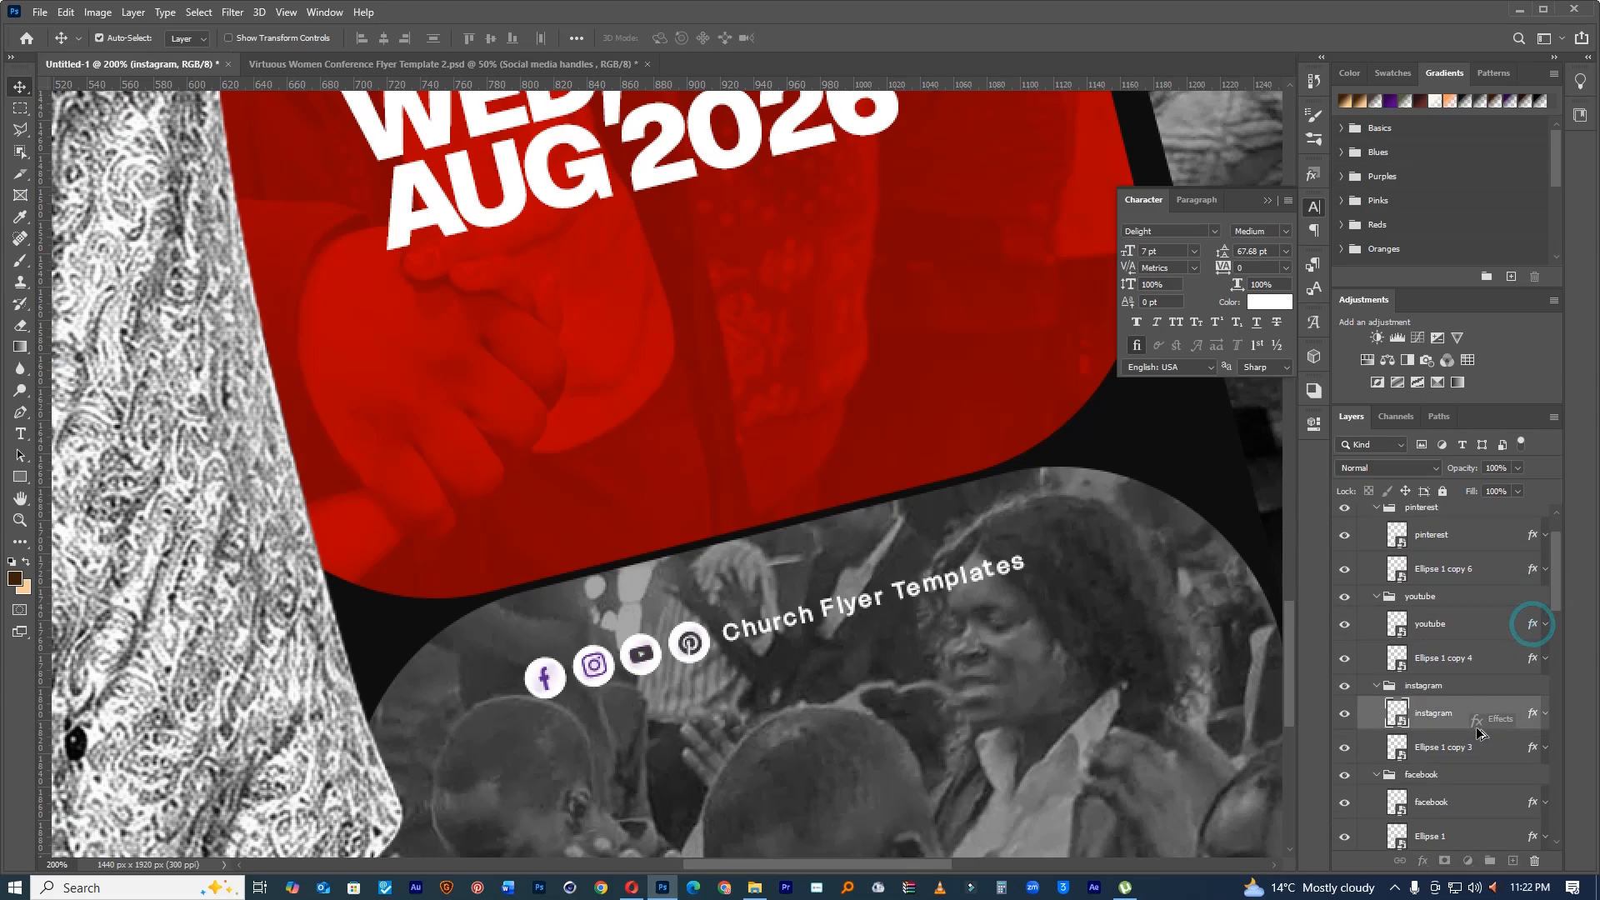
scroll(1507, 727, "down", 1)
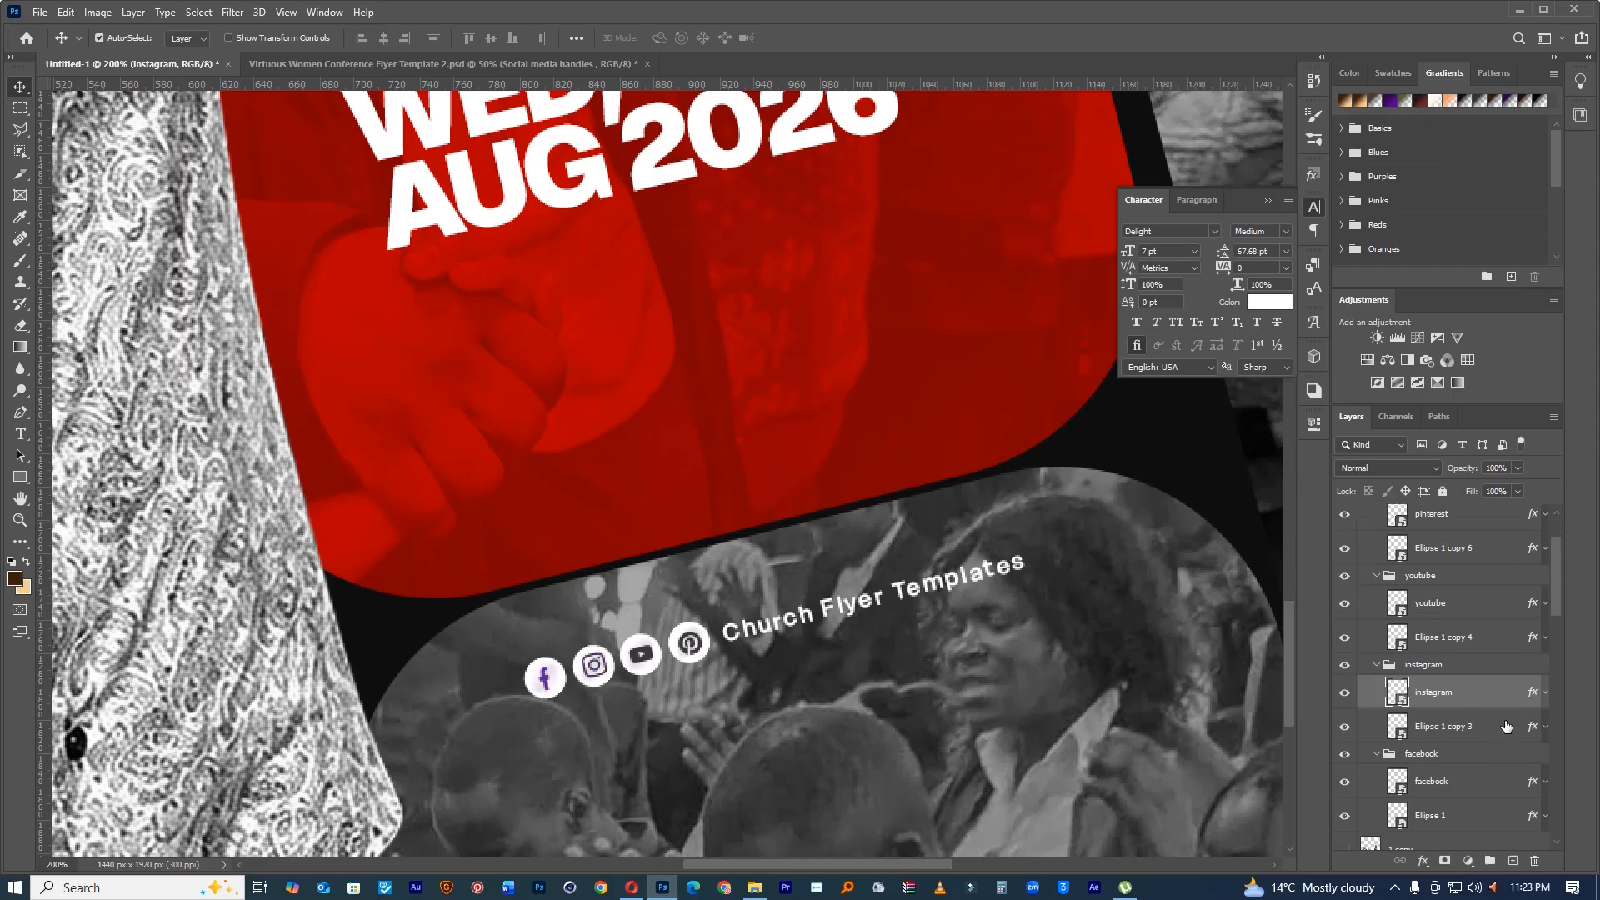
left_click(1471, 782)
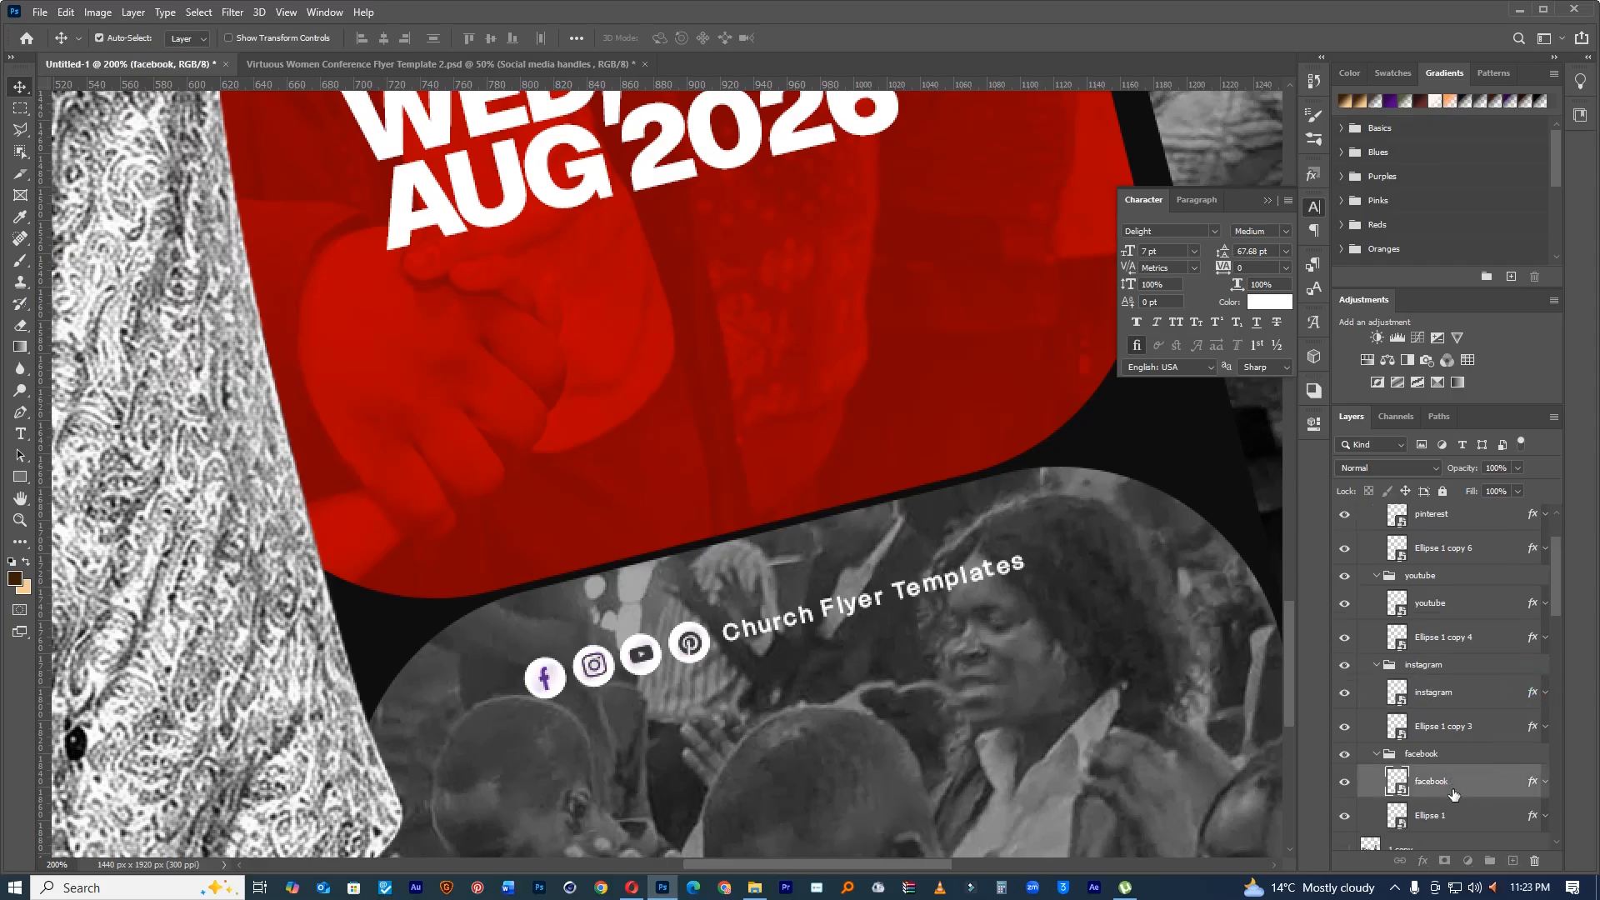
Step: Break the Church Flyer Templates handle text into two lines, with Templates on the second line
key("y")
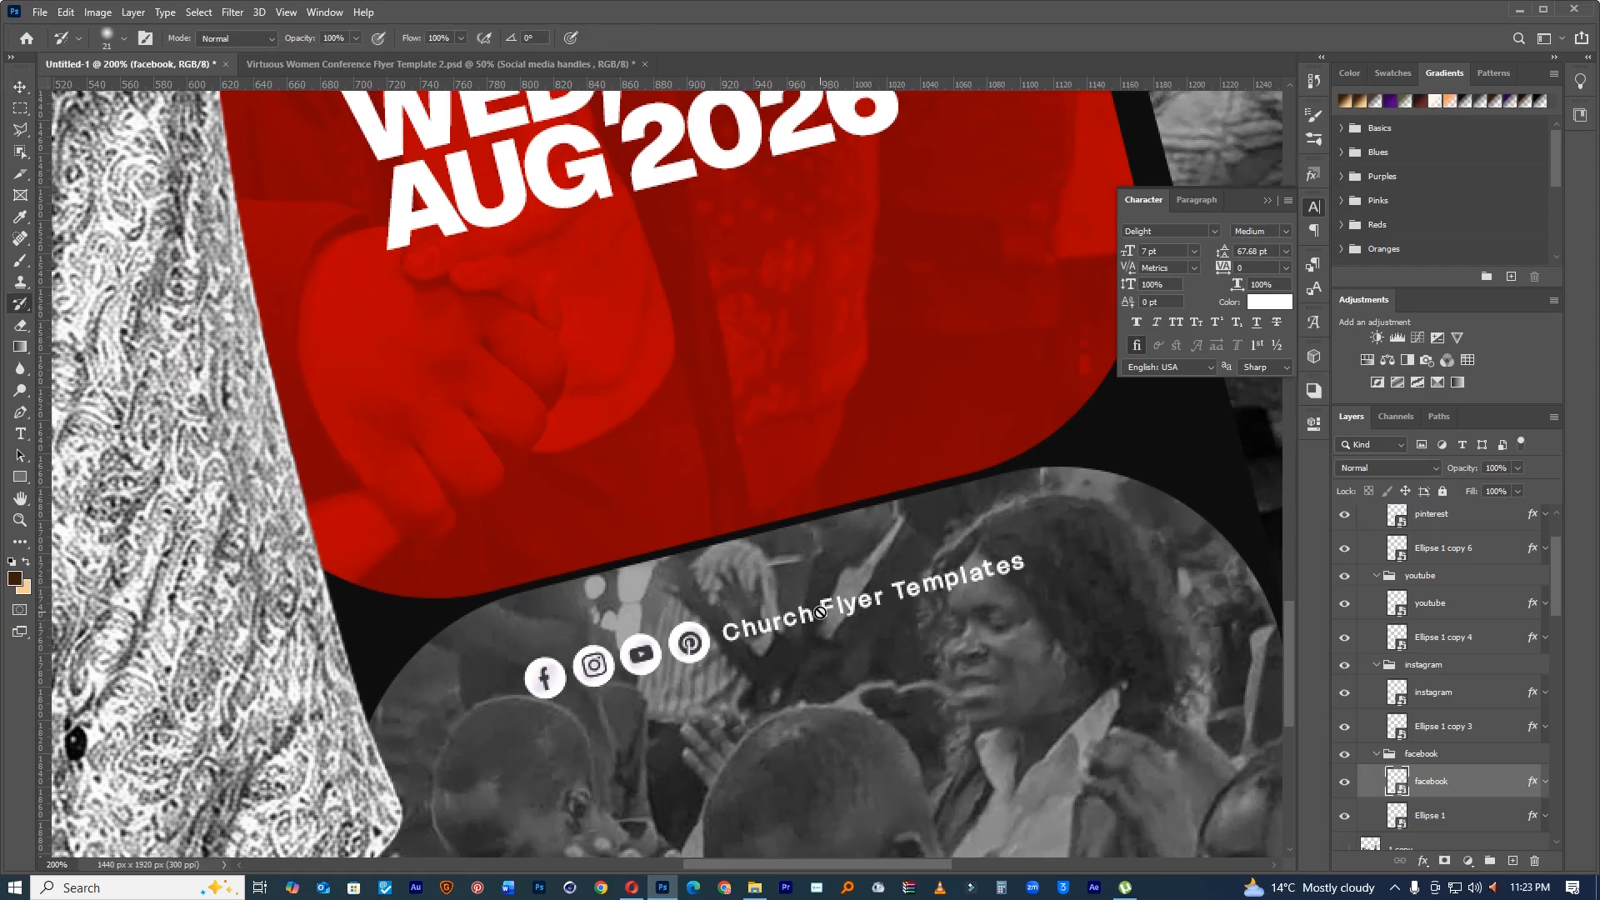
key("t")
left_click(819, 611)
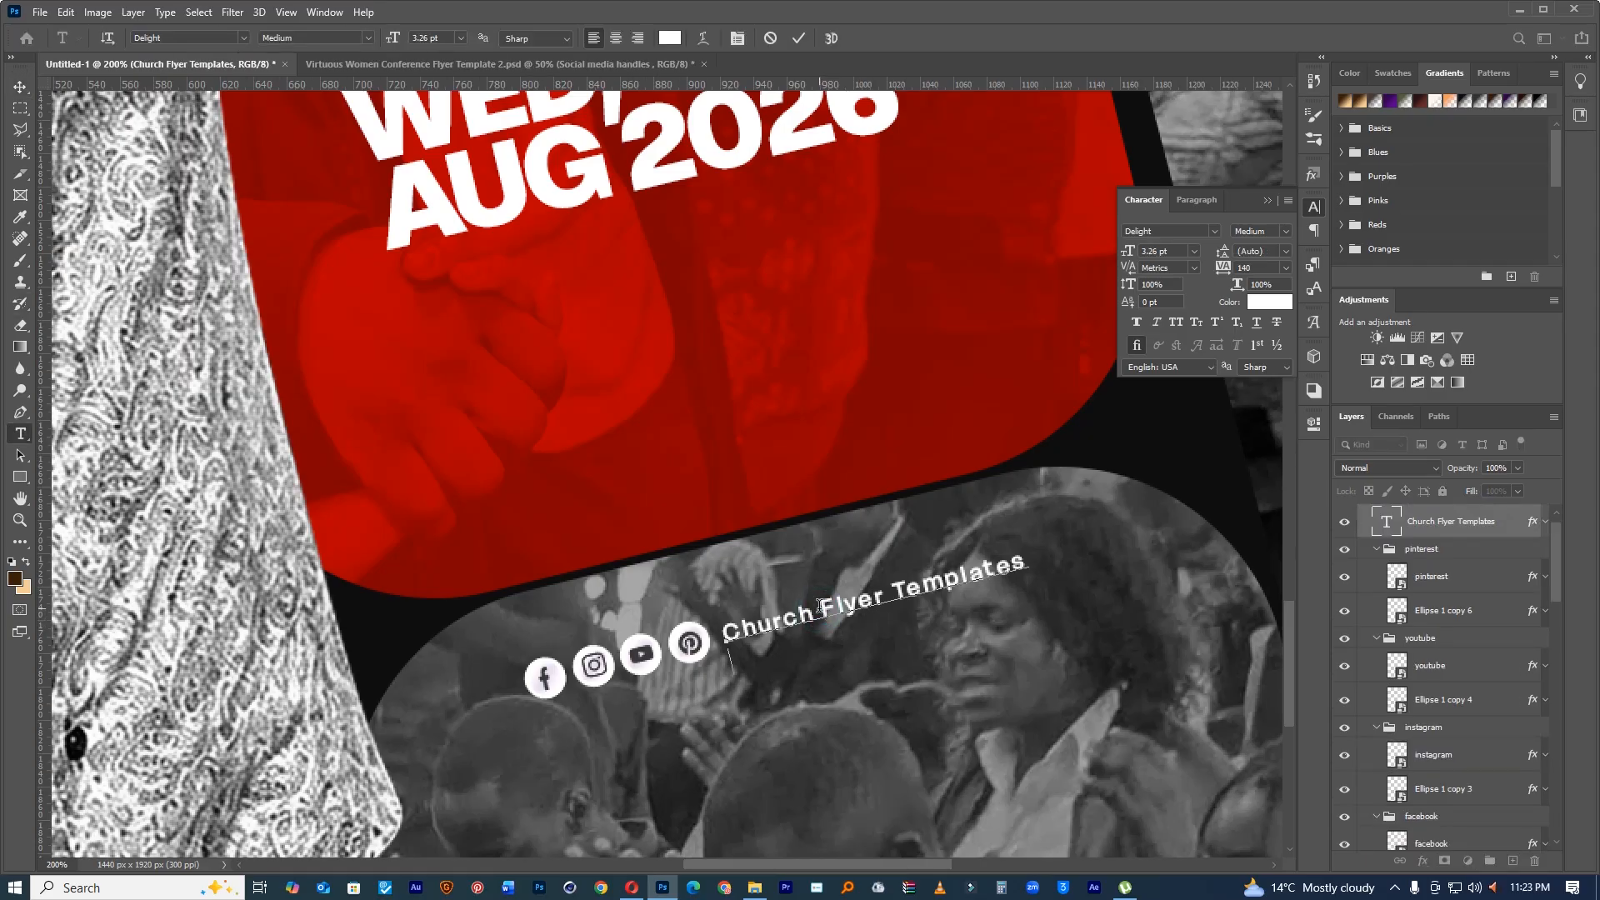
key("Return")
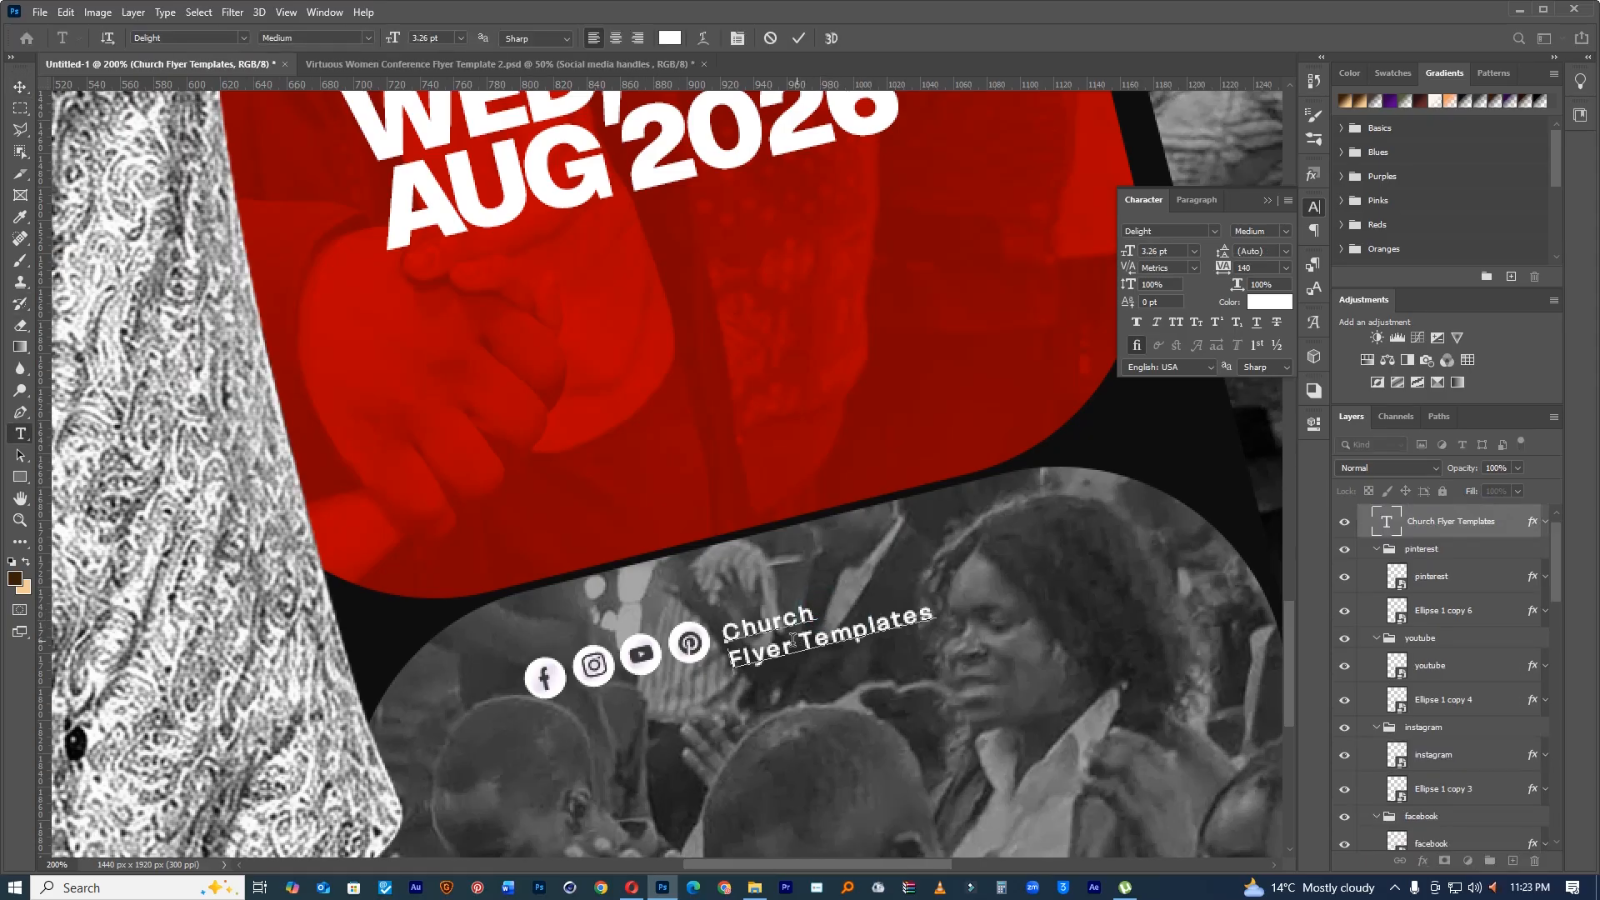
key("Return")
left_click_drag(754, 605, 767, 583)
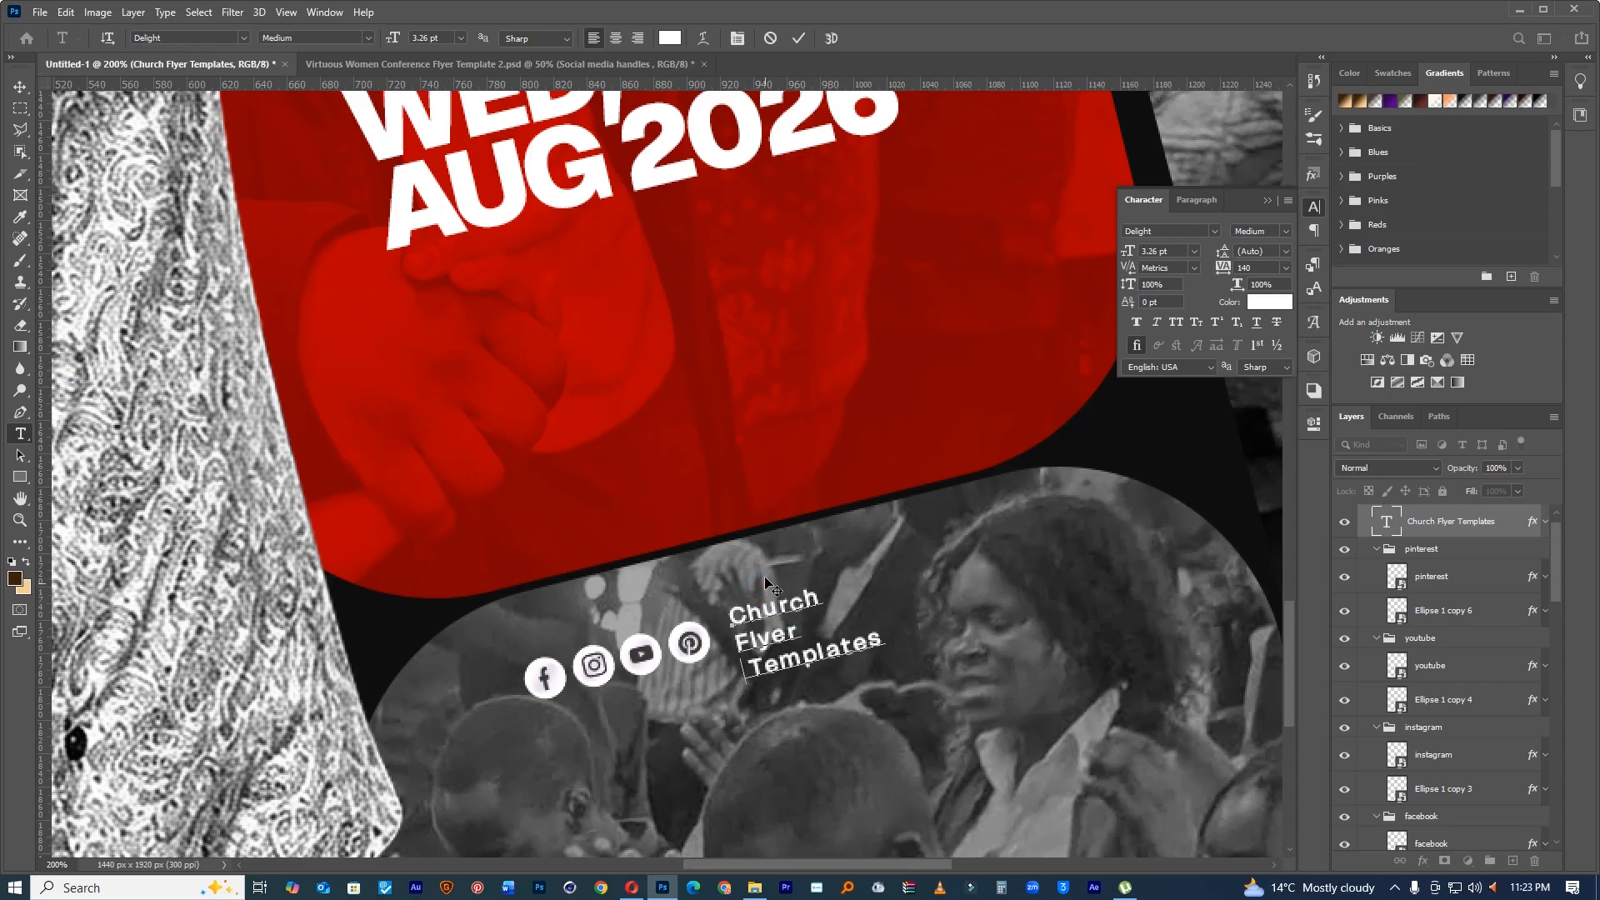
left_click(731, 639)
key("BackSpace")
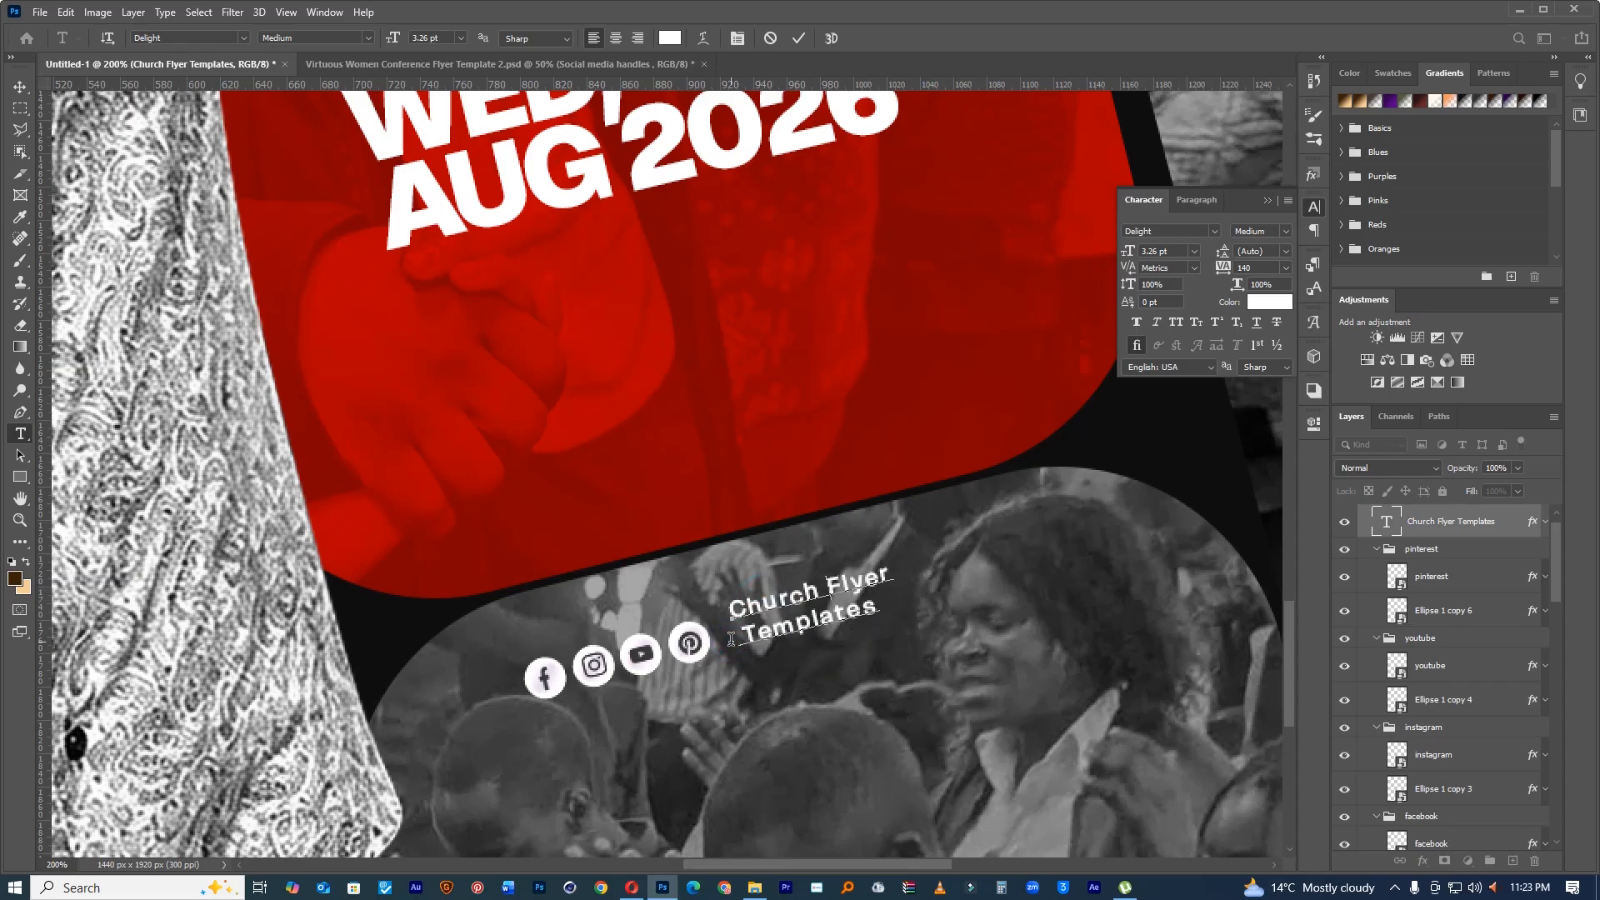
Step: Set the Church Flyer Templates text to Semi Bold with 3 pt leading and move it close to the Pinterest icon
left_click_drag(877, 607, 715, 589)
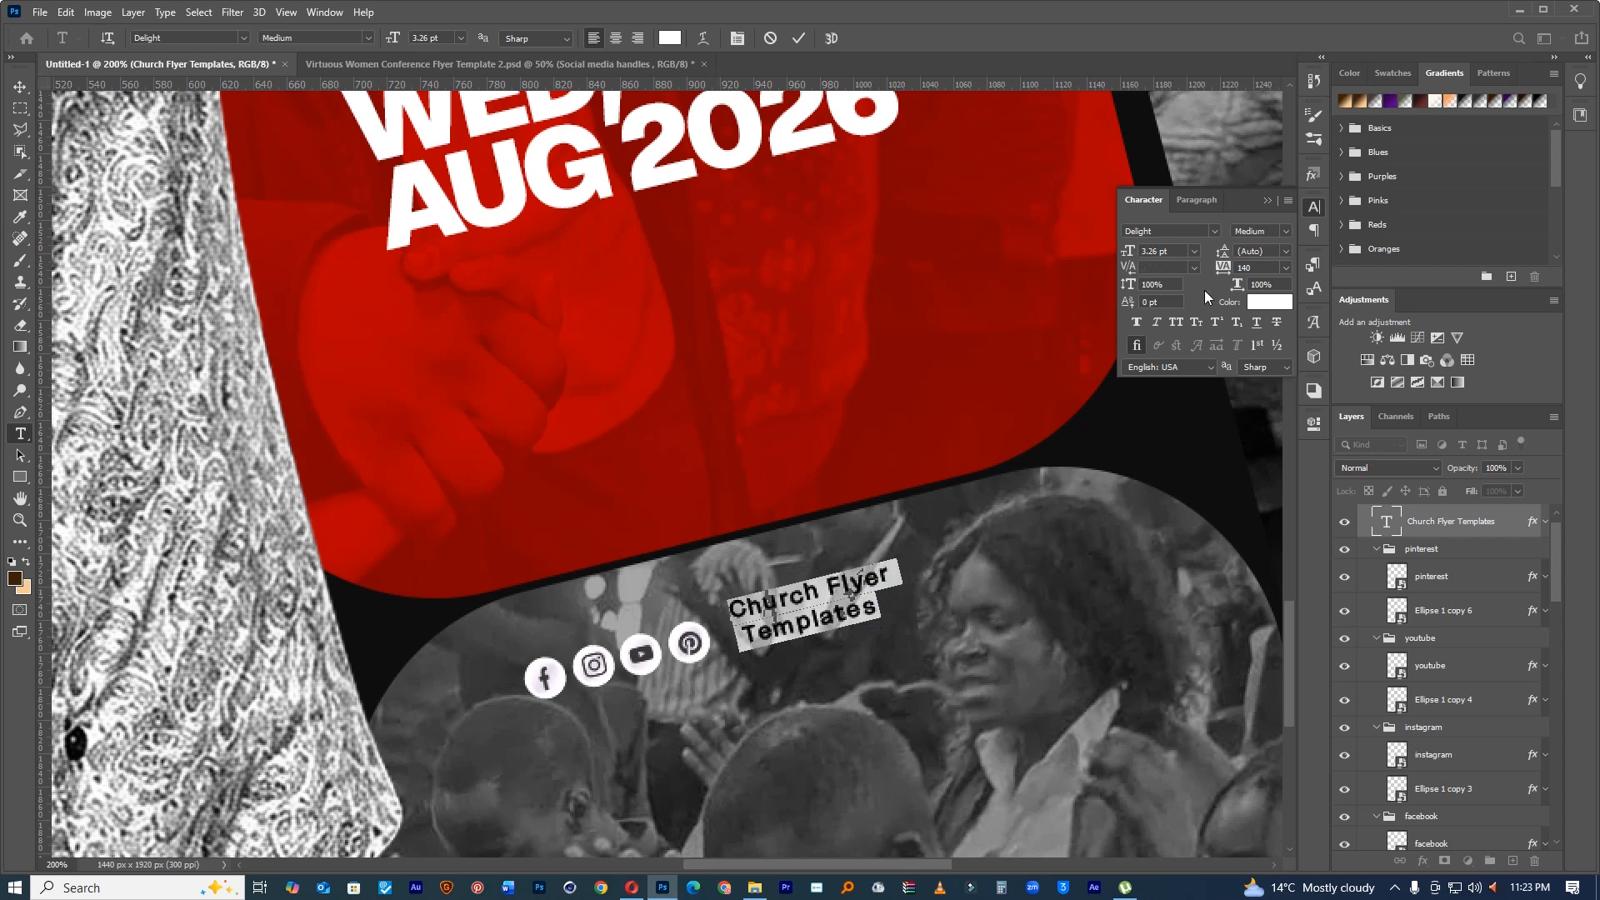
left_click(1286, 231)
left_click(1250, 312)
left_click_drag(1225, 255, 1225, 255)
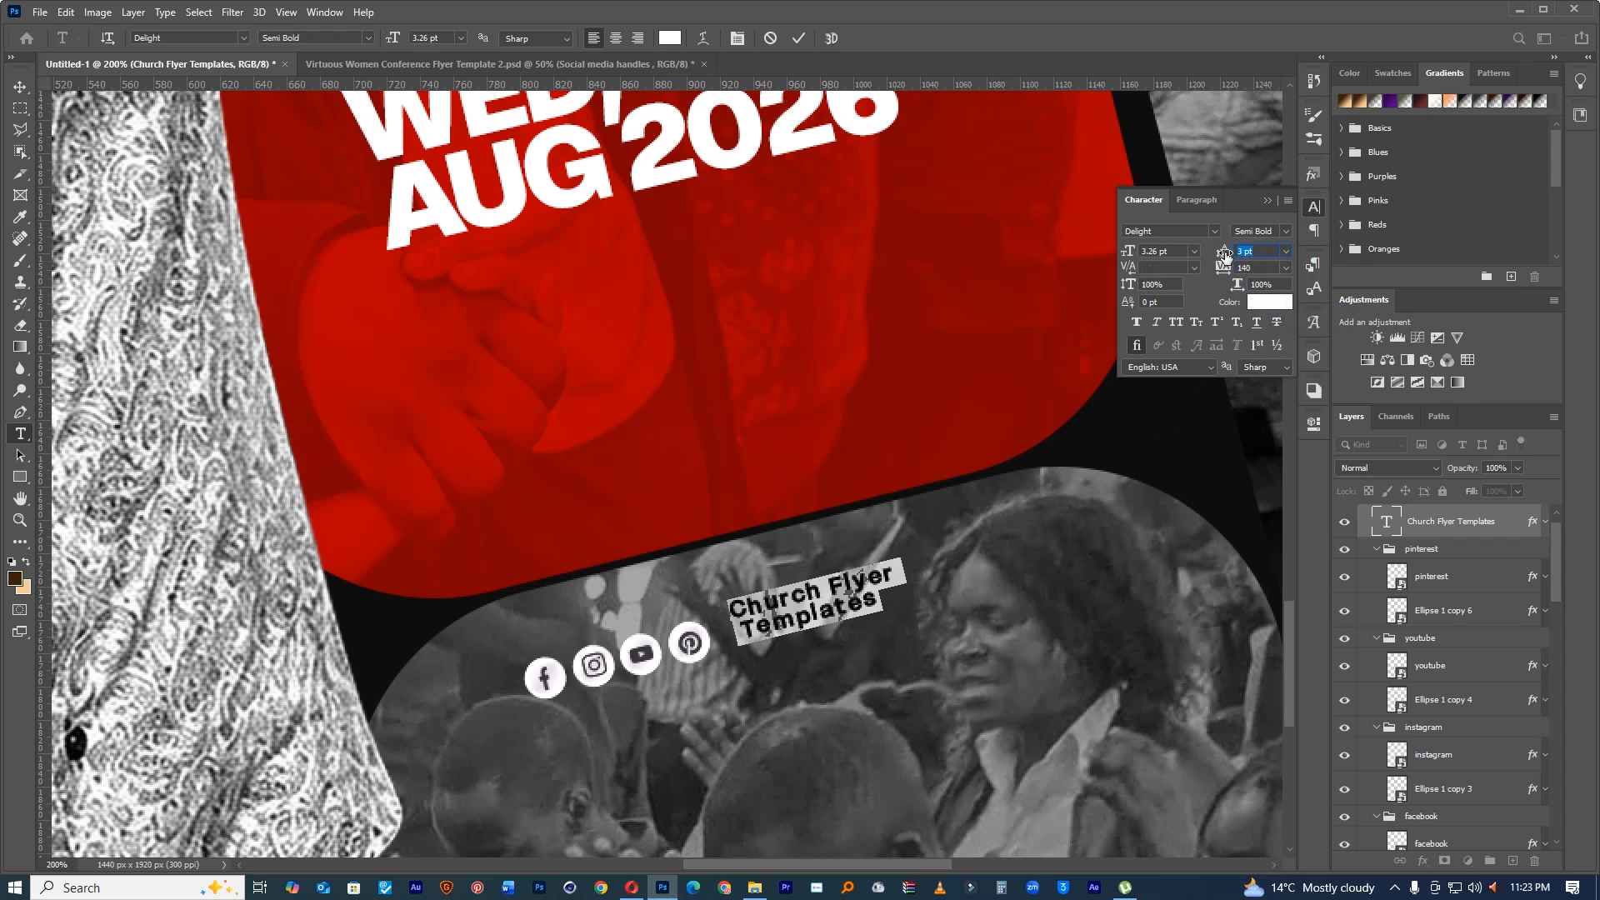
left_click_drag(881, 514, 858, 527)
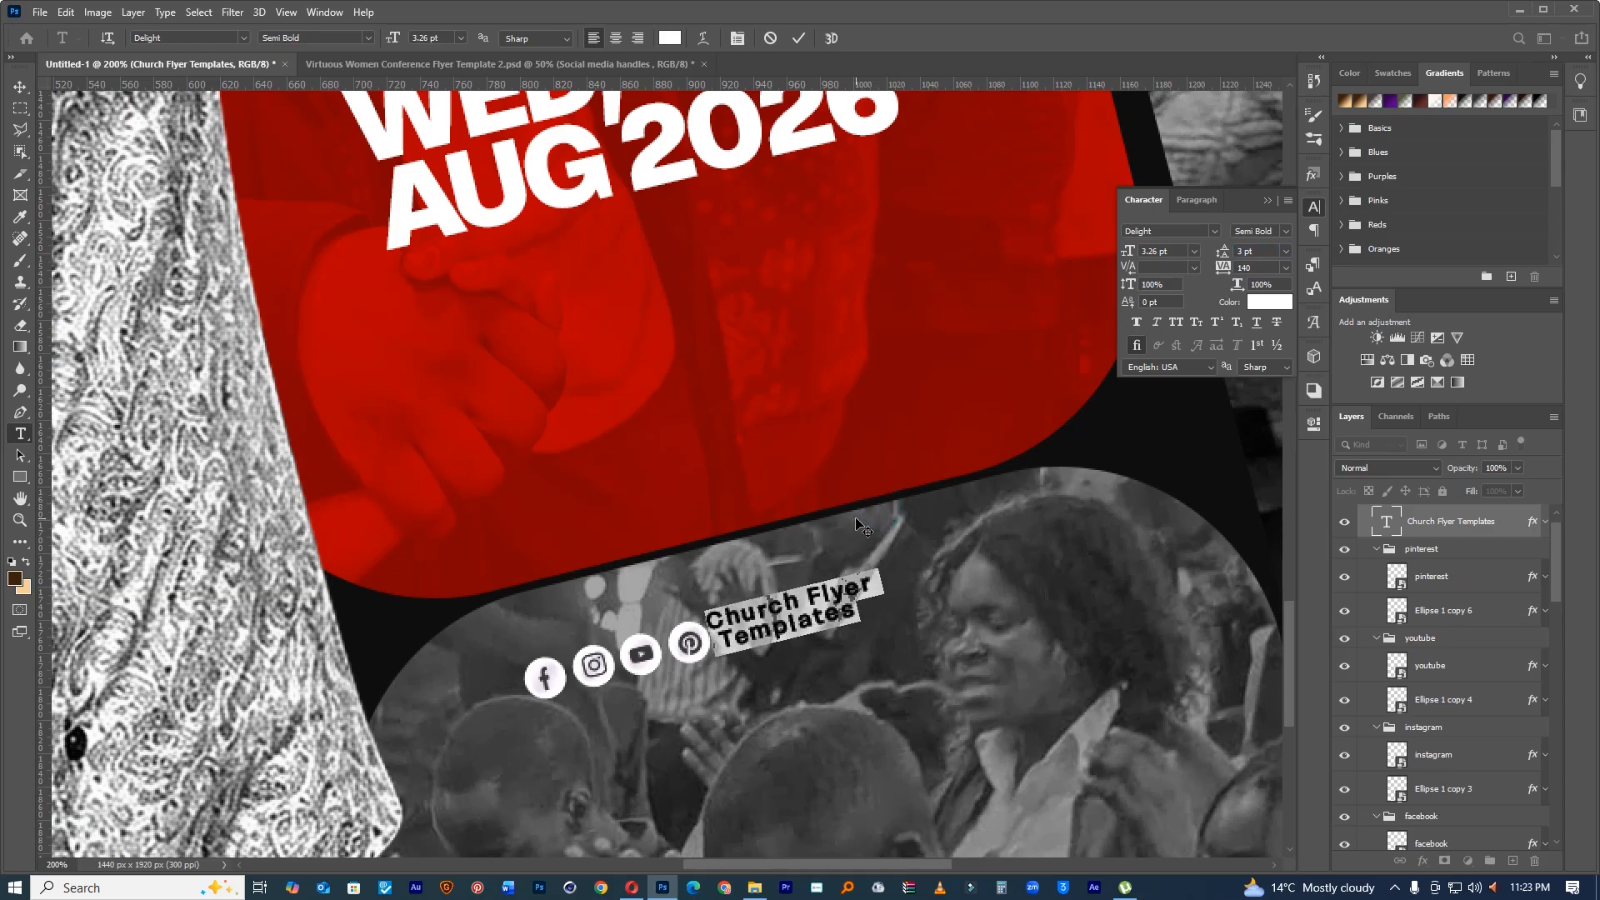
left_click(796, 38)
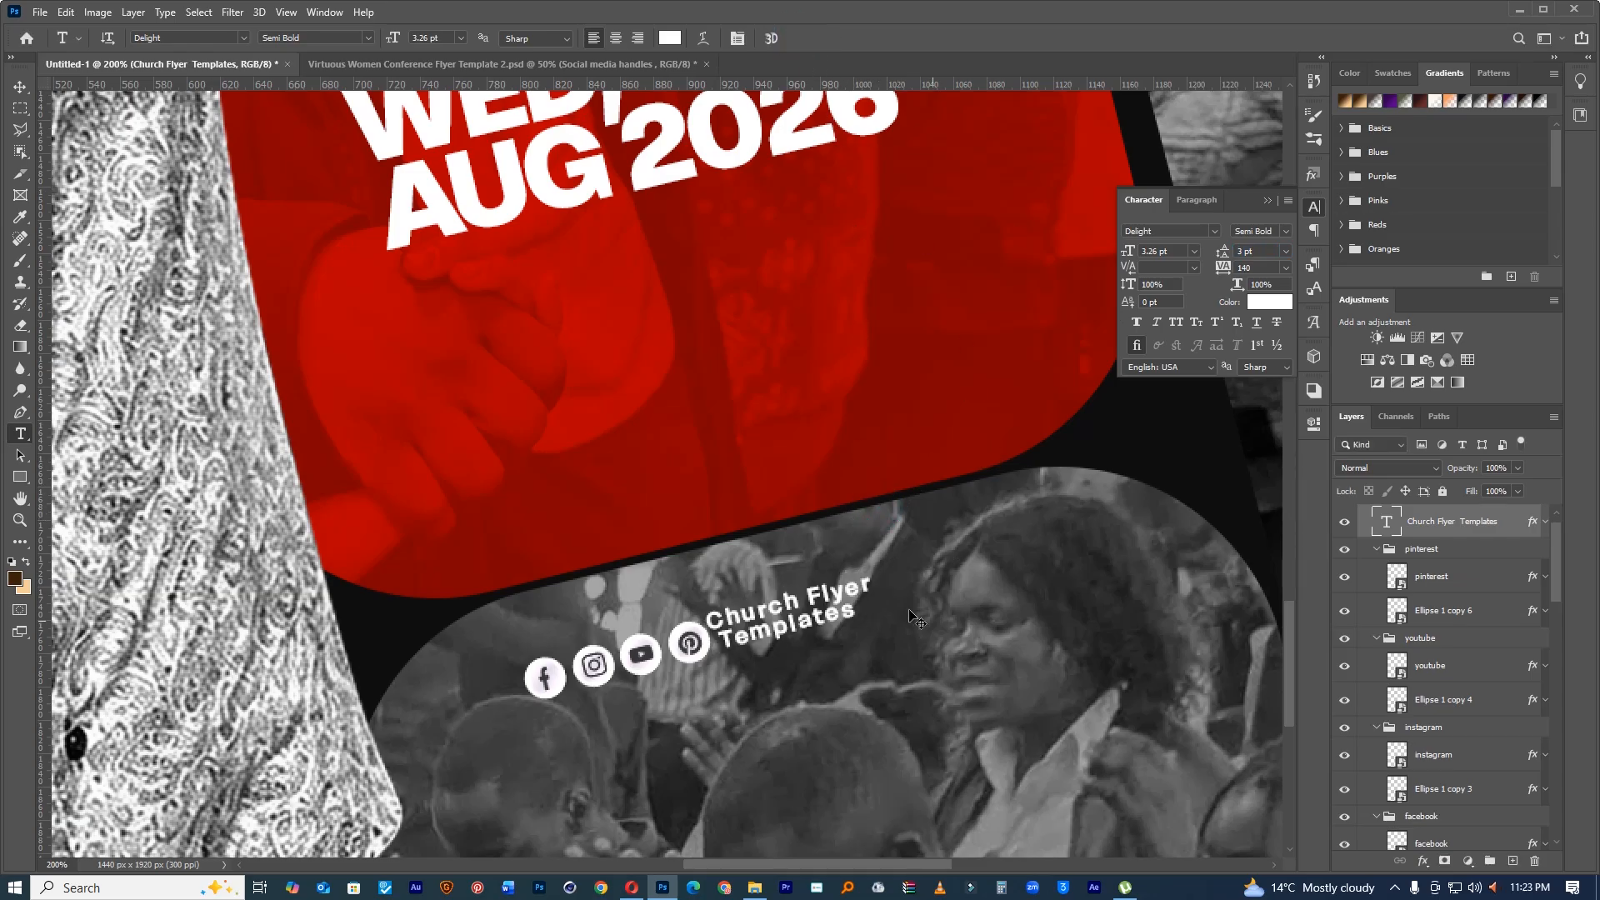
Step: Rotate the Church Flyer Templates text by -3.18 degrees beside the icons and delete the extra space before Templates
key("ctrl+t")
left_click_drag(907, 570, 904, 563)
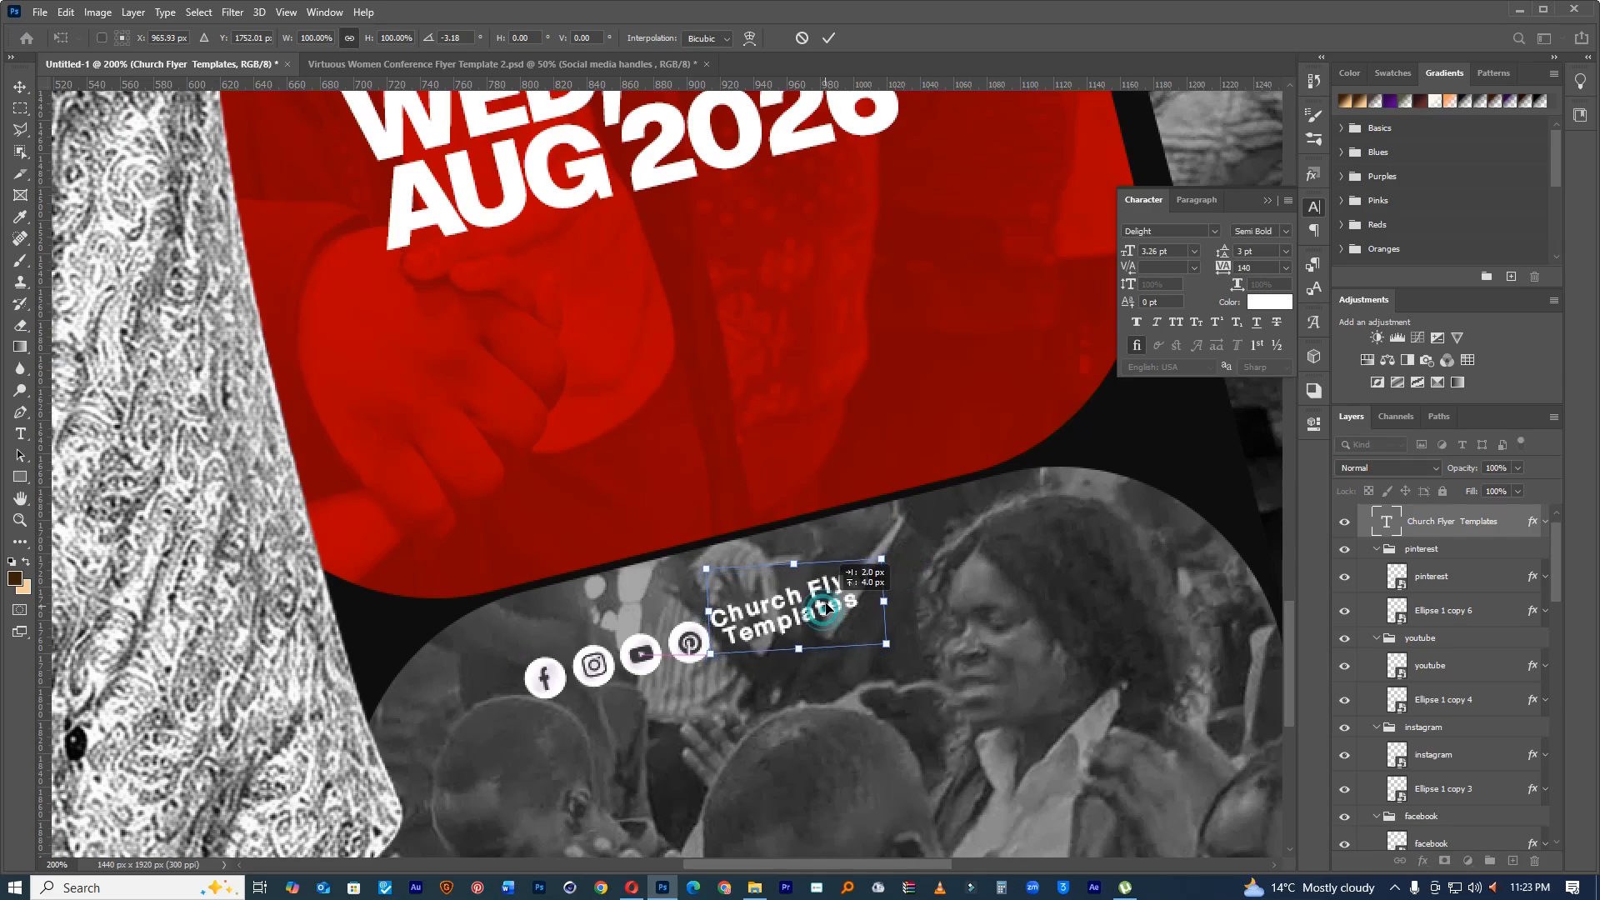
left_click(830, 39)
left_click(732, 638)
key("BackSpace")
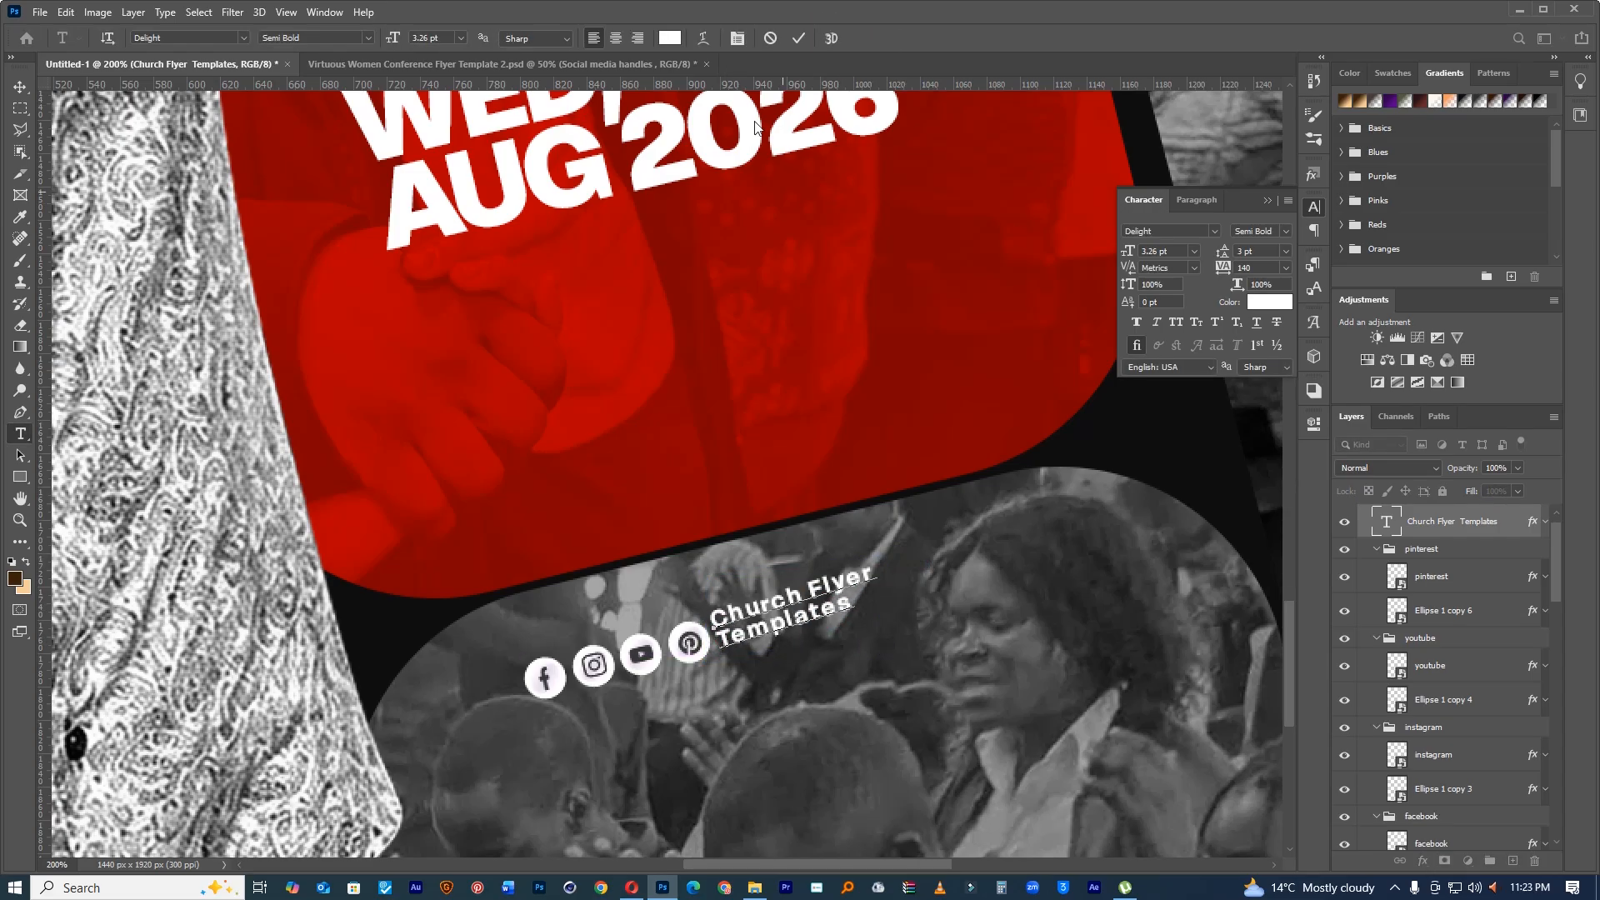
left_click(800, 38)
Step: Nudge the Church Flyer Templates text slightly closer to the social media icons
key("v")
left_click_drag(759, 621, 755, 664)
left_click(792, 760, "ctrl")
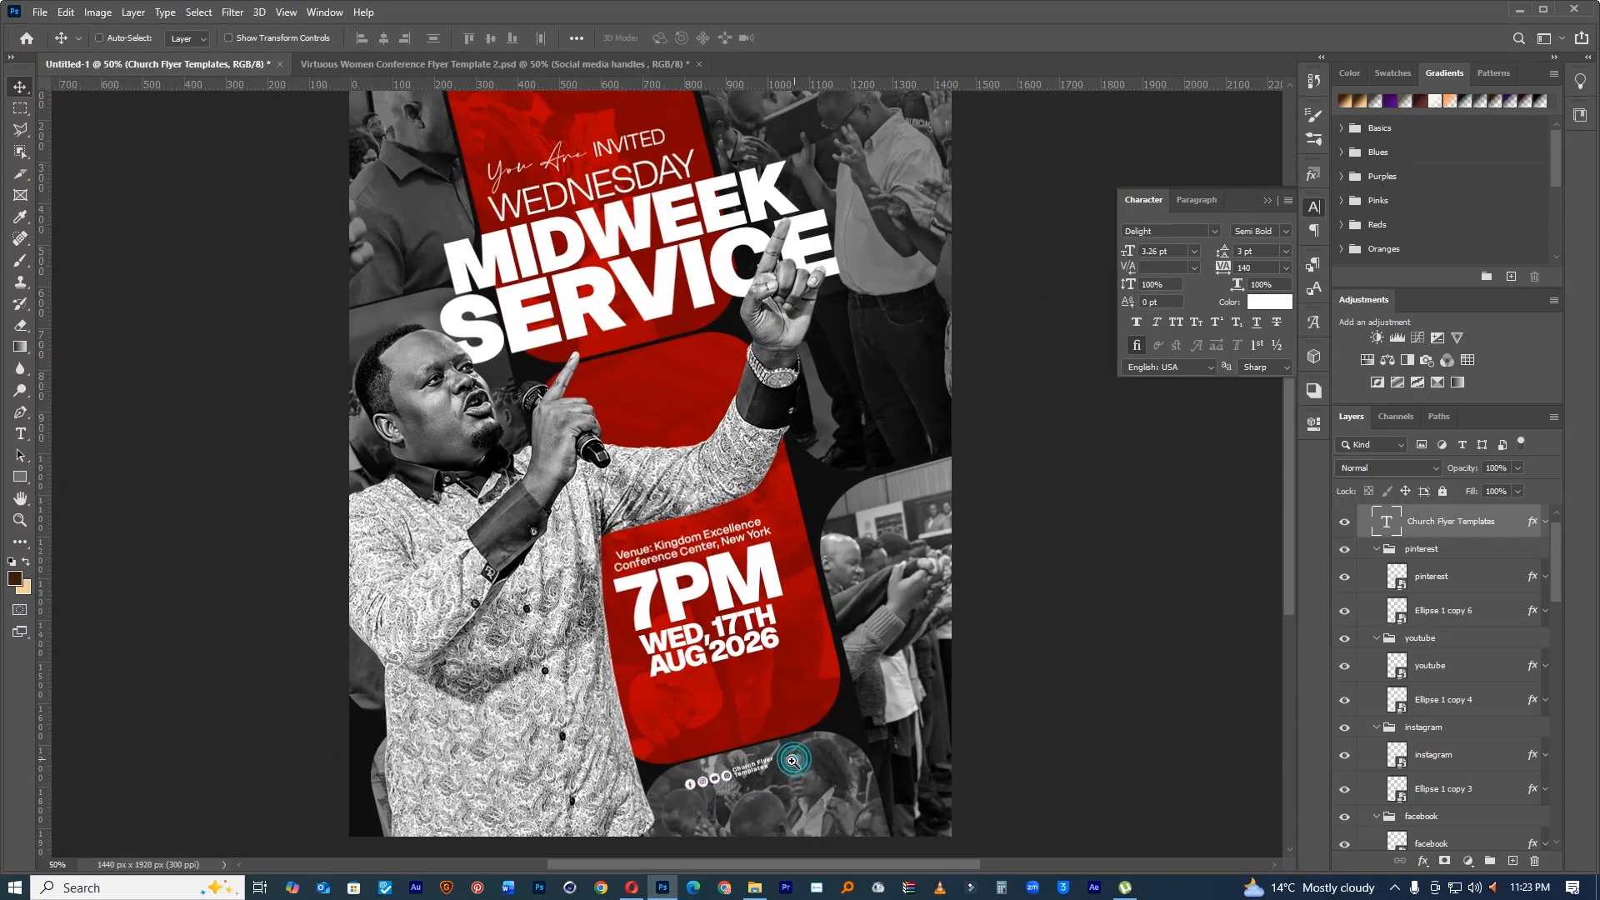
left_click(792, 760, "ctrl")
left_click(792, 760, "ctrl")
left_click_drag(750, 761, 780, 630)
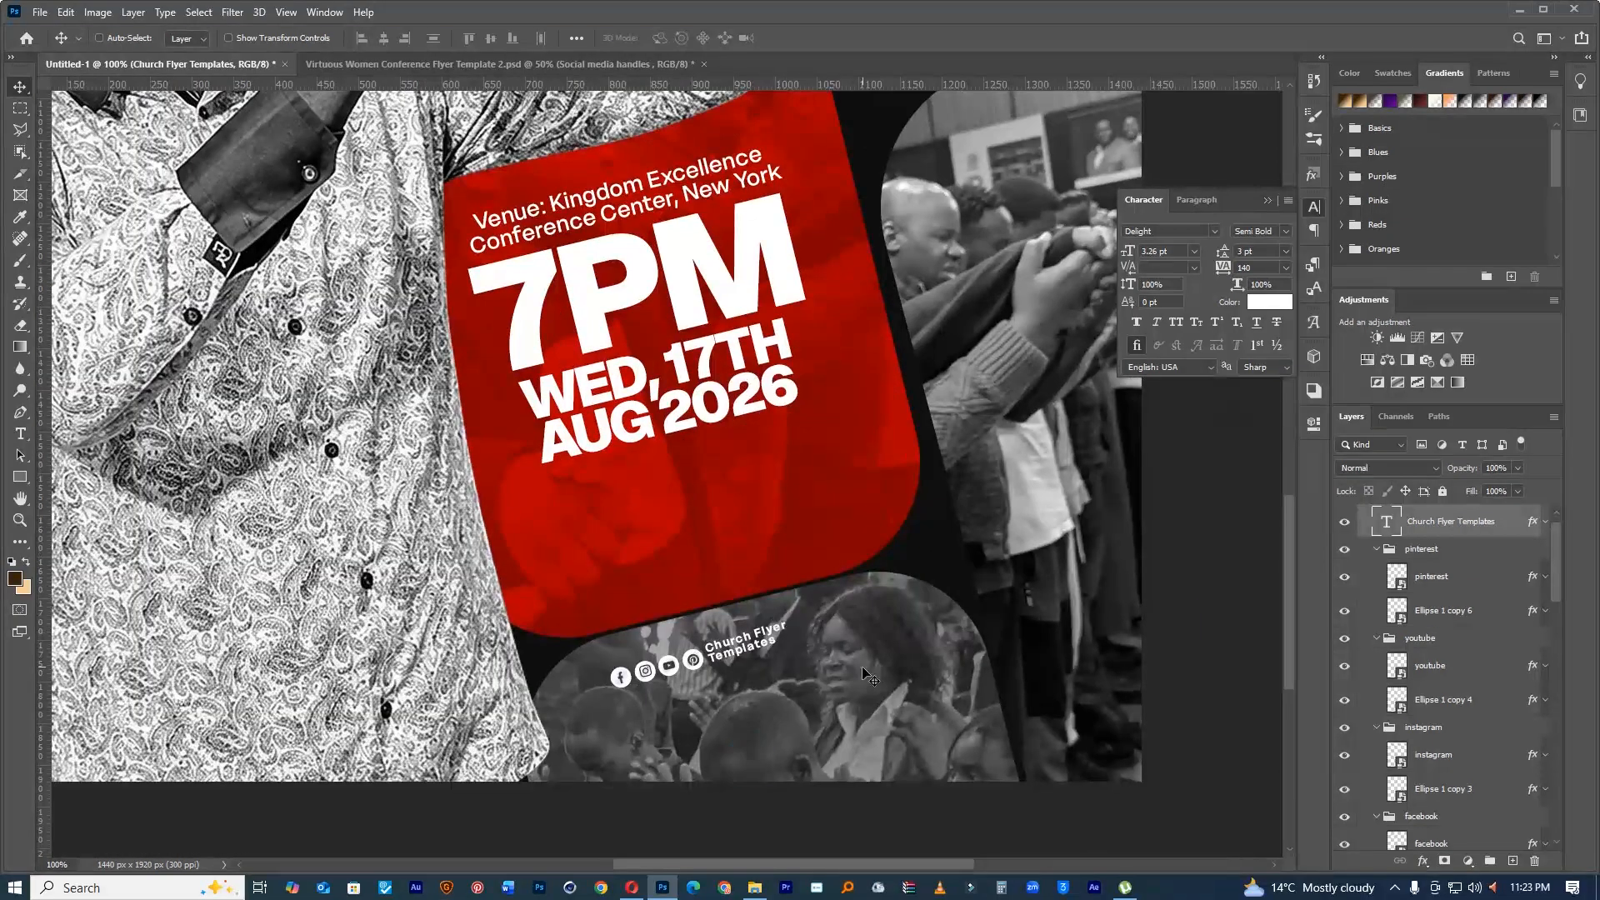
key("ctrl")
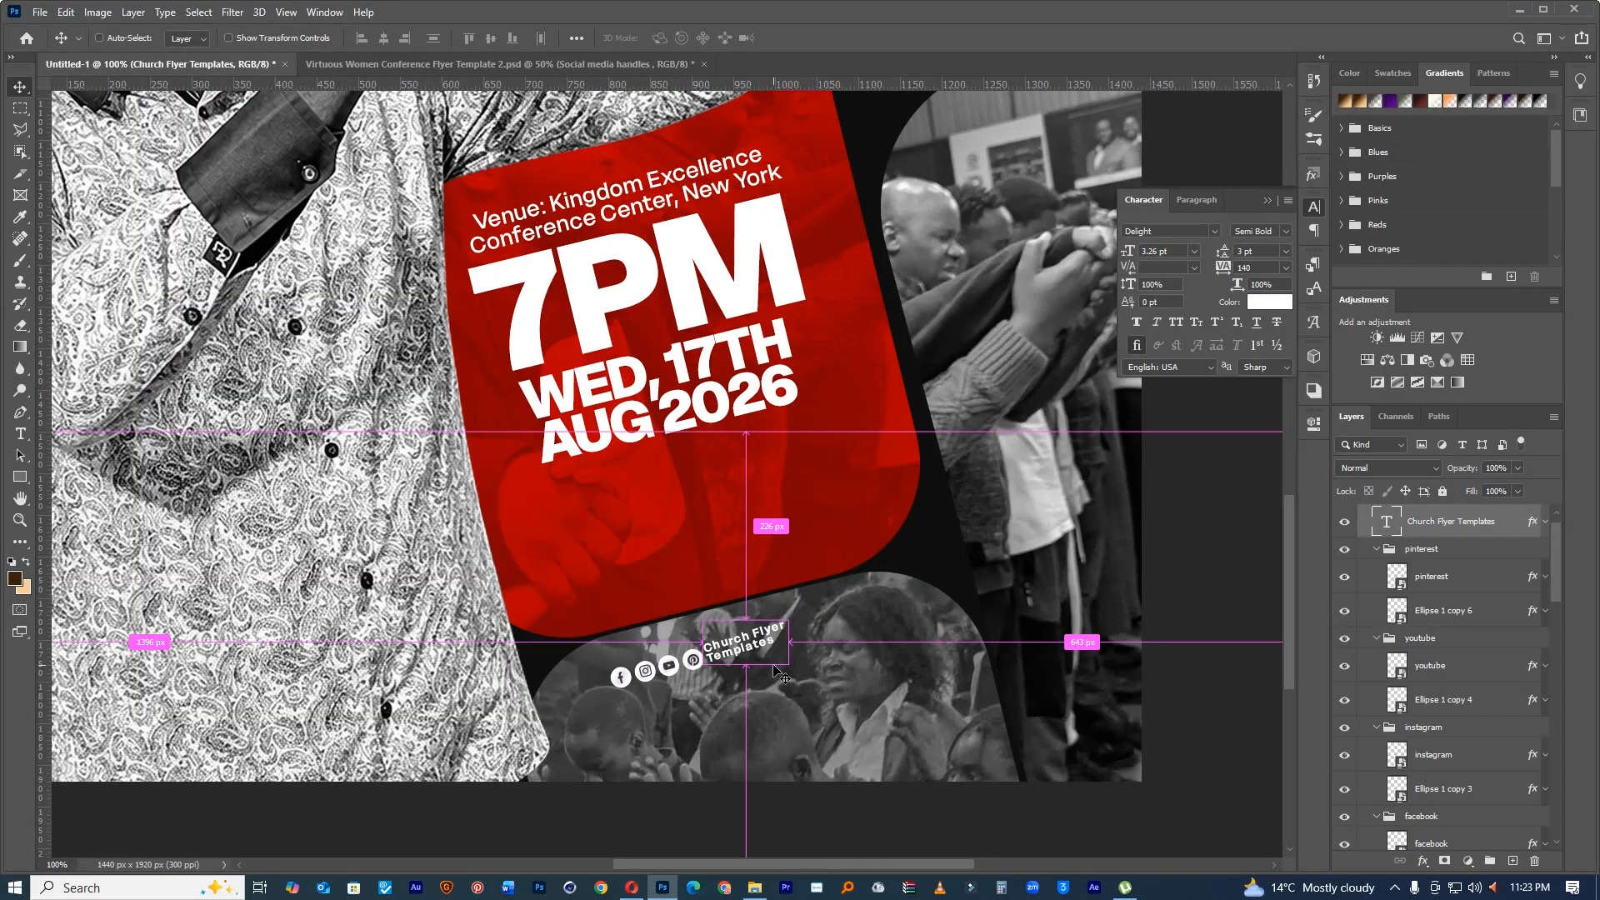
key("ctrl")
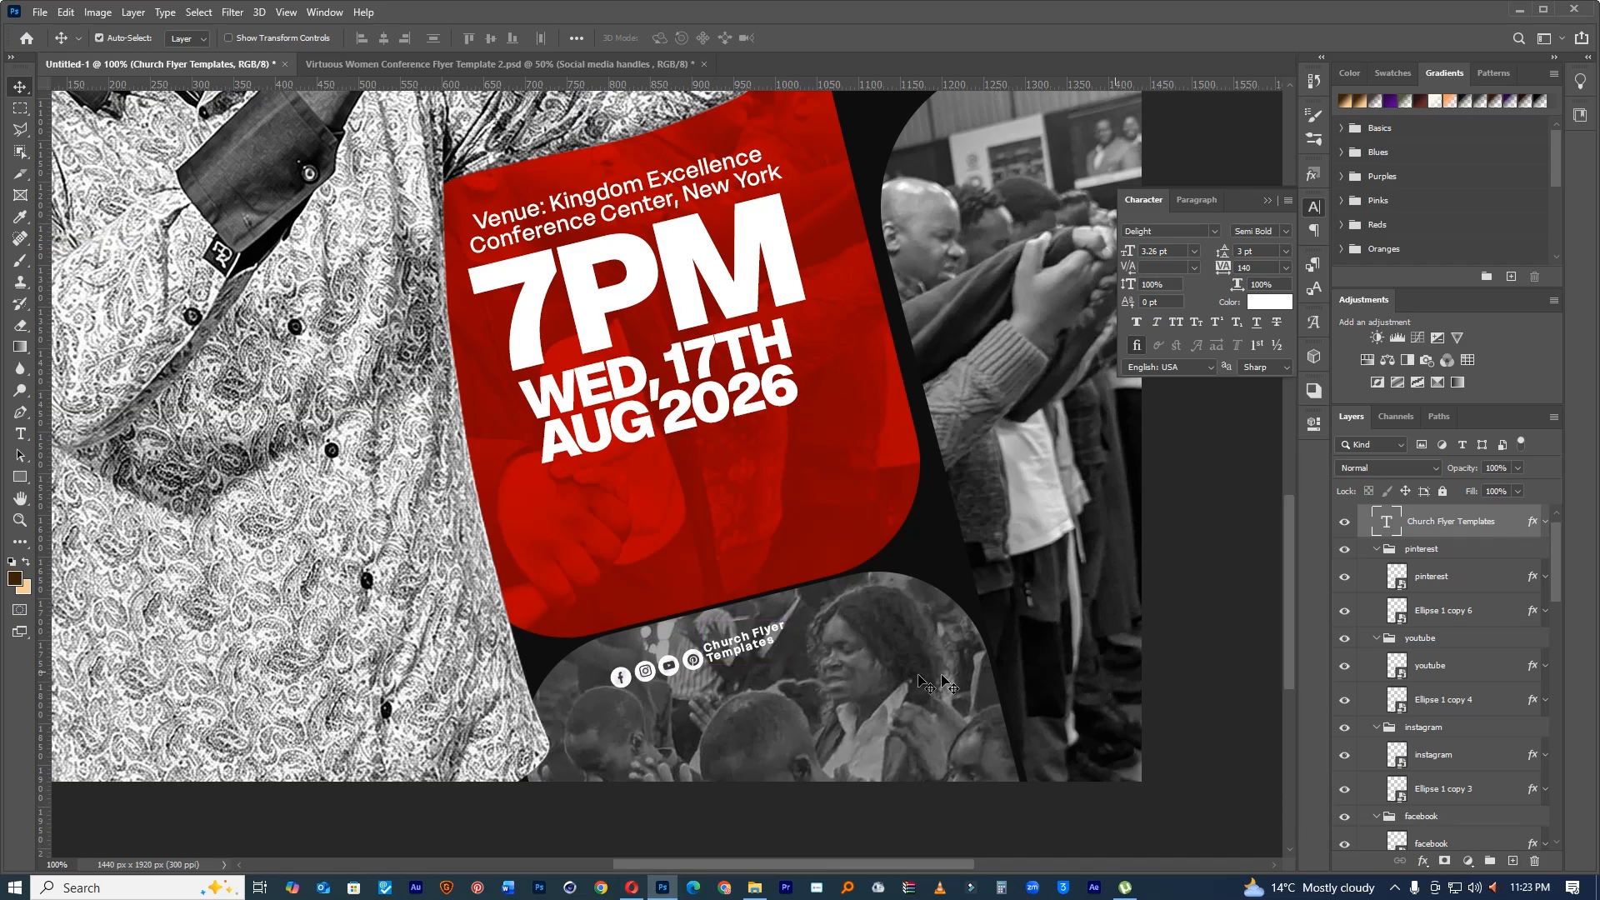
Step: Rotate the Social media handles group to horizontal over the crowd photo and adjust the text beside the icons
scroll(1371, 557, "up", 1)
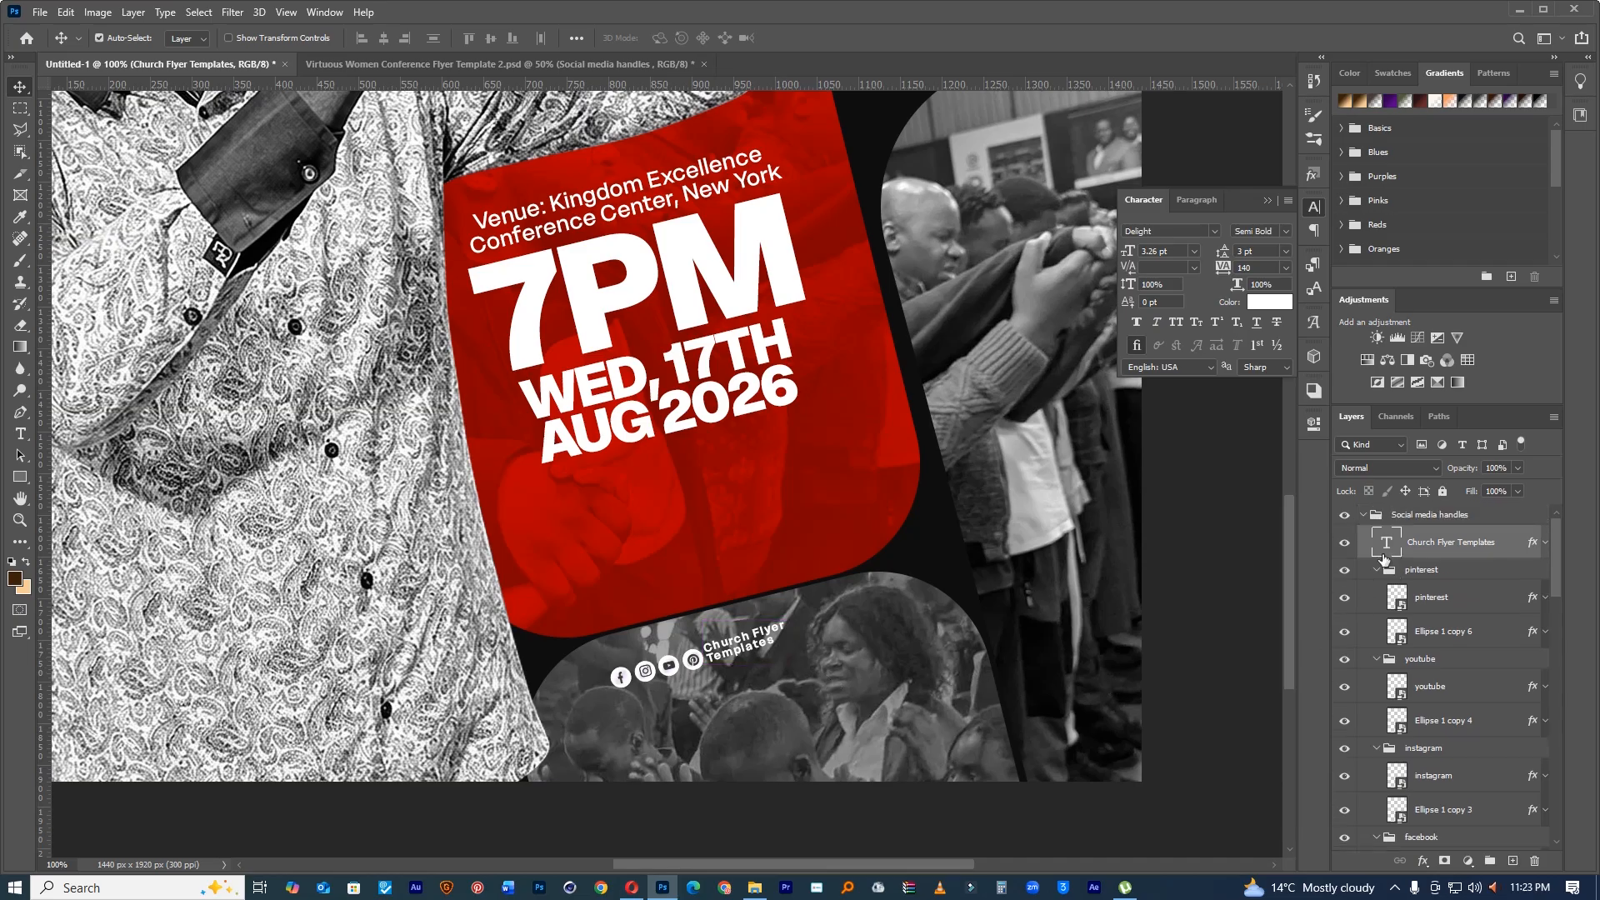
left_click(1368, 515)
left_click(1363, 514)
key("ctrl+t")
left_click_drag(857, 607, 850, 661)
left_click(826, 46)
scroll(745, 660, "up", 3)
left_click_drag(760, 632, 766, 639)
Step: Lower the opacity of the crowd photo beside the red date panel to 57%
left_click_drag(852, 546, 785, 561)
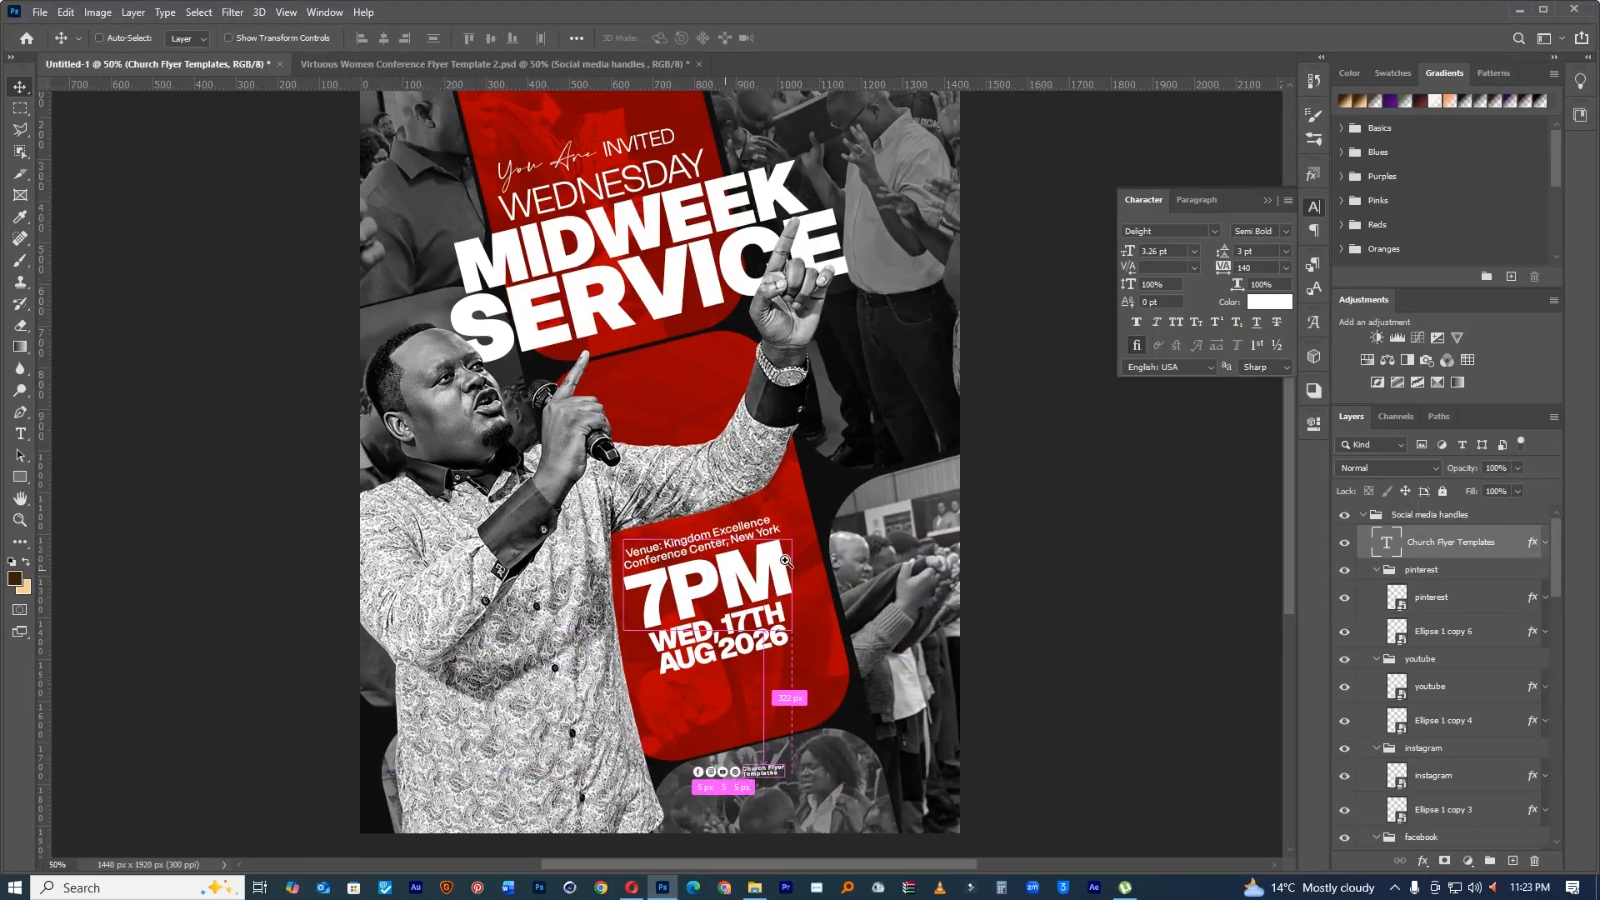
left_click(931, 583, "ctrl")
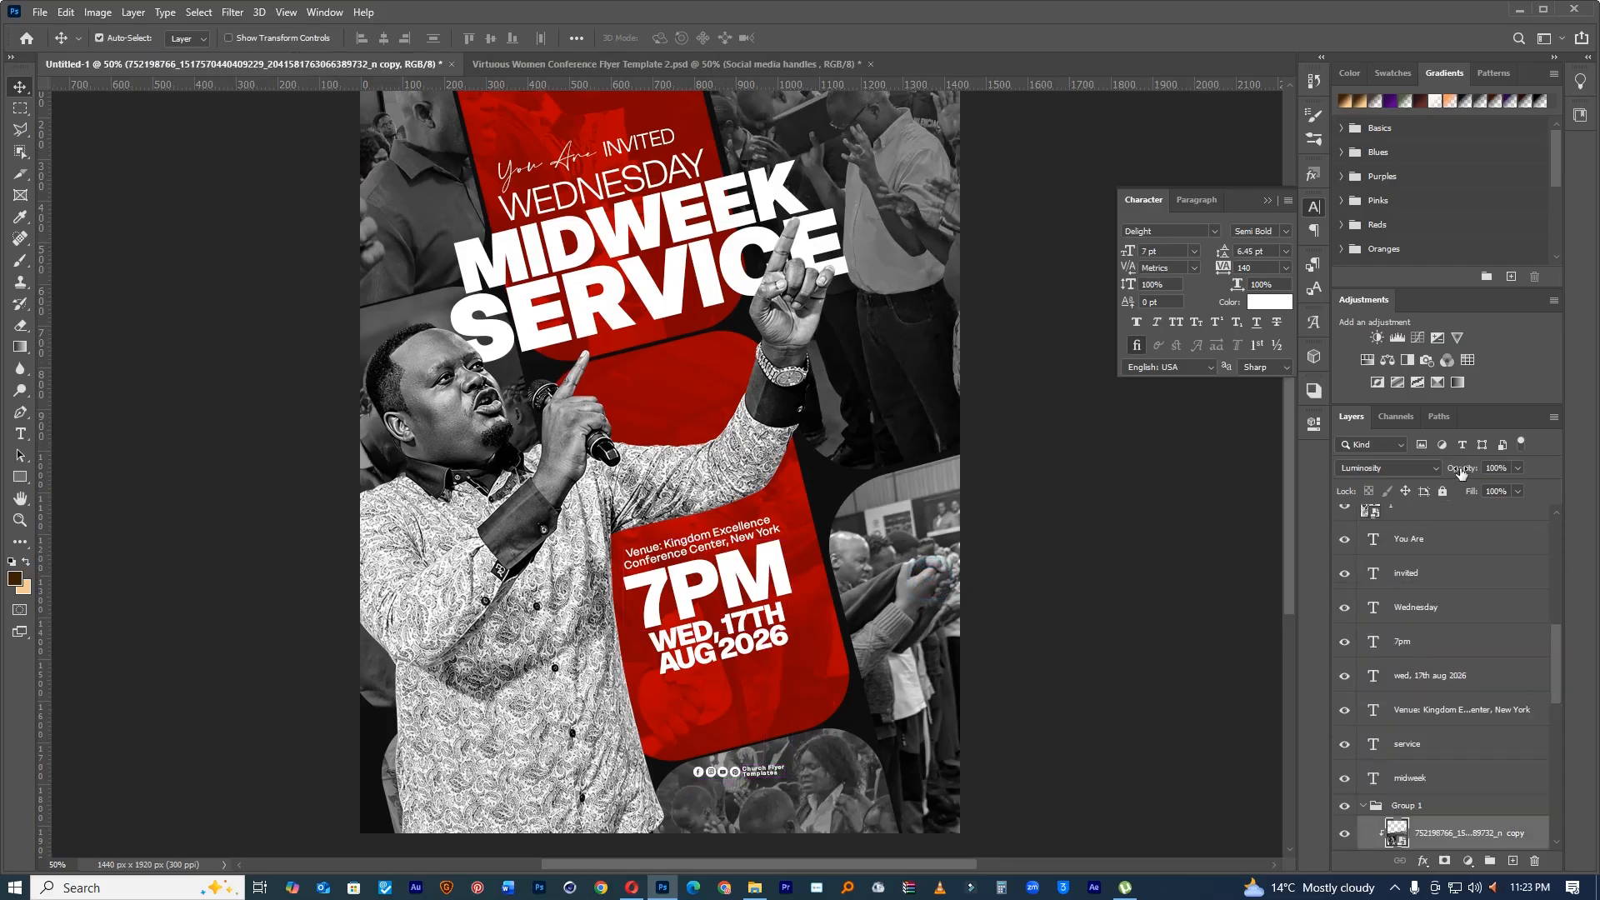
left_click_drag(1465, 472, 1423, 474)
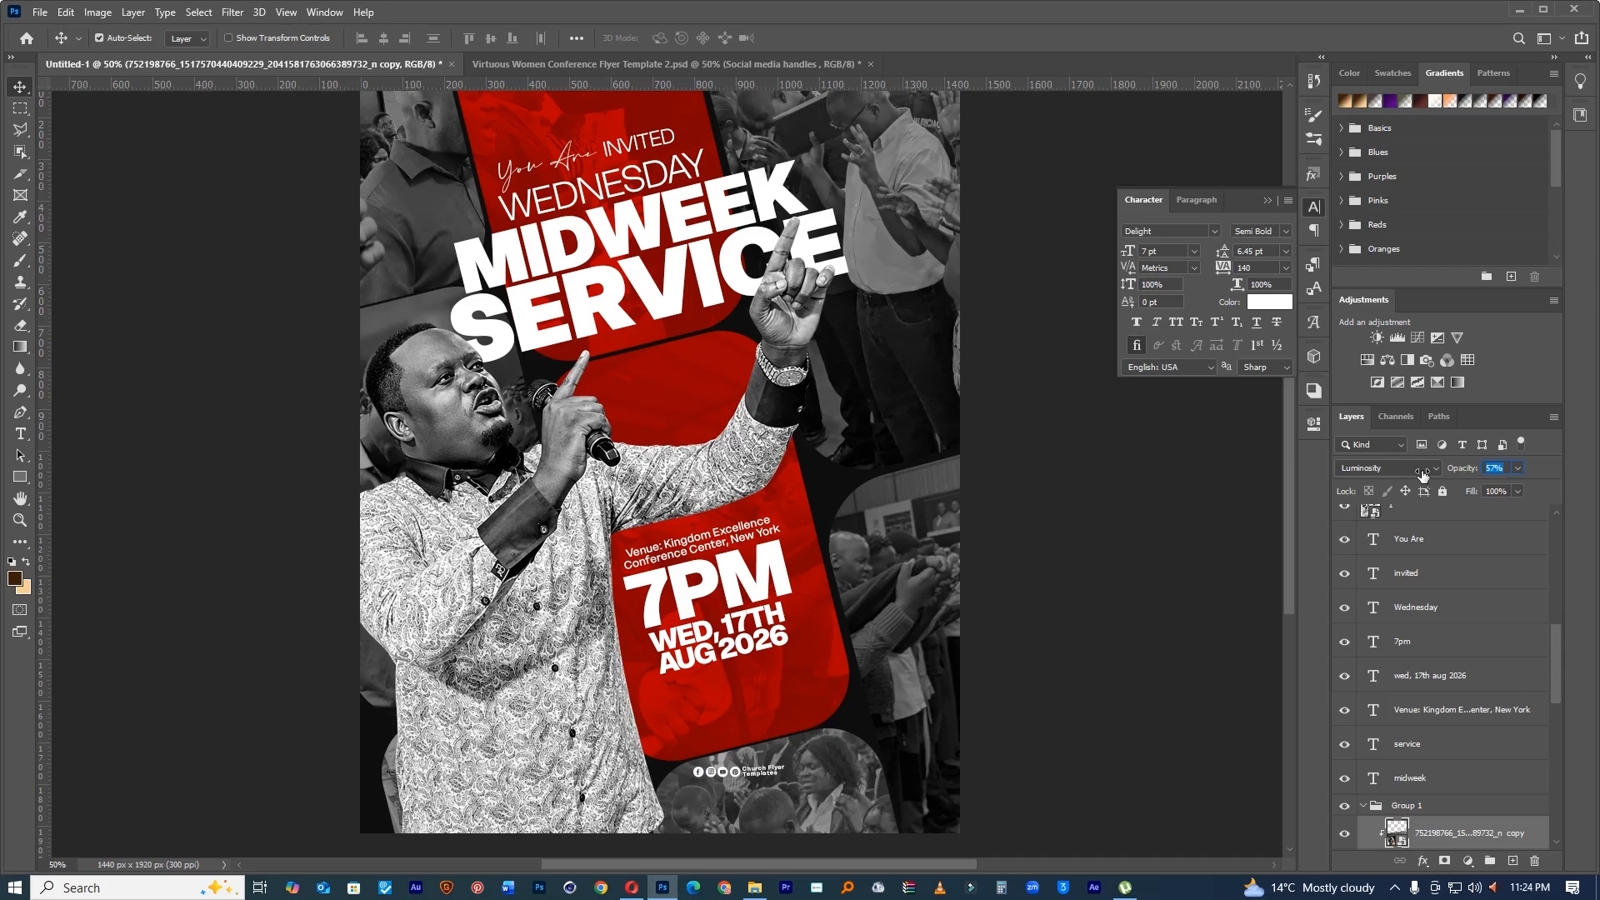
Step: Move the Social media handles group onto the dimmed crowd photo and rotate it to vertical, reading upward
scroll(1367, 684, "up", 5)
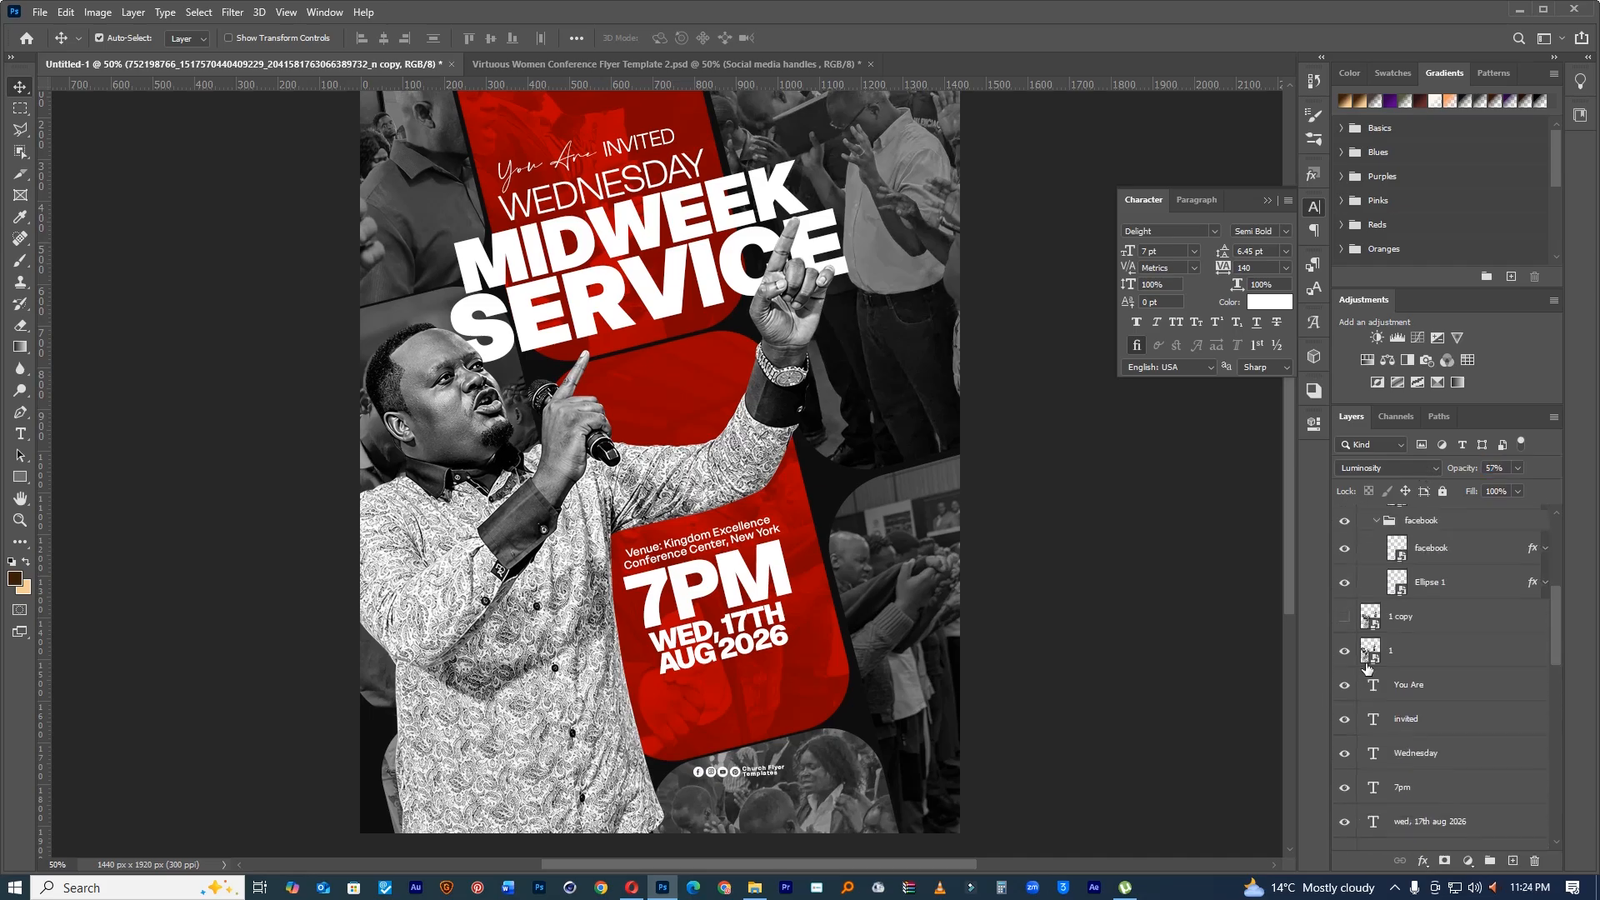
left_click(1367, 516)
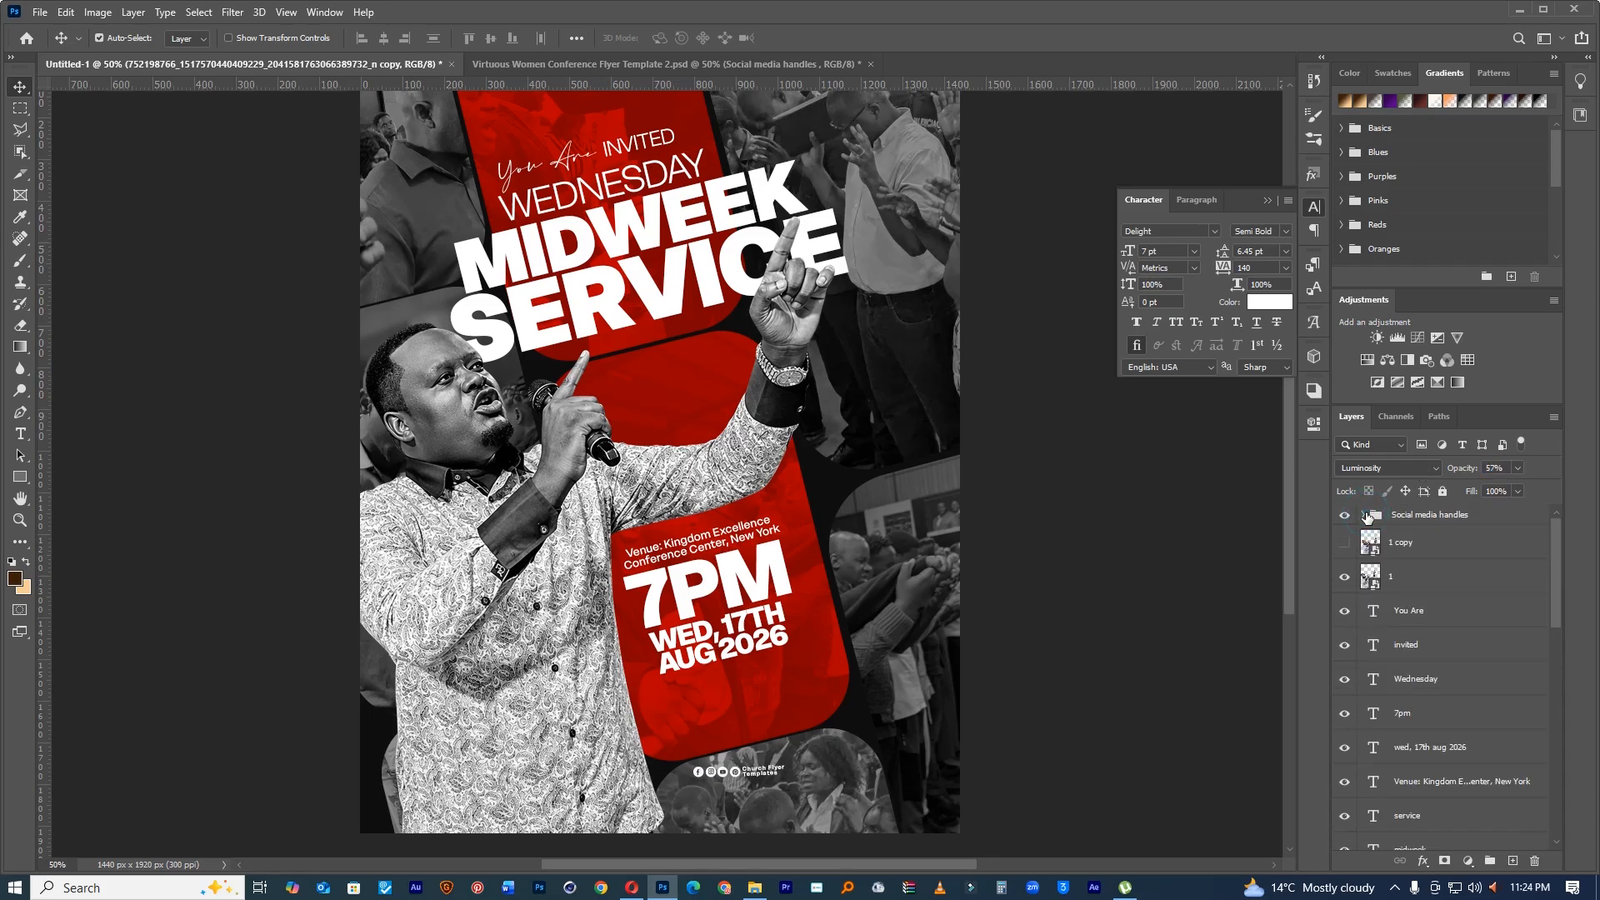
left_click(1411, 515)
left_click_drag(842, 823, 1052, 801)
key("ctrl+t")
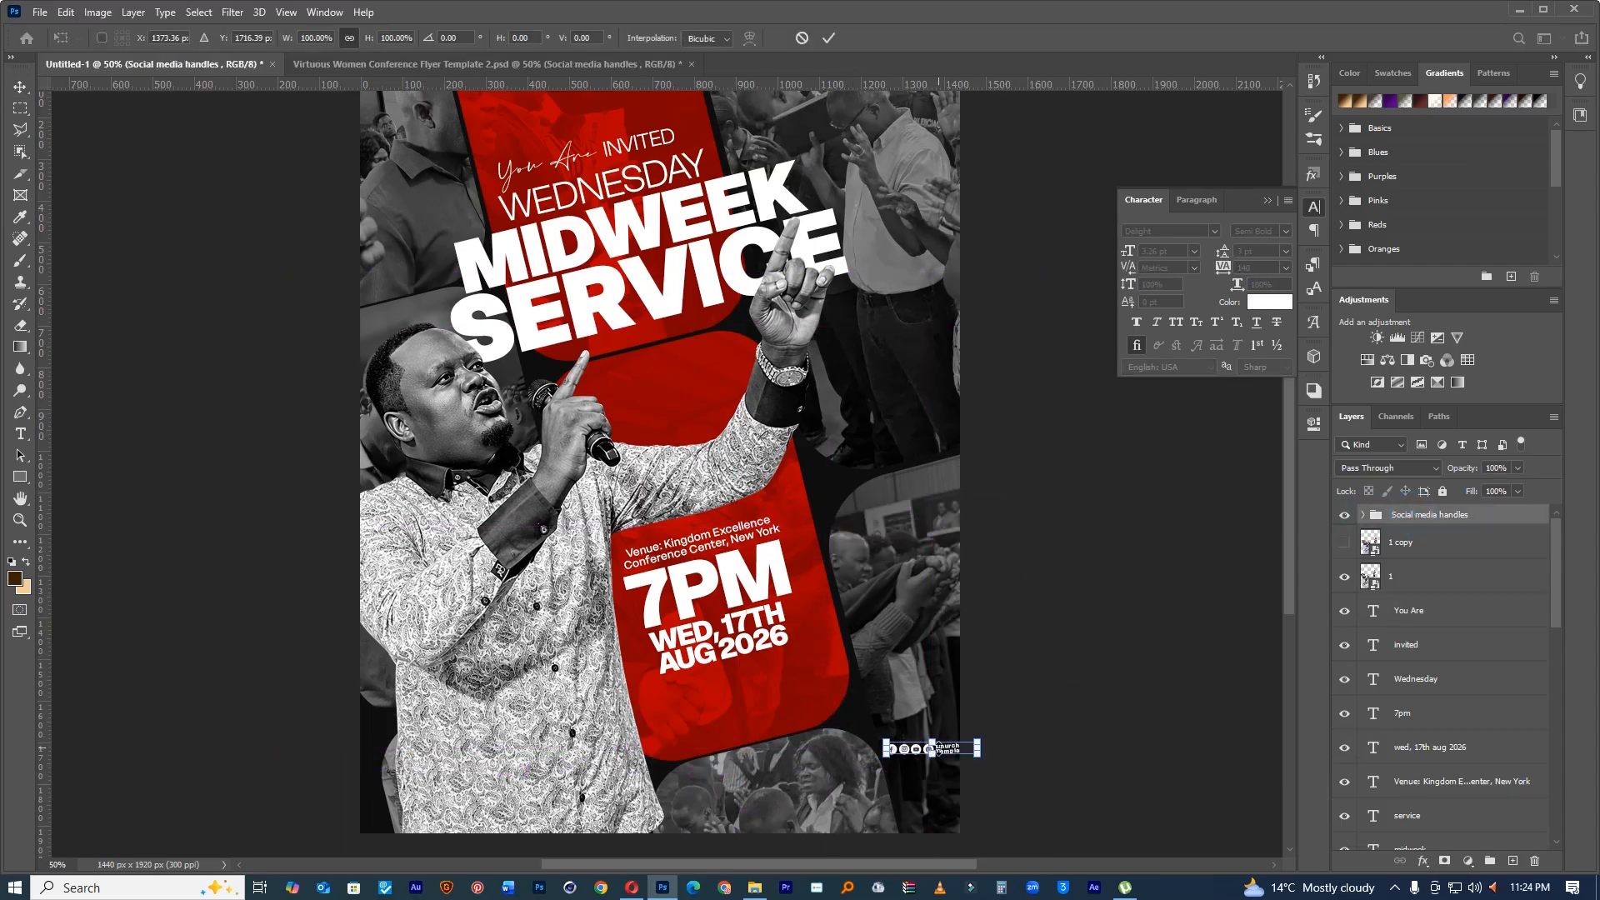
right_click(978, 756)
left_click(1005, 689)
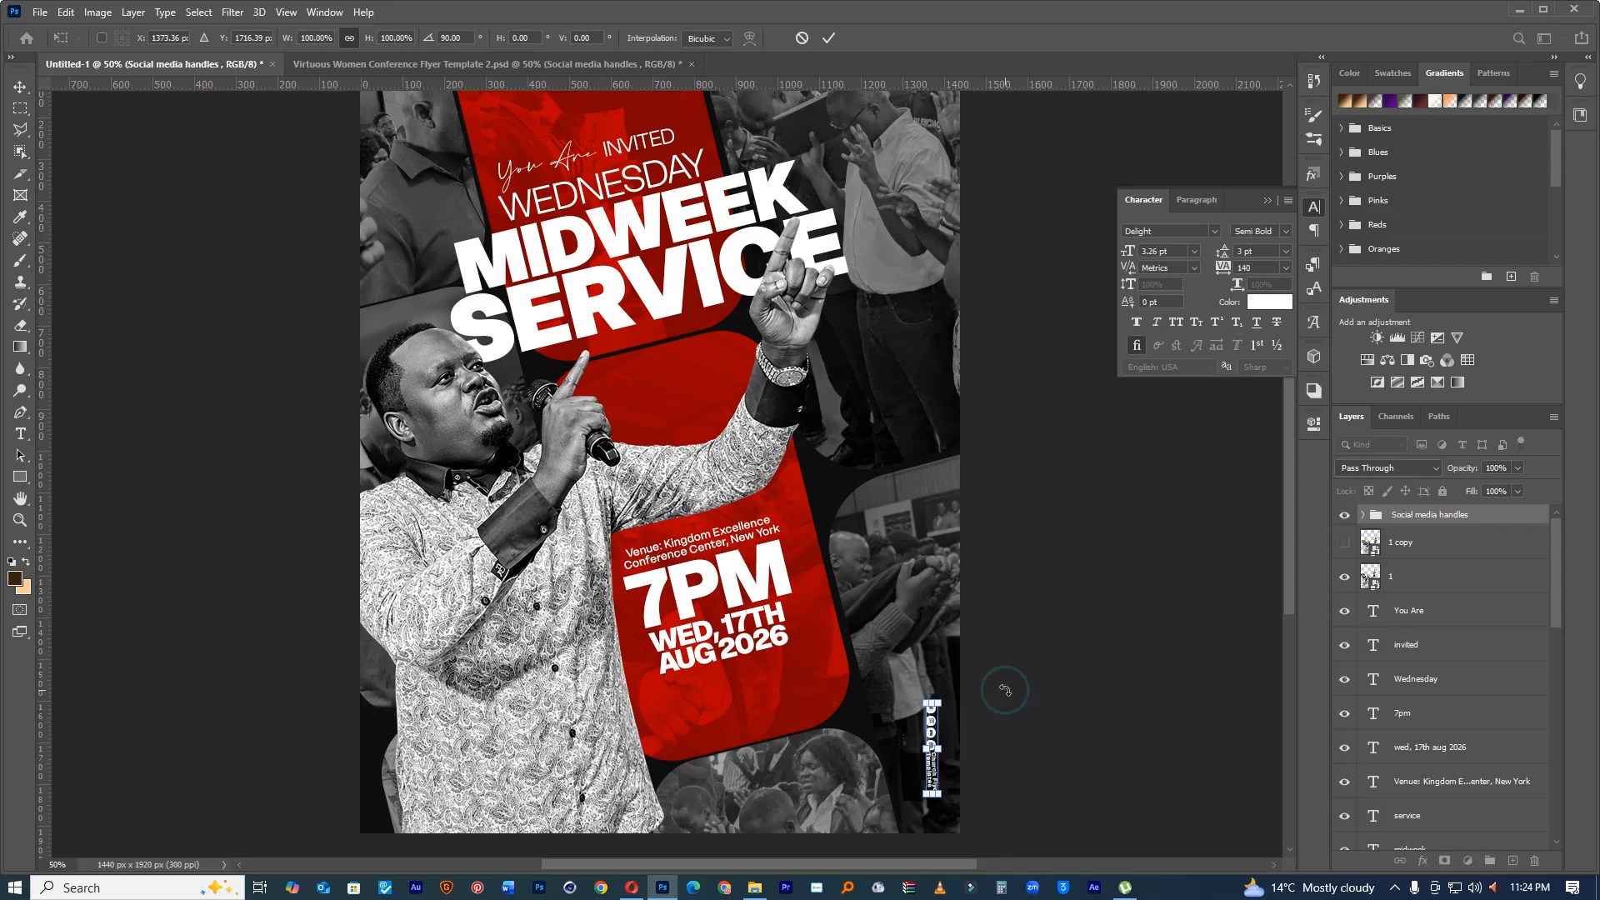
right_click(941, 734)
left_click(977, 647)
left_click(827, 40)
Step: Tilt the vertical social media handles to match the photo's slanted edge and place them along it beside 7PM
key("ctrl+t")
left_click_drag(980, 718, 848, 567)
left_click_drag(886, 544, 886, 537)
left_click(829, 38)
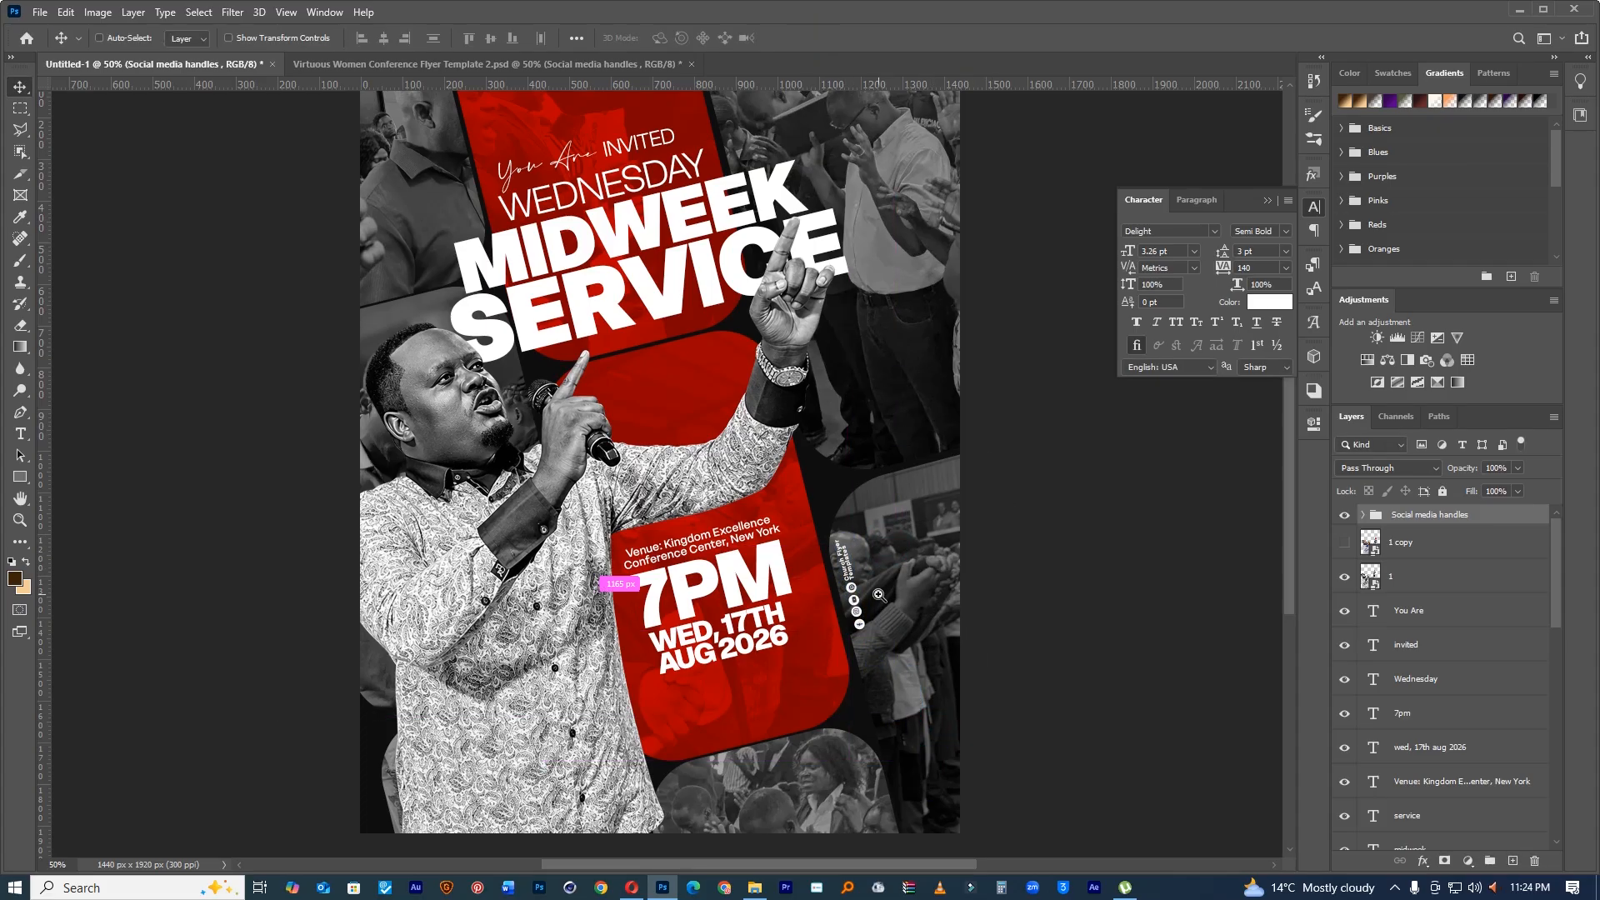
left_click(879, 595, "ctrl")
left_click(878, 595, "ctrl")
left_click(878, 596, "ctrl")
left_click(878, 595, "ctrl")
left_click(879, 595, "ctrl")
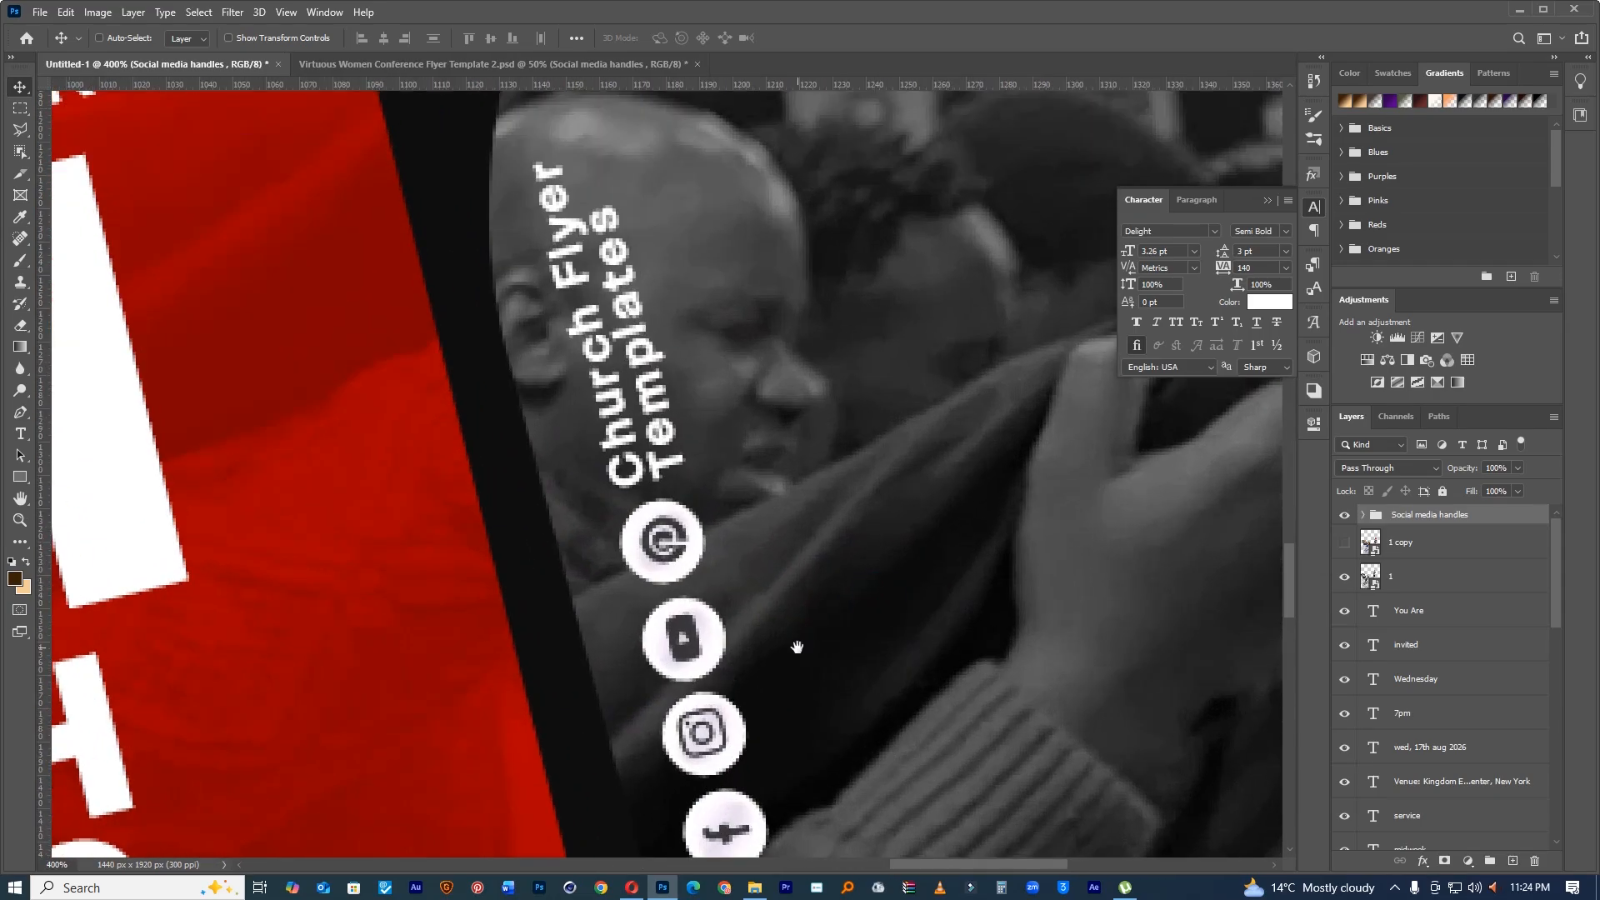
Step: Rotate the Facebook icon inside its circle to match the tilt of the other social media icons
left_click_drag(793, 650, 795, 470)
left_click(724, 566)
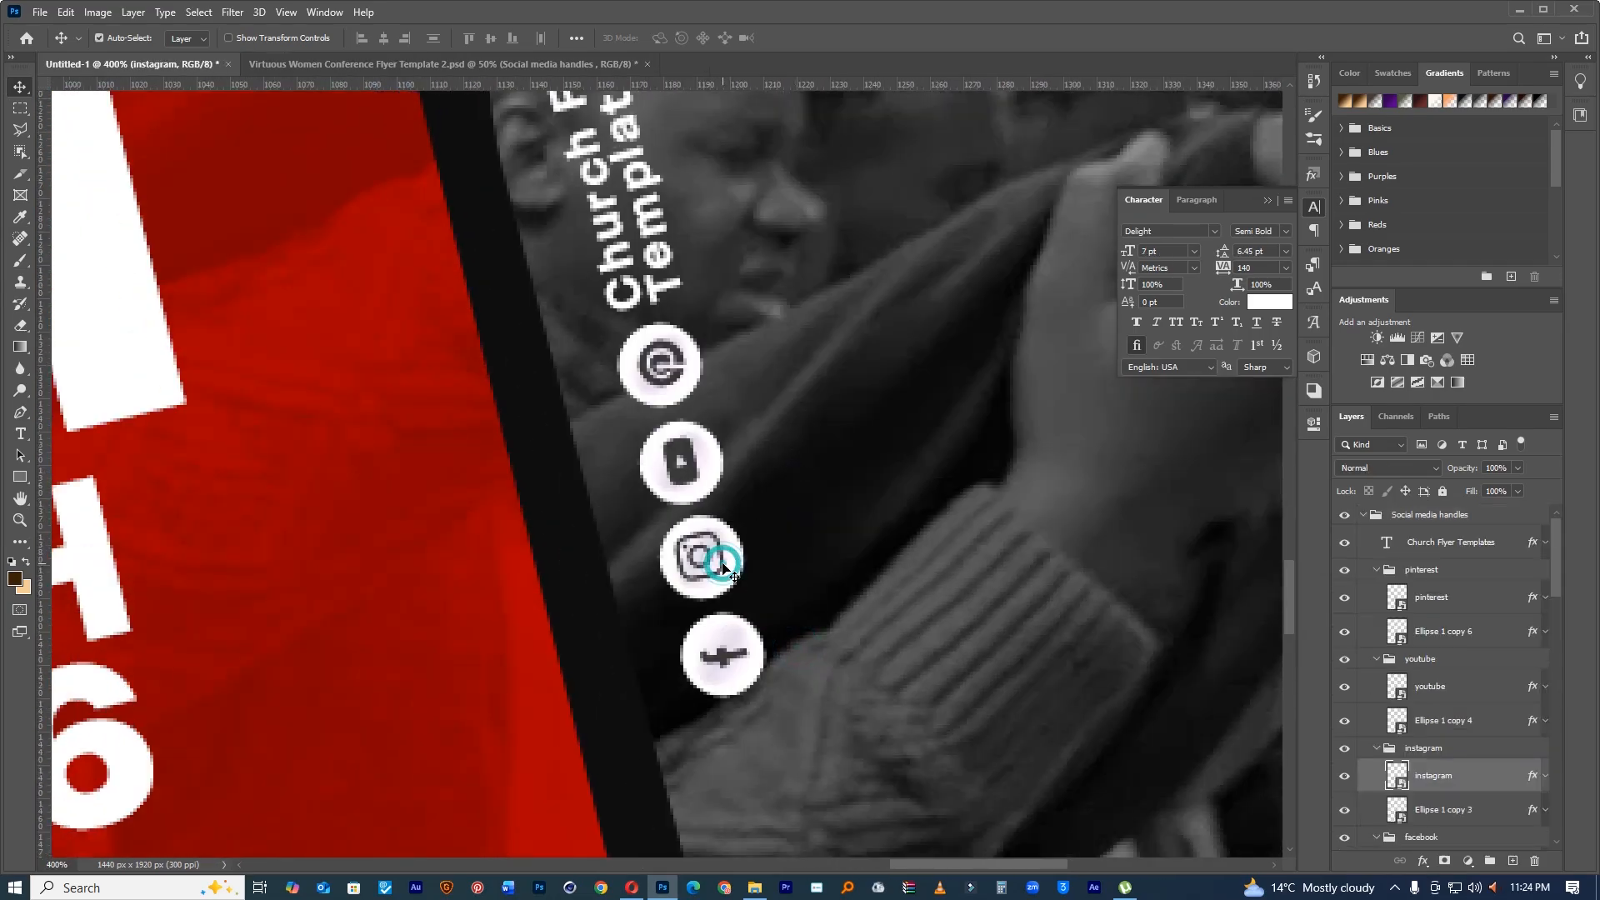
left_click(731, 663)
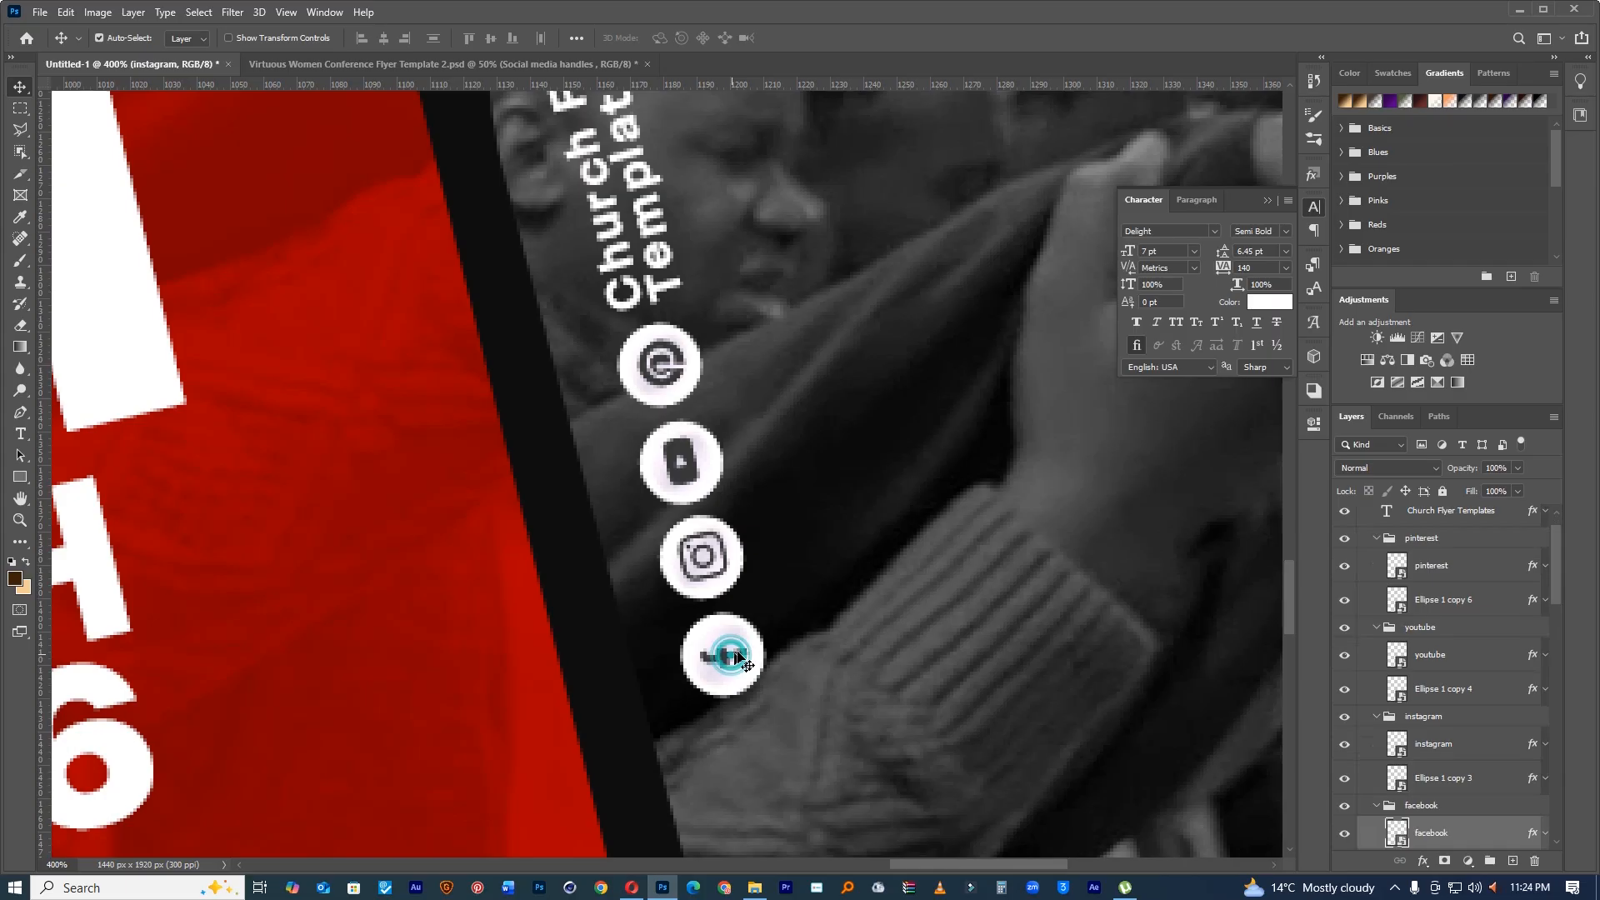
key("ctrl+t")
left_click_drag(773, 620, 780, 615)
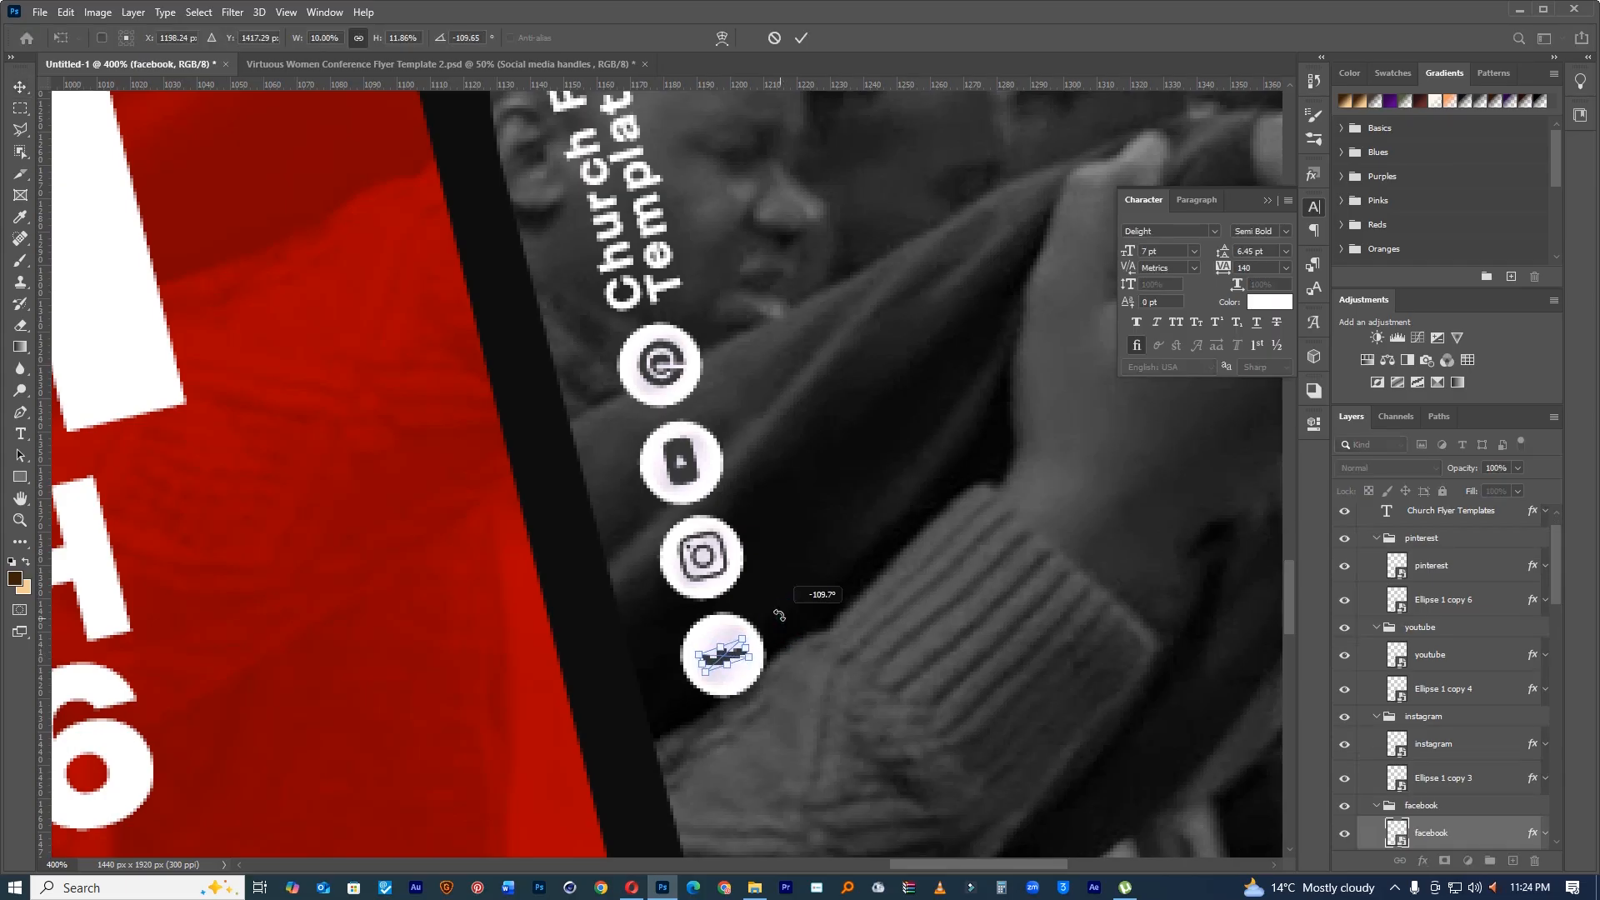
left_click(804, 37)
key("ctrl+0")
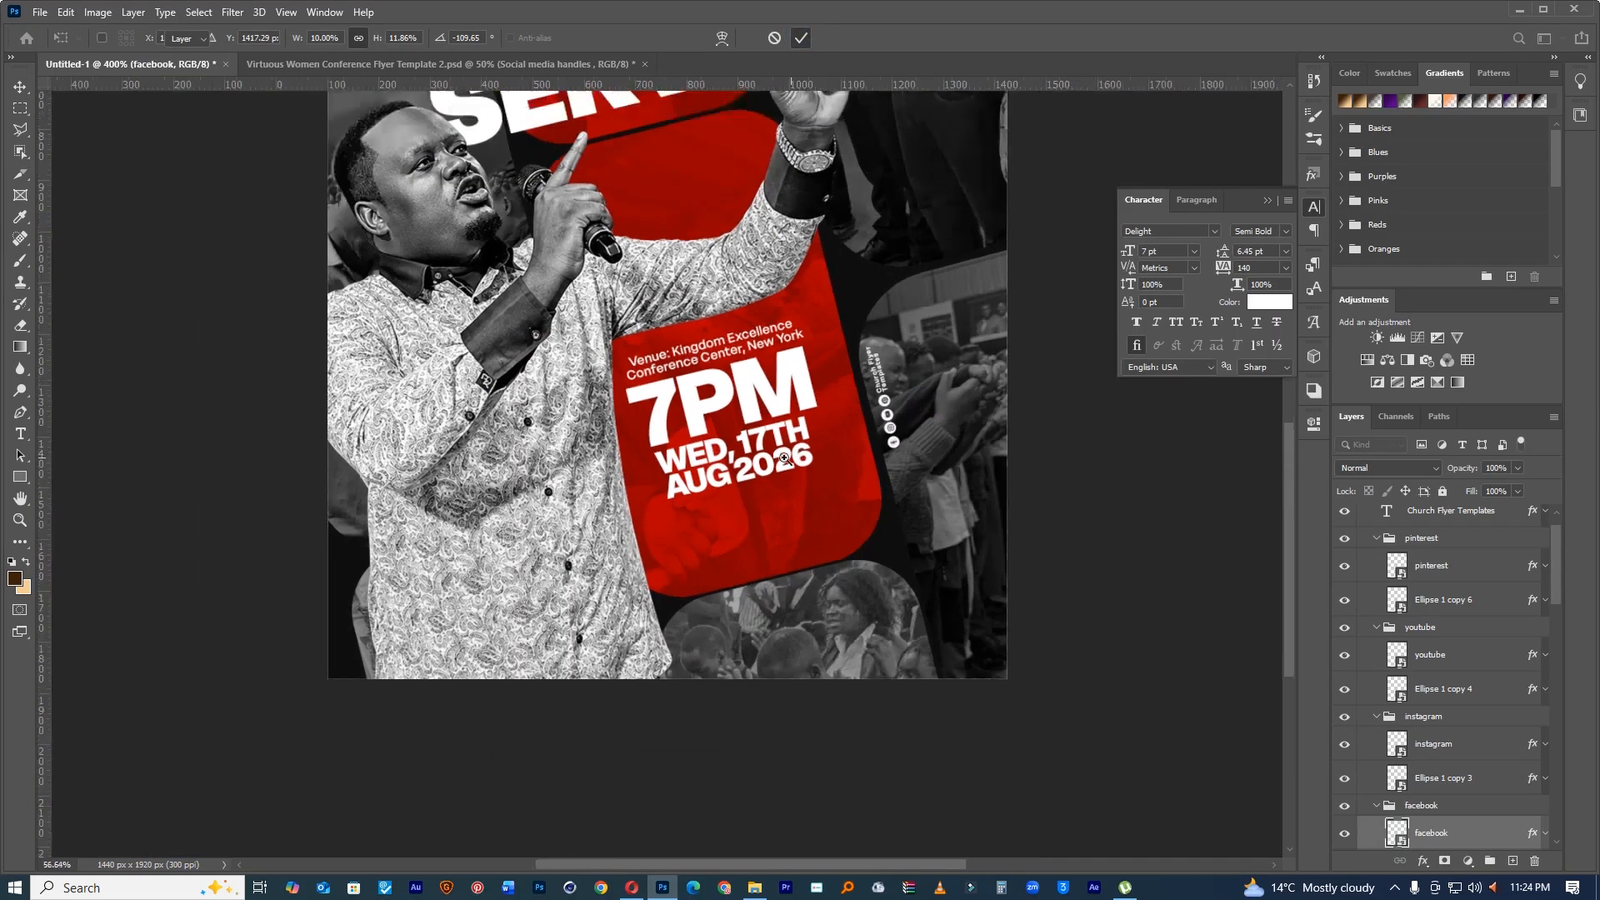
scroll(780, 499, "down", 3)
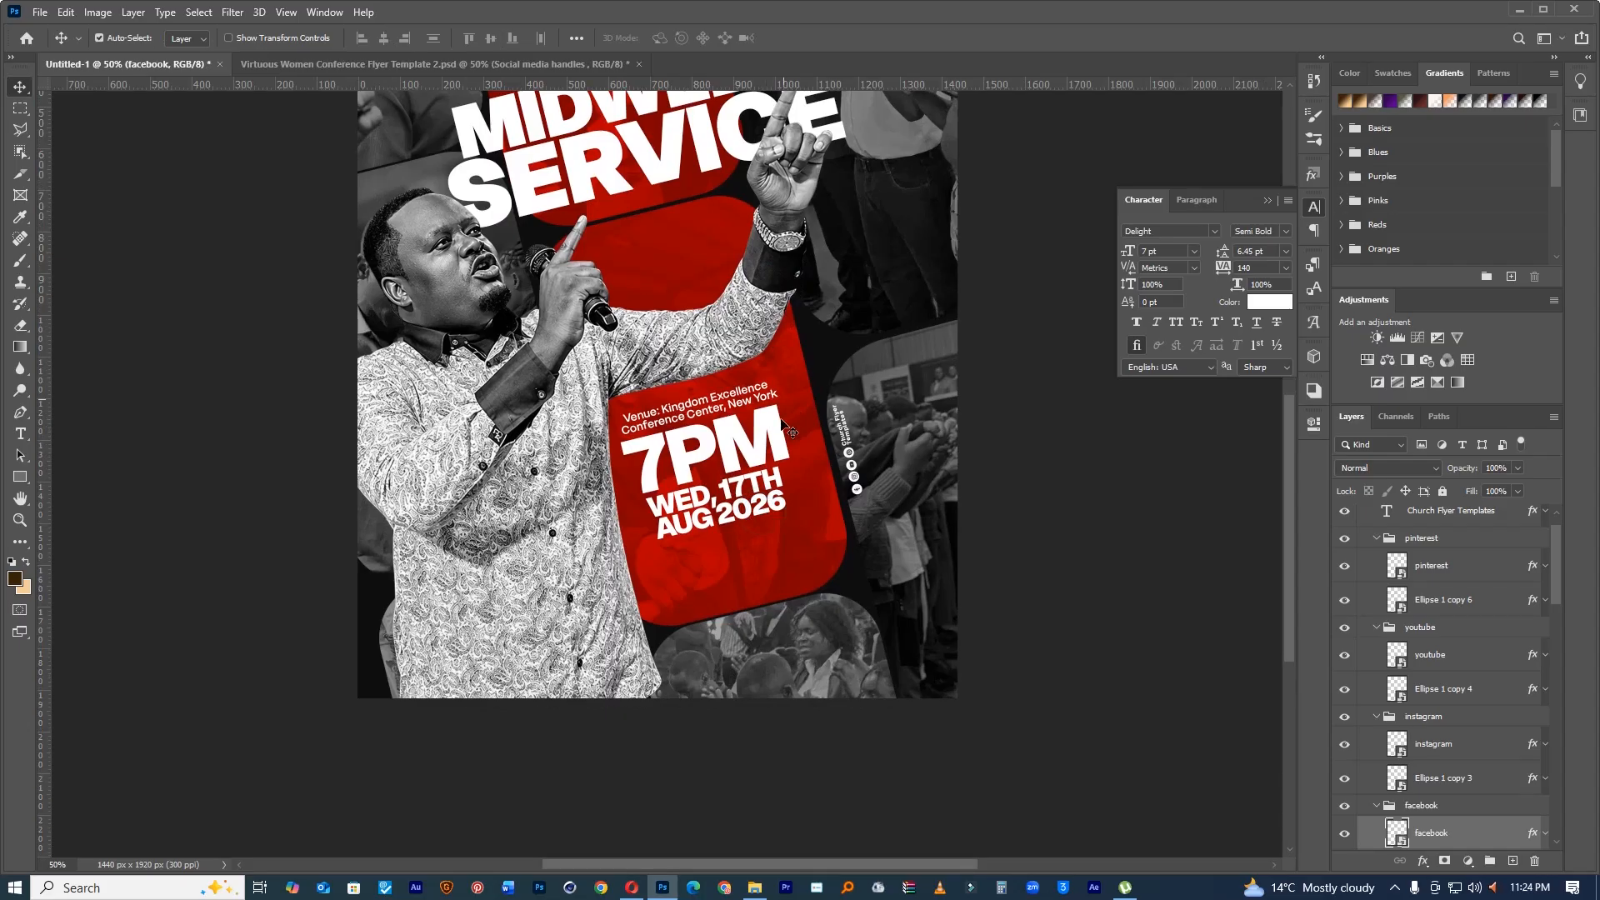
left_click(377, 64)
left_click(167, 71)
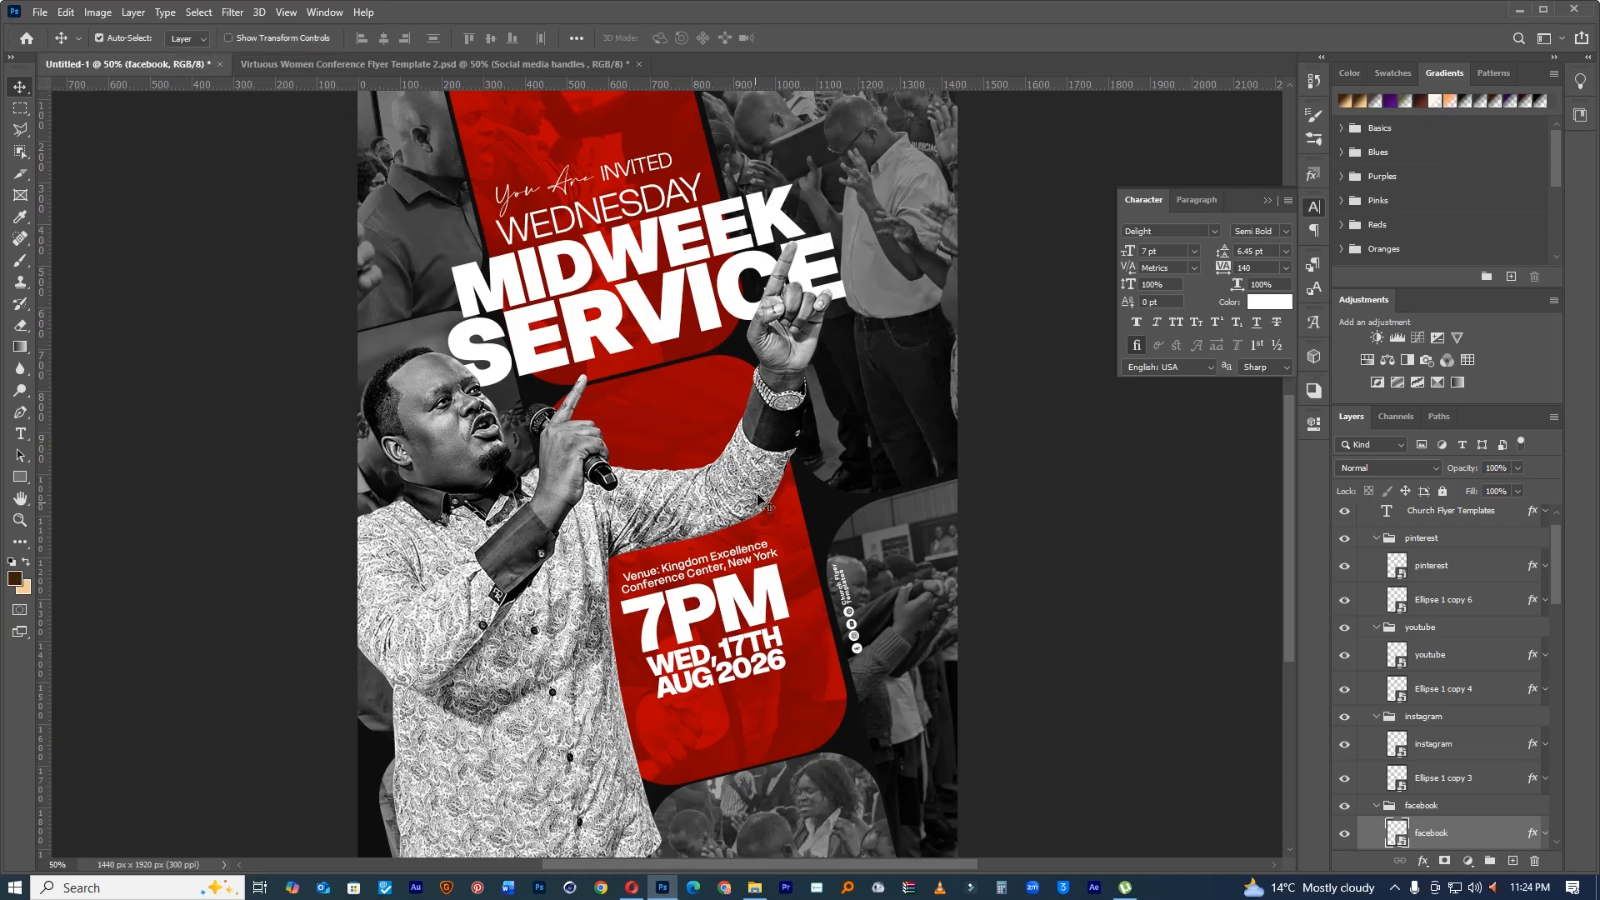
left_click_drag(827, 351, 776, 375)
Step: Unlock the Texture and Lights groups in the Virtuous Women Conference template and select them together with Color and Lights copy
left_click(333, 64)
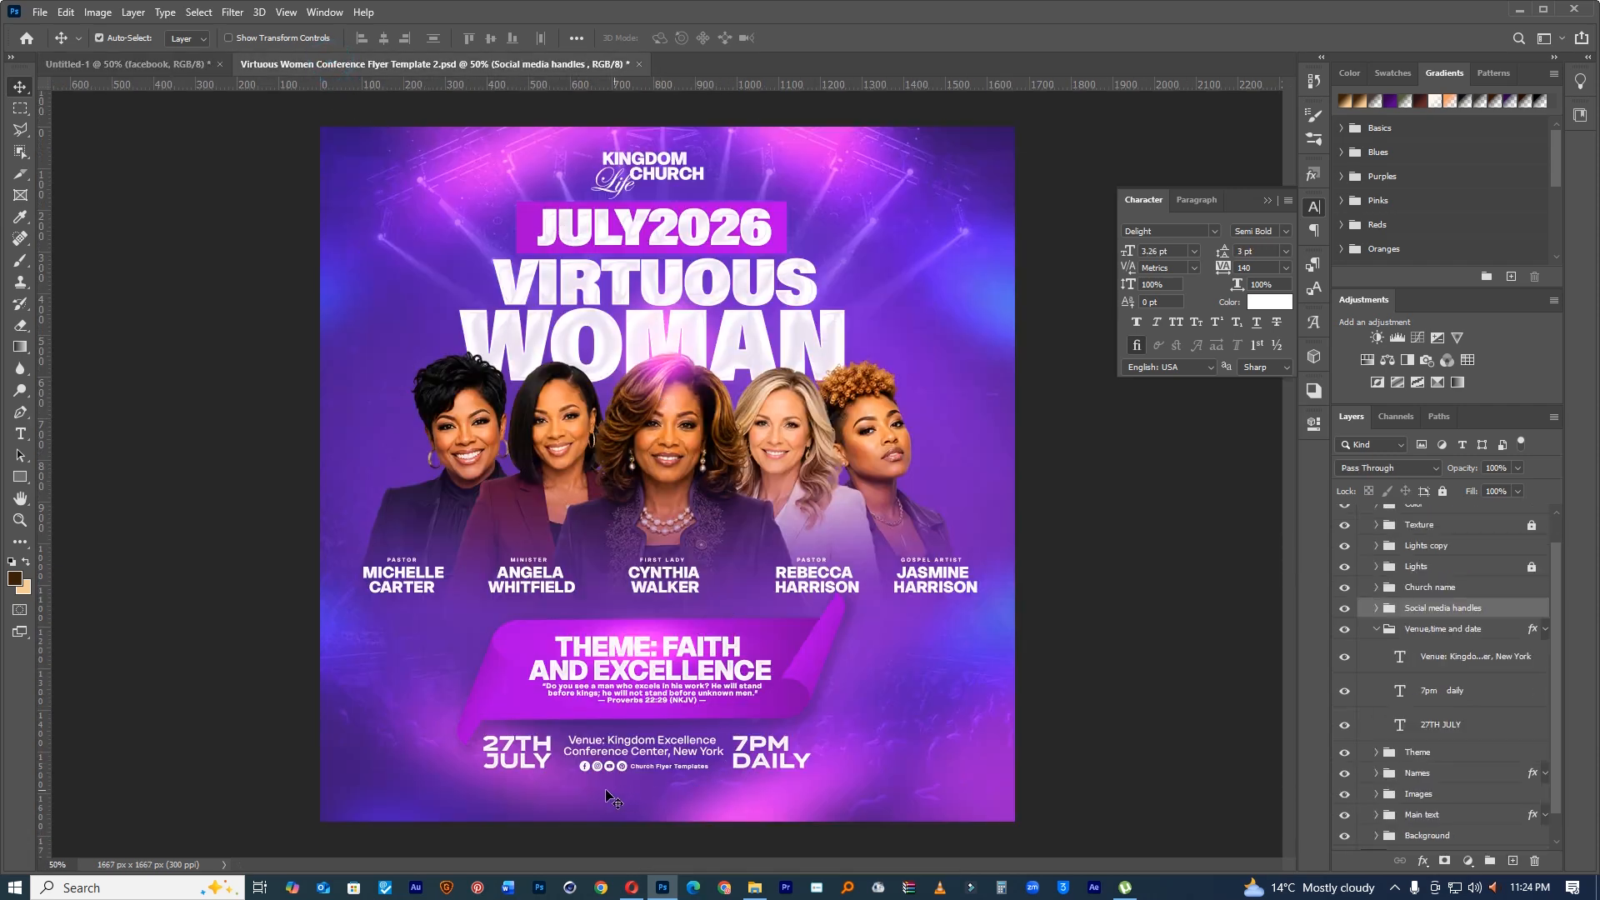
left_click(654, 655)
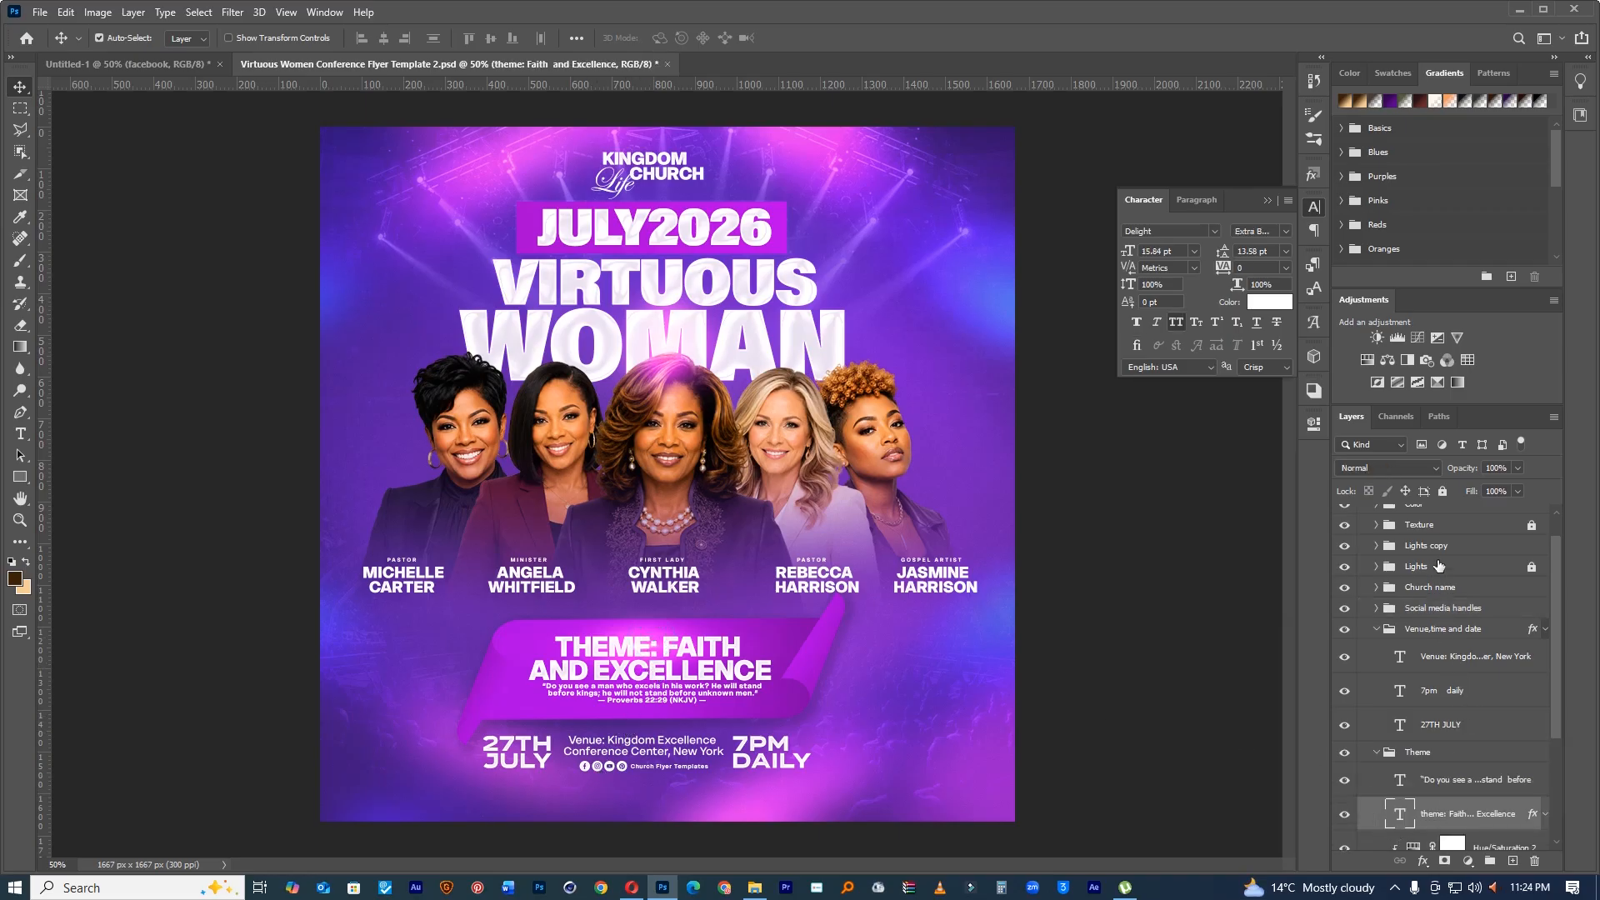
left_click(1490, 567)
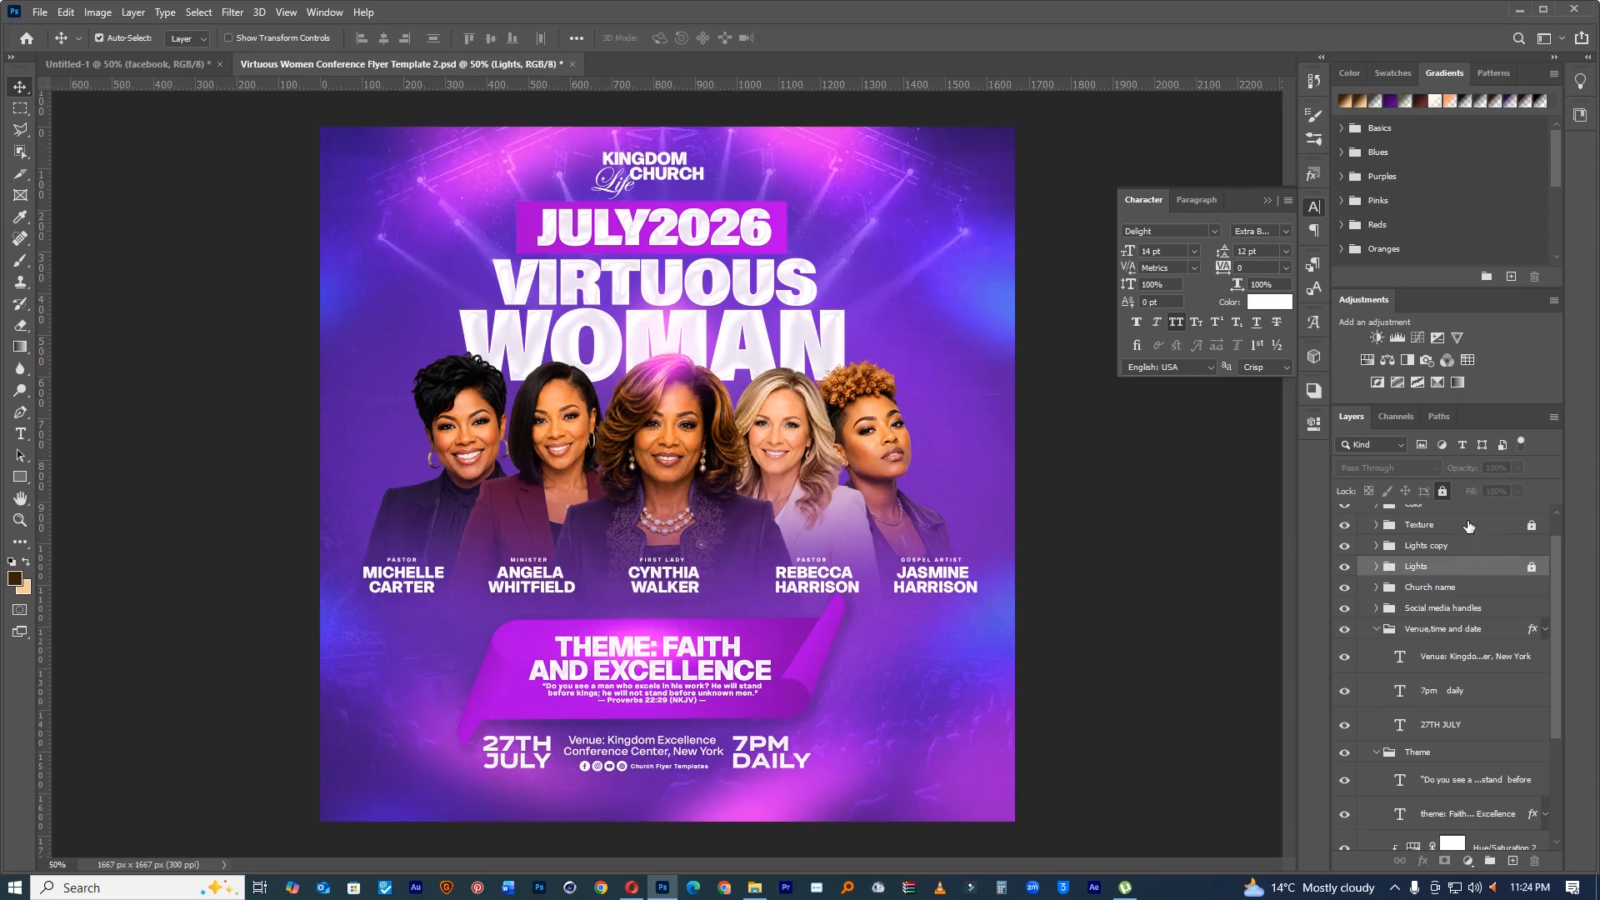
left_click(1469, 526, "shift")
left_click(1532, 526)
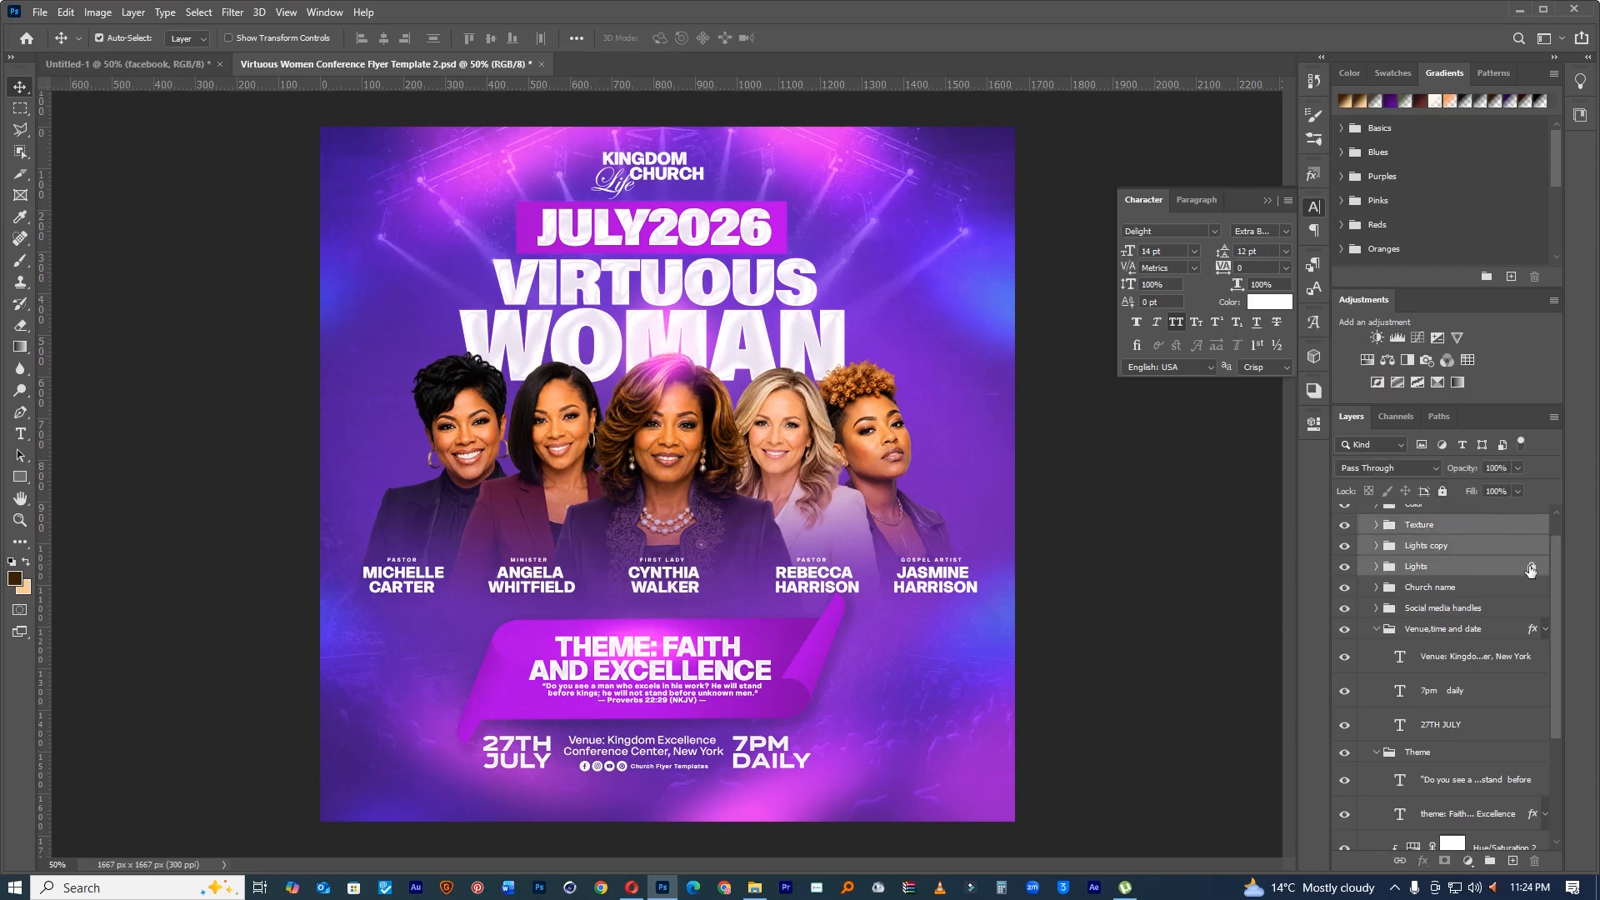
scroll(1504, 580, "up", 1)
left_click(1463, 548, "ctrl")
Step: Copy the selected Color, Texture, Lights copy and Lights groups into the flyer and place them above the Social media handles group
left_click_drag(1463, 548, 783, 404)
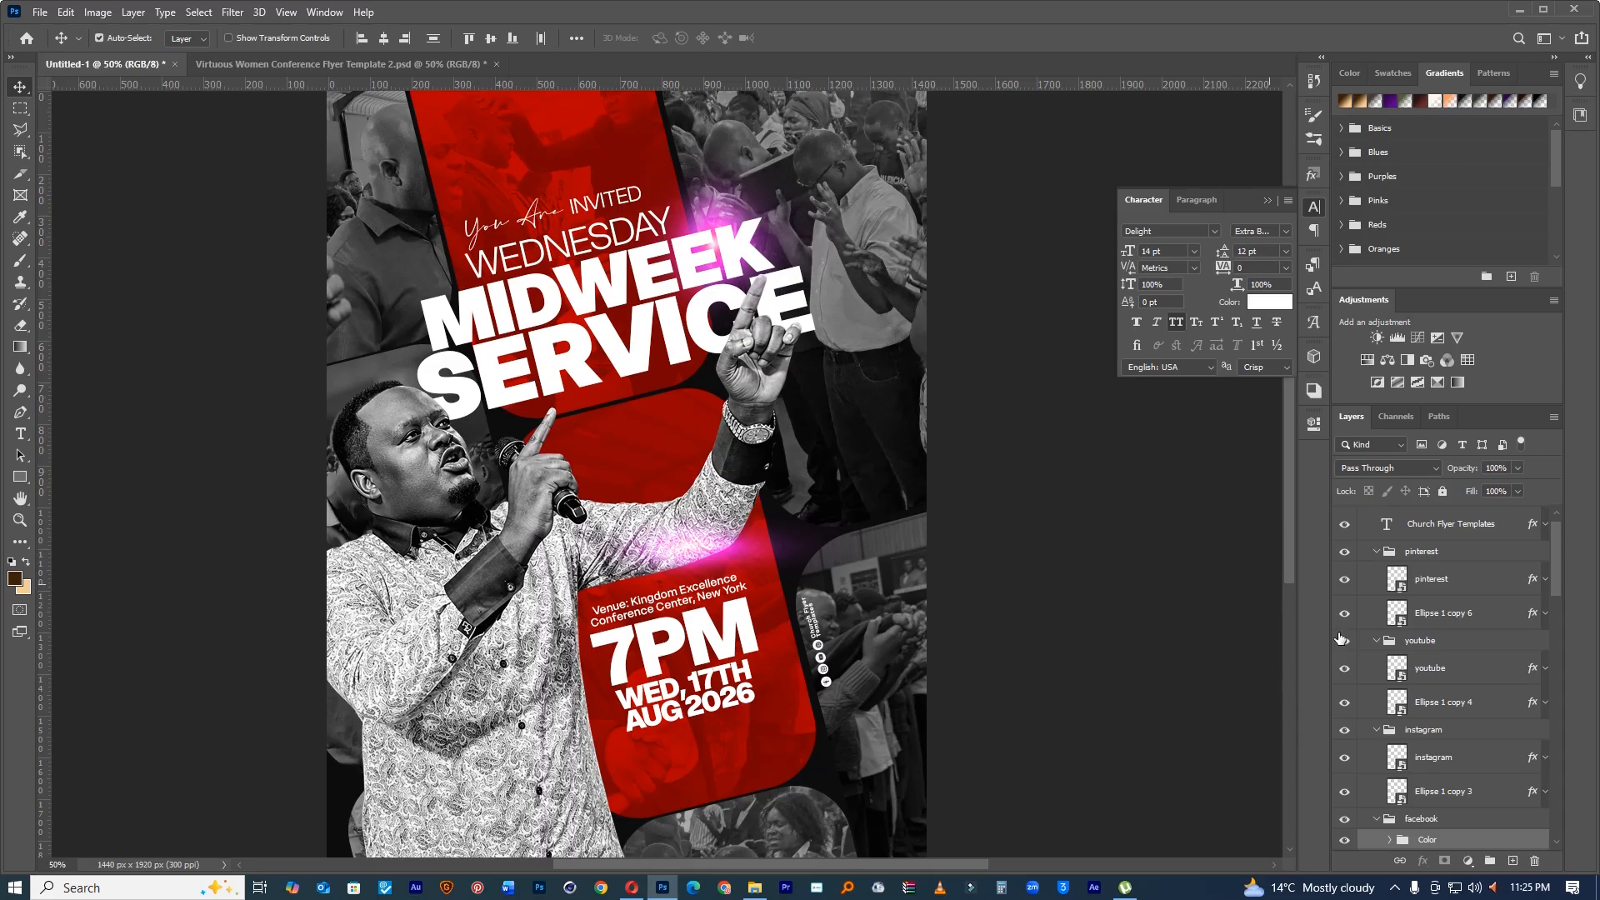
scroll(1453, 754, "down", 3)
left_click_drag(1440, 742, 1420, 514)
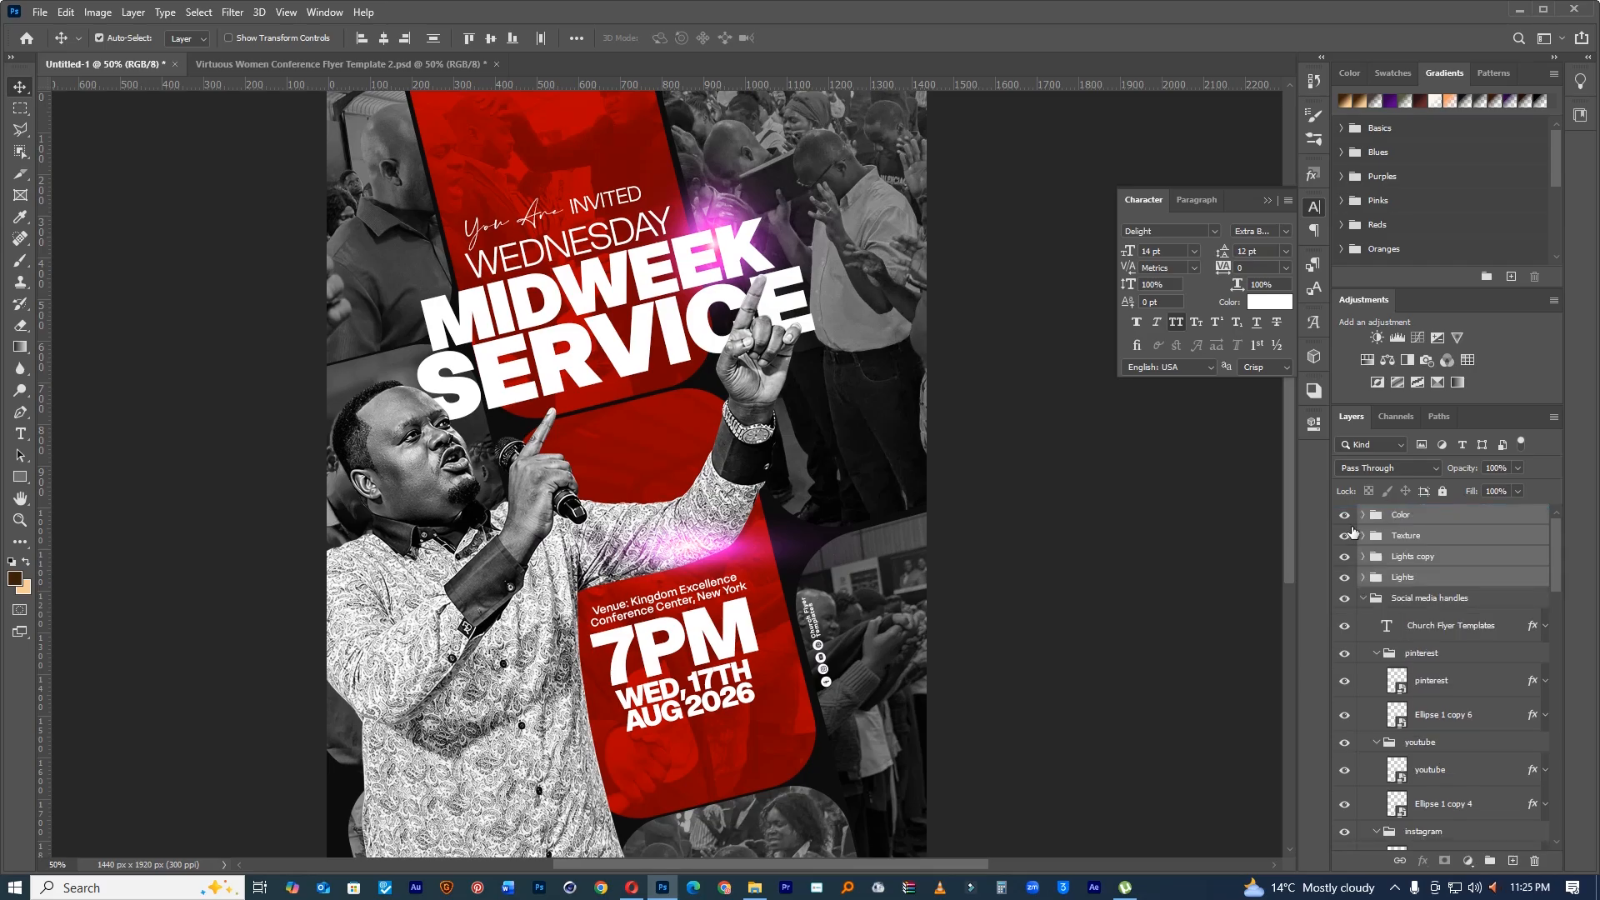
Step: Delete the copied Color, Texture, Lights copy and Lights groups from the flyer
left_click(1414, 520)
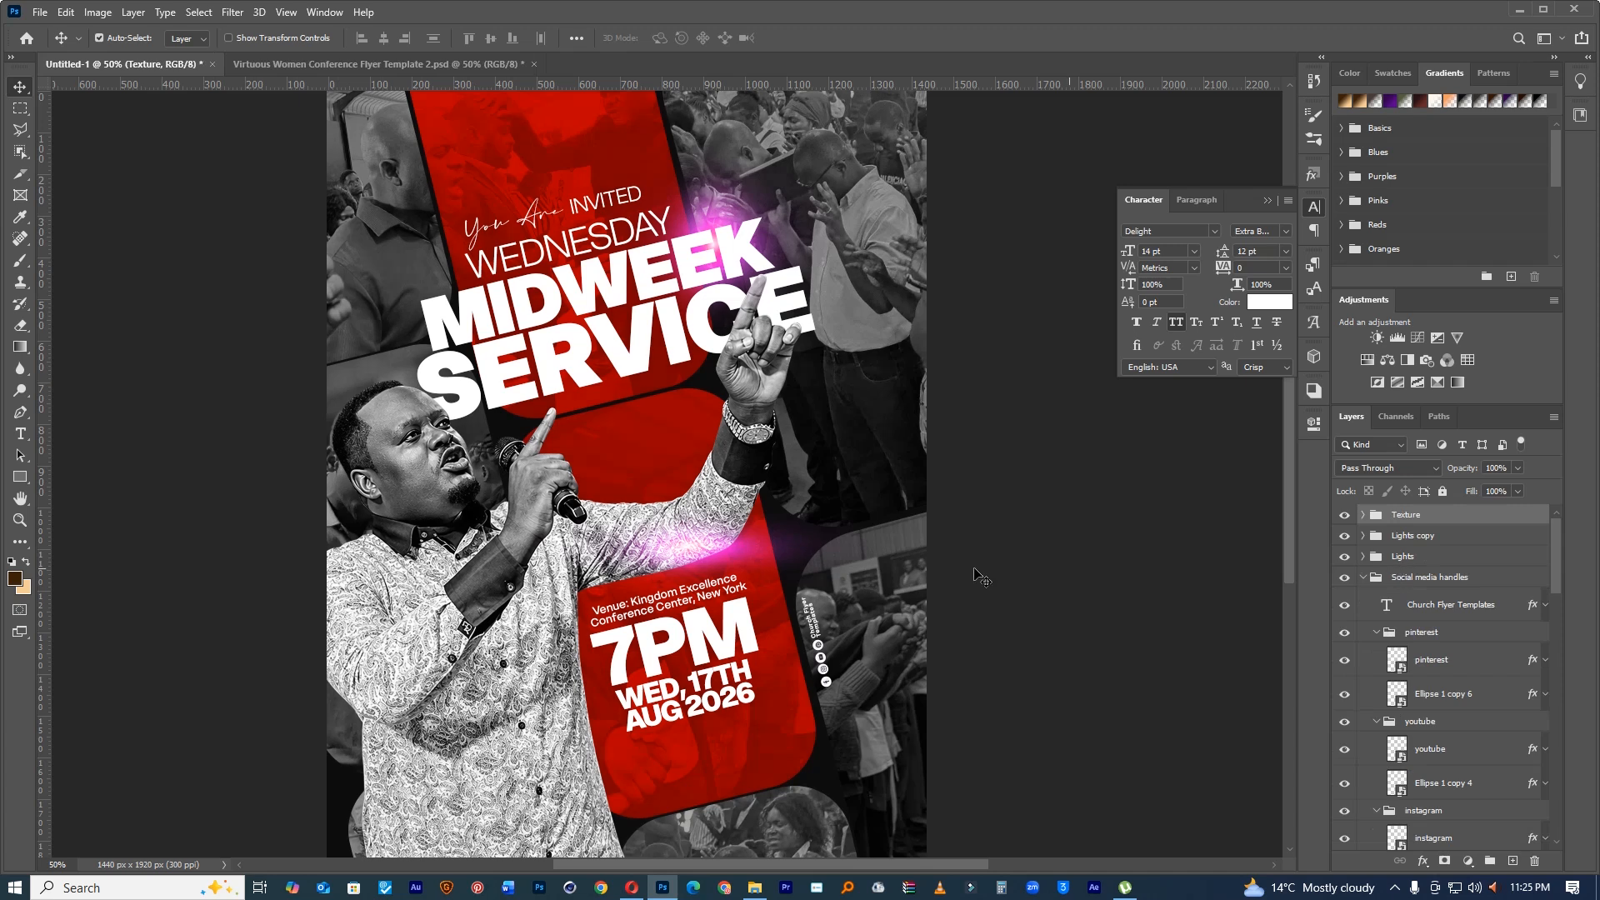
key("Delete")
key("Delete")
key("Delete")
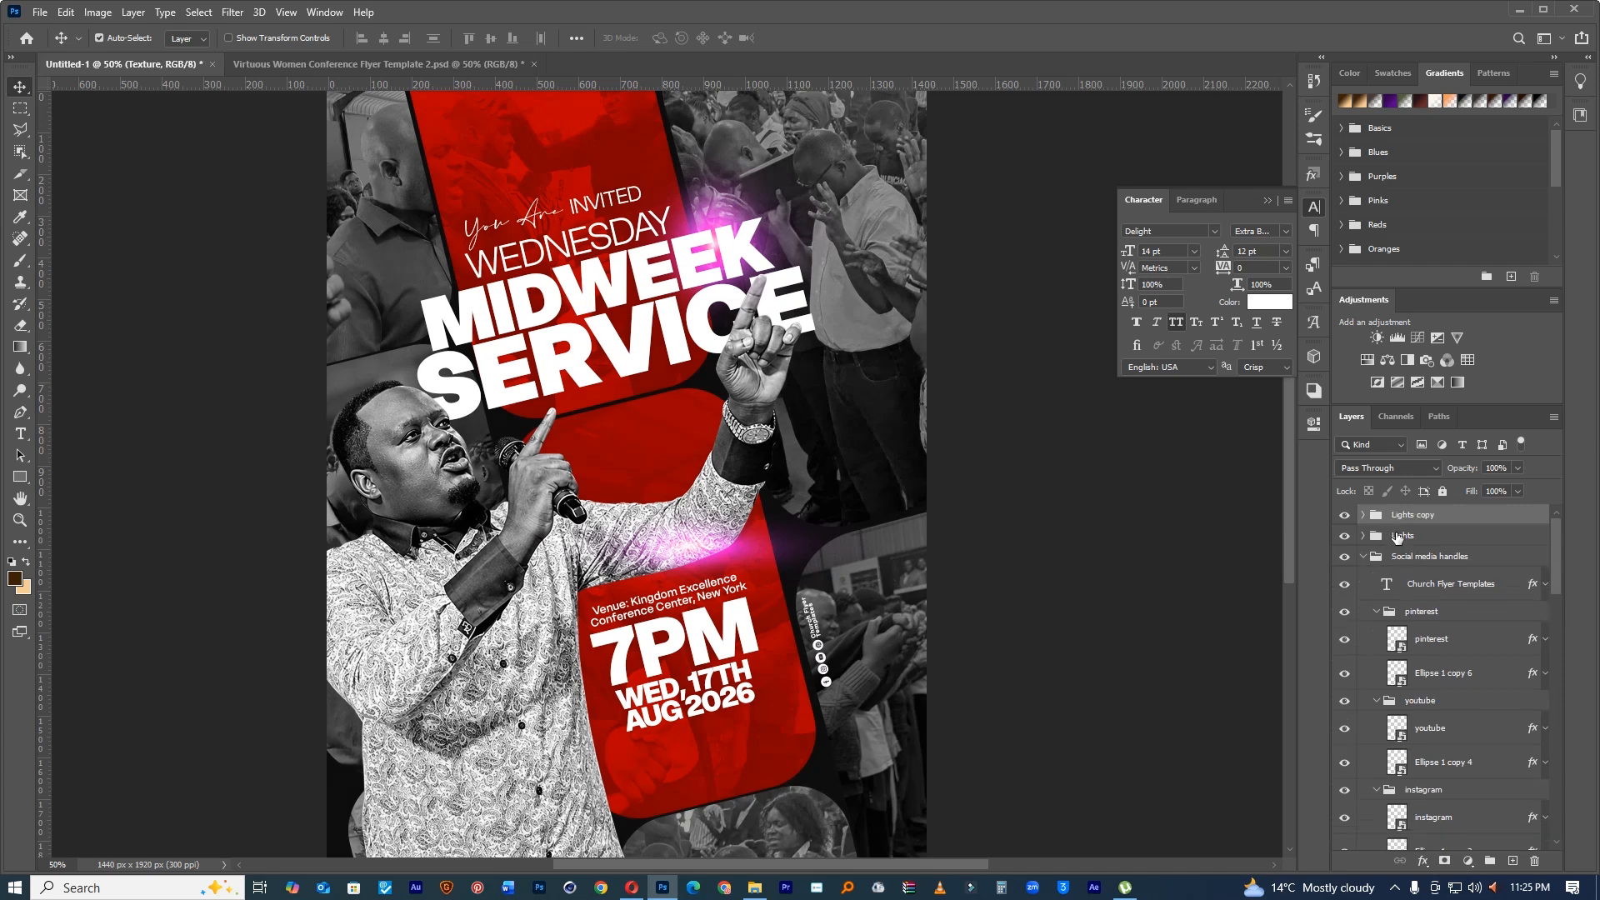
left_click(1364, 514)
Step: Copy the Light copy layer with its Hue/Saturation adjustment from the template's Lights group into the flyer, and hide the adjustment
key("ctrl+Tab")
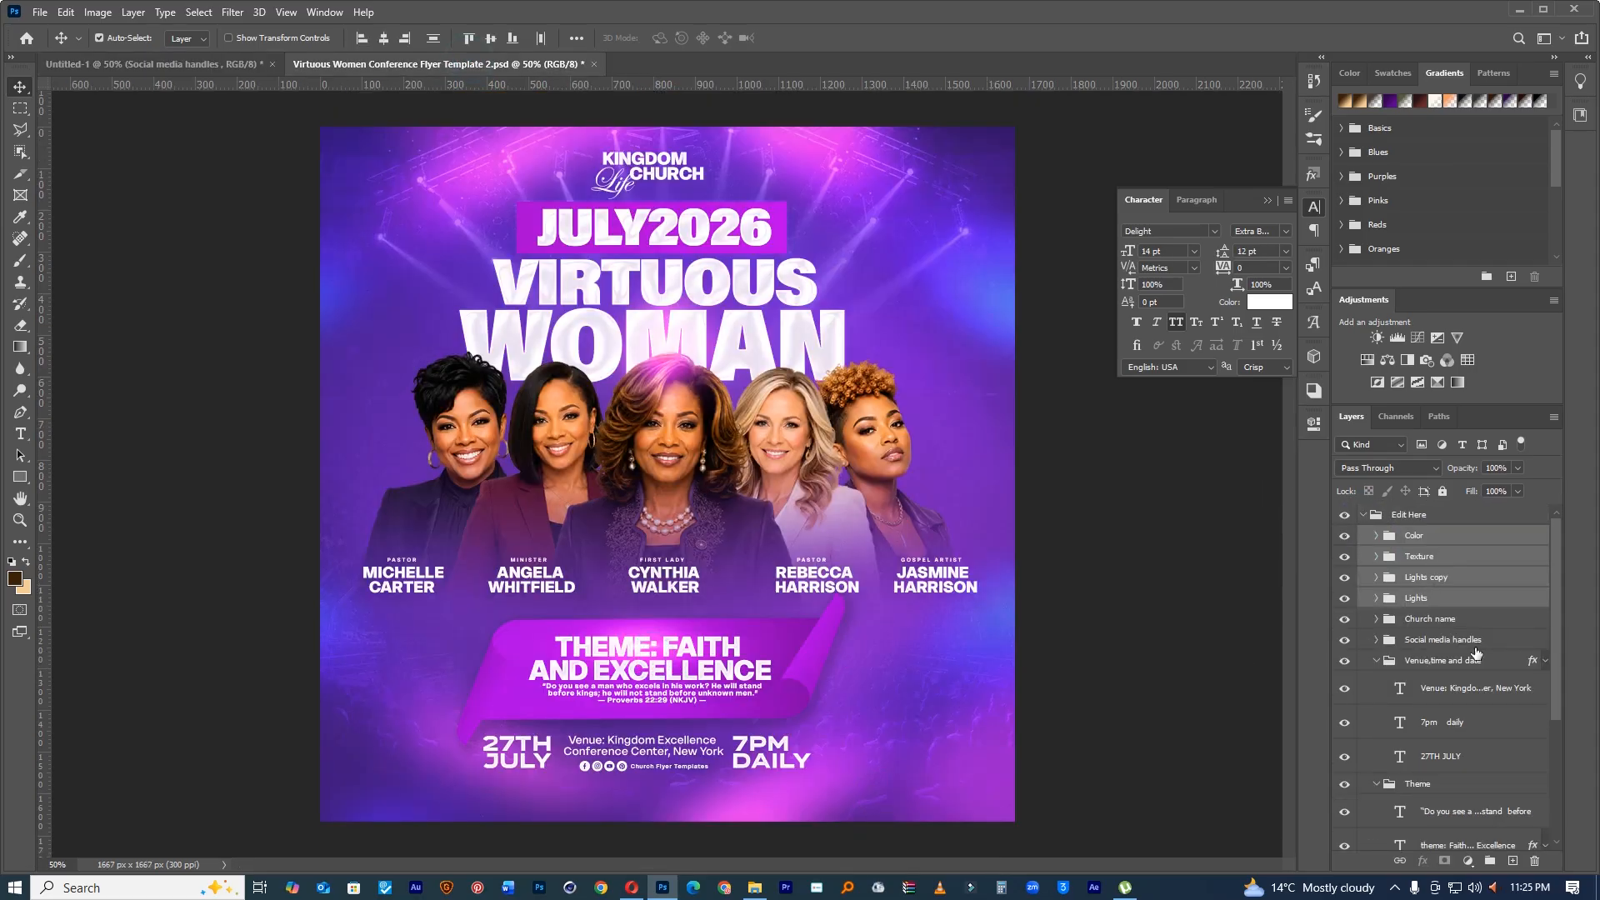
left_click_drag(1376, 595, 1391, 603)
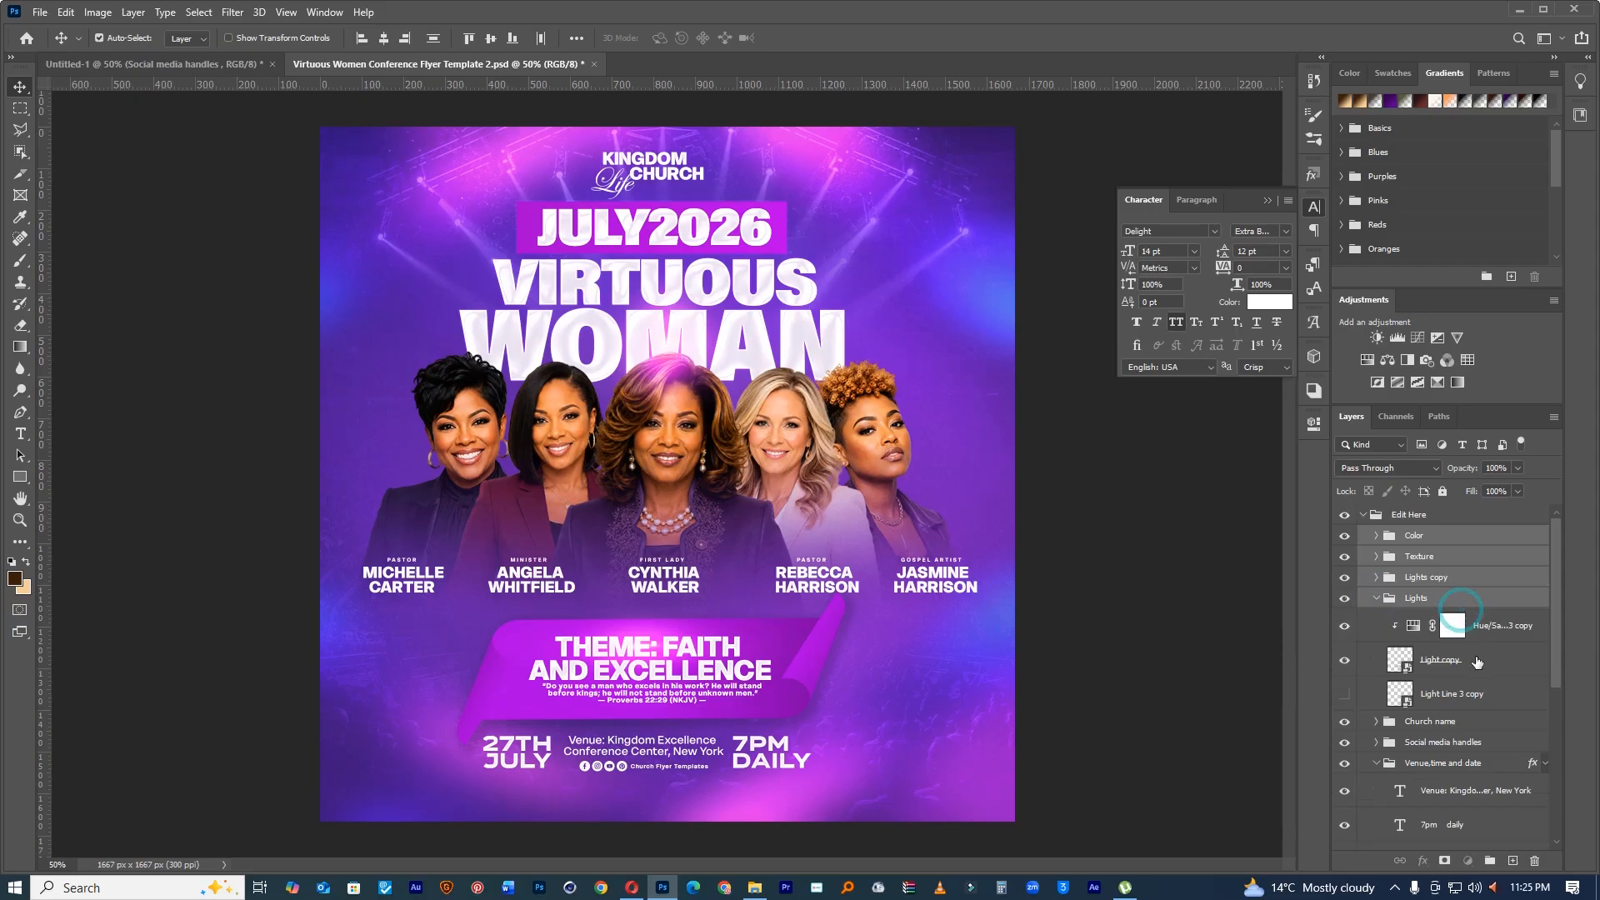
left_click(1472, 660)
left_click_drag(1504, 639, 709, 329)
left_click_drag(883, 265, 941, 117)
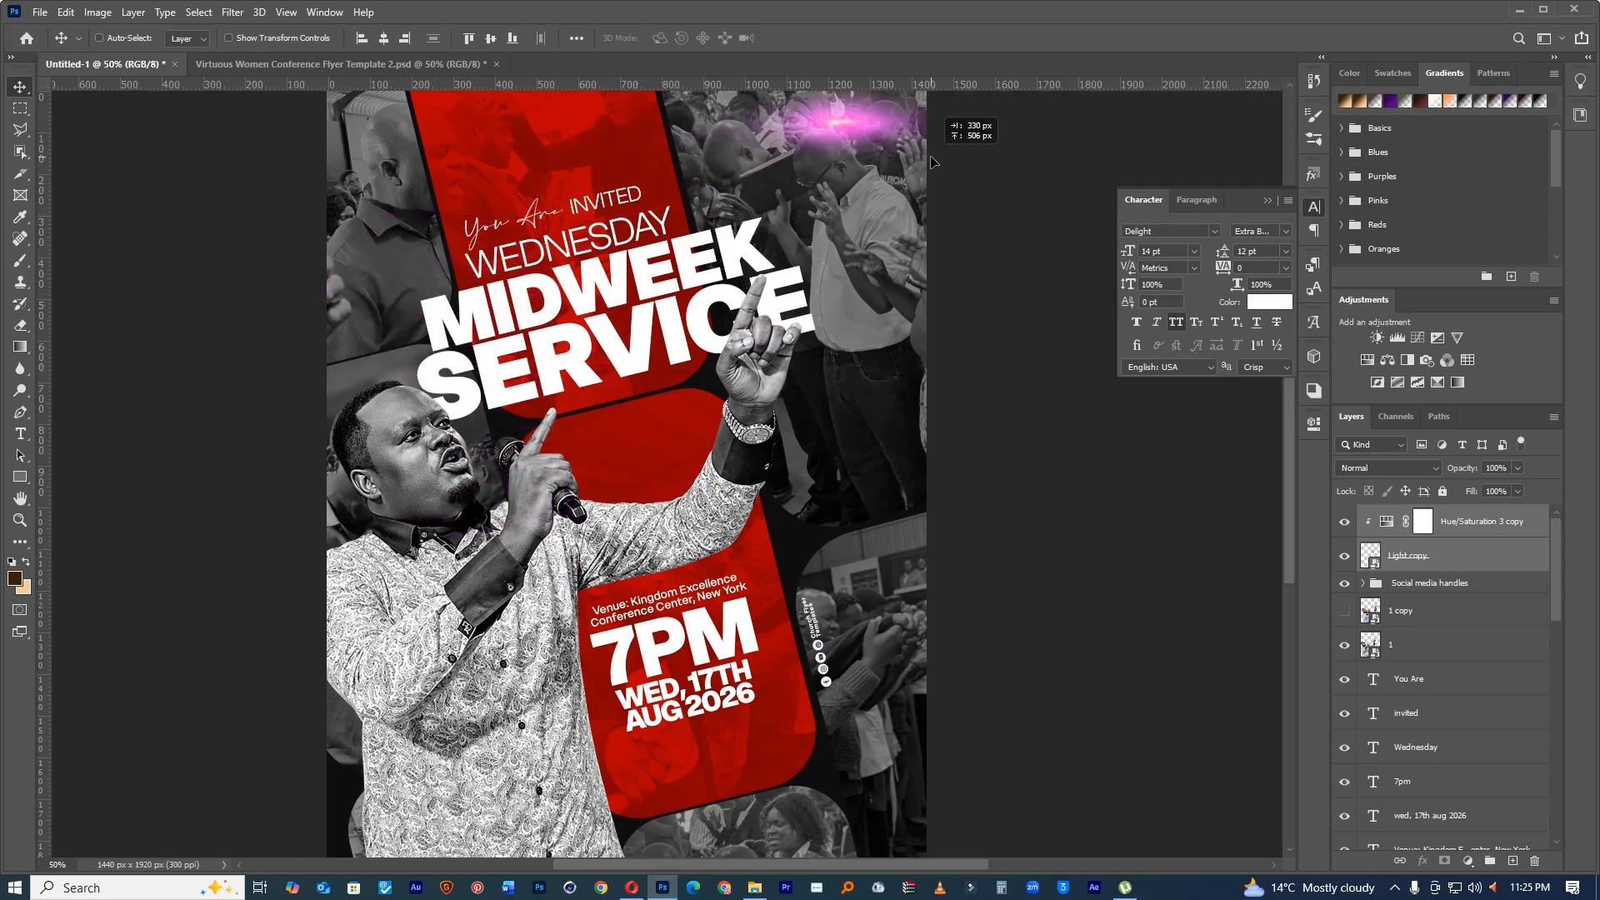
left_click(1386, 518)
left_click(1345, 521)
Step: Enlarge the light to about 336% wide and 252% high, rotate it -7.1° and position its glow at the flyer's left edge over the preacher
left_click_drag(843, 132, 832, 387)
key("ctrl+t")
left_click_drag(1045, 391, 1299, 700)
left_click_drag(934, 323, 285, 745)
key("ctrl+0")
left_click_drag(565, 553, 450, 554)
left_click_drag(812, 417, 807, 403)
left_click_drag(706, 381, 764, 335)
left_click_drag(638, 477, 640, 518)
left_click_drag(774, 461, 816, 409)
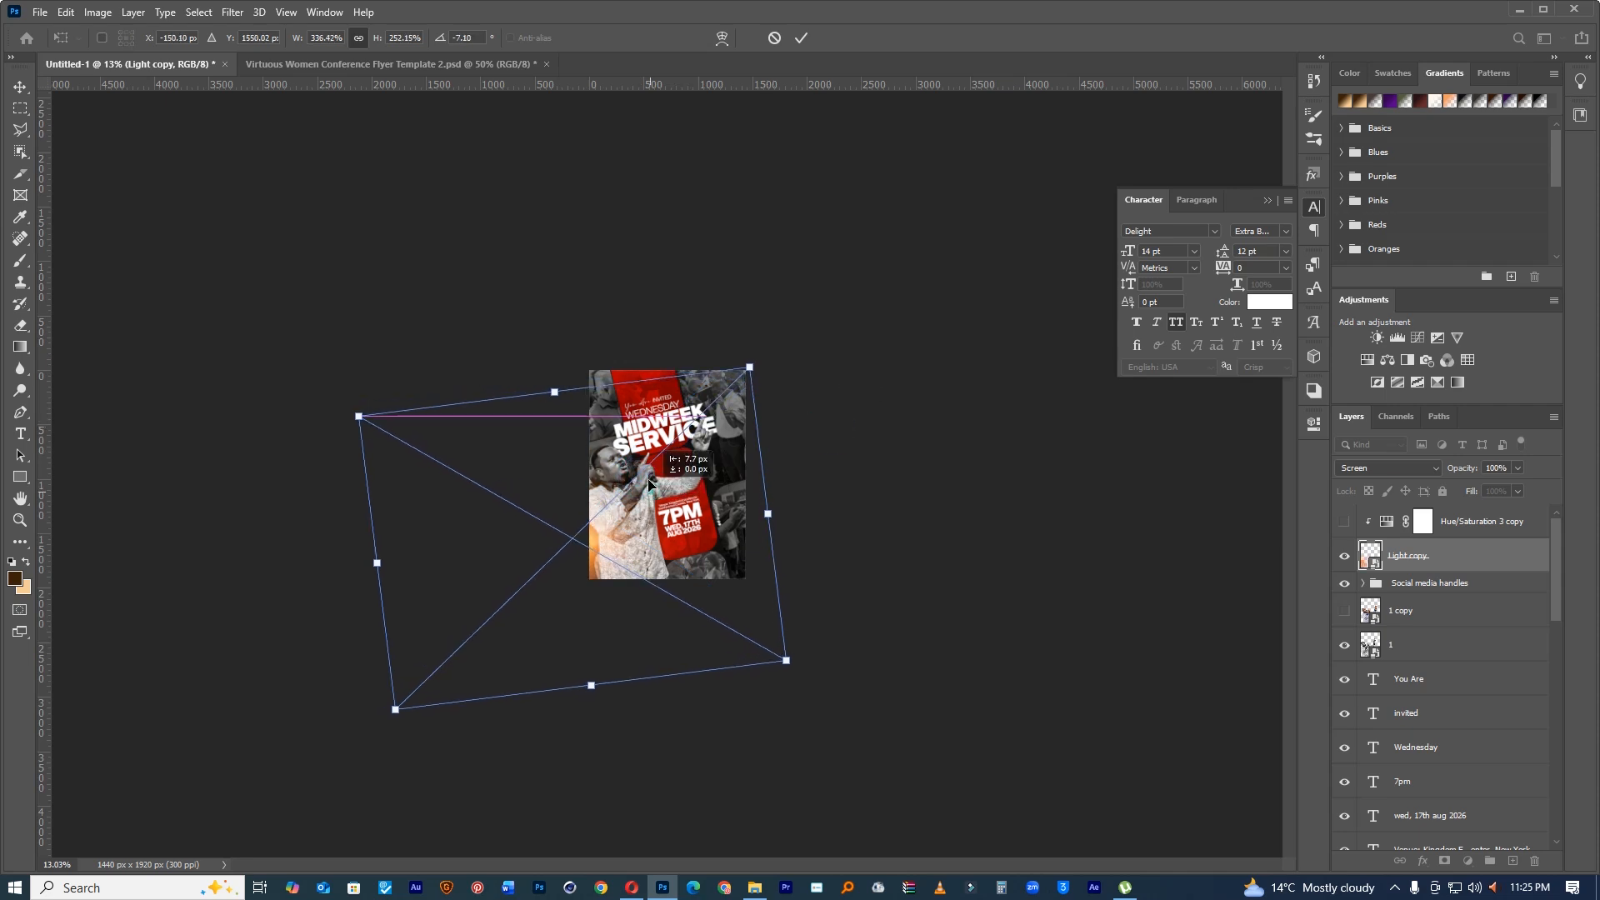
left_click_drag(655, 498, 653, 473)
left_click(801, 38)
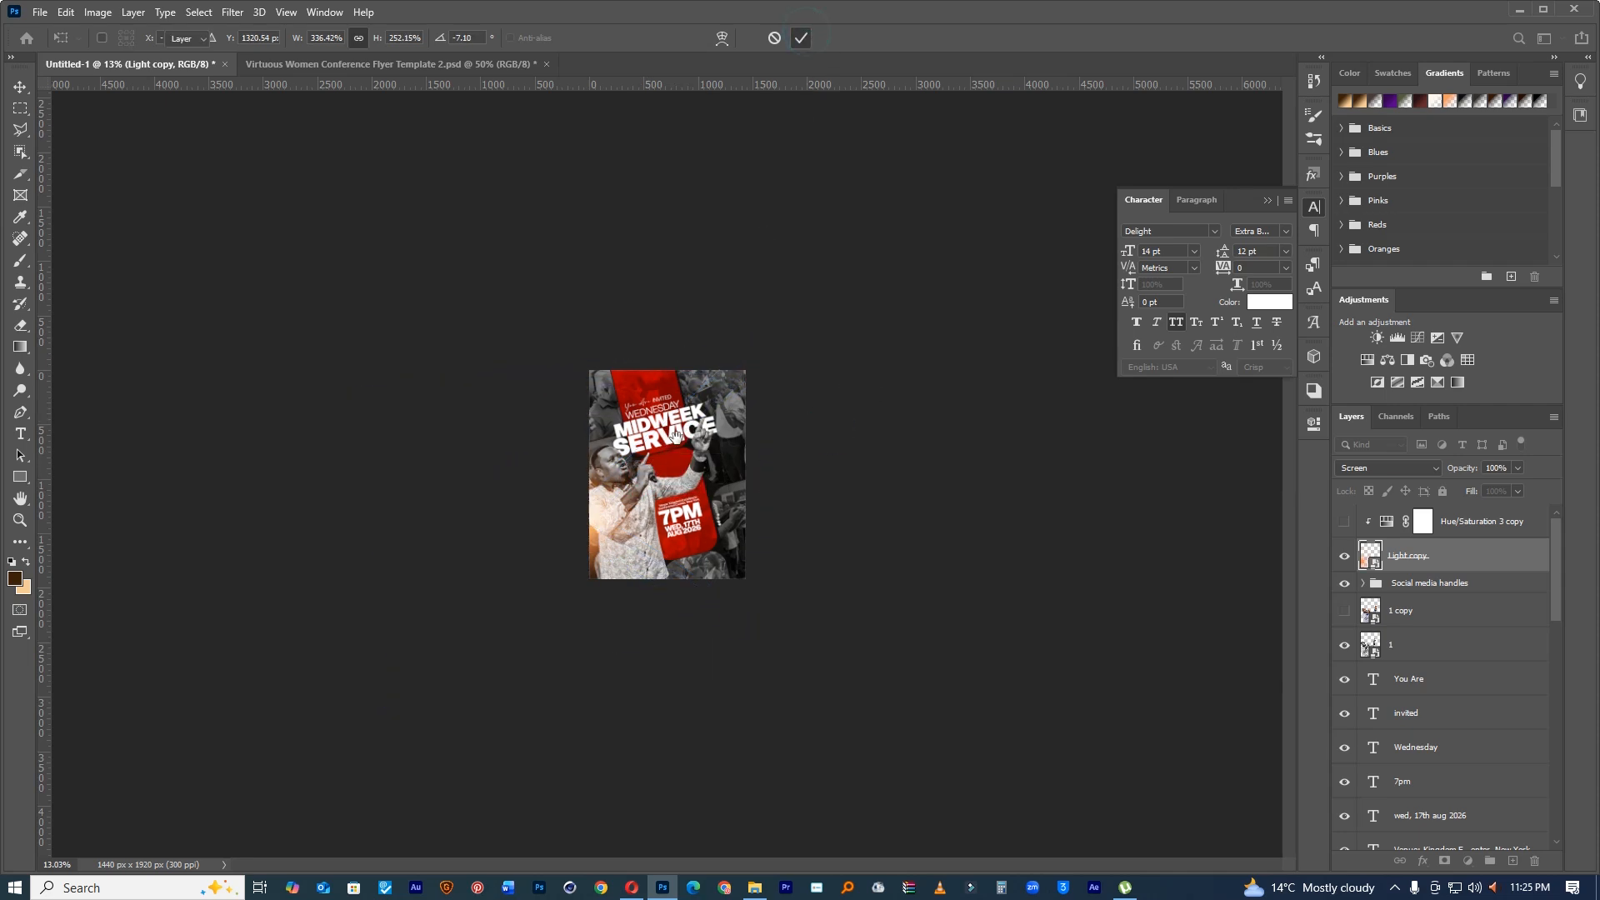
Step: Duplicate the orange light and place the copy so it glows over the flyer's upper-right corner
left_click(671, 456)
left_click(672, 456)
left_click(671, 456, "ctrl")
left_click(672, 456, "ctrl")
left_click(1053, 642, "ctrl")
left_click(507, 545, "ctrl")
left_click_drag(505, 567, 993, 178)
left_click(800, 412)
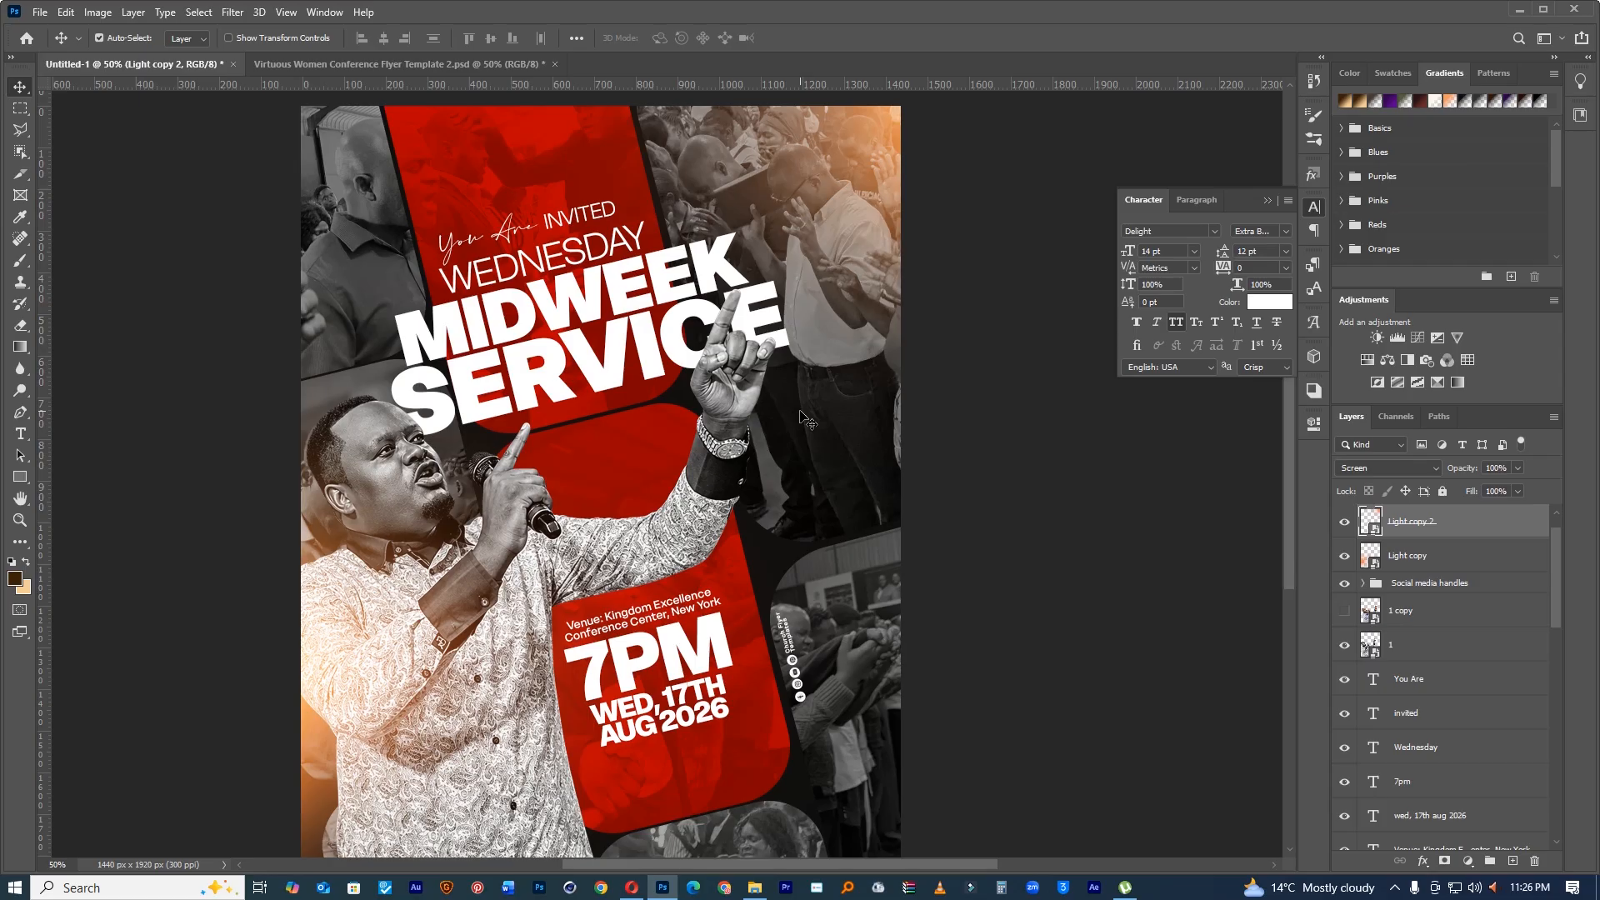
left_click(879, 483)
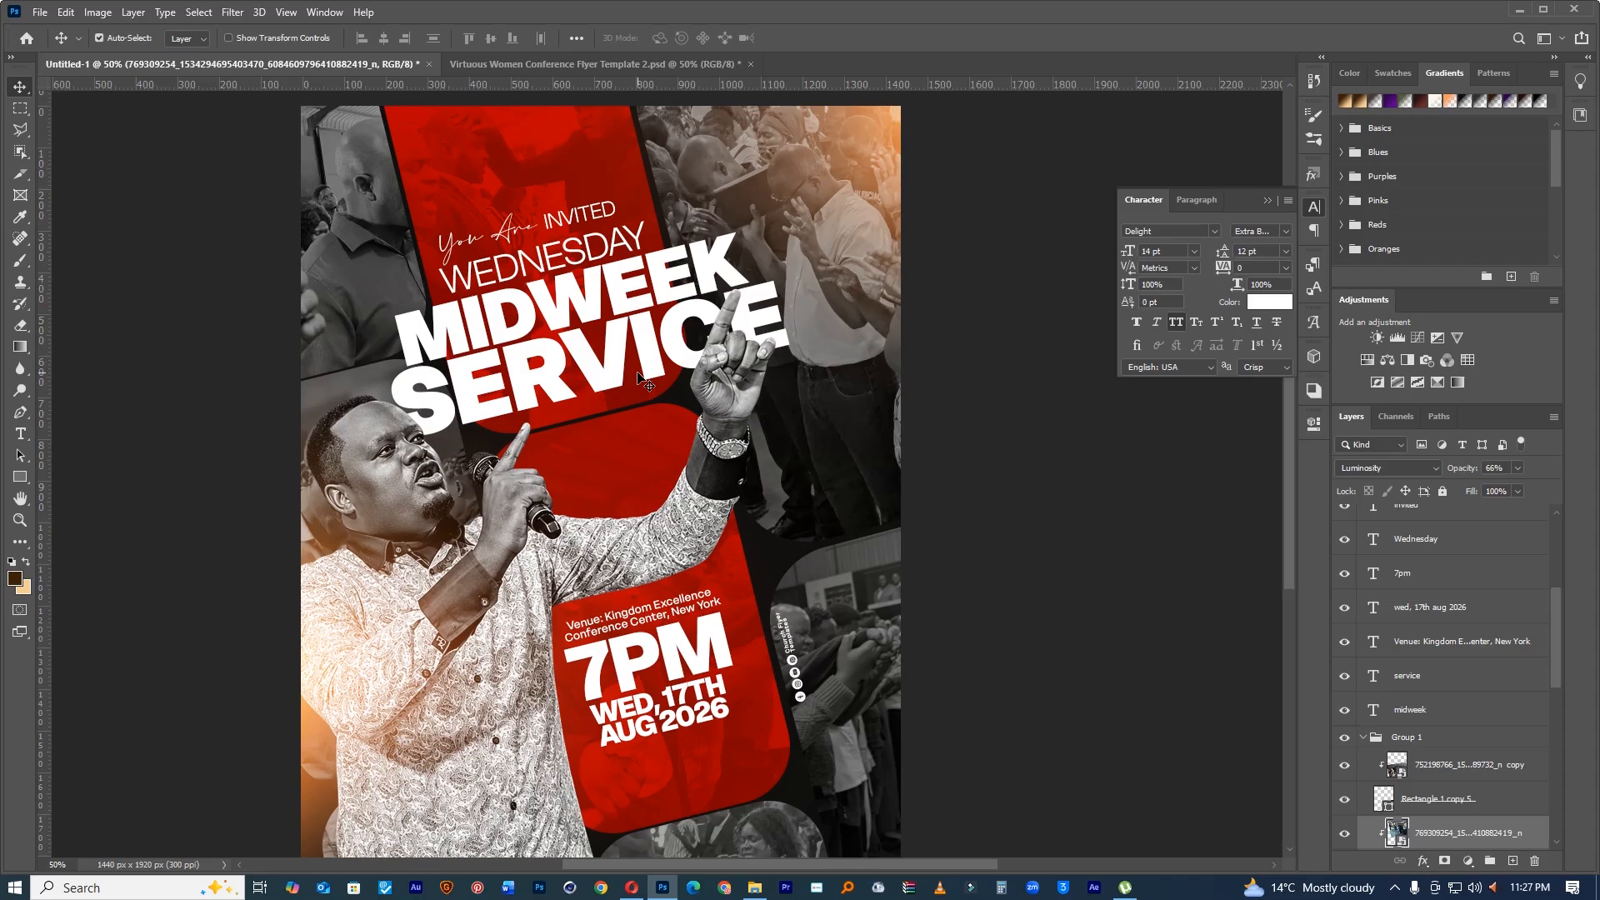
left_click(558, 64)
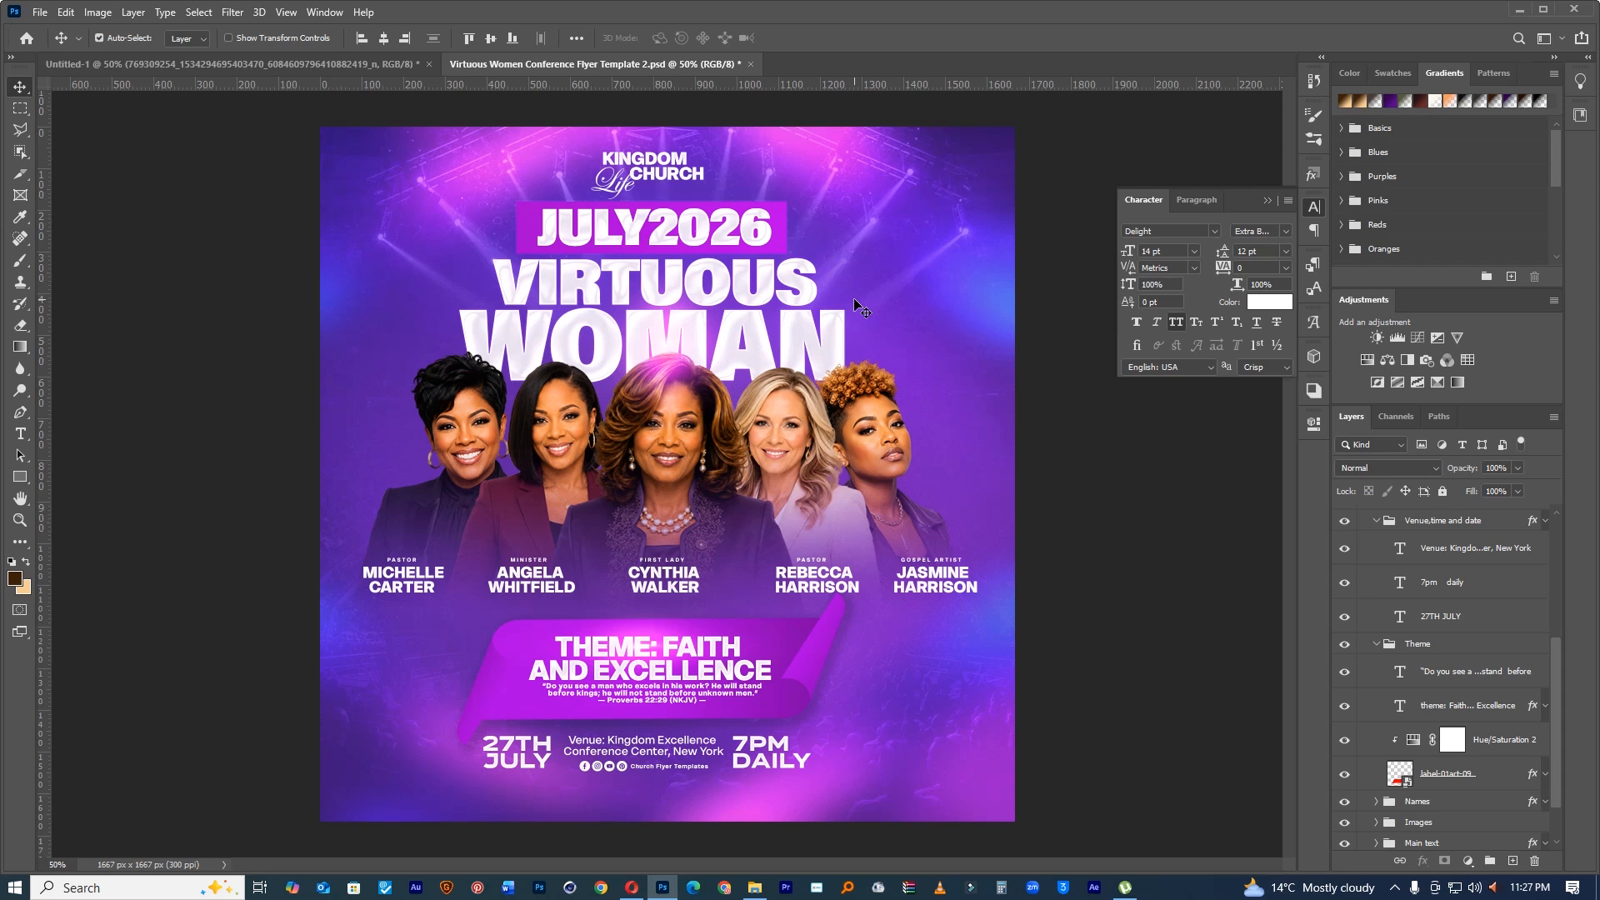
left_click(323, 67)
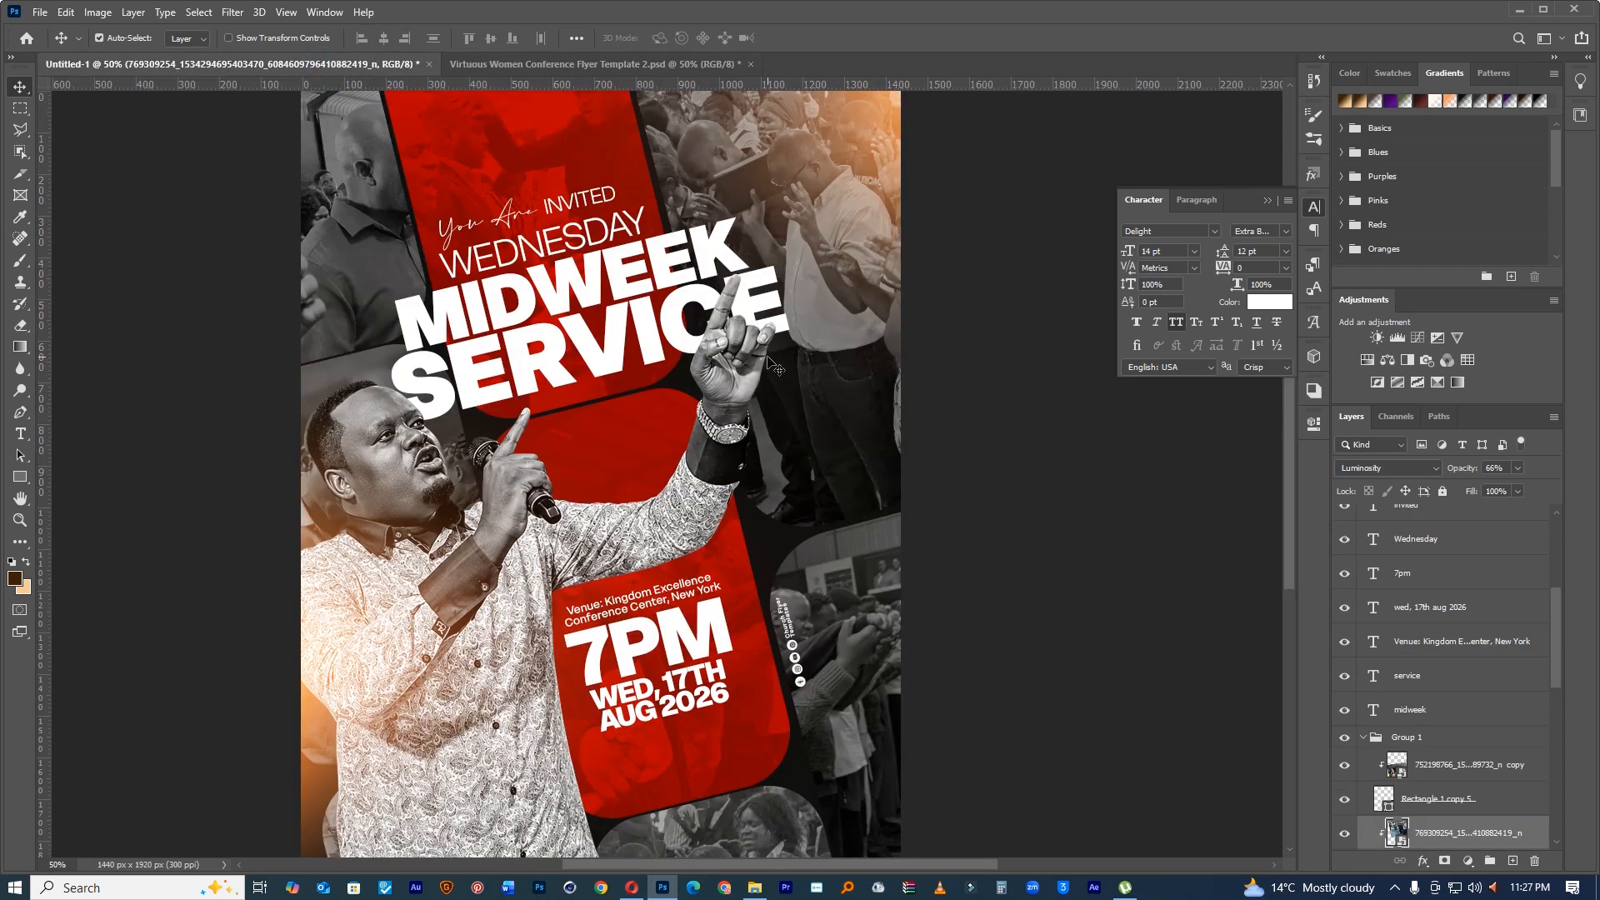